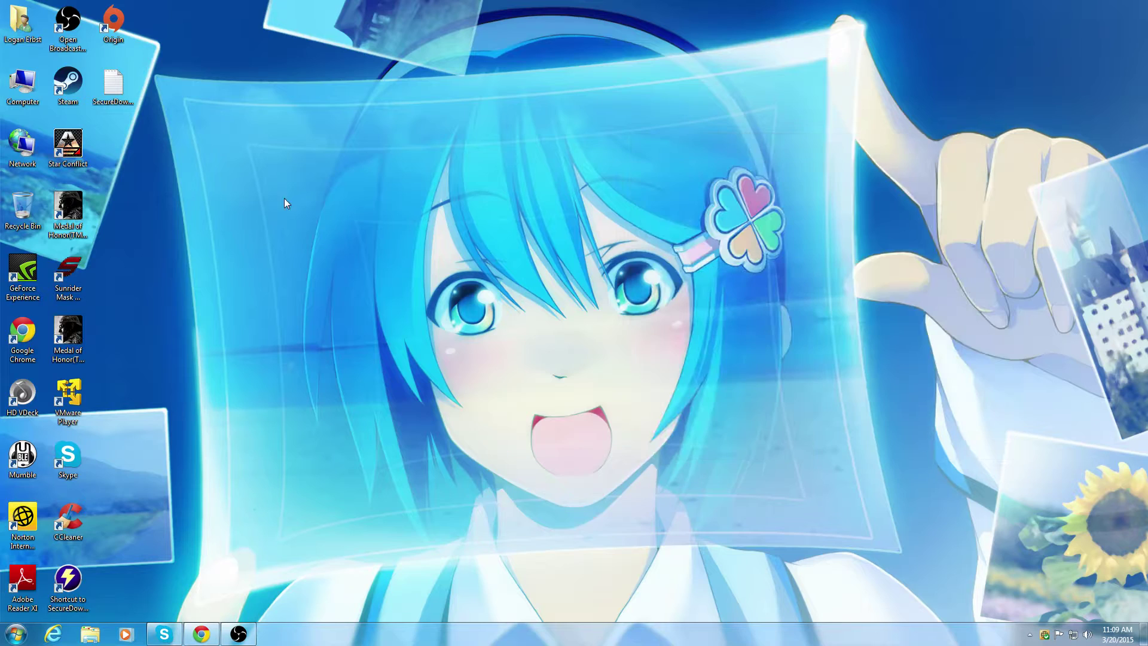
Step: Launch VMware Player, select Windows XP Professional, and power on the virtual machine
double_click(68, 395)
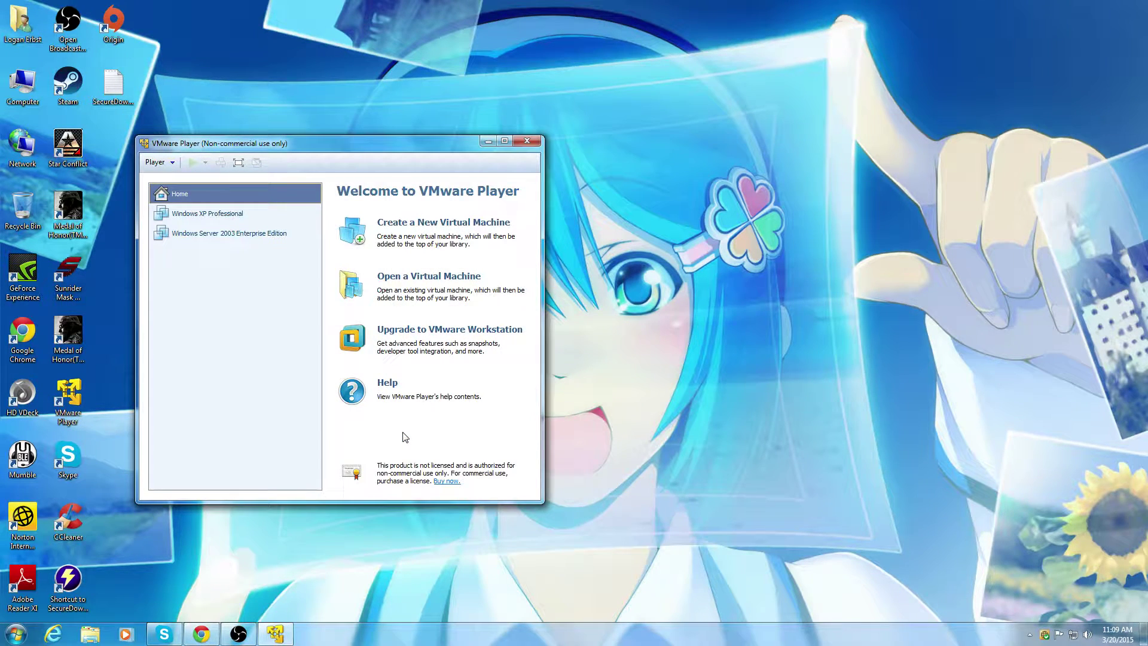
click(173, 215)
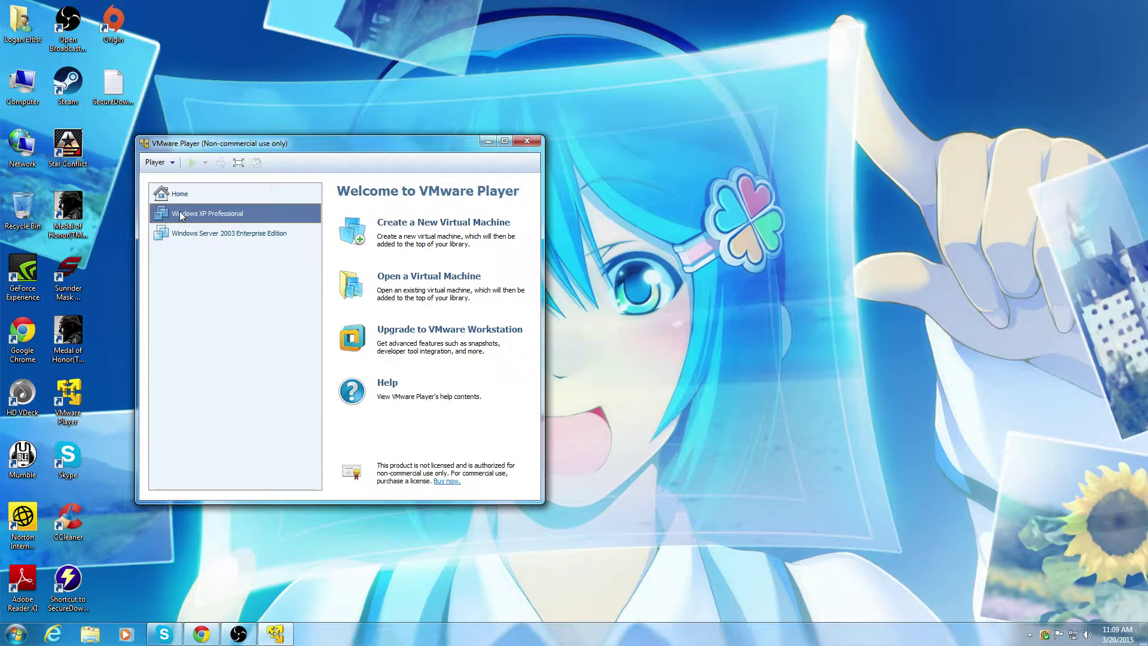
drag(238, 149, 690, 111)
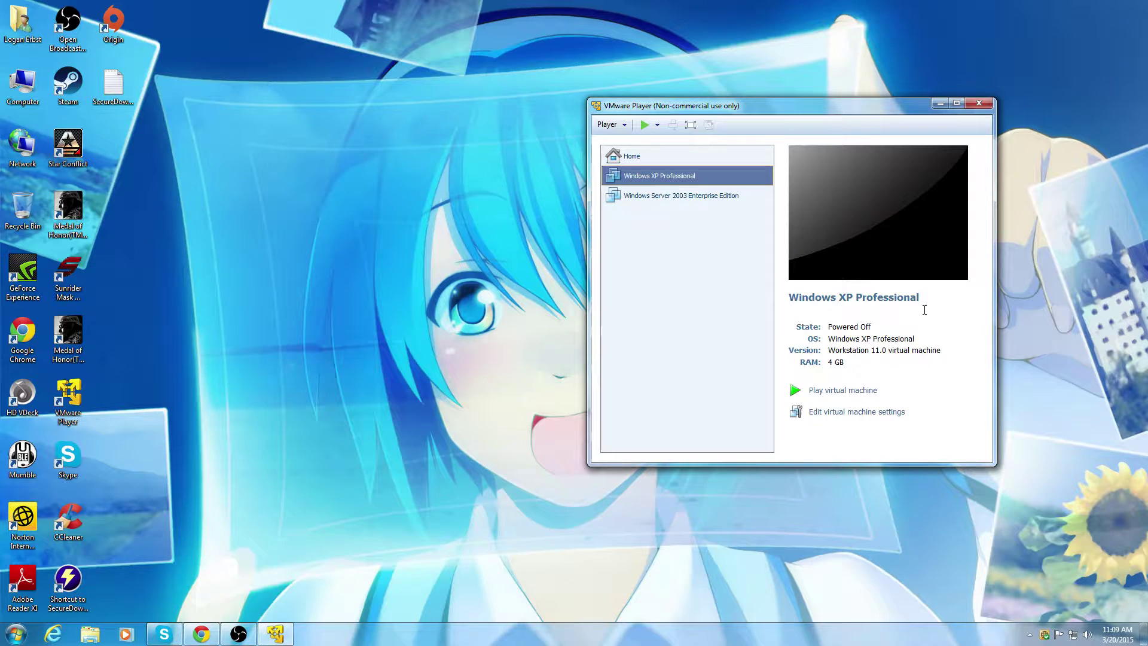
click(861, 390)
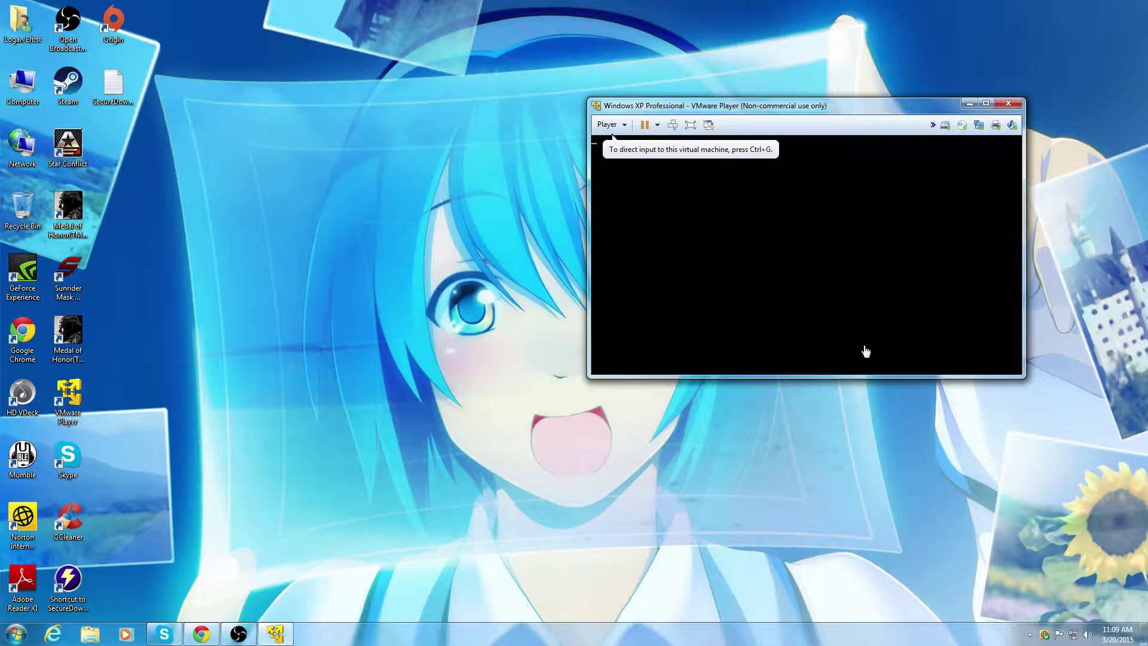
Step: Reposition the VMware window while XP boots, then bring YouTube's Live Control Room forward in Chrome
drag(818, 109, 456, 61)
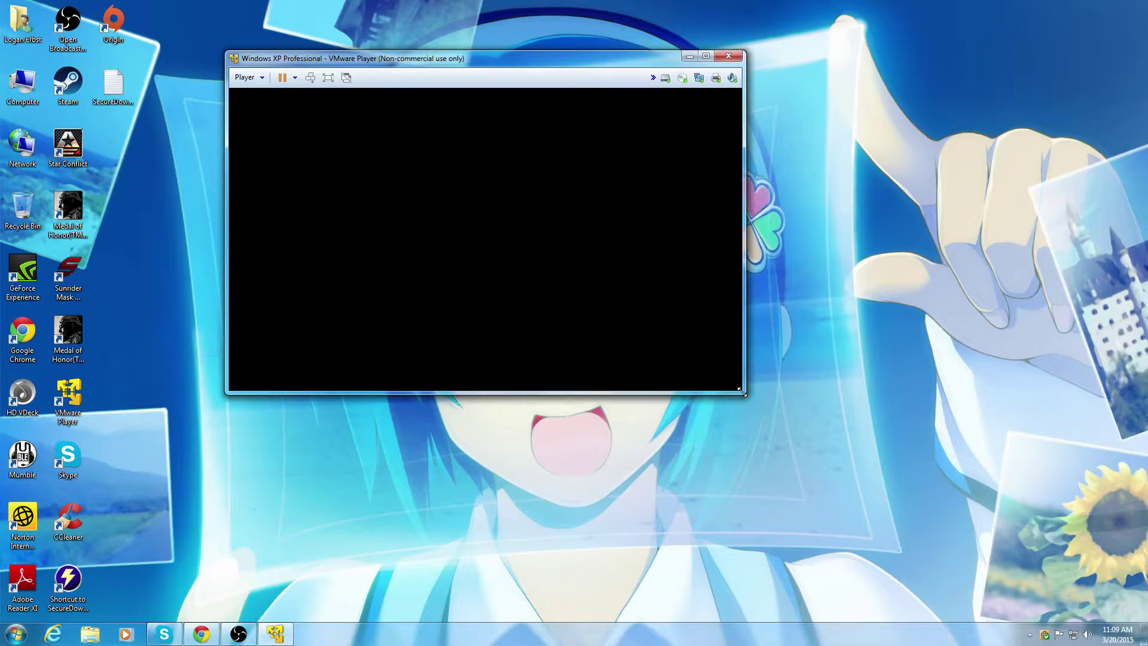
drag(433, 69, 769, 77)
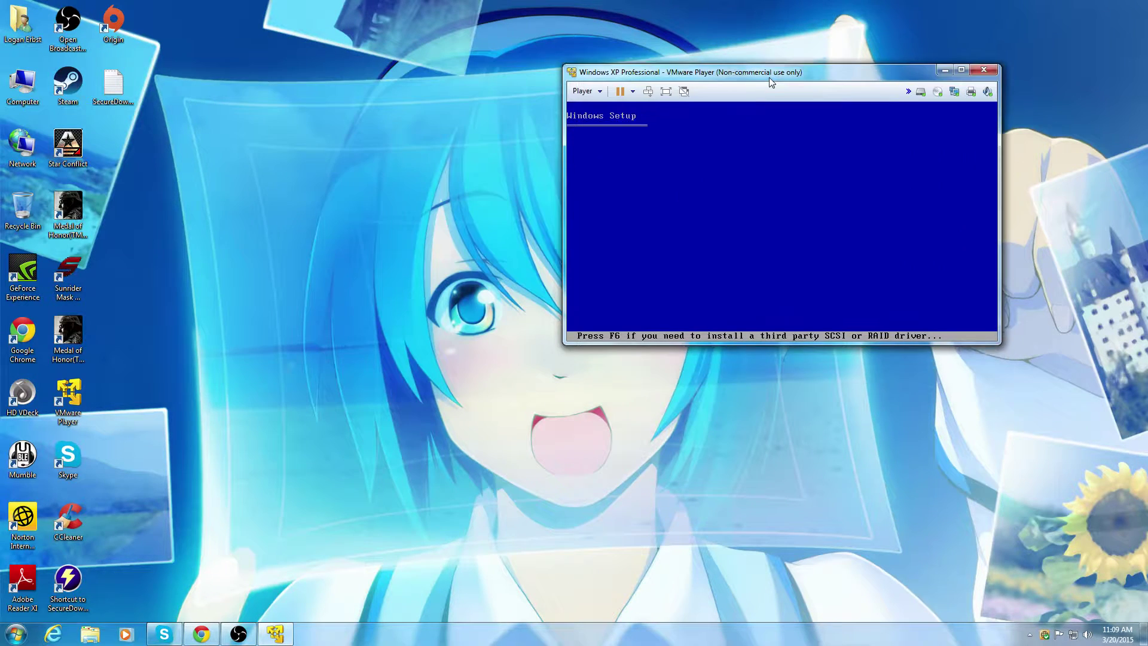
click(201, 635)
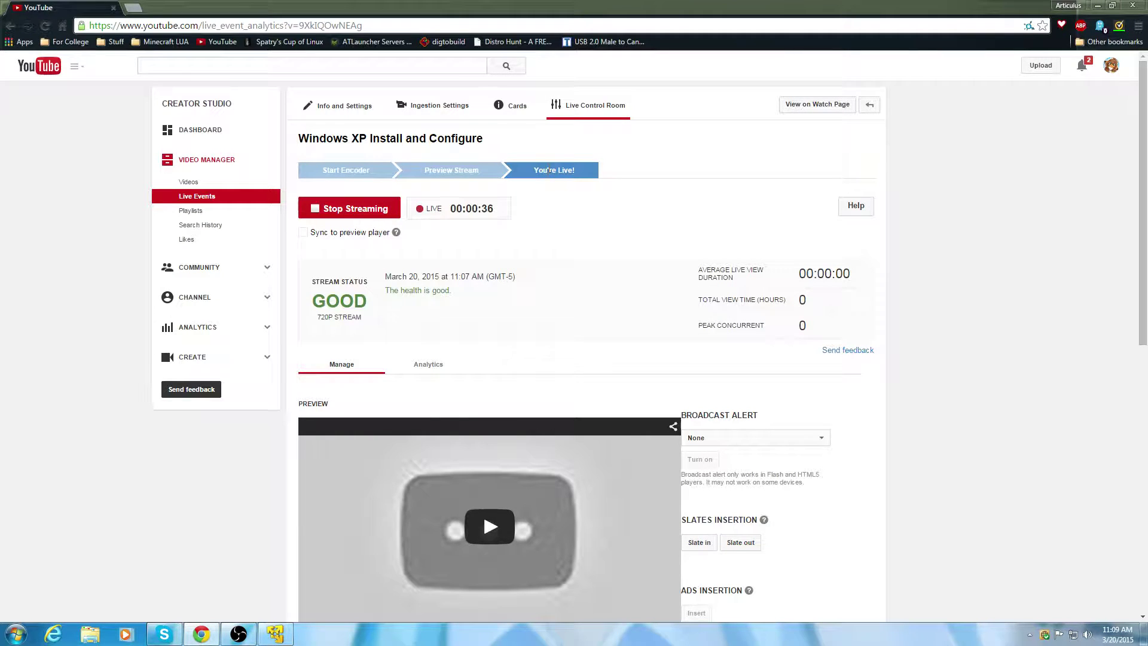
Step: Restore Chrome from maximized and size it in the top-left beside the VMware window
click(1115, 6)
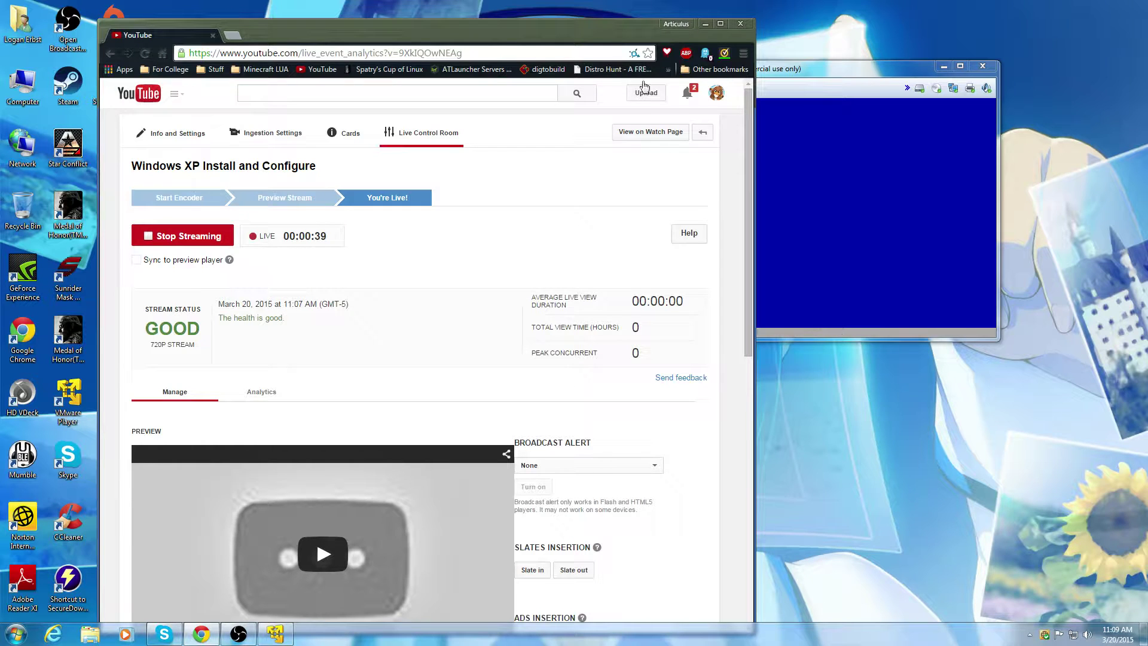
drag(755, 24, 694, 189)
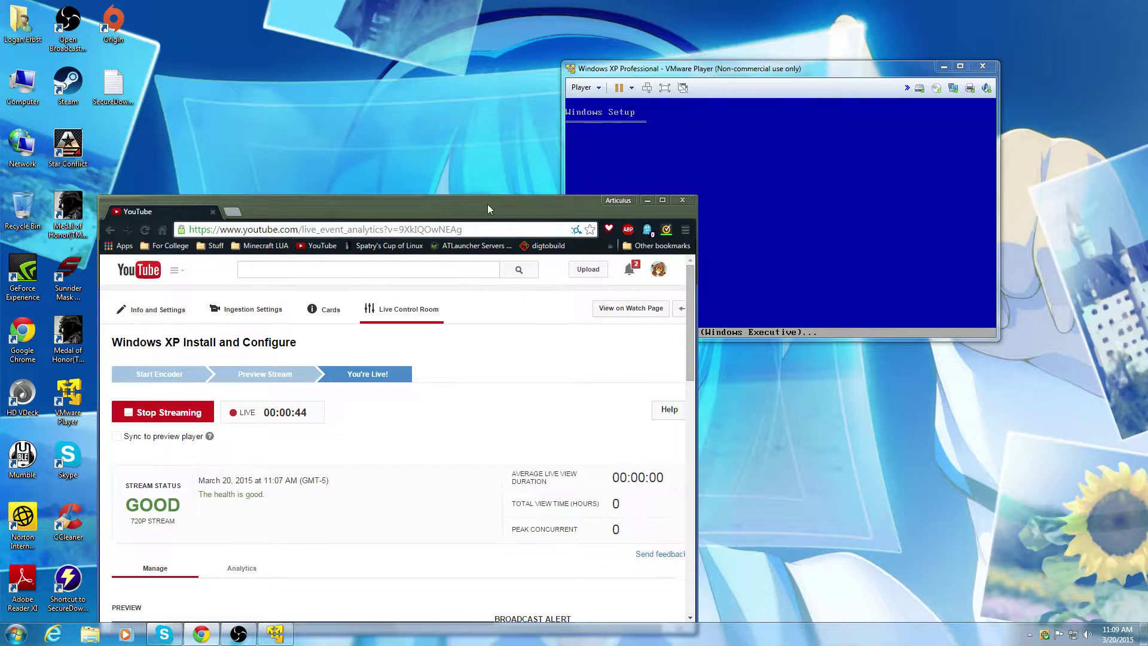
drag(749, 70, 895, 18)
drag(280, 202, 188, 69)
scroll(268, 423, down, 7)
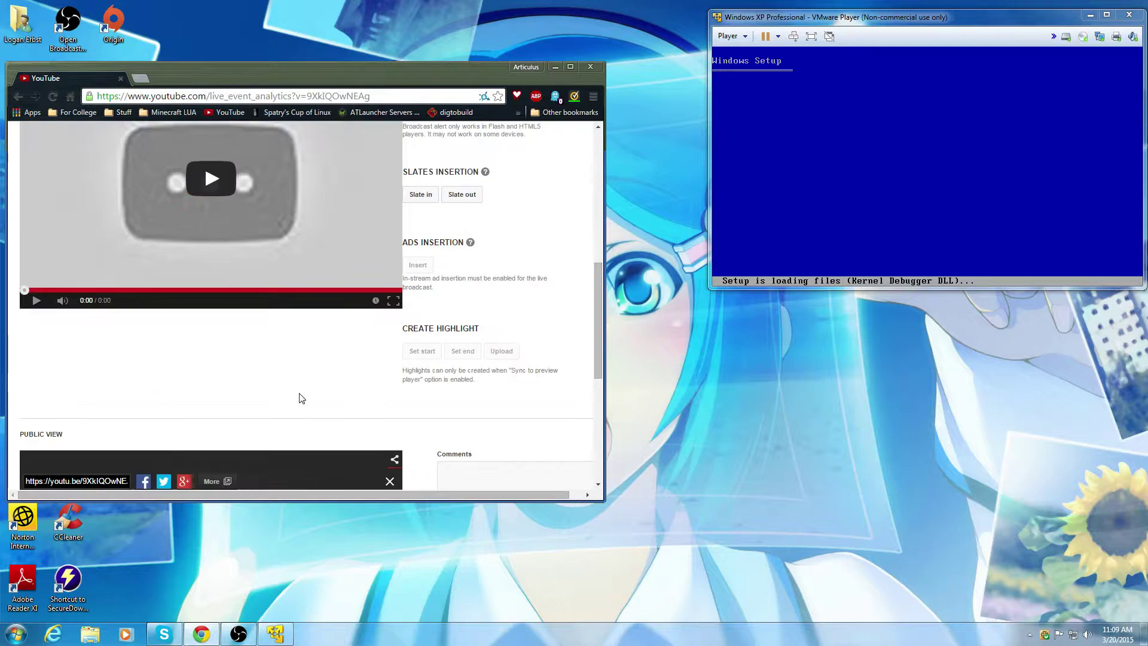
scroll(299, 397, down, 5)
scroll(333, 423, up, 6)
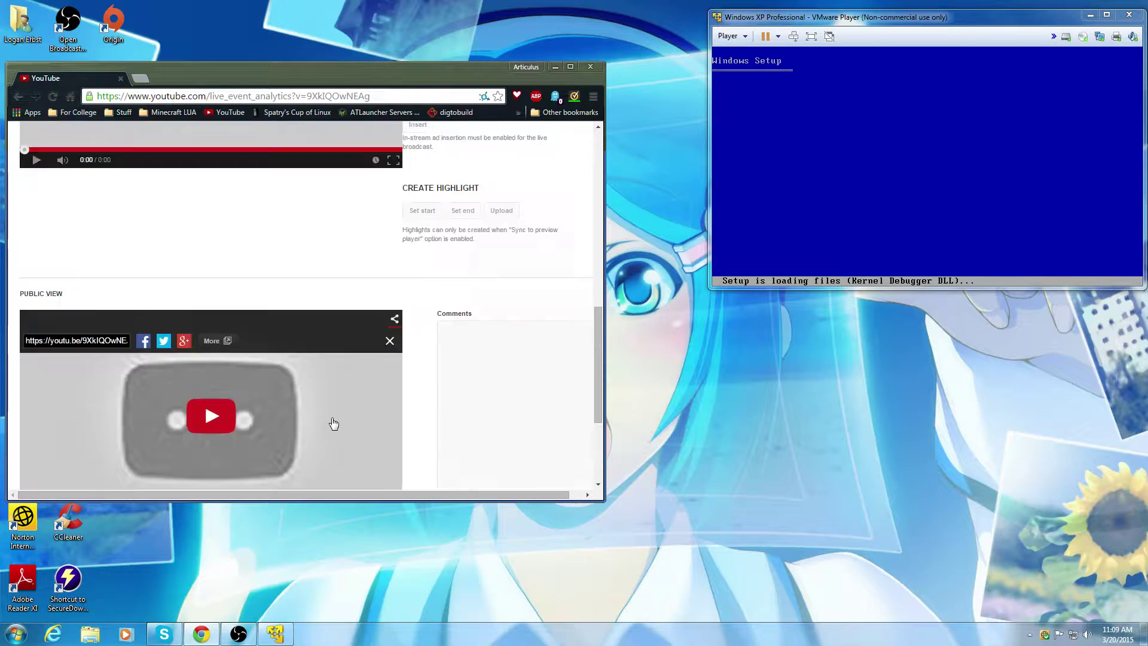
scroll(505, 397, down, 5)
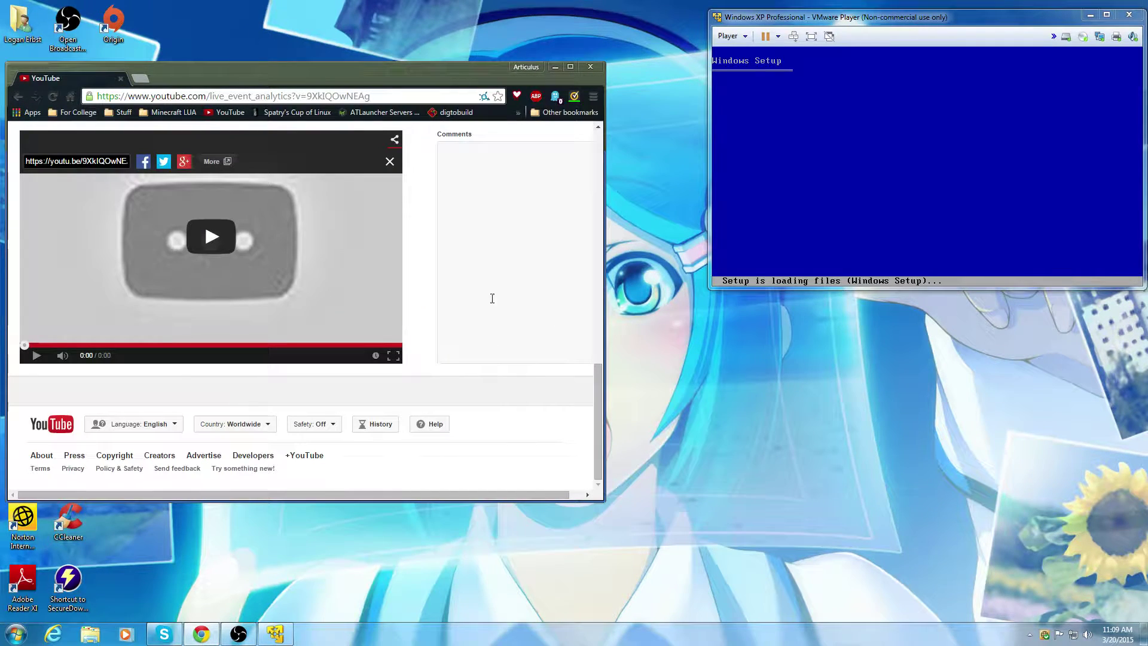
scroll(236, 472, up, 15)
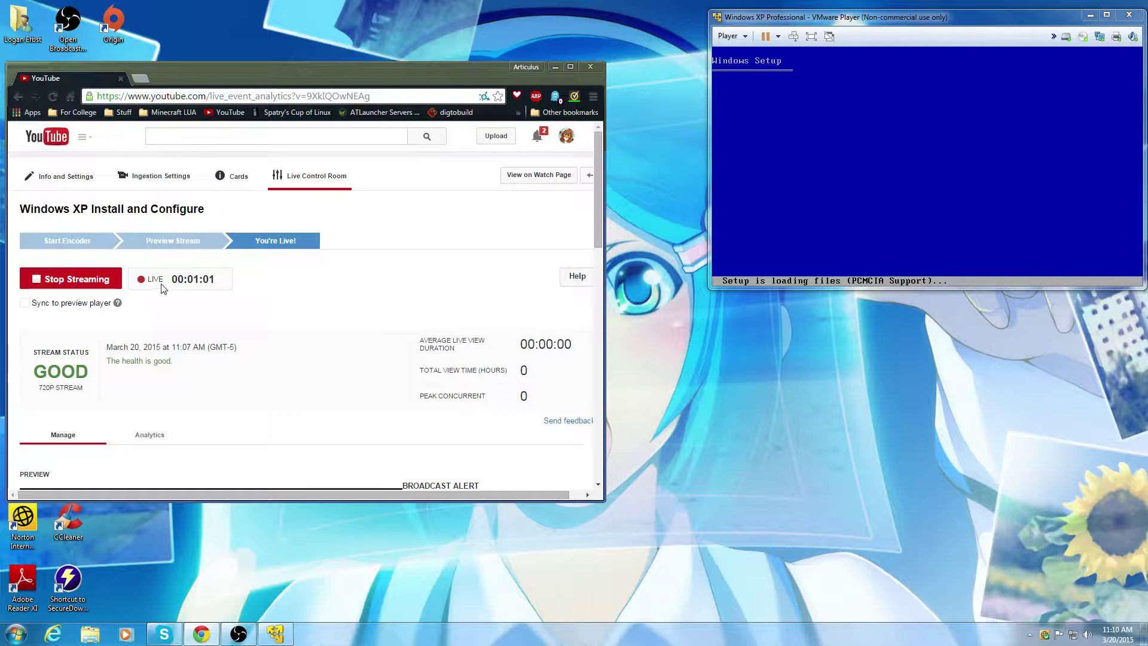
drag(936, 21, 921, 22)
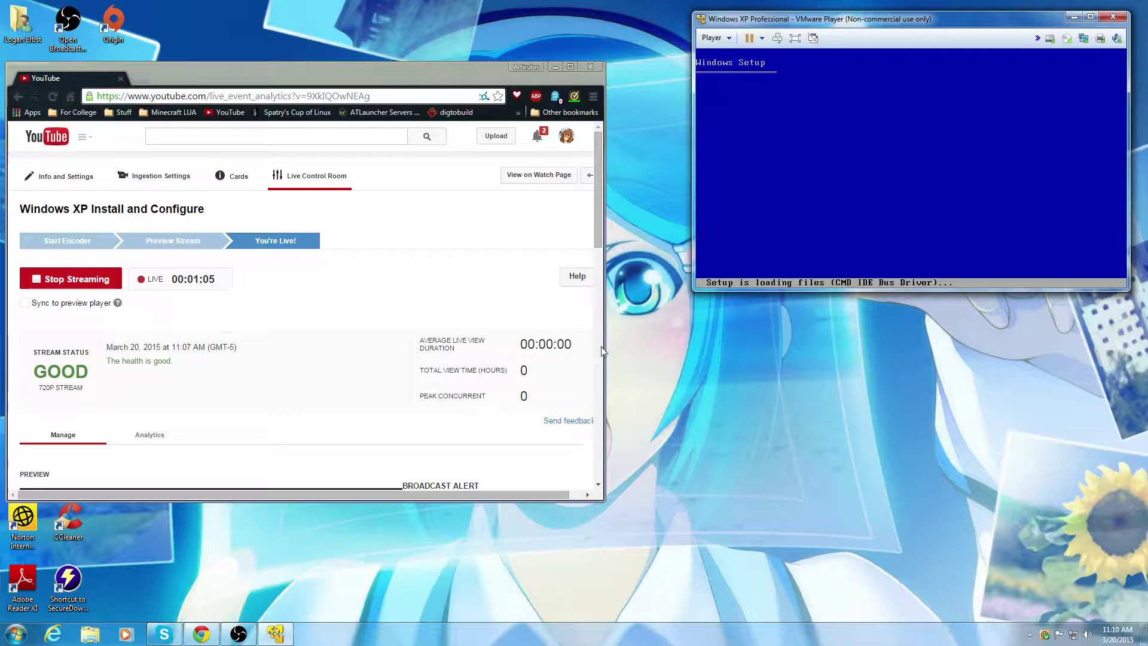
click(603, 500)
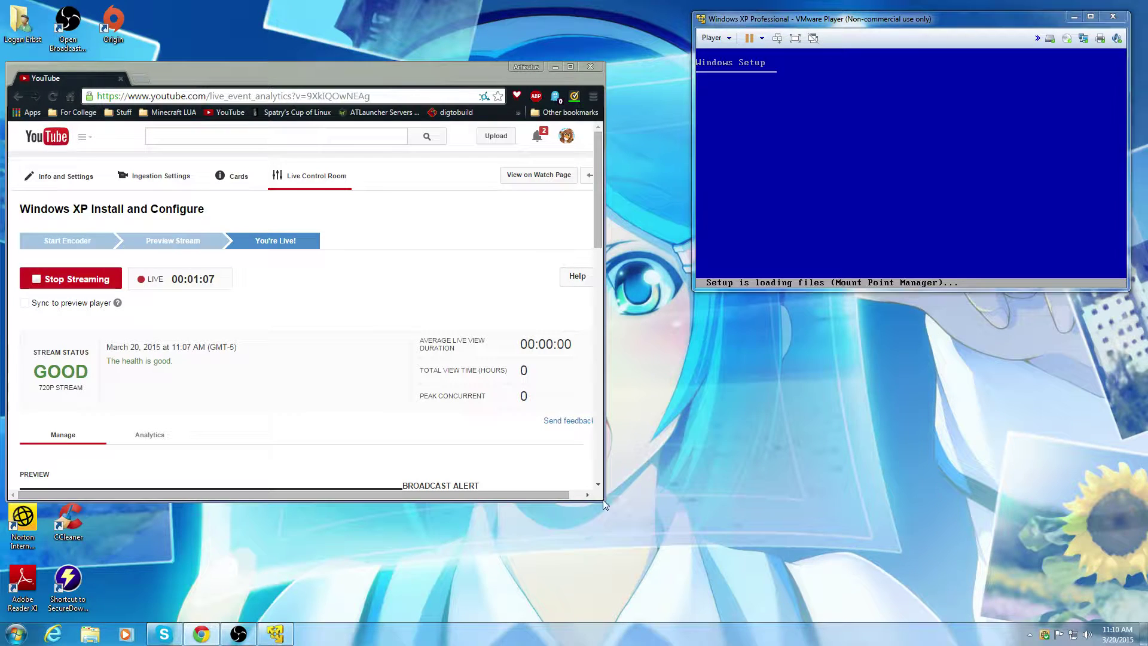
drag(607, 499, 638, 497)
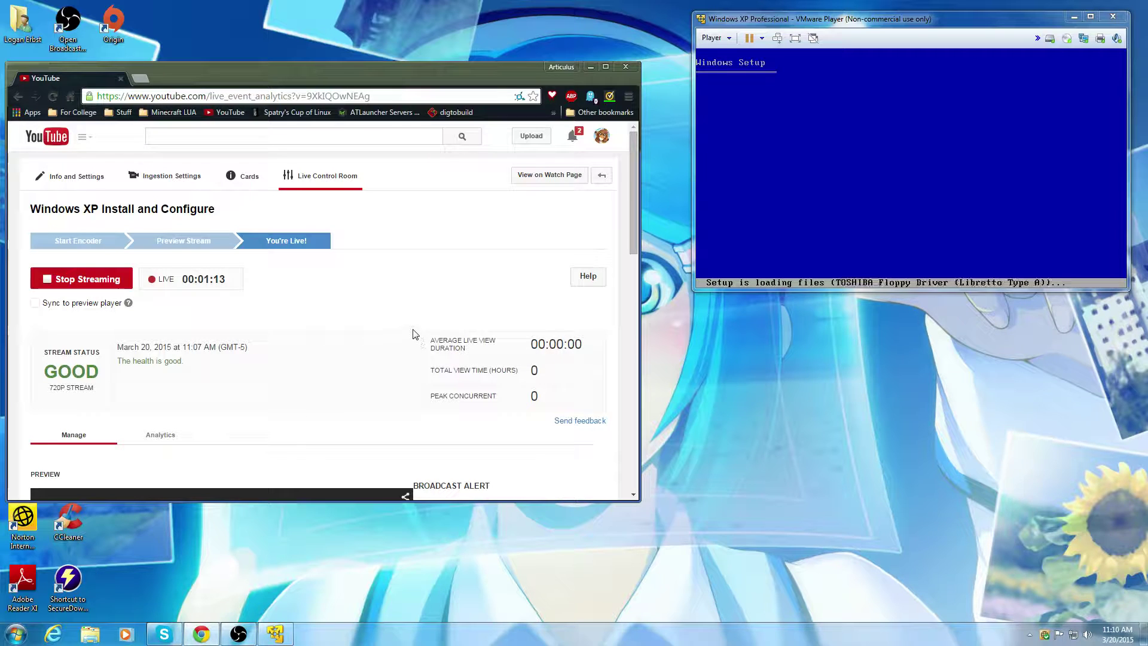
Step: Open the Windows XP Install and Configure stream's public watch page
scroll(369, 287, down, 6)
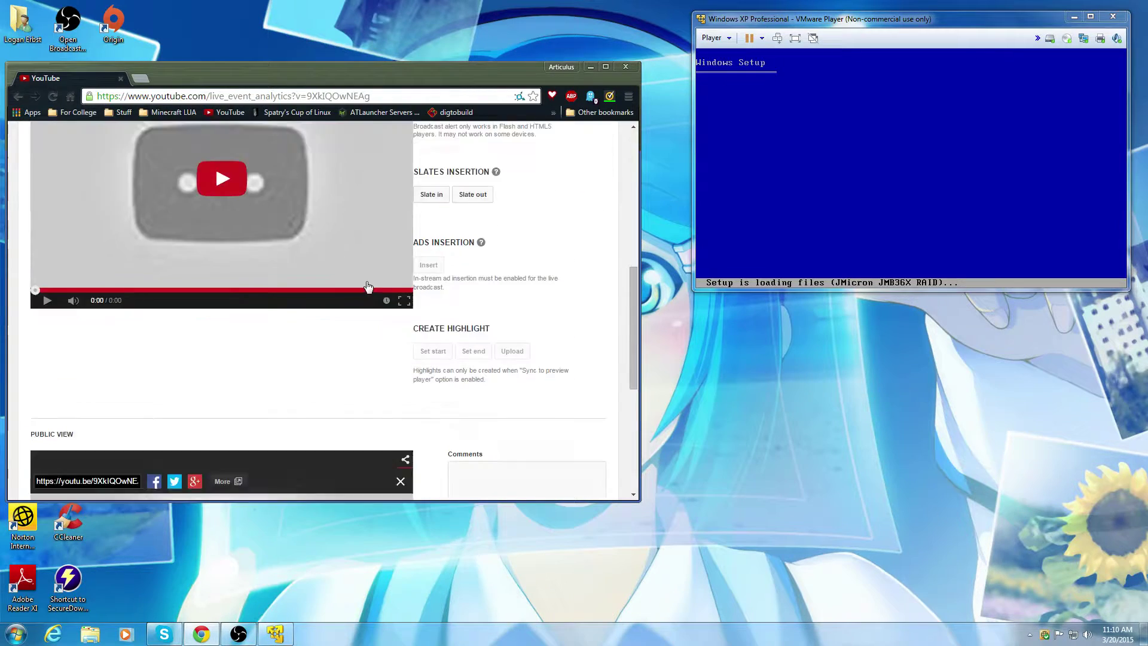
scroll(372, 277, up, 6)
click(564, 180)
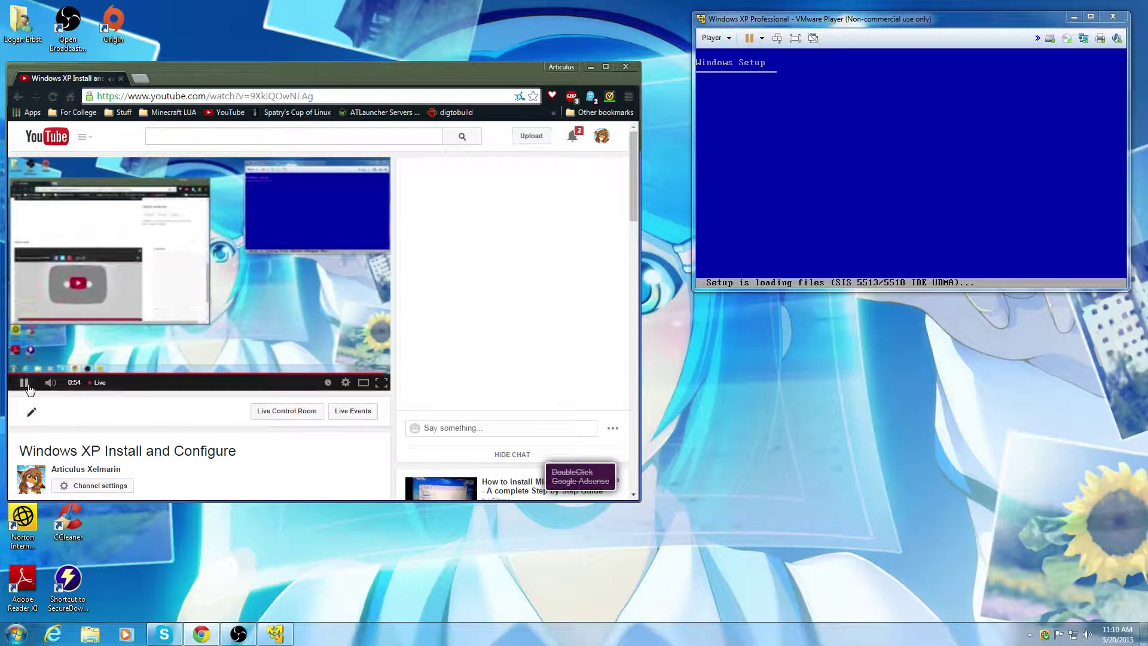
Step: Open and close the chat moderator options on the watch page
scroll(263, 425, down, 5)
scroll(263, 424, up, 5)
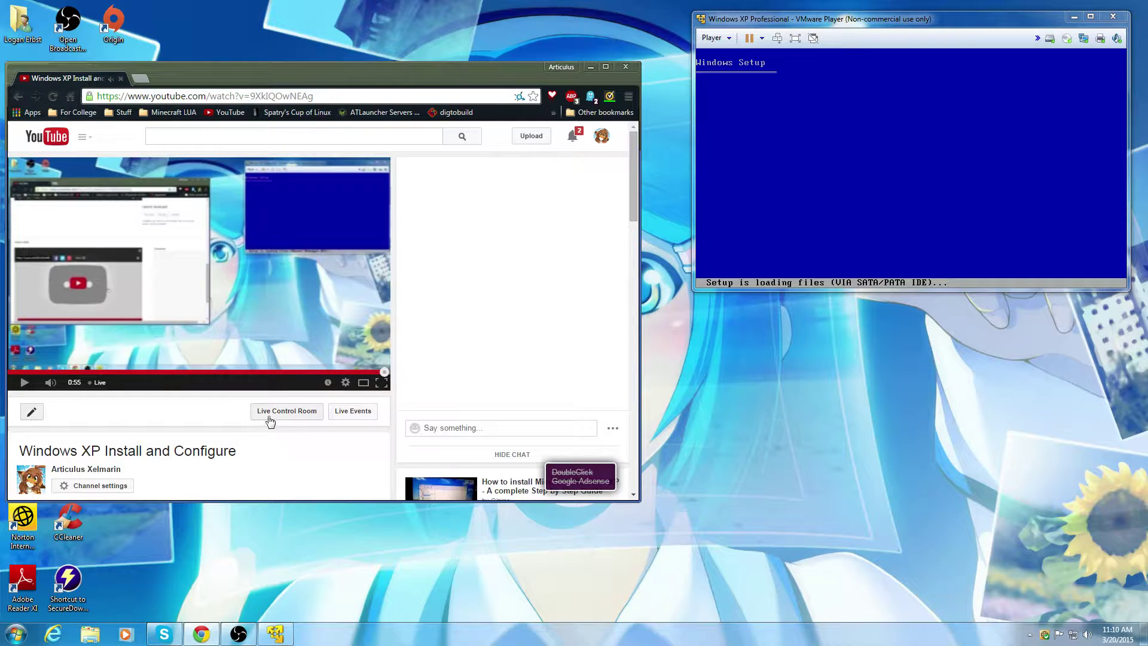
scroll(394, 428, down, 3)
scroll(398, 426, up, 2)
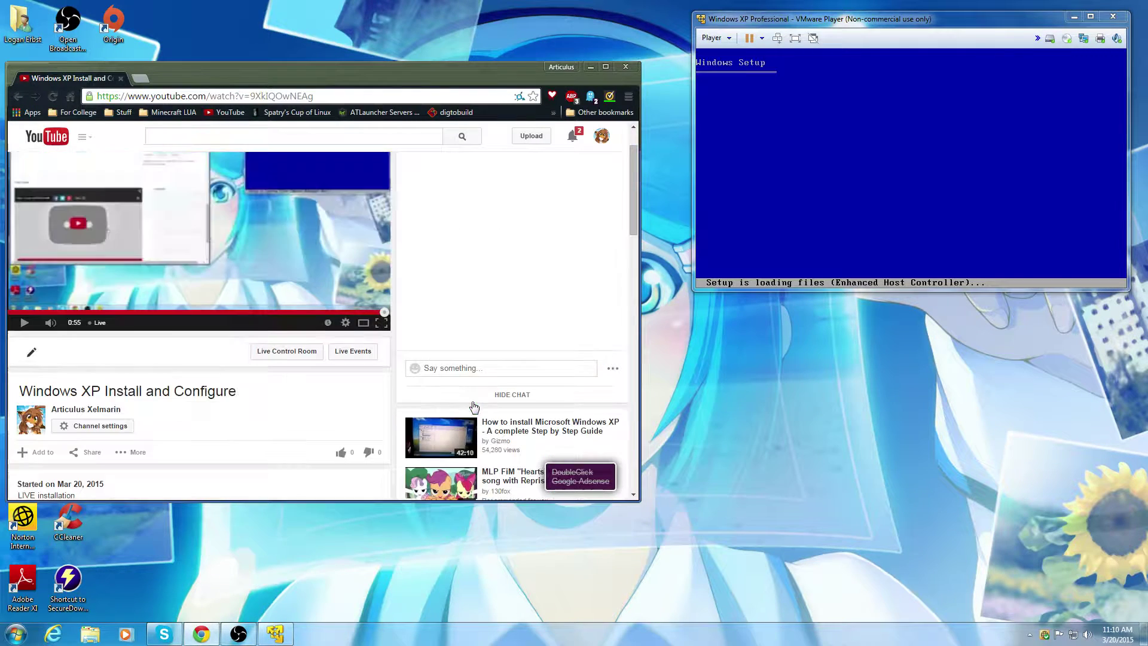
click(613, 369)
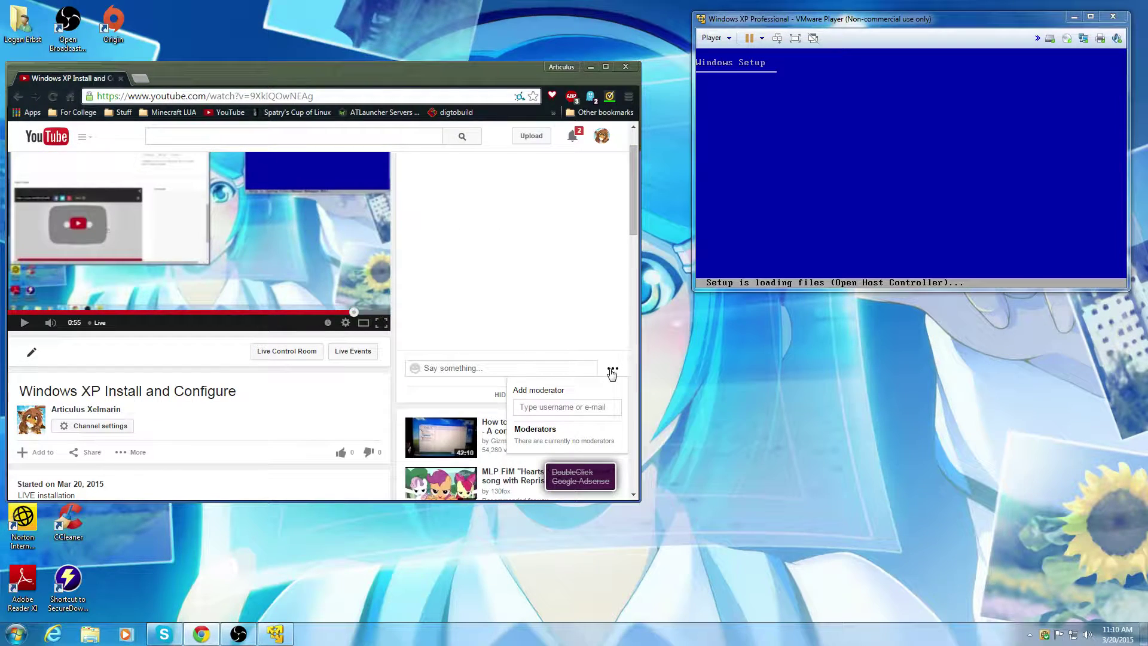
click(611, 372)
scroll(185, 446, down, 5)
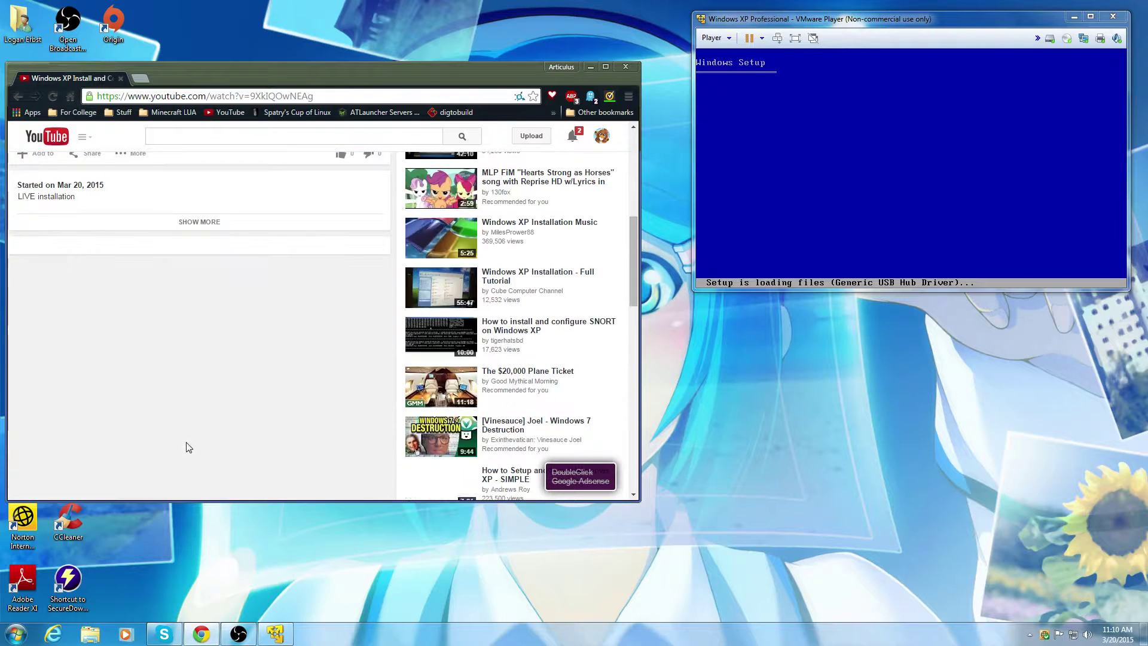
scroll(218, 448, up, 2)
scroll(219, 448, up, 4)
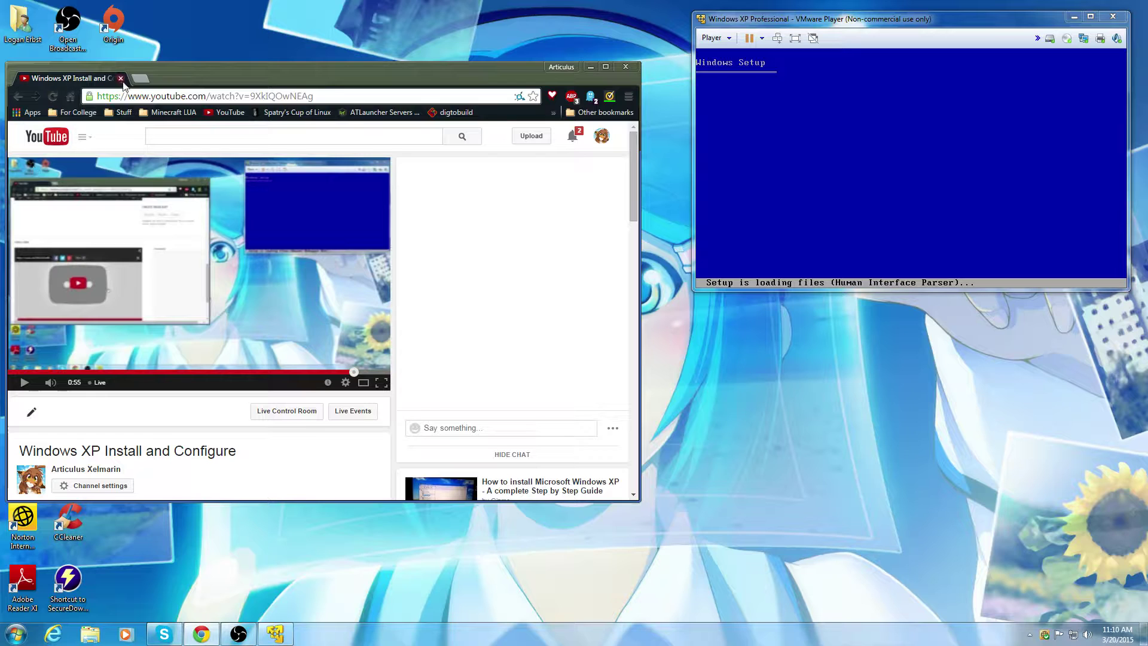
Step: In a new tab, go to YouTube via Google apps and open My Channel from the guide
click(144, 80)
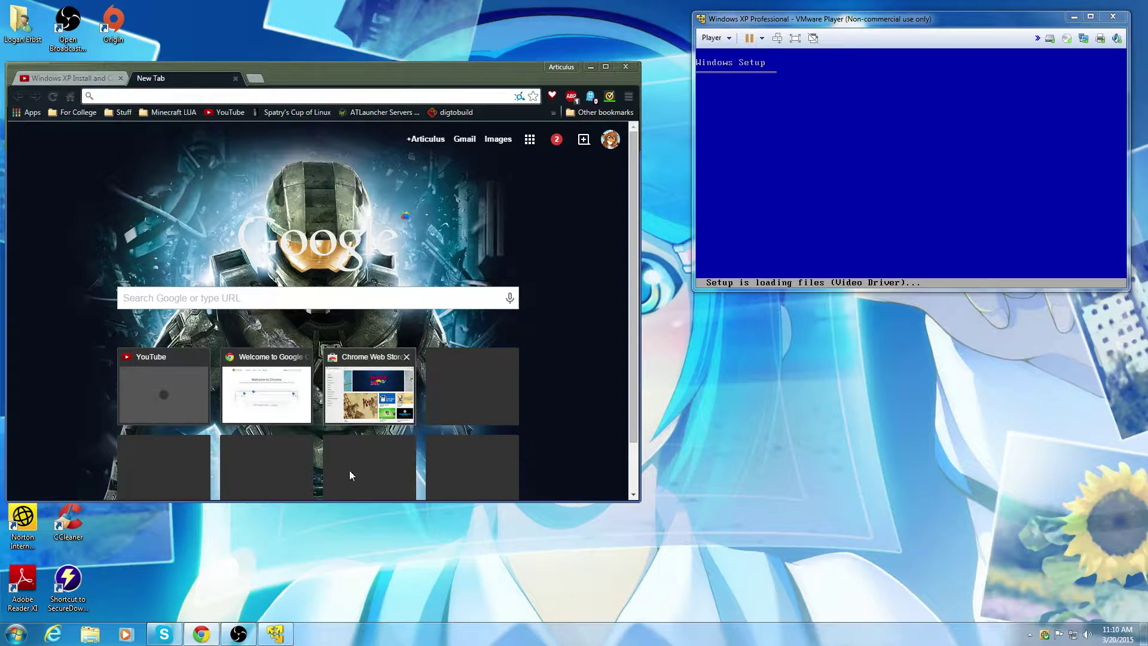
click(158, 639)
click(158, 639)
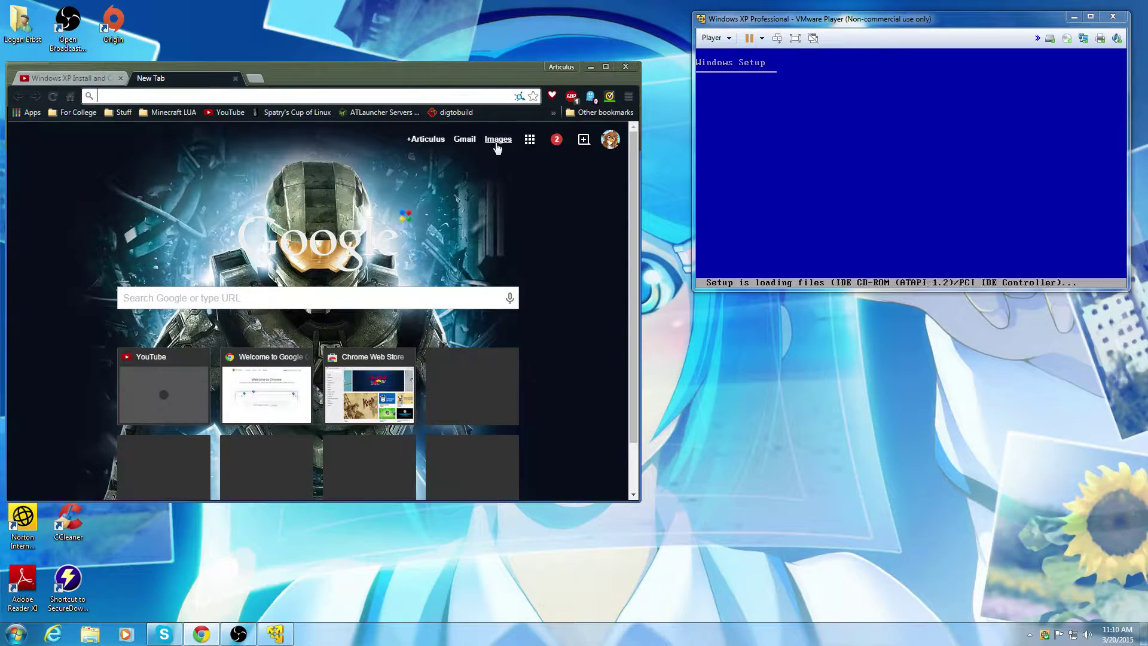
click(531, 142)
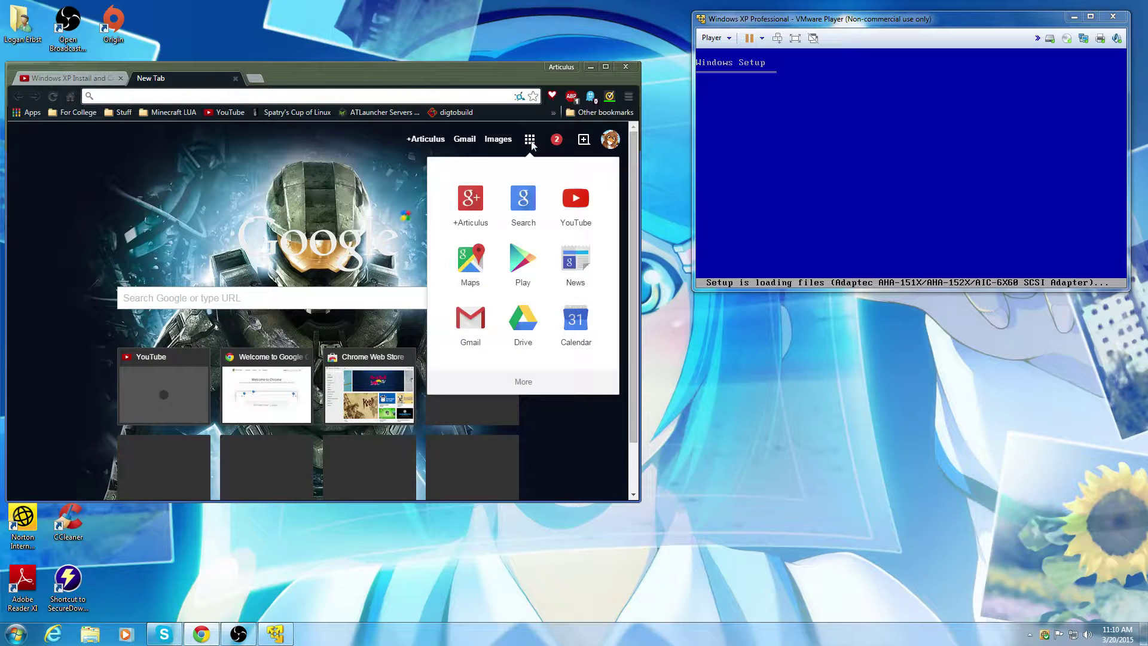
click(574, 219)
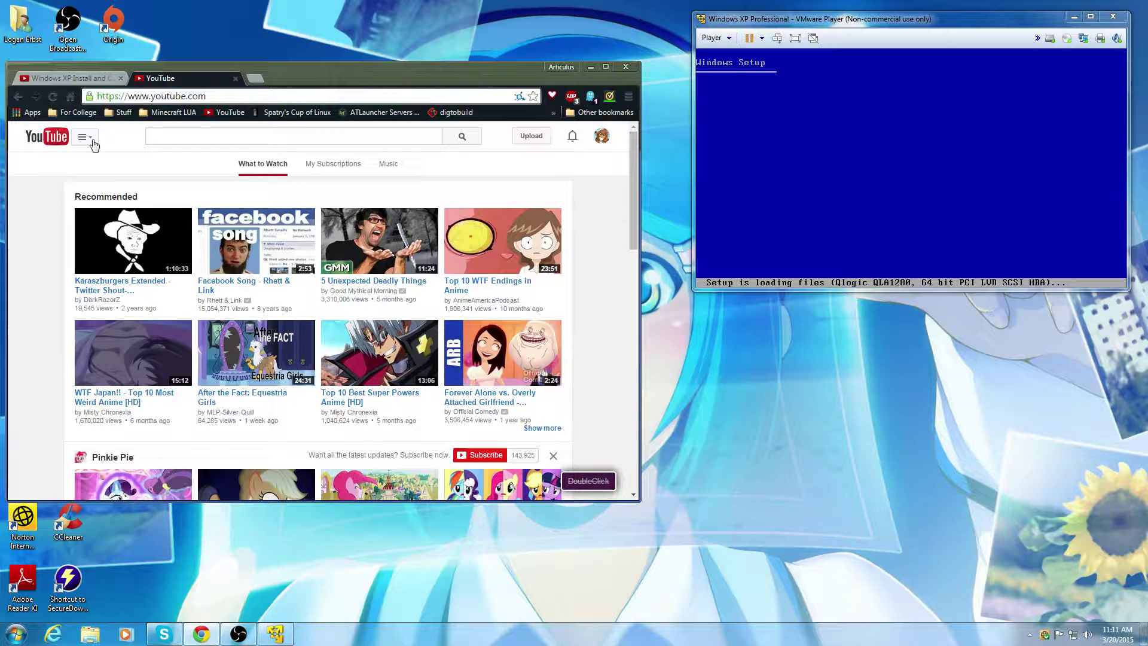
drag(276, 74, 306, 93)
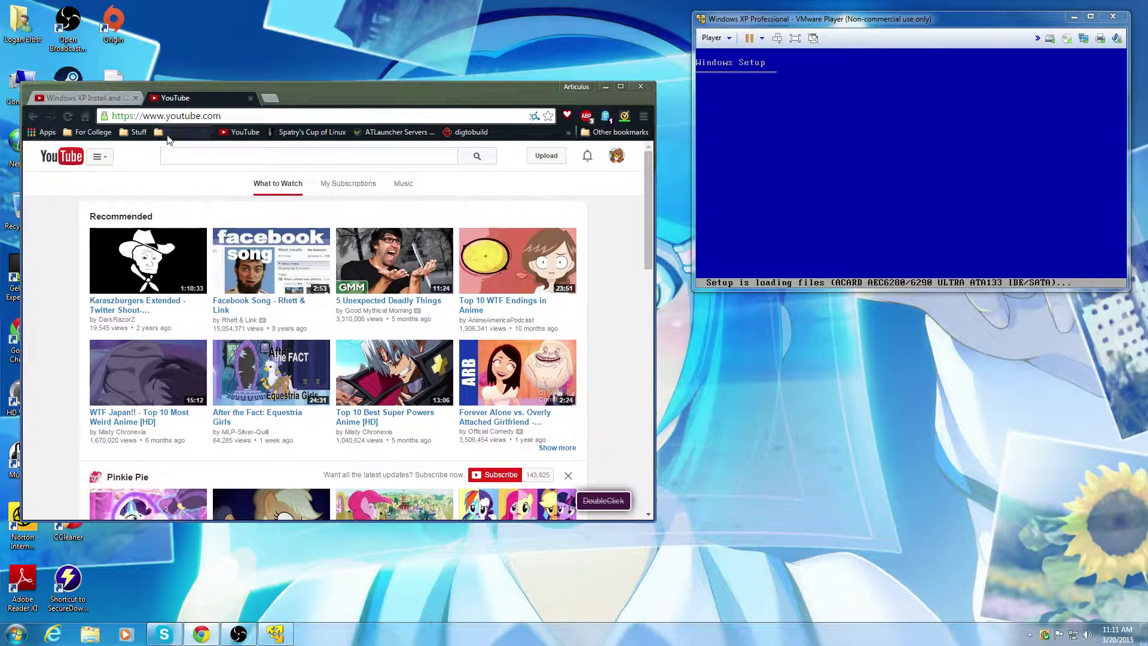
click(104, 158)
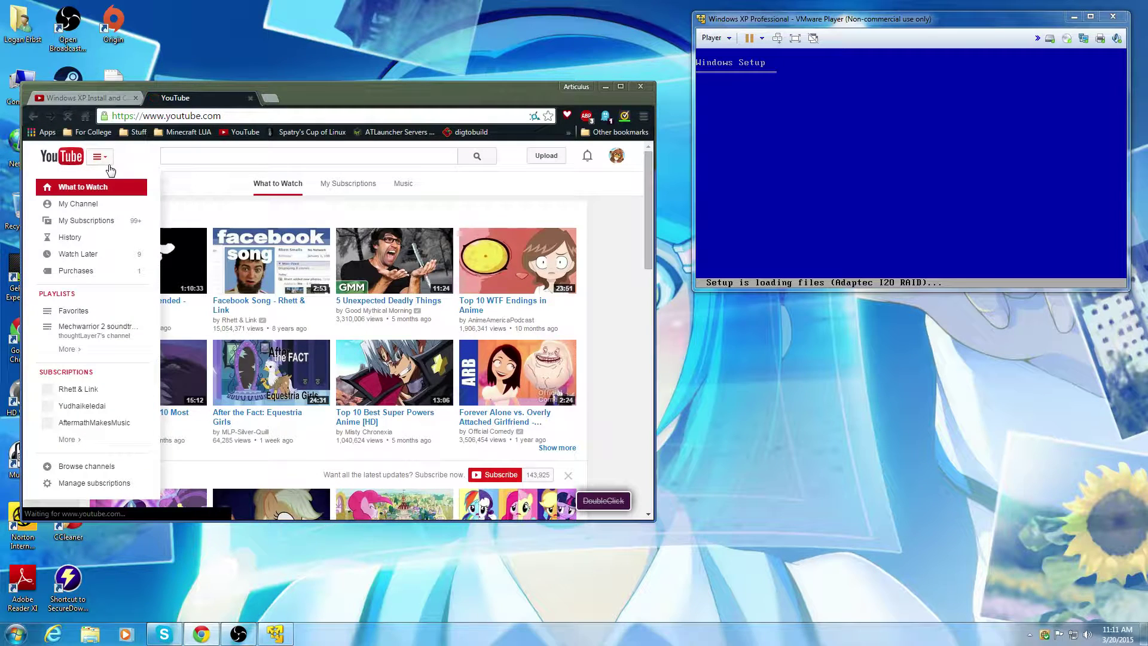
click(77, 204)
Step: Minimize Chrome, then restore Skype, move it left and down, and minimize it
click(605, 87)
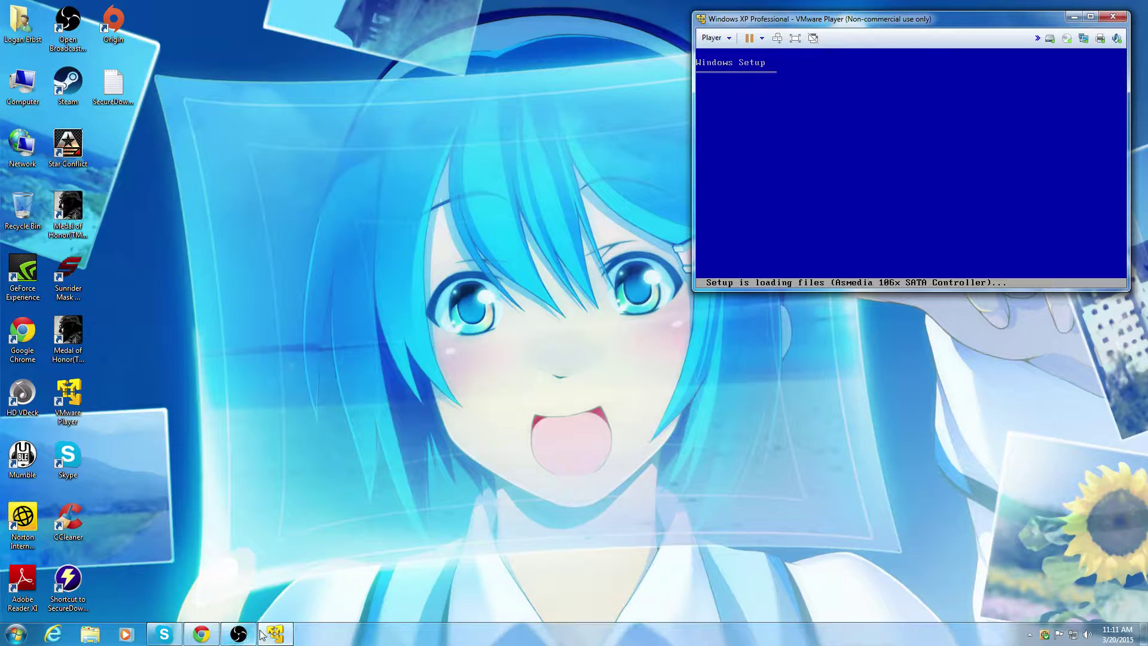
click(176, 633)
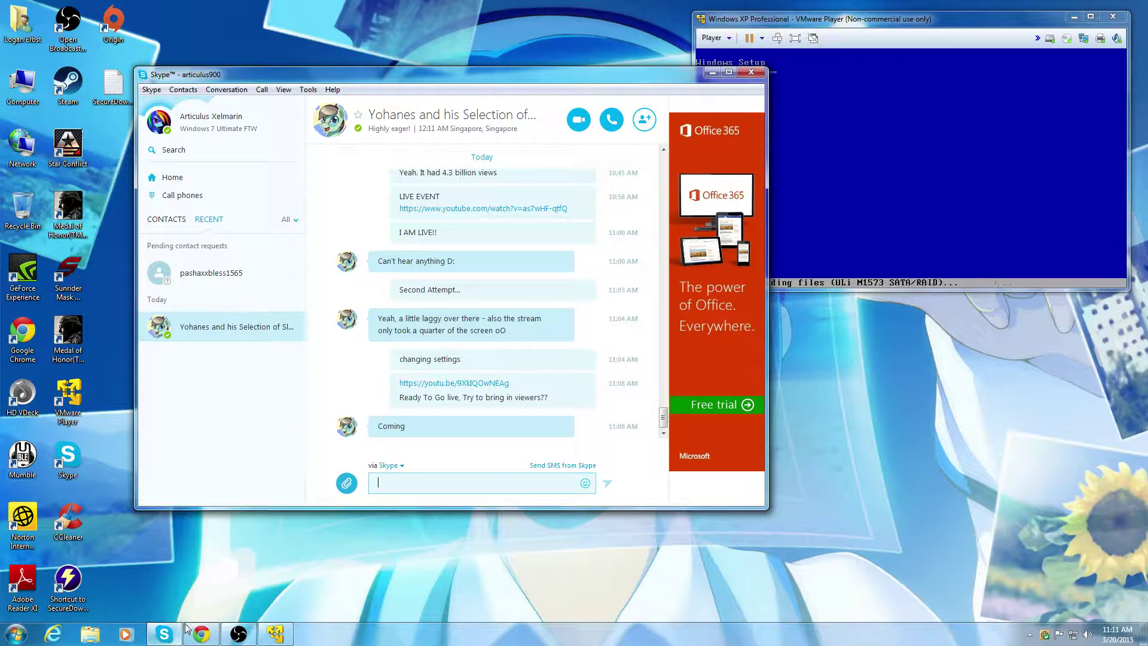
drag(616, 74, 493, 120)
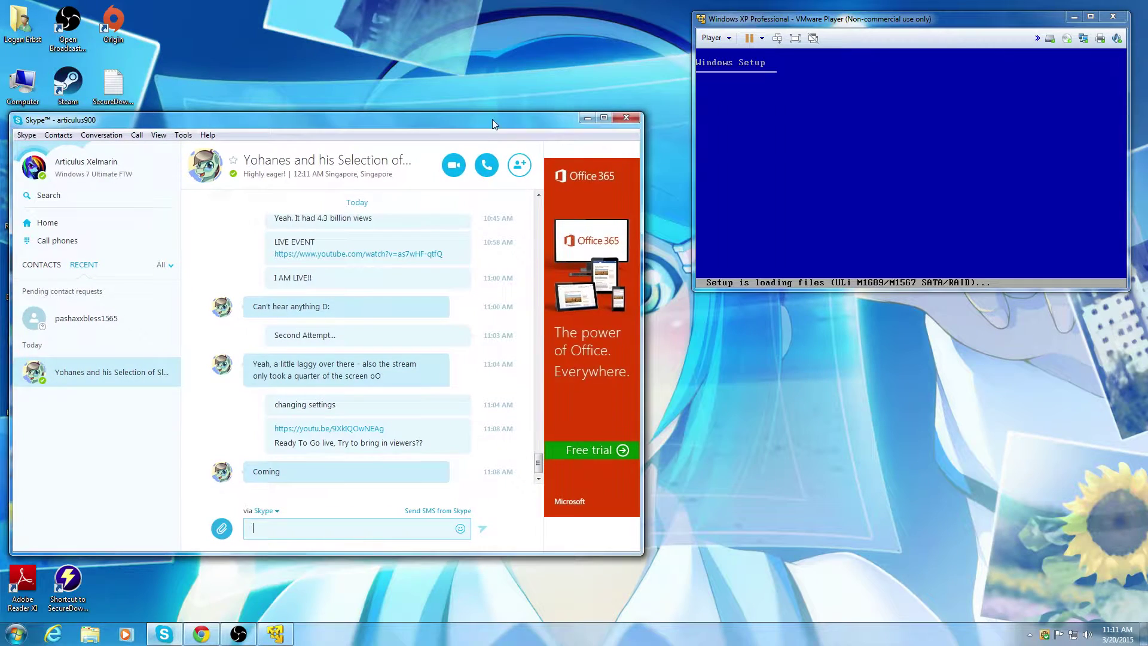
click(587, 119)
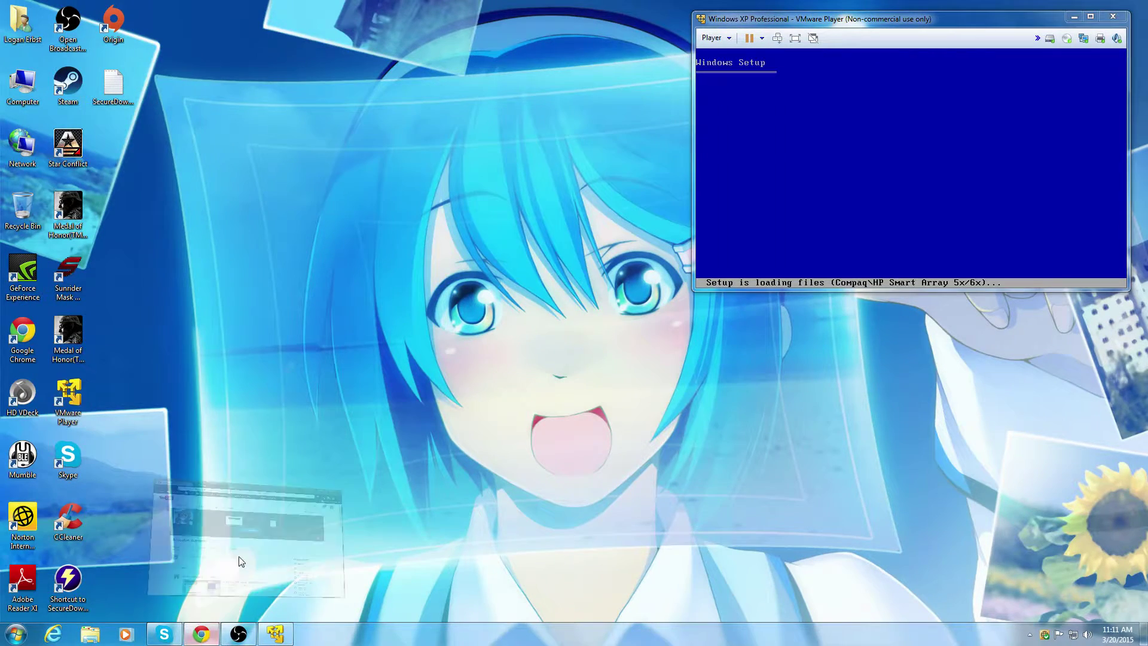
Step: Restore Chrome and open the XP stream's Live Control Room via Video Manager and Live Events
click(238, 553)
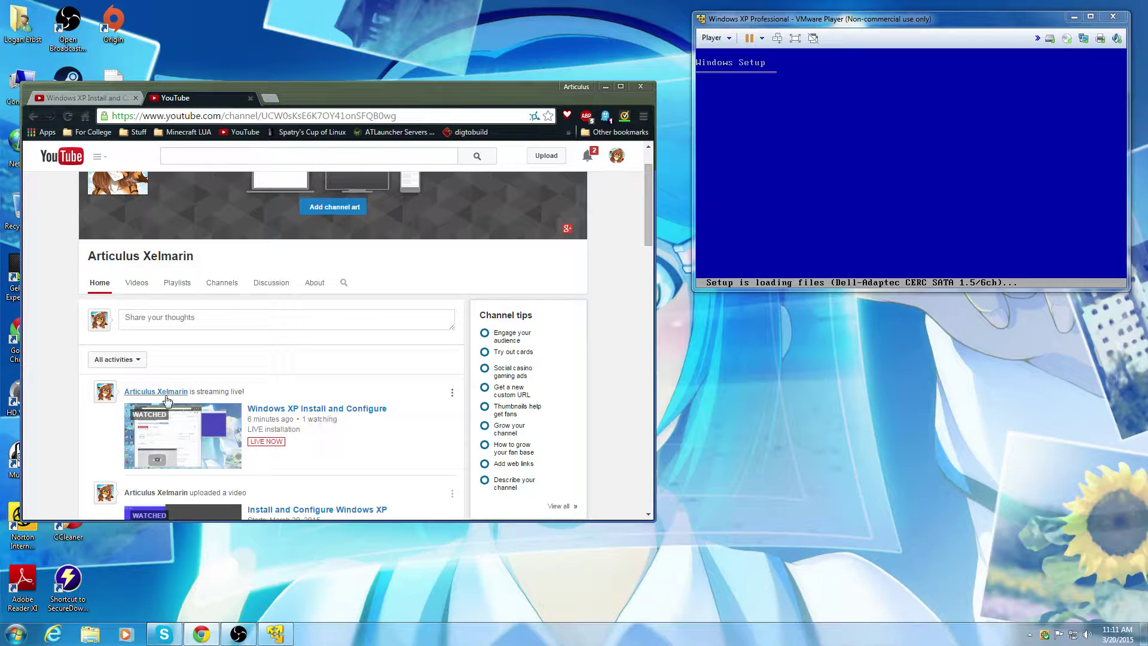
scroll(180, 371, down, 3)
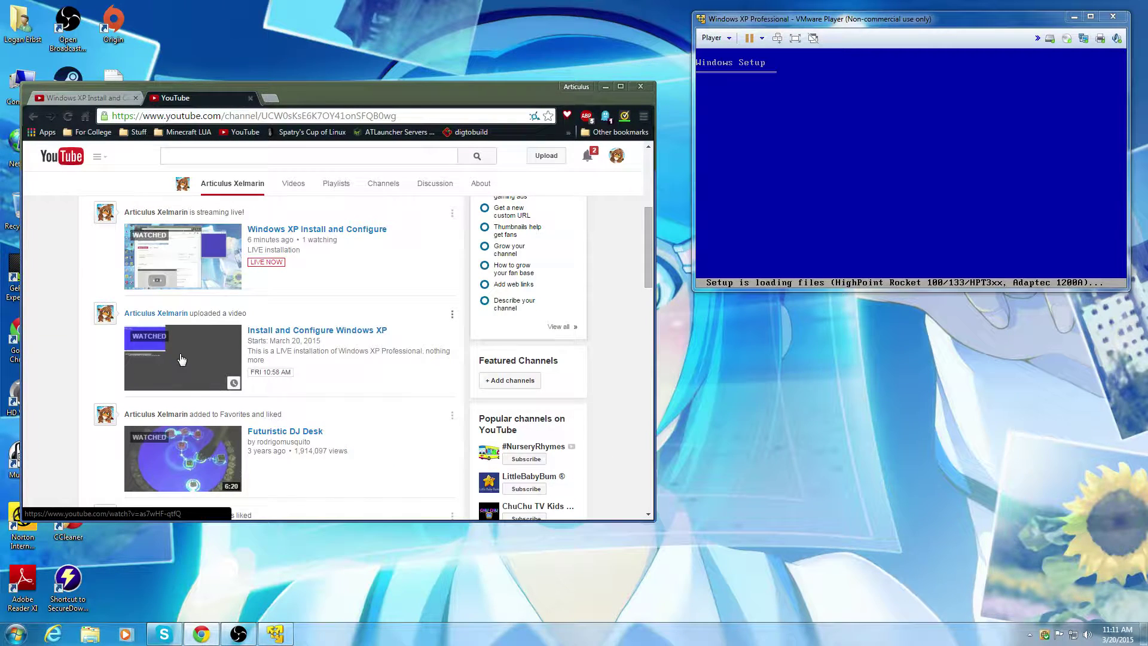
scroll(293, 386, up, 4)
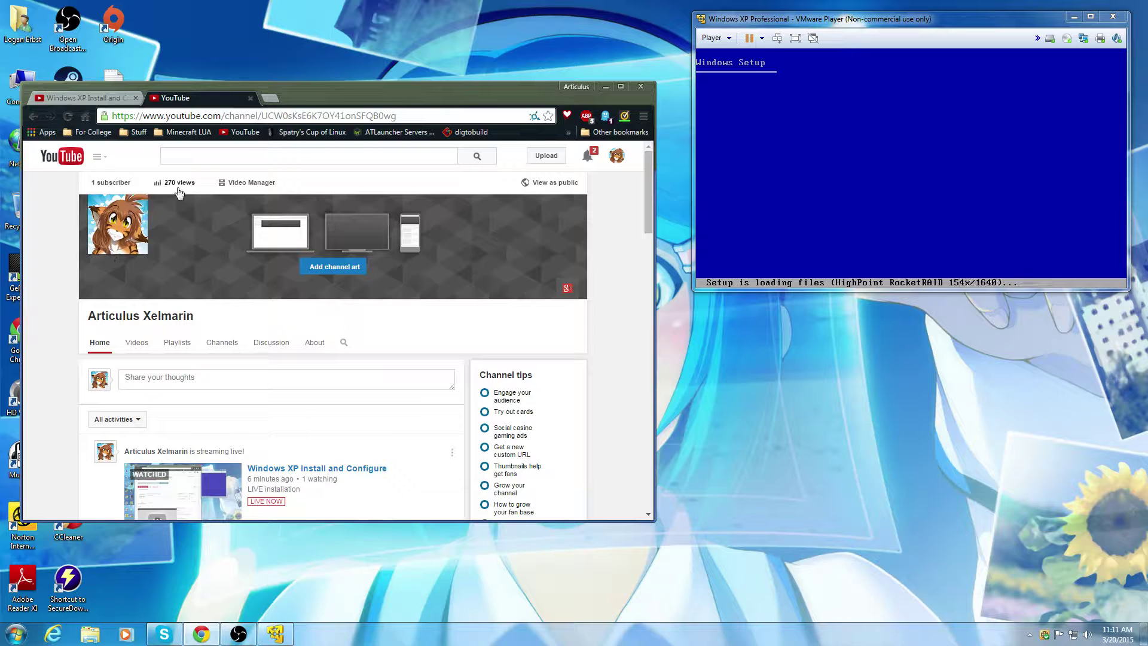
click(246, 183)
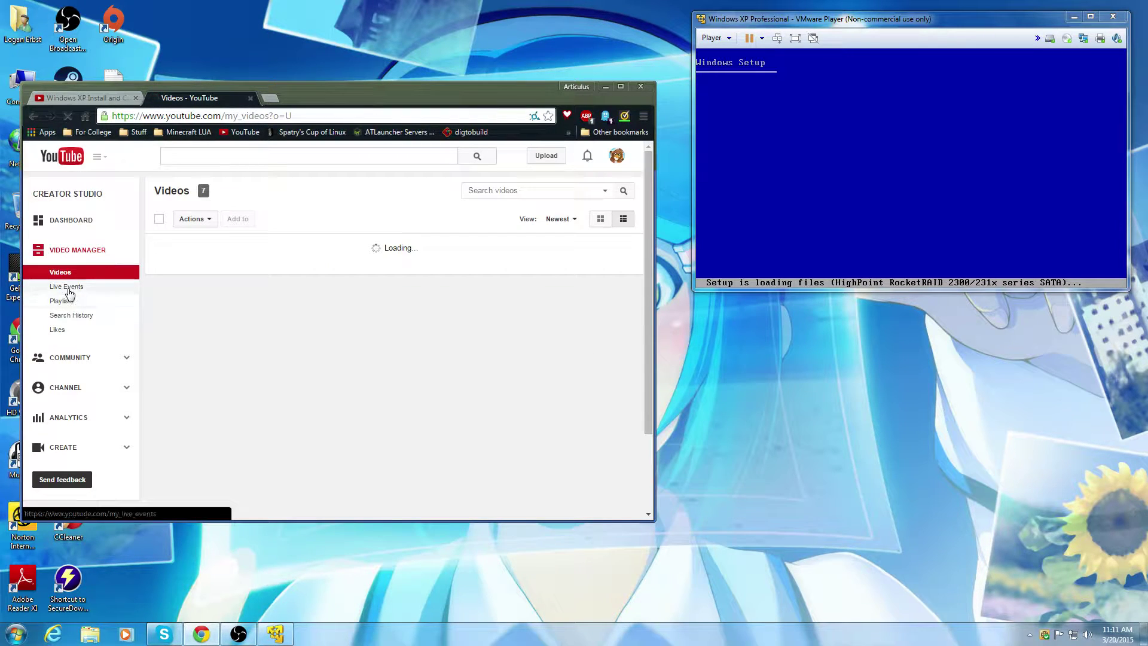
click(66, 288)
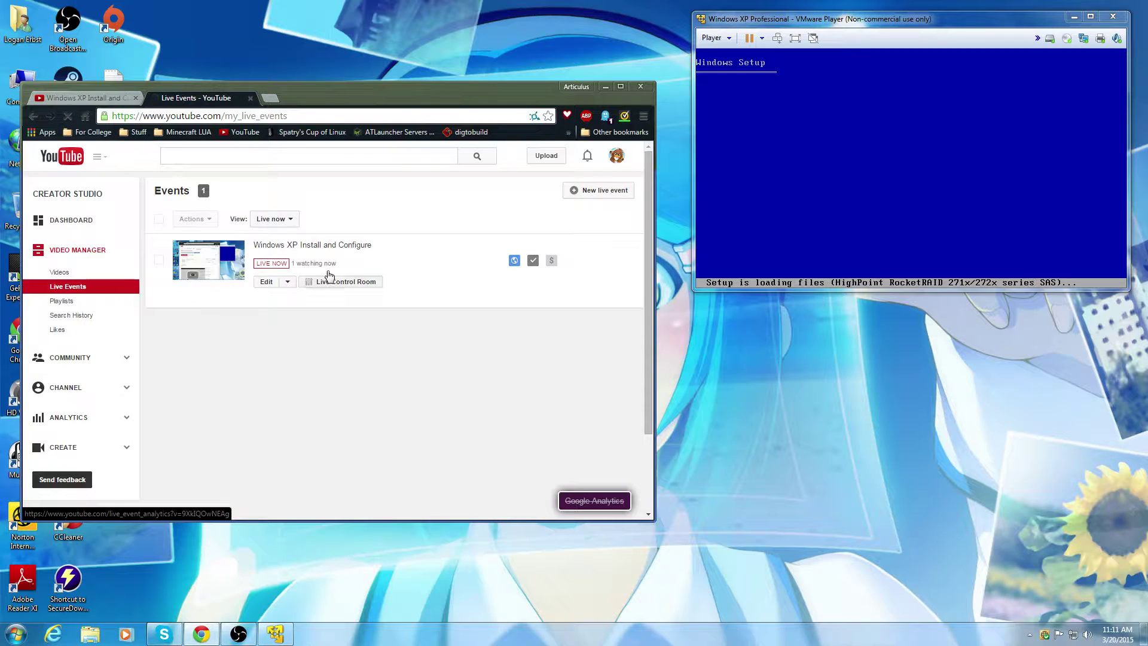
click(325, 281)
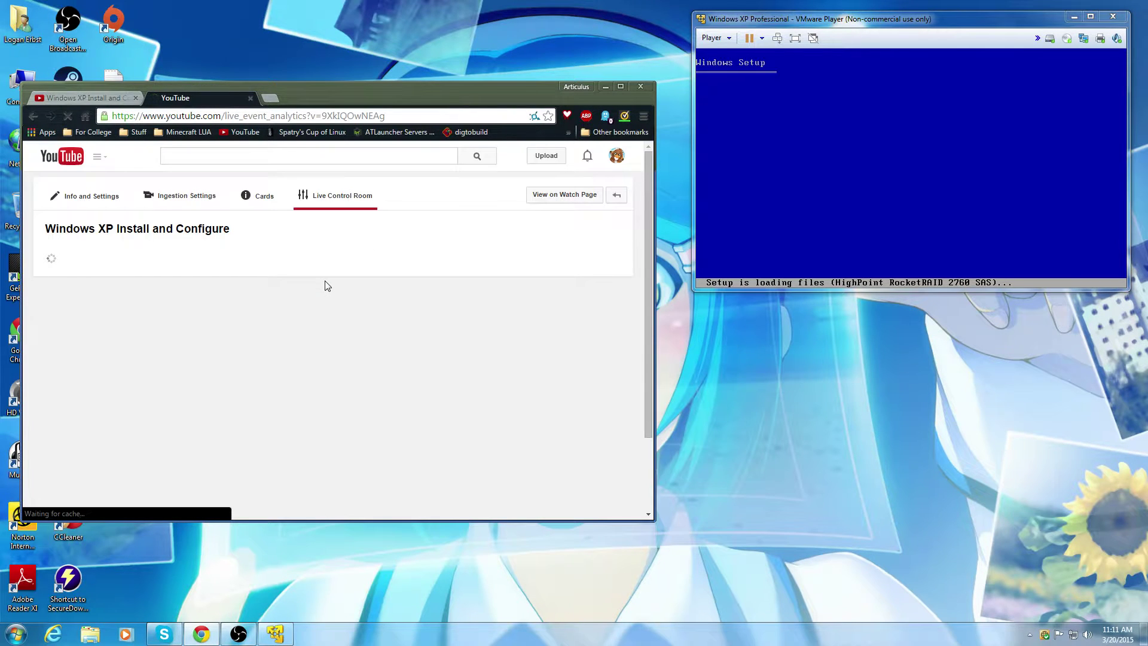
Step: Scroll through the stream's status and health, then minimize Chrome
scroll(332, 288, down, 3)
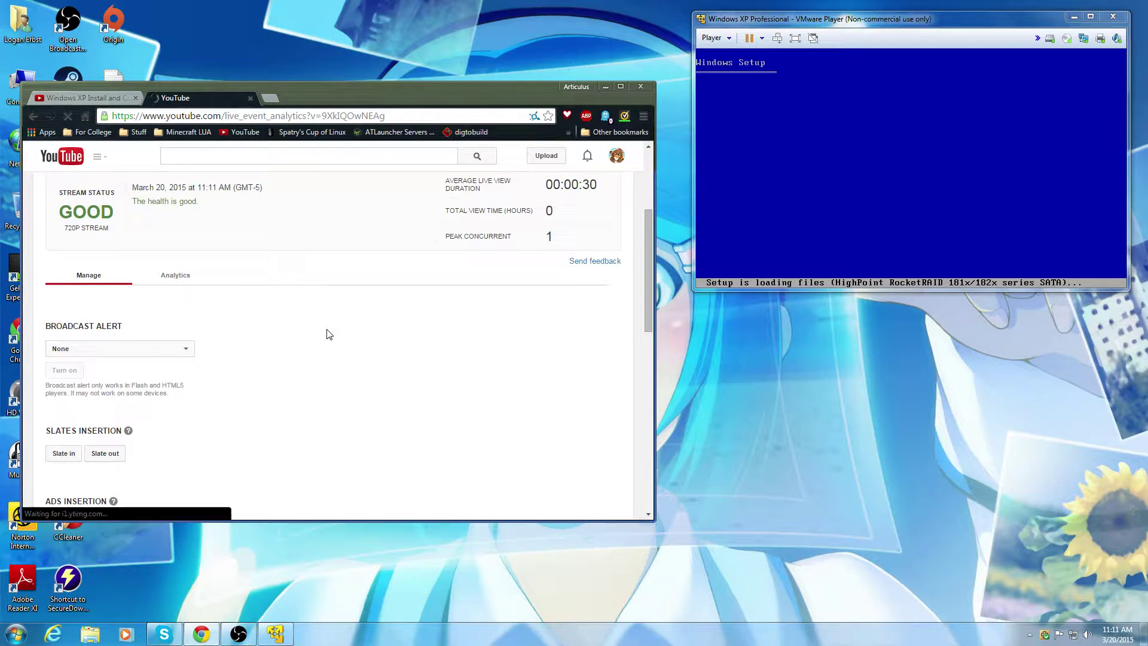
scroll(332, 323, up, 3)
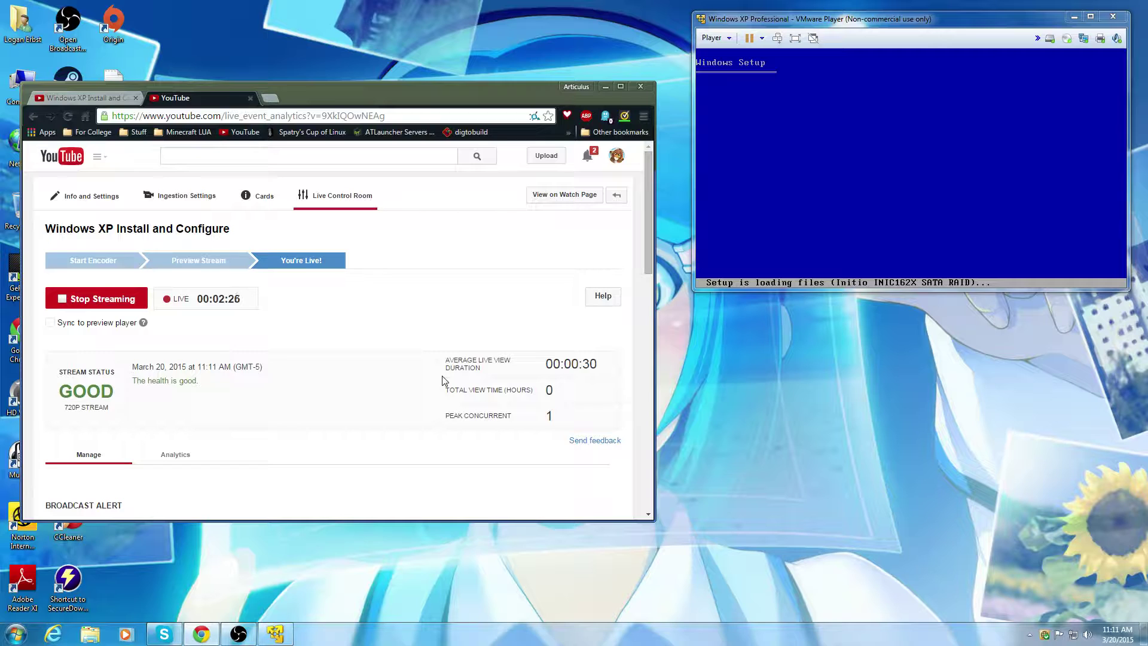
scroll(293, 461, down, 1)
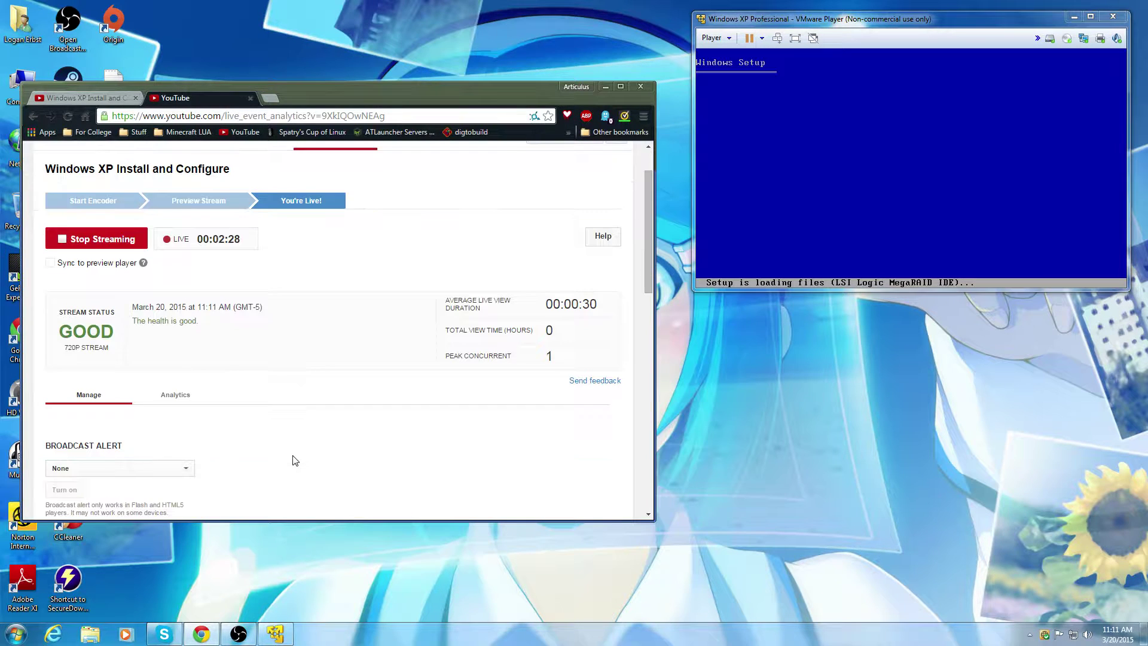
scroll(293, 453, down, 5)
scroll(293, 453, up, 5)
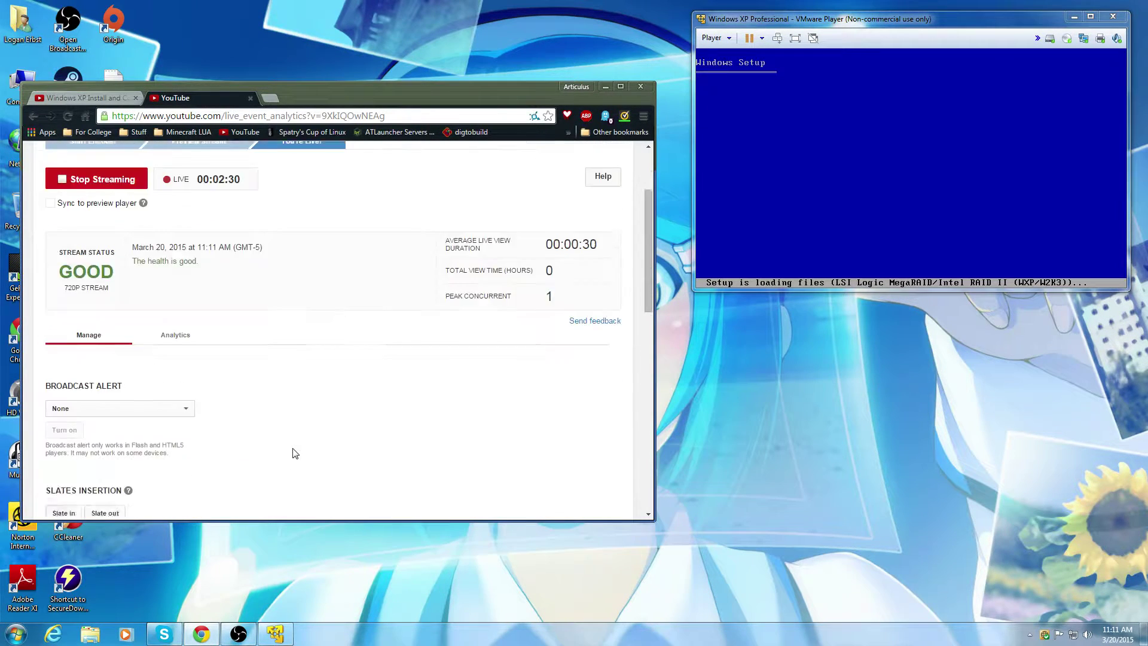
click(605, 87)
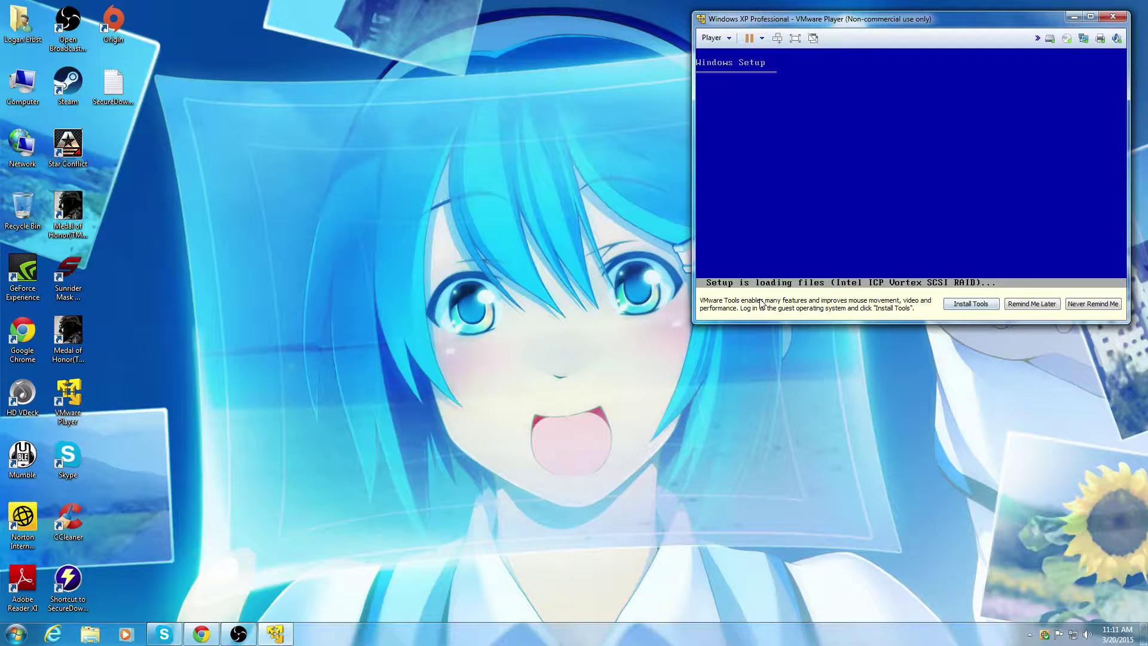
Step: Close the VMware Tools notification bar and nudge the VM window into place
click(1050, 308)
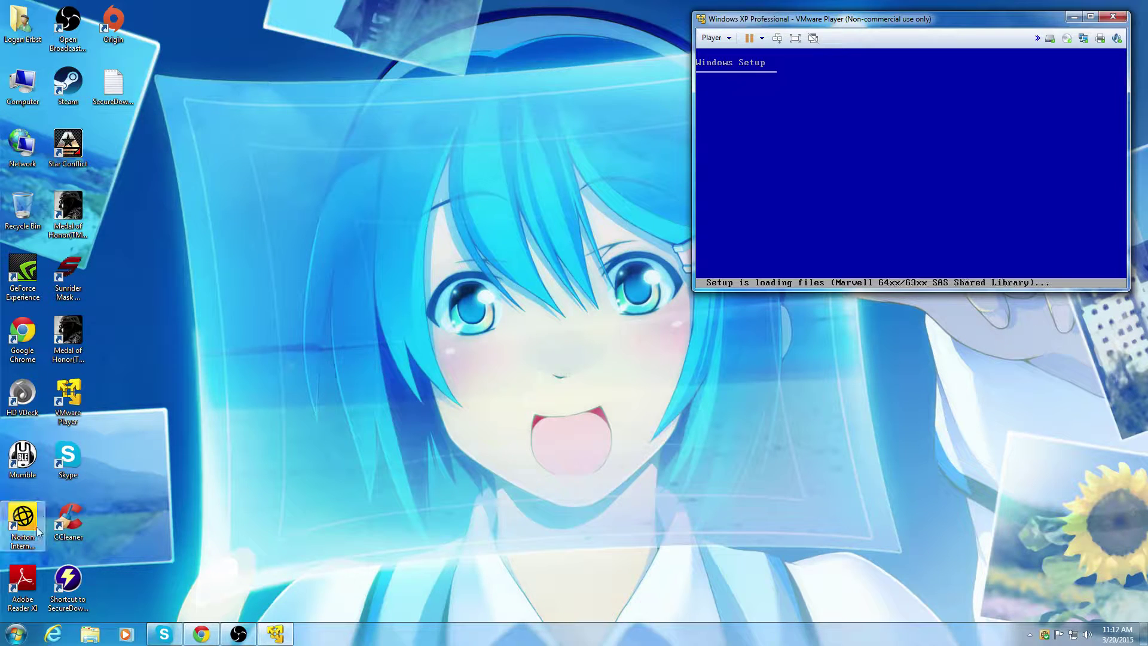
mouse_move(906, 27)
mouse_down()
mouse_move(899, 88)
mouse_move(914, 26)
mouse_up()
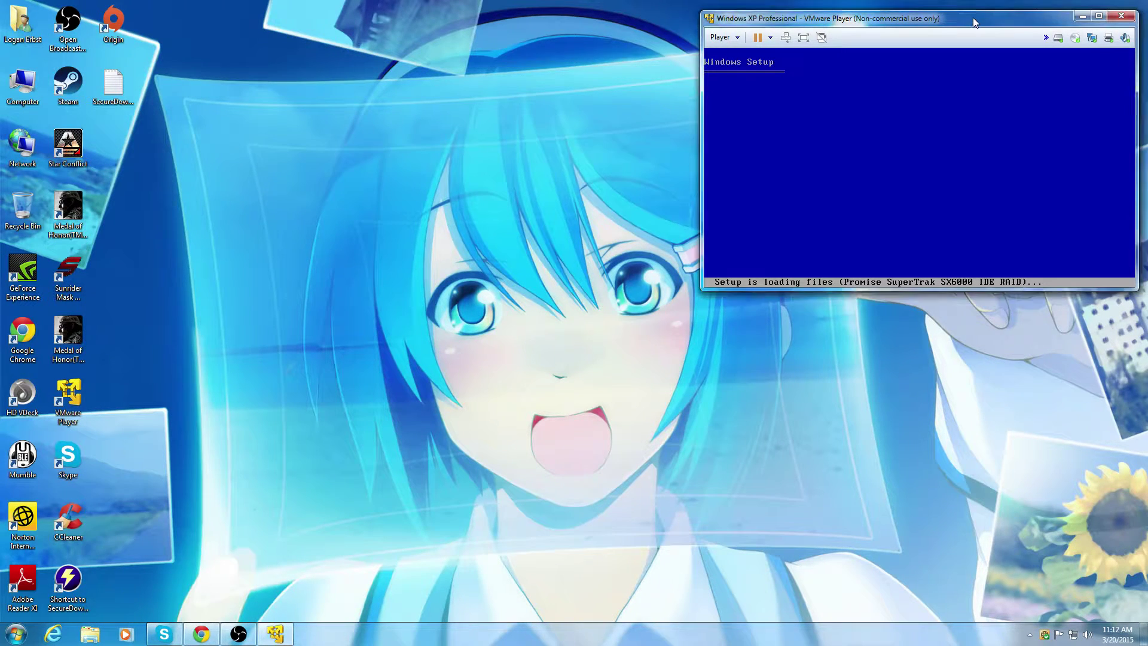
mouse_move(973, 17)
mouse_down()
mouse_move(938, 68)
mouse_move(934, 17)
mouse_move(959, 15)
mouse_up()
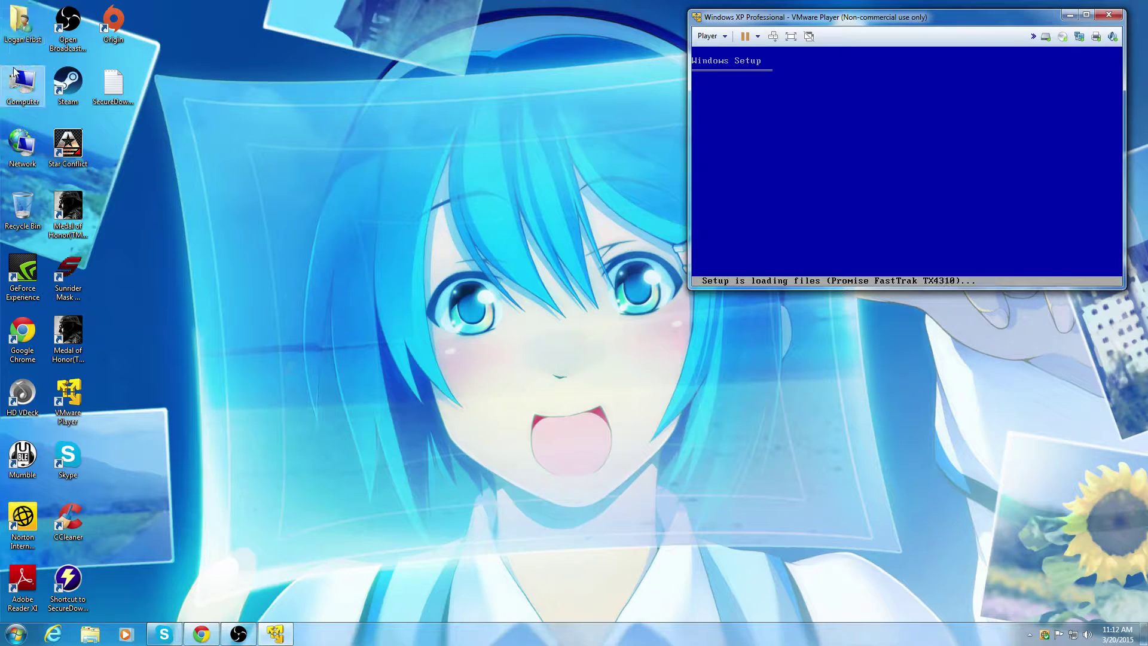
Step: Check Local Disk (C:) in Computer shows 44.4 GB free of 139 GB, then close it
double_click(22, 83)
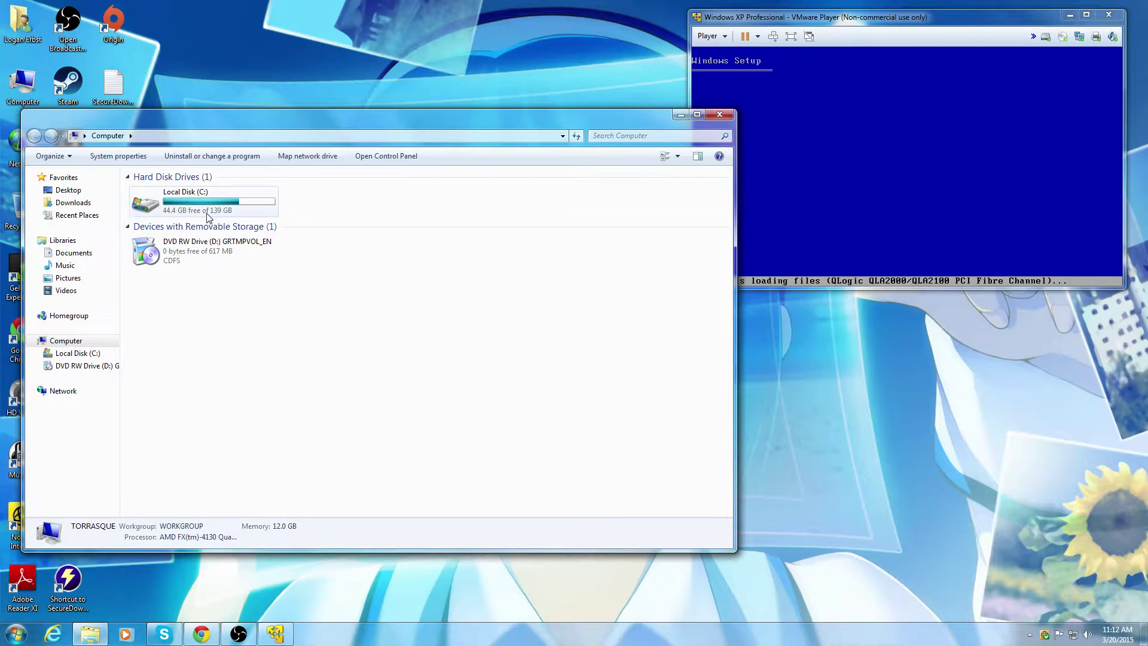
click(216, 217)
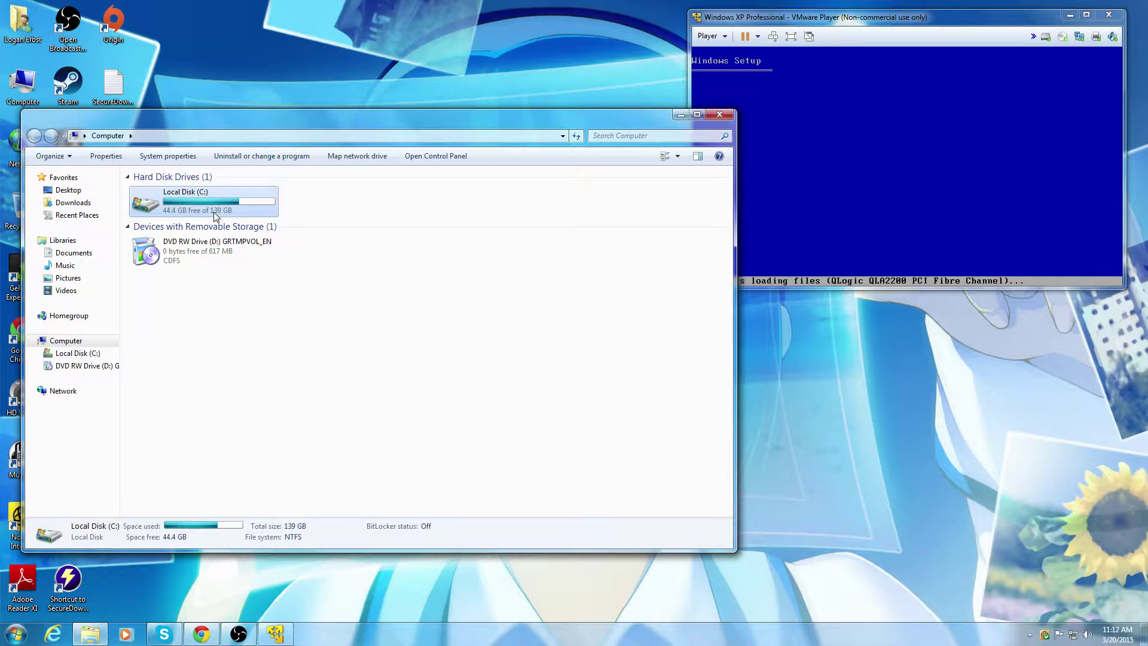
click(719, 115)
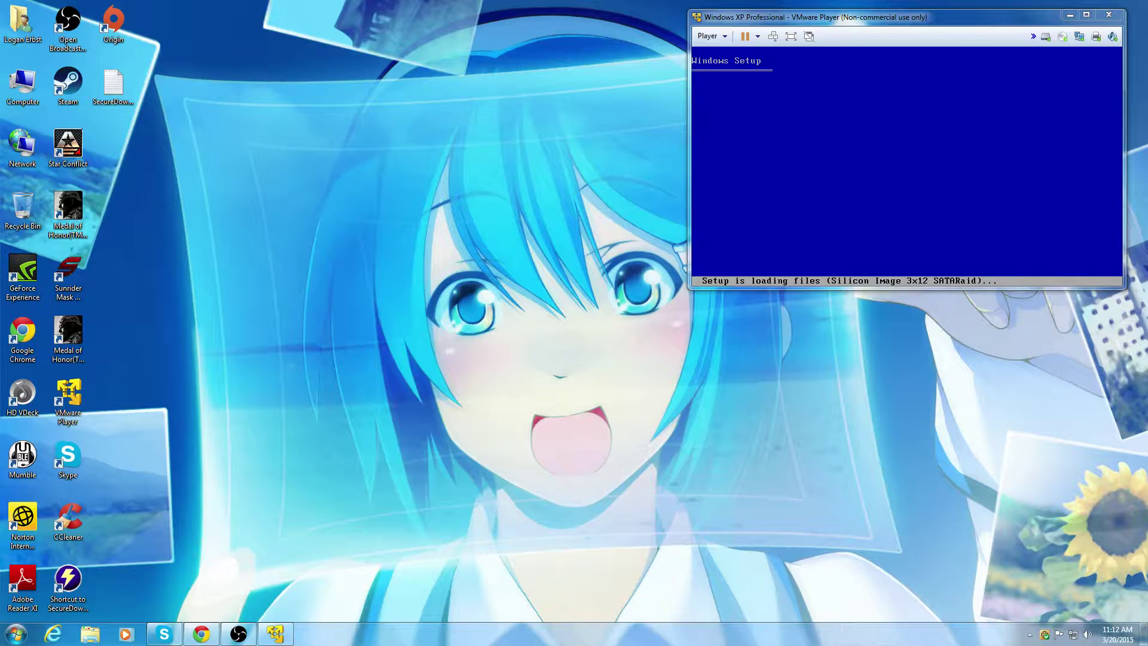
click(180, 636)
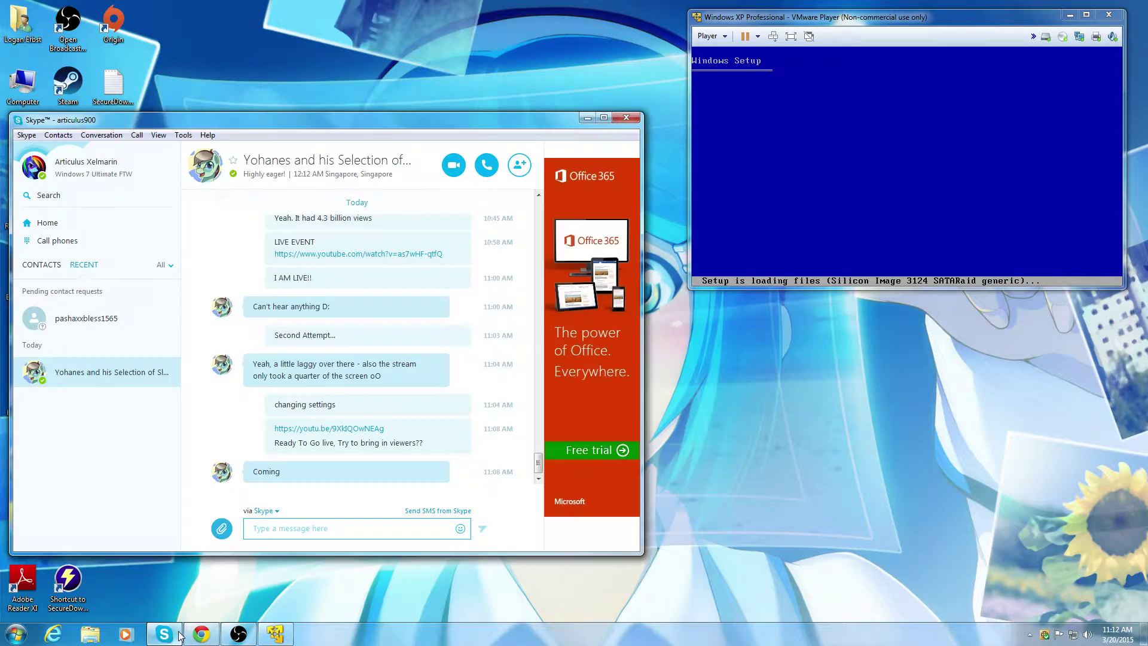
click(179, 637)
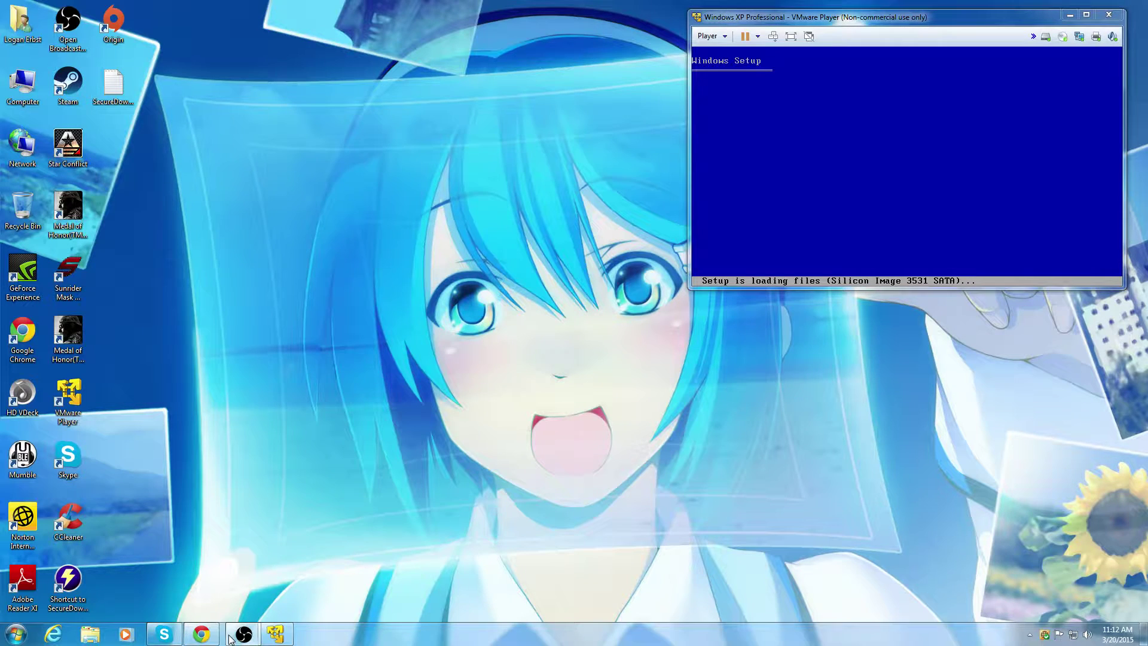
click(201, 634)
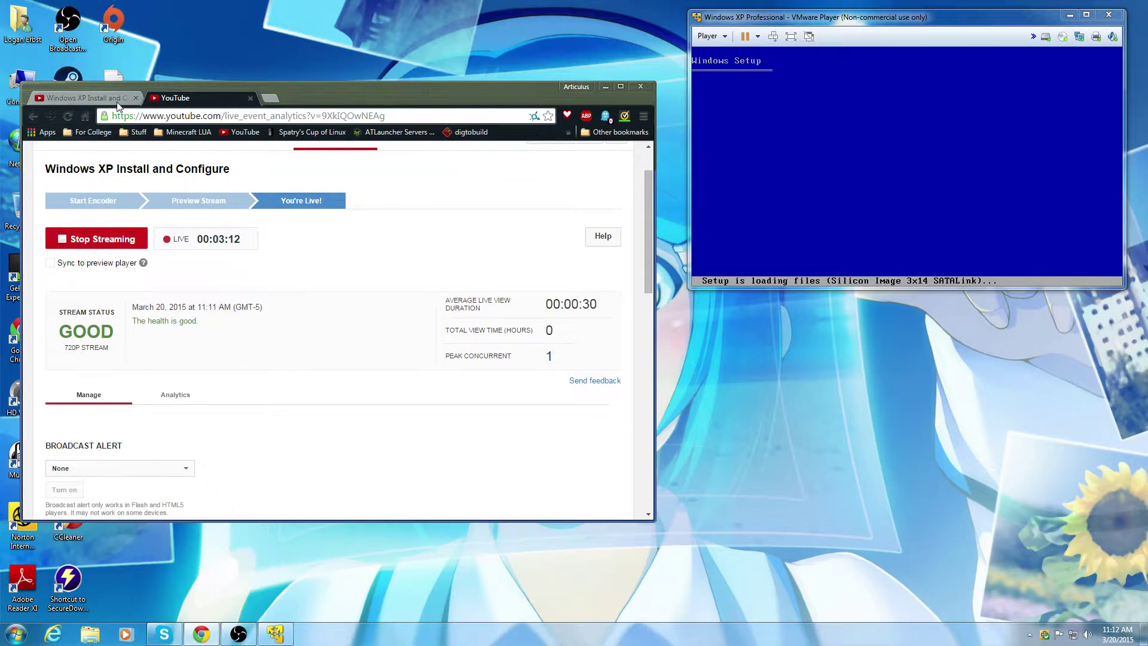
click(118, 102)
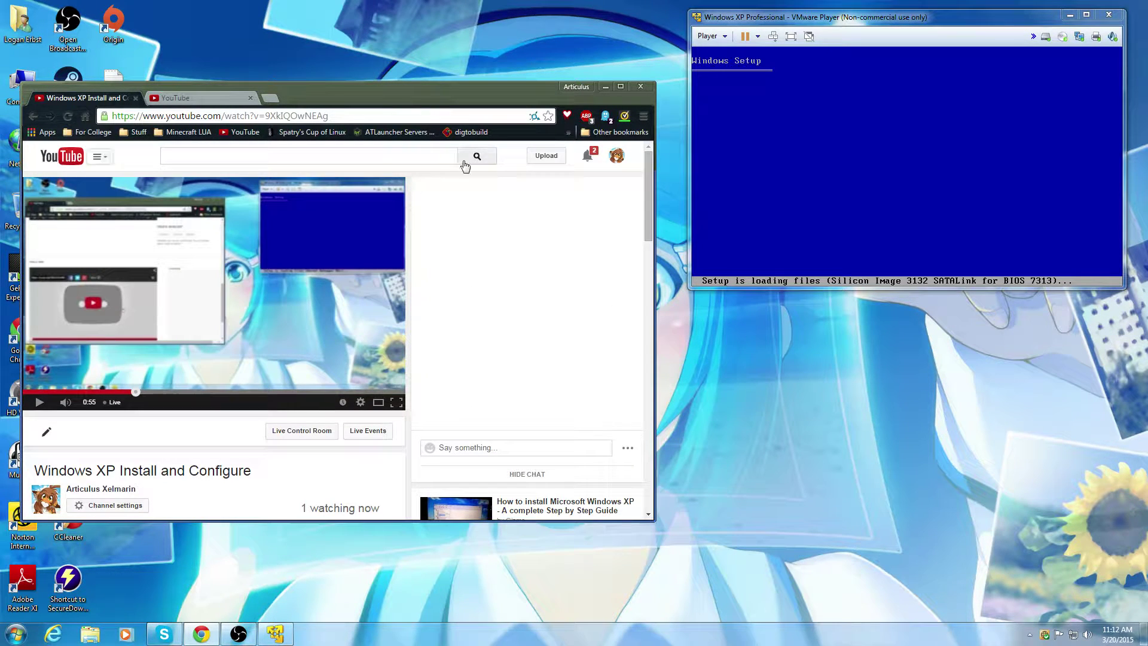
click(605, 87)
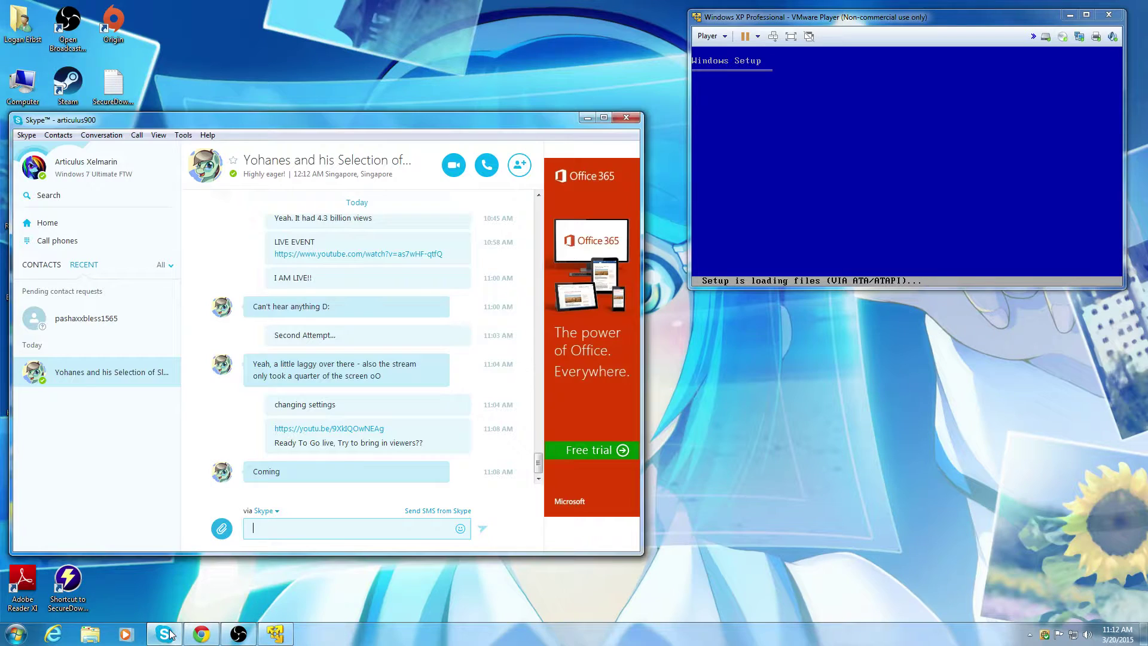
click(174, 633)
click(588, 119)
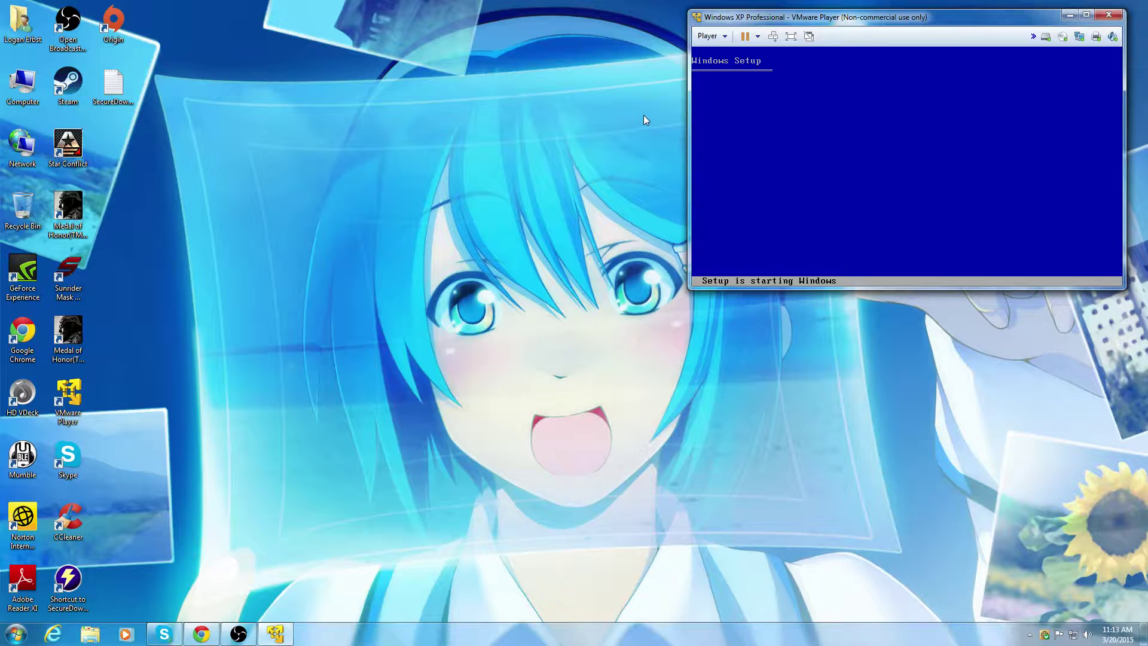
Step: Hide Skype and select the Star Conflict, Medal of Honor and Sunrider desktop shortcuts
click(175, 633)
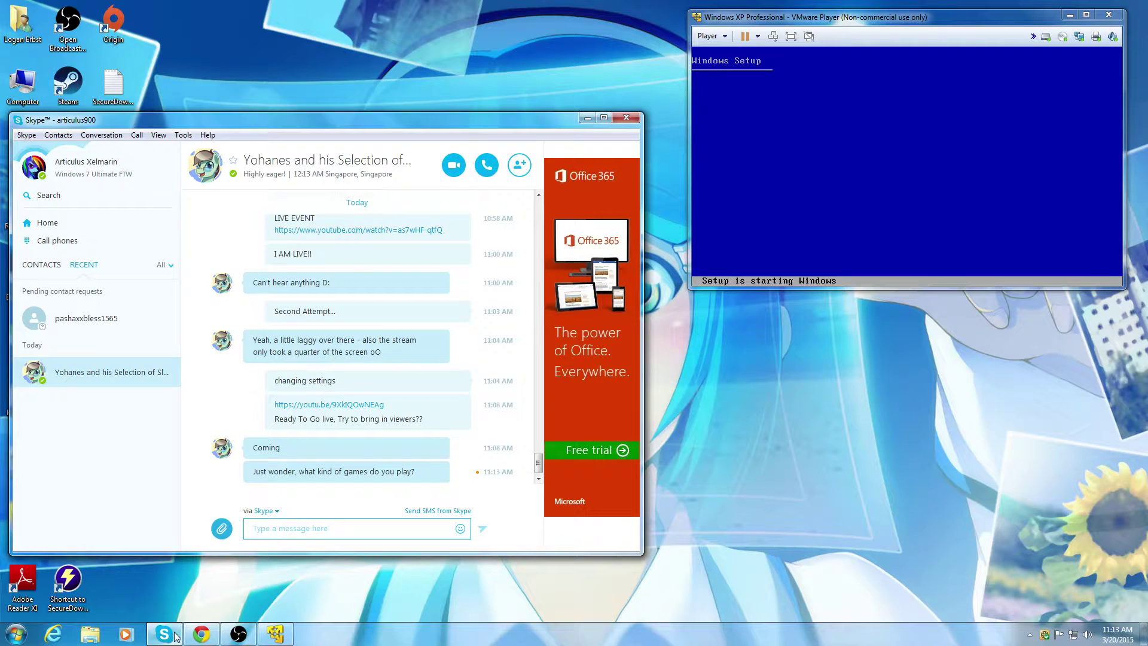
click(175, 632)
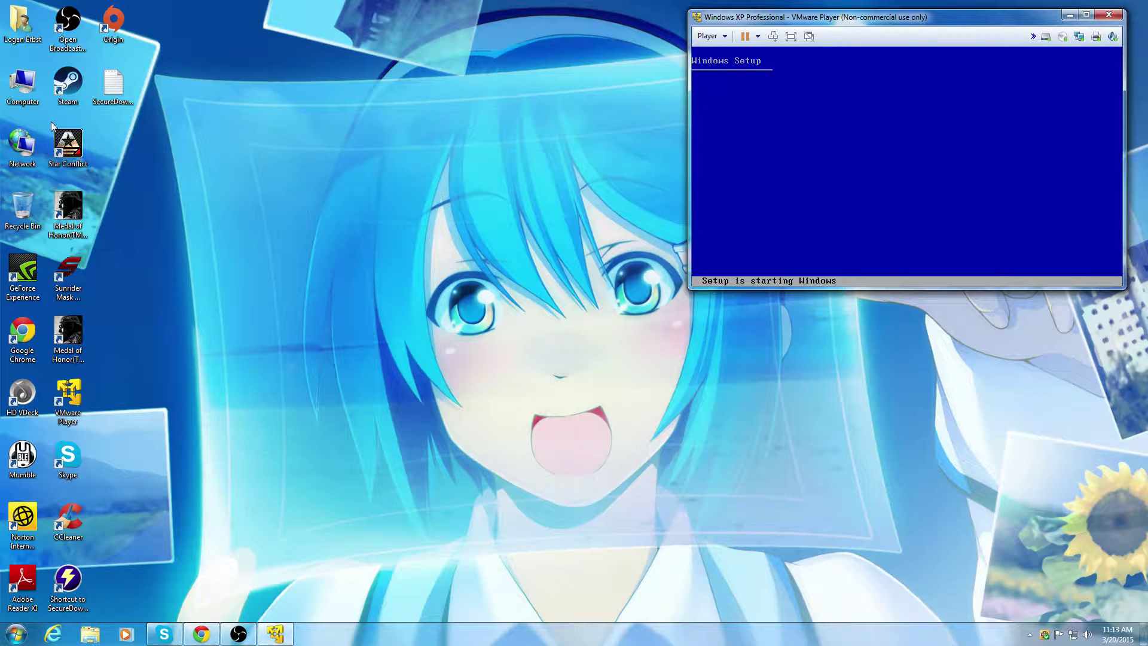
click(68, 146)
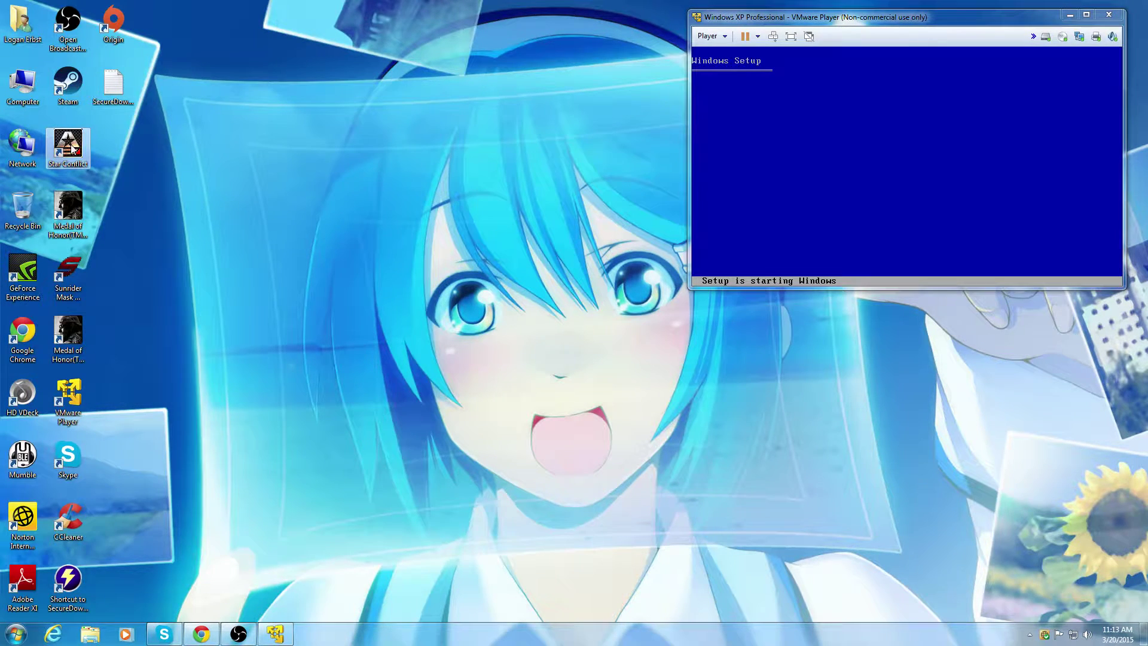
click(76, 220)
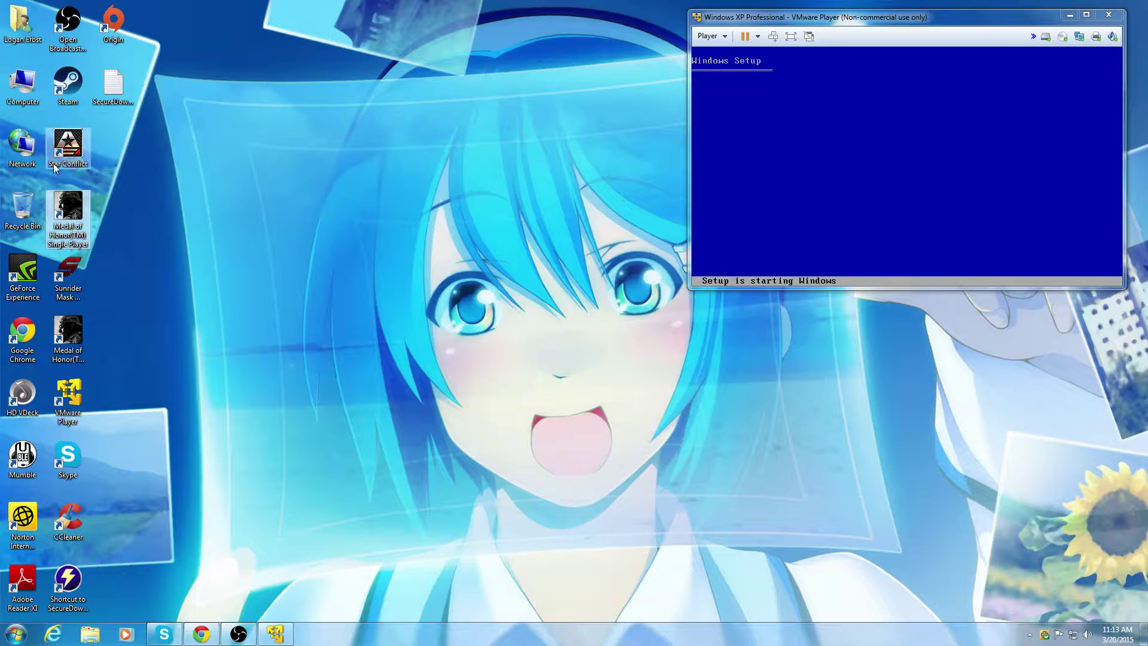
click(59, 280)
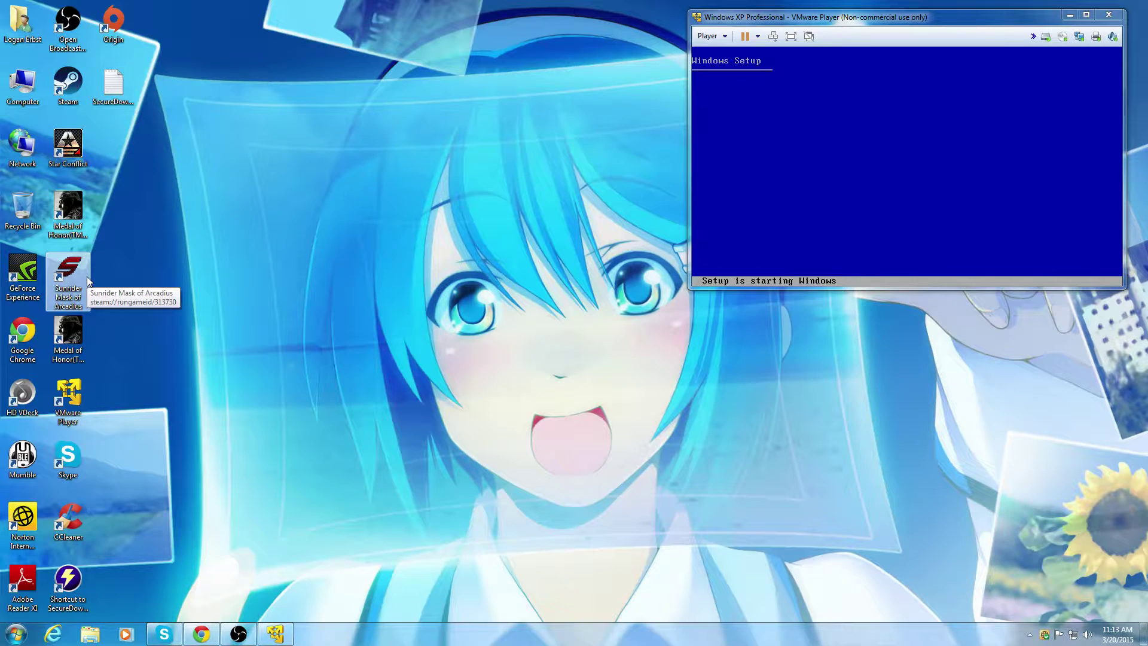
click(152, 250)
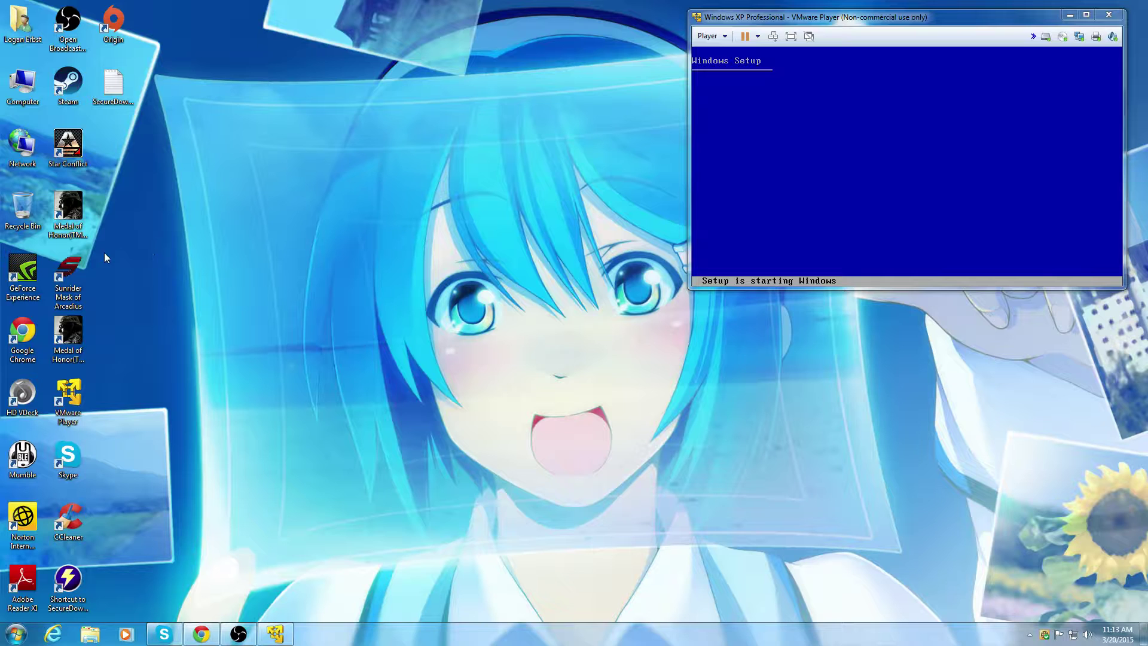
click(65, 214)
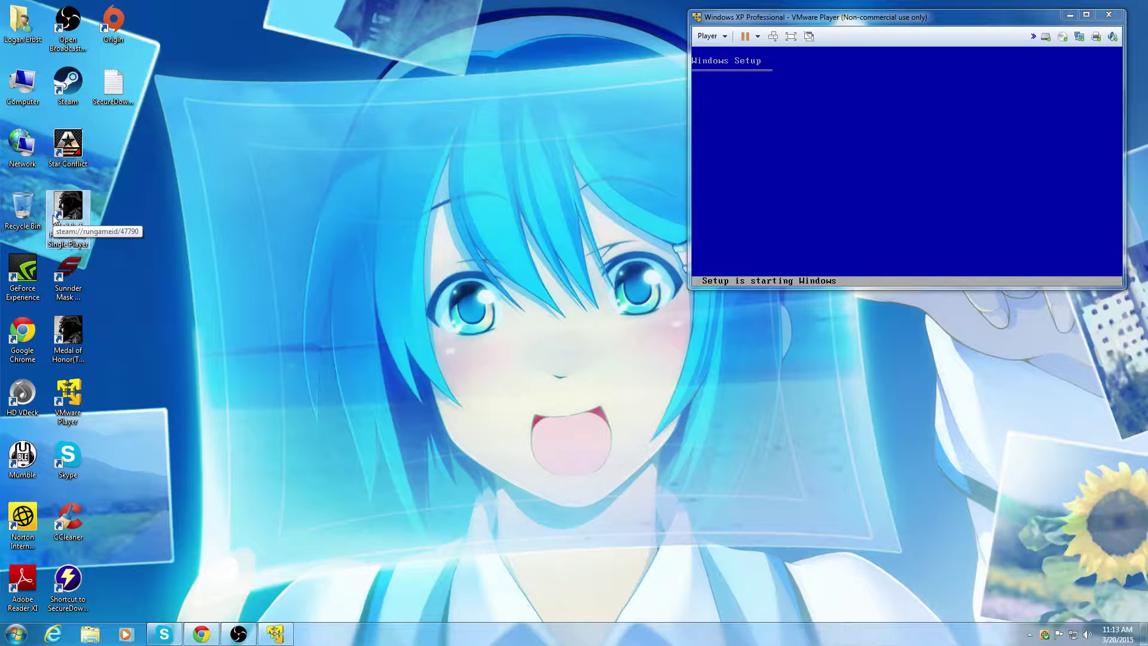
click(131, 192)
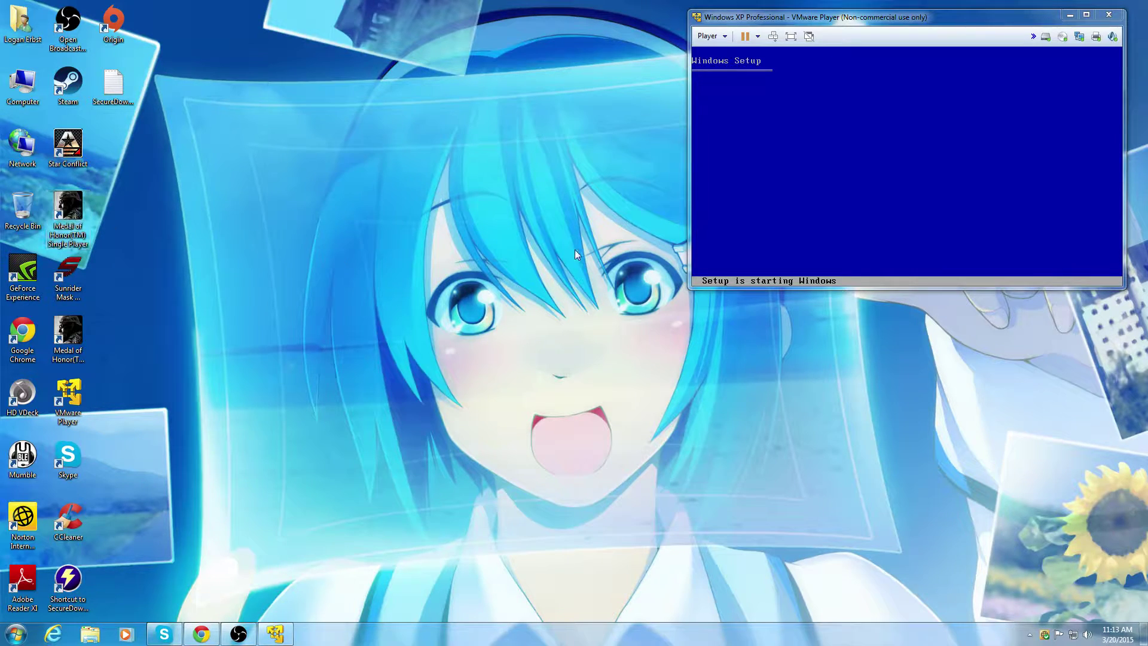
Step: Toggle the Skype chat once more, then restore the OBS streaming window
click(161, 633)
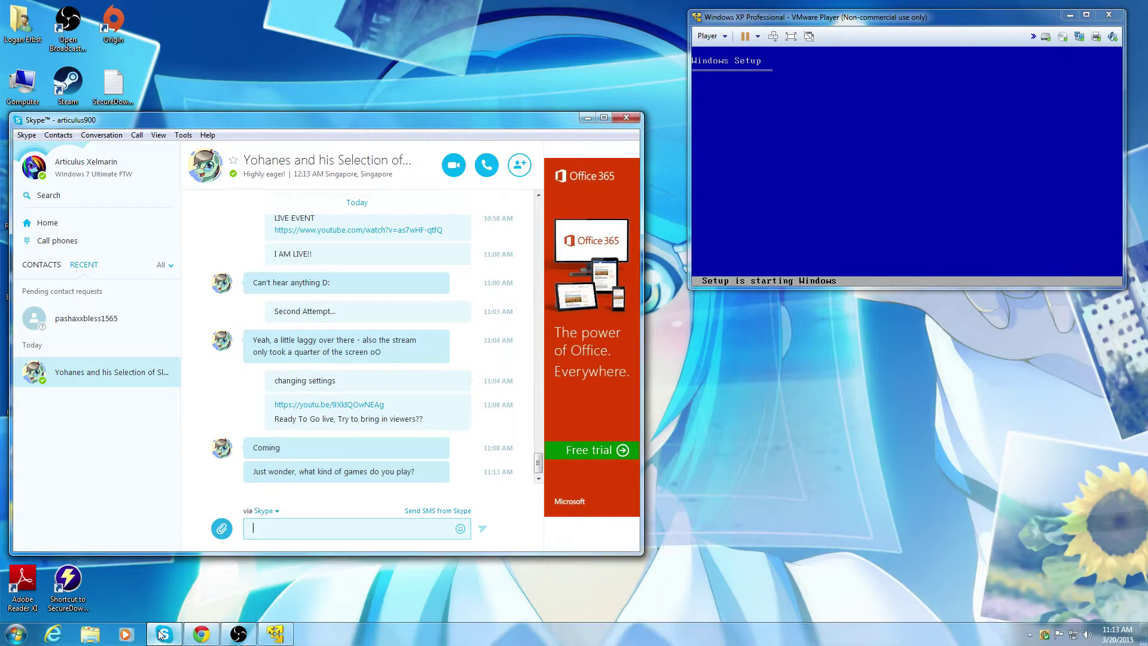
click(161, 634)
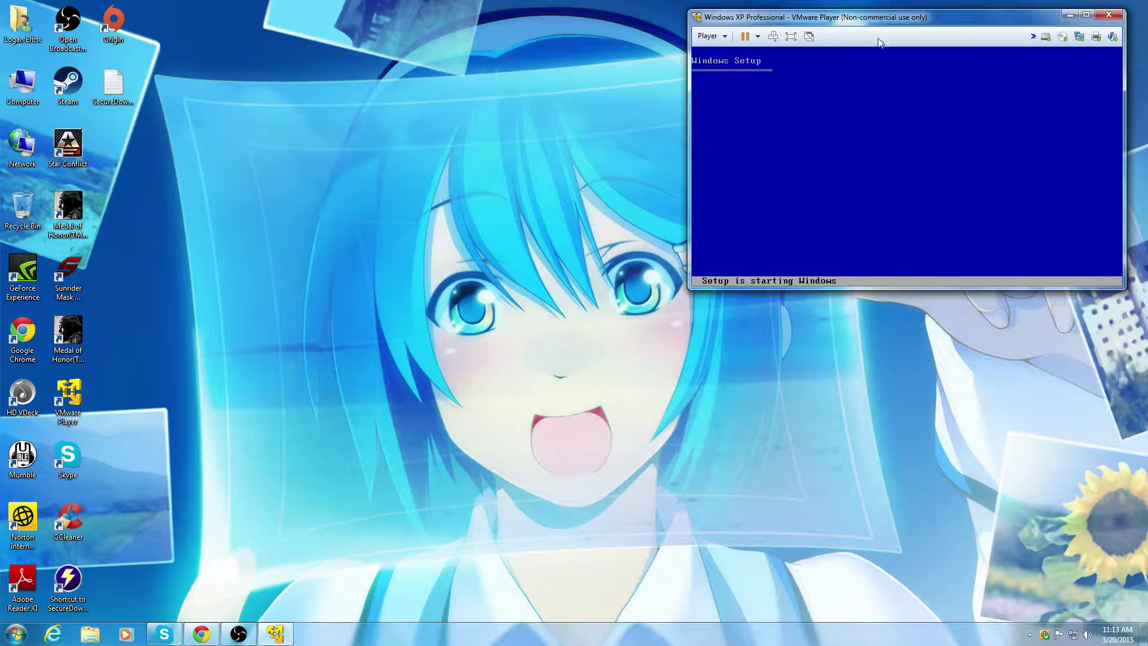
click(239, 634)
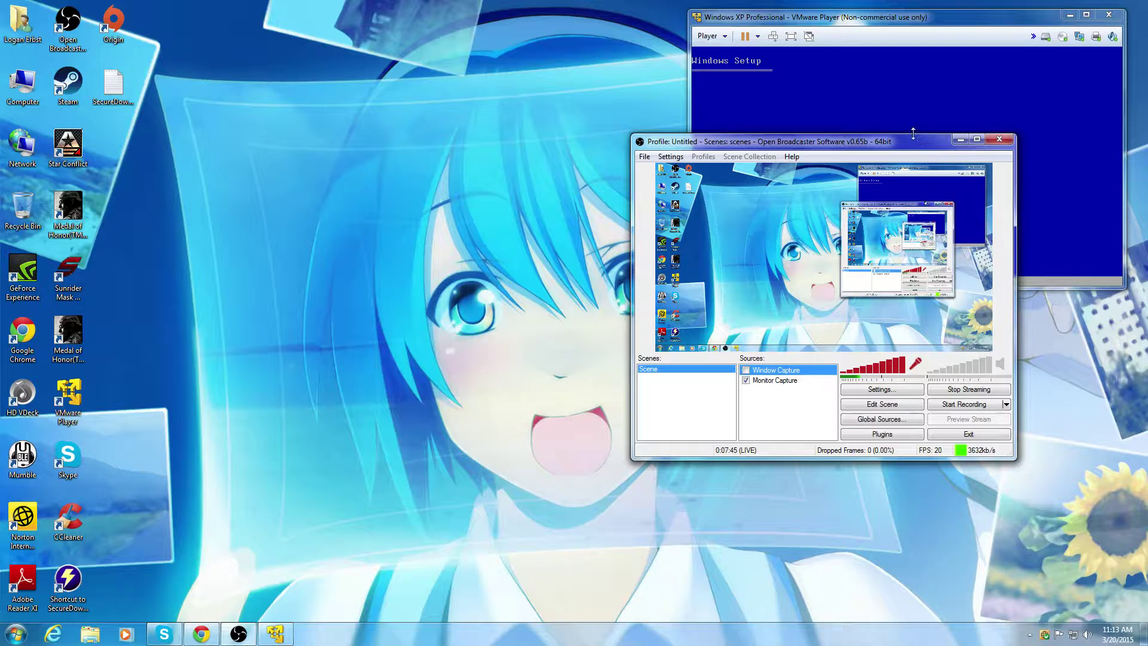
Step: Drag the OBS window left by its title bar, then minimise it
drag(910, 151, 439, 110)
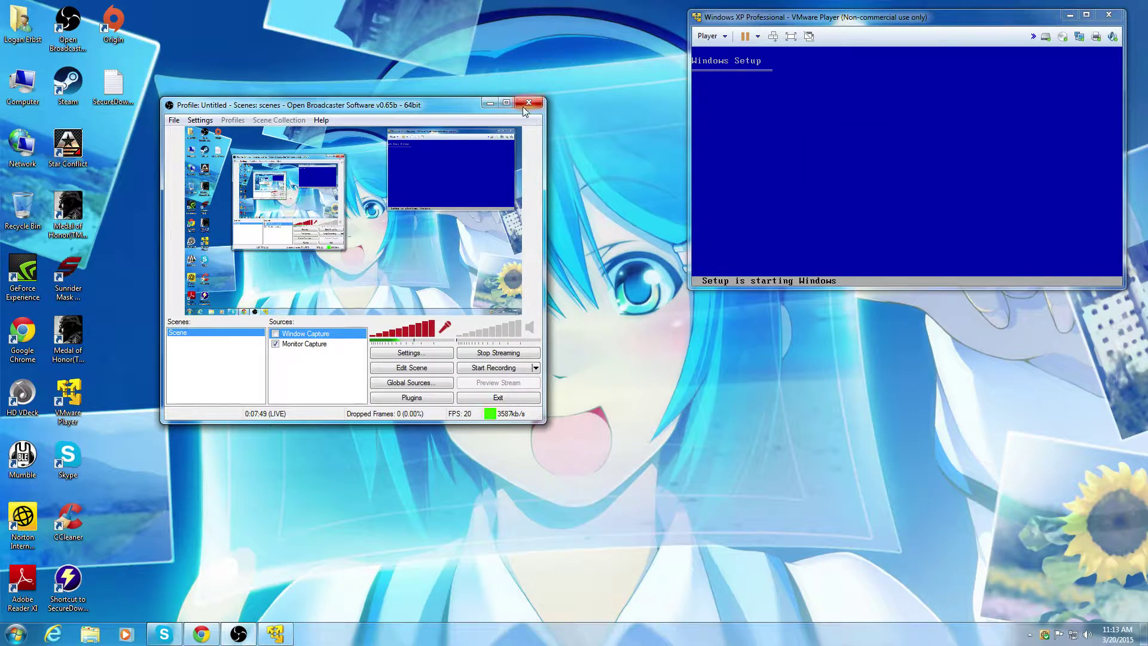
click(490, 102)
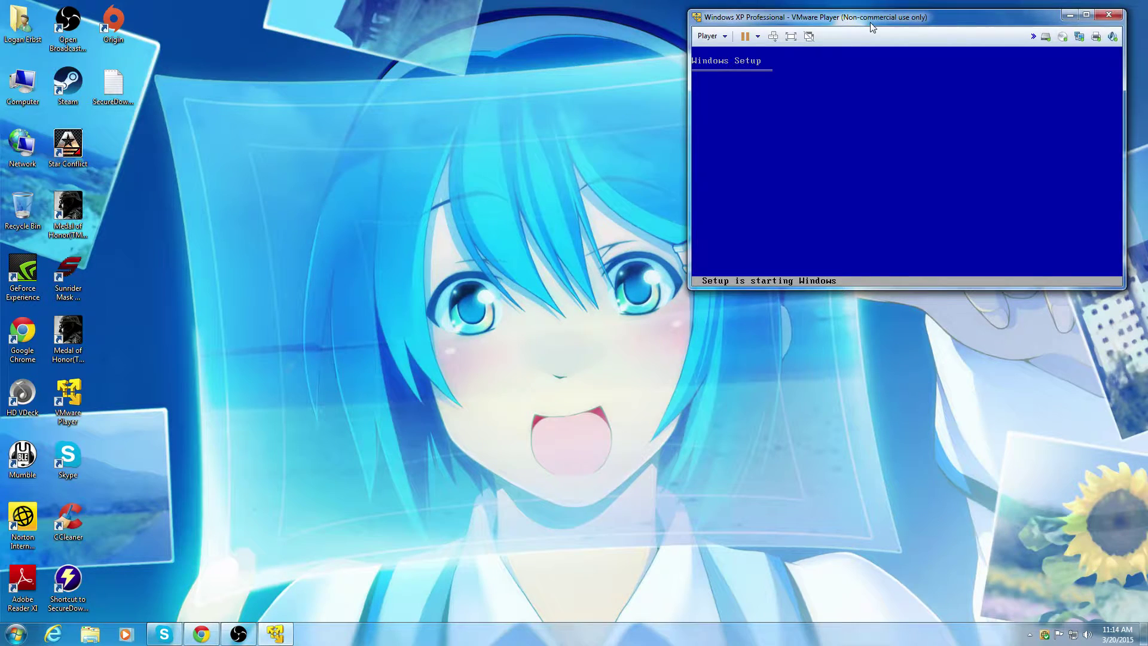
Step: Move the VM window to centre and back to the top-right, then bring up the Skype chat
drag(870, 23, 573, 171)
click(578, 283)
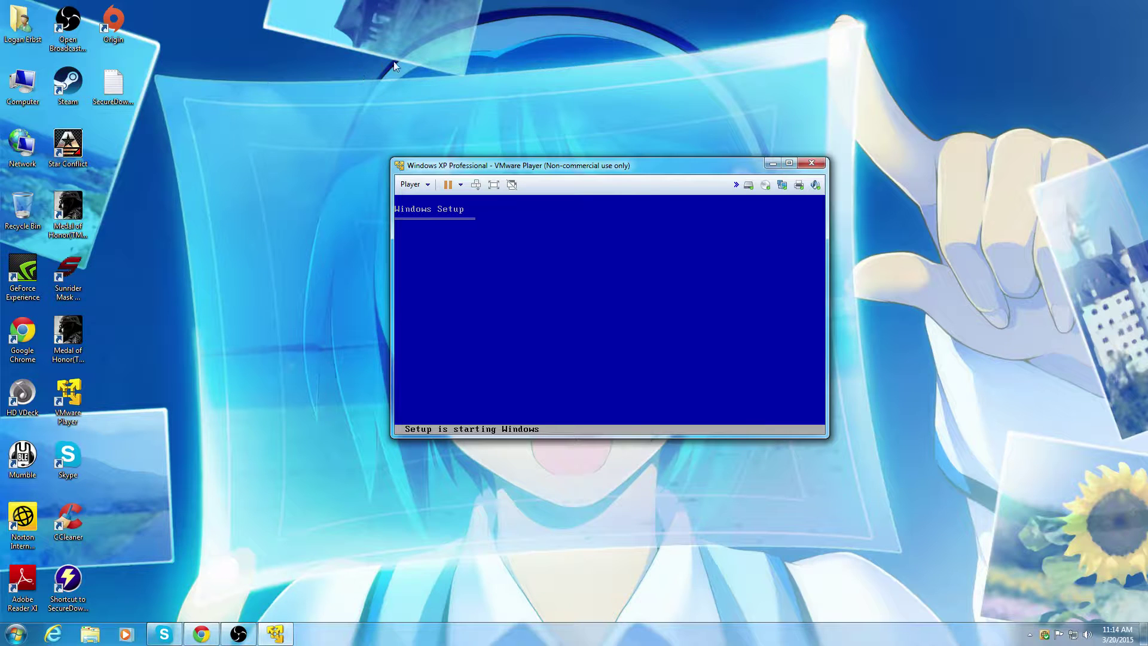
drag(592, 163, 906, 25)
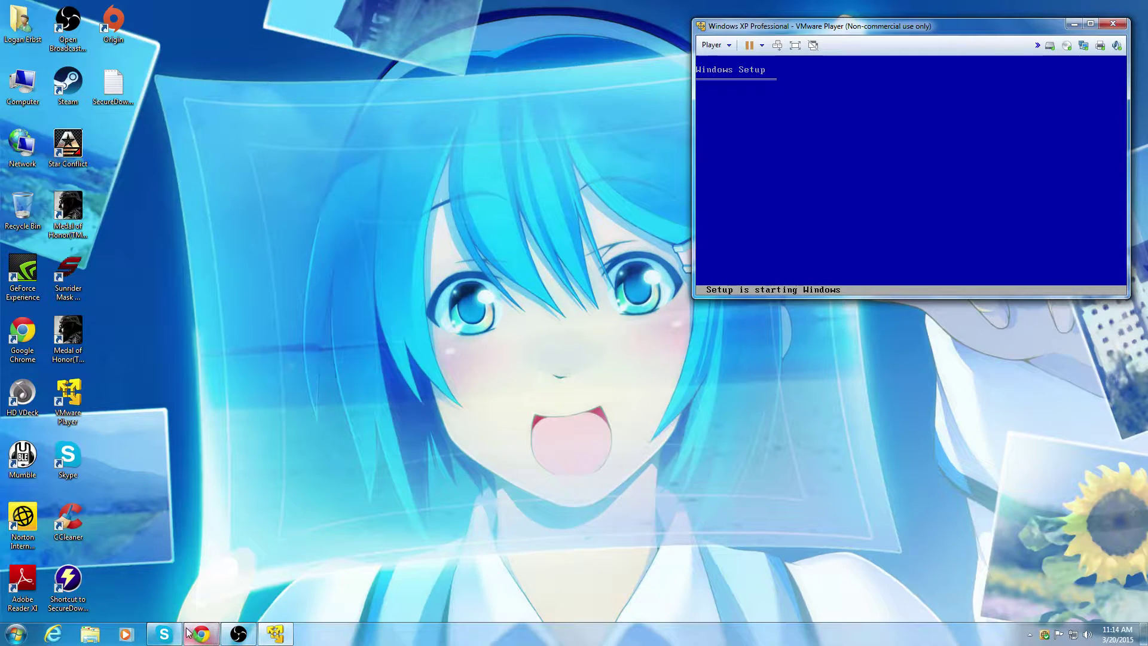
click(164, 634)
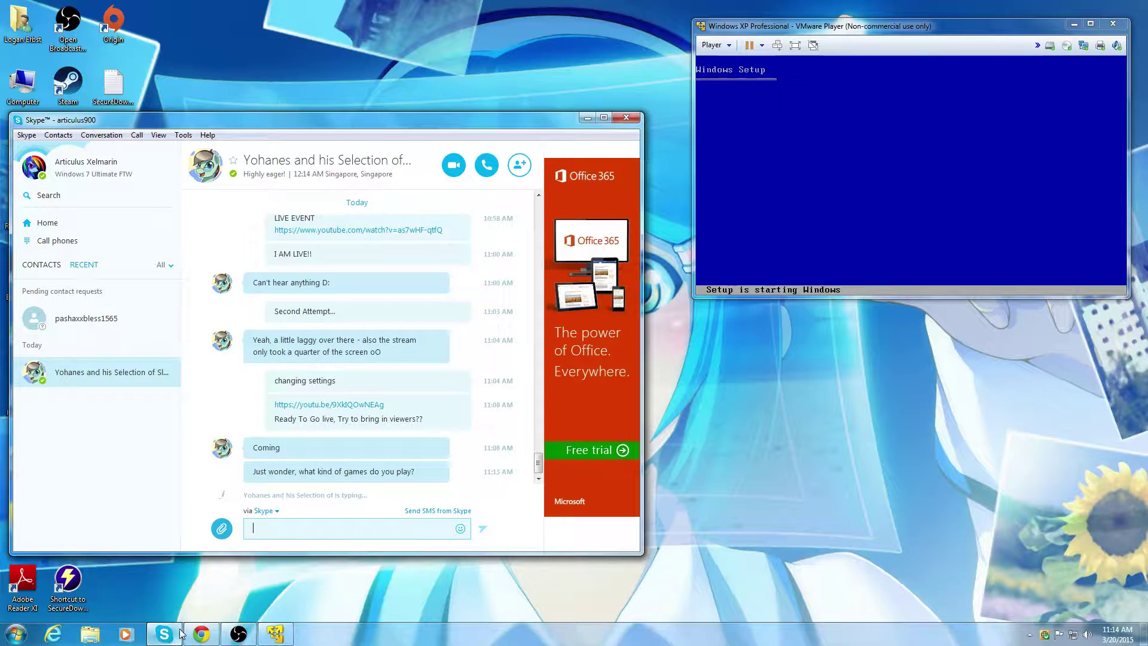
click(179, 634)
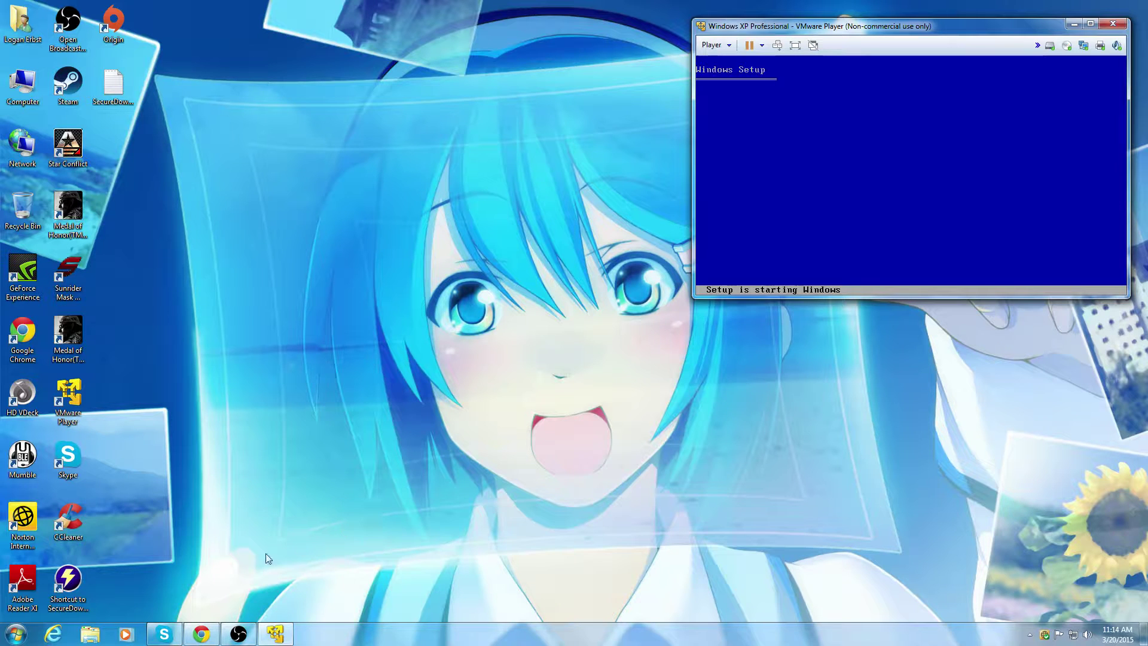
click(165, 636)
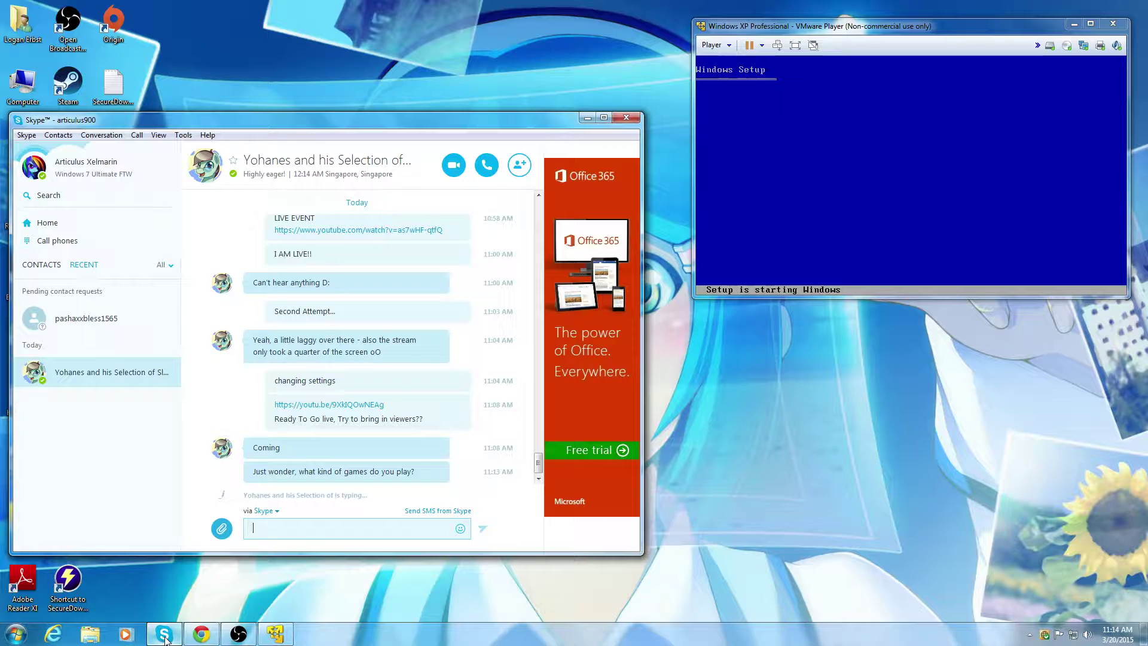
click(165, 637)
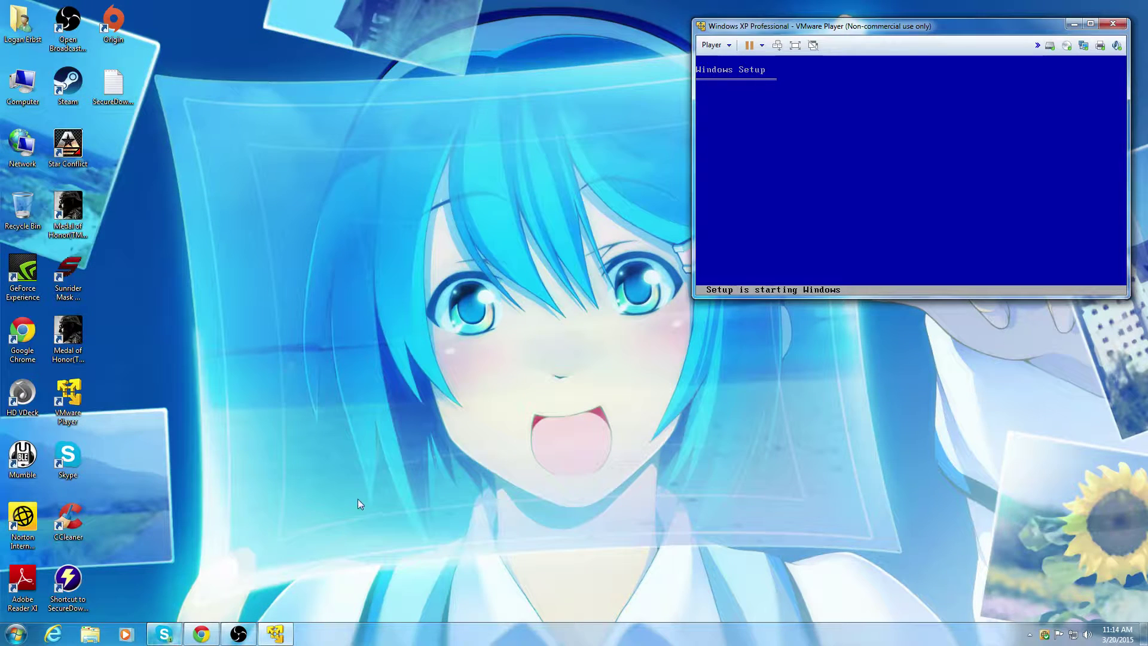
click(165, 635)
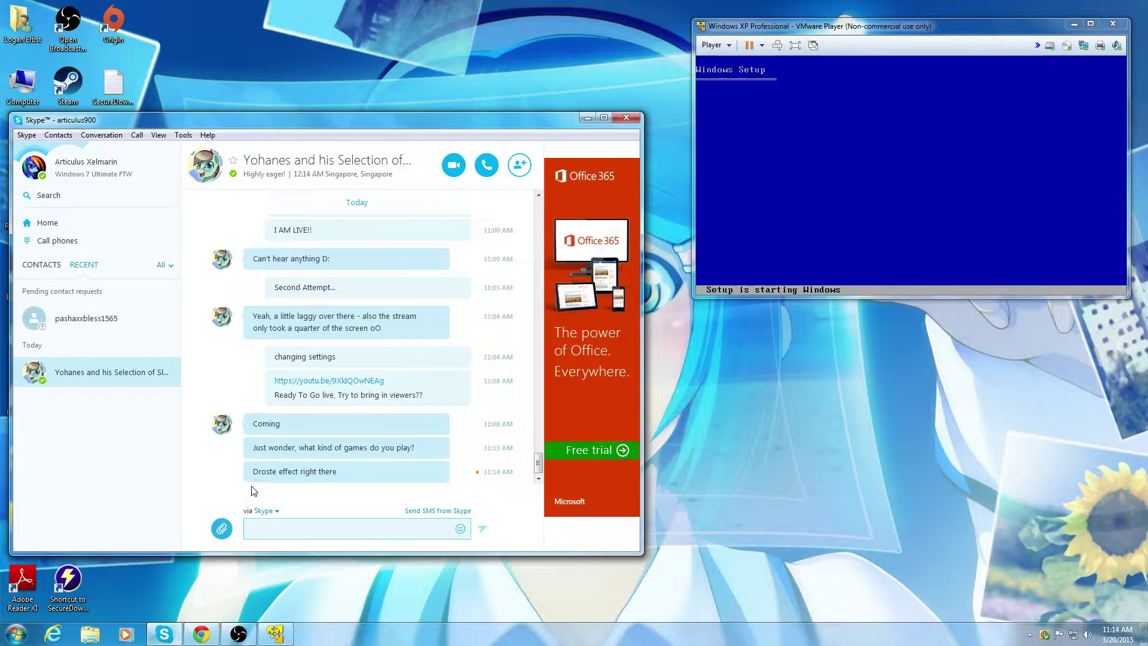
Step: Glance at the YouTube live page, send 'Need more Viewers...' in Skype, and minimize Skype
click(201, 635)
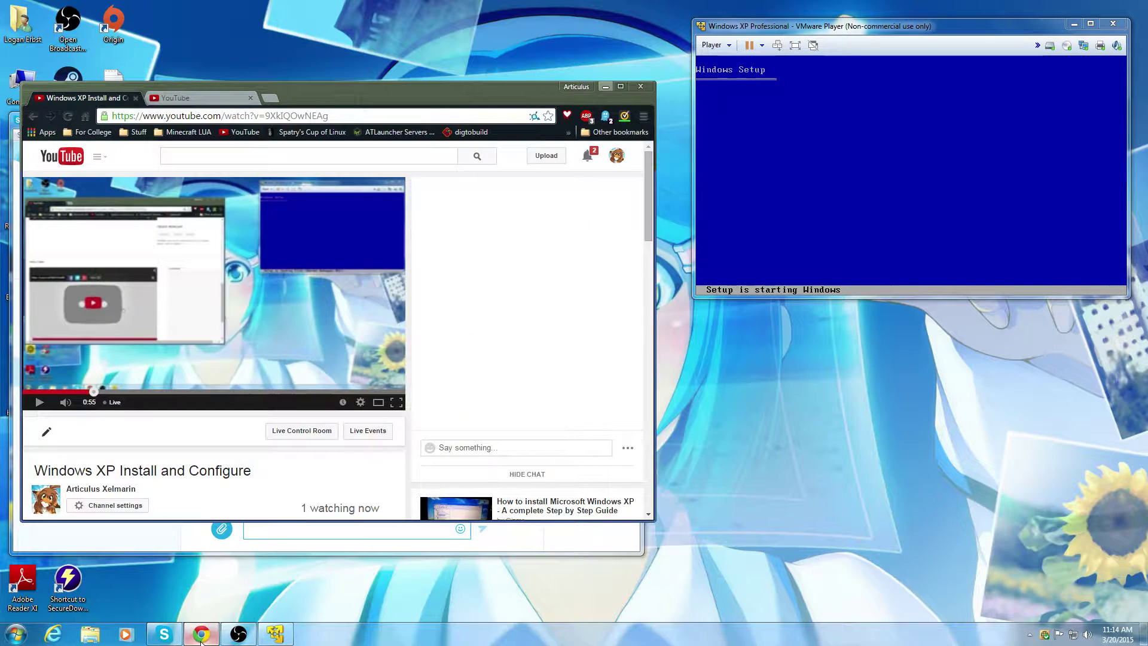
click(201, 637)
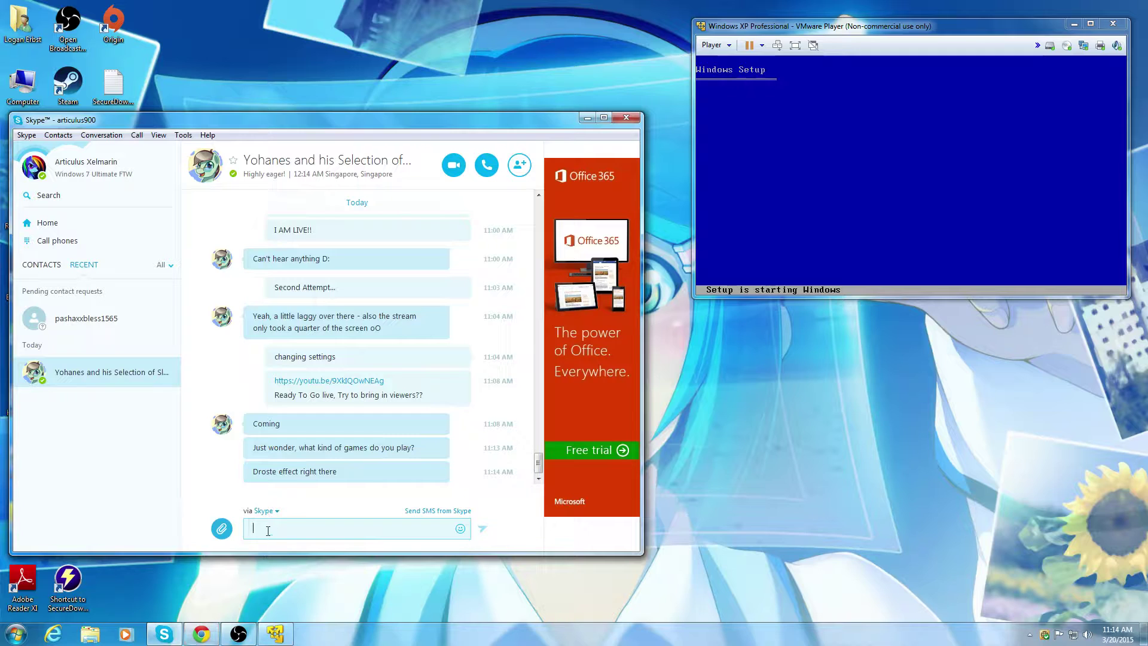
text(Need more Viewers...)
key(Return)
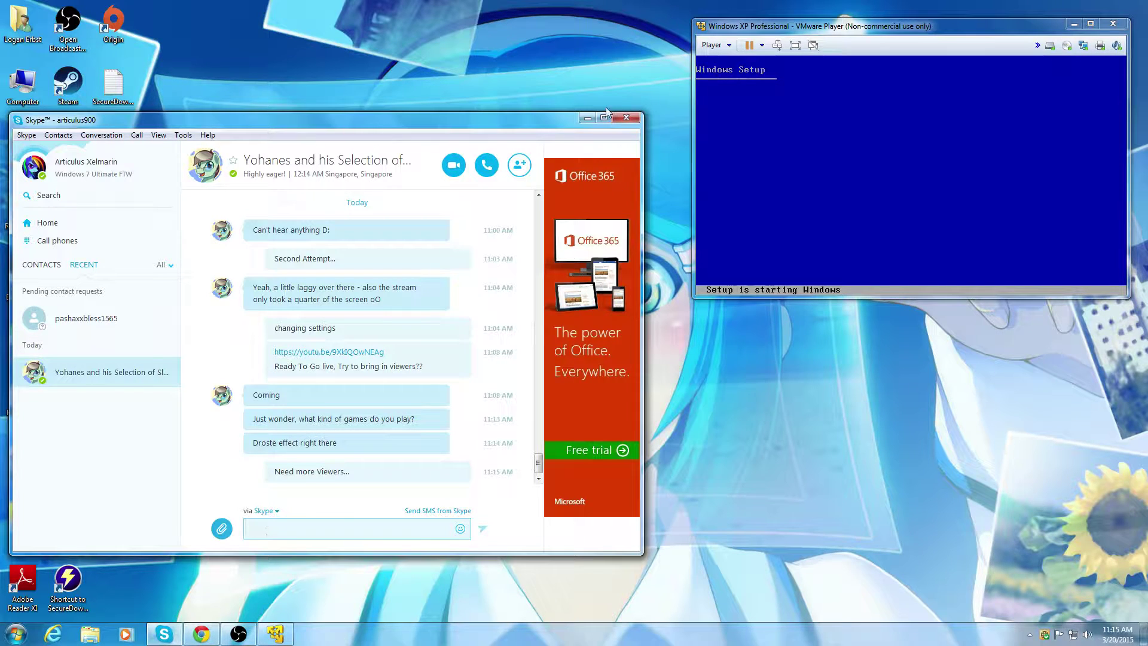
click(581, 119)
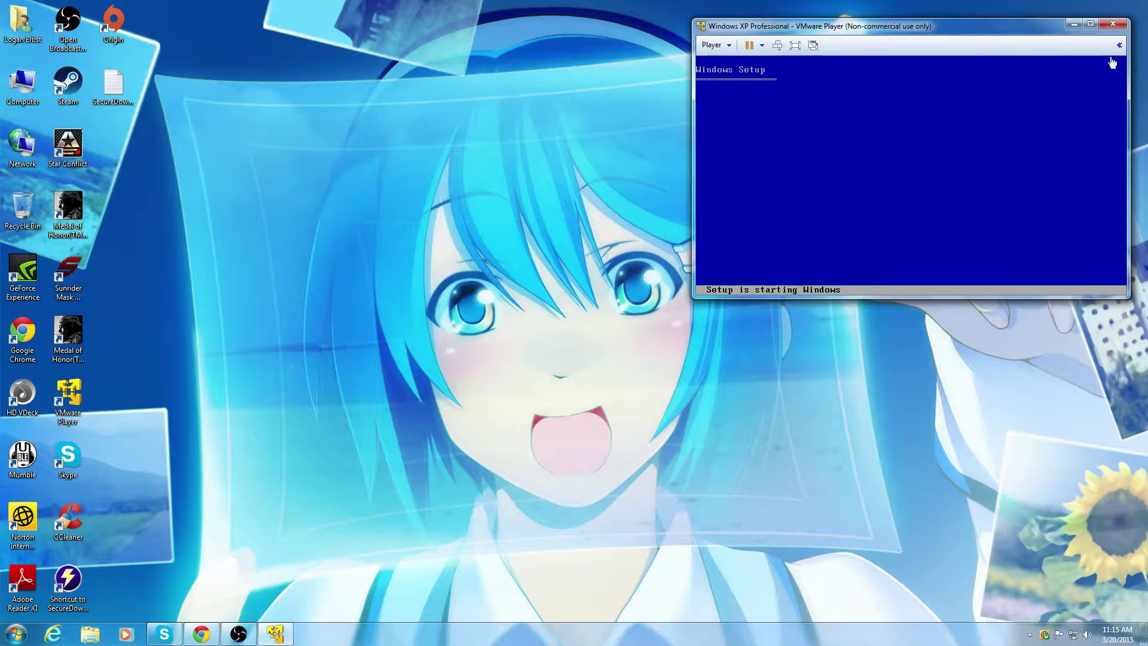
Step: Move the VM window toward the screen centre and dismiss its power options menu
drag(1042, 34, 863, 107)
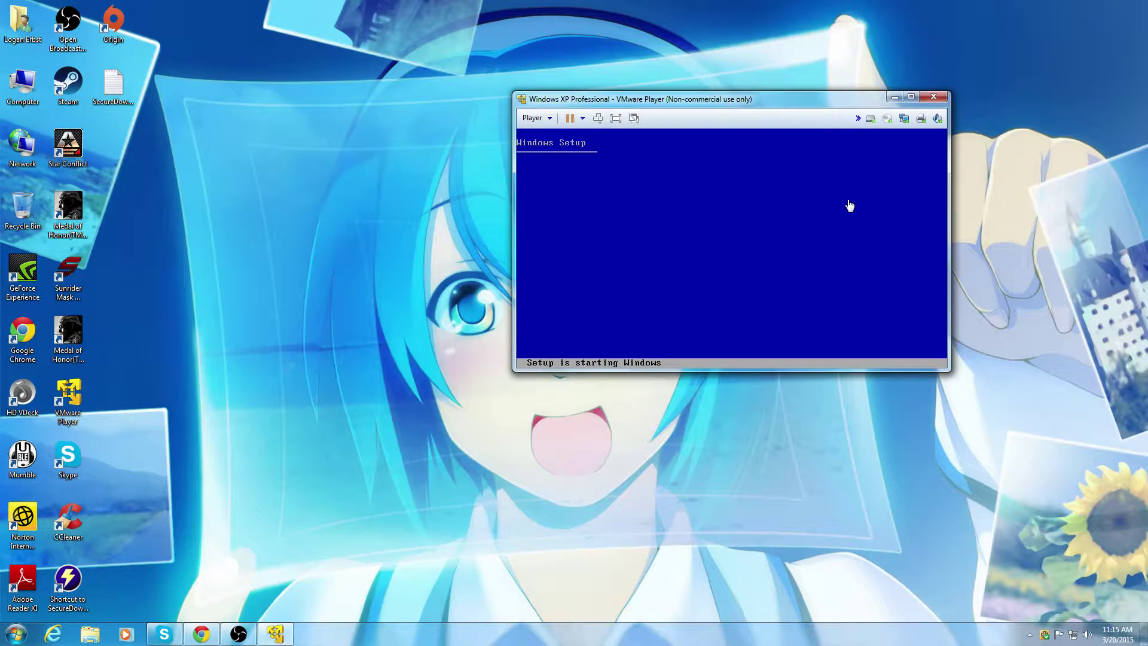
drag(730, 100, 632, 96)
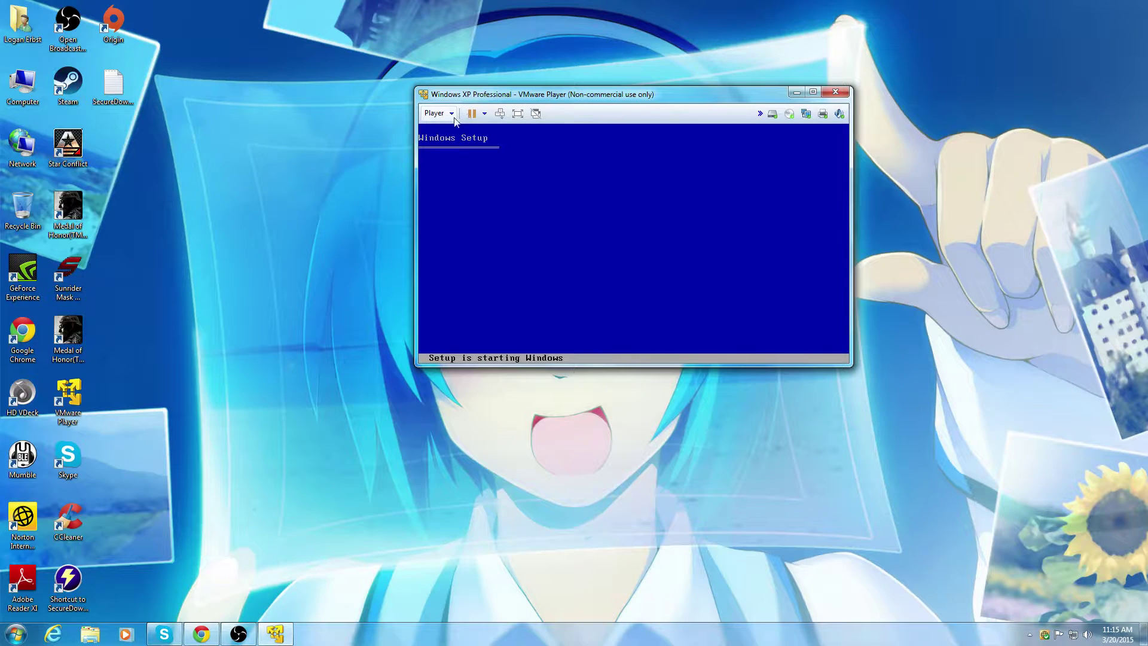
click(484, 114)
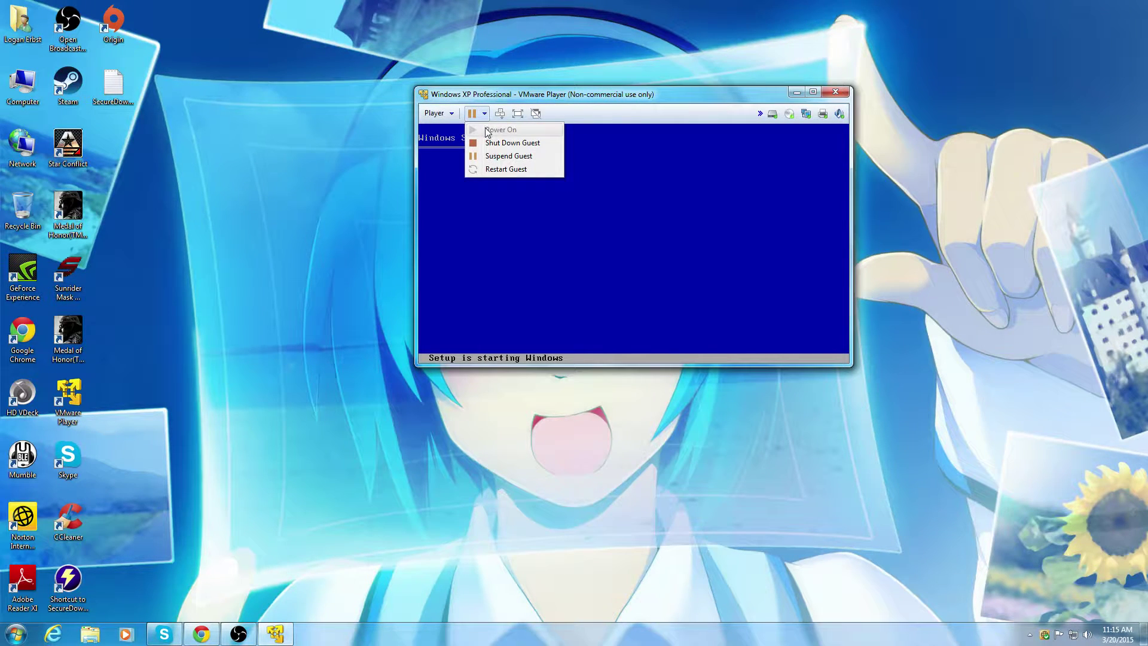
click(630, 121)
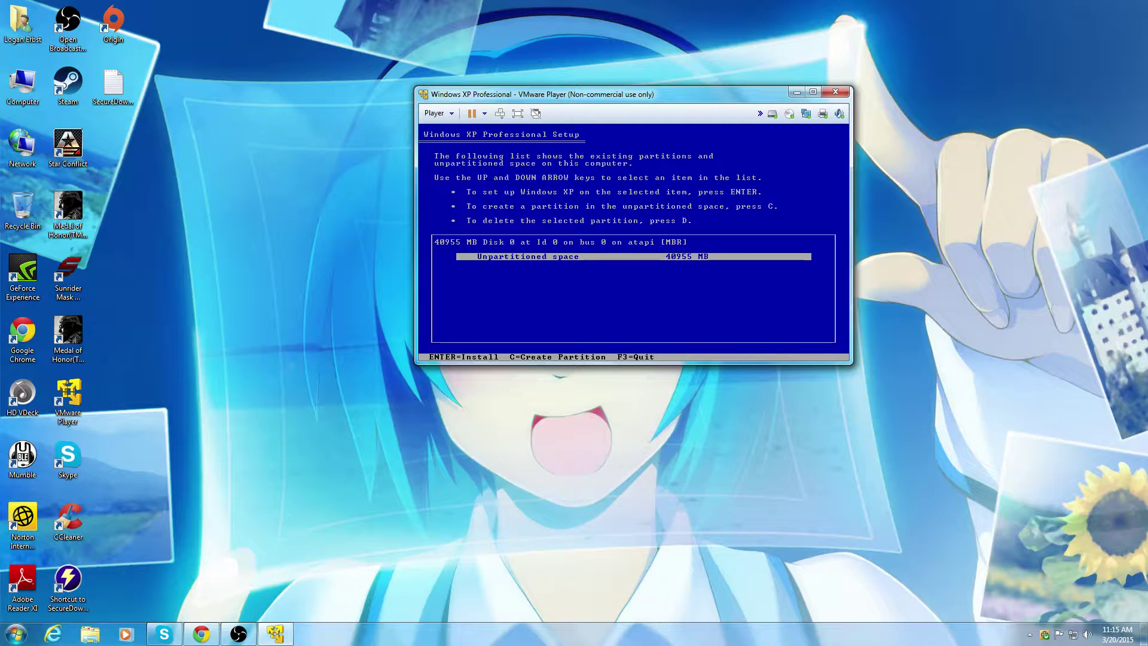
Step: Create a 40947 MB C: partition in XP Setup and choose it for the install
key(c)
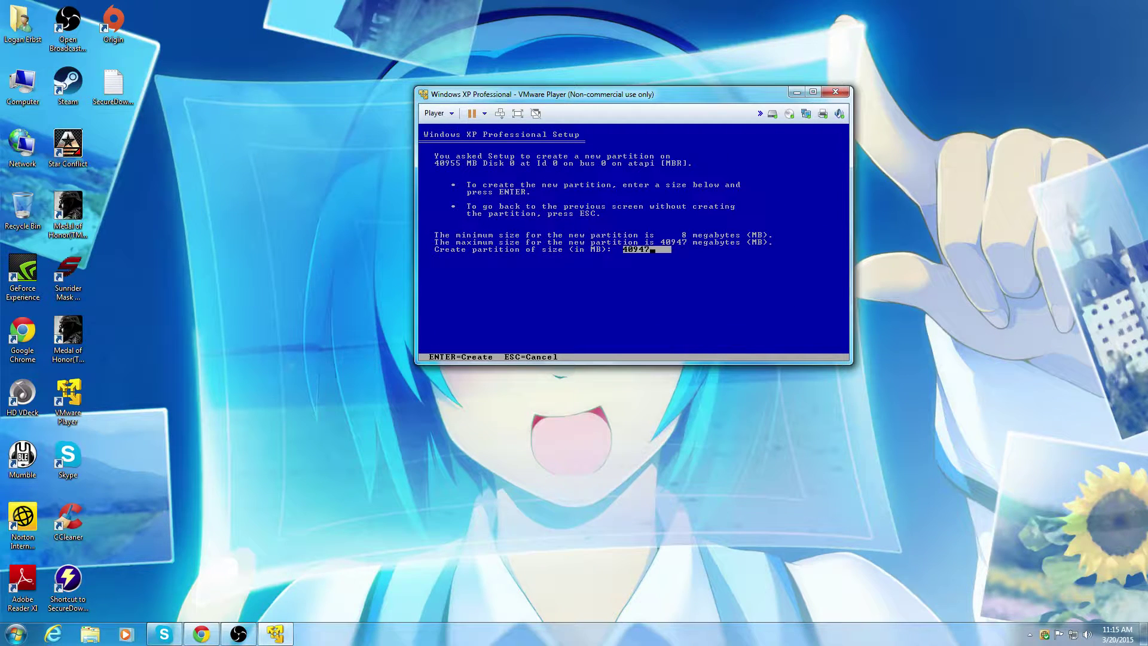
key(Return)
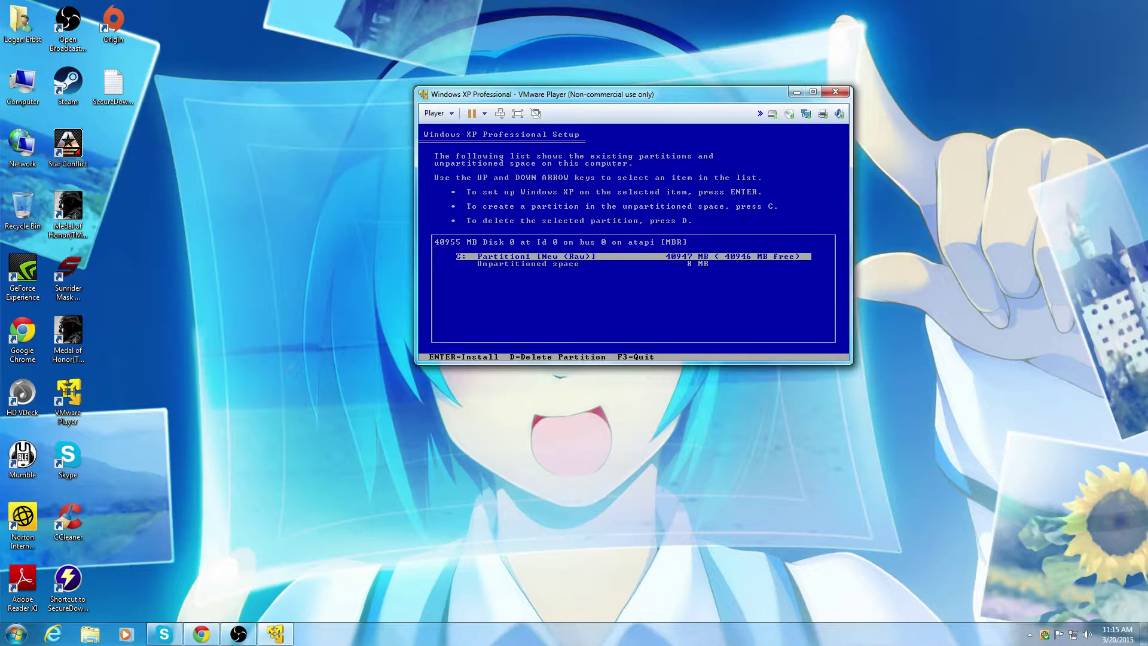
key(Down)
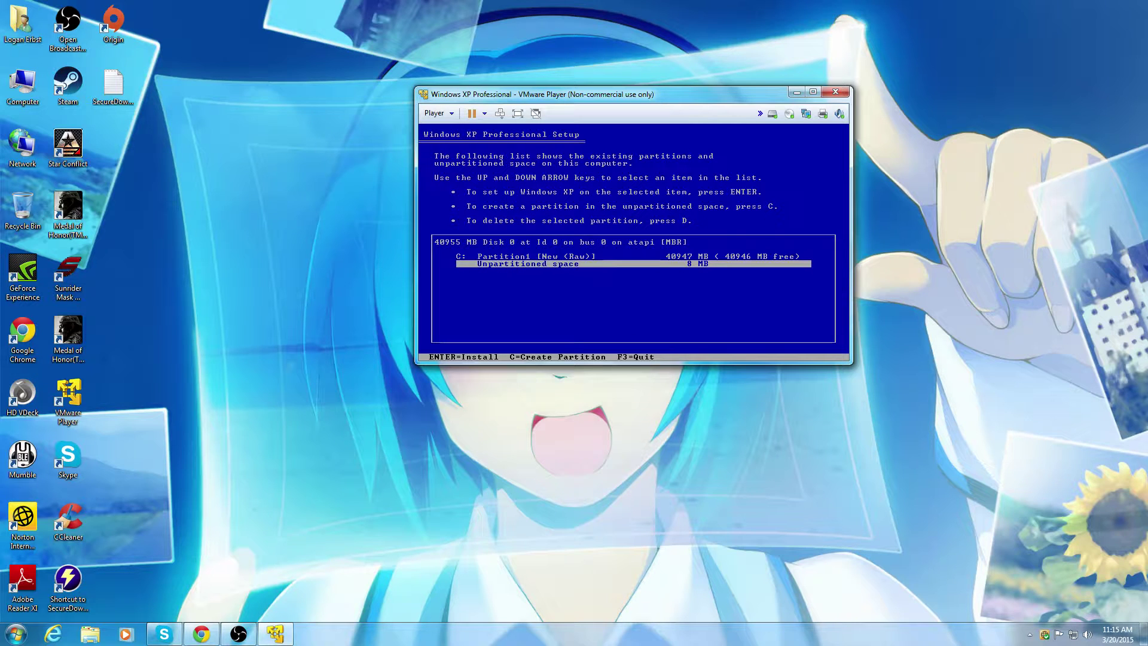
key(Up)
key(Return)
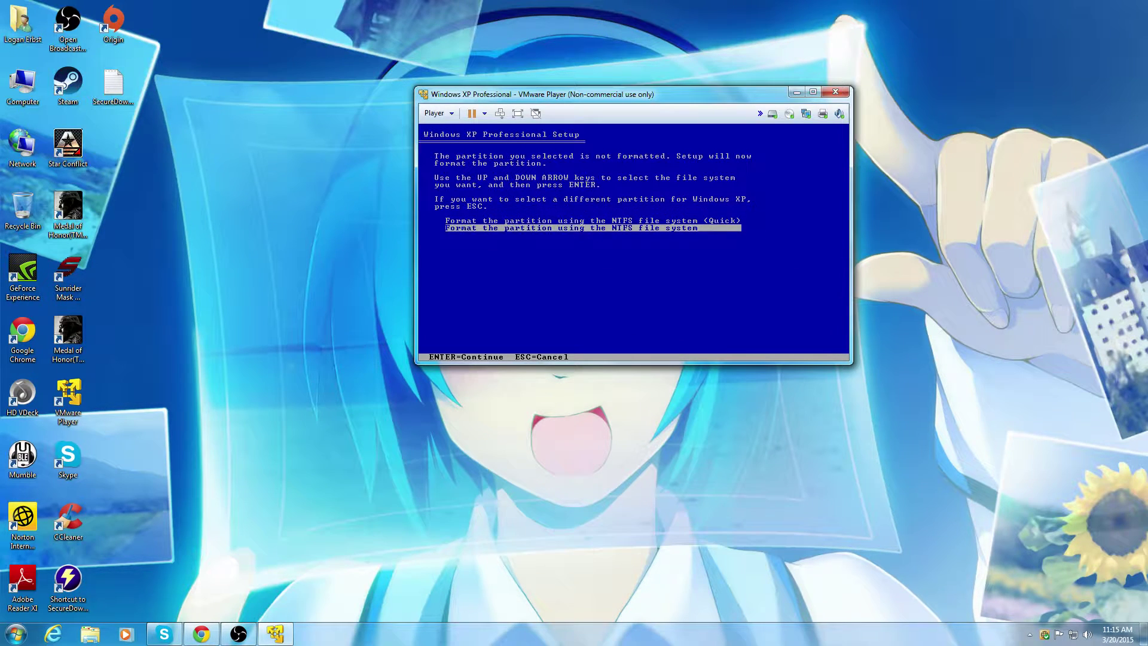
Step: Quick-format the C: partition as NTFS, then check Skype and return to the XP VM window
key(Up)
key(Return)
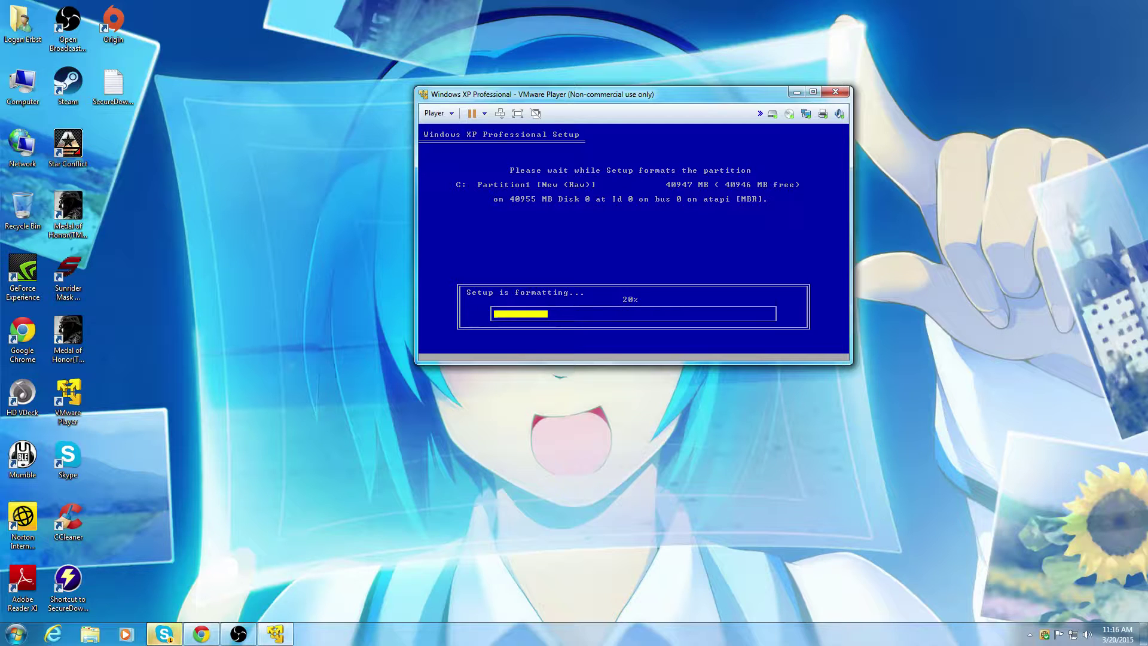
click(169, 639)
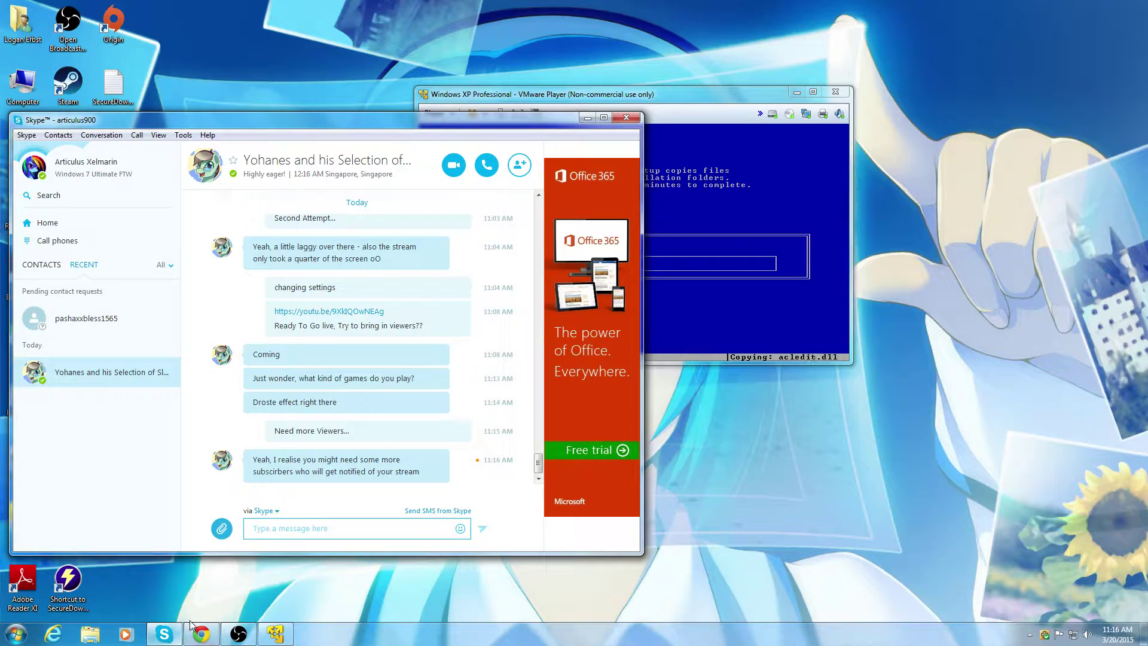
click(691, 95)
Step: Move the XP VM window top-right and send 'Maybe you could Send an info blast to your subs??' in Skype
drag(692, 94, 964, 22)
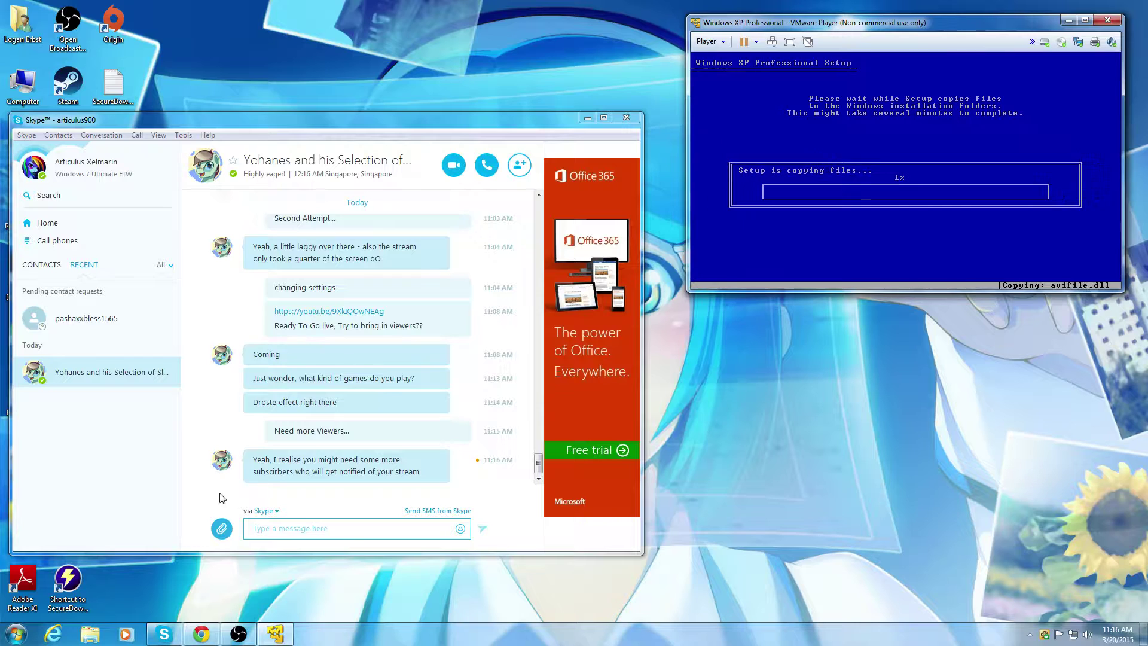
click(290, 528)
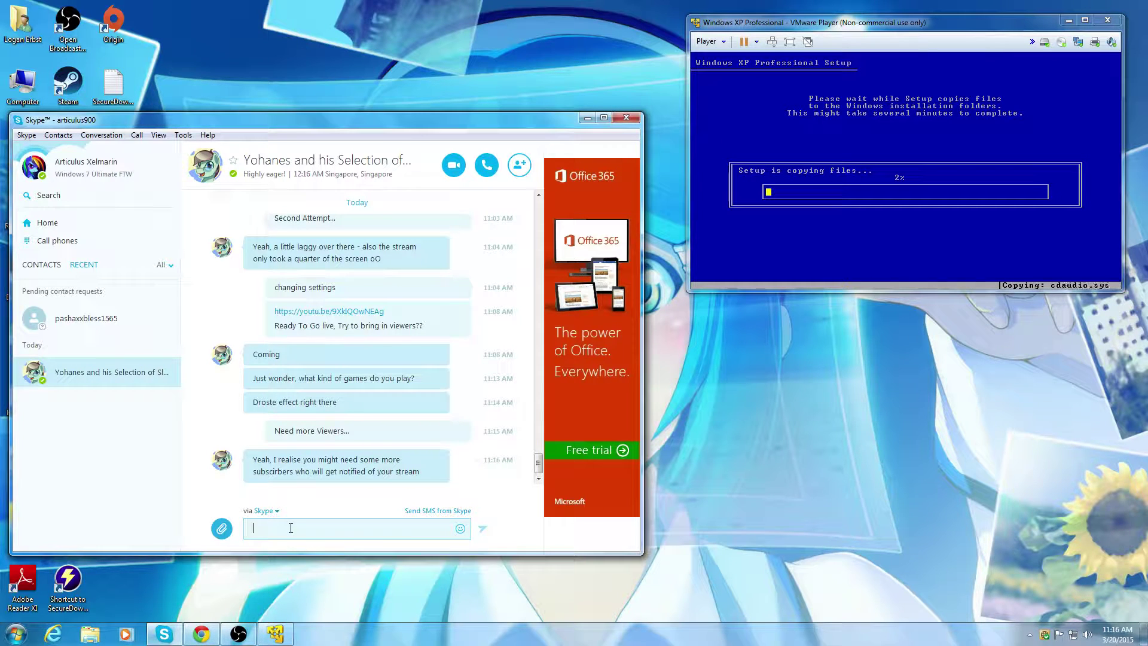
text(Maybe you)
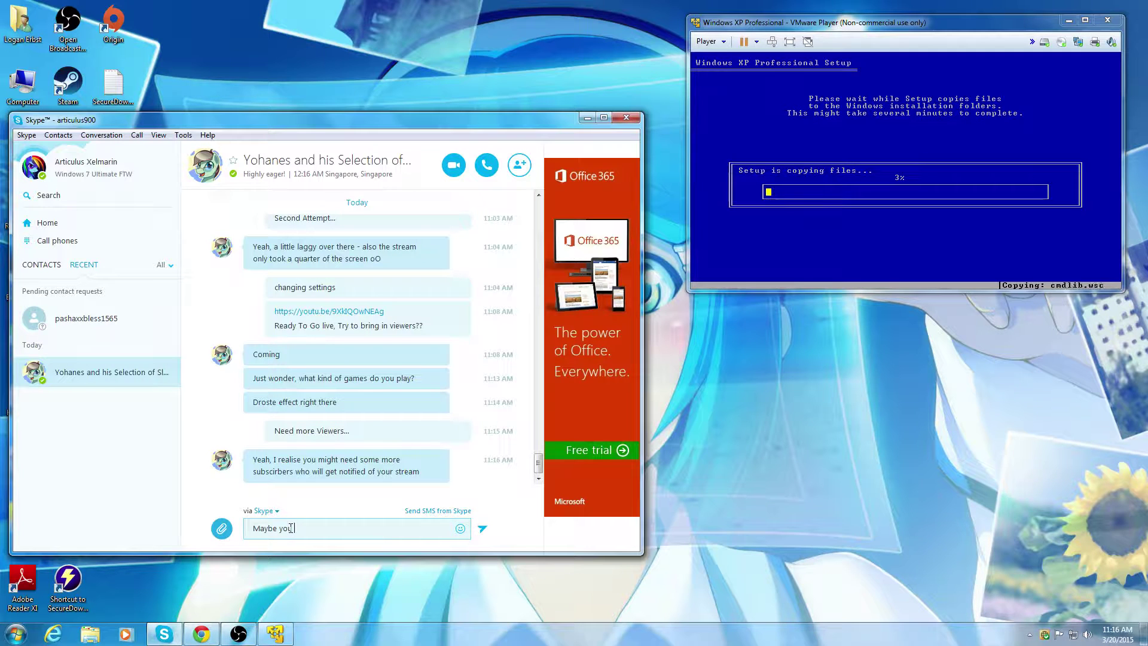
text( could Send an info blast to your subs??)
key(Return)
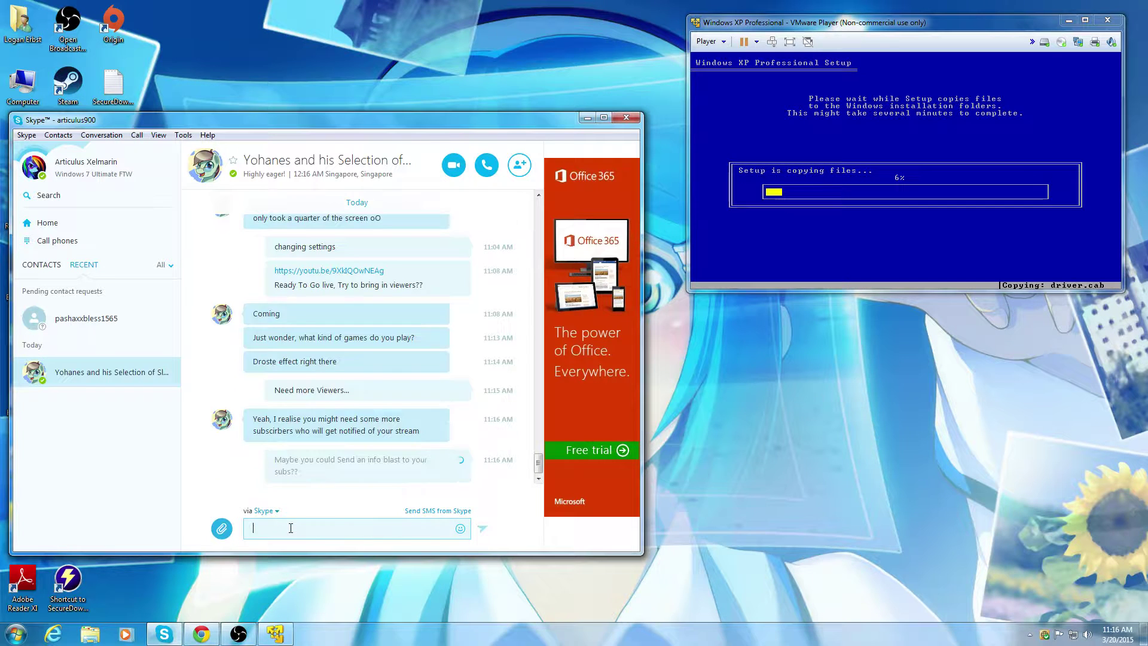
Step: Minimize Skype and fine-tune the XP VM window's position at the top right
click(587, 118)
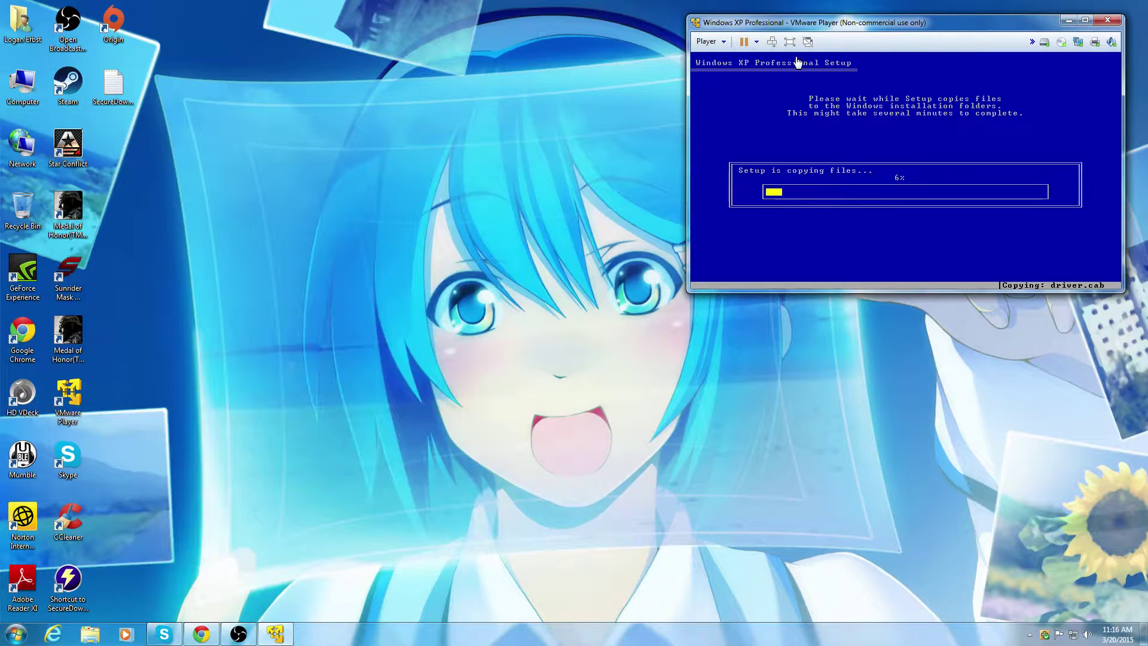
drag(843, 24, 821, 23)
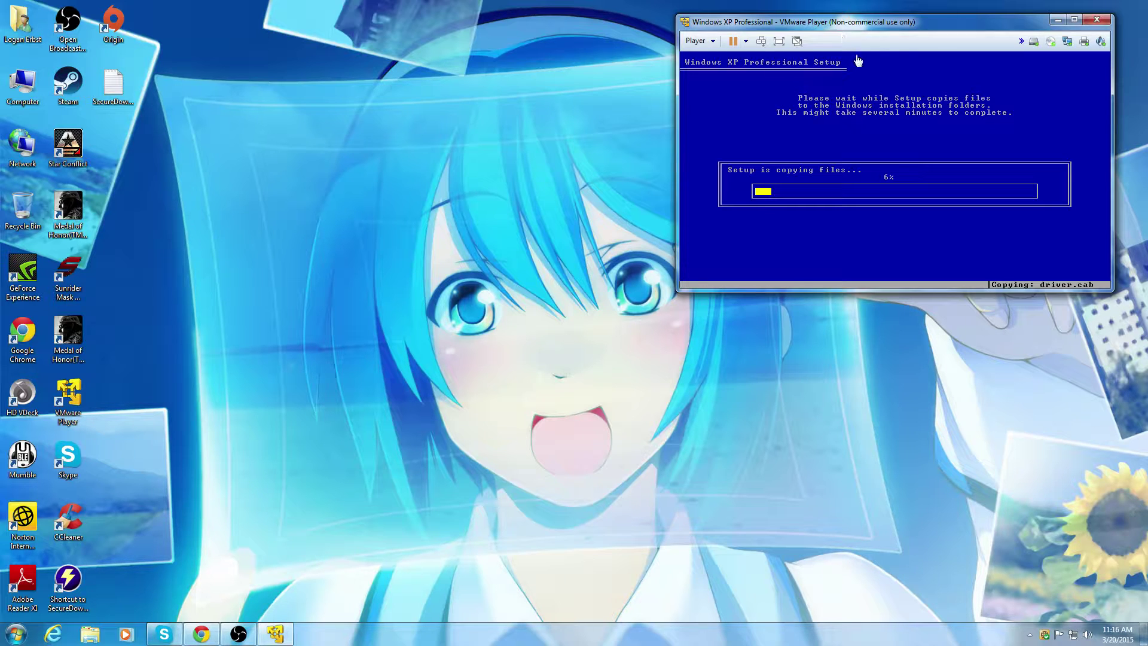
drag(893, 28, 908, 31)
Step: Check Task Manager's Performance, Networking and Processes tabs, minimize it, and open the Start menu
right_click(521, 636)
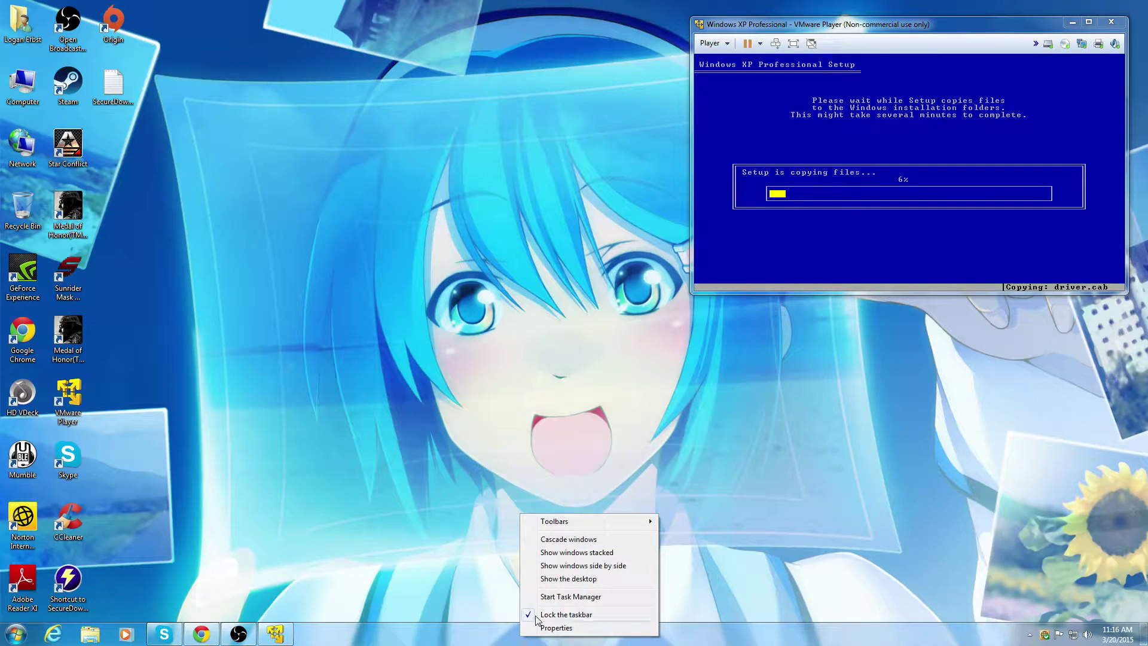
click(544, 596)
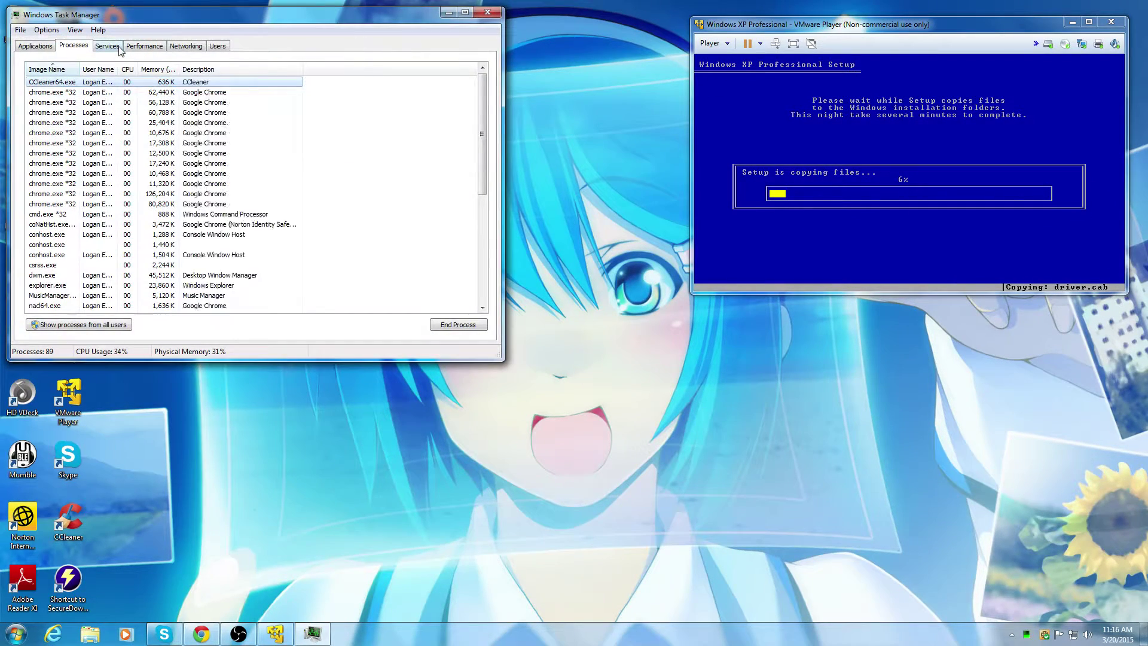
click(133, 48)
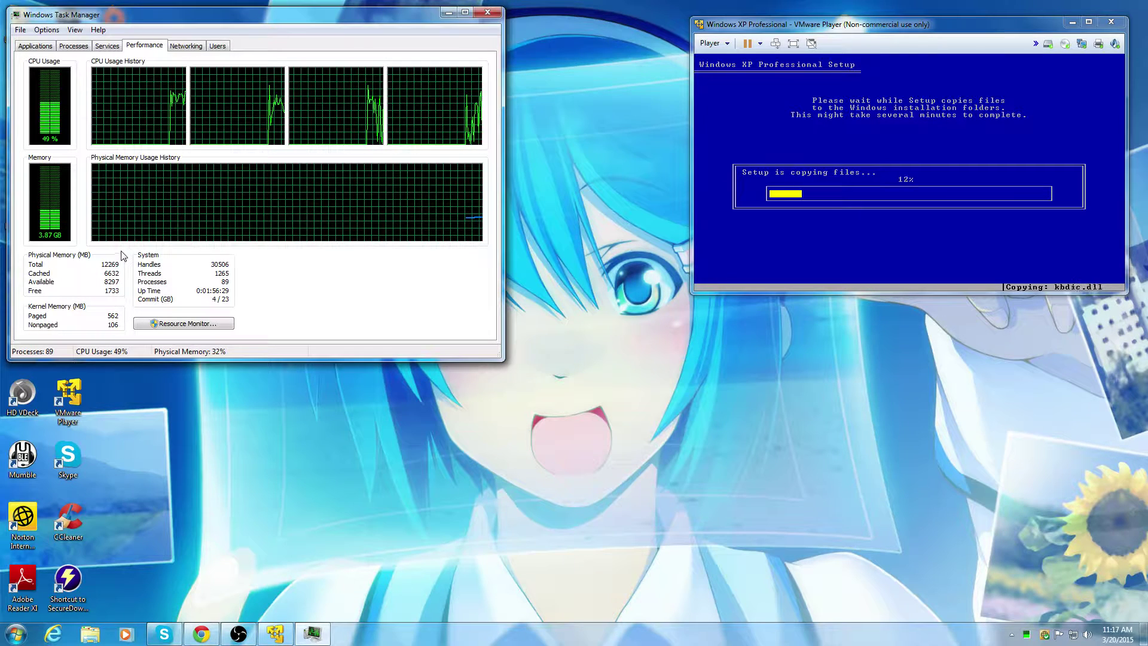
click(447, 14)
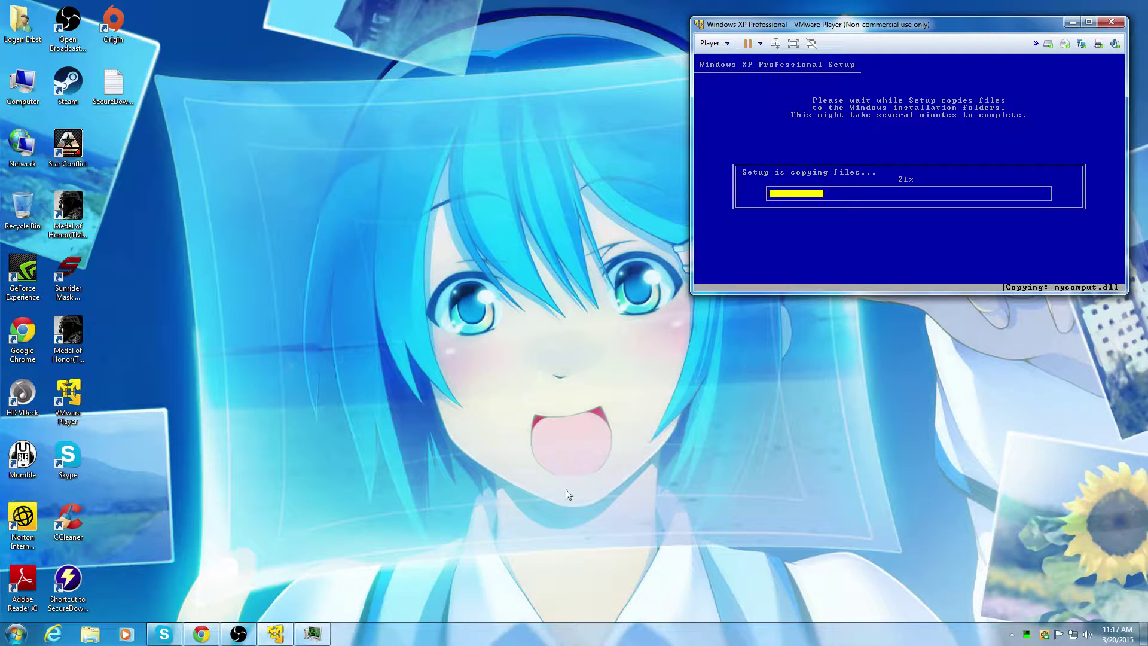
click(312, 634)
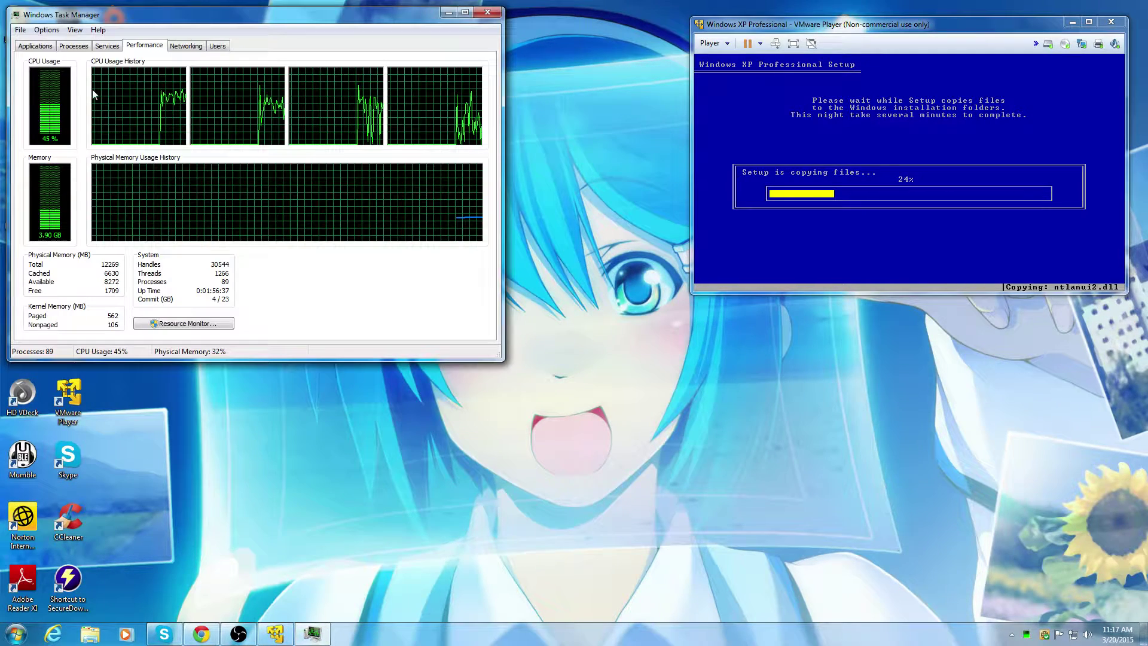
click(187, 47)
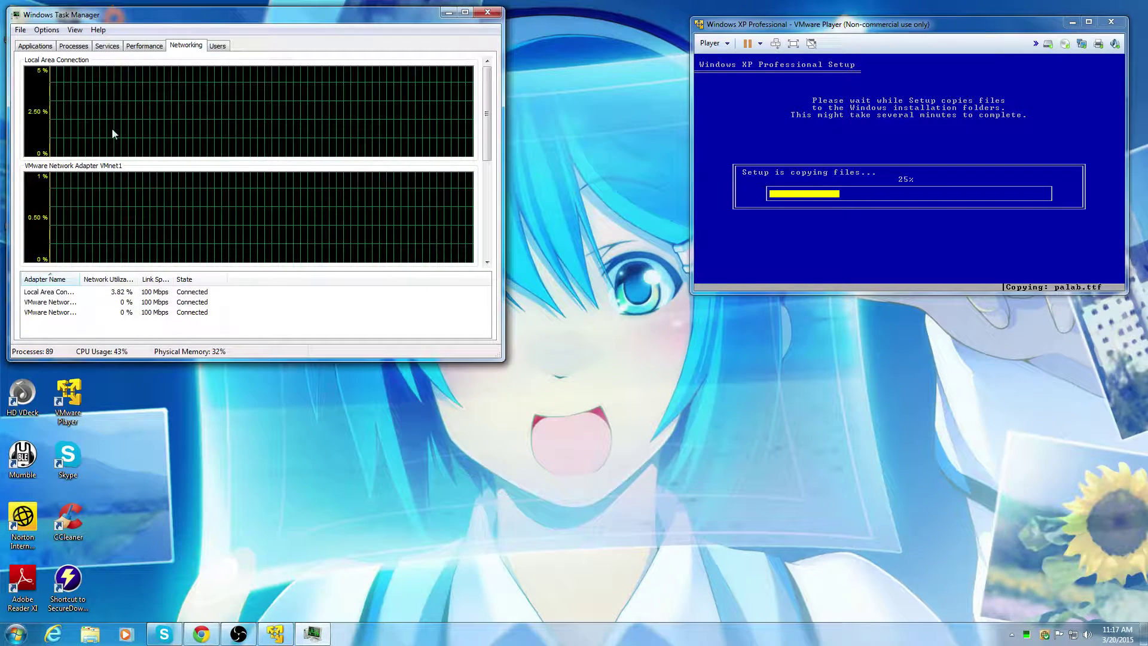
click(73, 47)
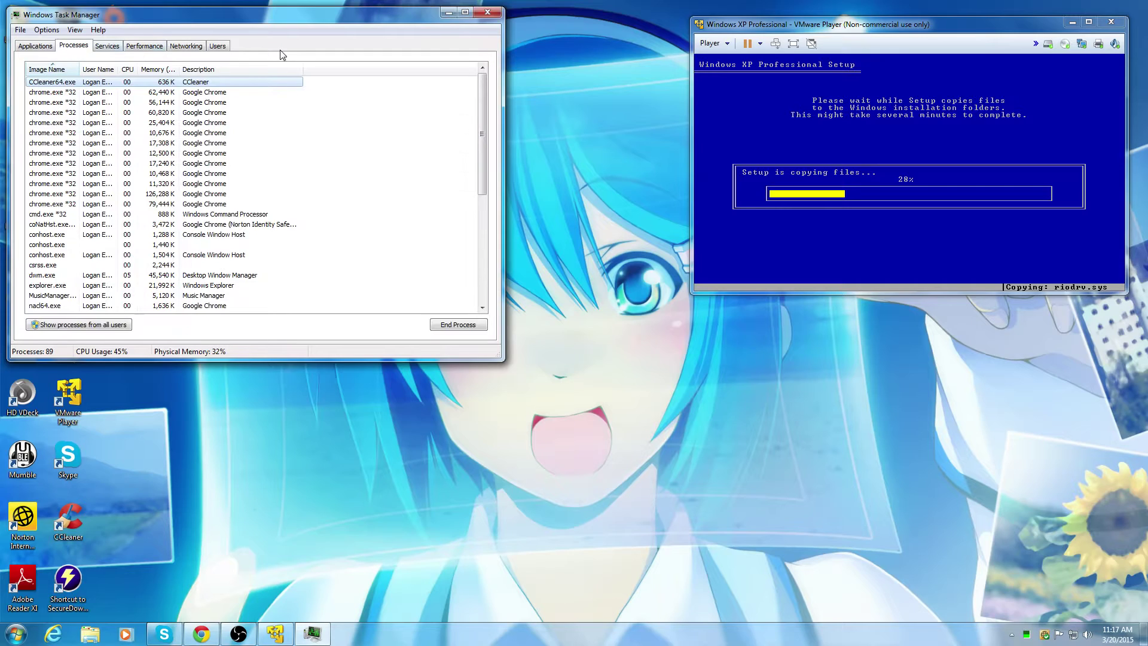
click(448, 13)
click(27, 643)
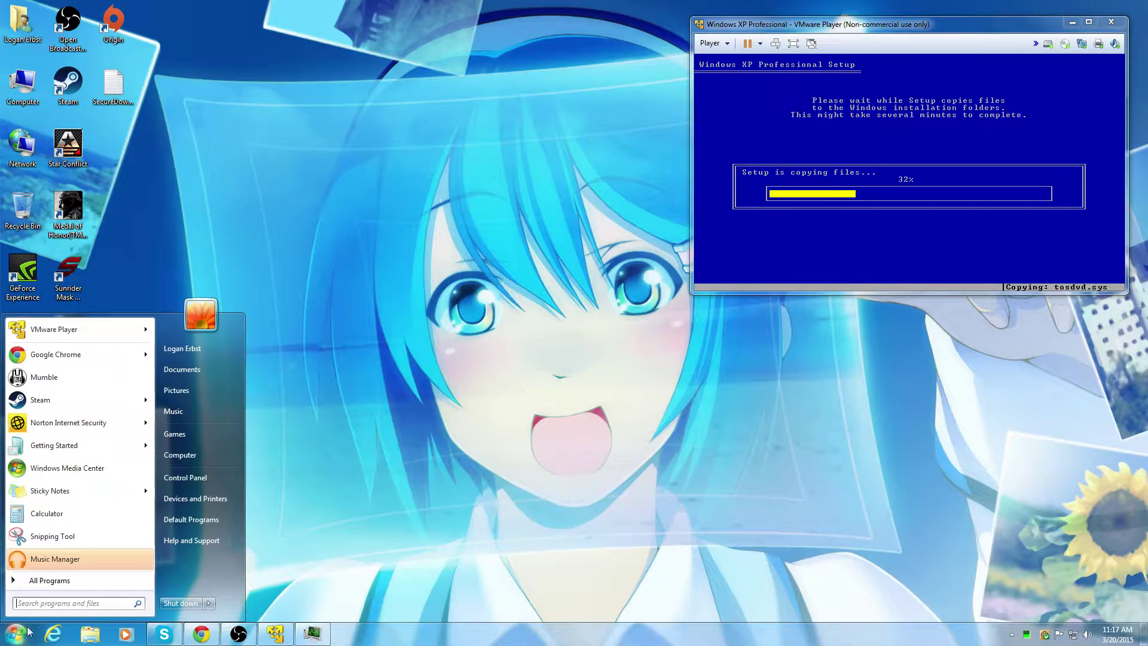
Step: Start the Windows Server 2003 Enterprise Edition VM, then close it and power it off
click(55, 330)
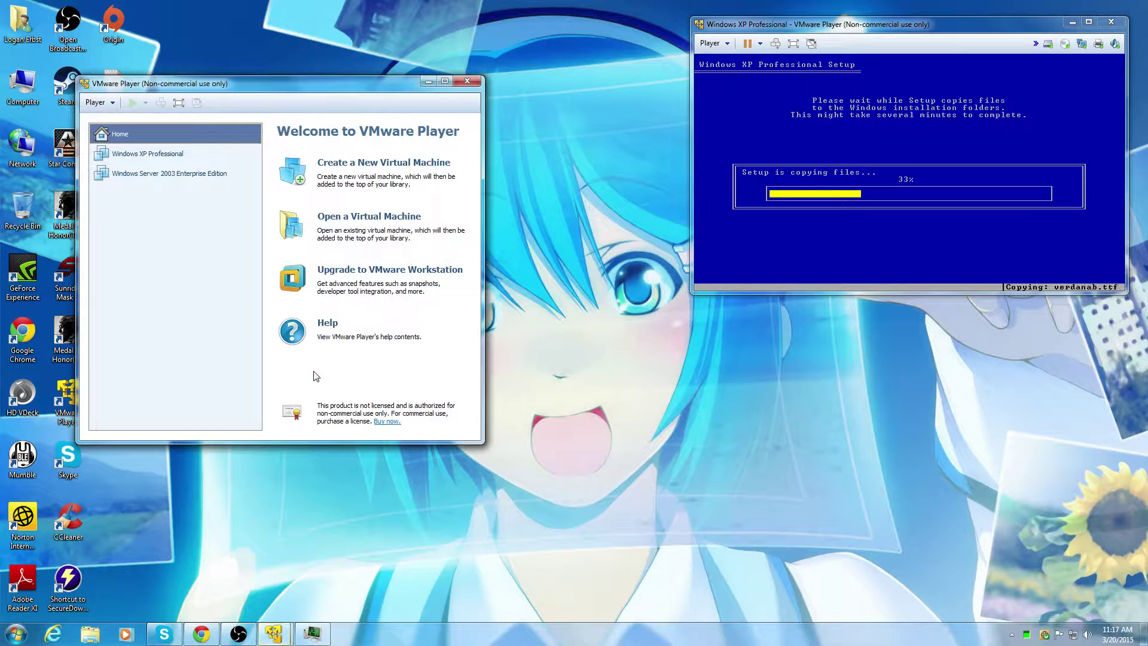
click(212, 174)
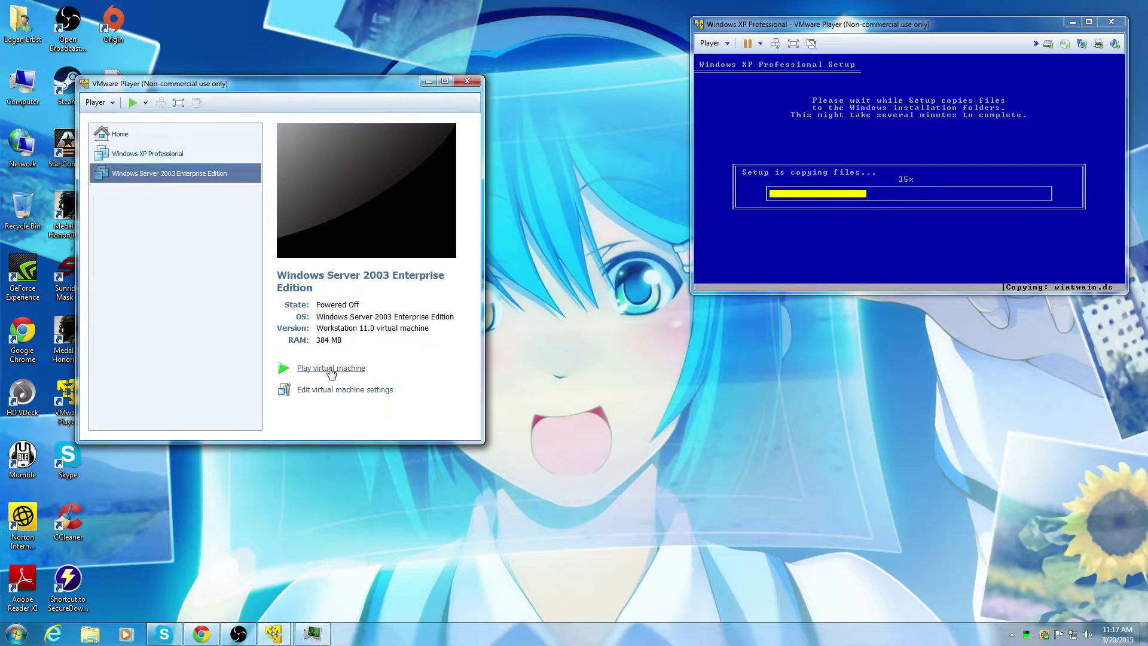
click(330, 368)
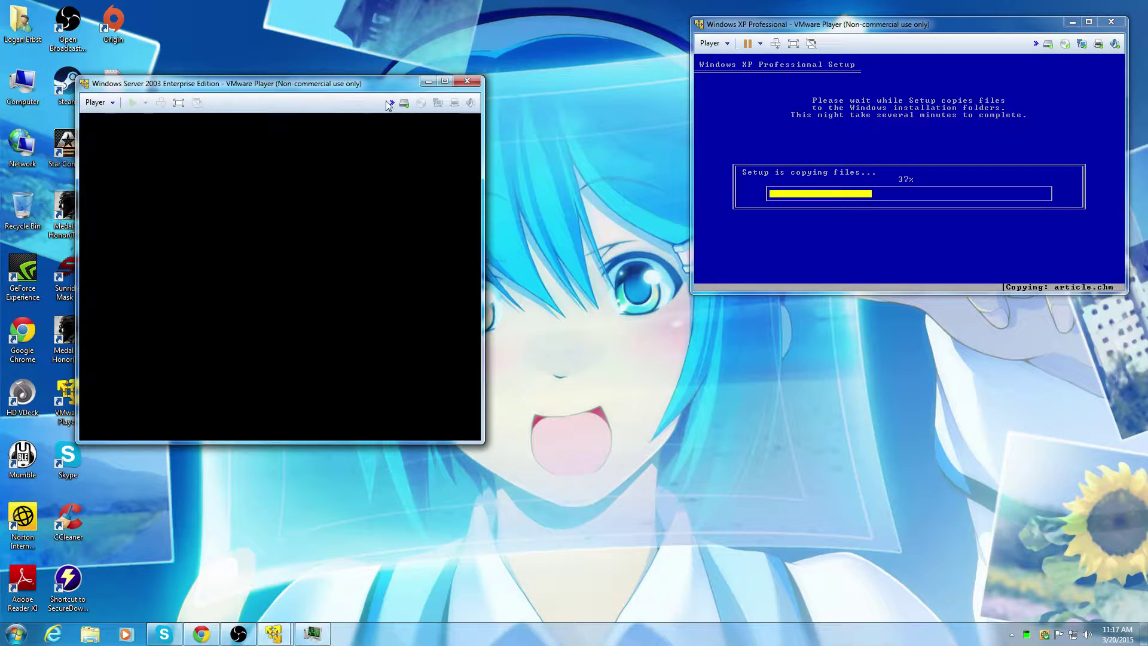
drag(355, 86, 394, 65)
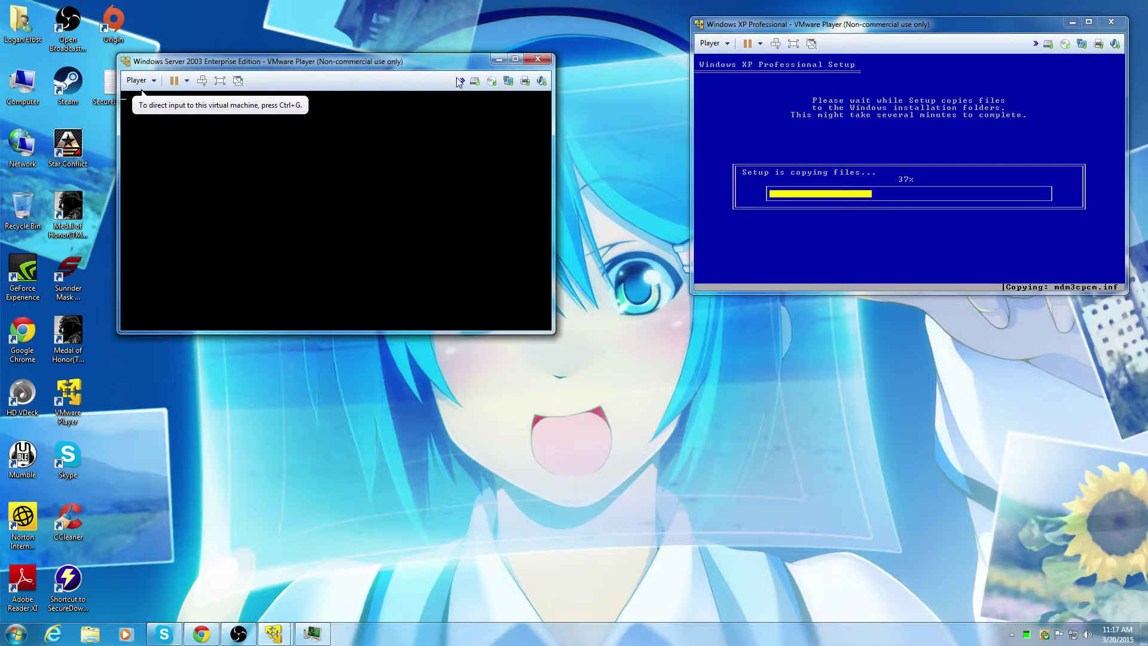
click(490, 59)
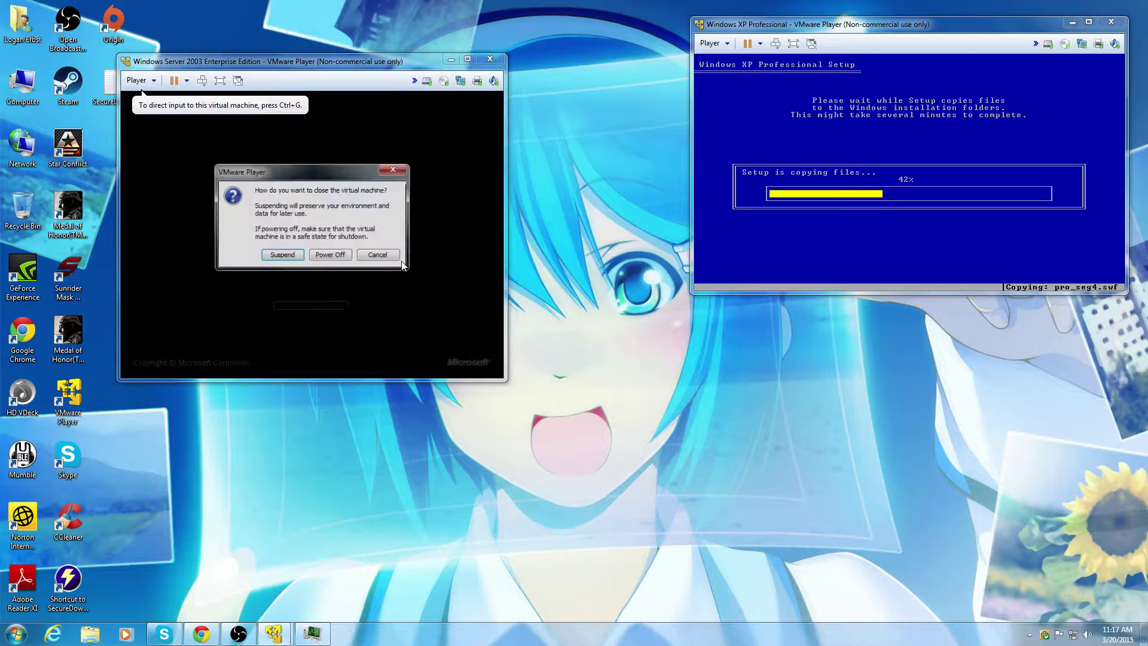
click(321, 256)
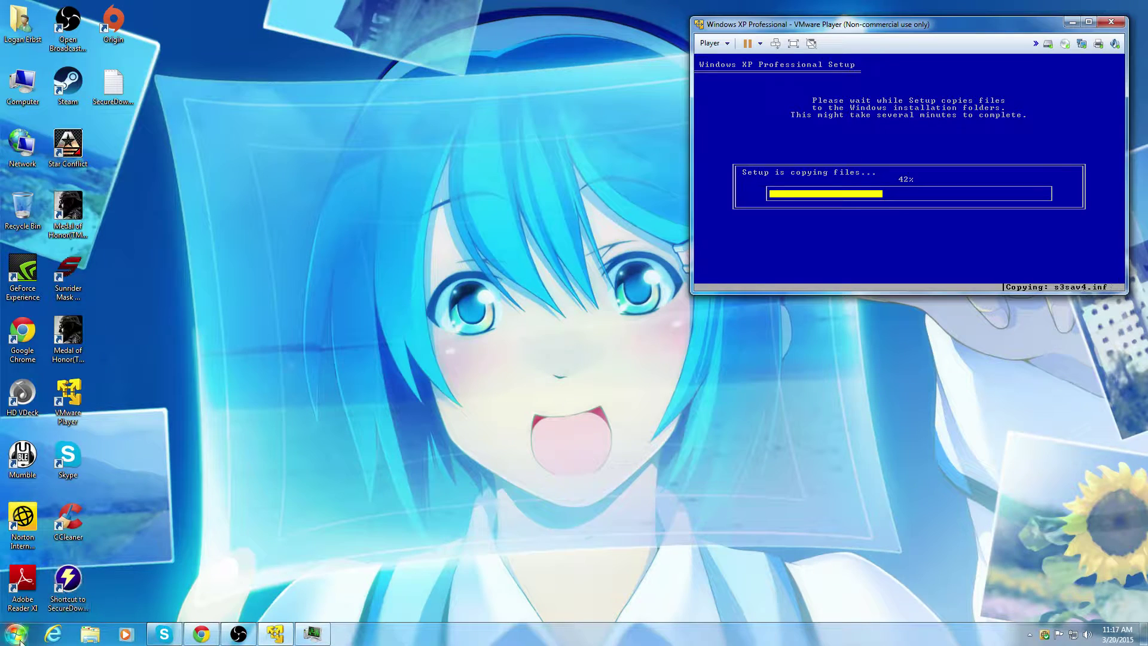
Step: Give the Server 2003 VM 4 GB memory and 2 processor cores, save, and start it
click(16, 634)
click(72, 329)
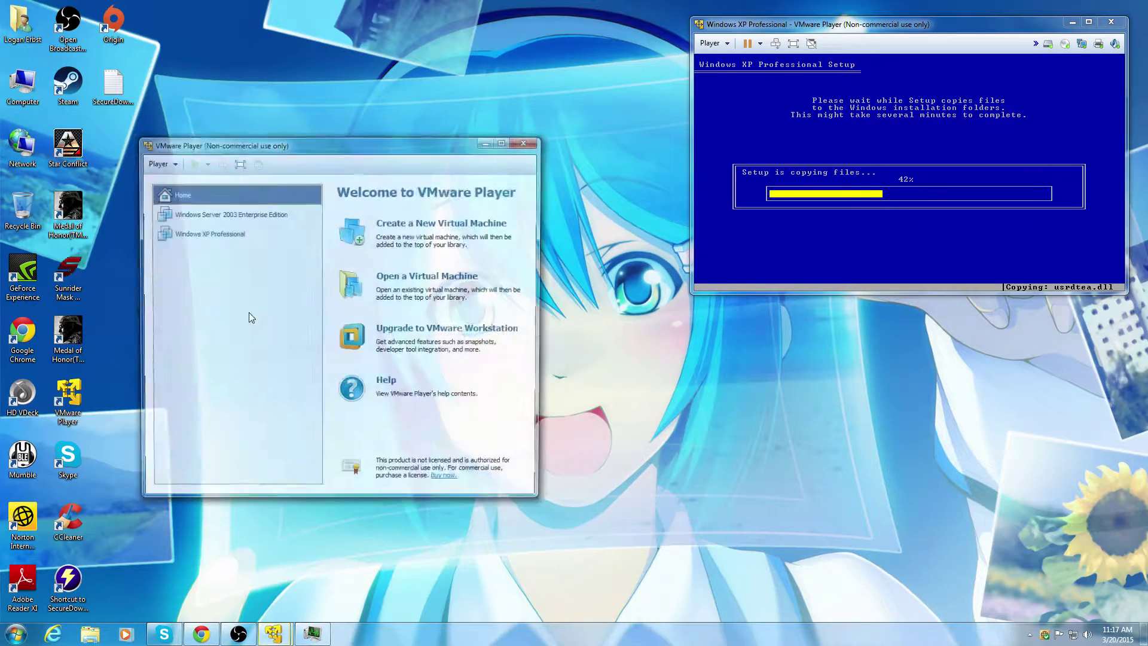
click(221, 215)
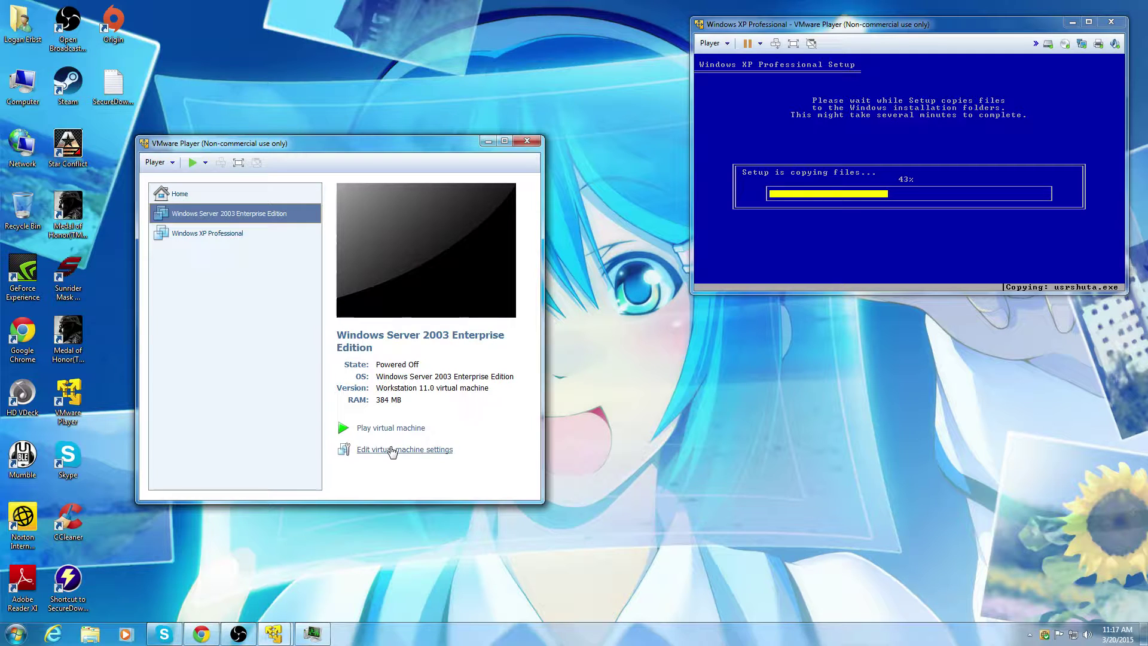
click(397, 341)
key(ctrl+d)
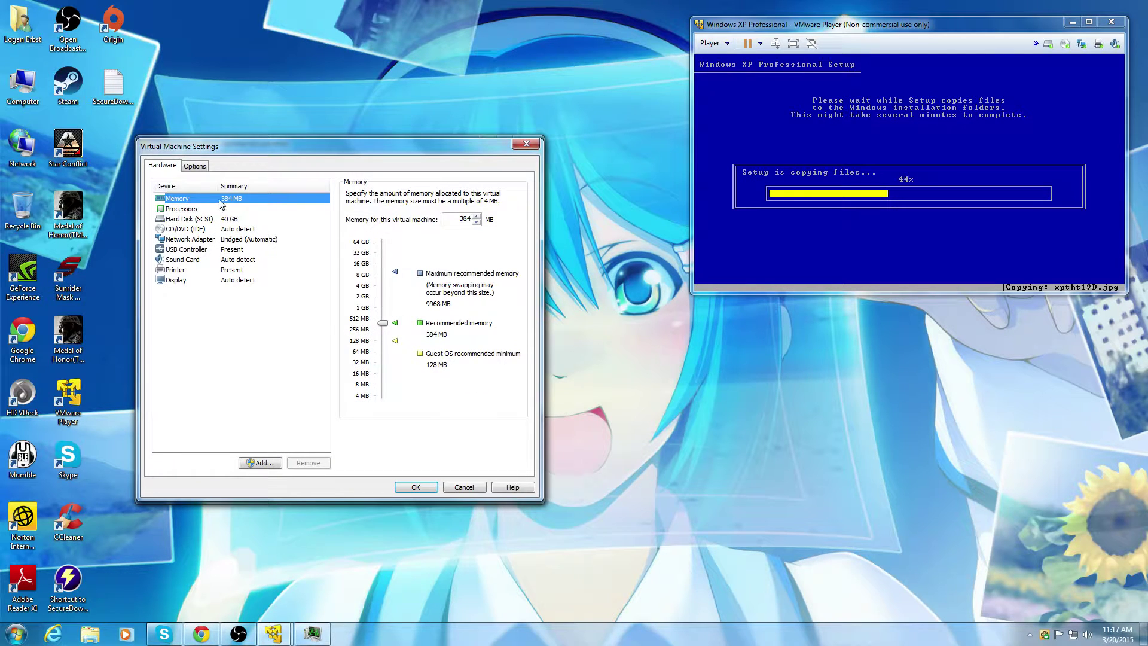
click(358, 287)
click(194, 208)
click(446, 196)
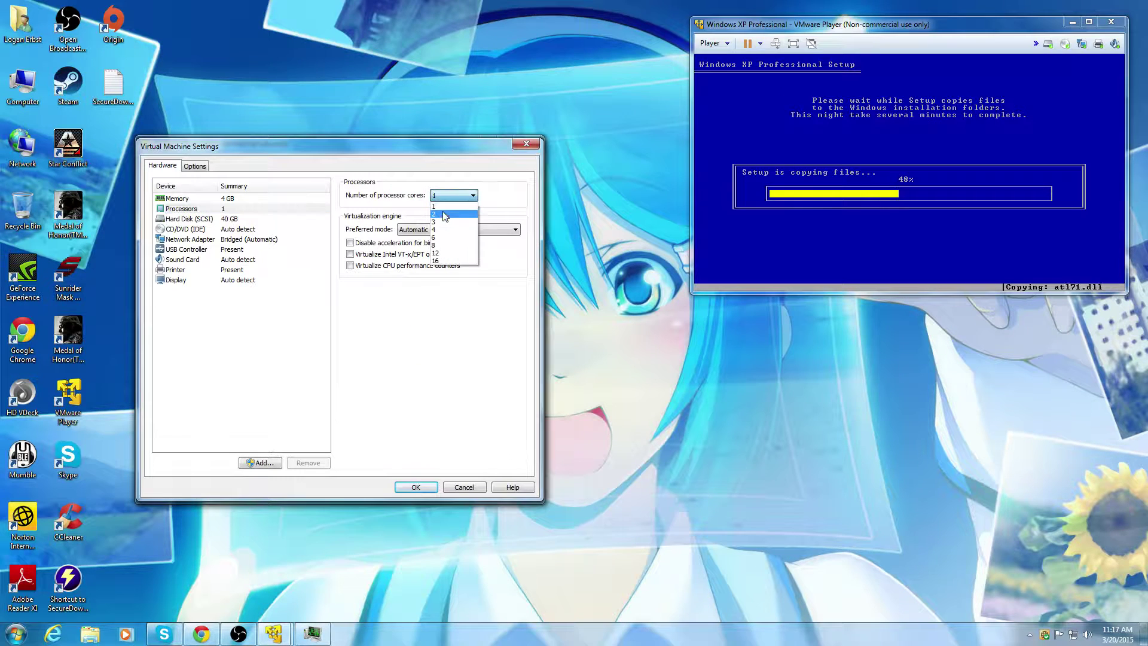
click(443, 217)
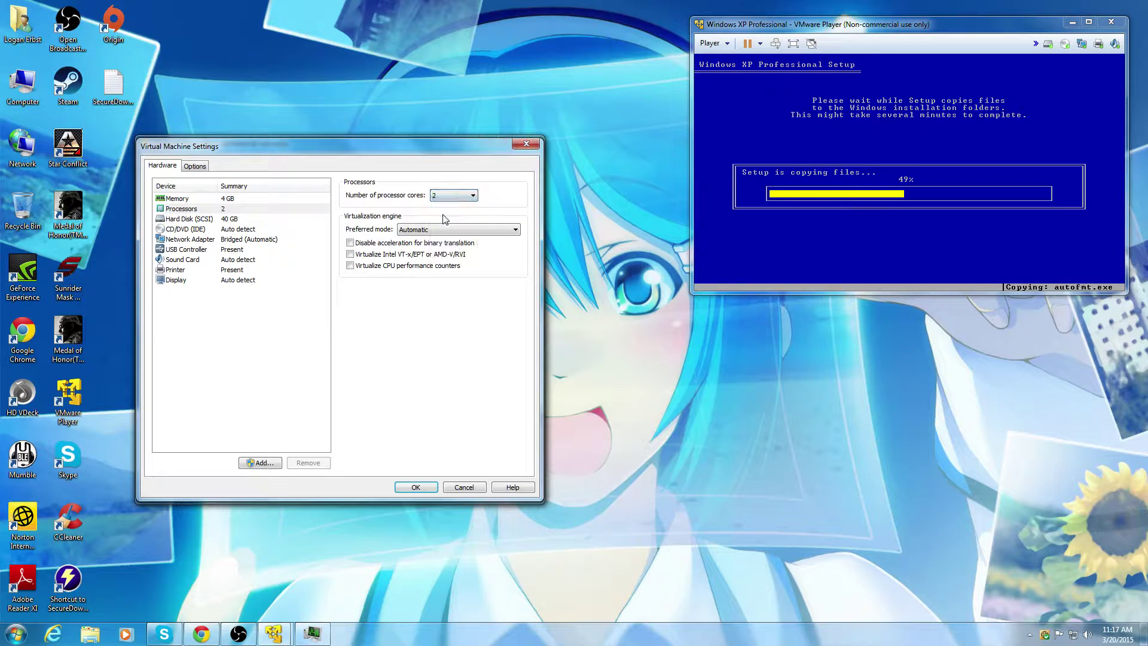
click(415, 487)
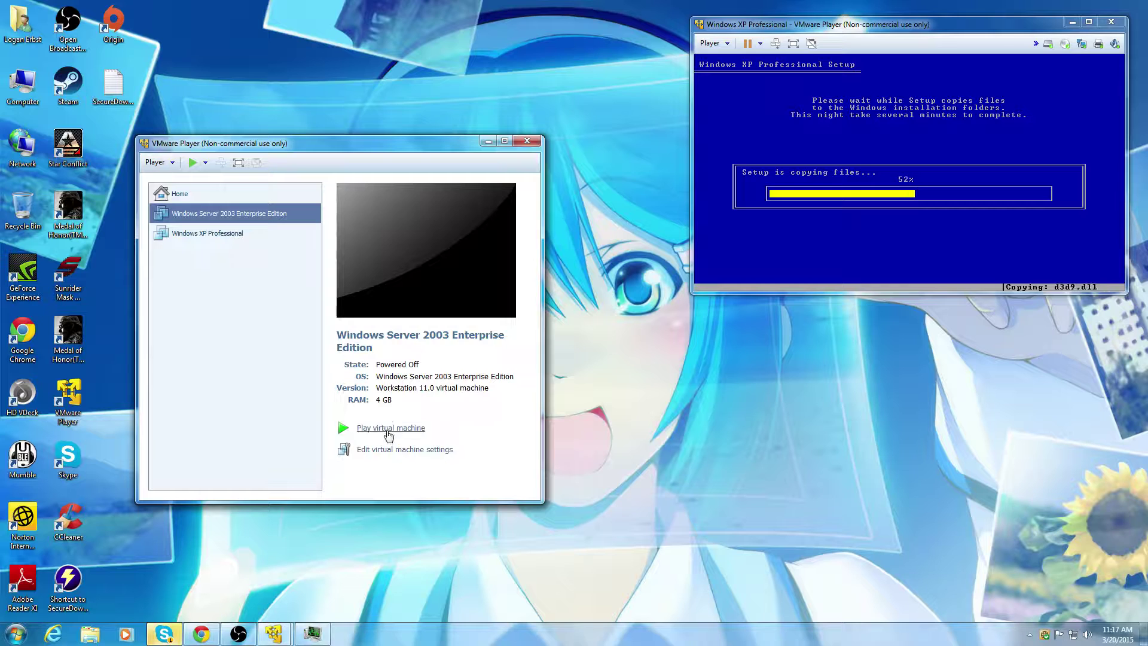
click(388, 429)
click(170, 638)
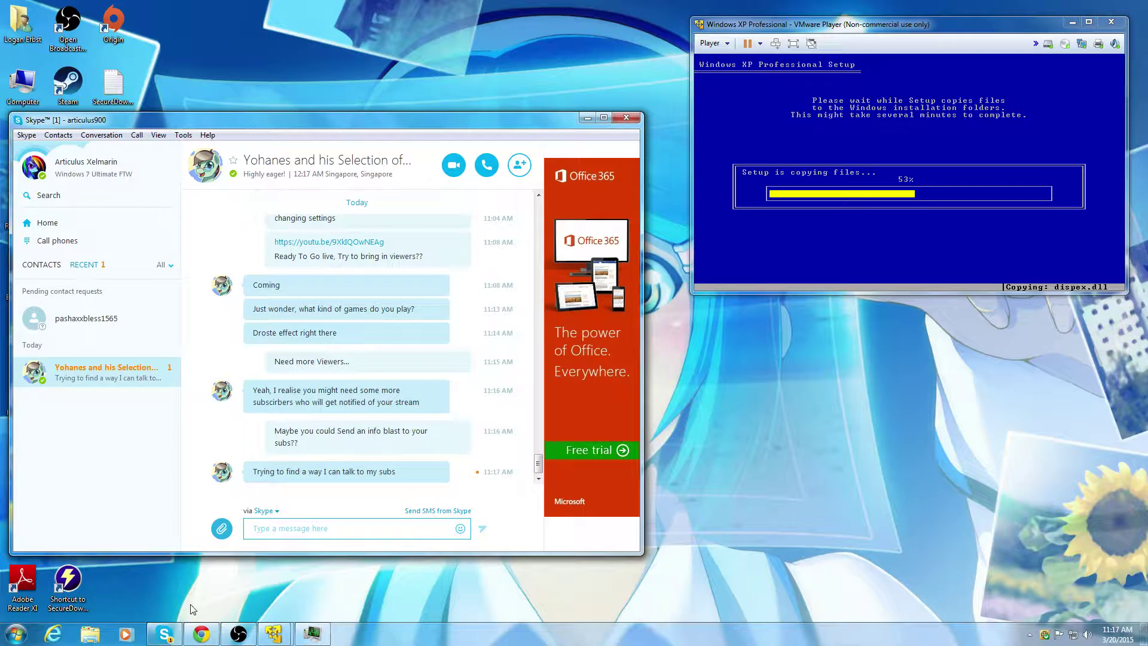
Step: Reply 'Cool, Thanks' in the Skype group conversation
click(277, 531)
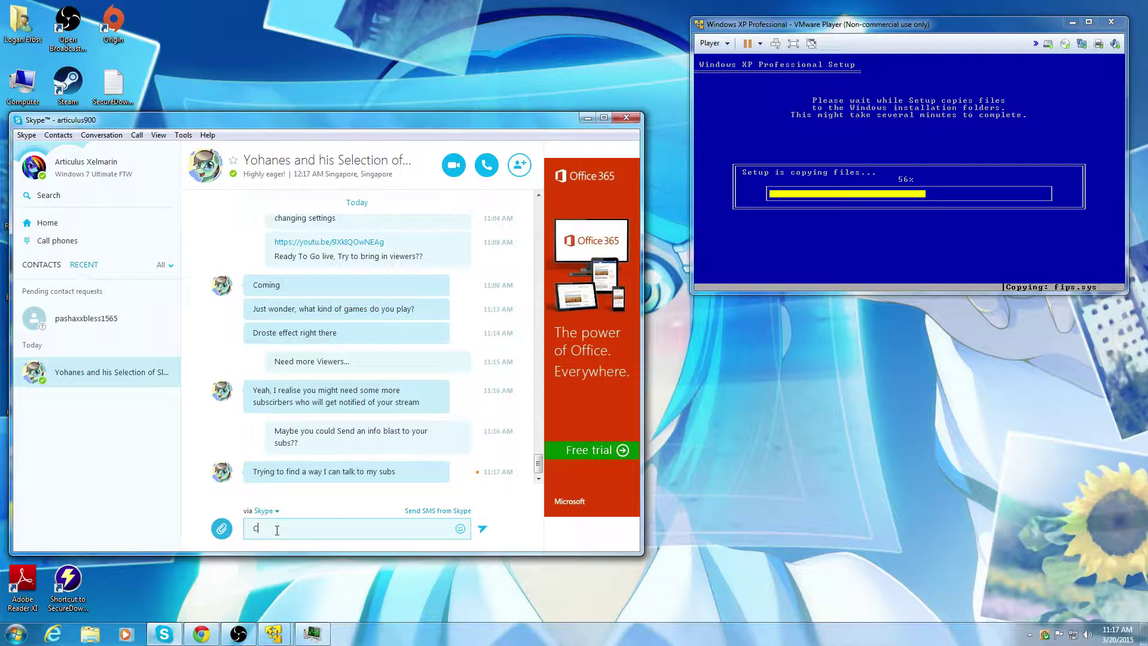
text(Cool, Thanks)
key(Return)
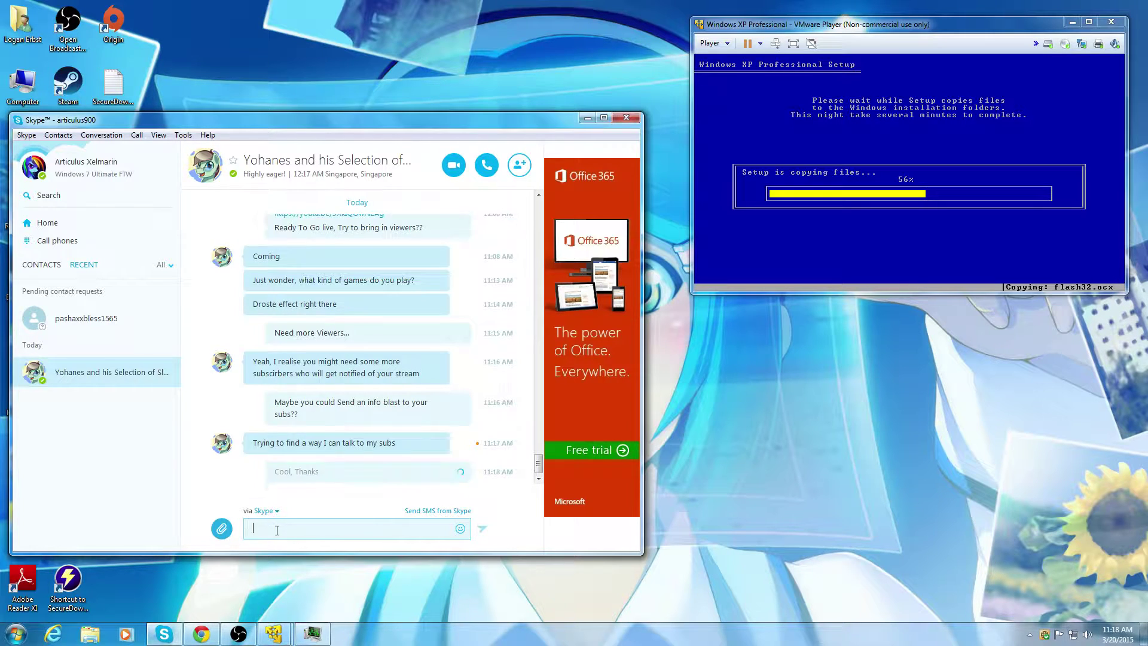
Step: Minimize Skype and move the Server 2003 VM window toward the top-left
click(587, 118)
click(305, 146)
drag(305, 146, 259, 47)
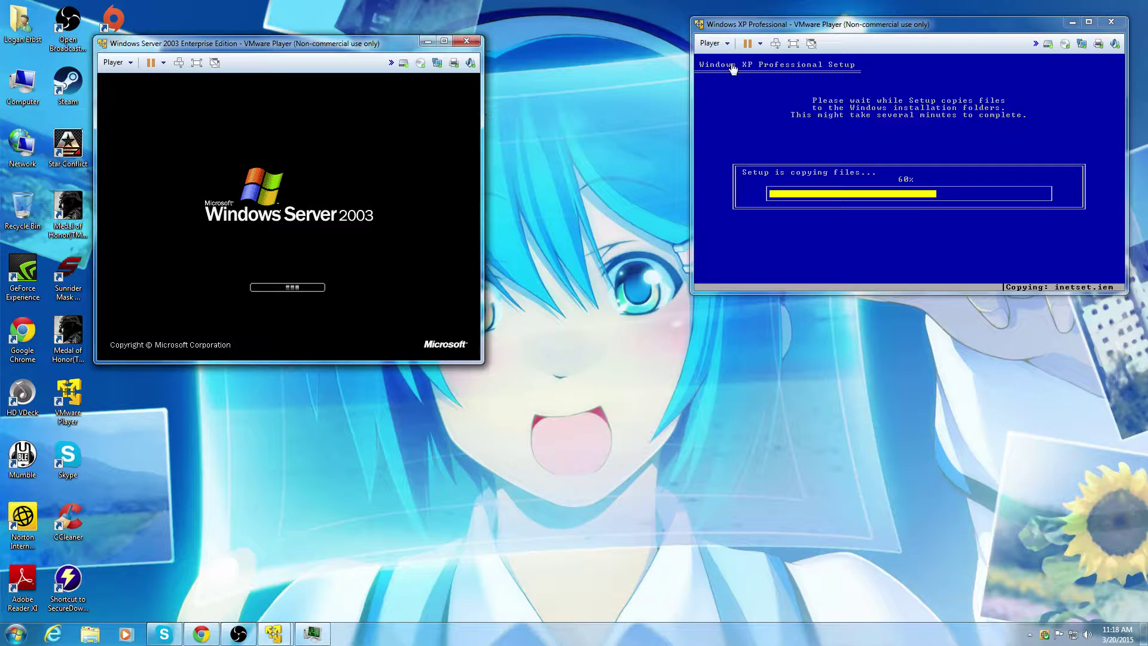
Step: Add a second network adapter set to NAT in the Server 2003 VM's hardware settings and save
click(436, 64)
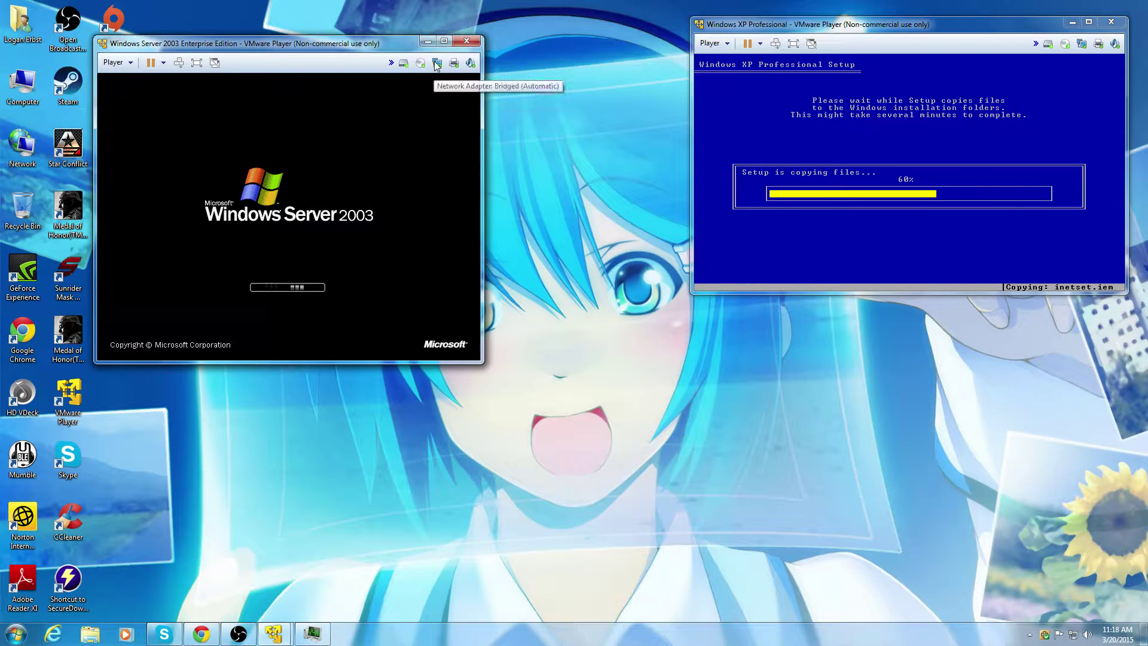
click(455, 88)
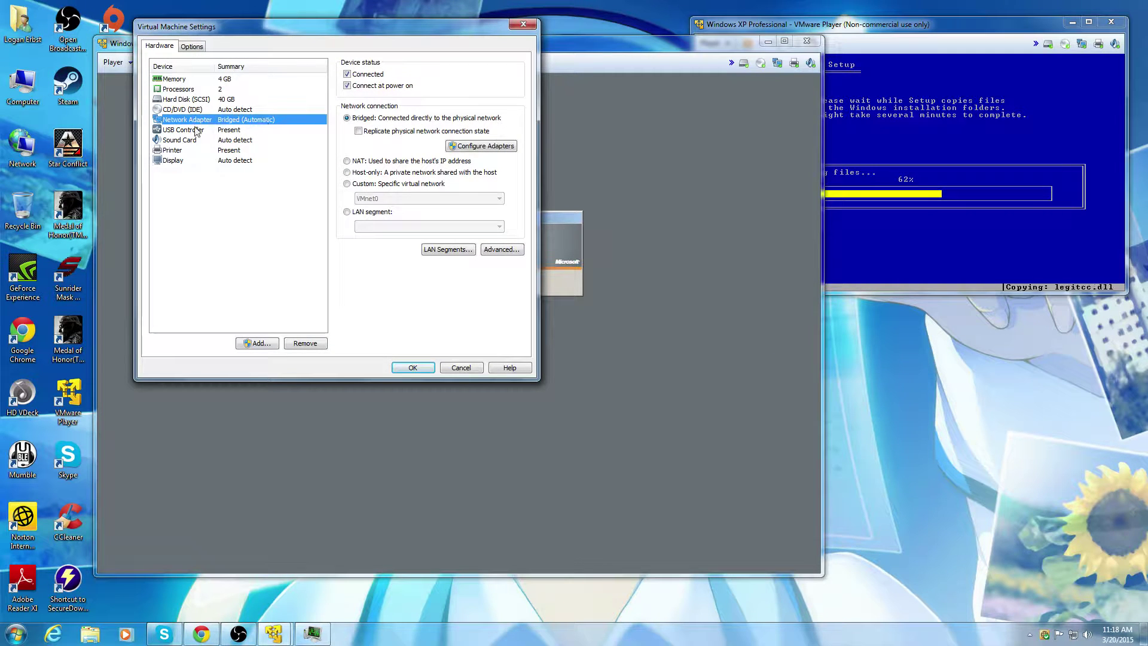
click(256, 343)
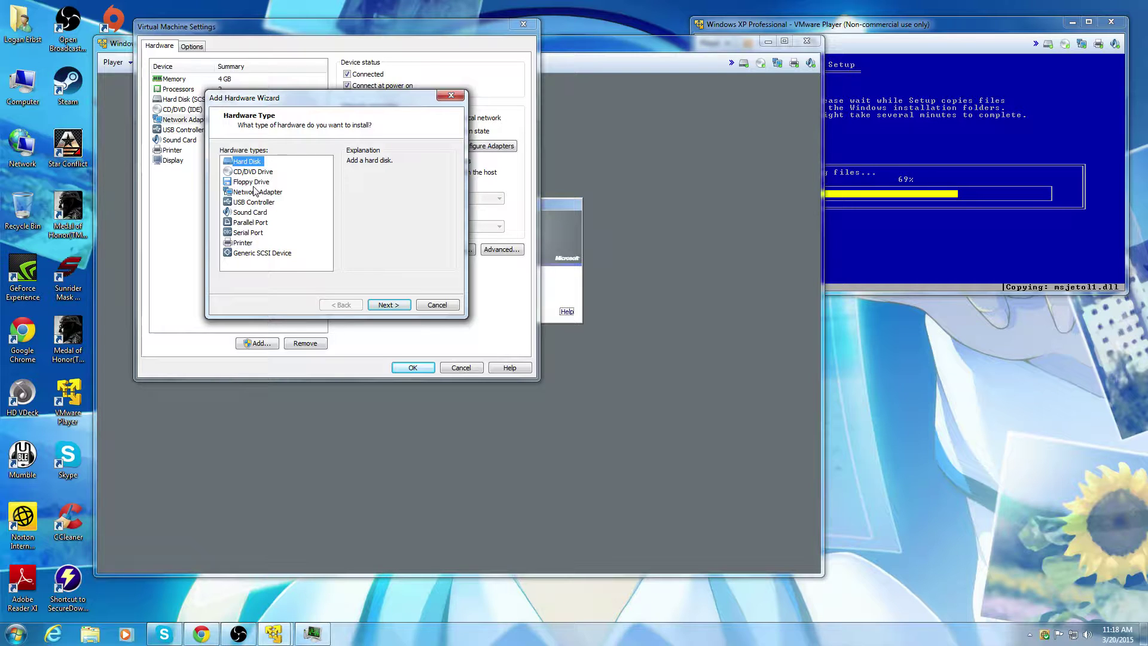
click(254, 191)
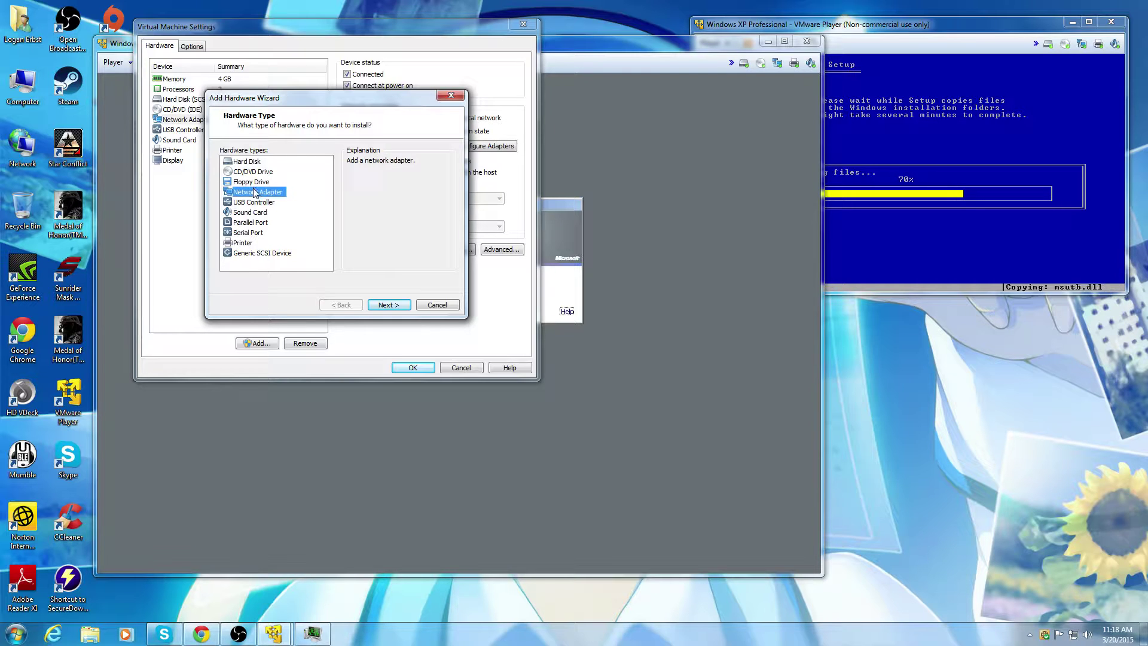
click(399, 308)
click(389, 305)
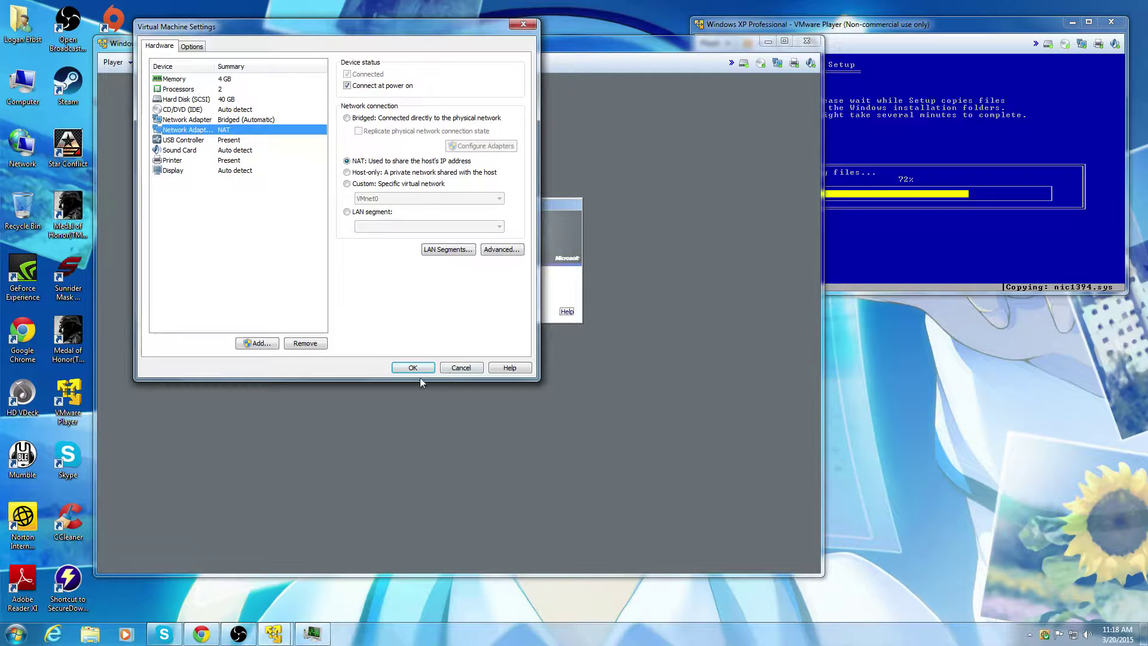
click(450, 369)
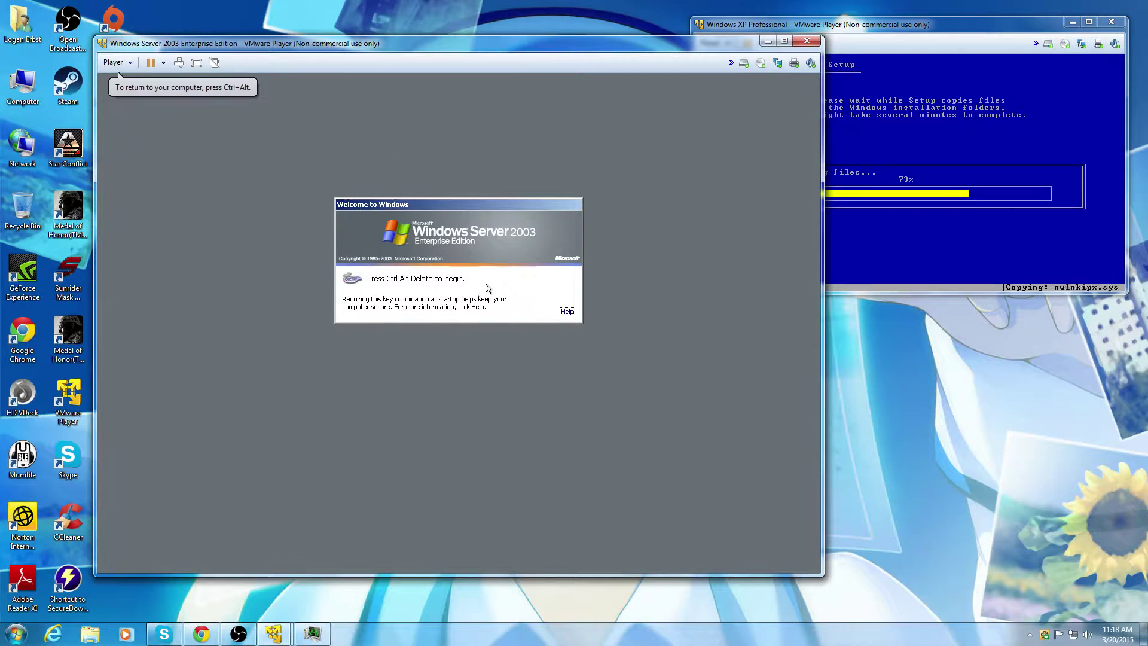
Step: Log on to the Server 2003 VM as Administrator and dismiss the new hardware notification
key(ctrl+alt+Insert)
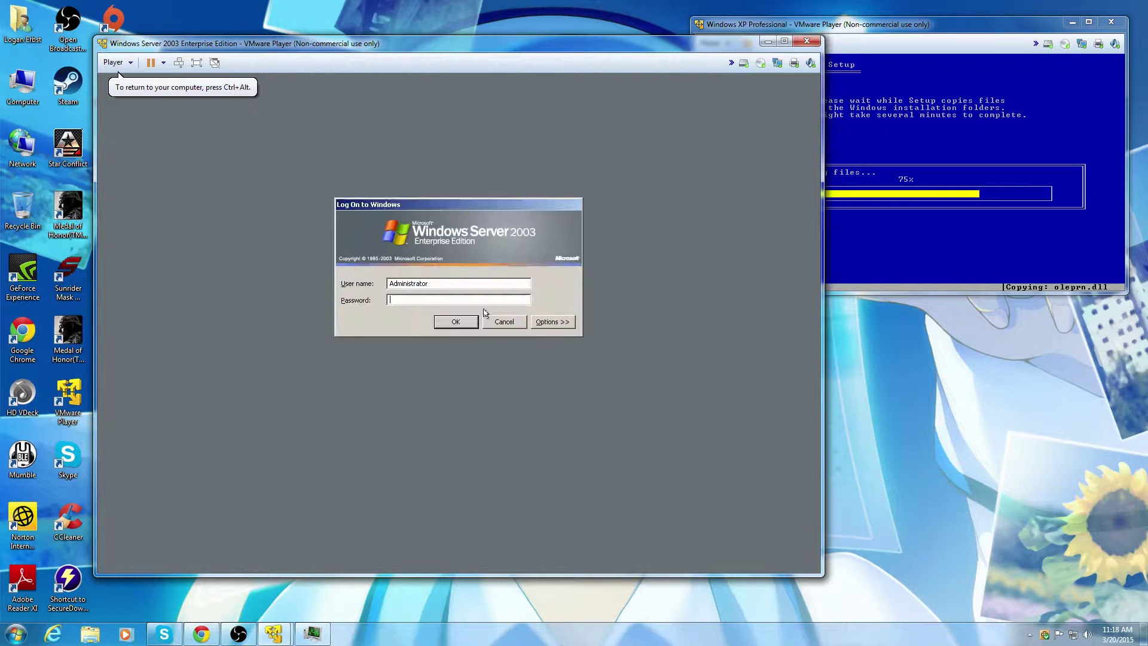
text(•••••••••)
key(Return)
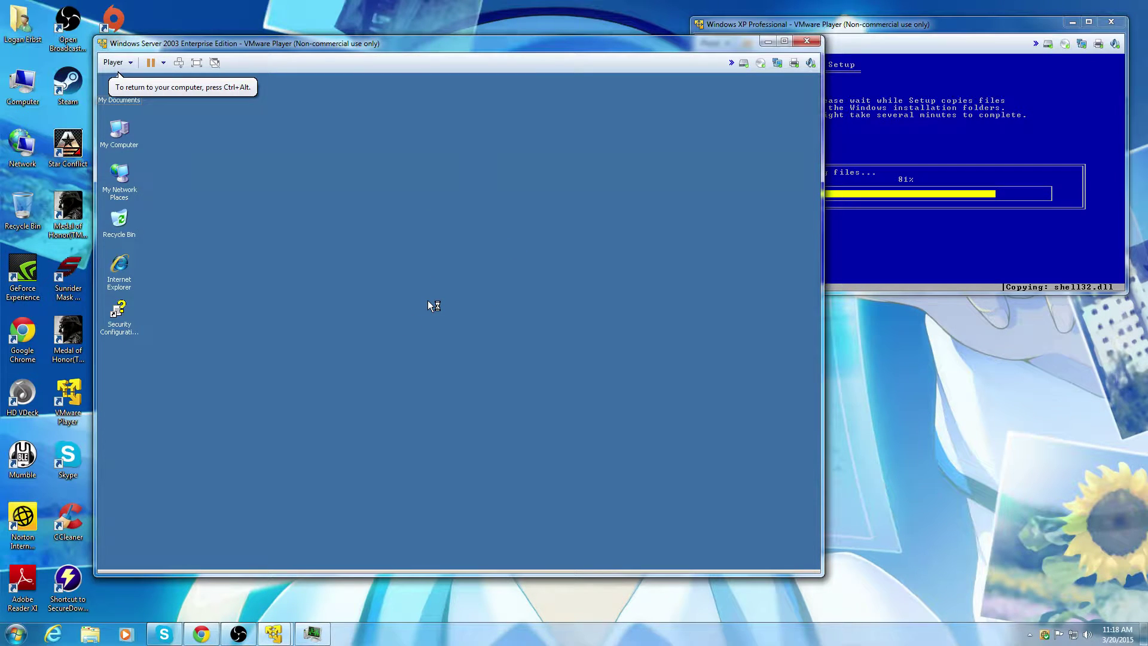
click(781, 534)
Step: Reposition both VM windows, shrink the Server 2003 window, and accept the restart
key(ctrl+alt)
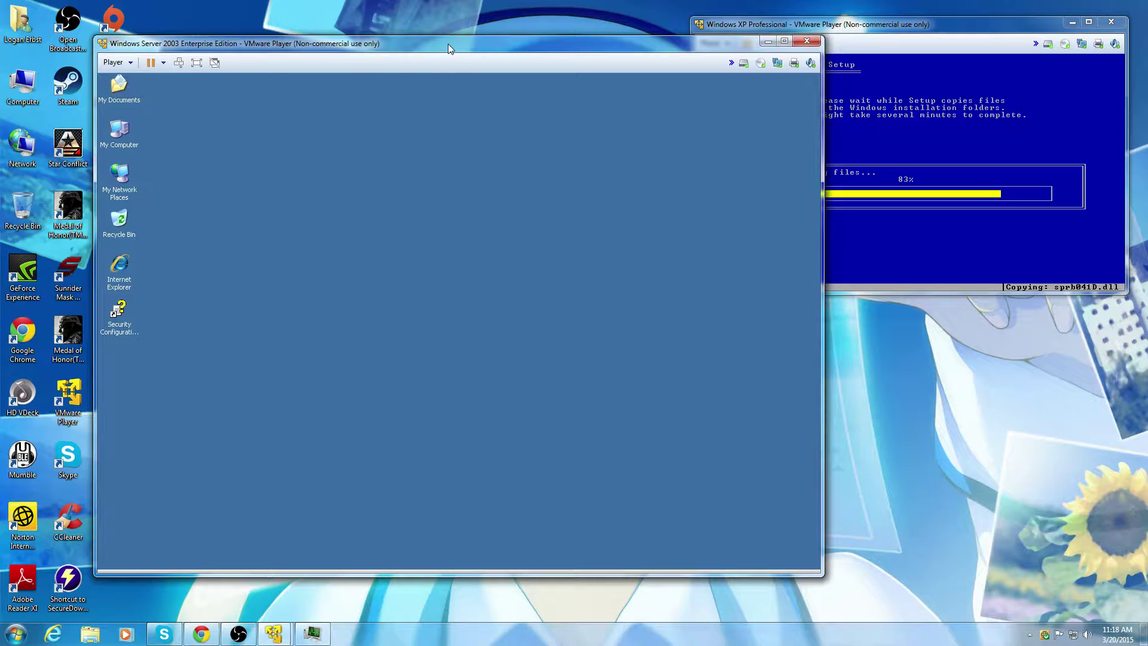
drag(447, 44, 377, 31)
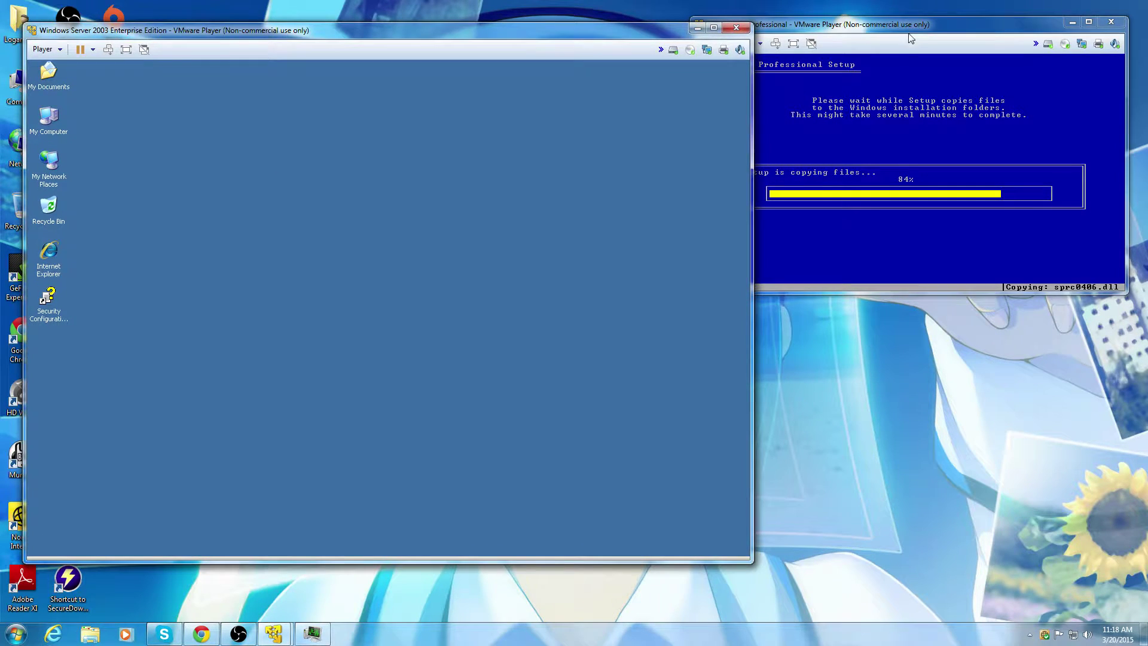
drag(917, 23, 931, 14)
click(600, 46)
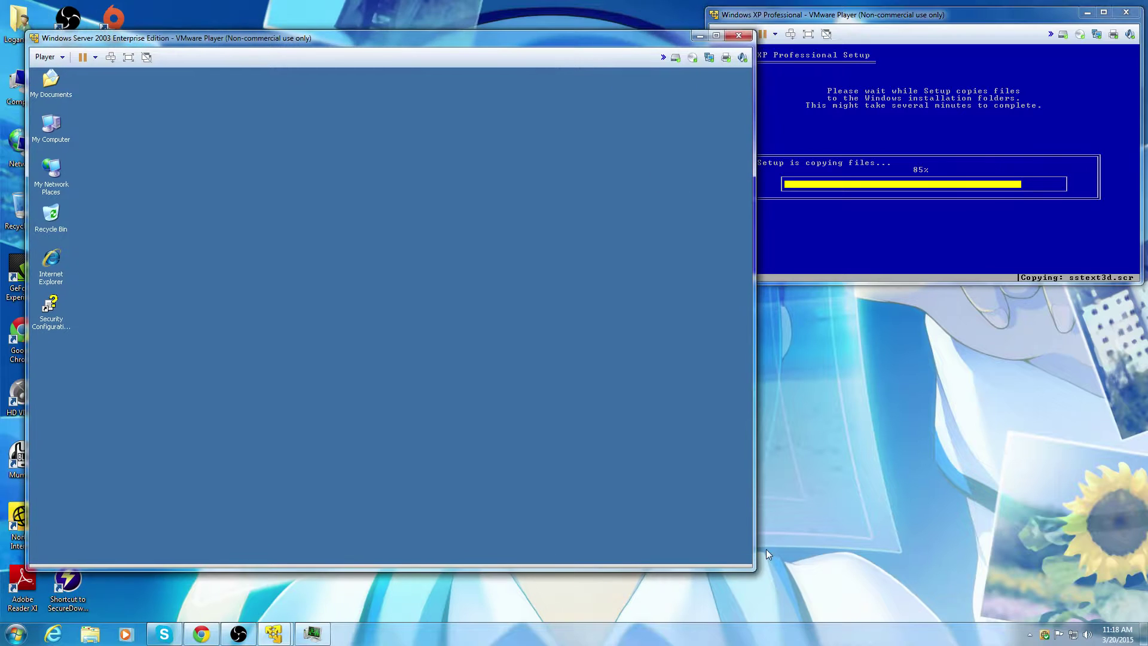
drag(755, 571, 596, 555)
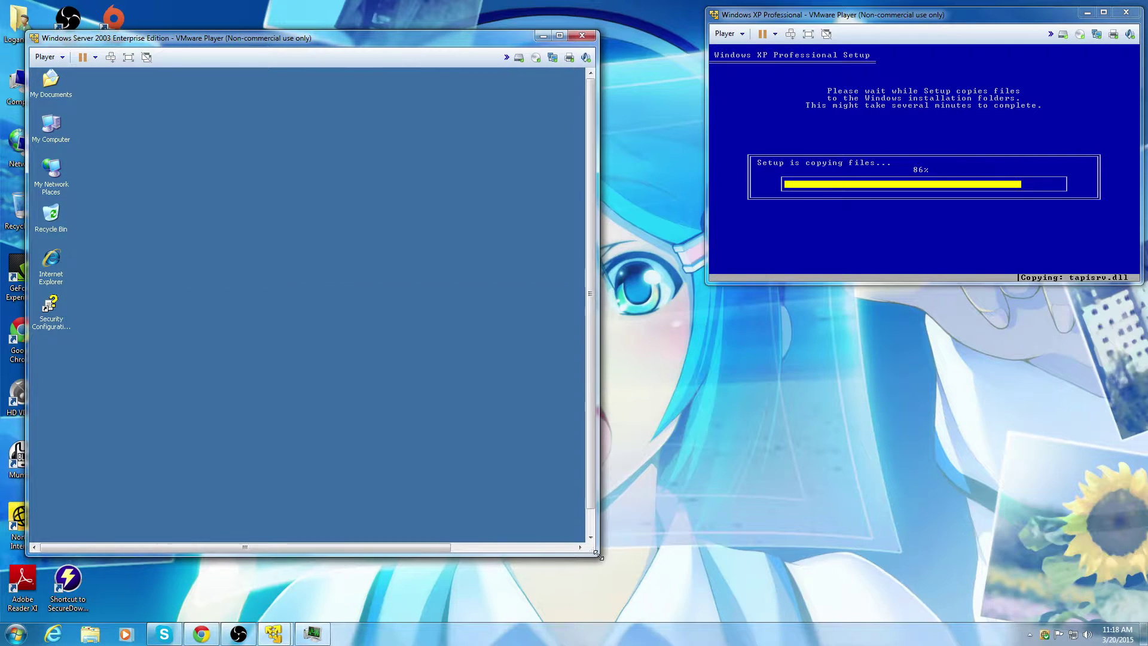
click(336, 348)
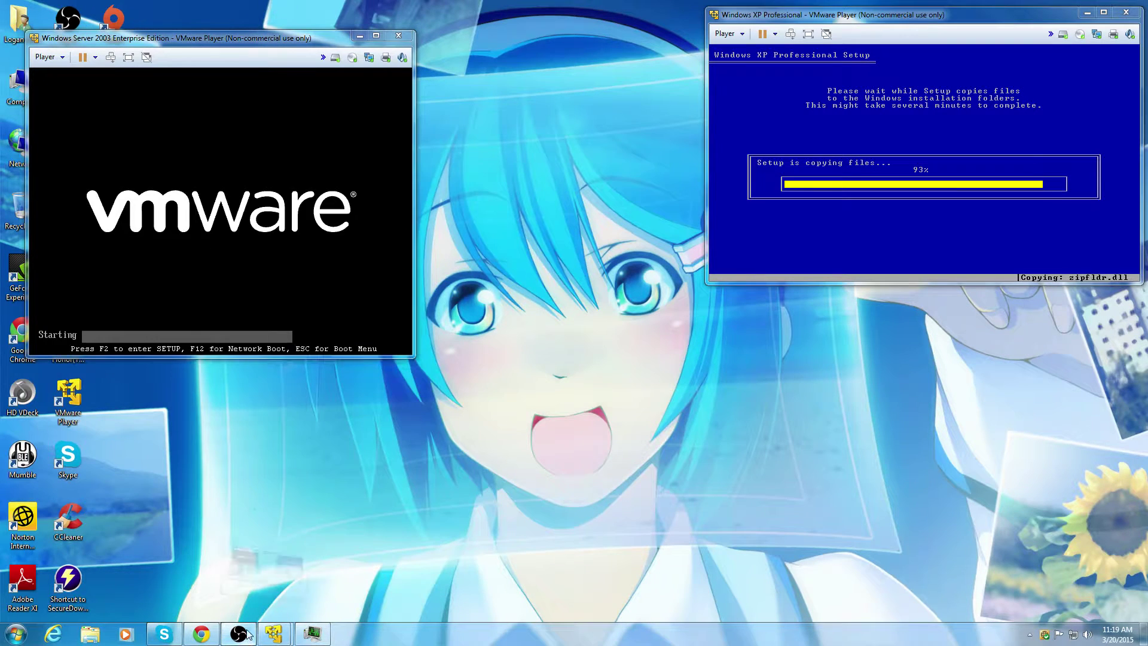
Step: Minimize OBS and reposition the Server 2003 VM window near the centre
click(239, 633)
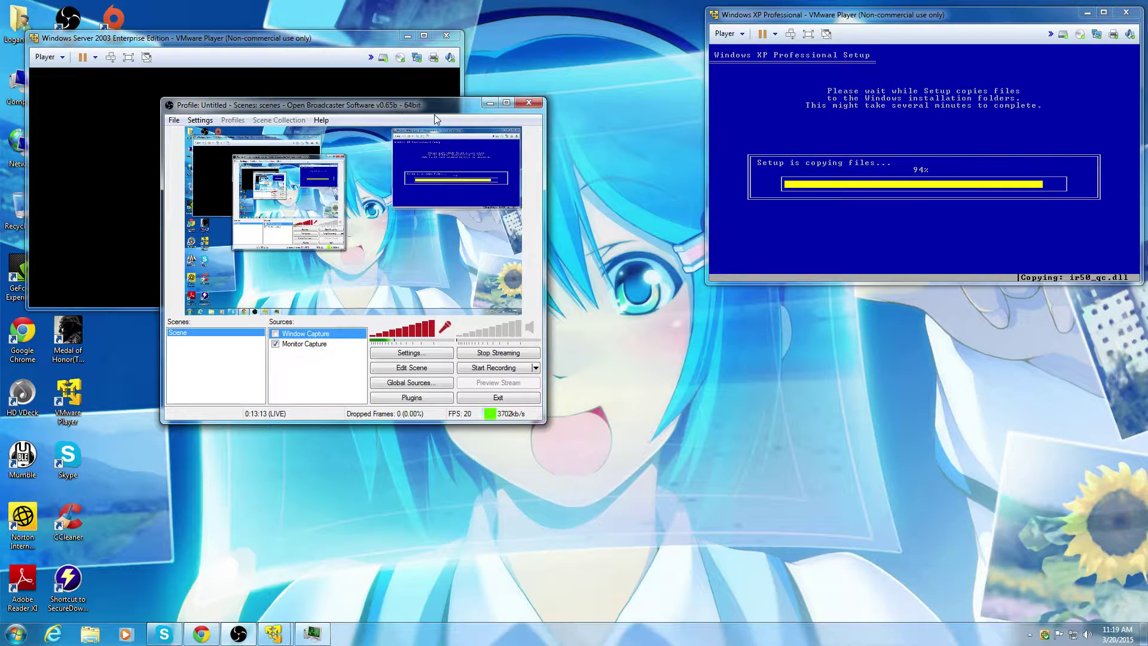
click(489, 105)
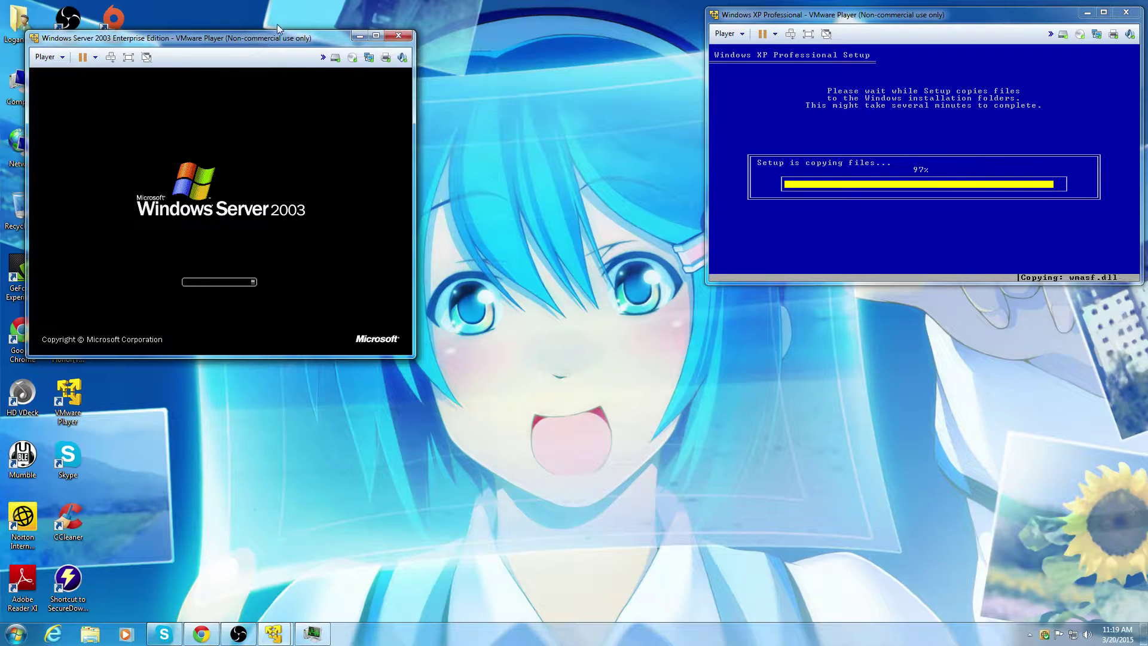
drag(275, 38, 437, 33)
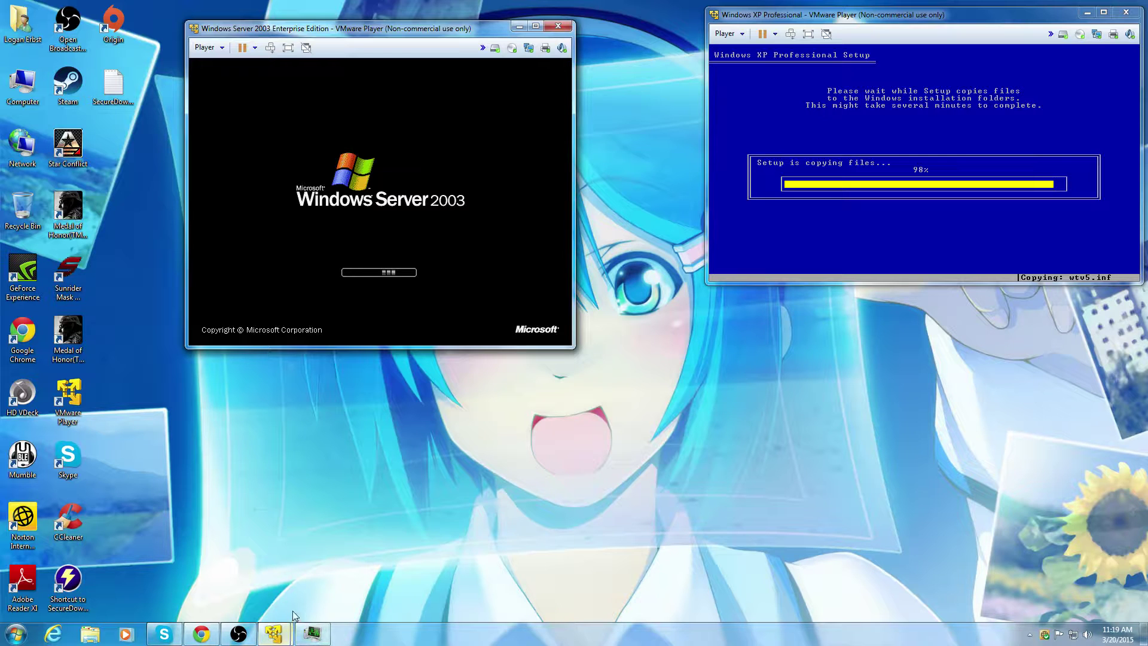
mouse_move(285, 640)
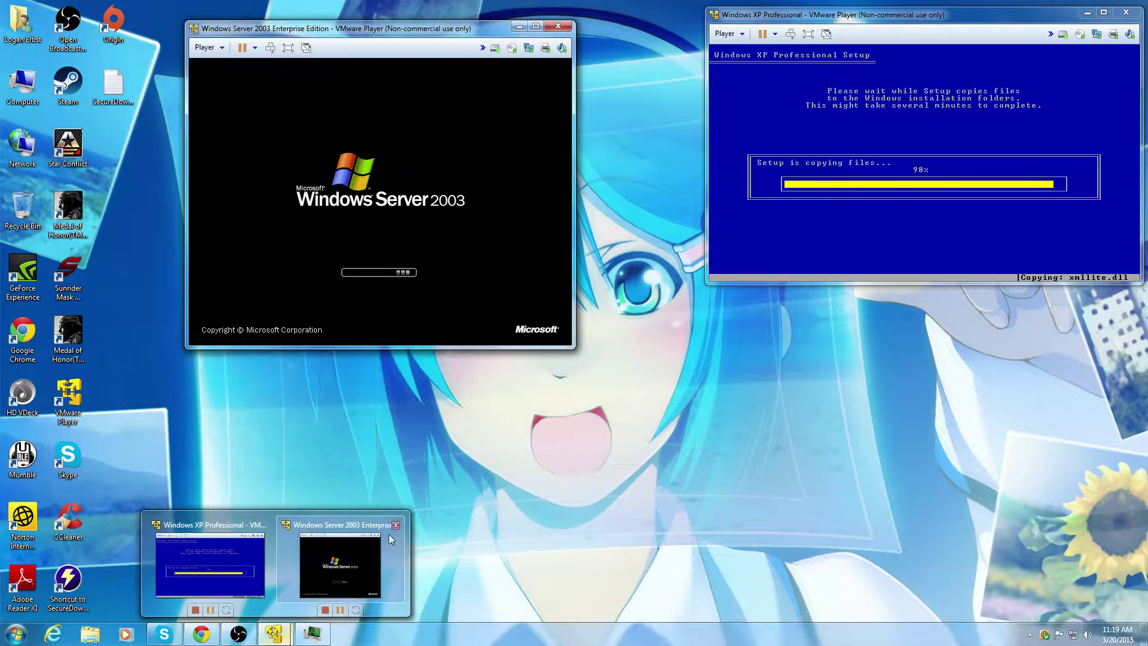
drag(456, 36, 330, 37)
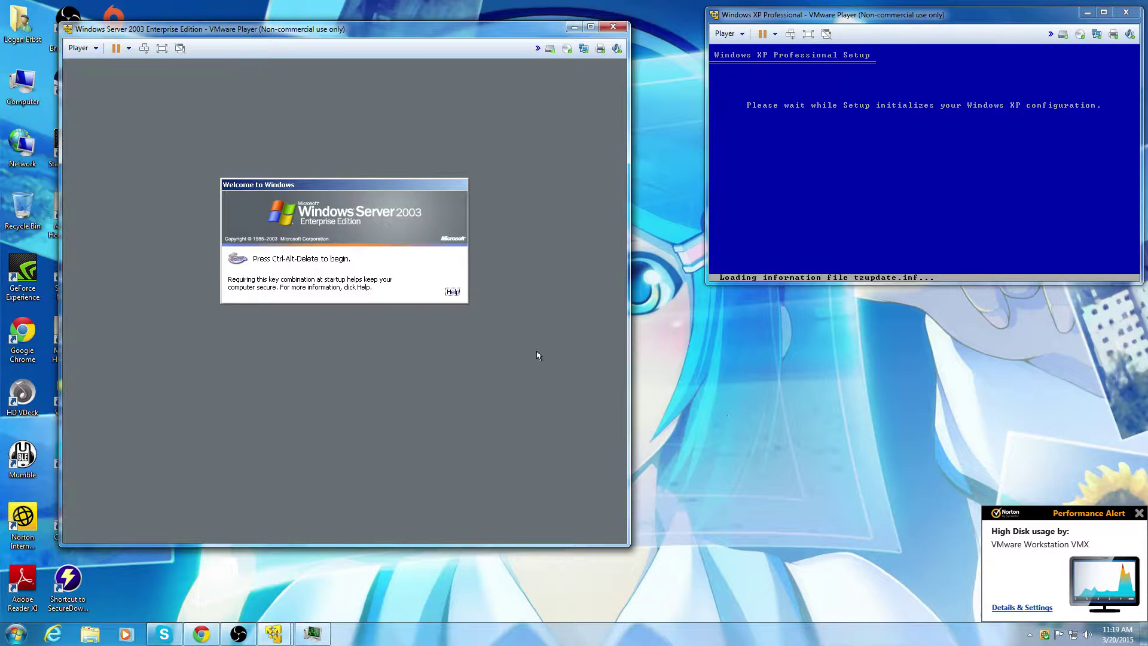
Step: Send Ctrl+Alt+Del to the Server 2003 VM and log on with the Administrator password
key(ctrl+alt+Insert)
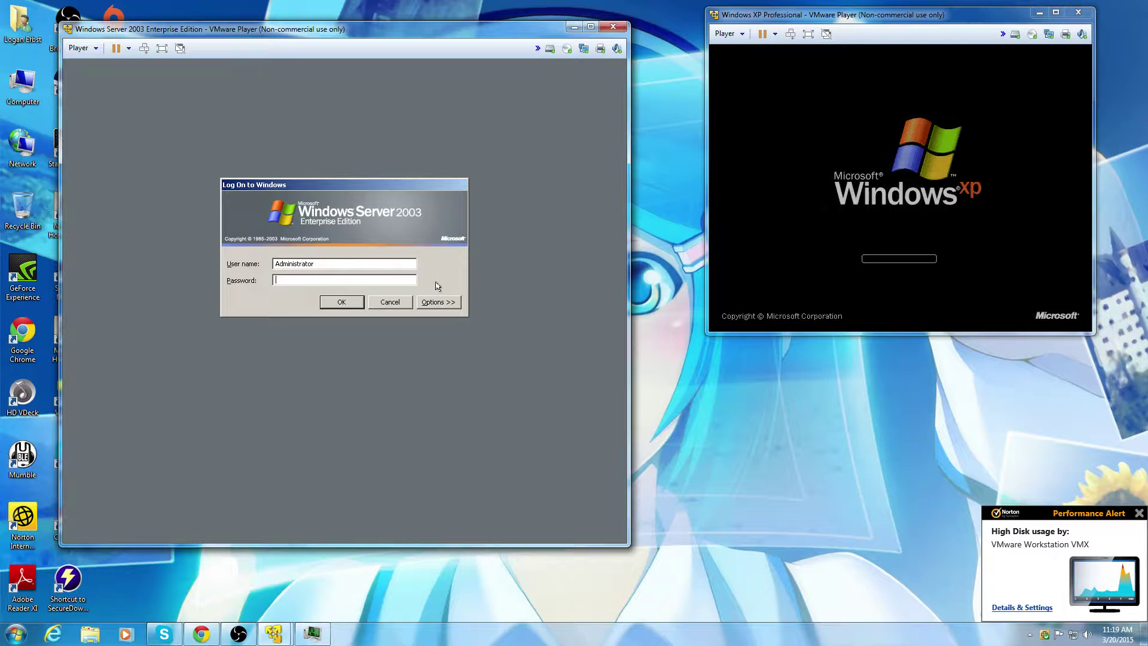
text(••)
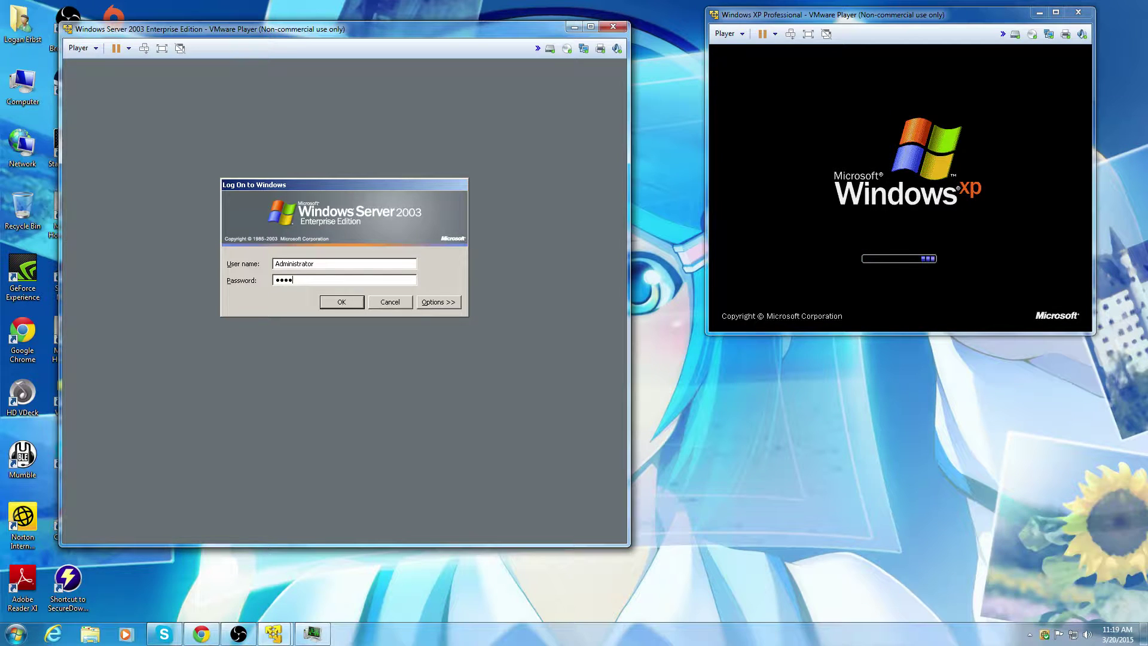
text(•••••••)
key(Return)
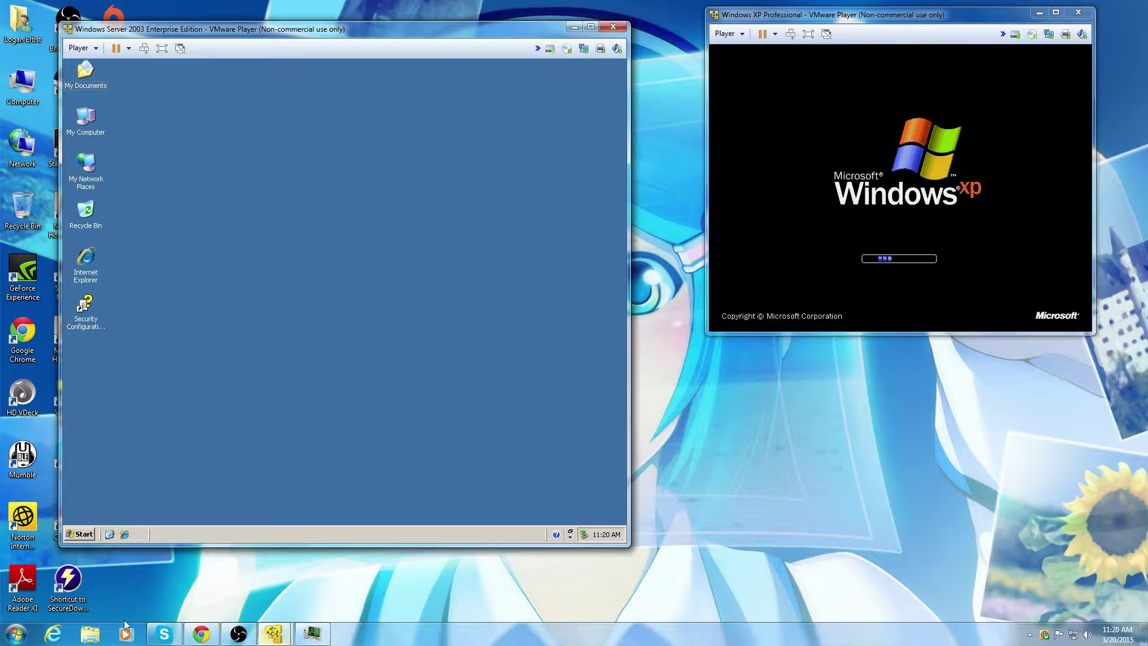
click(201, 634)
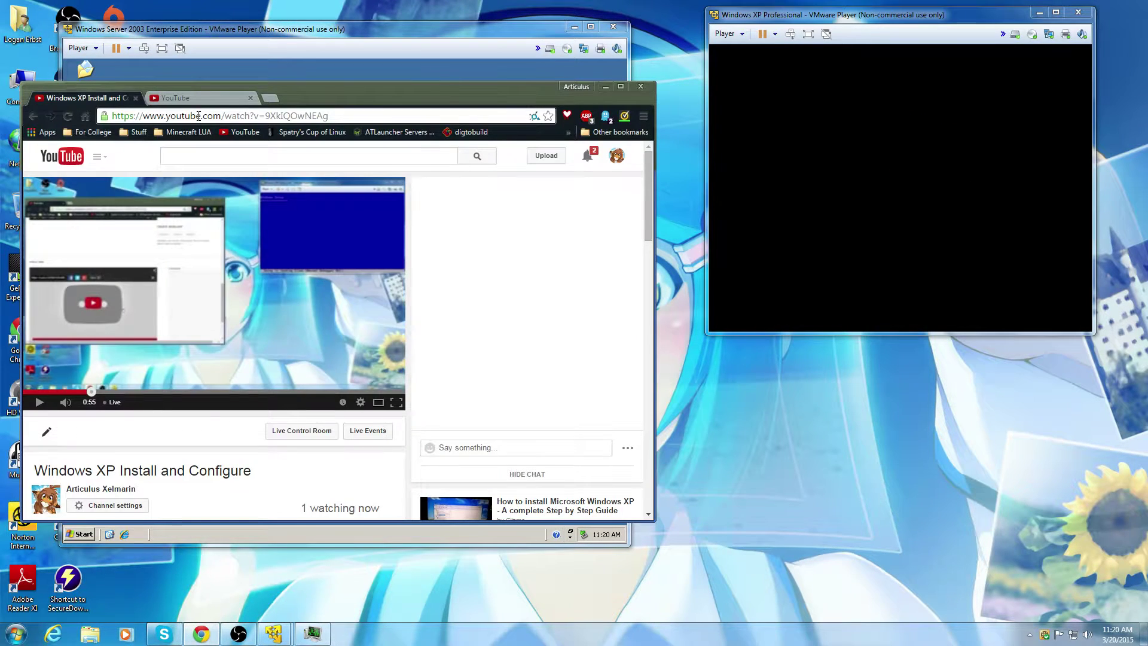
click(193, 97)
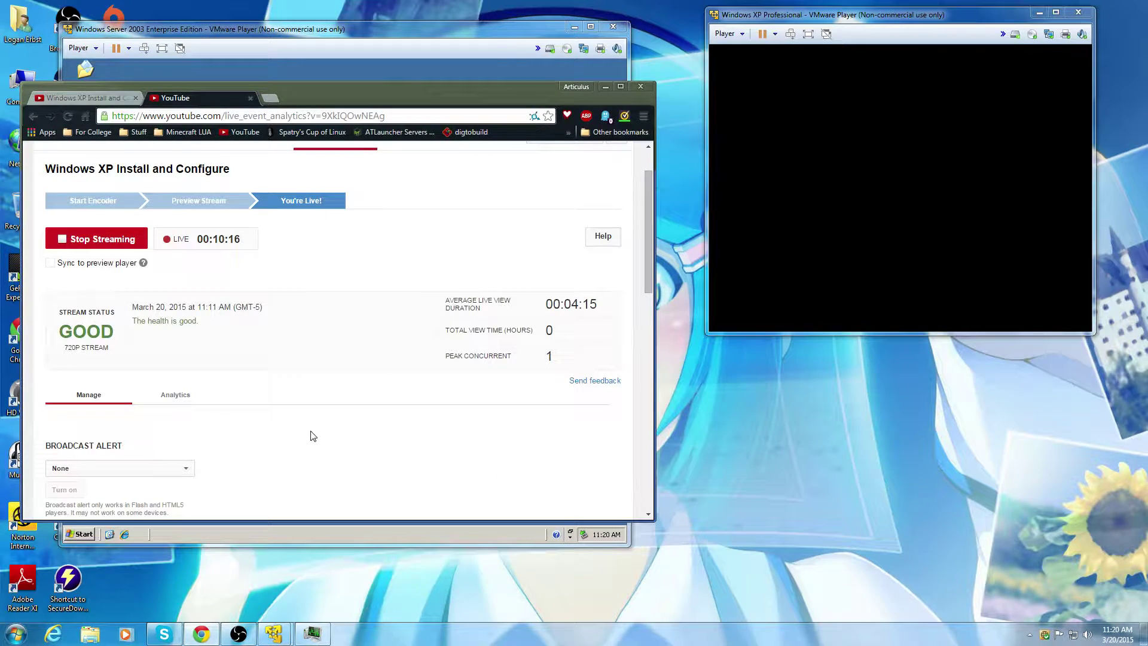
click(606, 87)
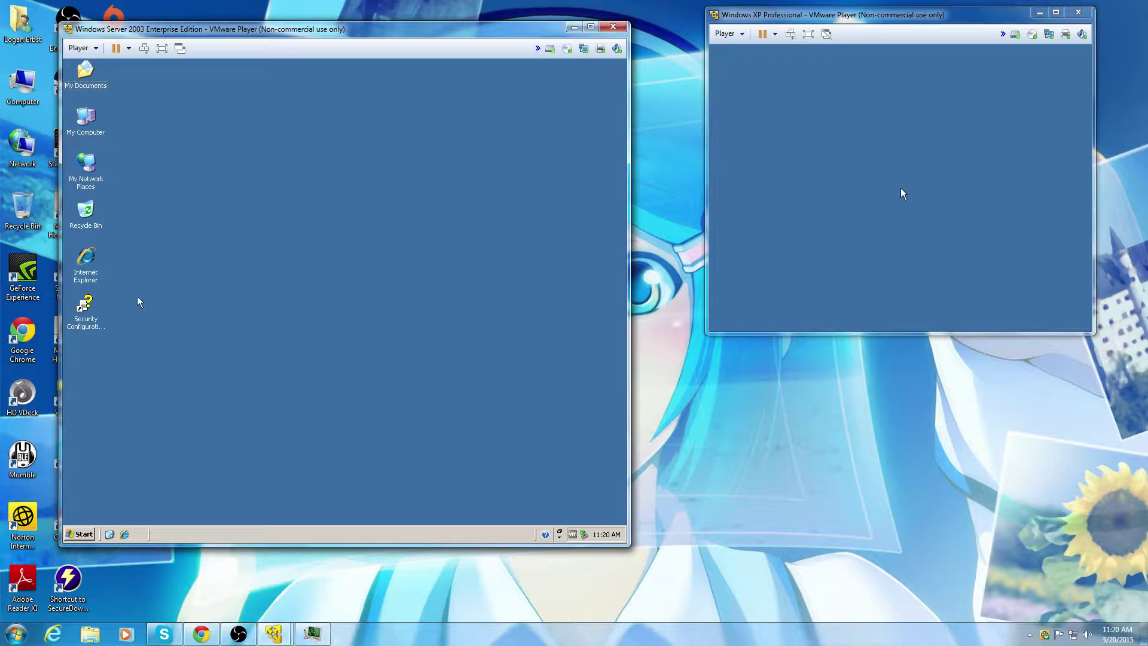
click(73, 535)
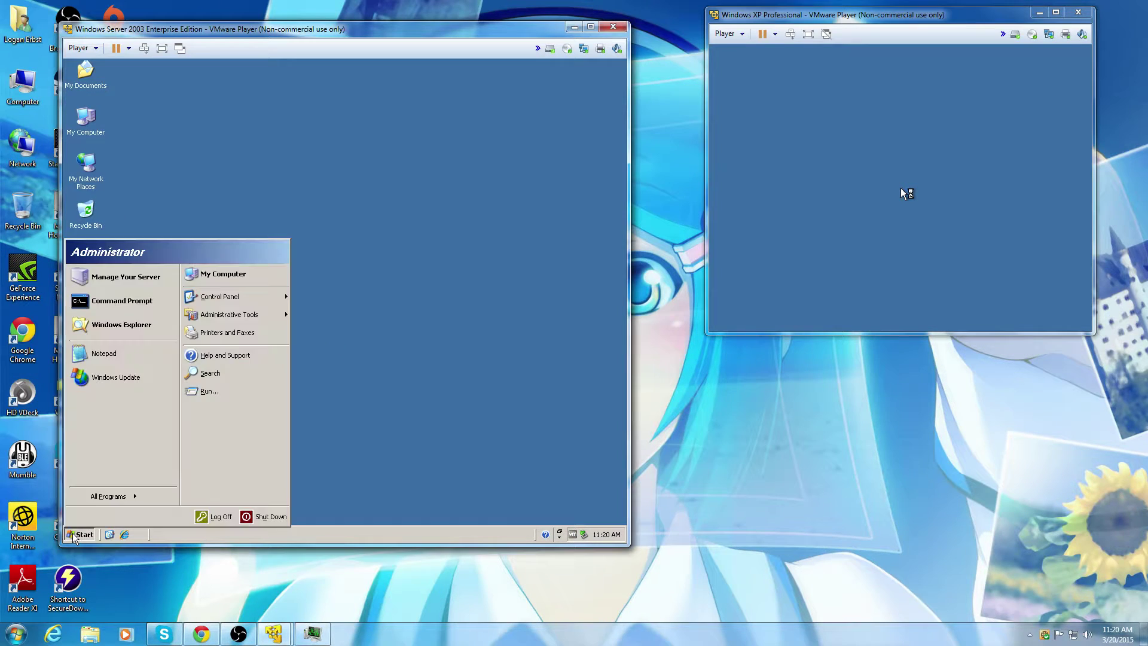
mouse_move(285, 302)
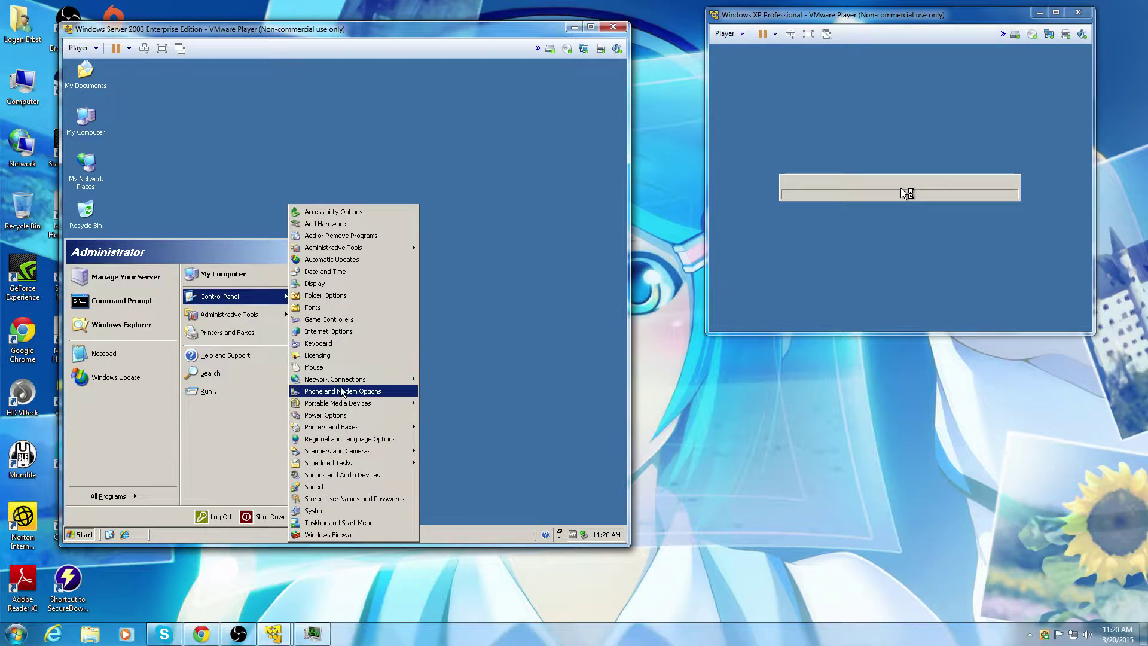
mouse_move(341, 383)
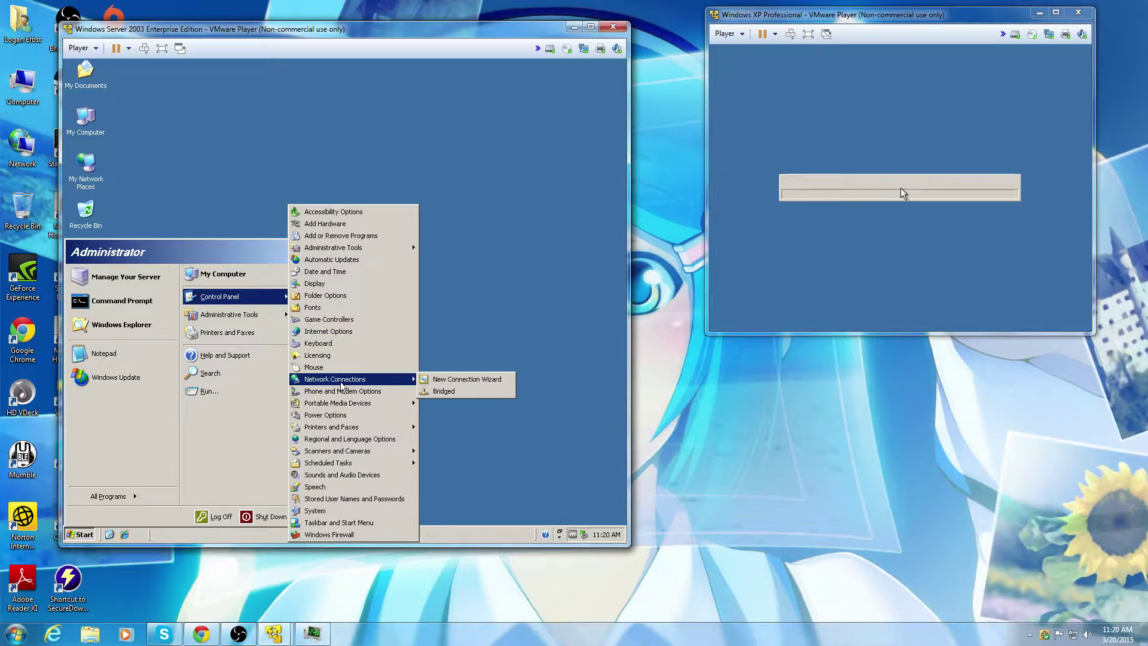
click(312, 463)
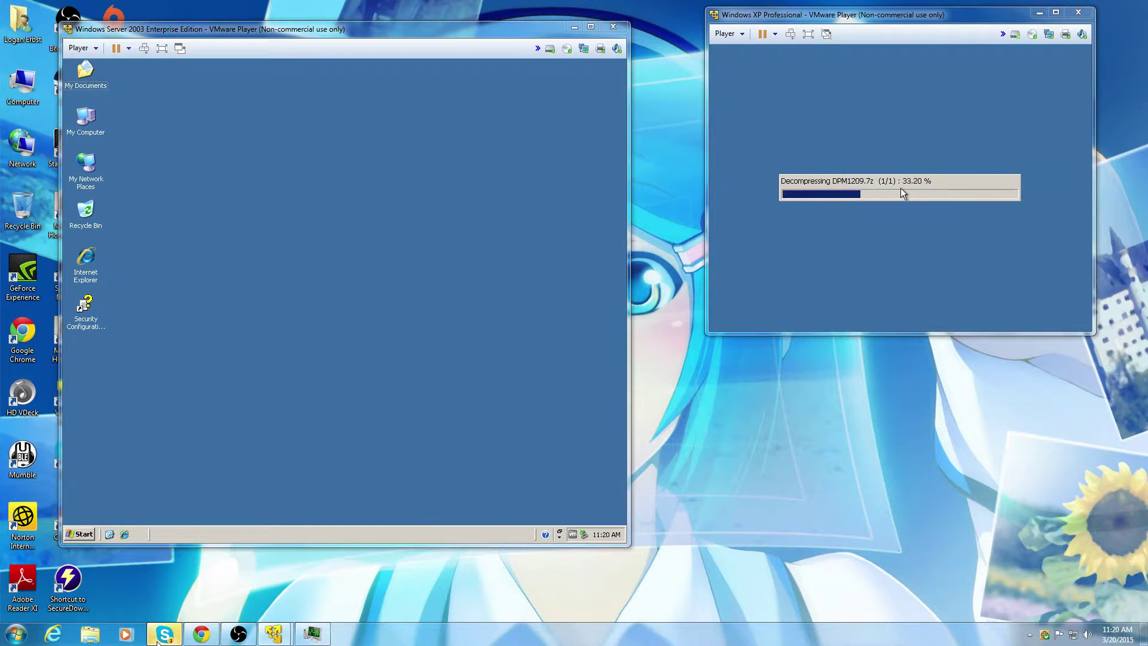
click(159, 637)
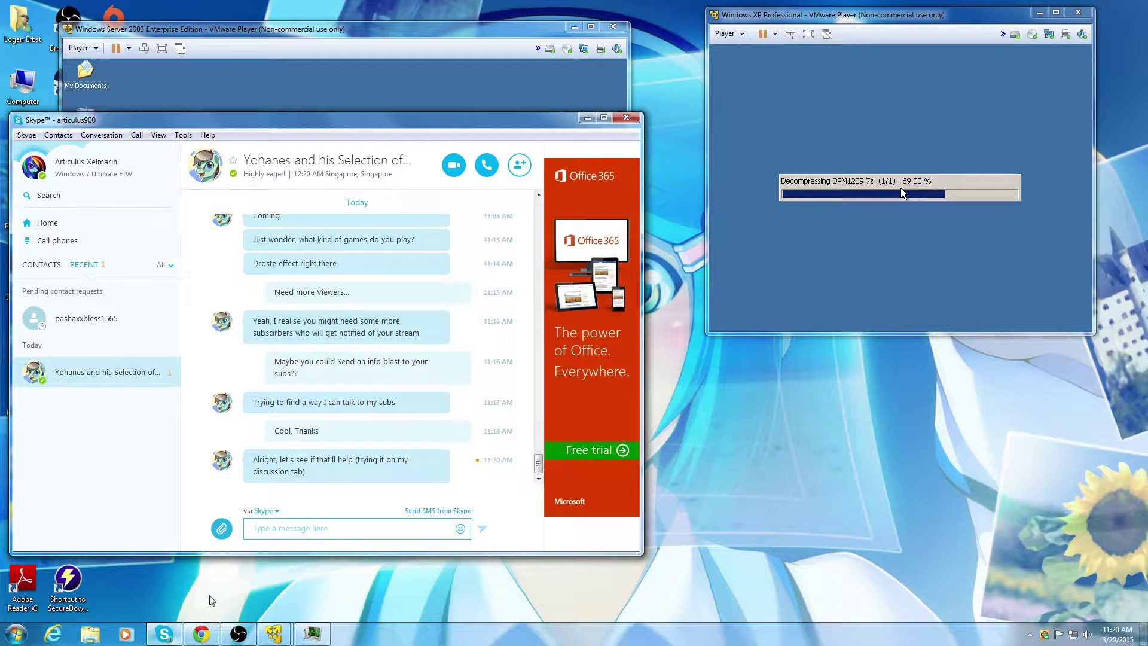
Step: Send 'OK' in the Skype group chat and minimize Skype
click(321, 528)
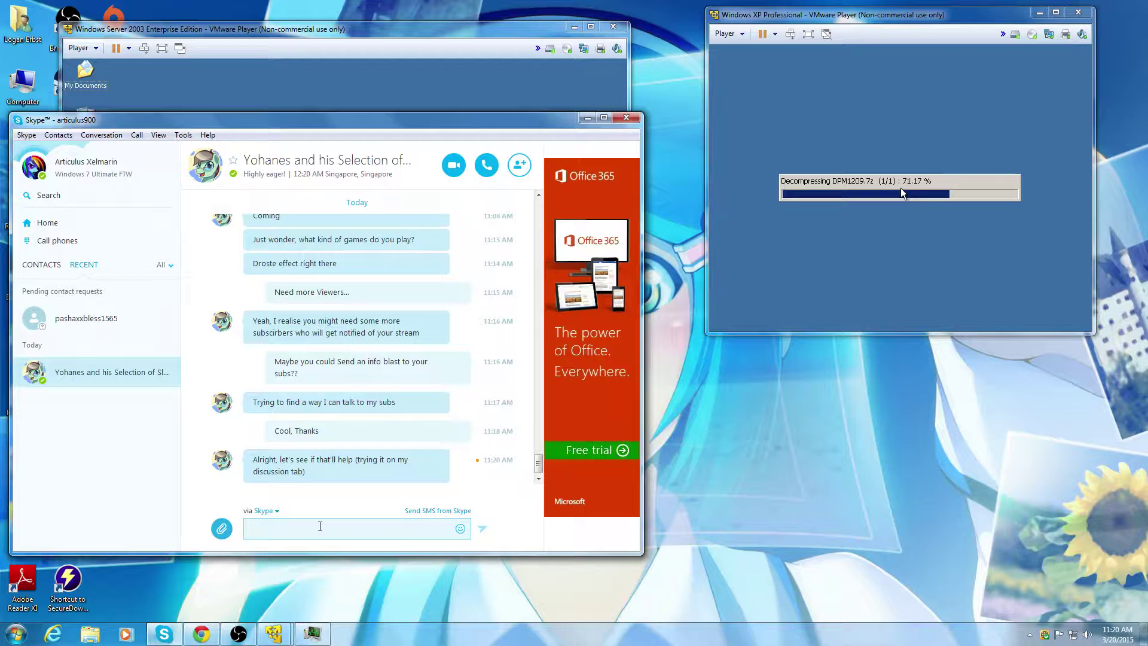
text(OK)
key(Return)
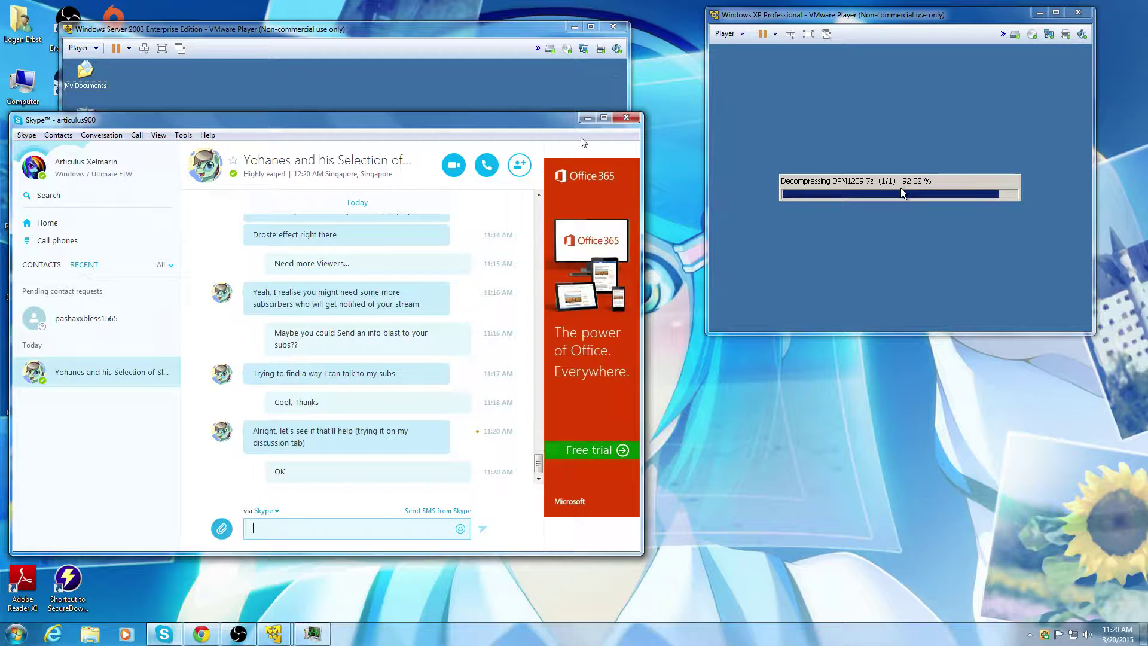
click(587, 117)
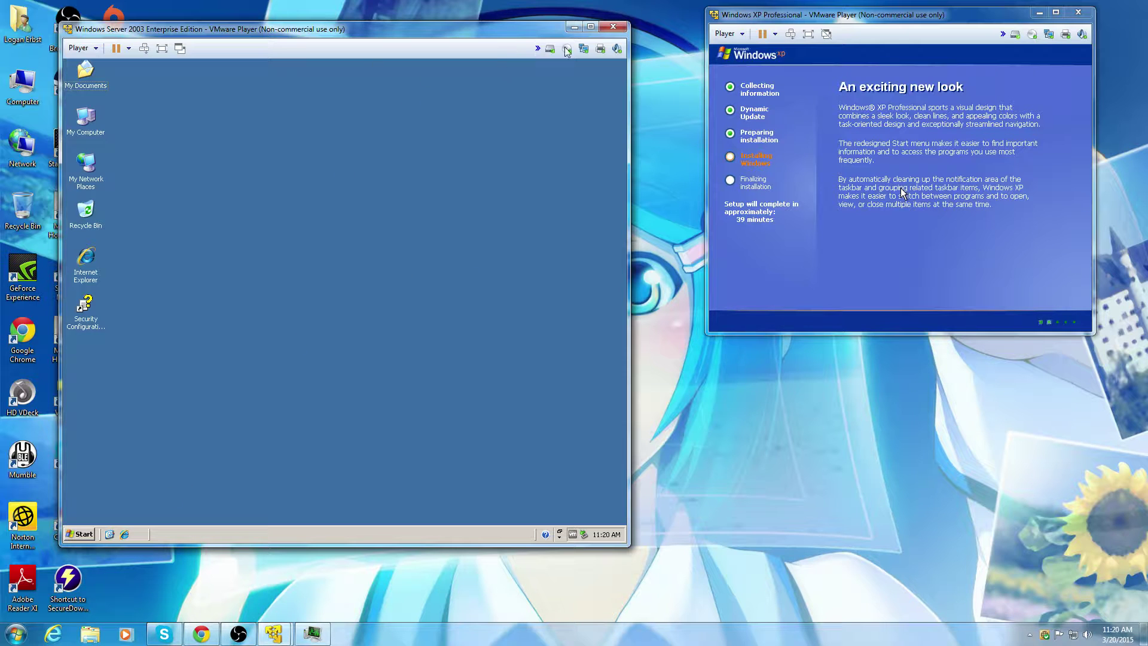
Step: Disconnect and reconnect the Server 2003 VM's network adapter from the toolbar
click(583, 50)
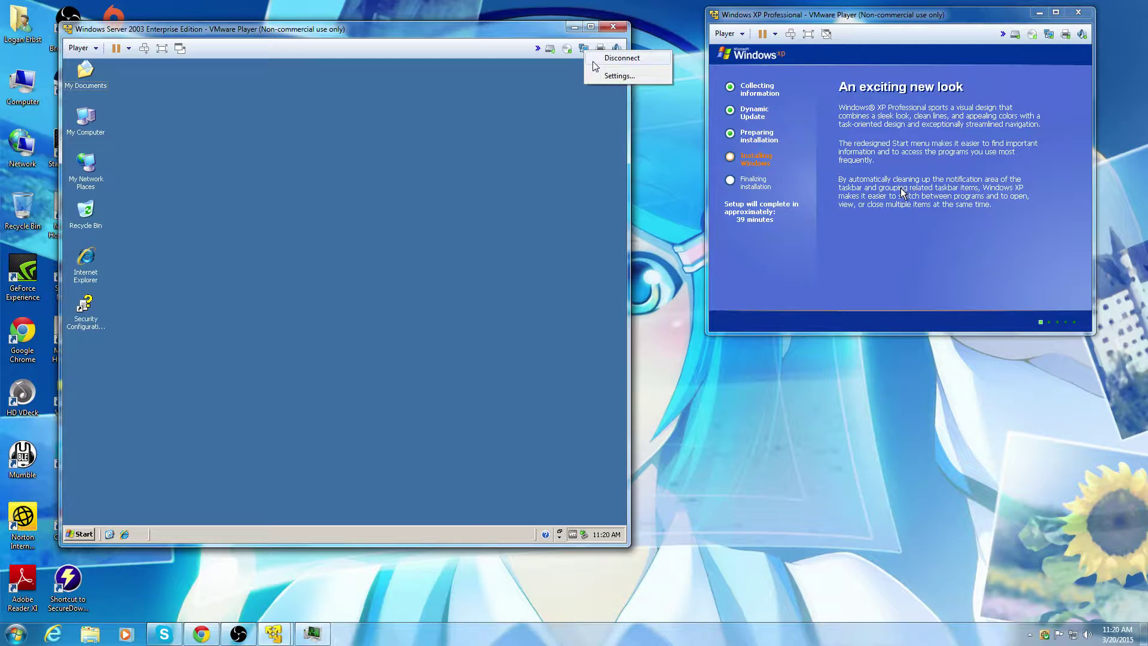
click(619, 58)
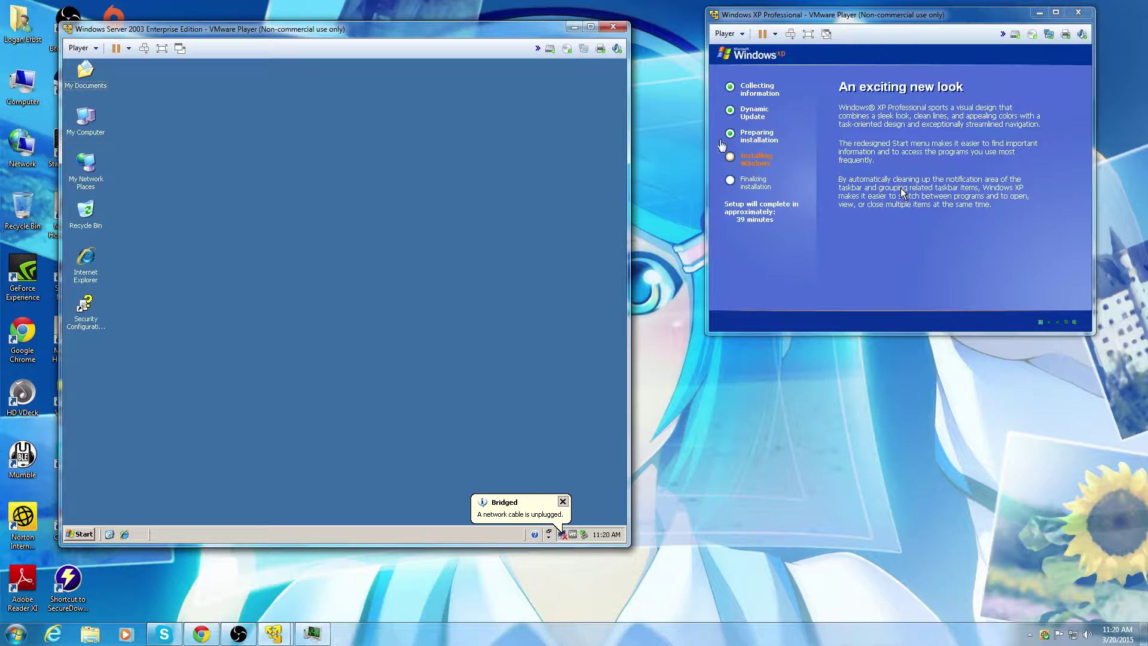
click(585, 50)
click(595, 60)
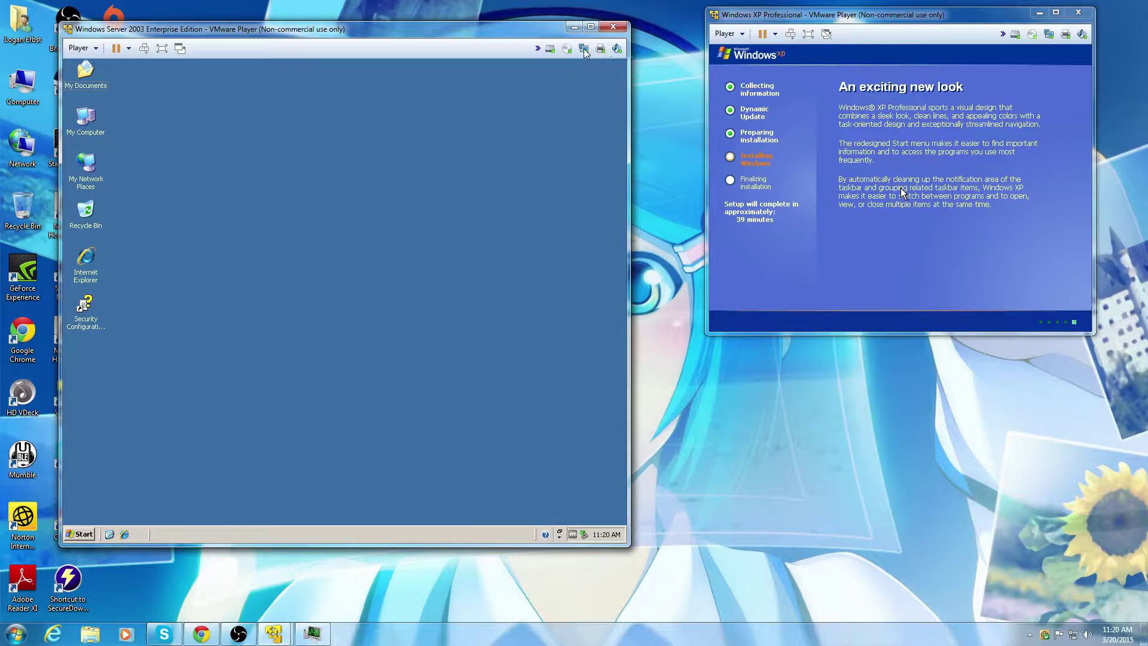
click(584, 50)
Step: Add a NAT network adapter in the Server 2003 VM's hardware settings and save them
click(616, 75)
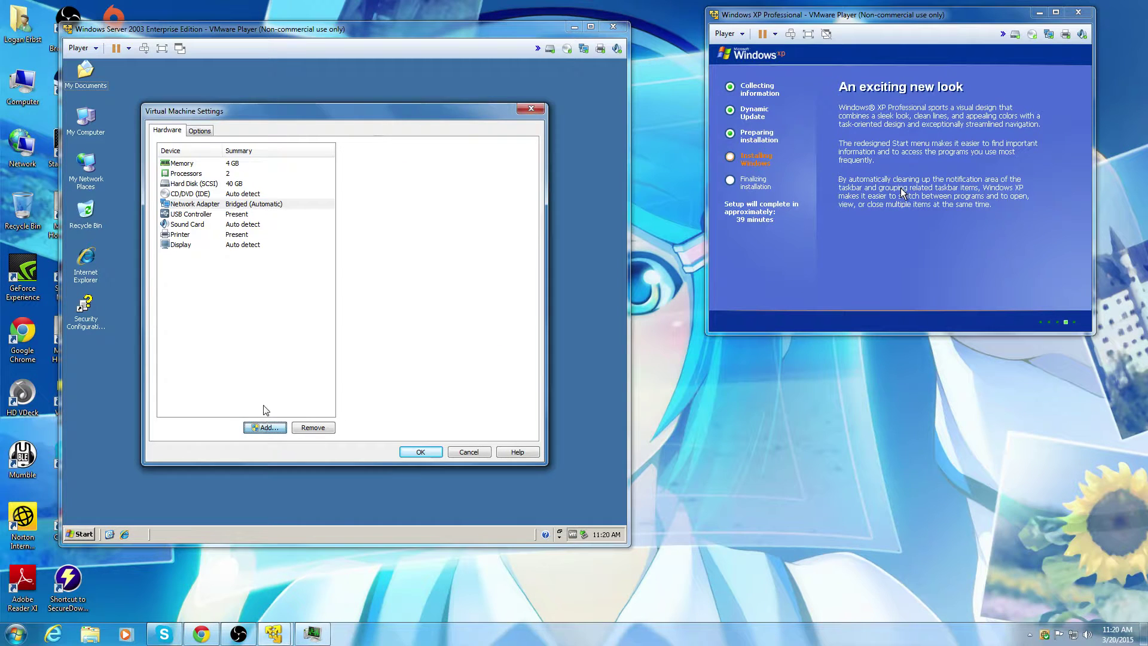
click(264, 427)
click(262, 277)
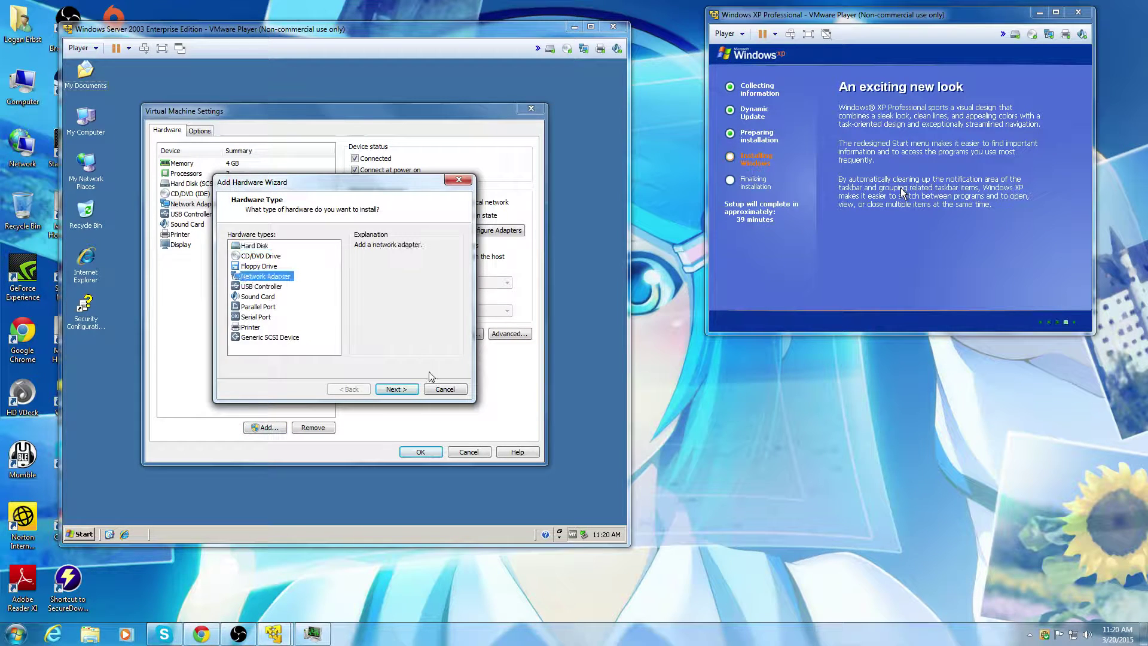
click(396, 389)
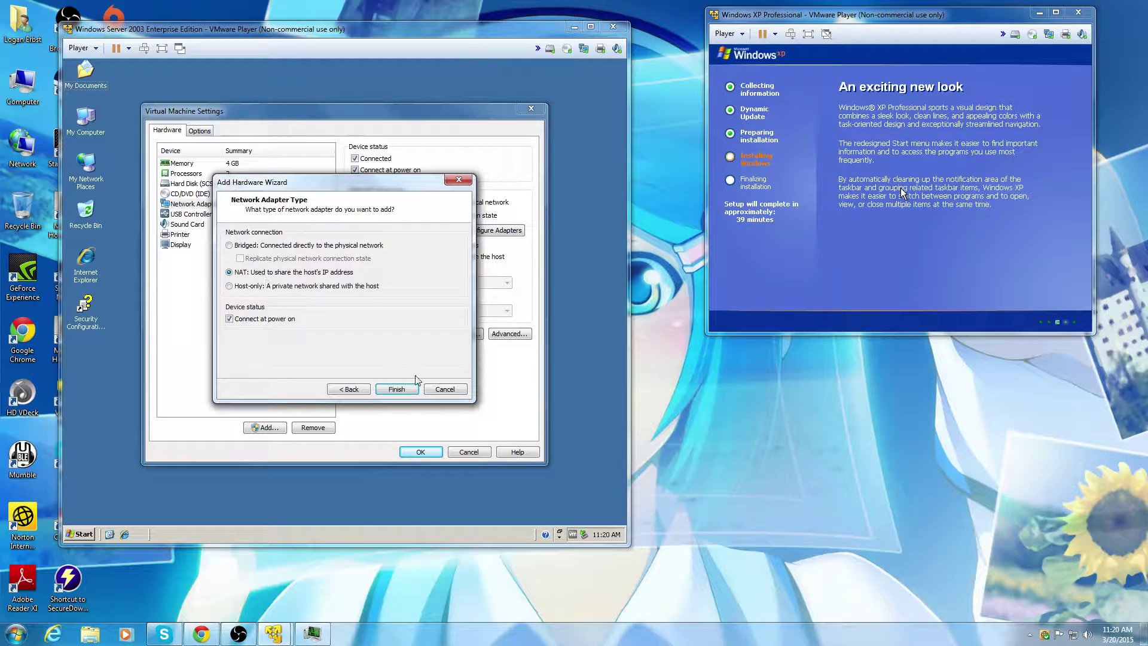
click(401, 389)
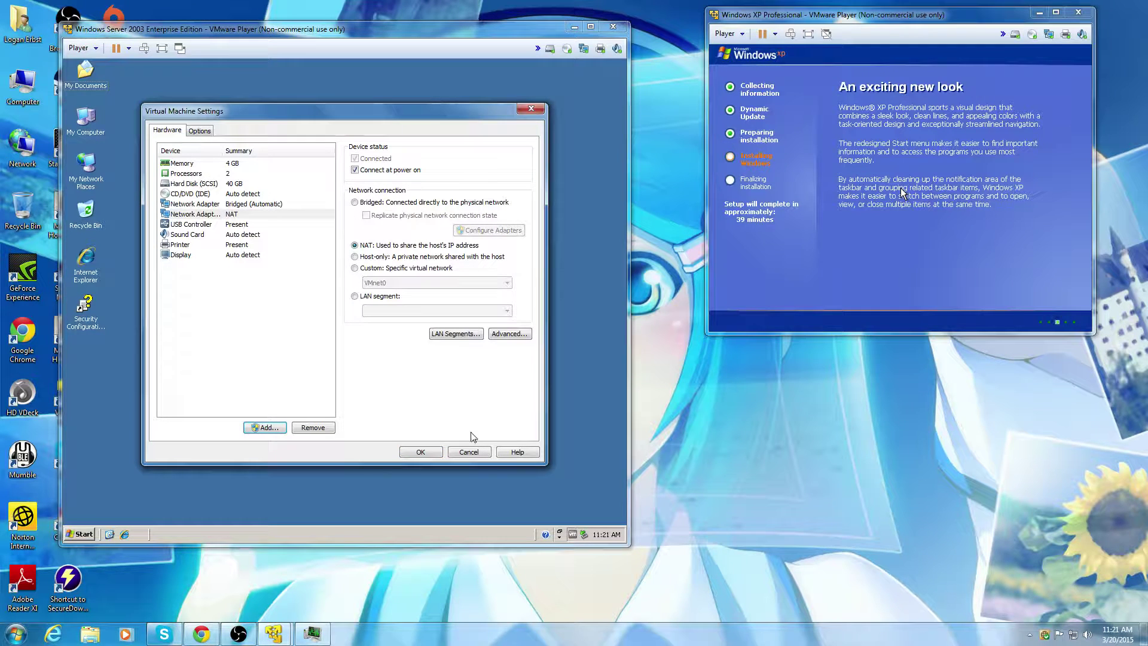
click(420, 453)
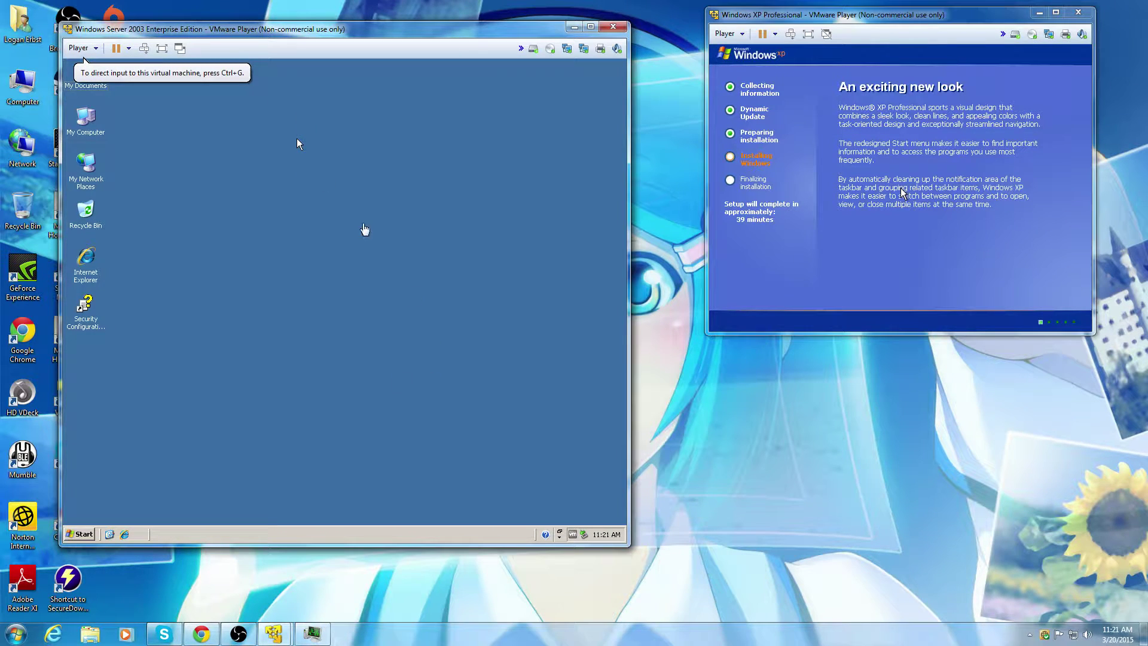
Step: In the server guest, check Network Connections for the NATTED connection, then launch Manage Your Server
click(296, 138)
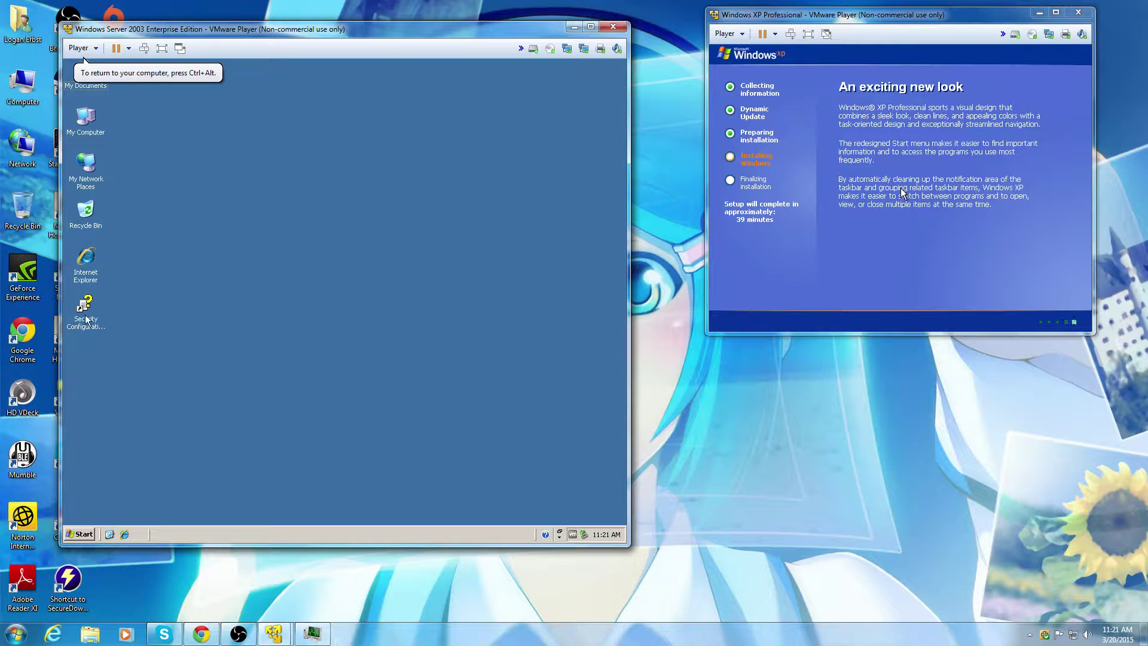
click(90, 535)
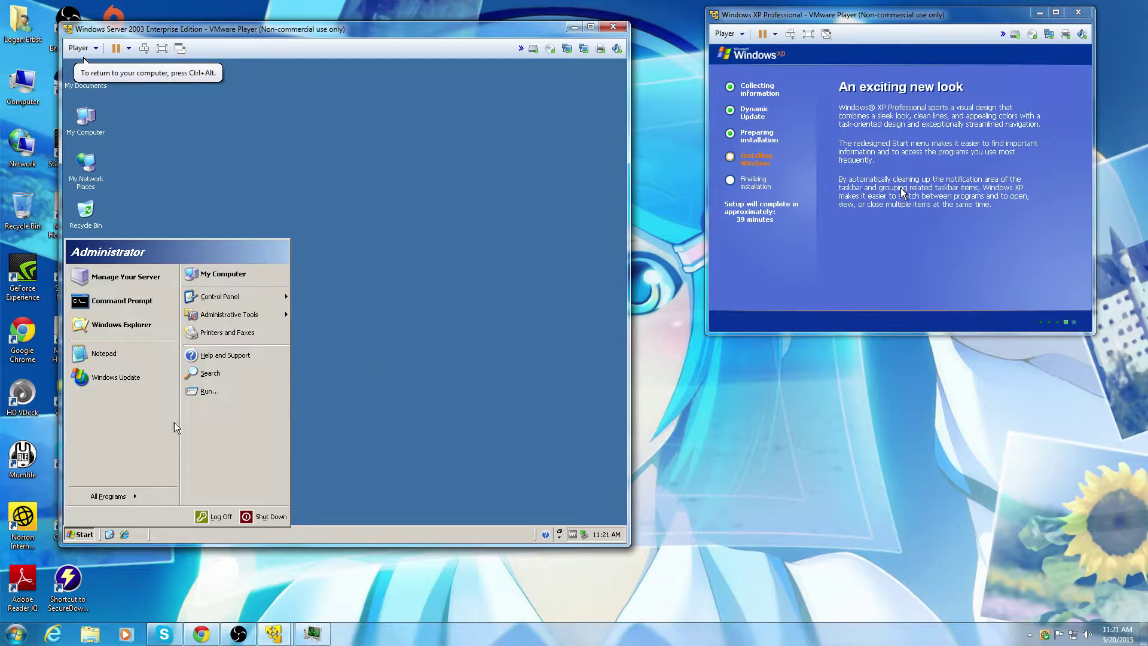
mouse_move(227, 301)
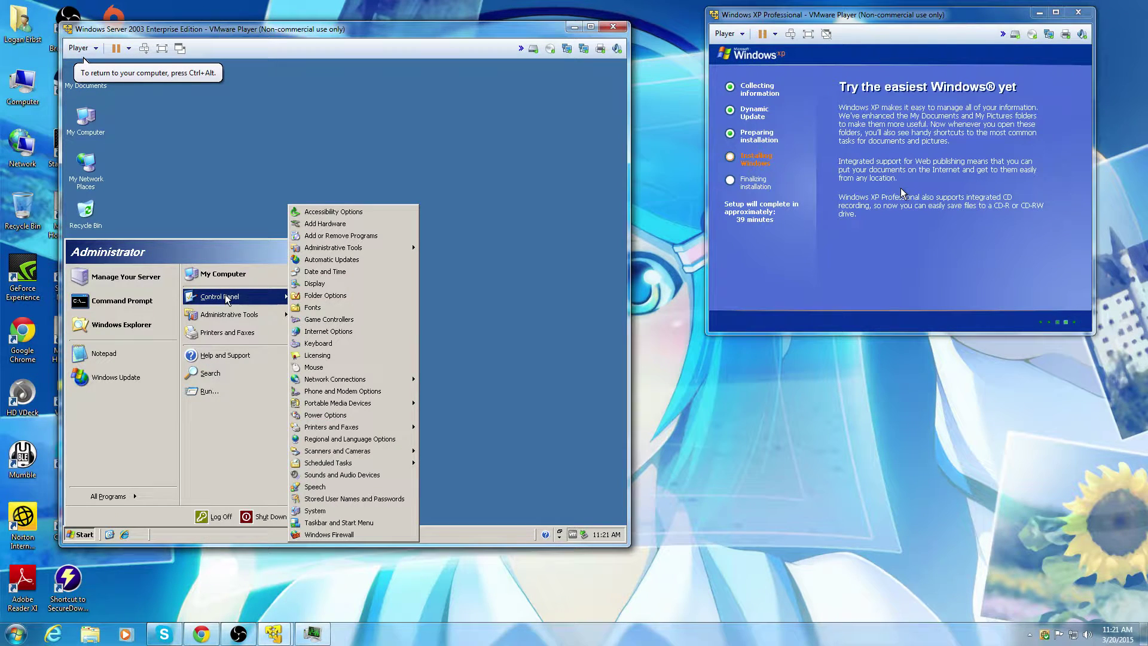
mouse_move(338, 383)
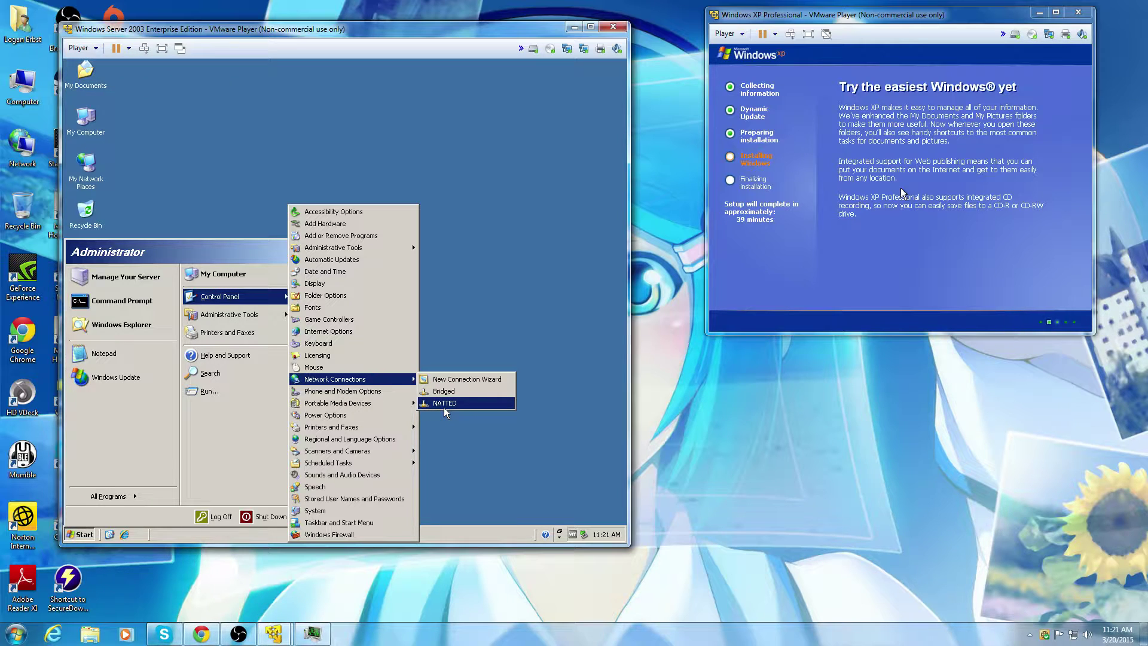
click(464, 307)
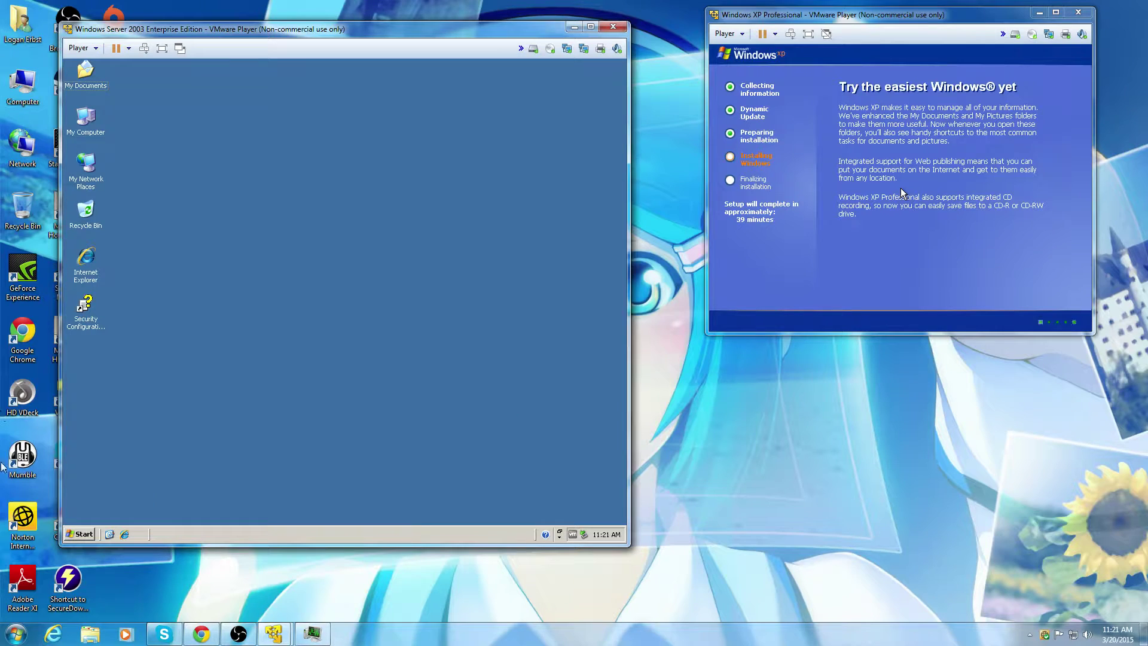
click(81, 533)
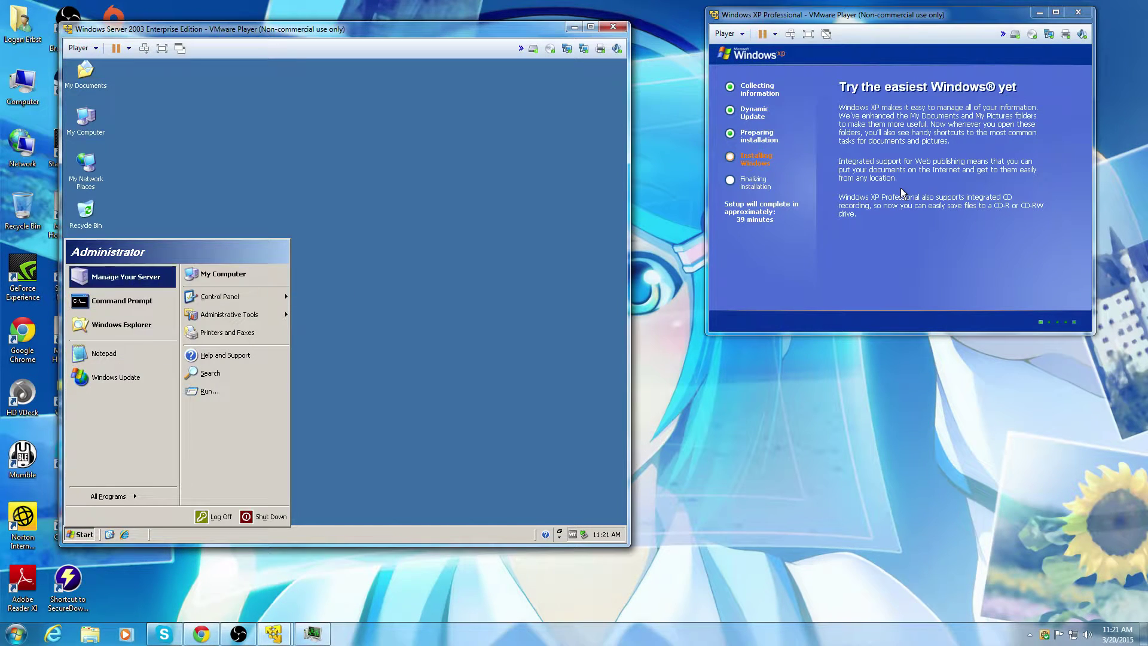
click(111, 279)
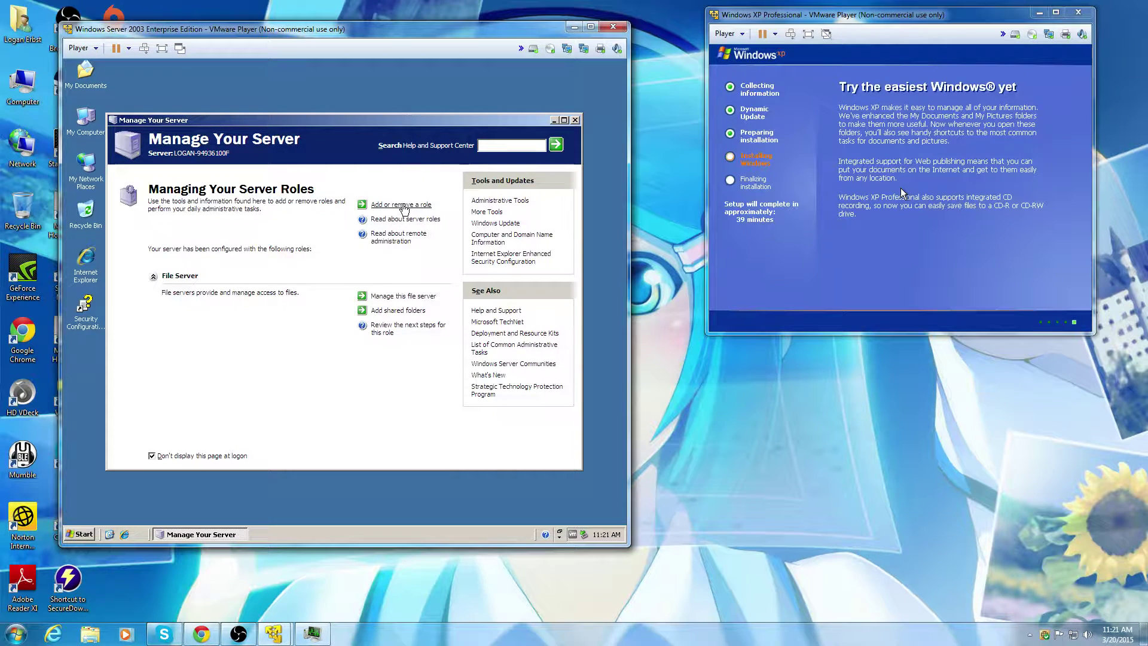
Step: Start the Add or remove a role wizard with Typical configuration for a first server
click(404, 206)
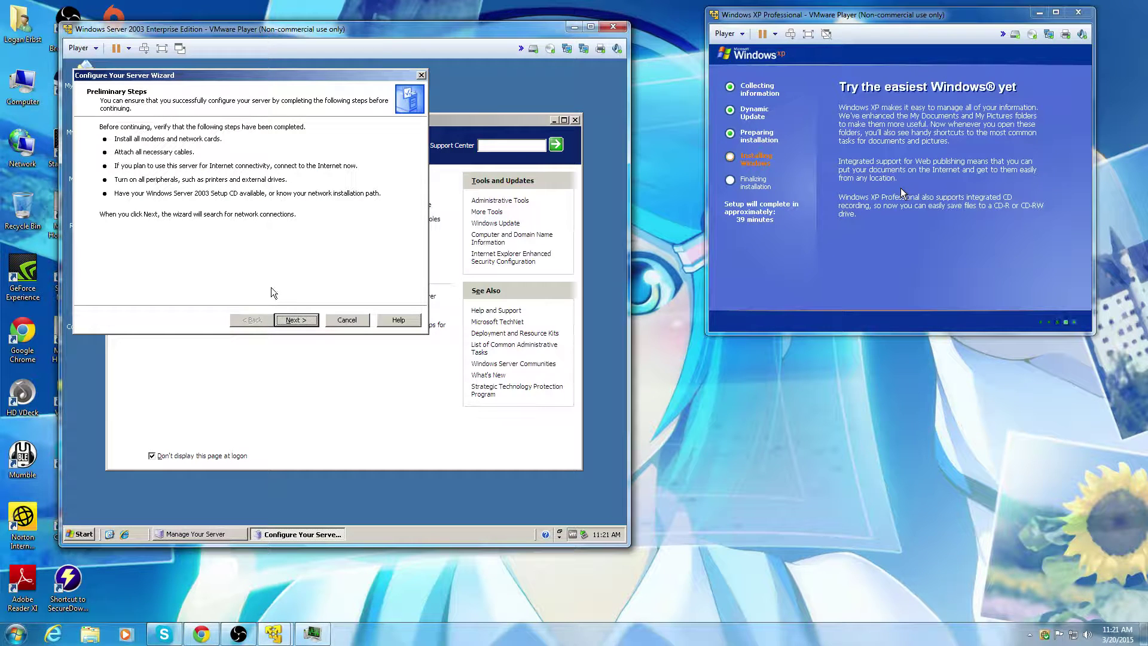
click(292, 318)
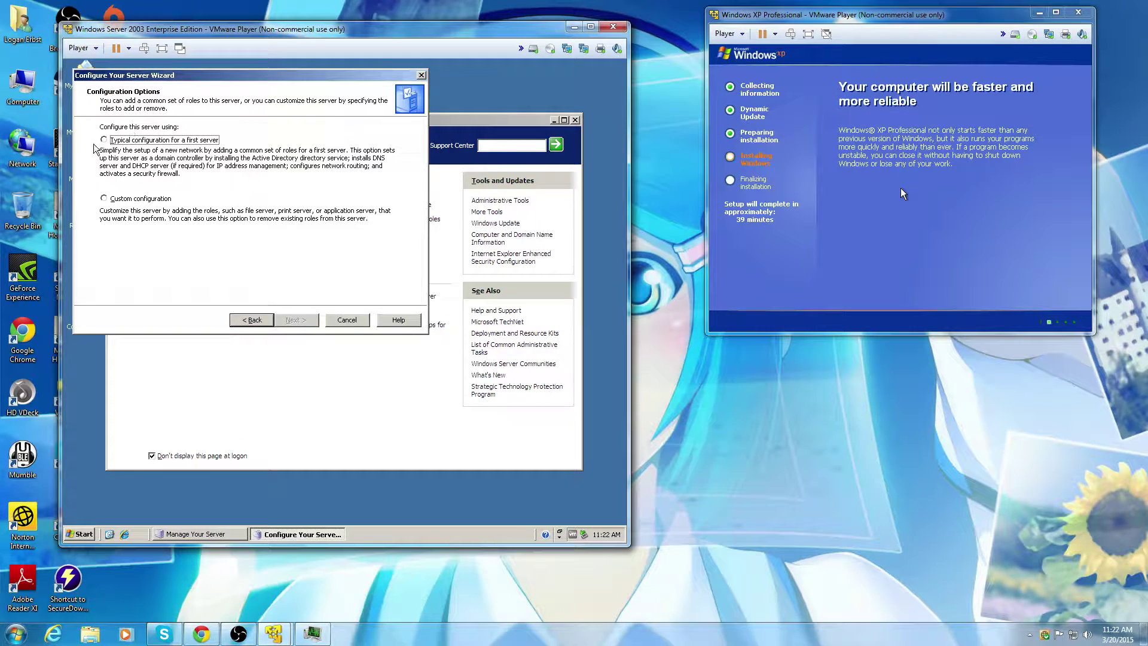
click(165, 141)
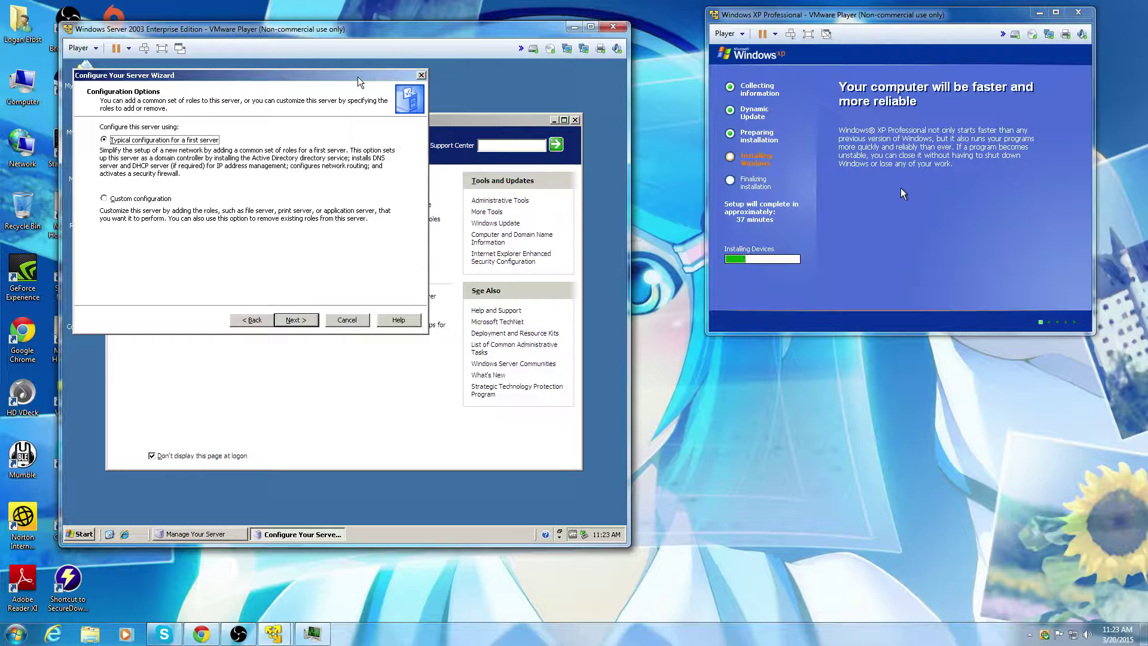
click(296, 320)
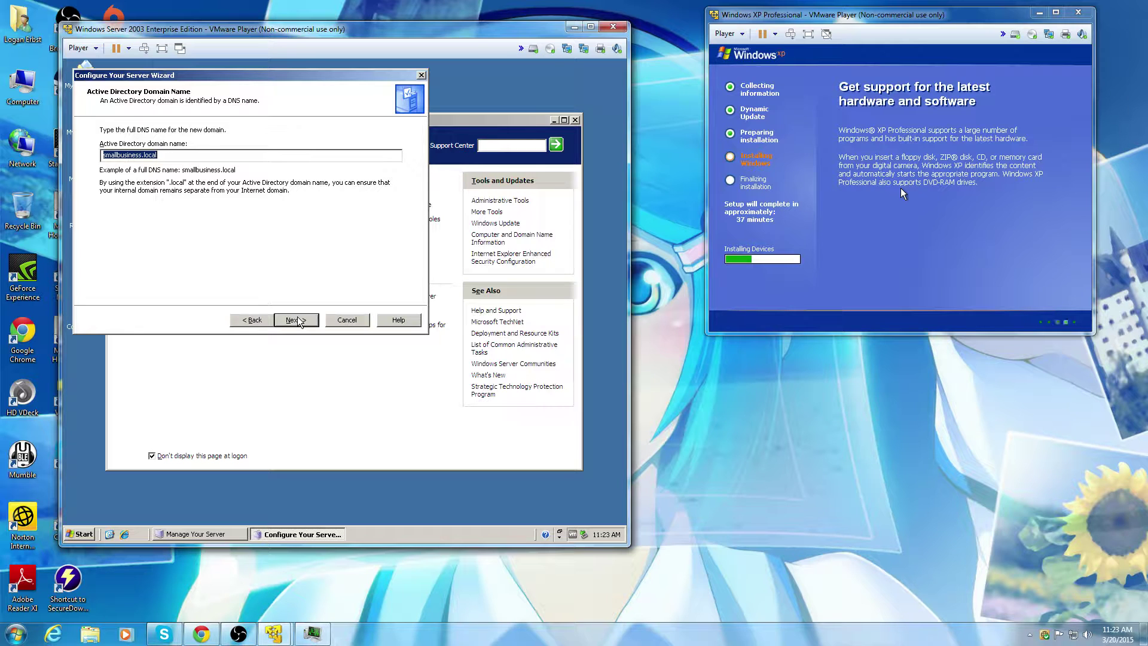
Step: Replace the suggested smallbusiness.local domain name with vm, continue, then bring up YouTube analytics
key(BackSpace)
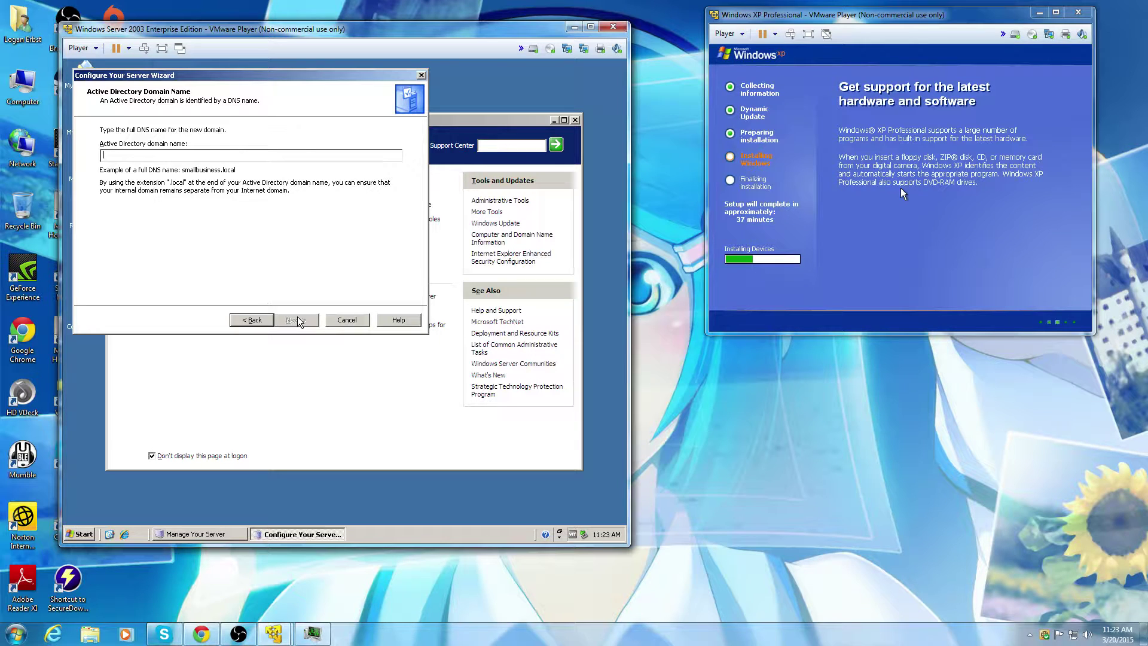
text(mv)
key(BackSpace)
key(BackSpace)
text(vm)
click(303, 323)
click(200, 635)
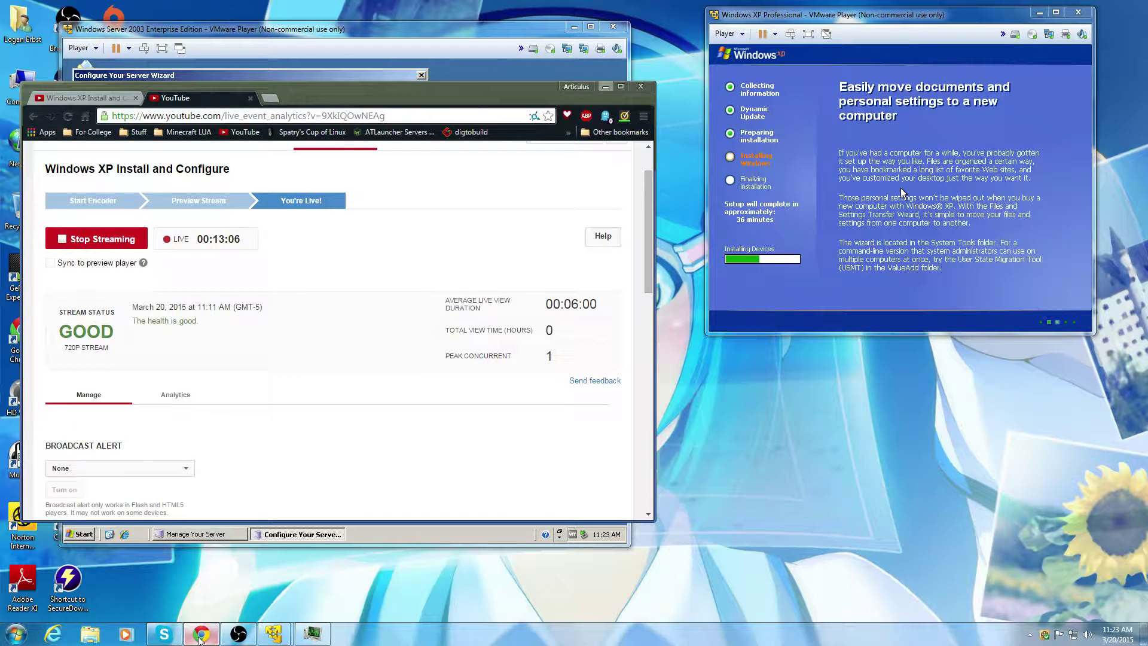
Step: Look over the live stream's watch page and analytics tabs, then minimize Chrome
click(200, 636)
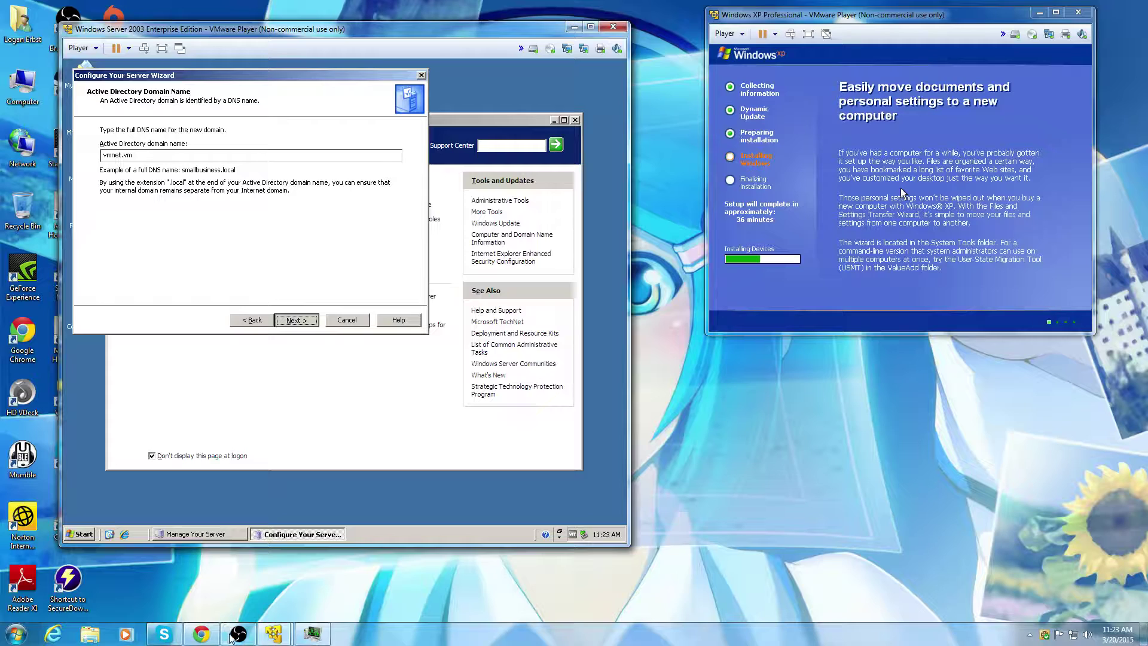
click(200, 635)
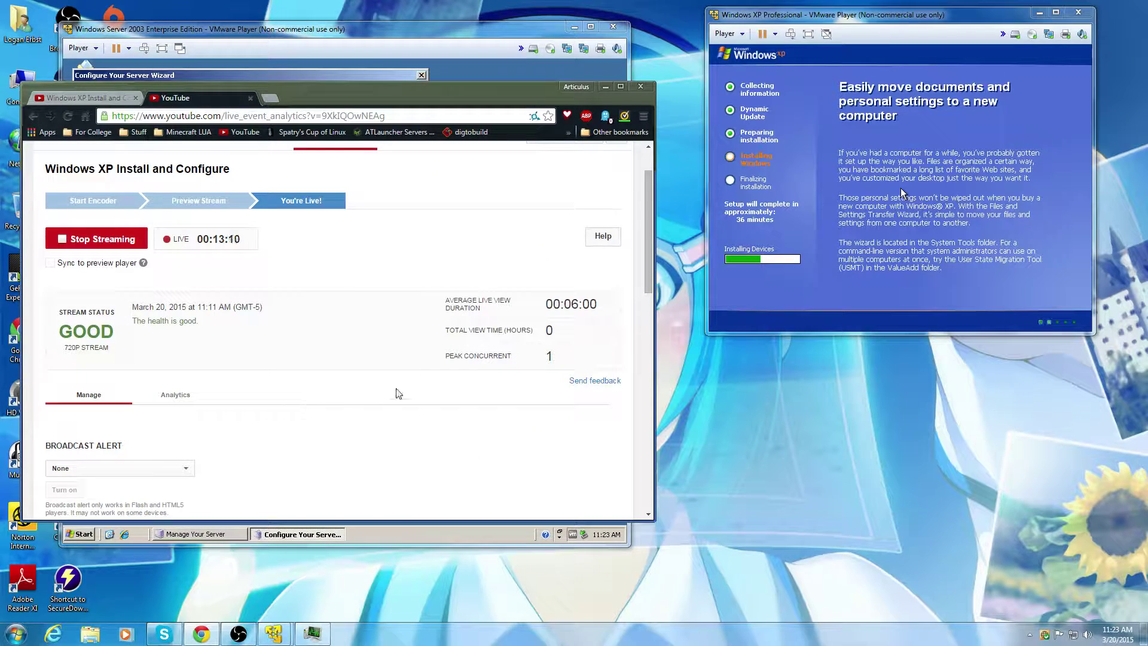
click(74, 96)
scroll(328, 462, down, 4)
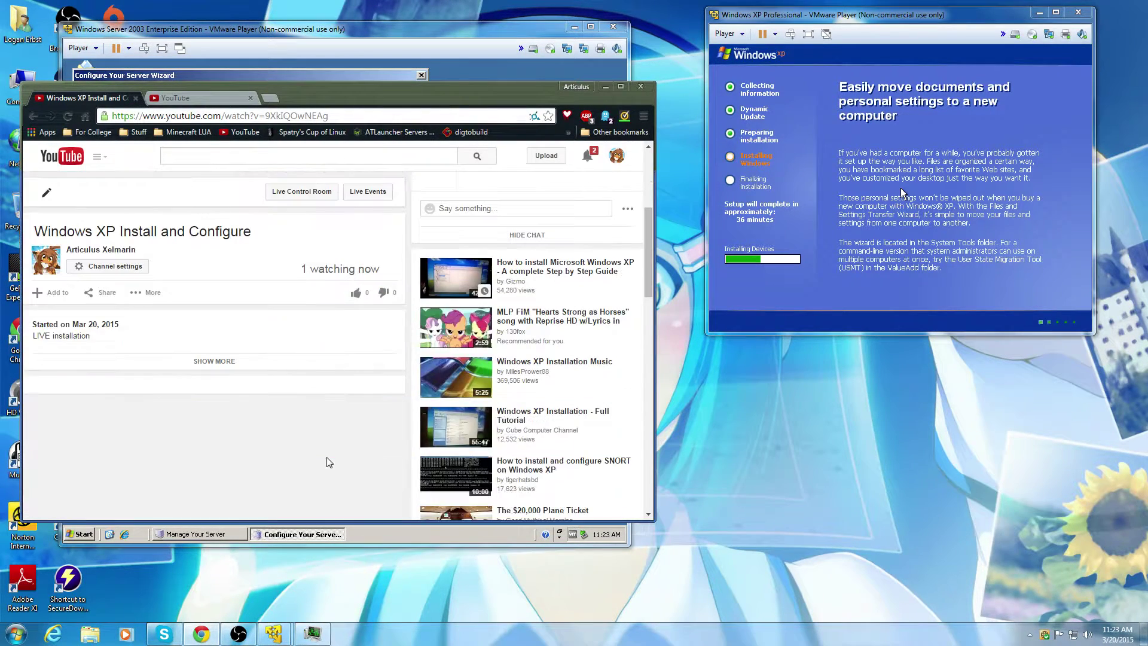
scroll(156, 293, up, 4)
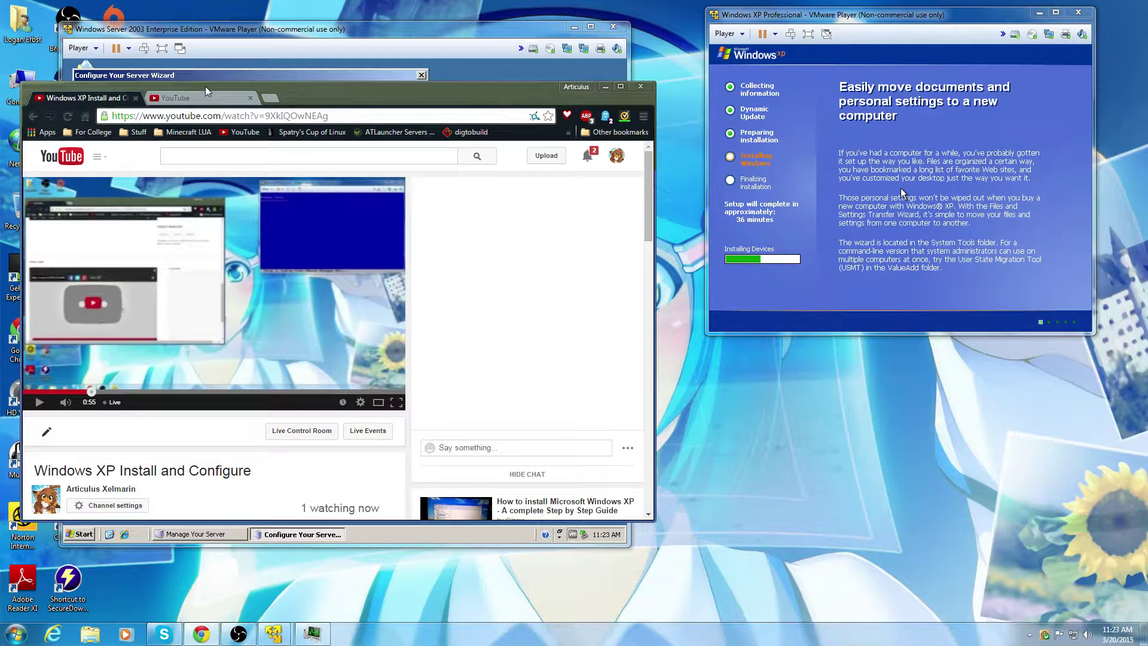
click(198, 97)
click(606, 87)
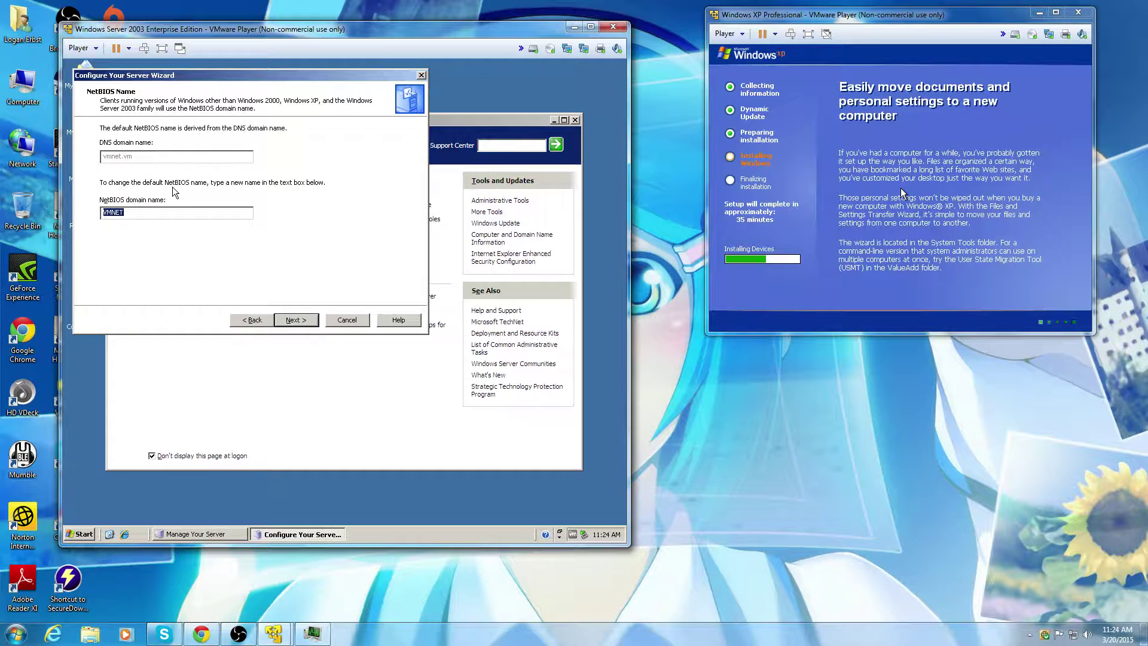
Step: Accept the VMNET NetBIOS name, the summary and the restart warning to start installing roles
click(304, 320)
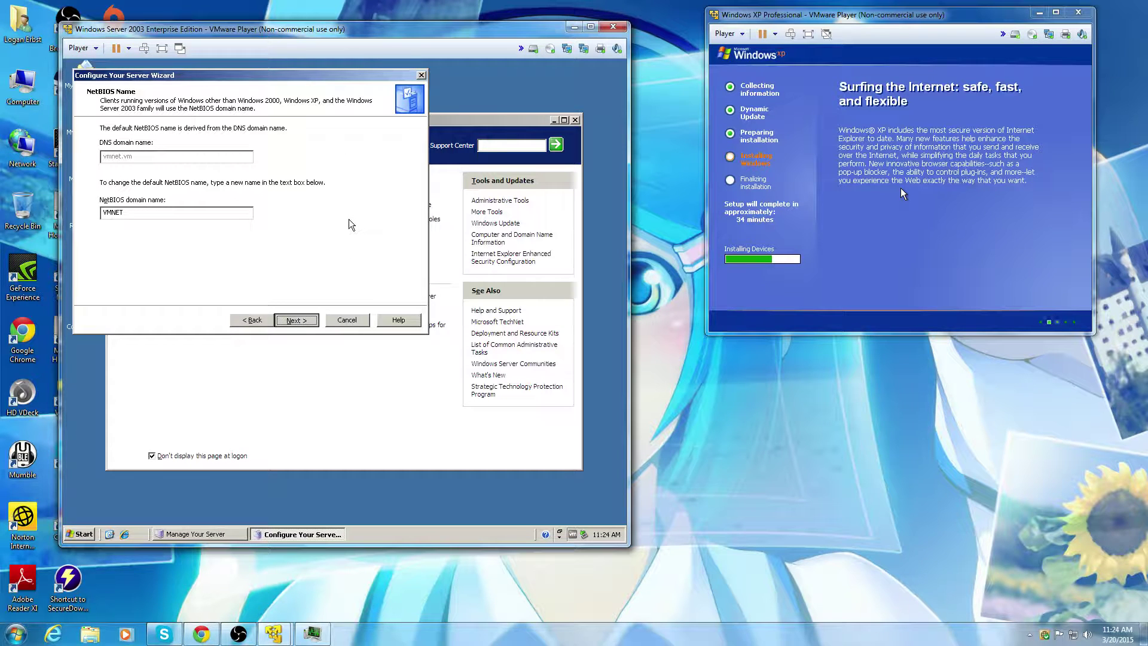
key(Return)
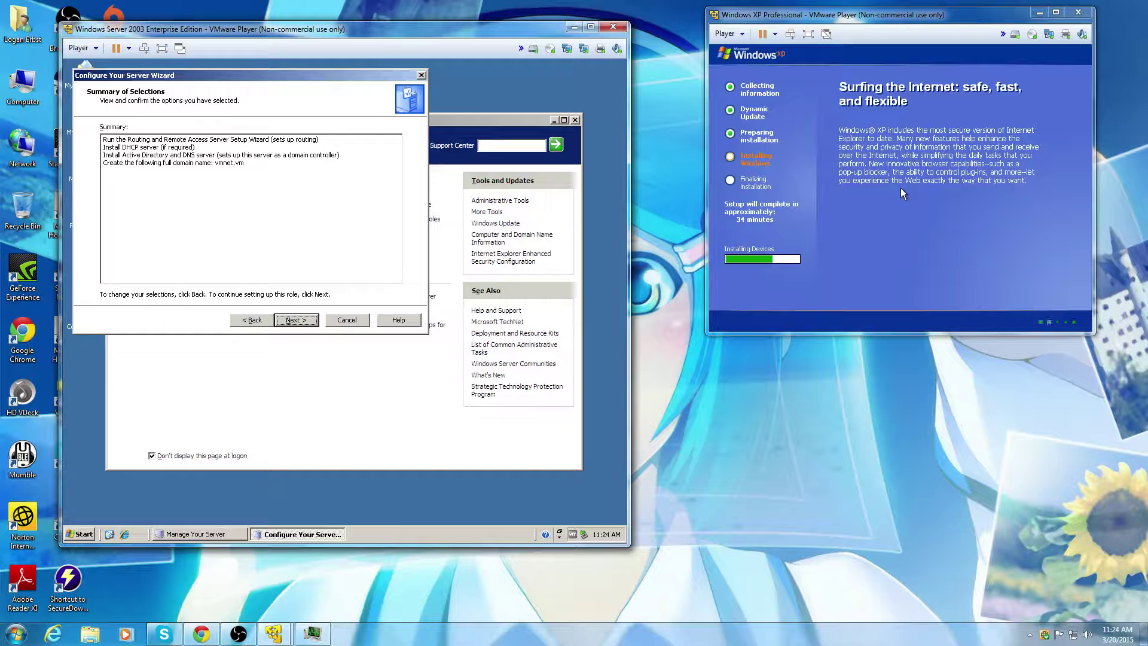
click(296, 321)
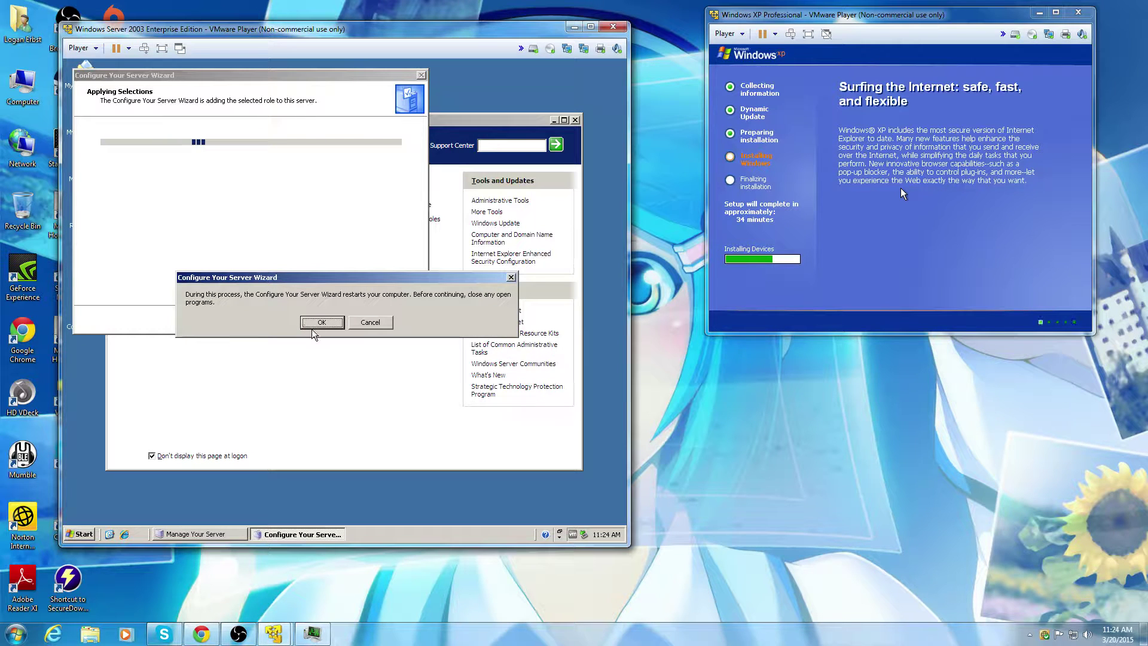
click(313, 327)
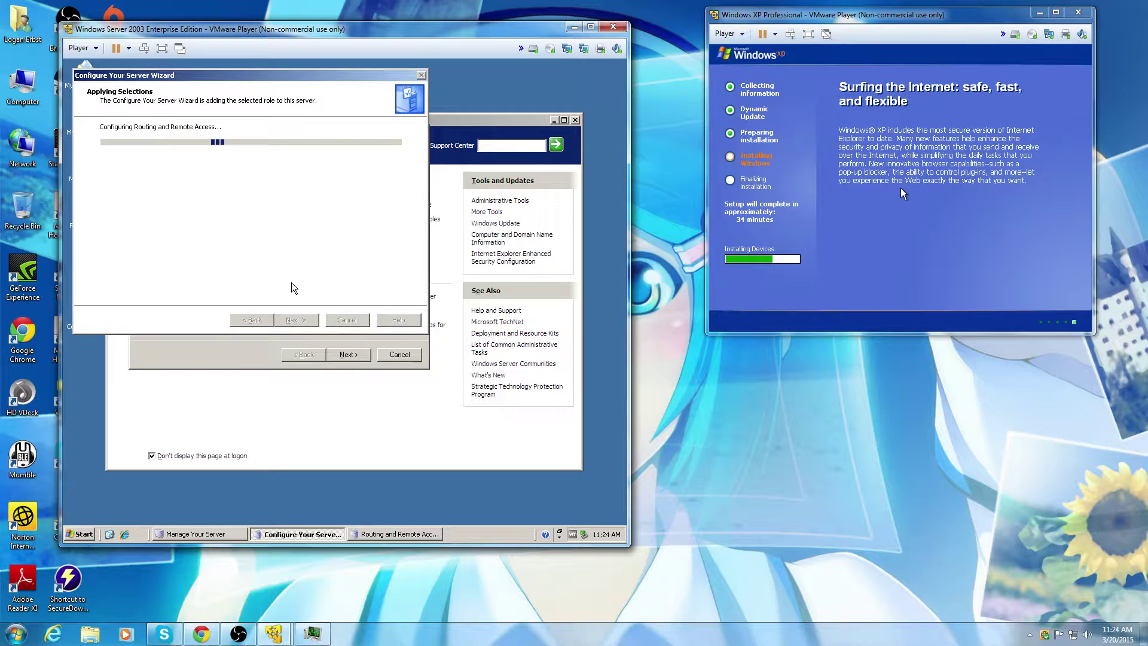
click(217, 360)
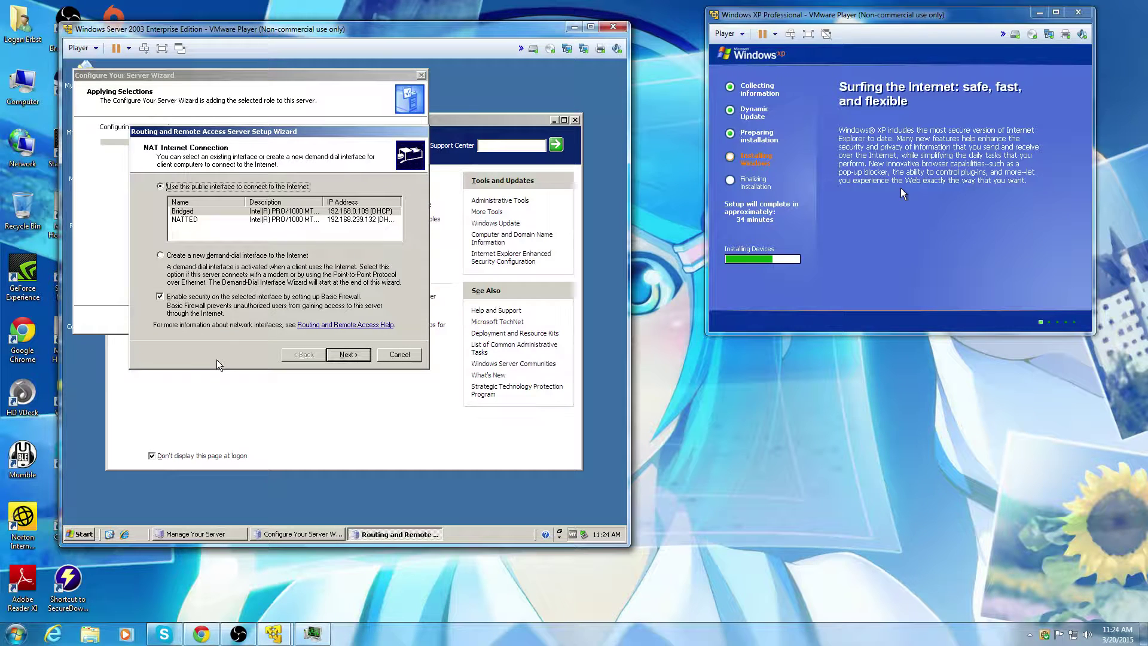
Step: Use the Bridged interface as the NAT internet connection and finish Routing and Remote Access setup
click(202, 213)
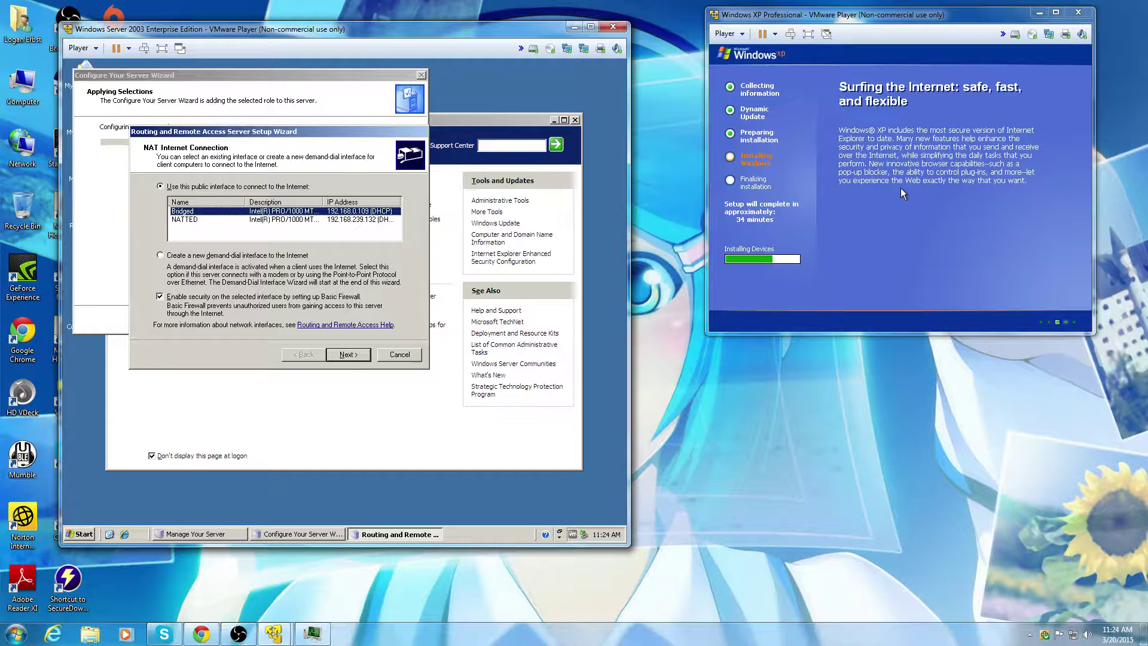
click(349, 356)
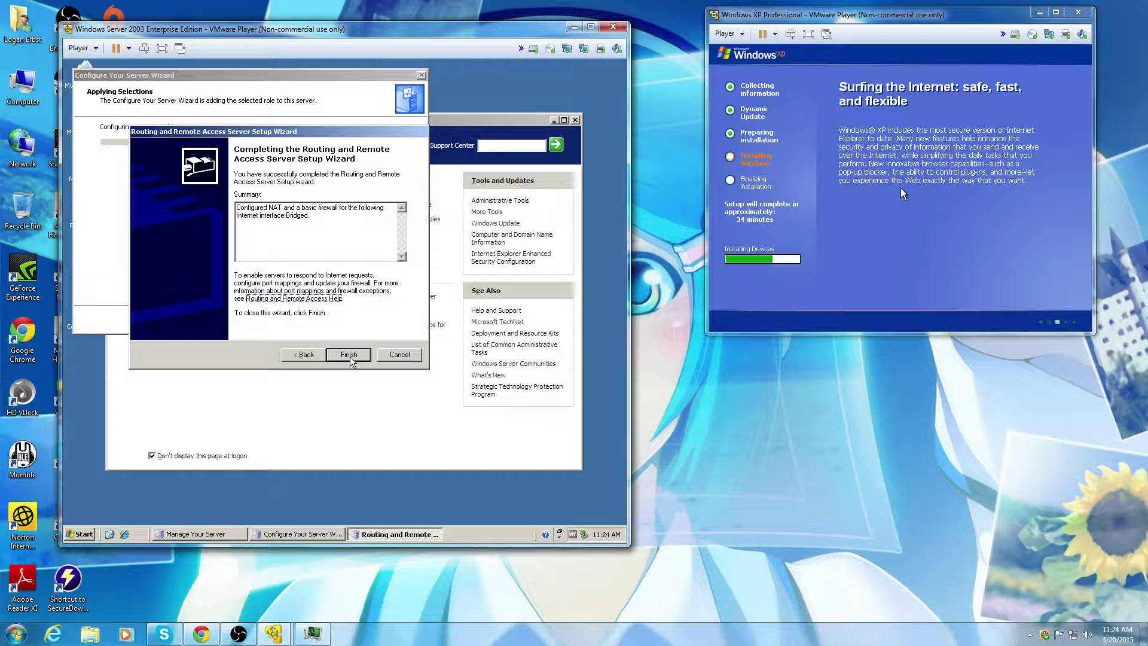
click(350, 357)
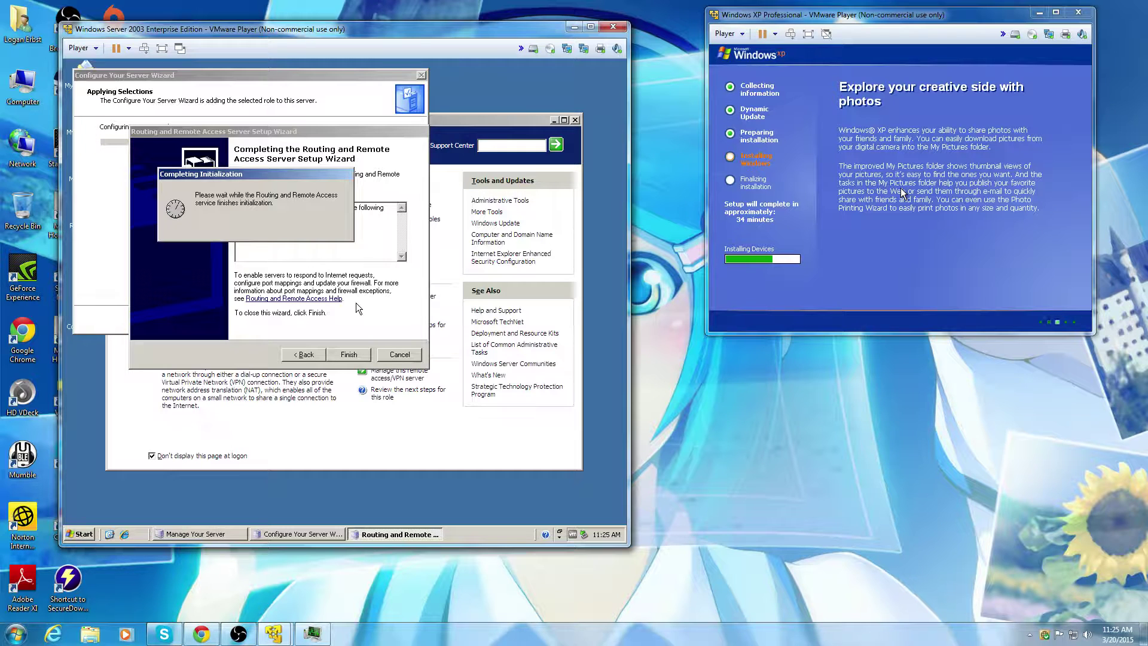
key(Return)
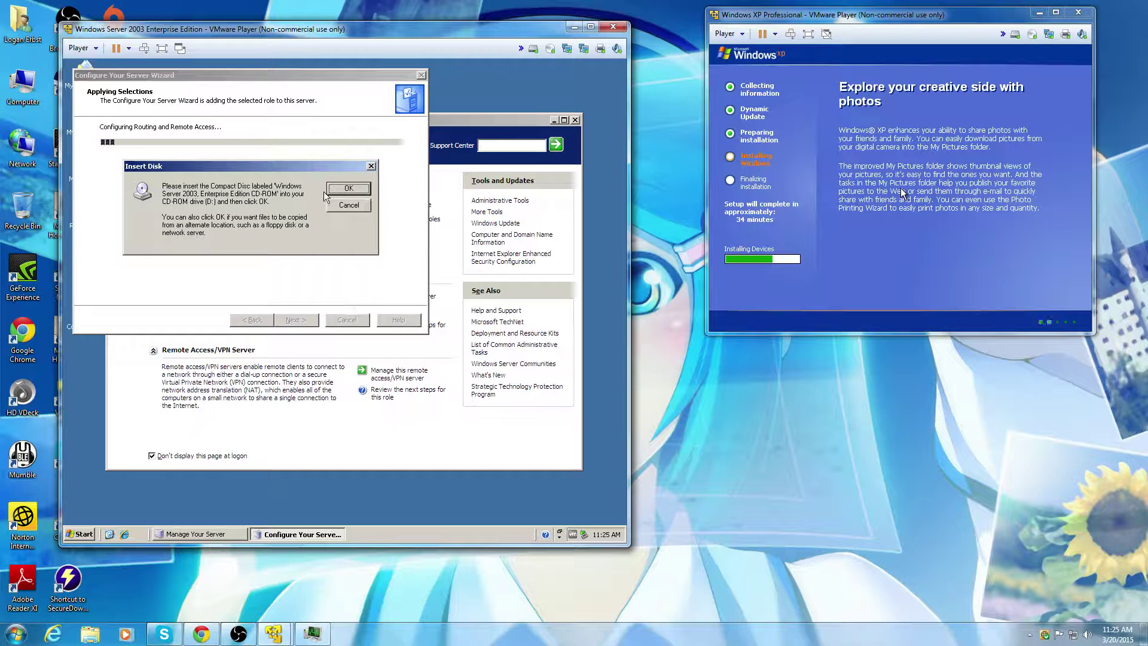
Step: Attach the Windows 2003 Server ISO from Documents\ISOs to the CD drive and confirm the disc prompt
click(550, 53)
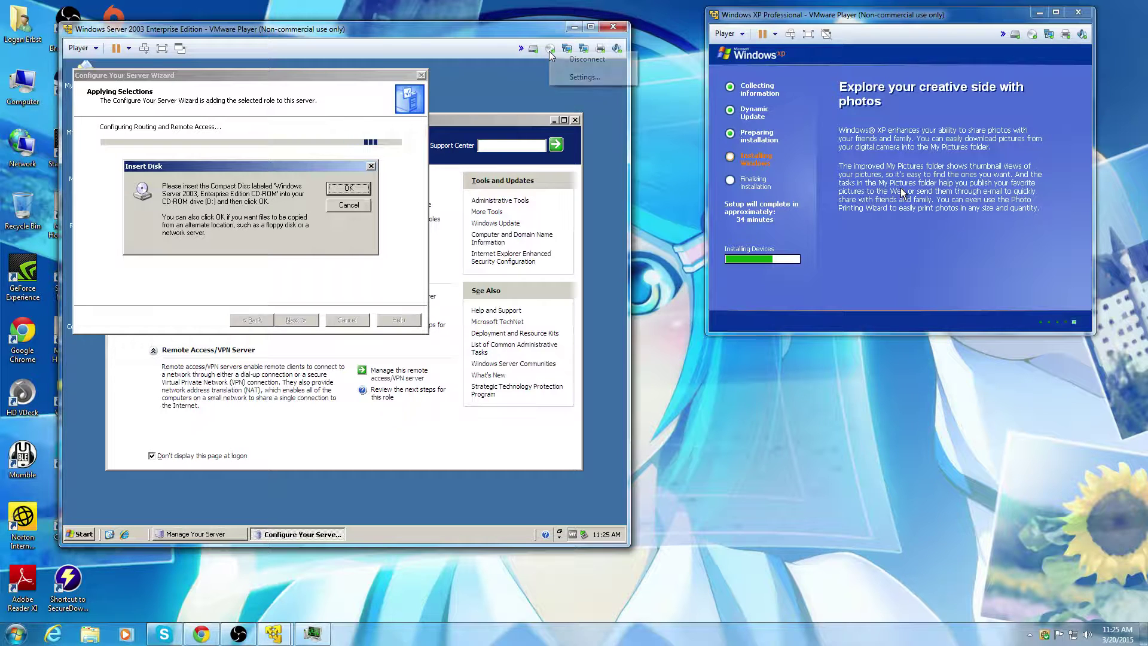
click(568, 78)
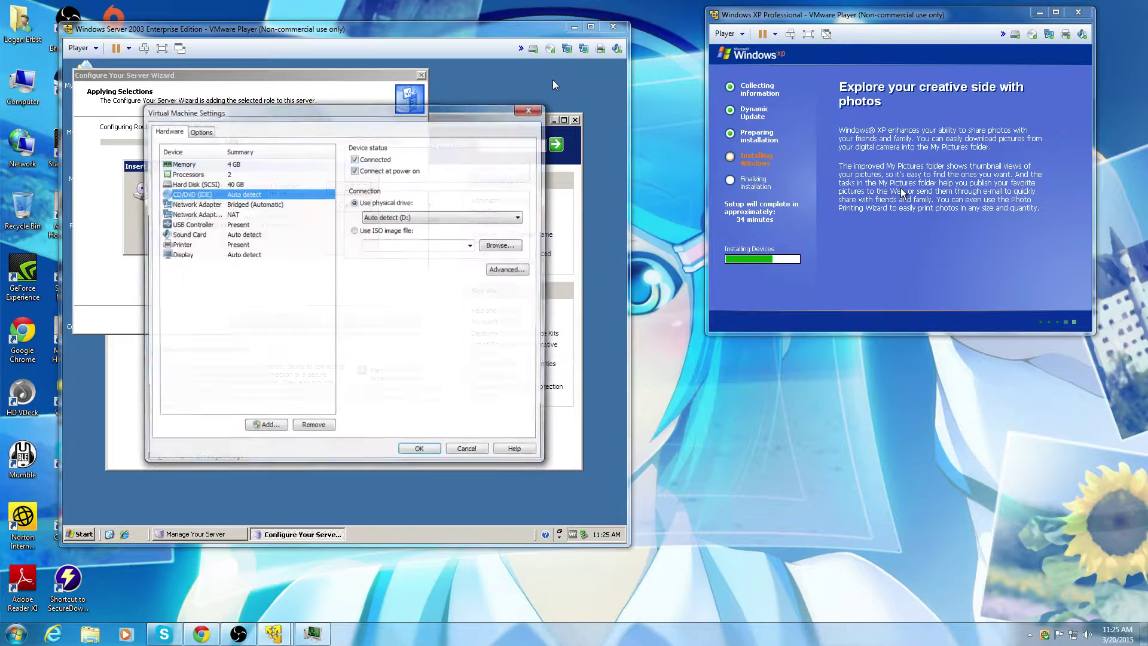
click(402, 234)
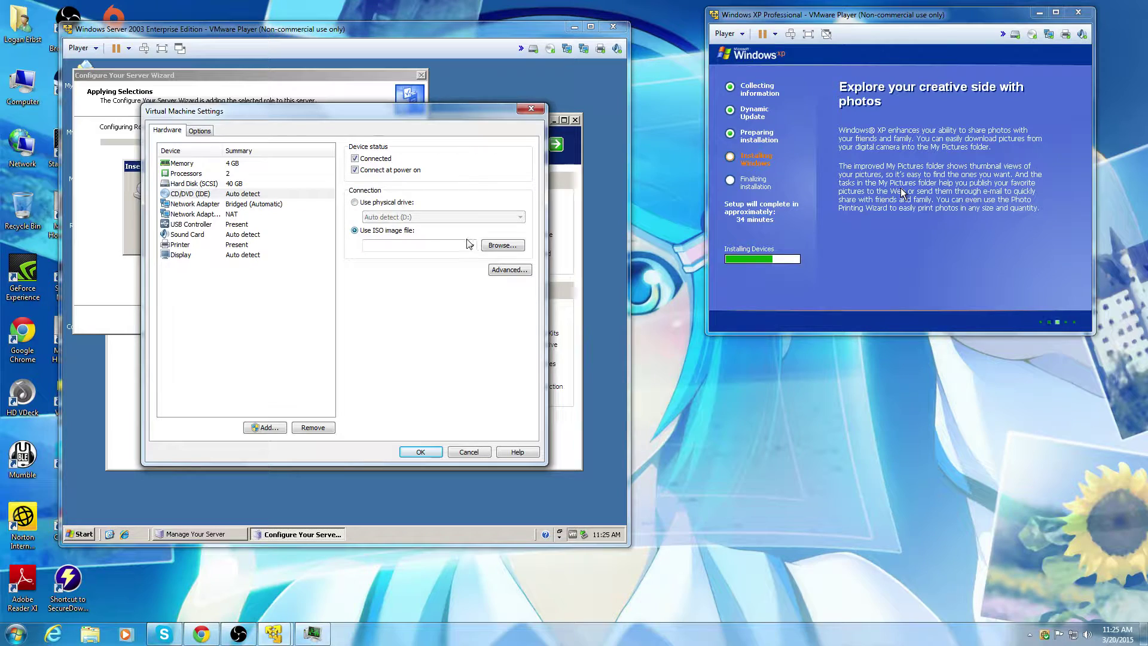
click(502, 245)
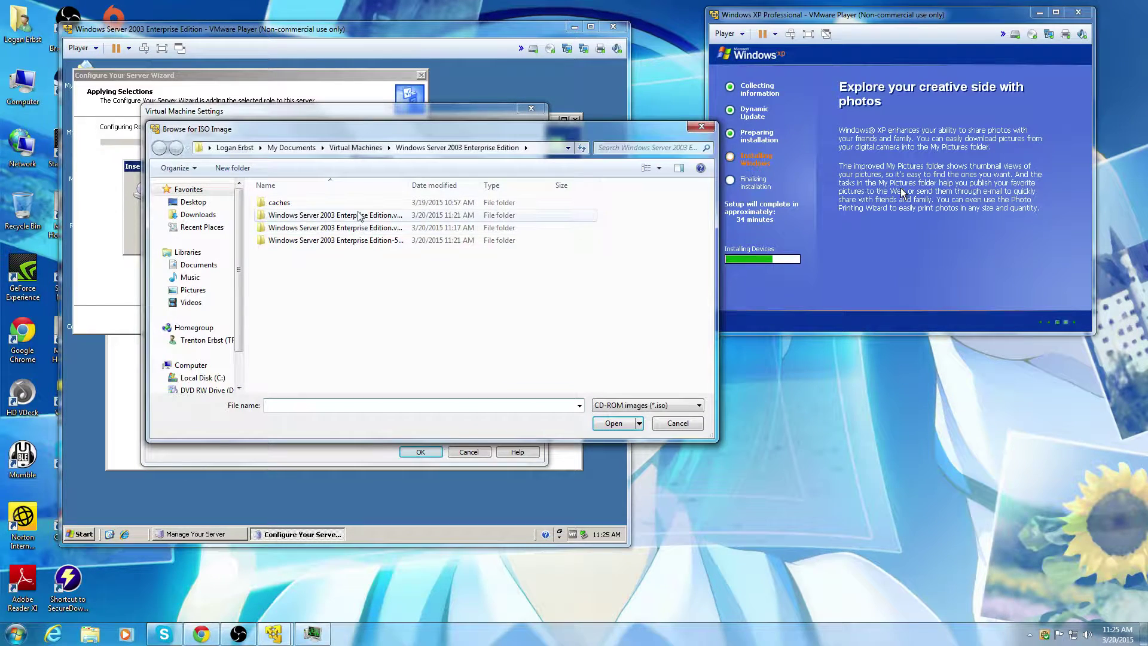
click(291, 147)
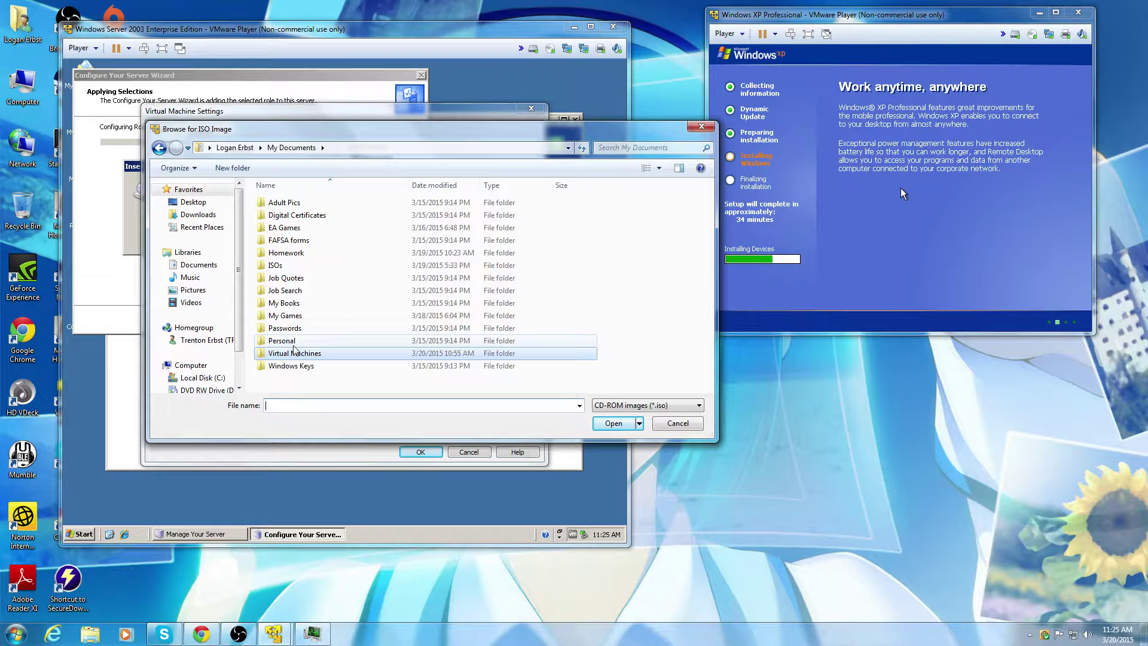
click(198, 264)
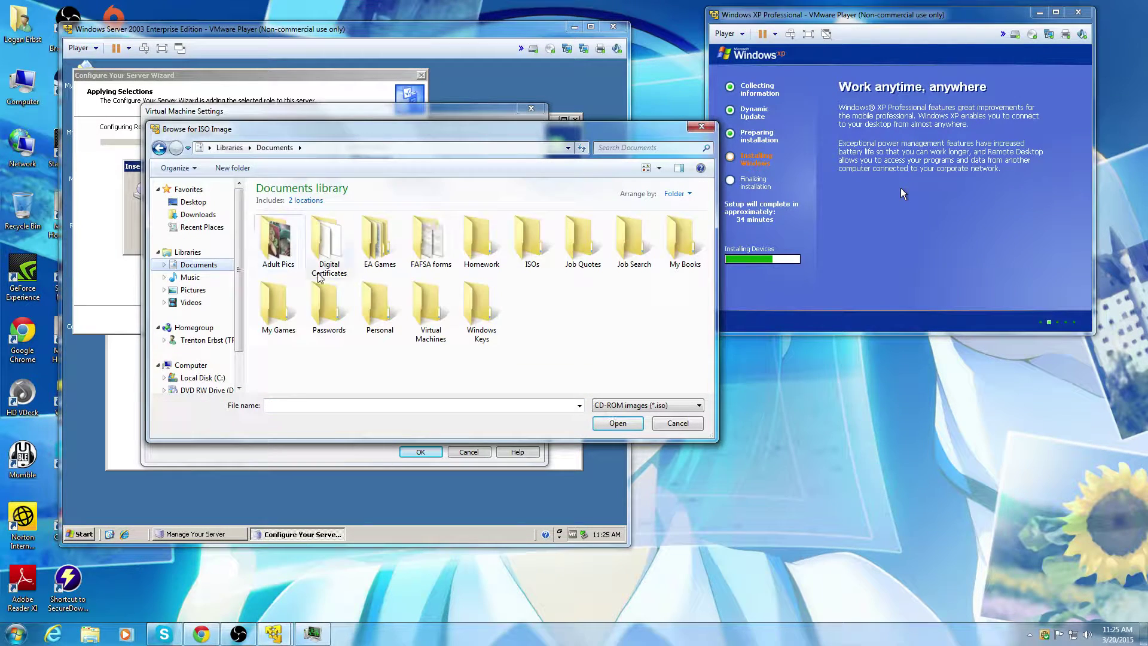
double_click(525, 245)
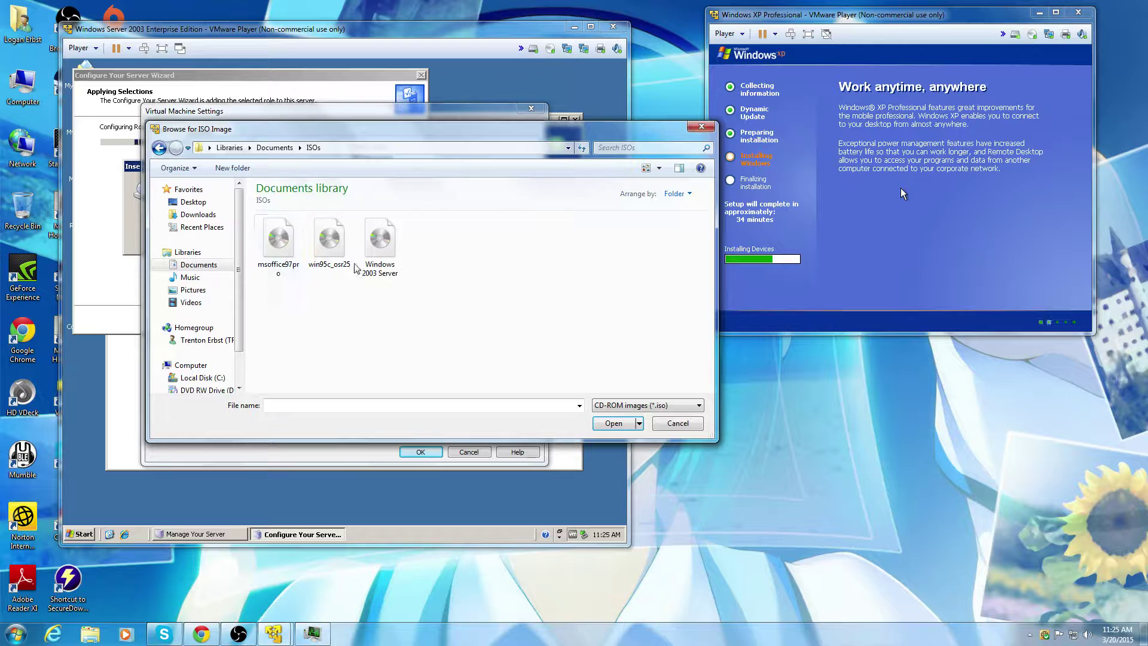
click(383, 246)
click(613, 423)
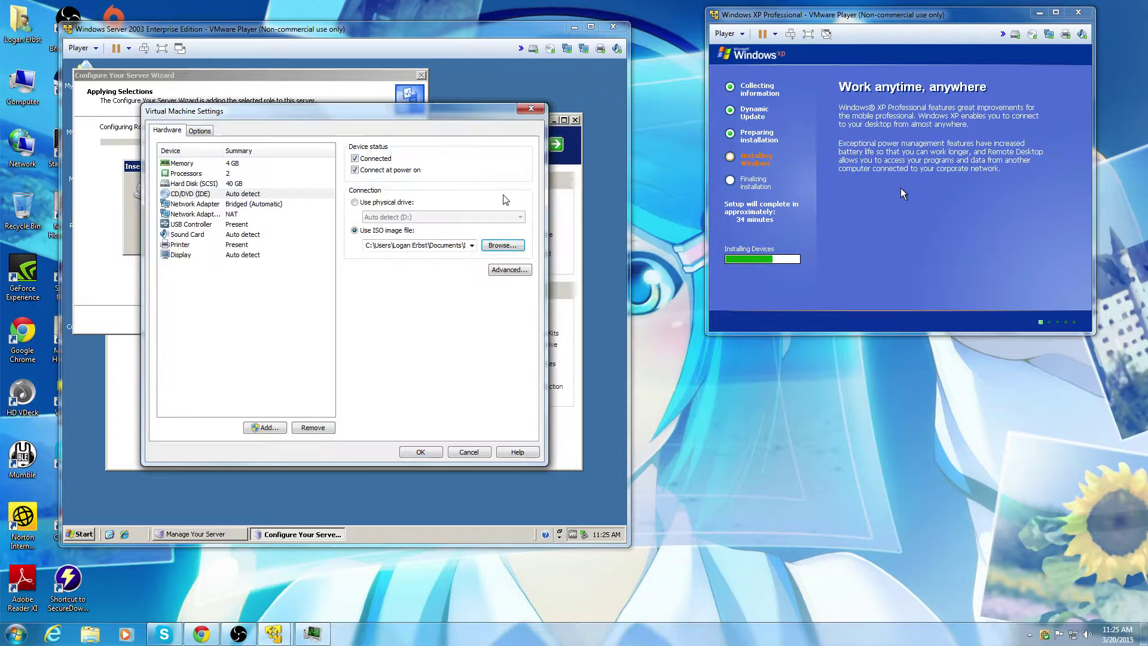
click(423, 451)
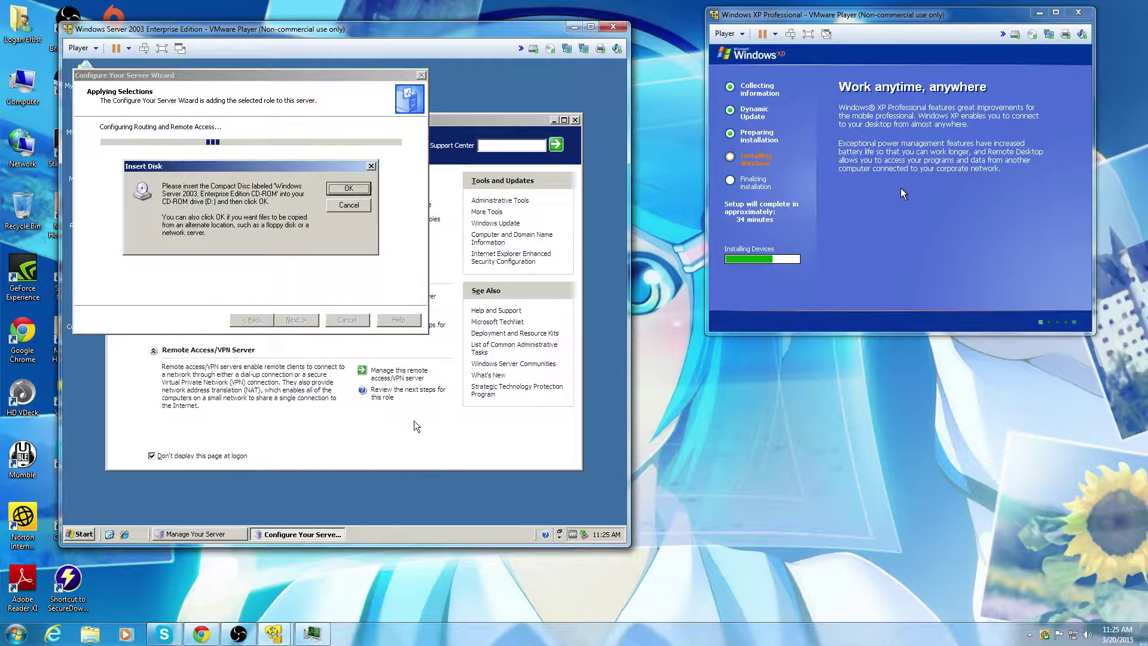
click(357, 189)
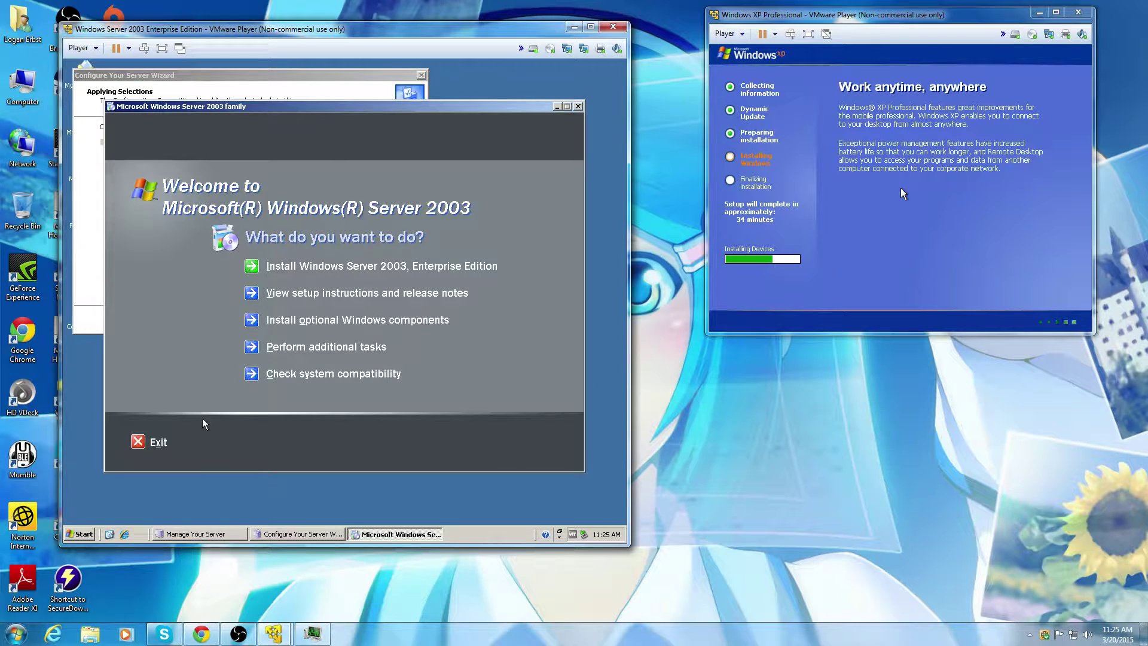
click(139, 442)
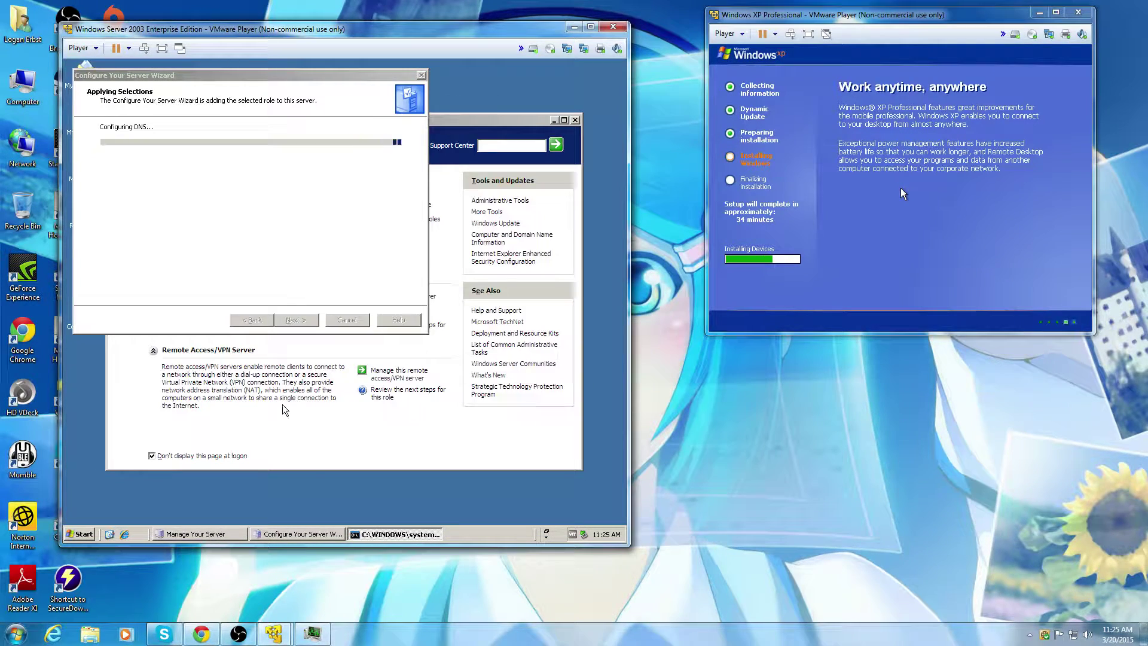
Step: Follow the DNS configuration and DHCP Server file copying in the guest, then switch to Chrome
click(211, 536)
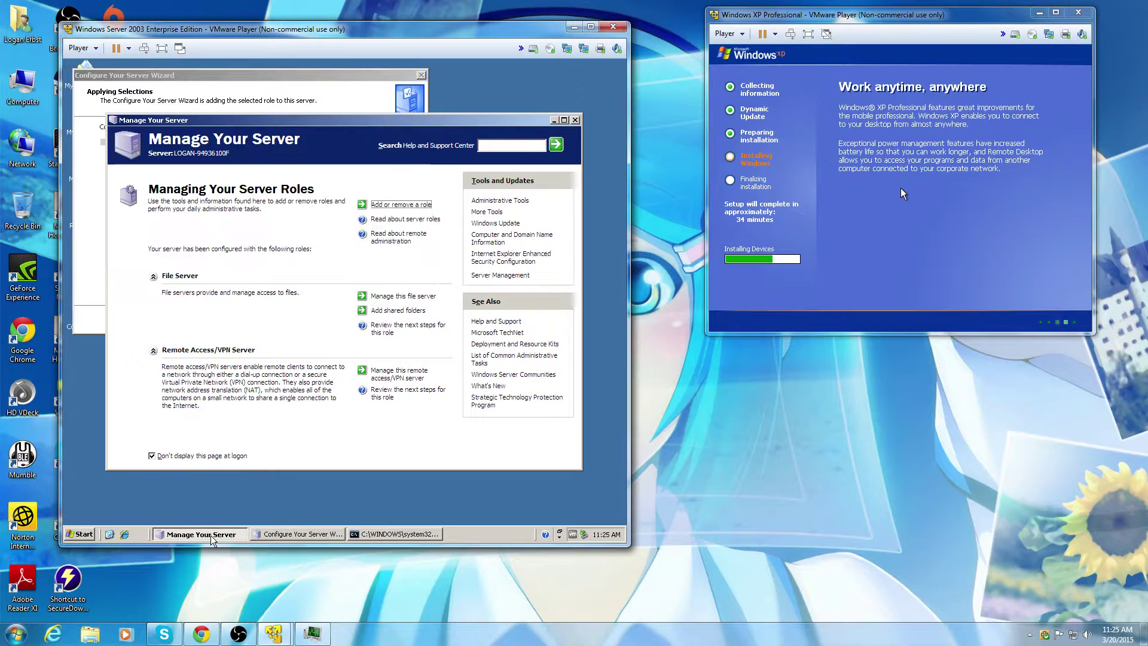
click(263, 535)
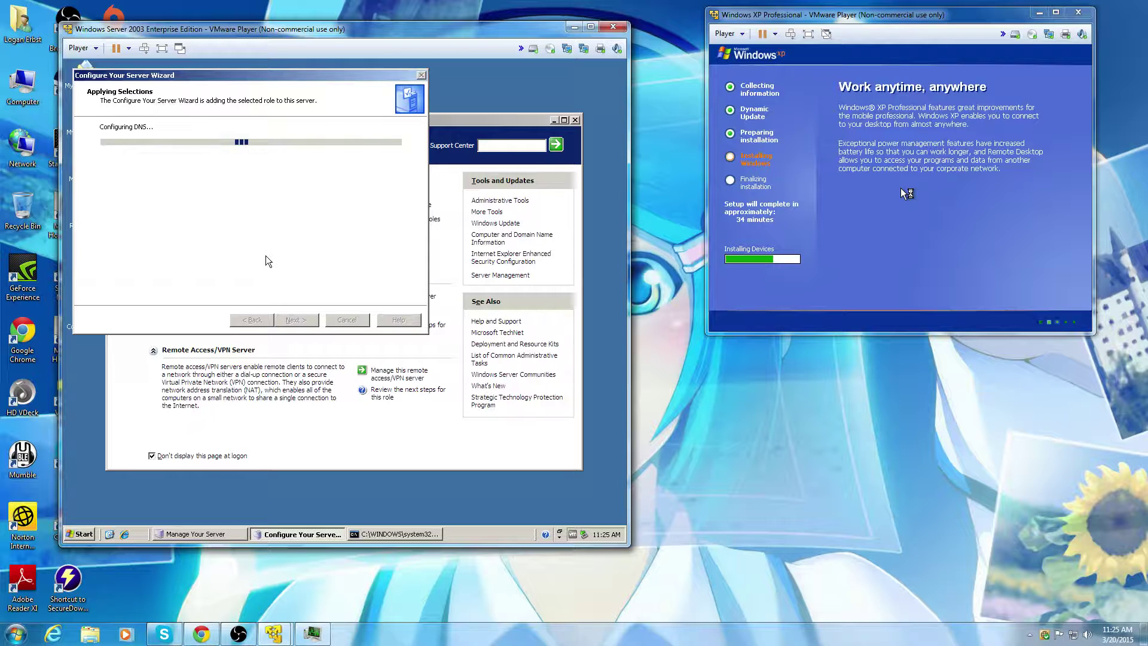
click(423, 536)
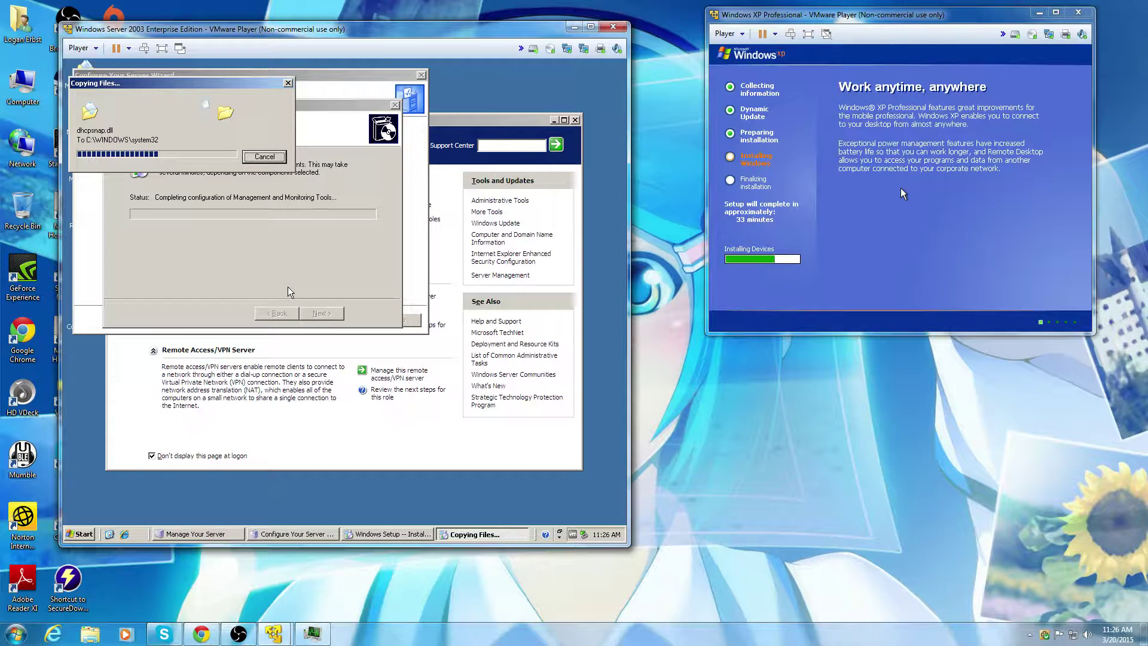
click(190, 635)
Step: View the 'Windows XP Install and Configure' stream page, minimize Chrome, and bring up Skype
click(78, 98)
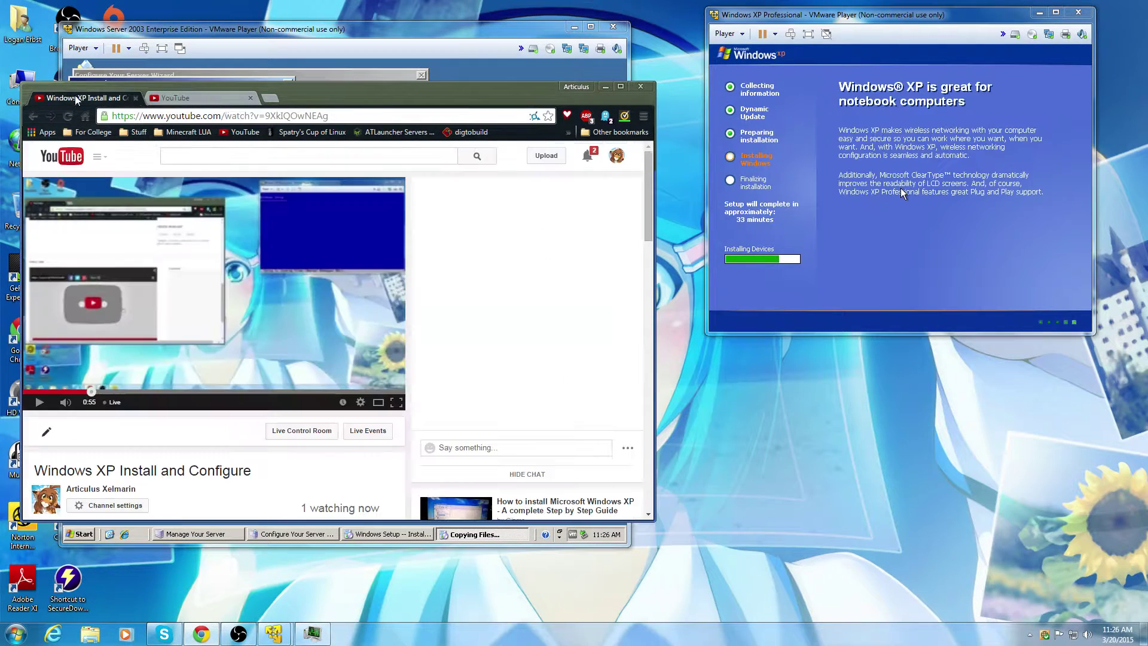
scroll(482, 299, down, 1)
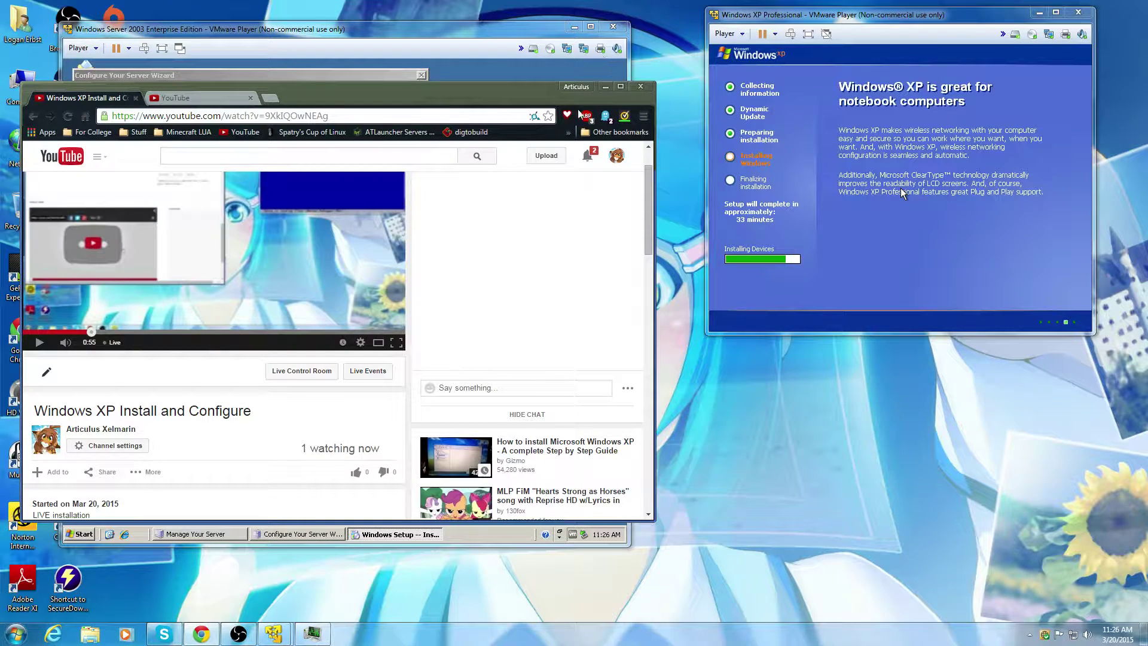
click(605, 87)
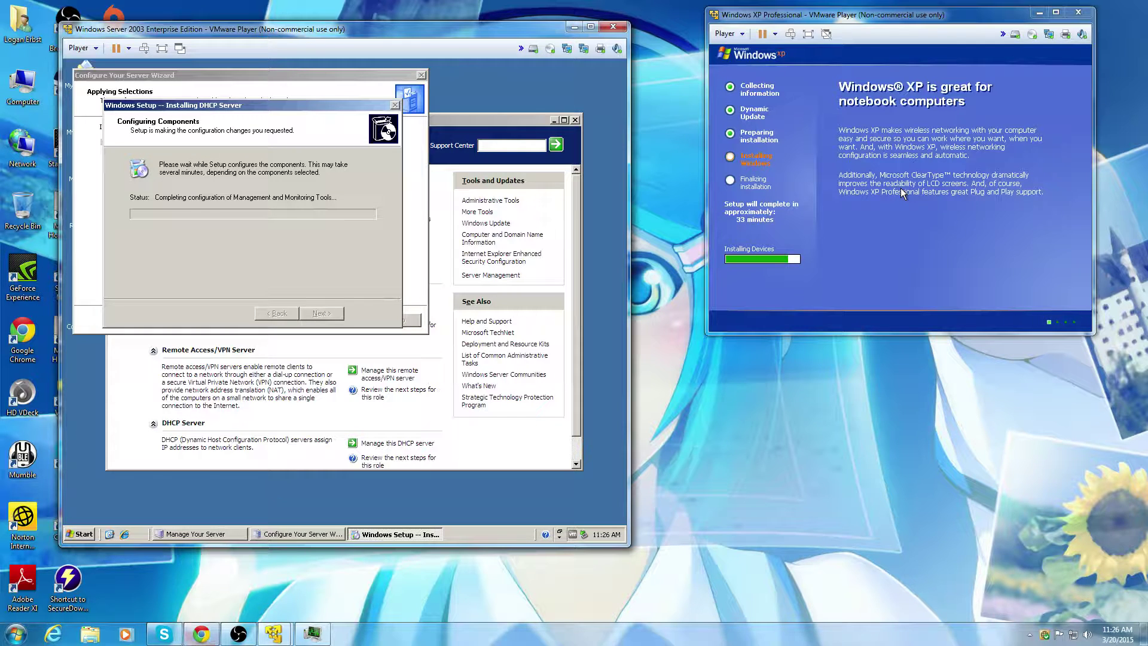
click(168, 632)
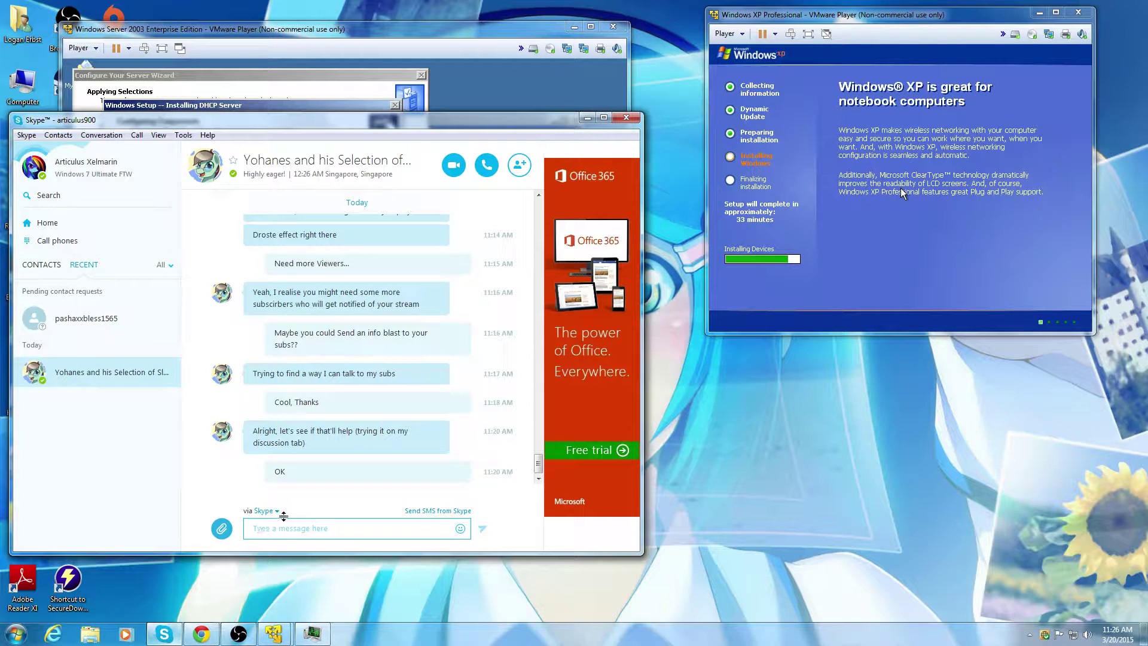
Step: Post 'Educational Enough?' to the Skype group chat and minimize Skype
click(287, 528)
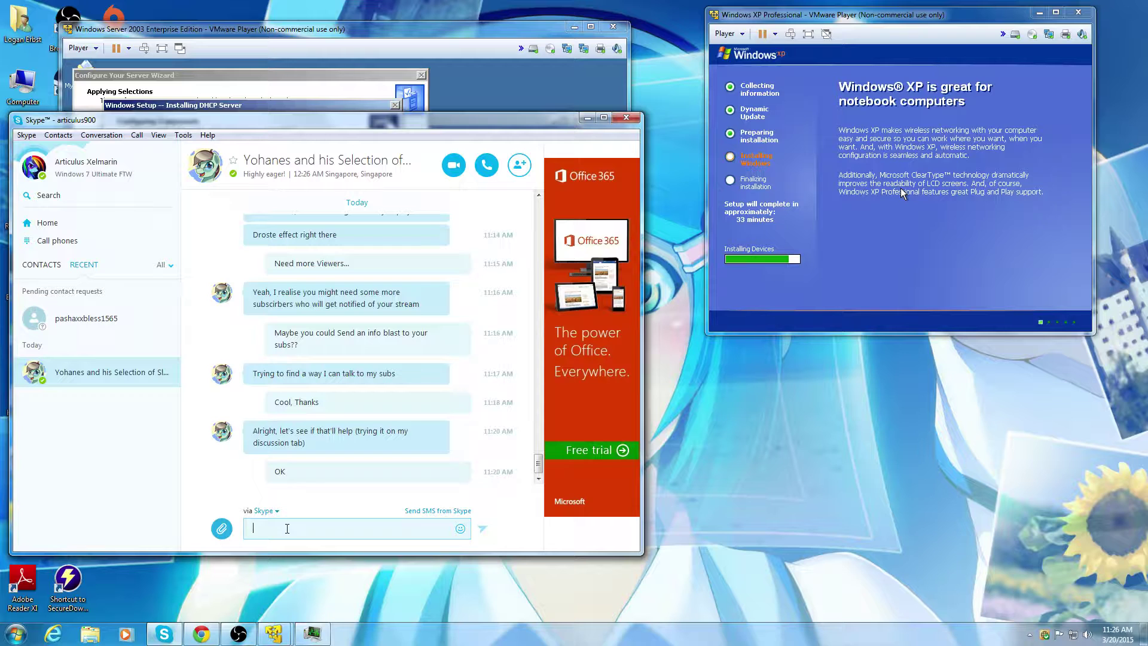
text(Educational Enou)
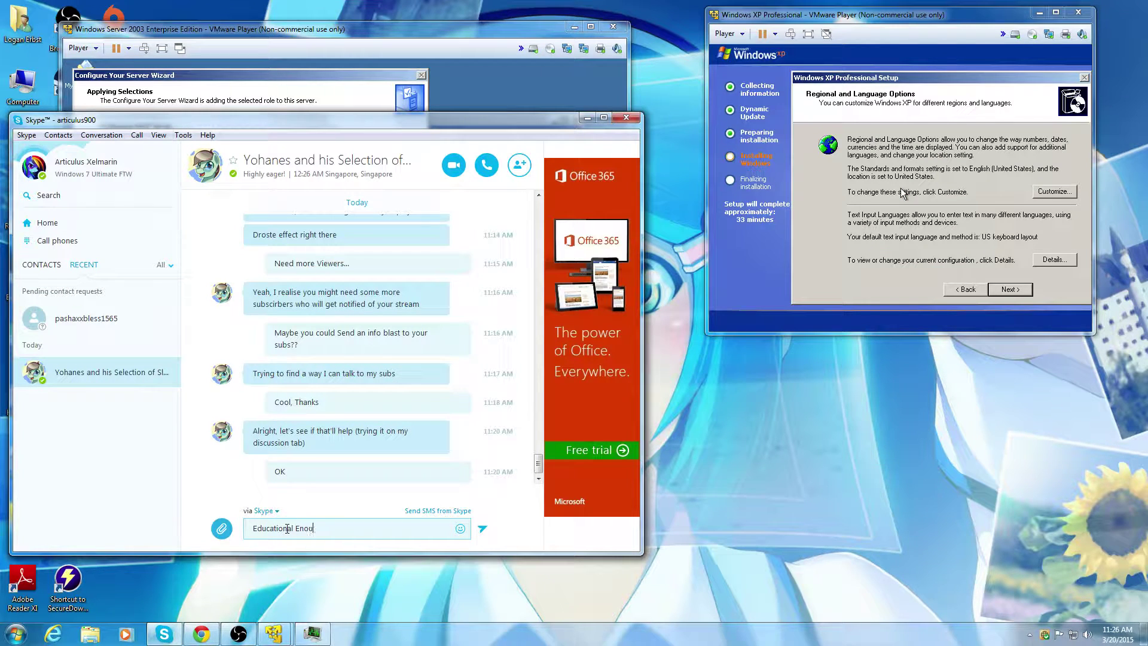
text(gh?)
key(Return)
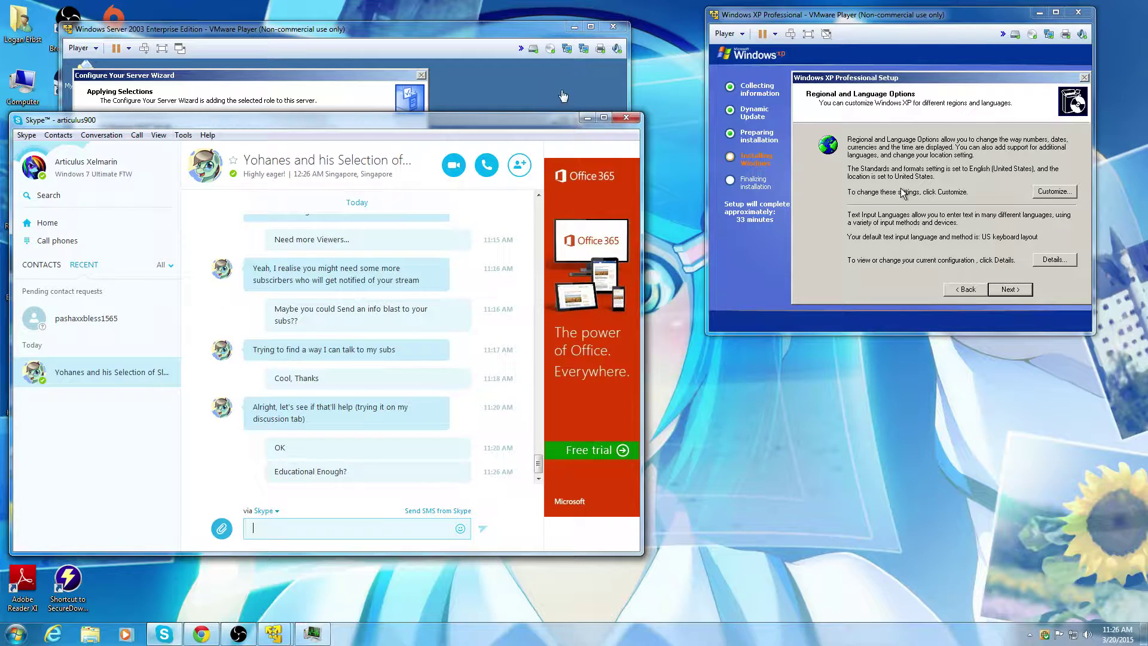
click(588, 120)
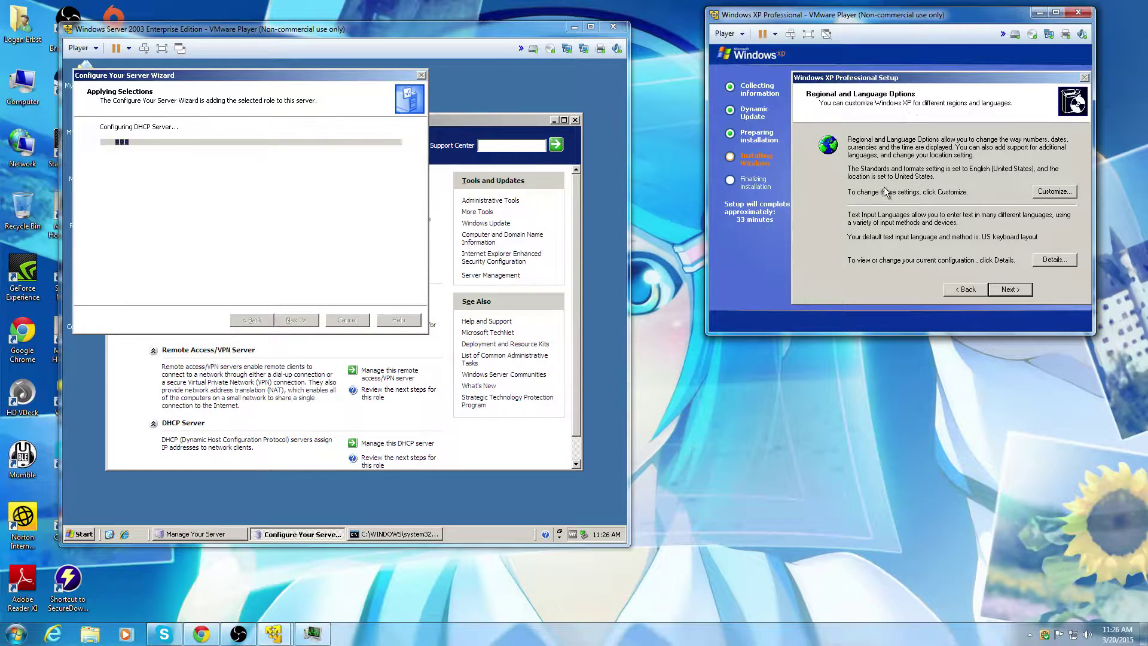
Step: Move past regional options and enter the owner name and organization Vmware
click(1011, 289)
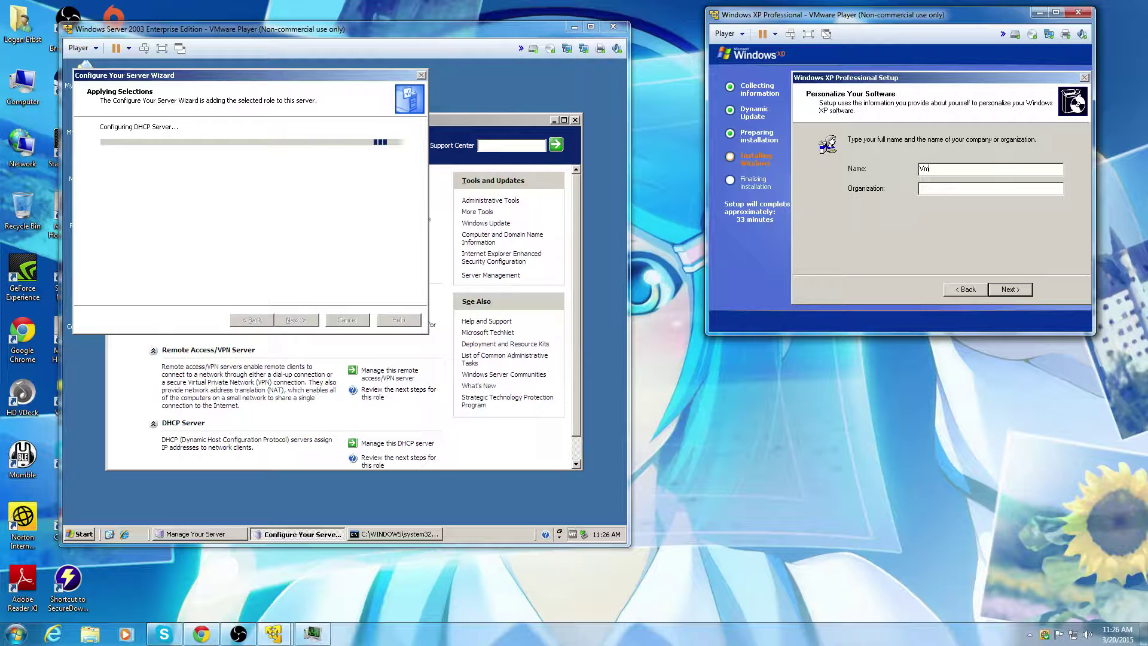
text(VmuserVmware)
key(BackSpace)
key(BackSpace)
text(err)
key(BackSpace)
text(re)
click(1017, 286)
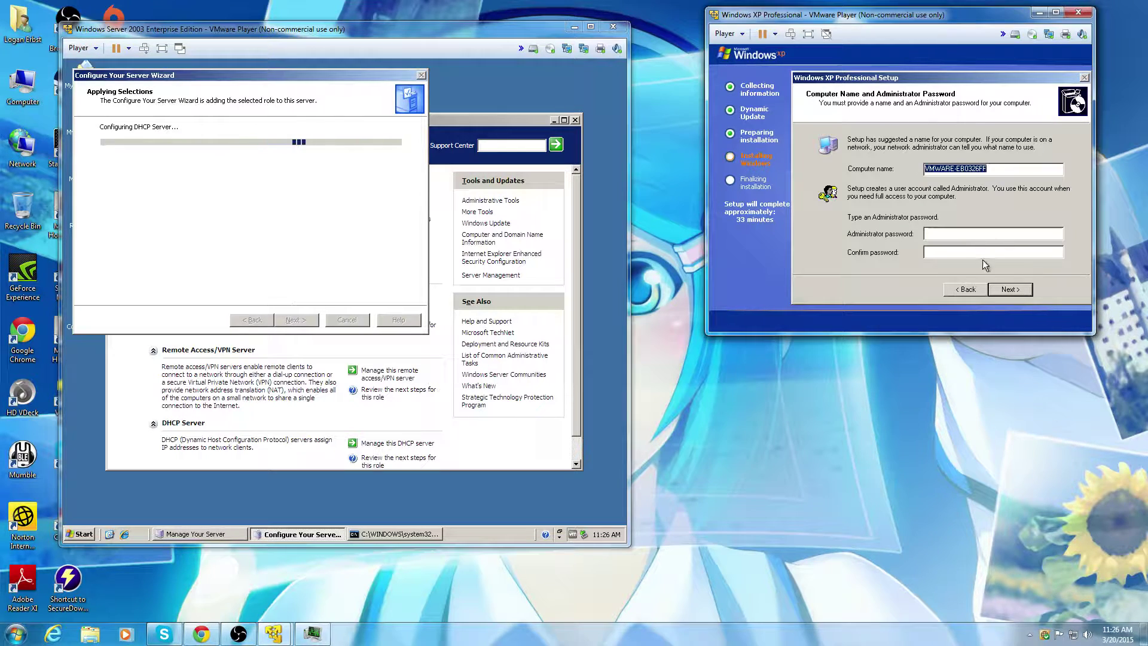
Step: Replace the suggested computer name with Vmclient and accept it
key(BackSpace)
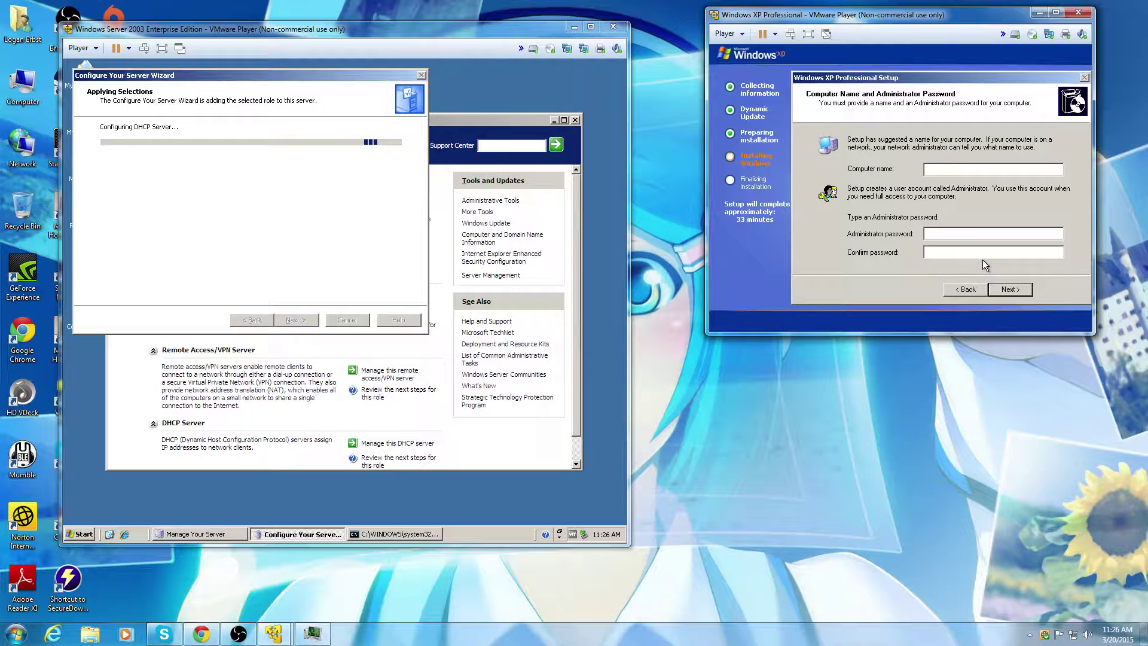
text(Vmclient)
click(1020, 288)
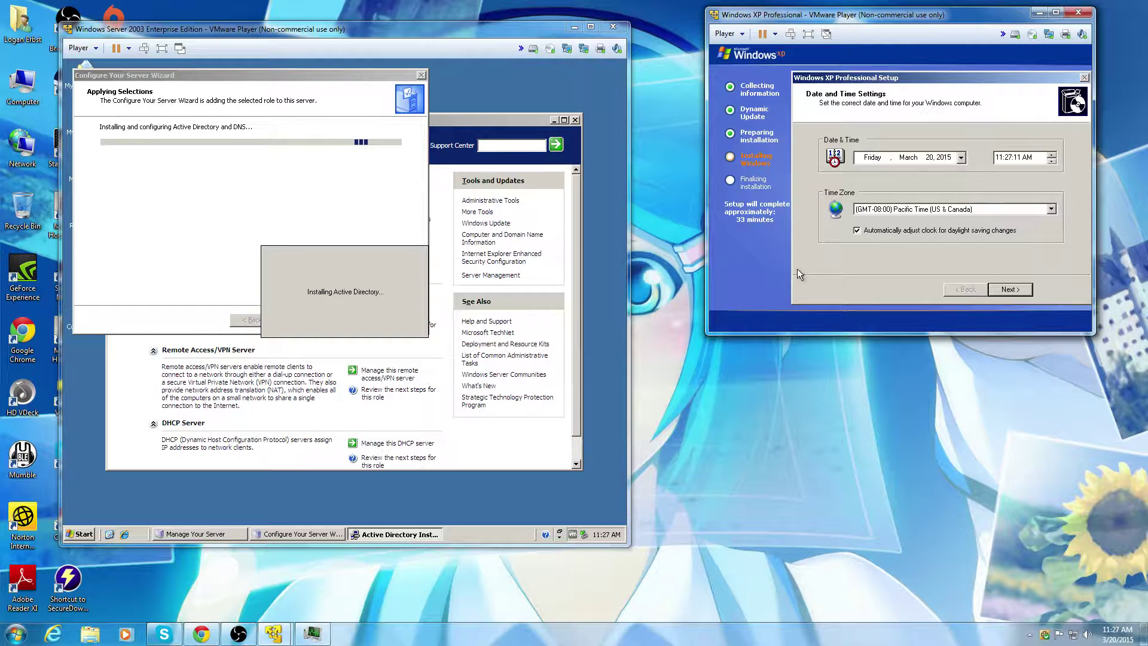
Step: Set the time zone to Central Time (US & Canada) and confirm date and time
click(1002, 210)
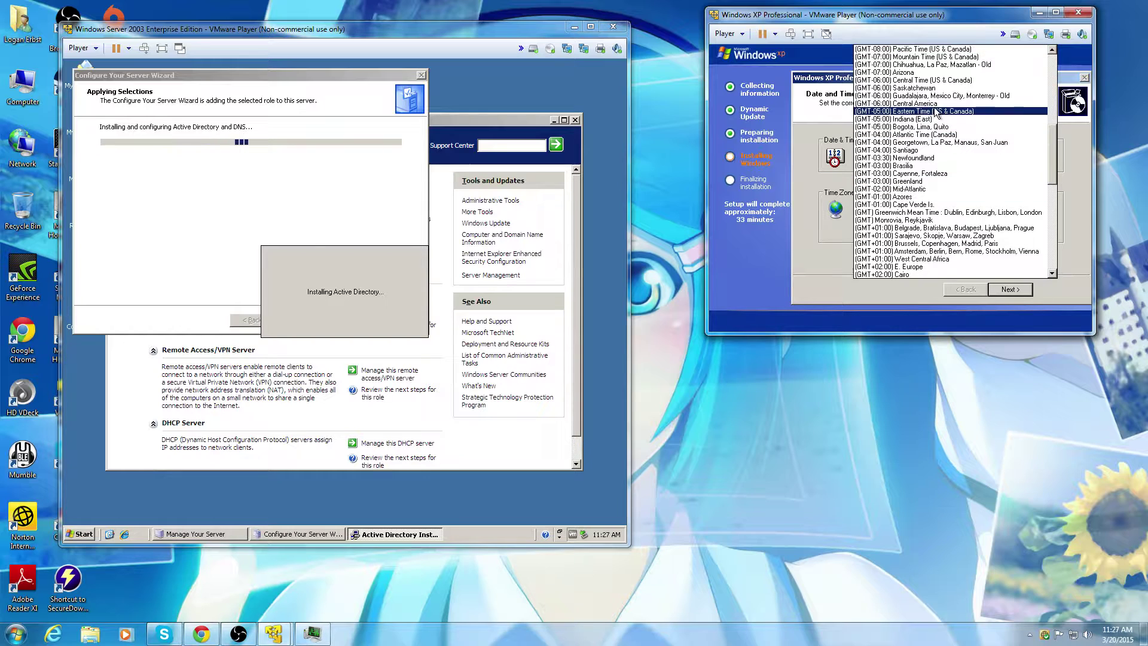
click(984, 80)
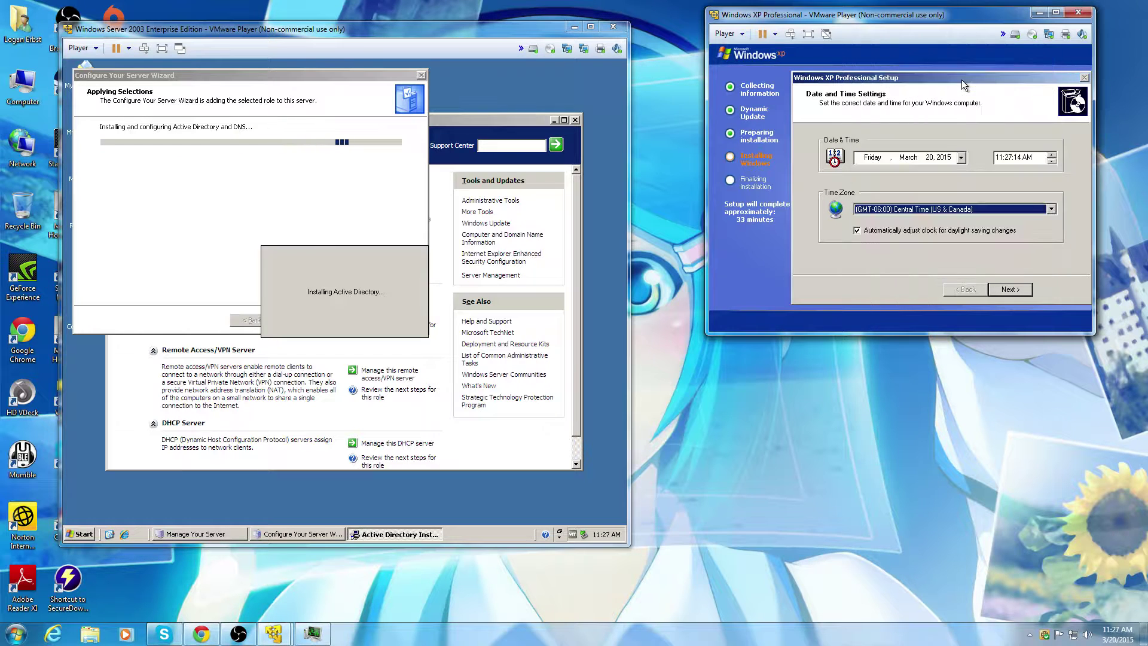
click(1013, 290)
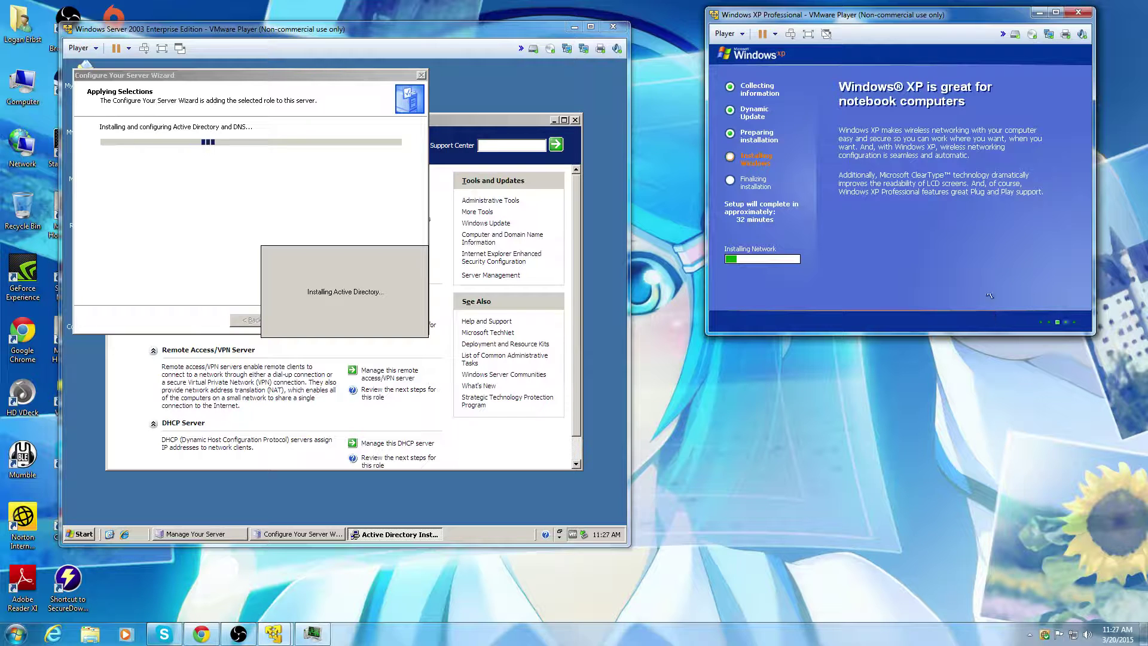
Step: Nudge the XP VM window aside and briefly check OBS and the live stream page
drag(933, 19, 967, 26)
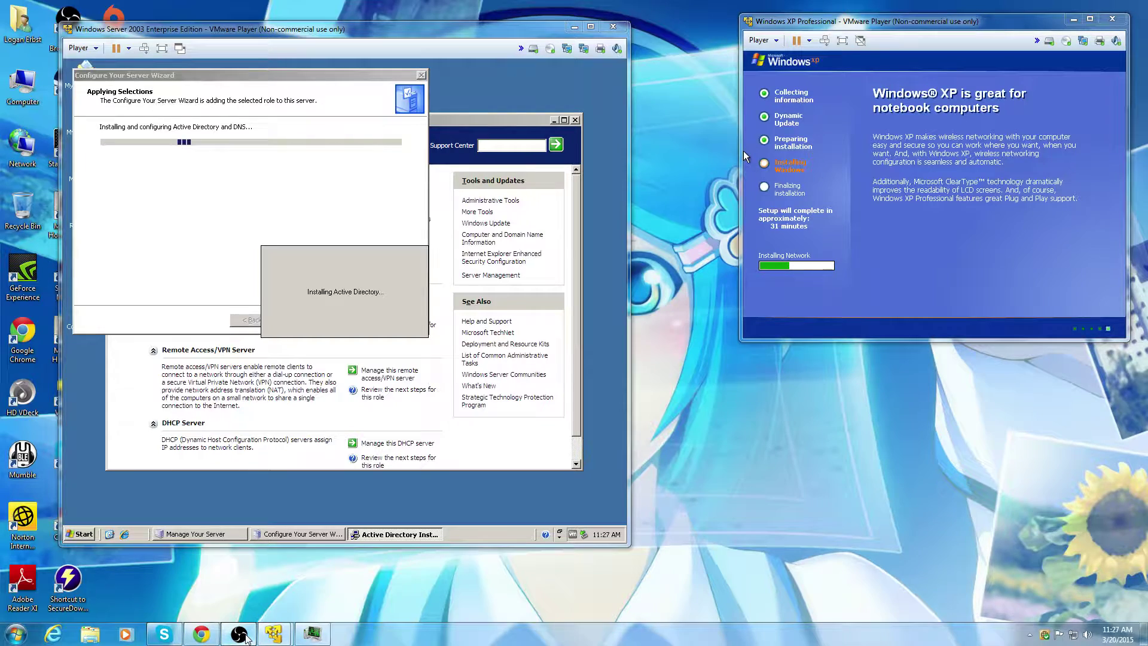
click(246, 638)
click(245, 638)
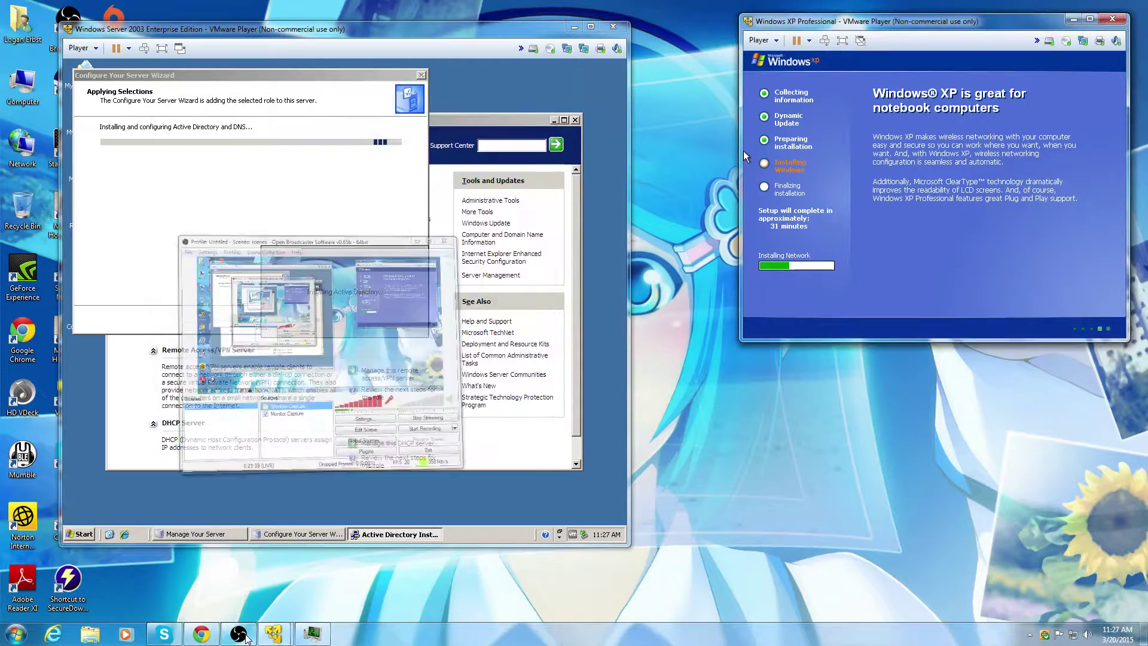
click(201, 637)
click(201, 639)
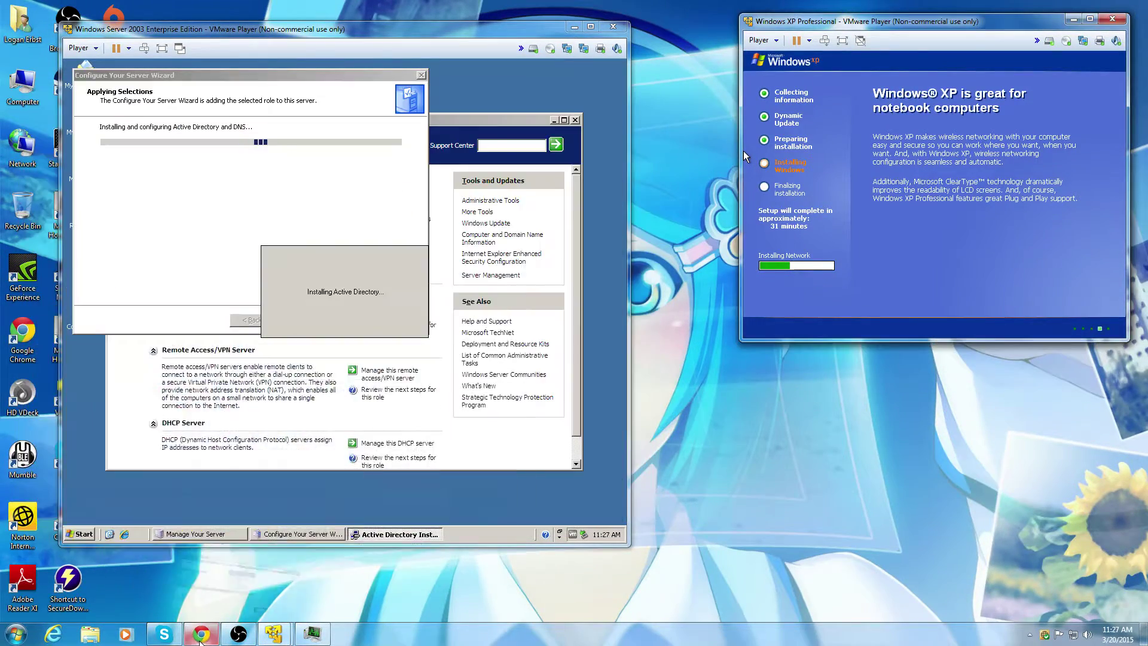
Step: Check the host's CPU and memory graphs in Task Manager's Performance view, then minimize it
click(308, 638)
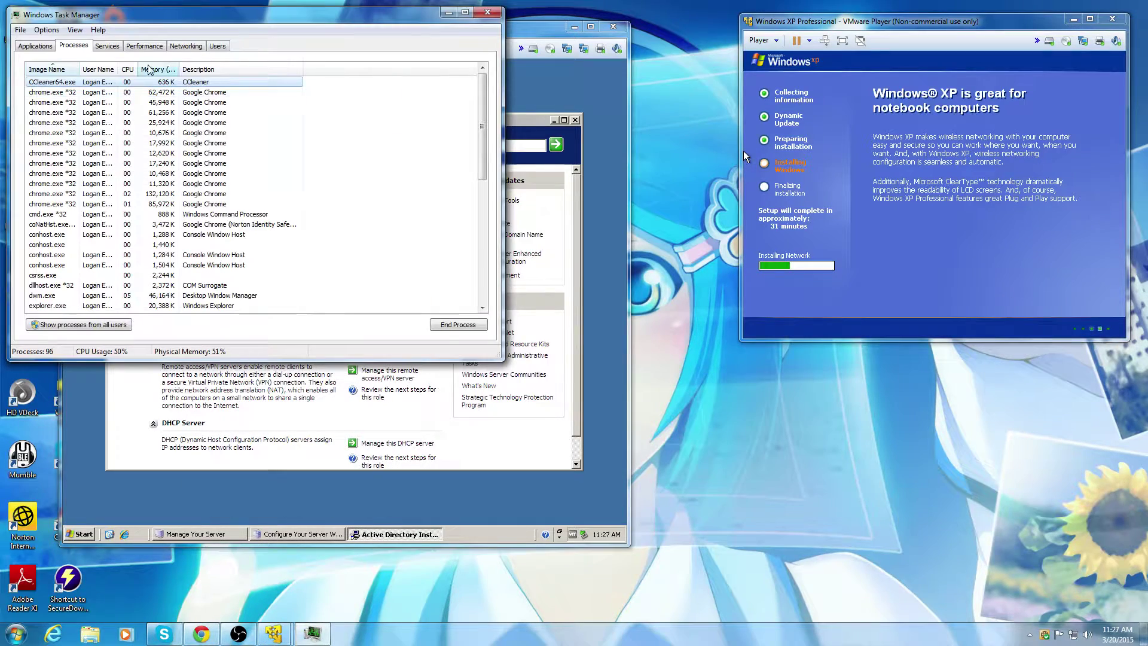
click(155, 46)
drag(199, 20, 780, 258)
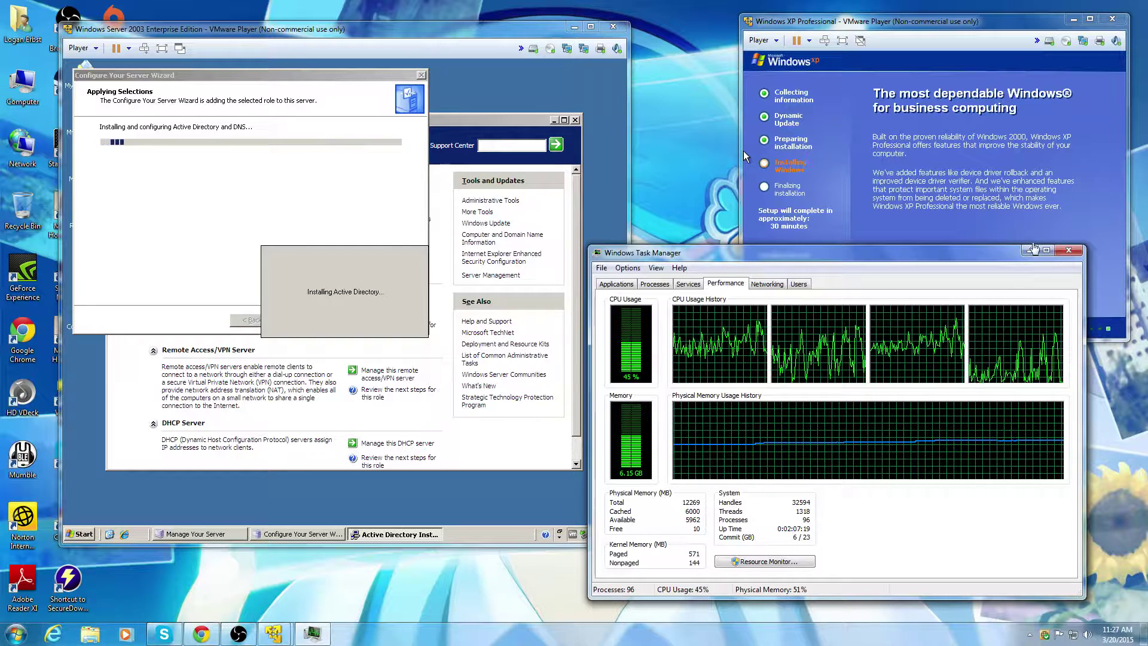
click(1029, 250)
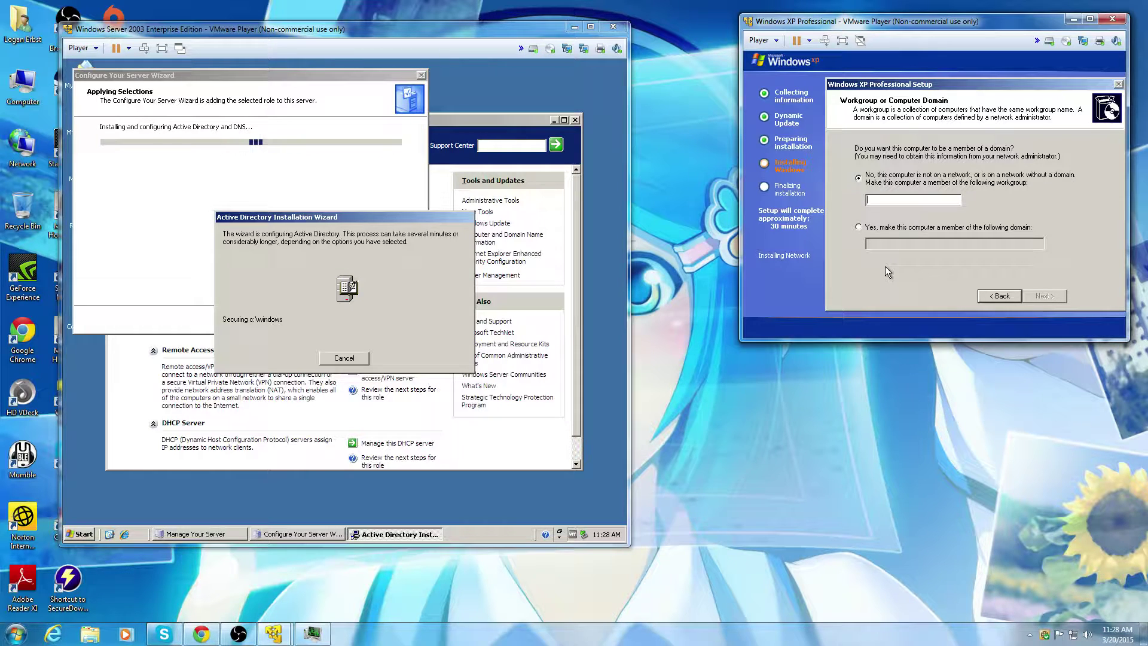
Step: Keep the XP machine off a domain in workgroup VMNET and continue setup
click(903, 228)
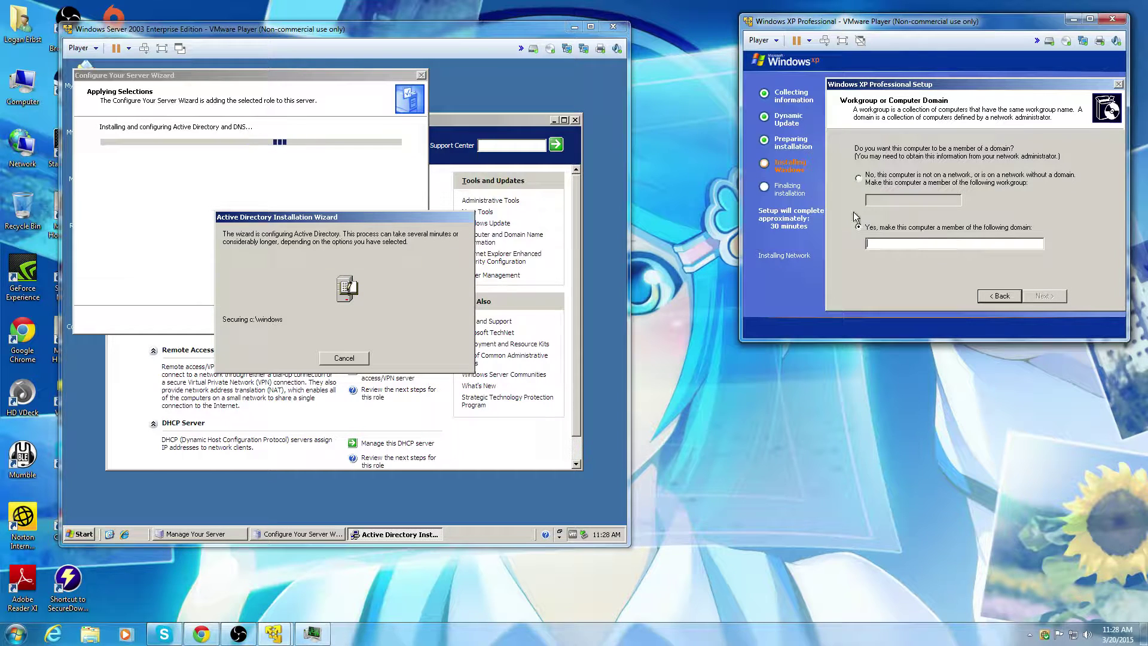
click(858, 177)
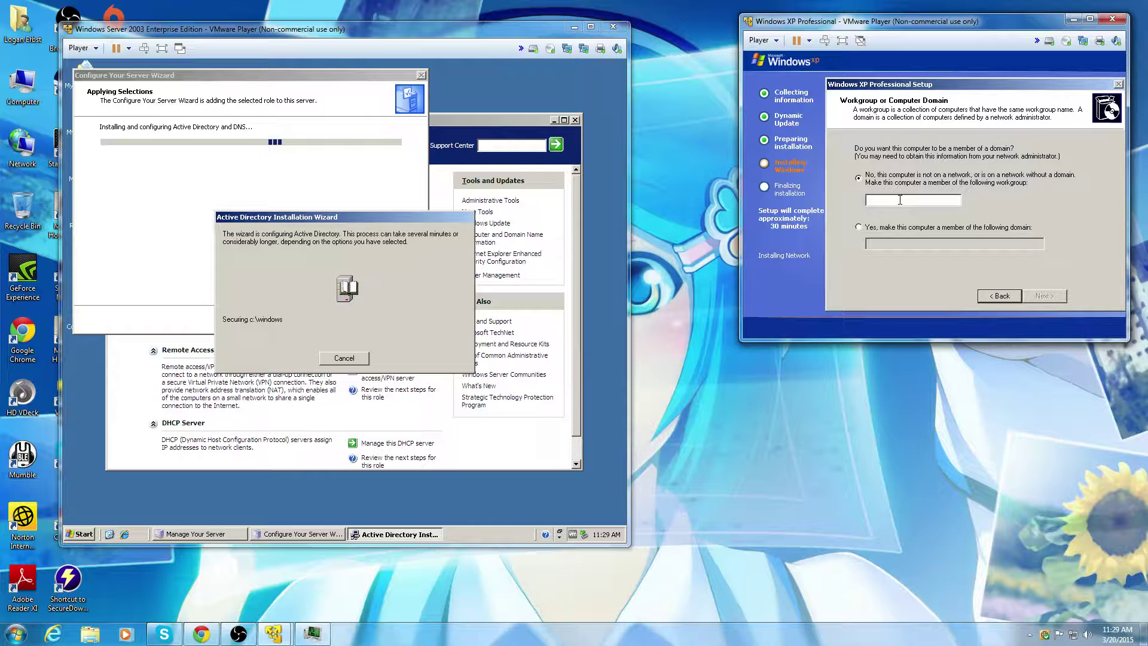
text(VMNER)
key(BackSpace)
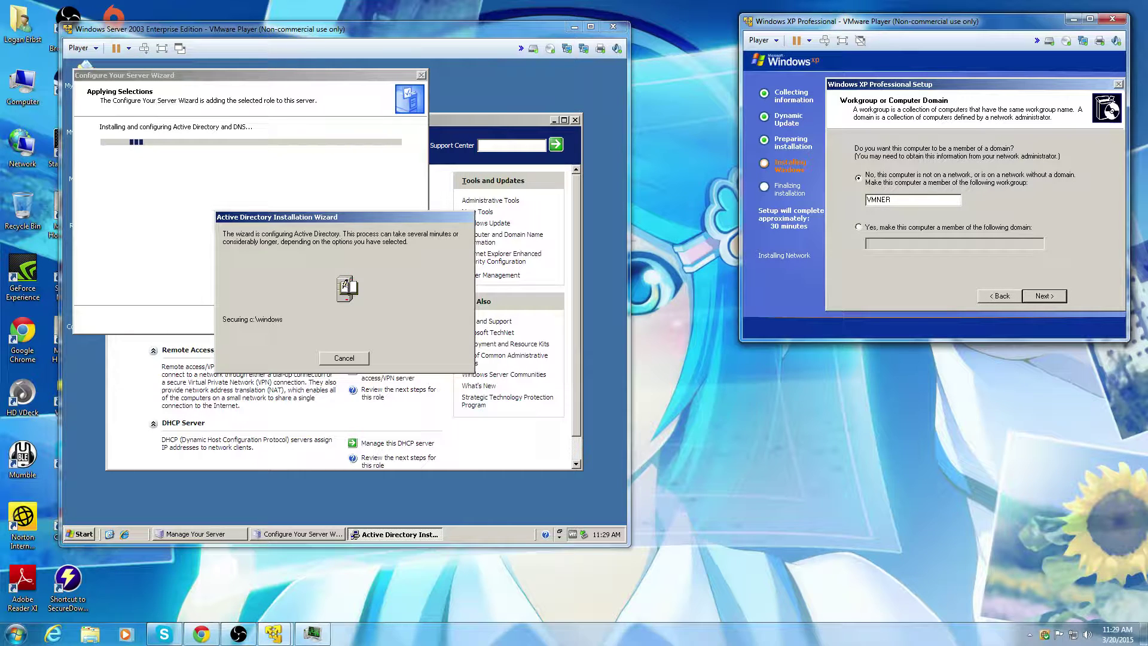
text(T)
click(1029, 297)
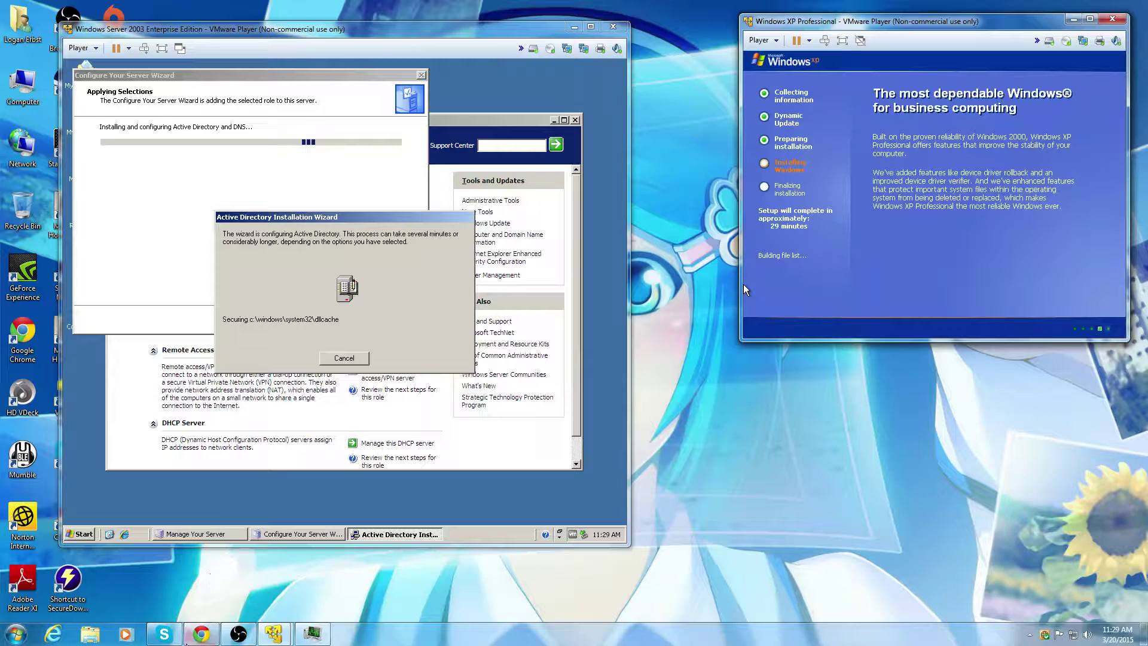
click(201, 633)
click(200, 634)
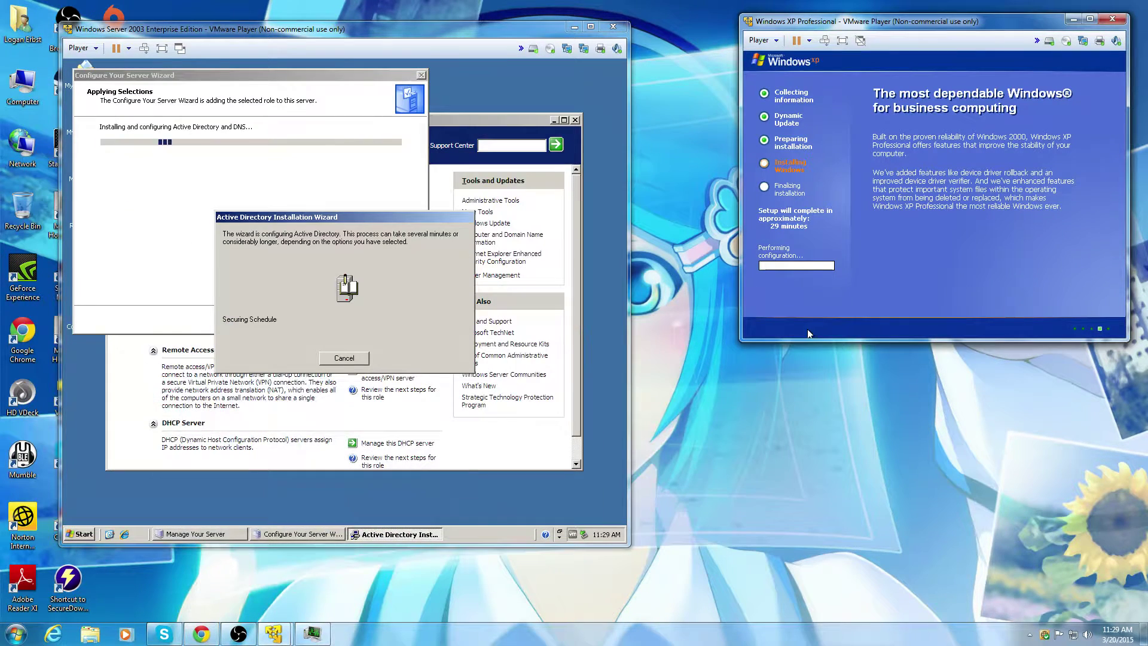
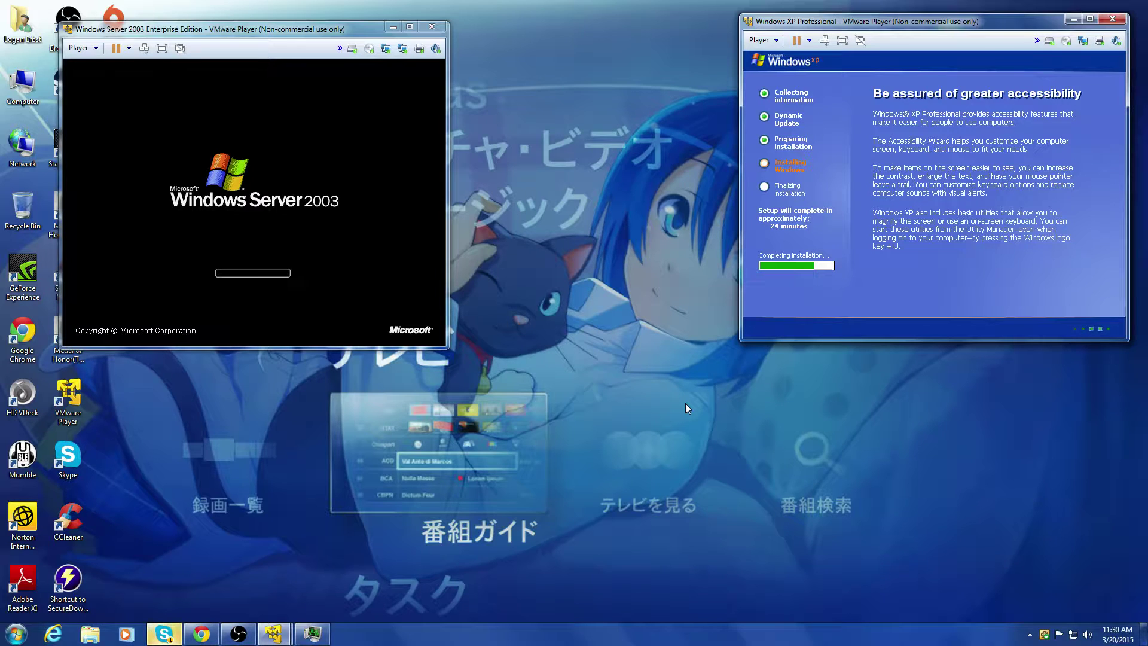
Step: Glance at Skype and the YouTube live stream page, then return to the VMs
click(163, 635)
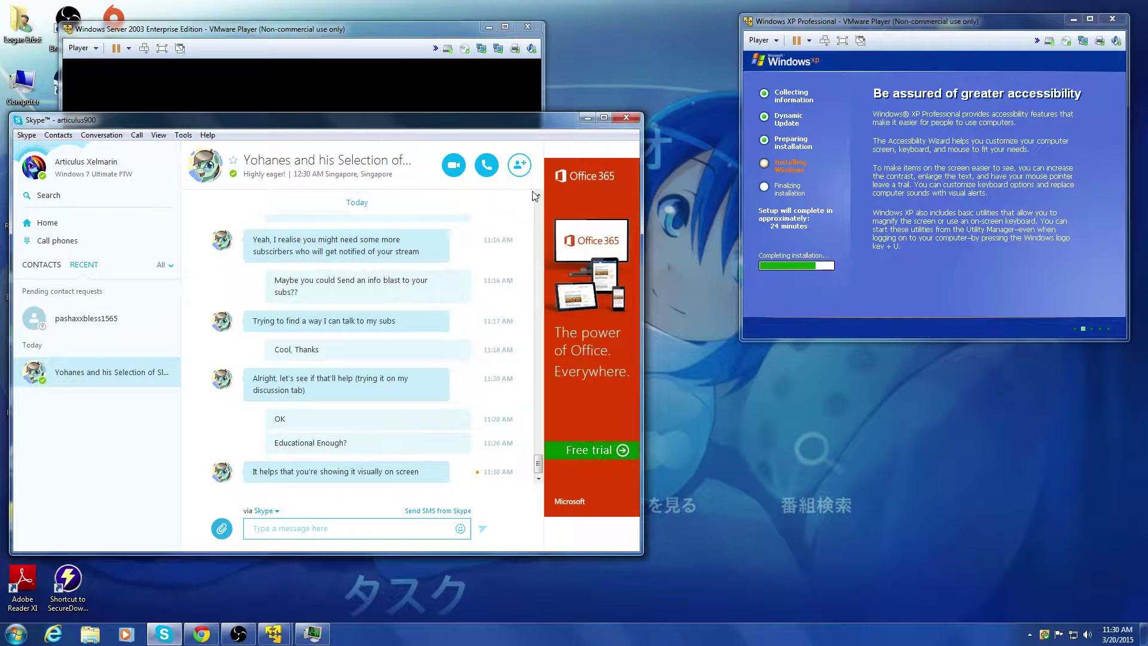
click(586, 119)
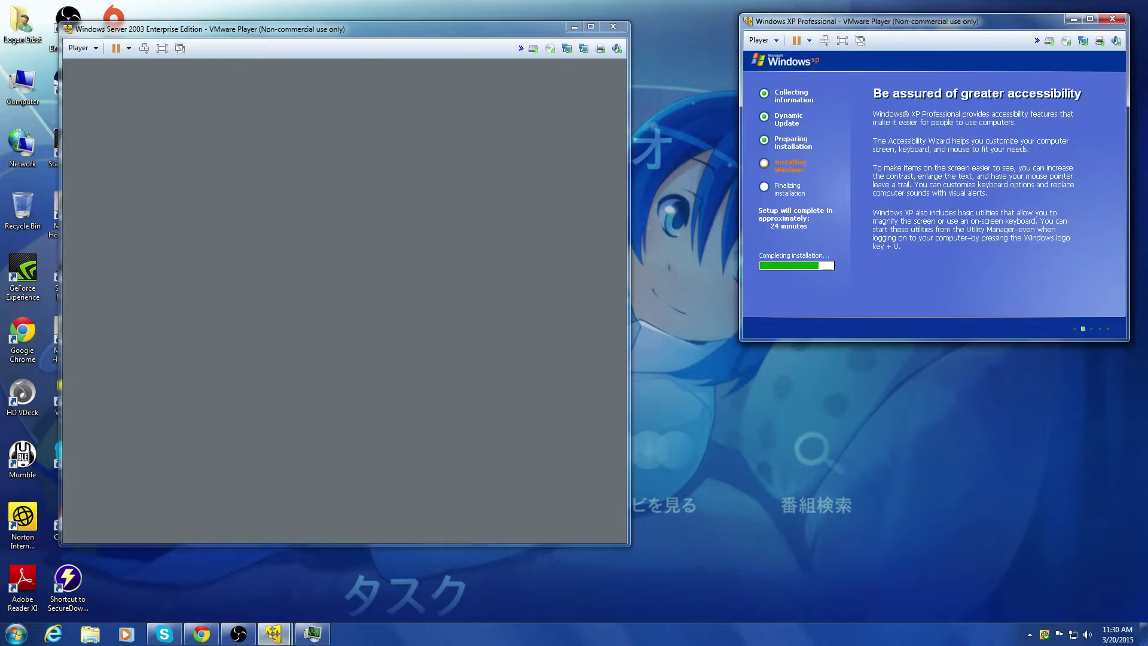
click(163, 635)
click(163, 636)
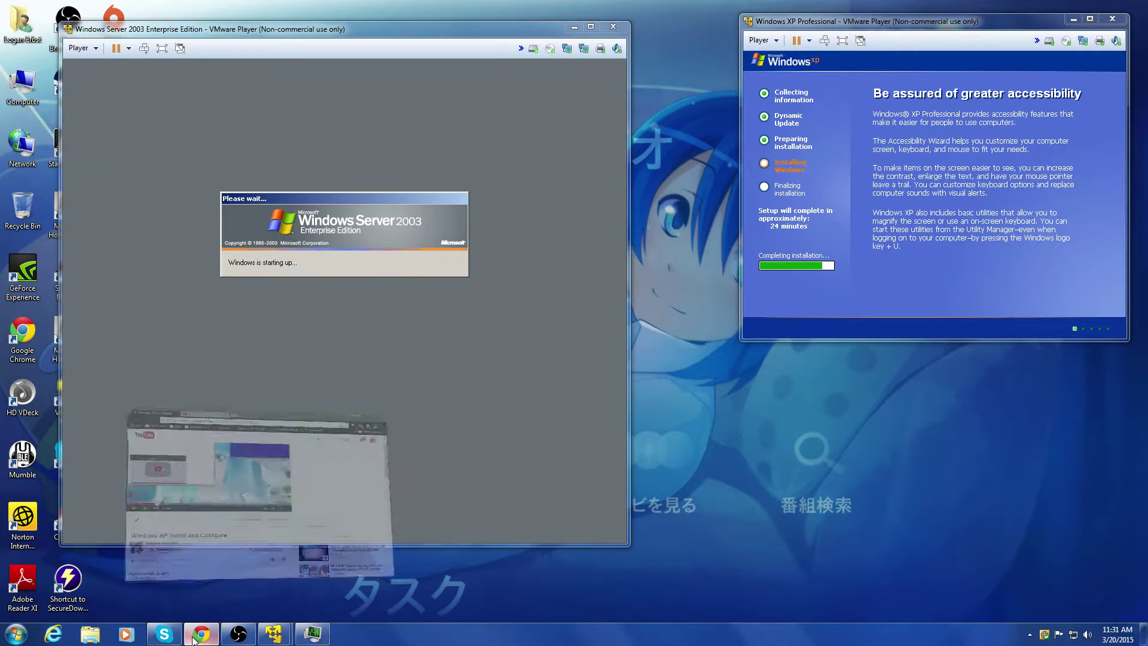
click(194, 638)
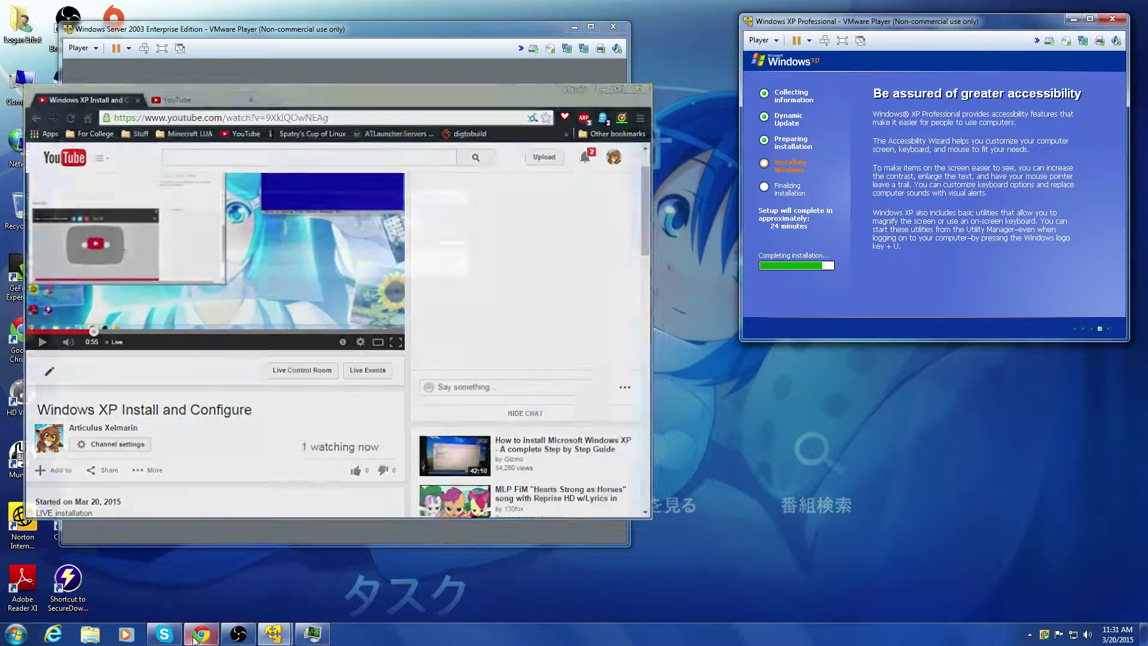
click(194, 639)
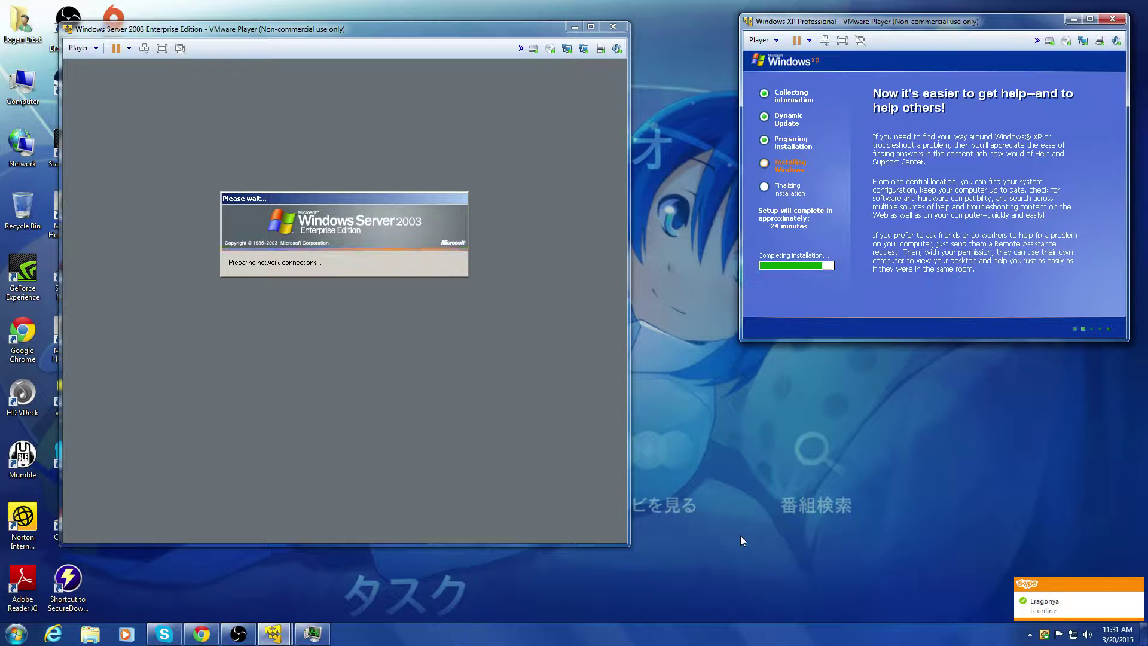
Step: Send the newly online contact the youtu.be stream link labelled LIVE STREAM, then minimize Skype
click(1067, 601)
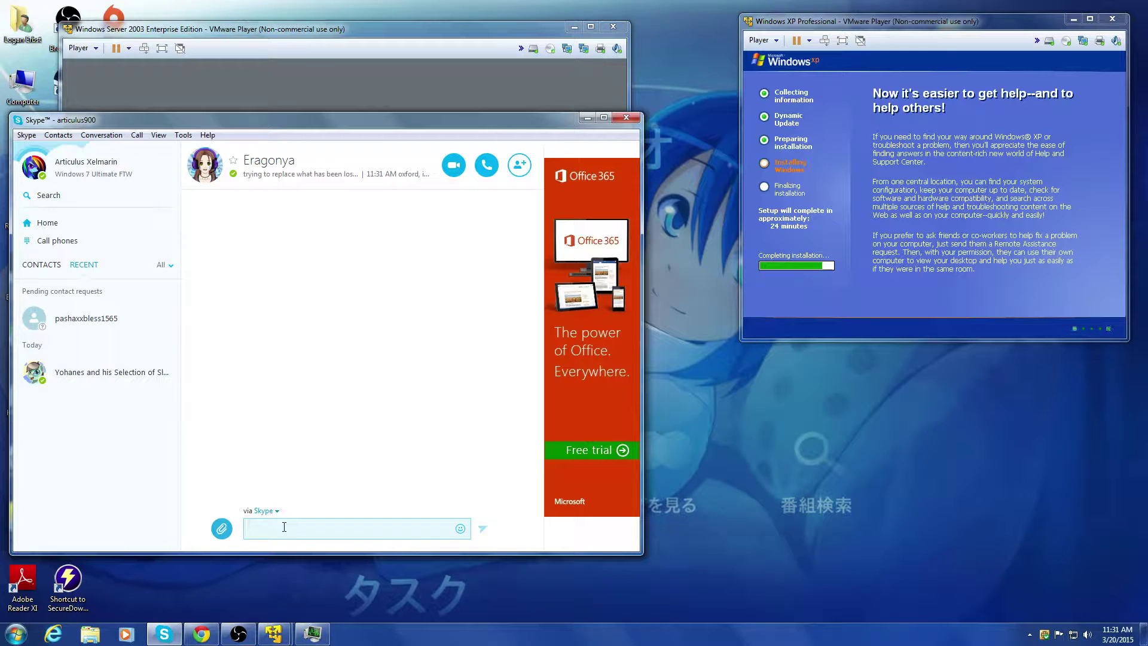
text(https://youtu.be/9XkIQOwNEAg)
text(L)
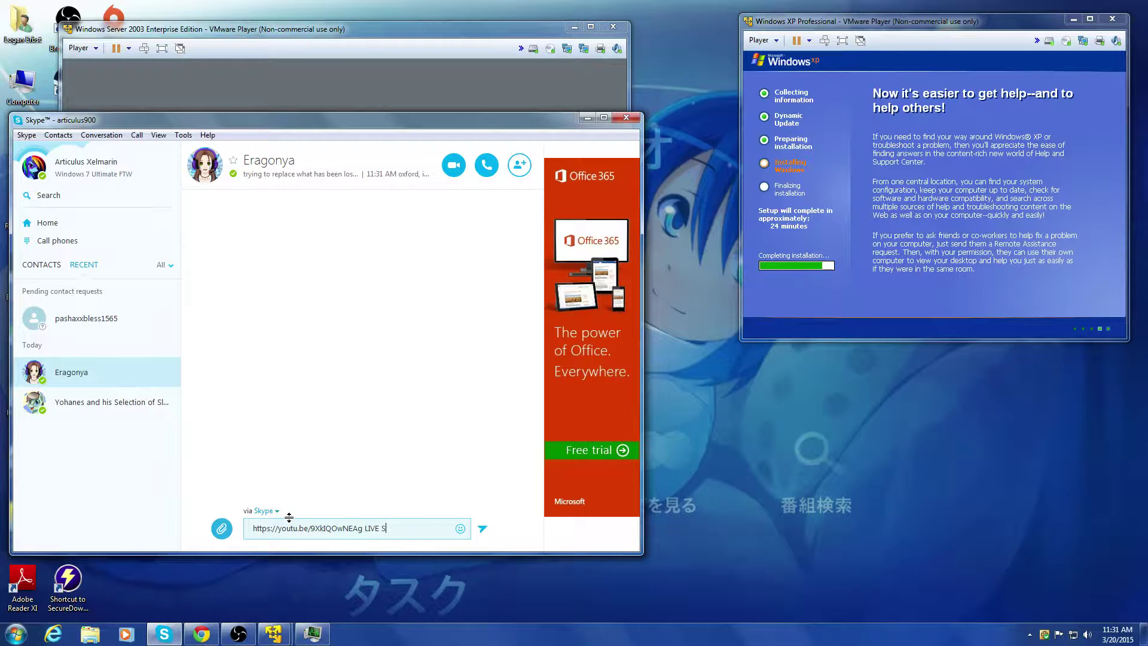
key(Return)
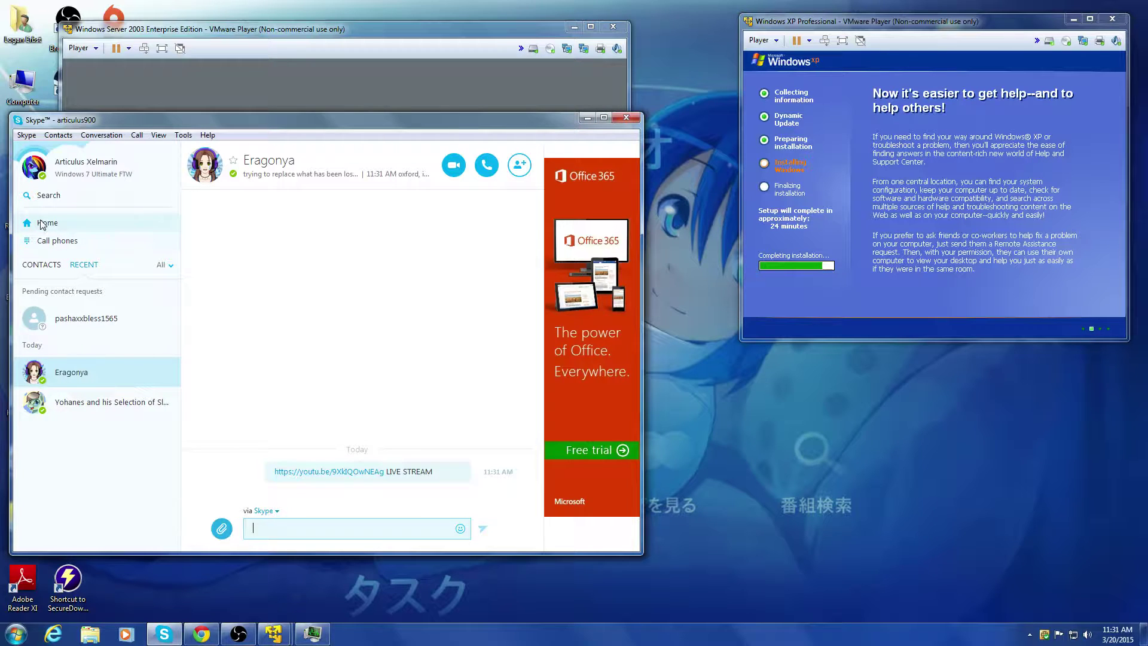
click(587, 117)
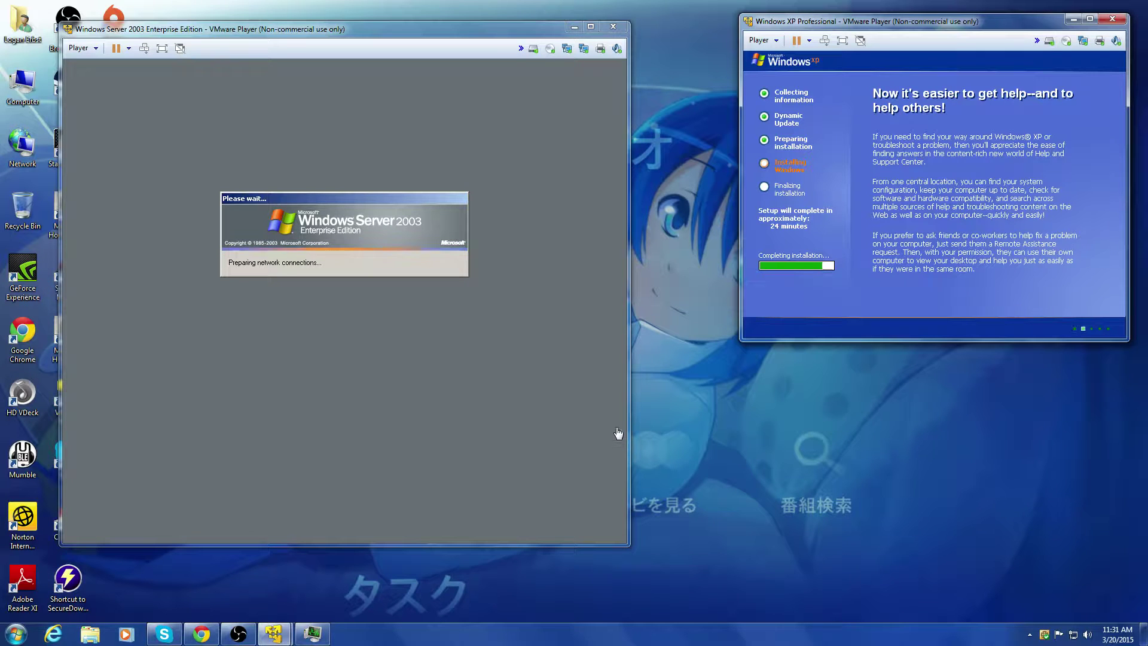
Step: Reposition the Server 2003 VM window and log on as Administrator via Ctrl+Alt+Del and the password
click(199, 639)
click(199, 639)
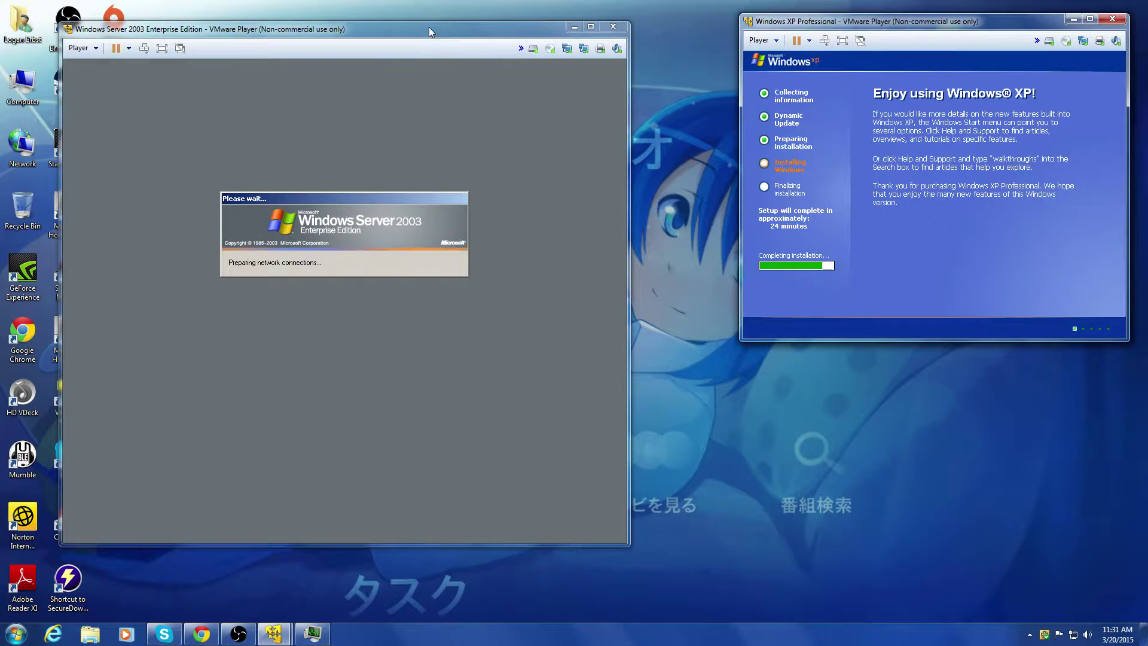
drag(428, 27, 396, 15)
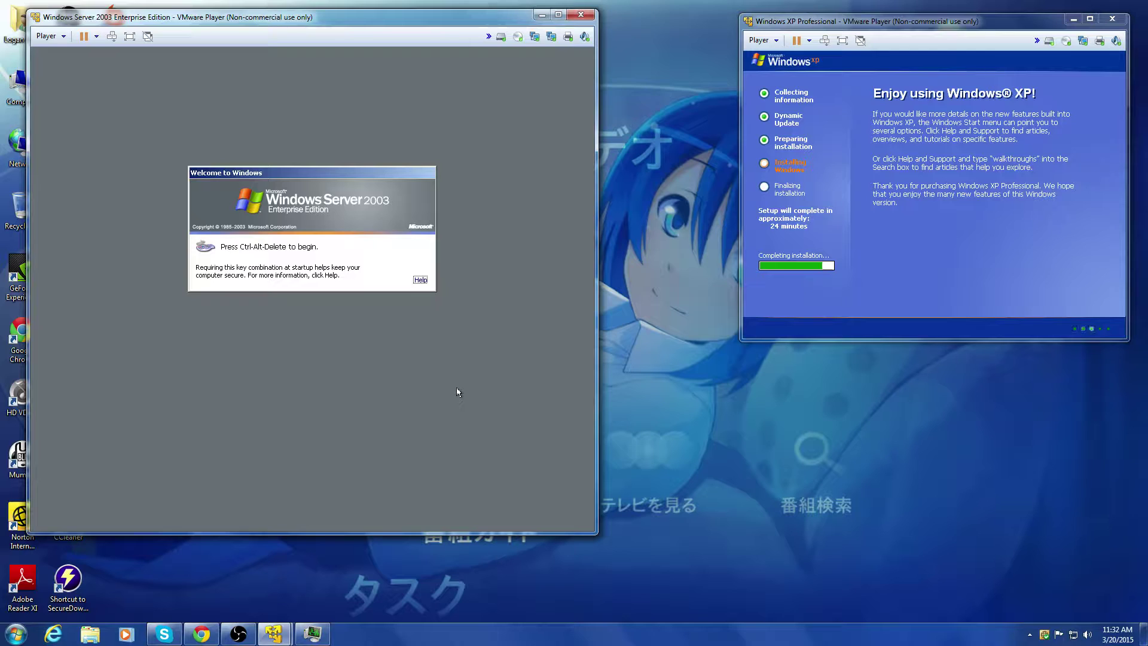
key(ctrl+alt+Insert)
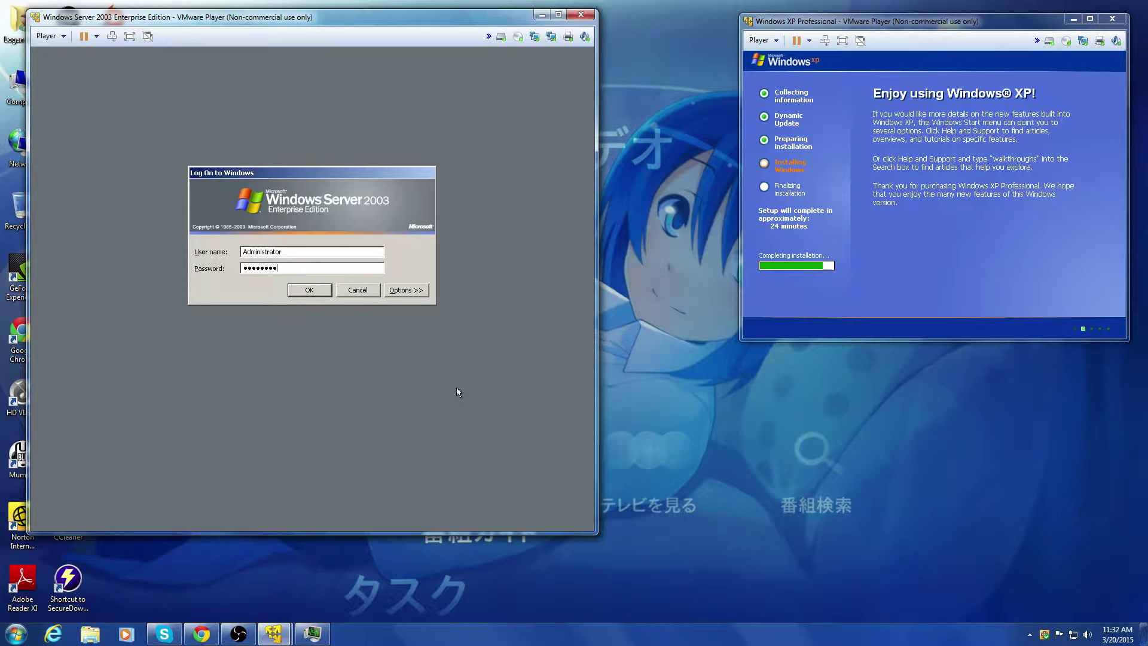
text(•)
key(Return)
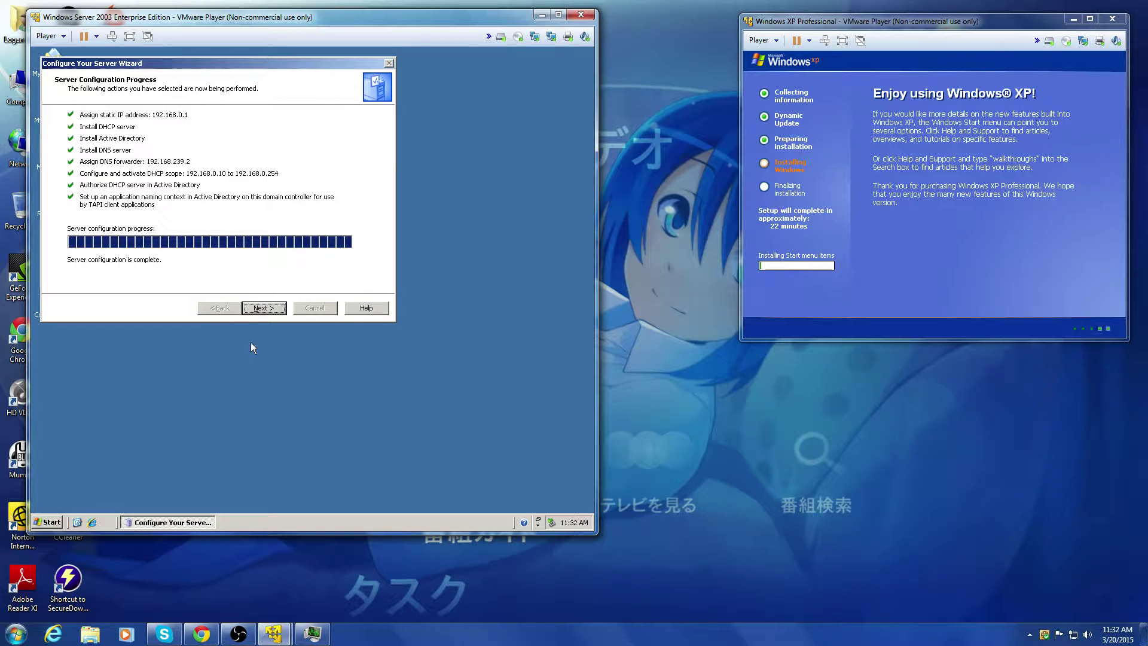
Step: Complete the Configure Your Server Wizard with Next and Finish
click(259, 309)
click(258, 309)
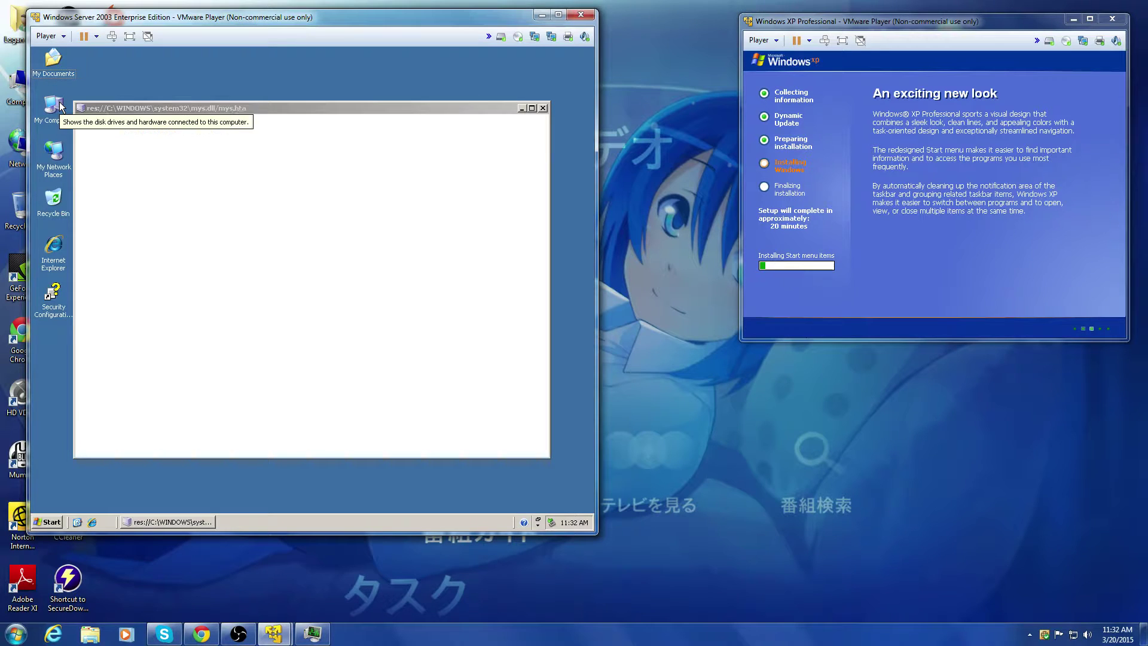
click(277, 365)
Step: Scroll through the Manage Your Server roles overview, close it, and select My Computer
scroll(277, 365, down, 5)
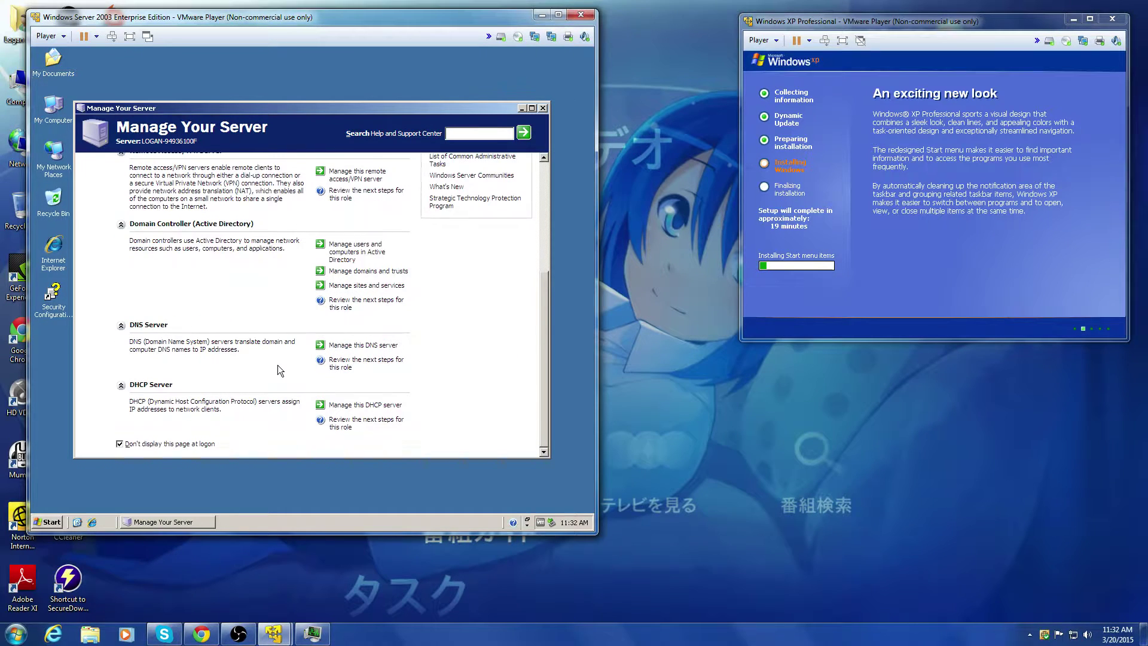
scroll(221, 378, up, 5)
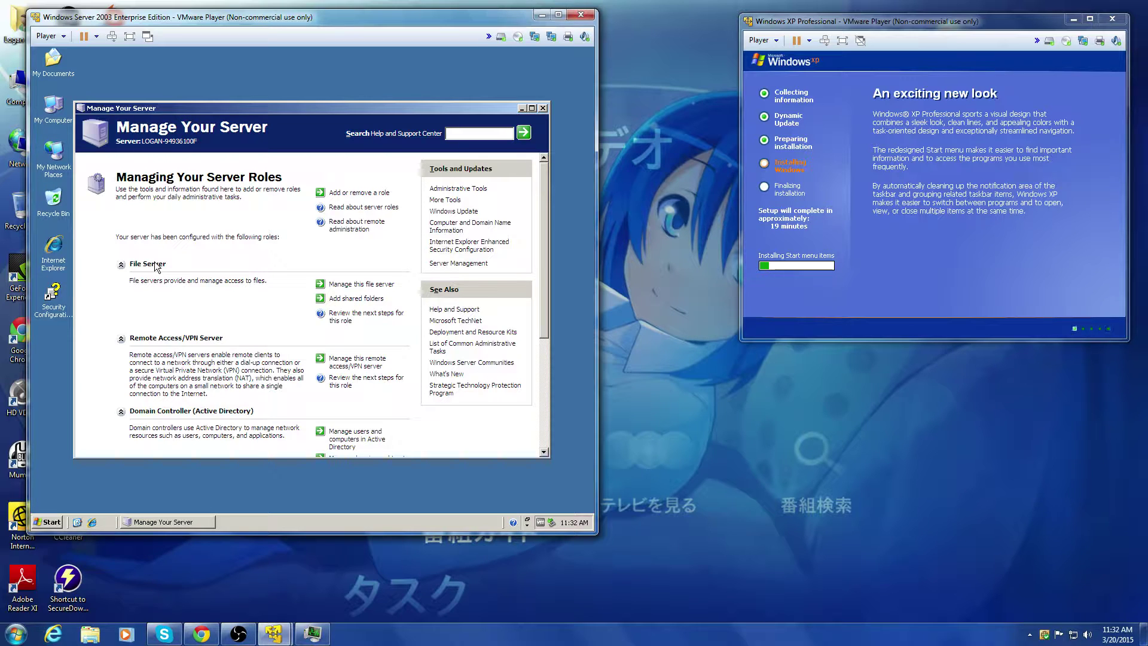
scroll(125, 306, down, 2)
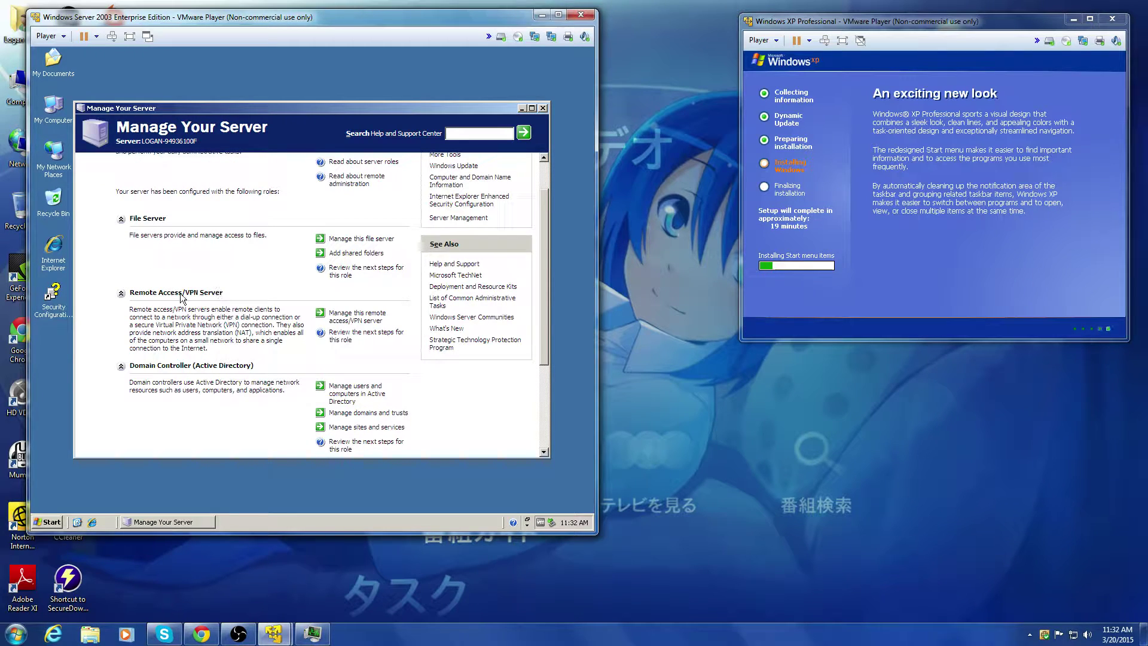
scroll(172, 302, down, 2)
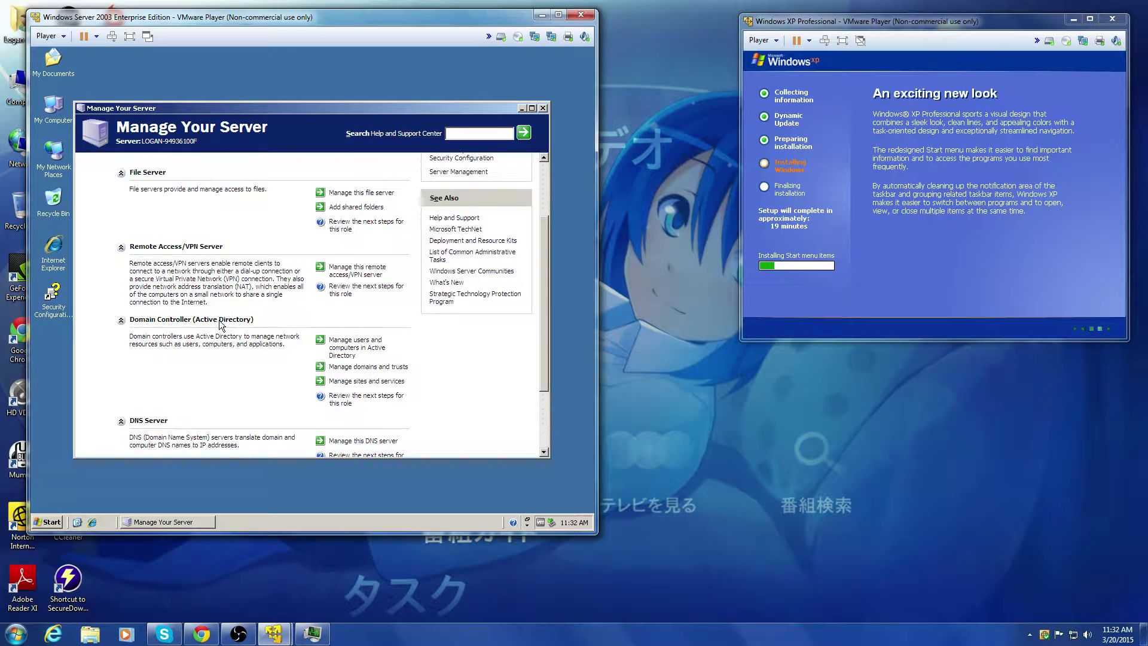
scroll(184, 336, down, 4)
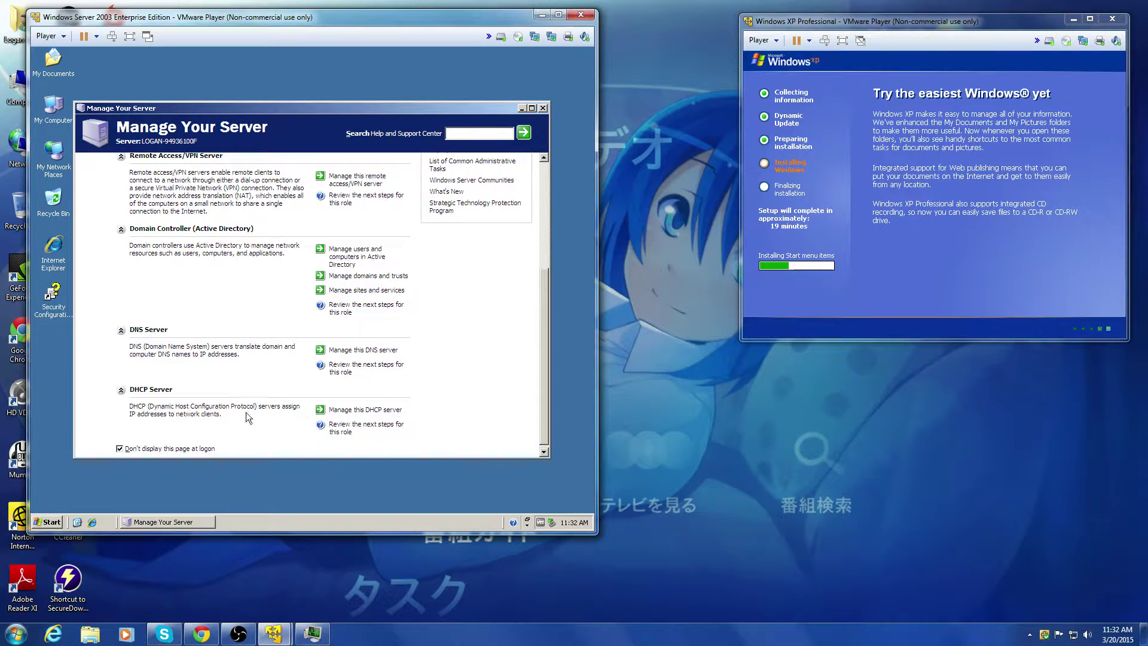
scroll(193, 411, up, 1)
scroll(218, 344, up, 3)
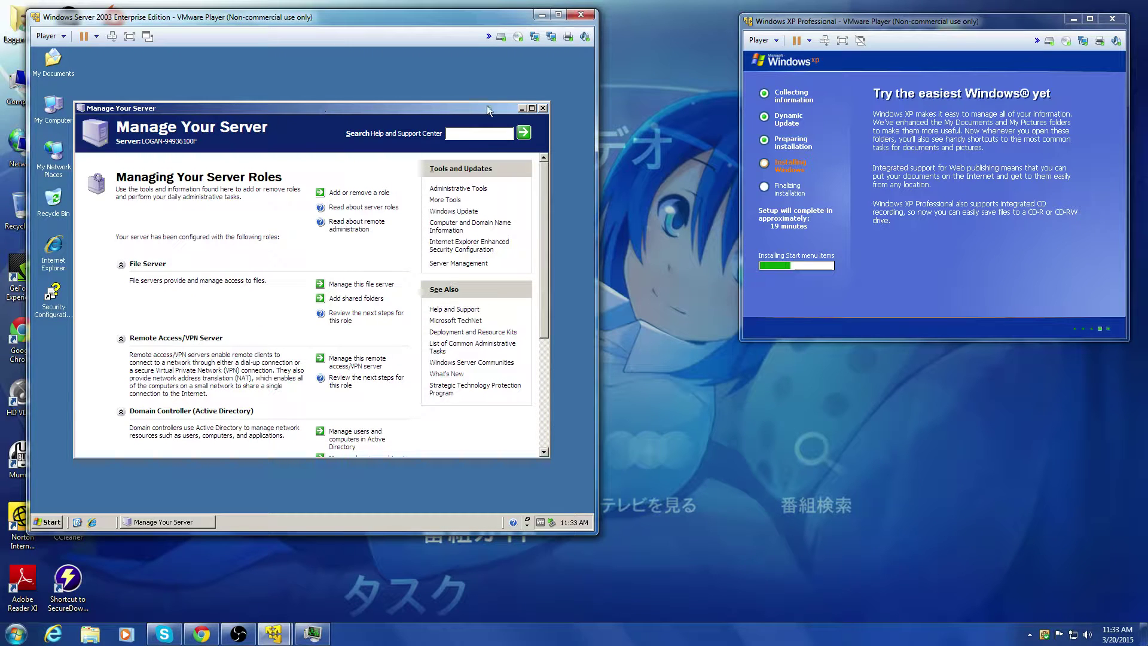
click(543, 108)
click(54, 109)
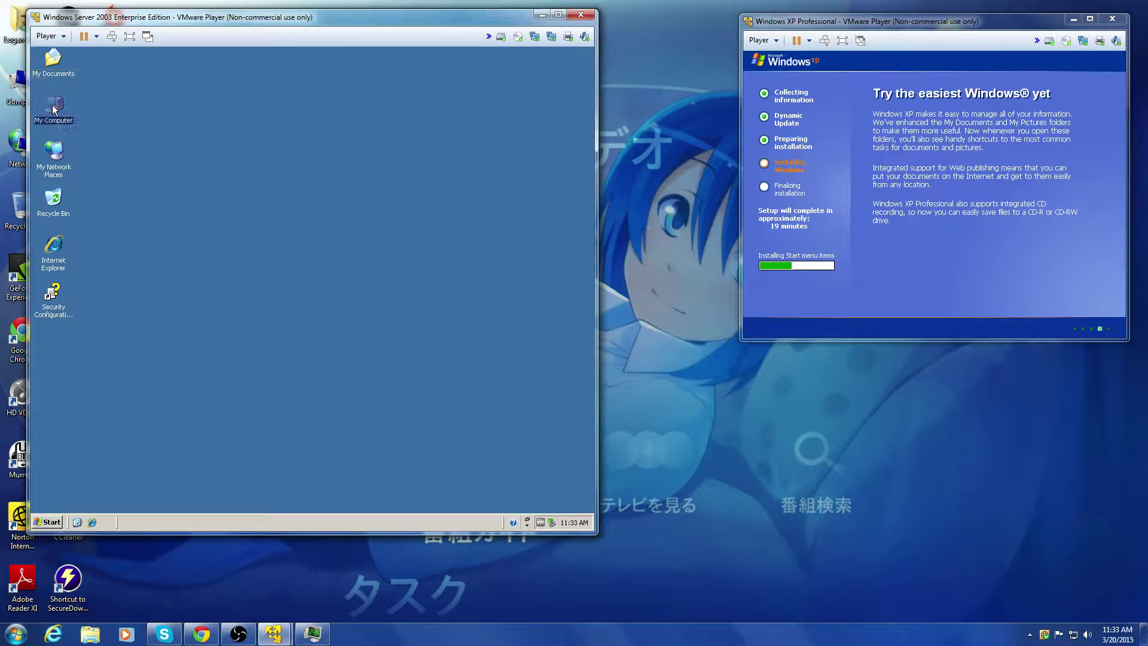
Step: Rename the computer to Vmserv via My Computer Properties > Computer Name > Change
right_click(54, 109)
click(67, 114)
right_click(51, 112)
click(78, 228)
click(183, 96)
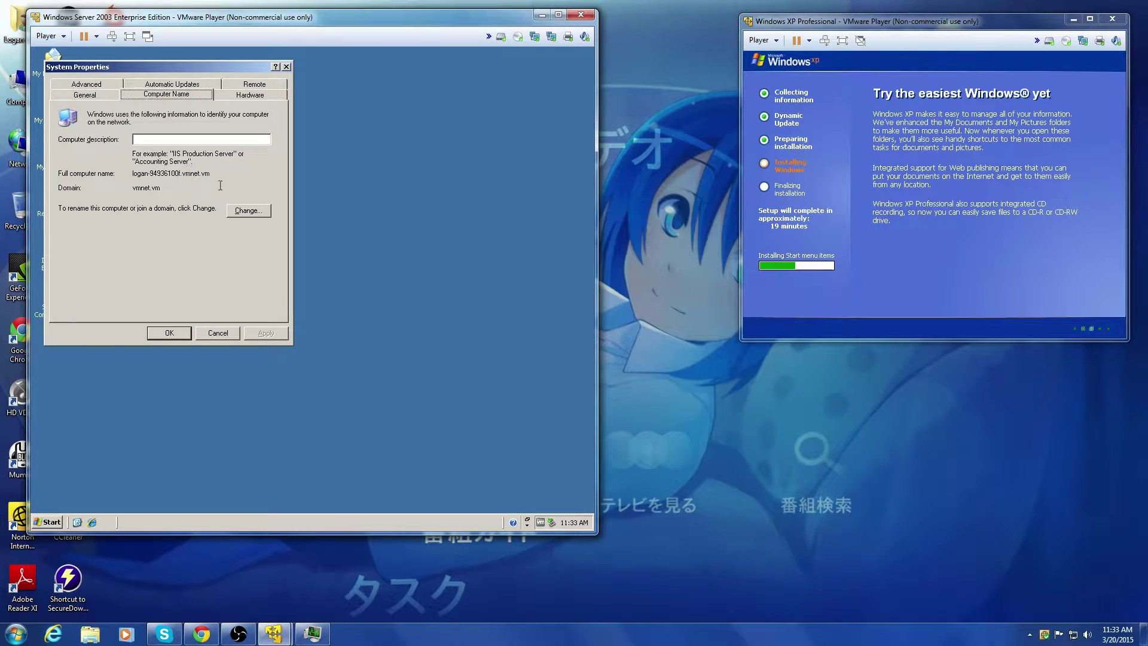
click(238, 214)
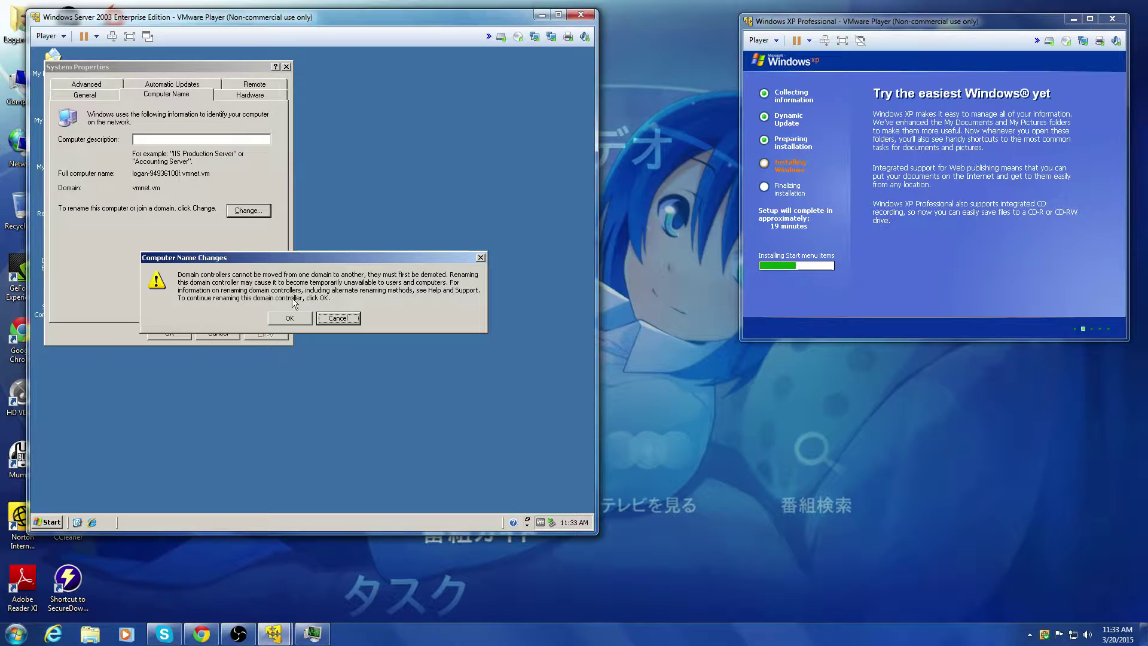
click(290, 319)
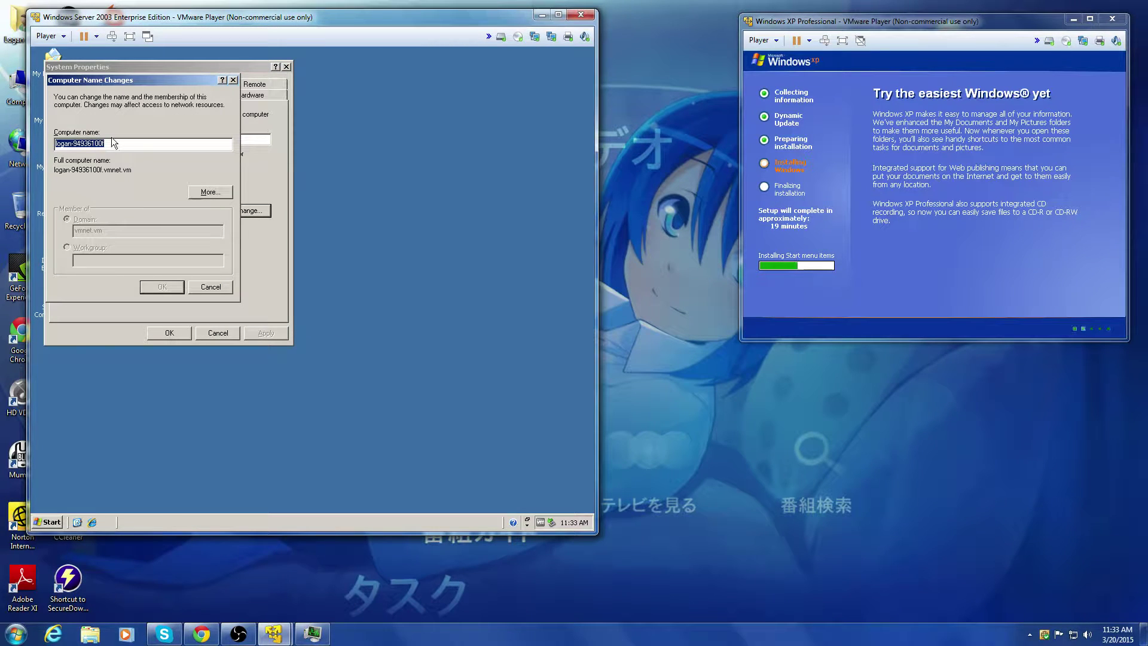
text(Vm)
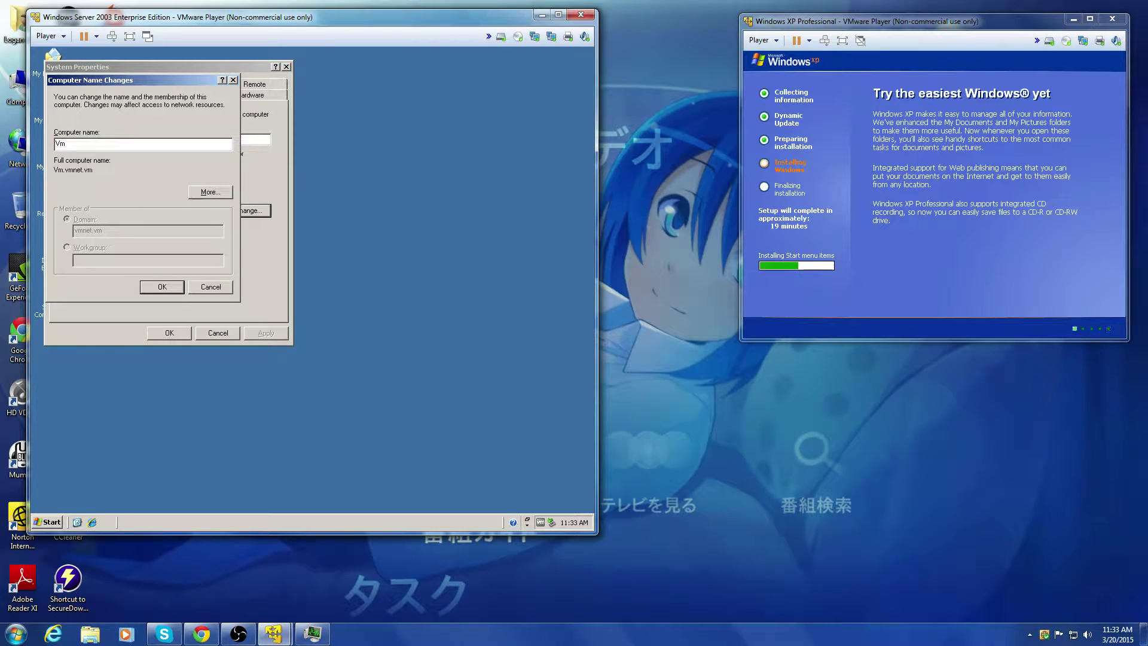
text(serv)
click(160, 287)
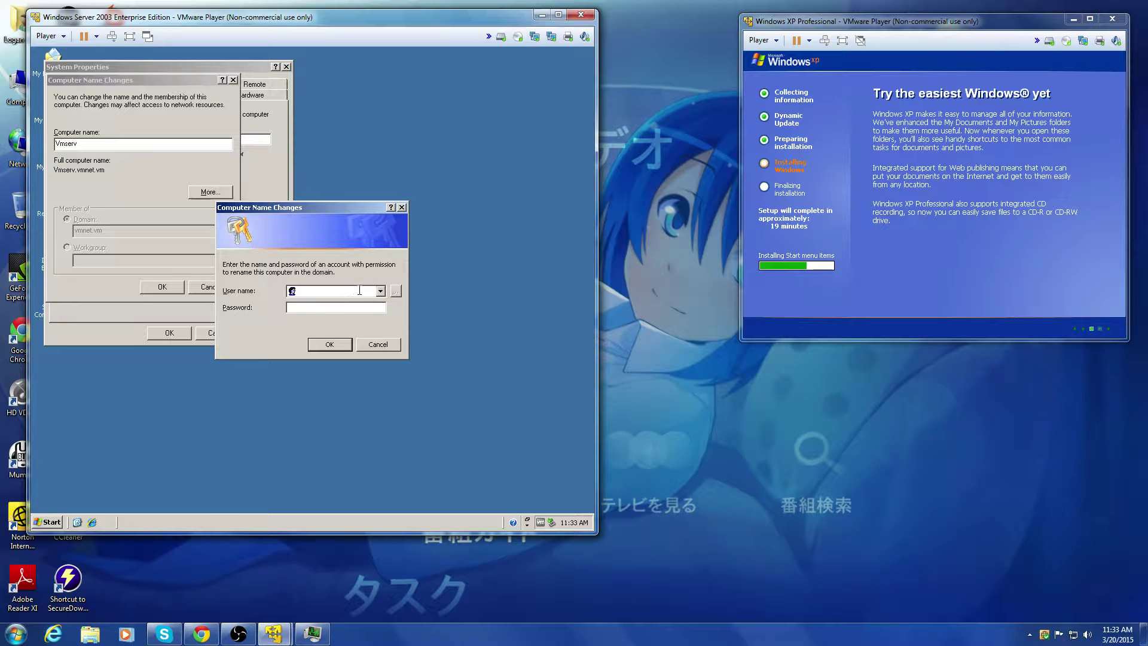
Step: Authenticate as Administrator, apply the rename, and accept restarting the server now
click(380, 291)
click(381, 291)
text(Administrator)
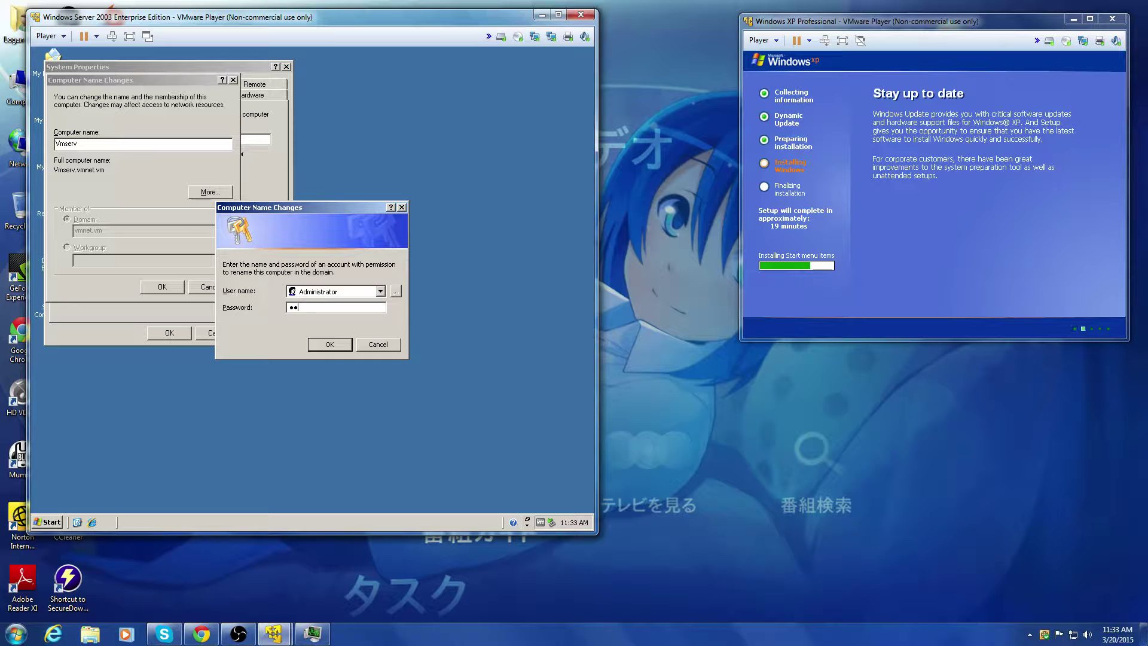
key(Return)
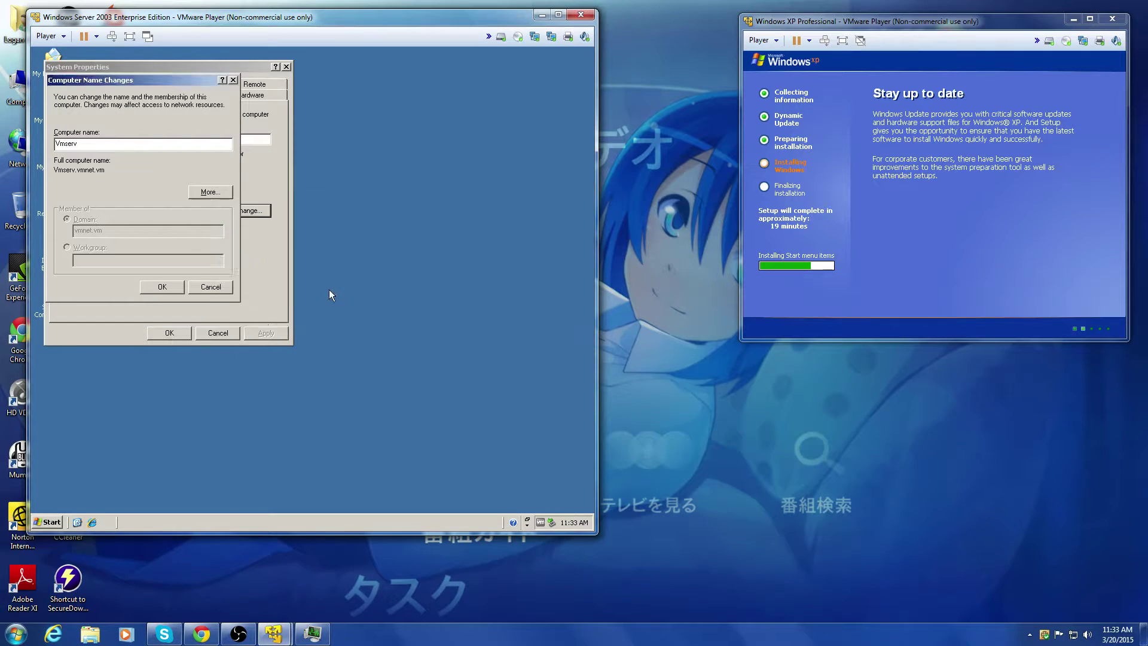
click(328, 314)
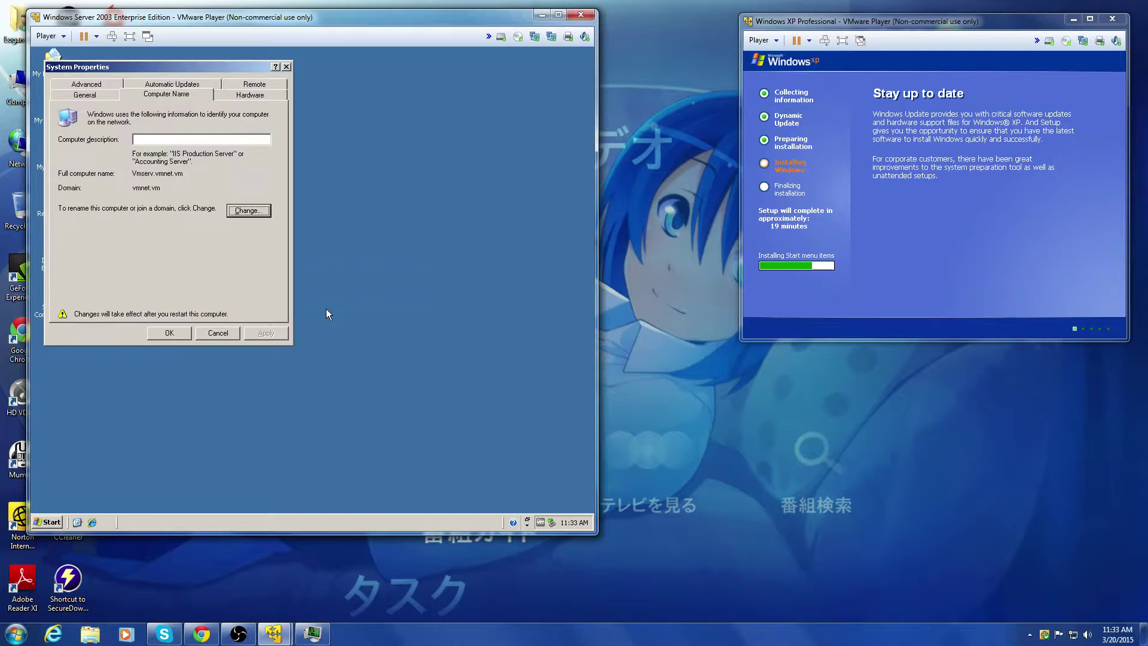
click(154, 334)
click(280, 320)
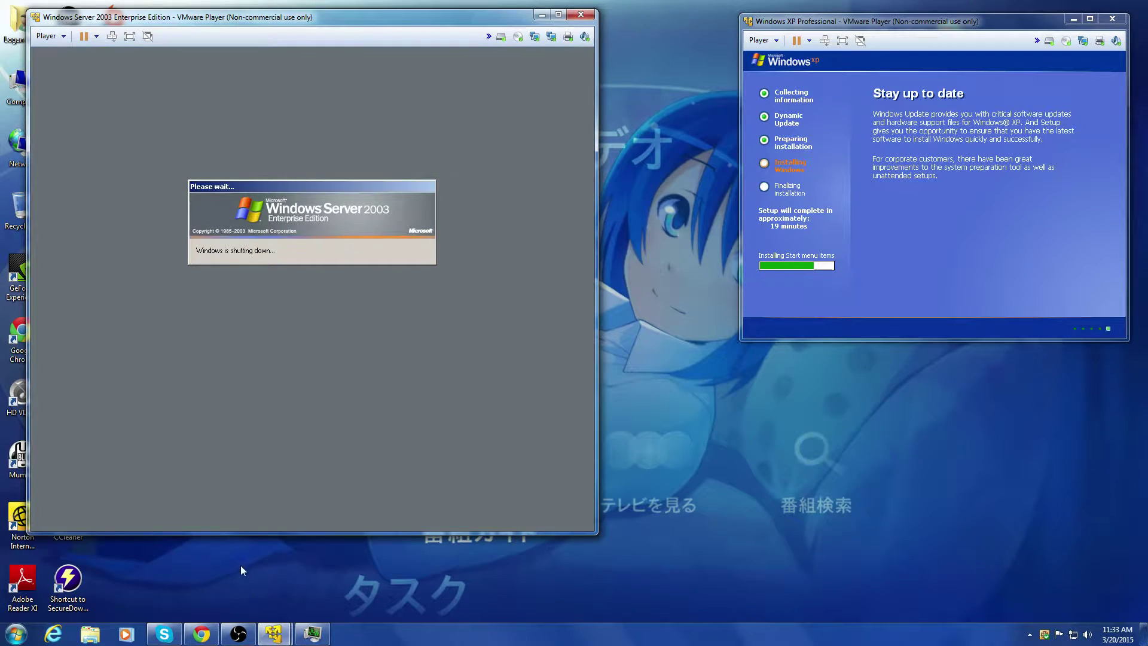
Step: Review the live event in YouTube Live Control Room, including the Slates help note, then minimize Chrome
click(216, 631)
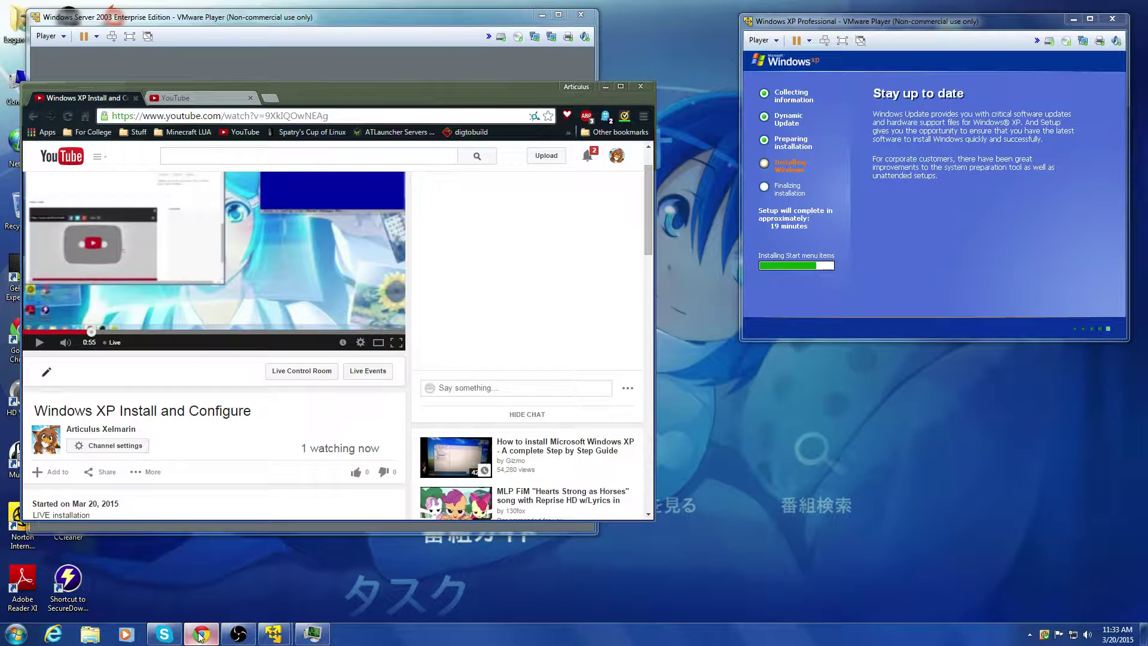
click(191, 99)
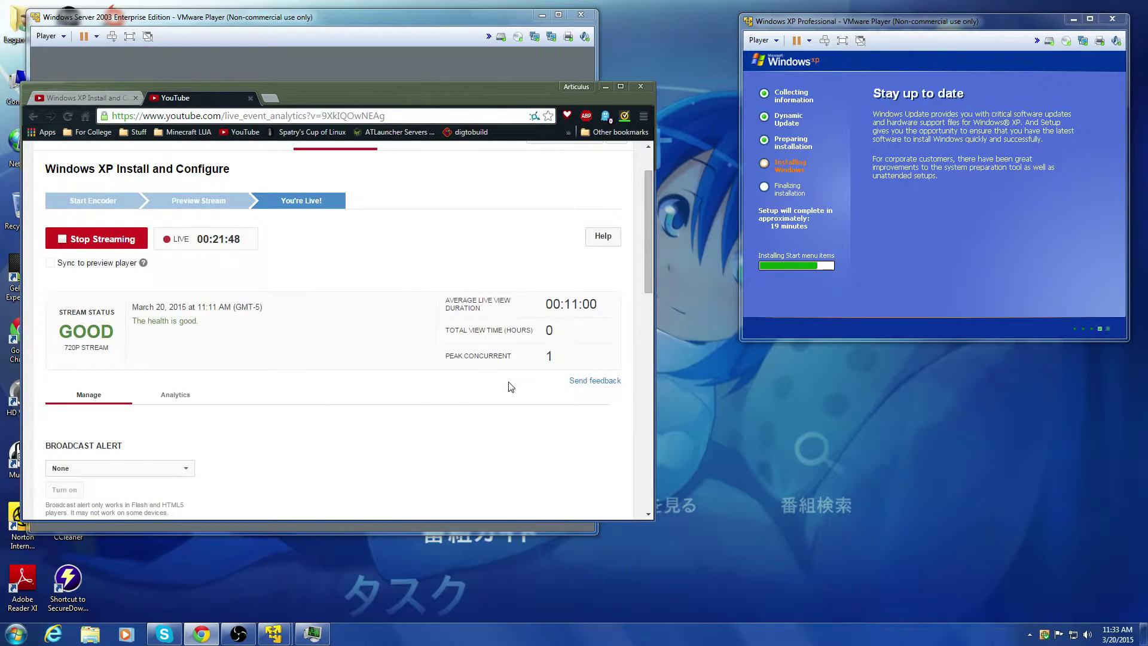
scroll(352, 411, down, 3)
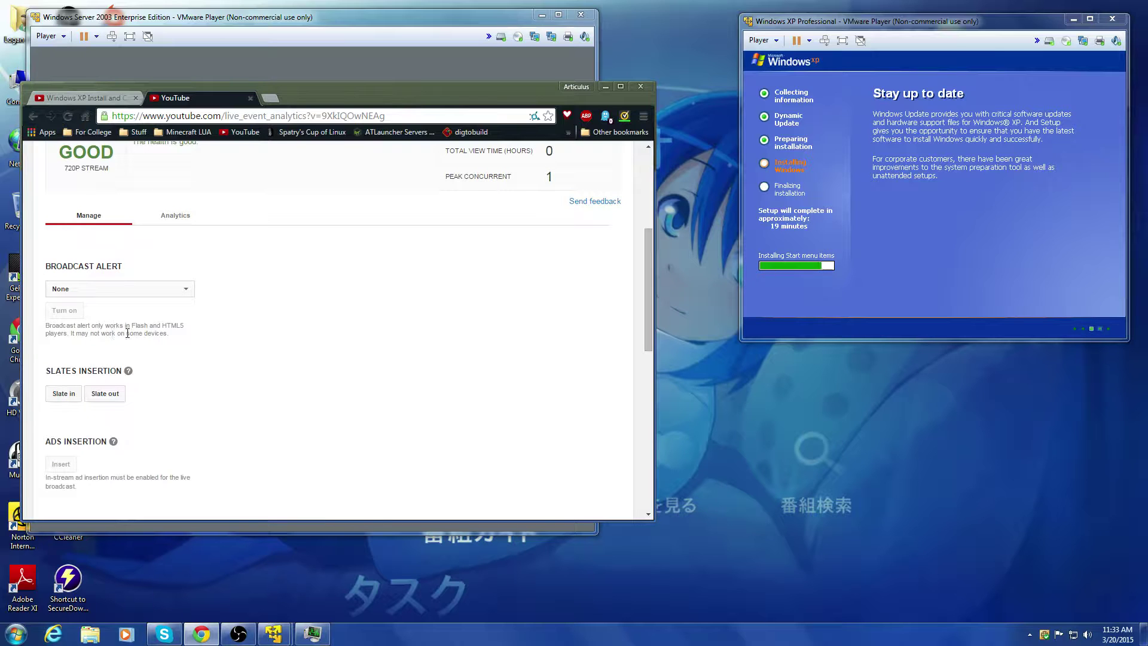
scroll(237, 439, down, 1)
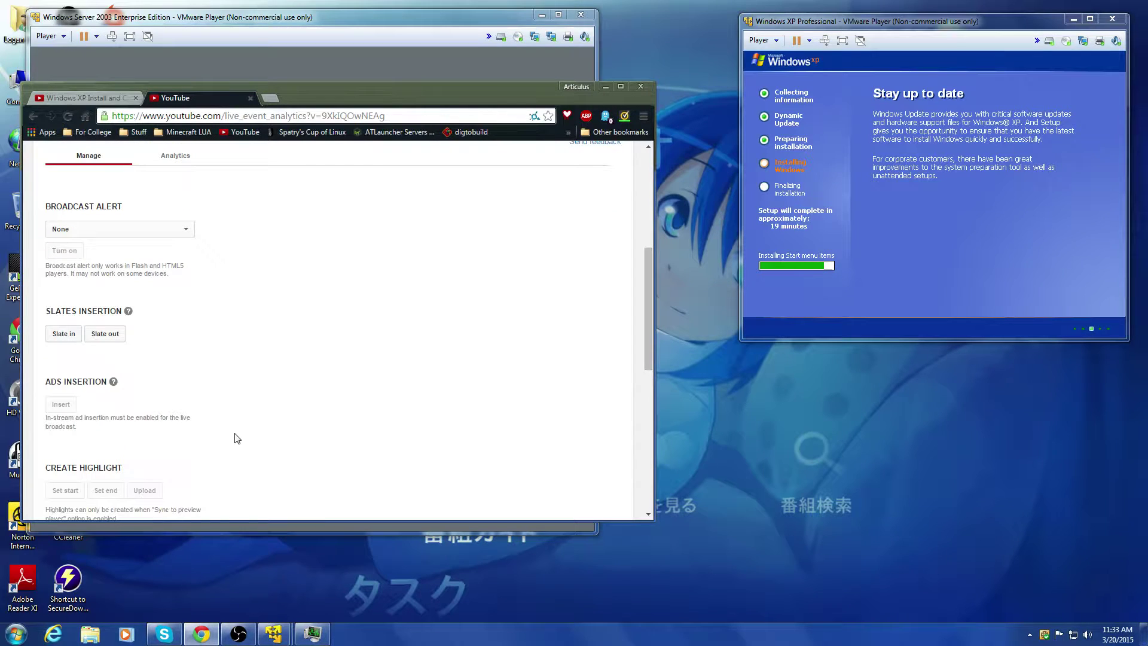
click(128, 311)
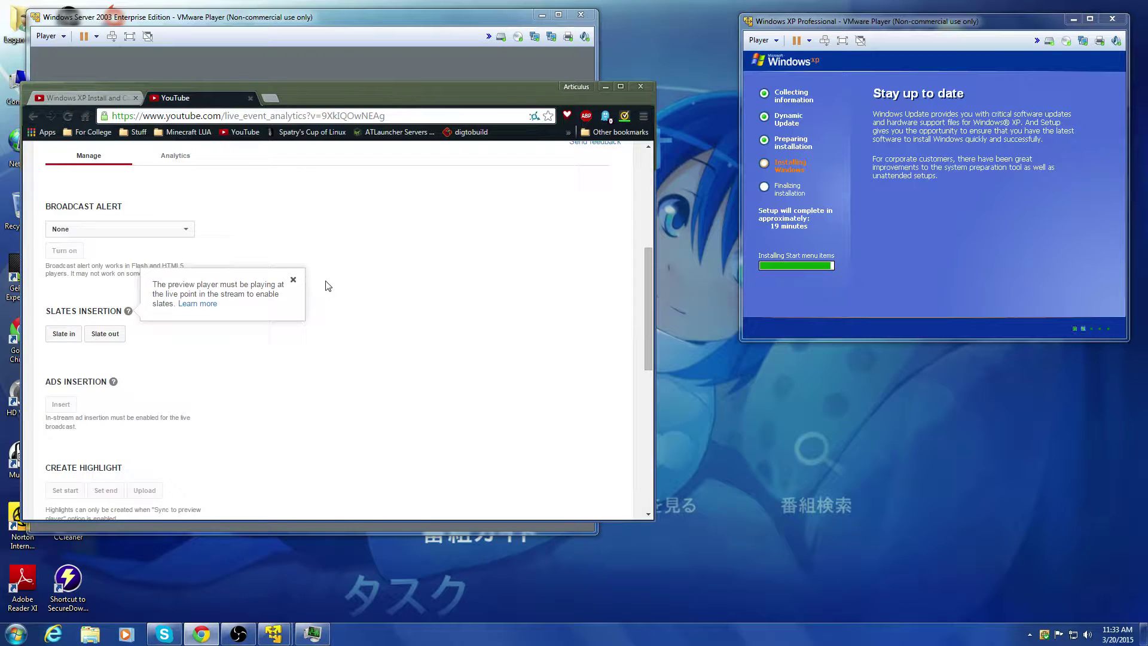
click(293, 281)
scroll(319, 408, down, 7)
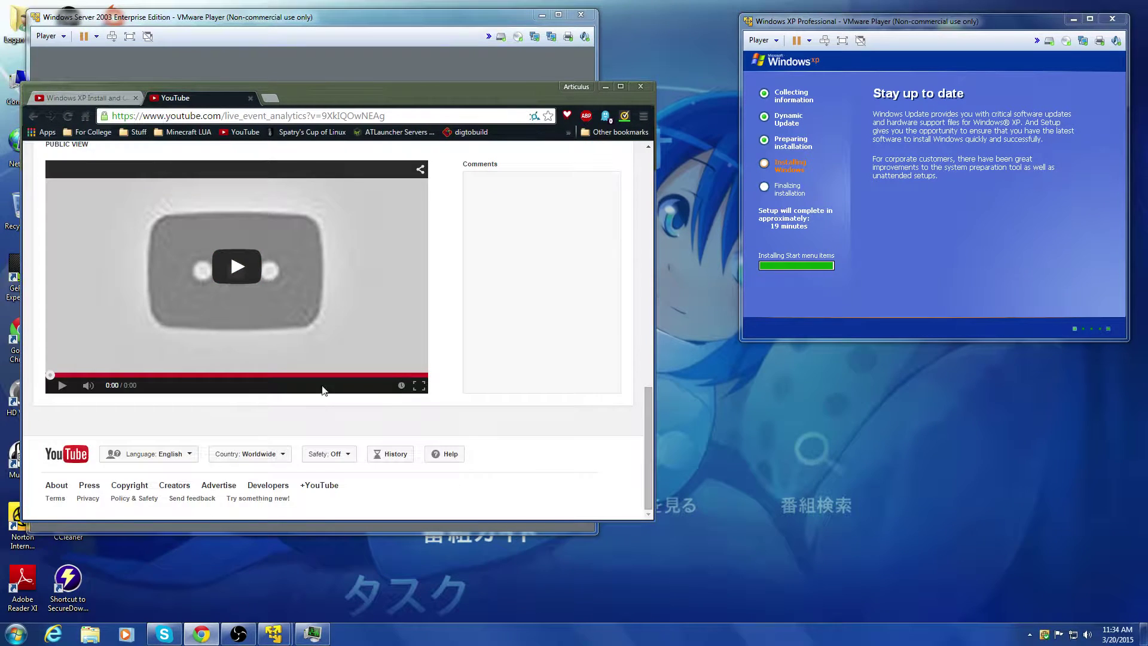
scroll(323, 390, up, 10)
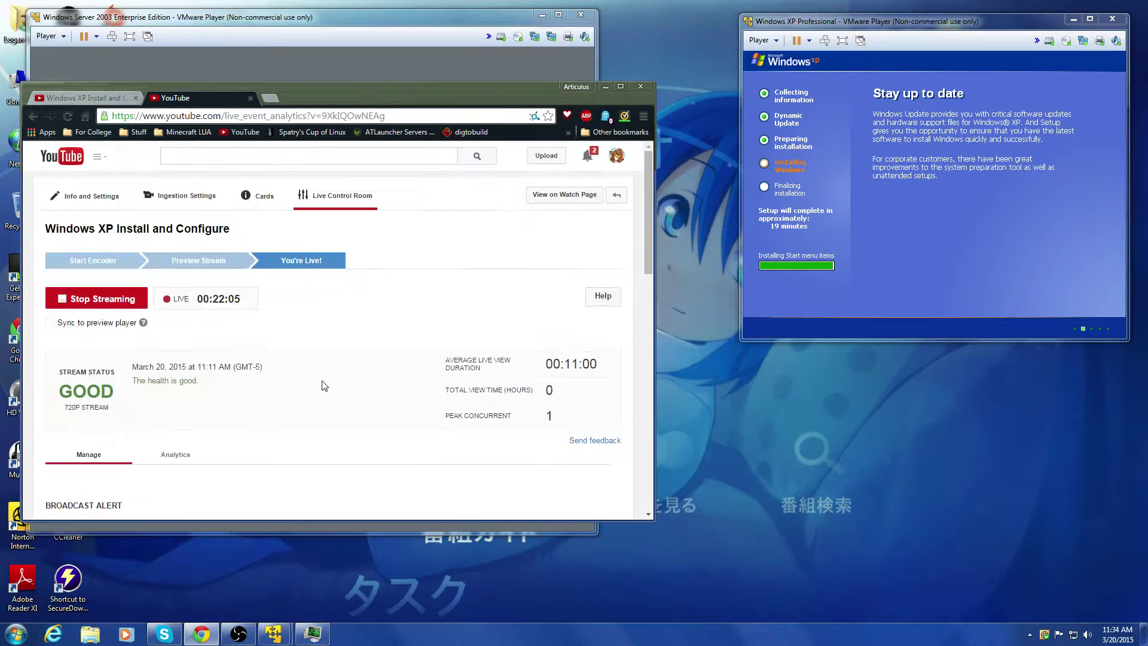
click(607, 87)
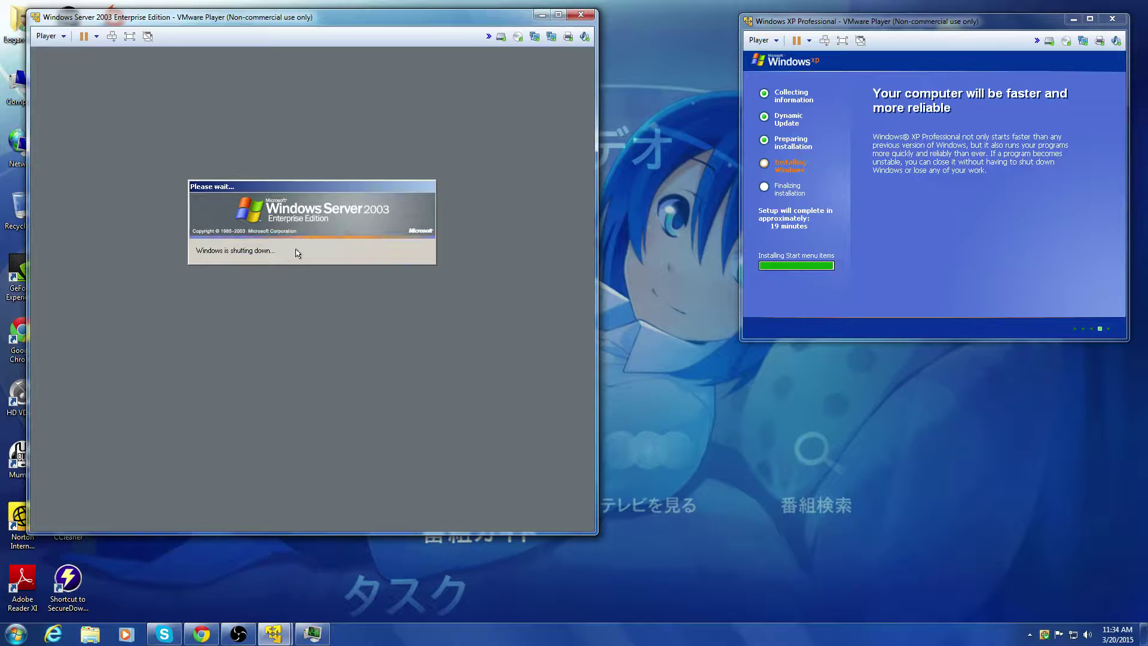
Step: Set the Server 2003 VM's Network Adapter to NAT, then open the user folder from the host desktop
drag(281, 17, 398, 27)
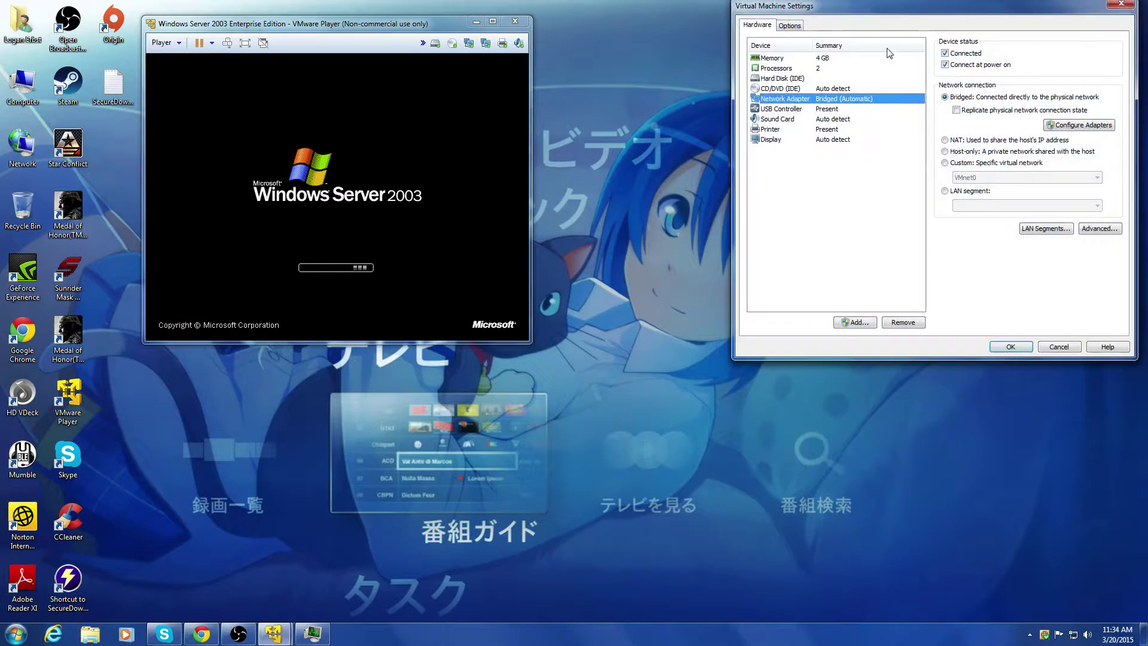
click(946, 140)
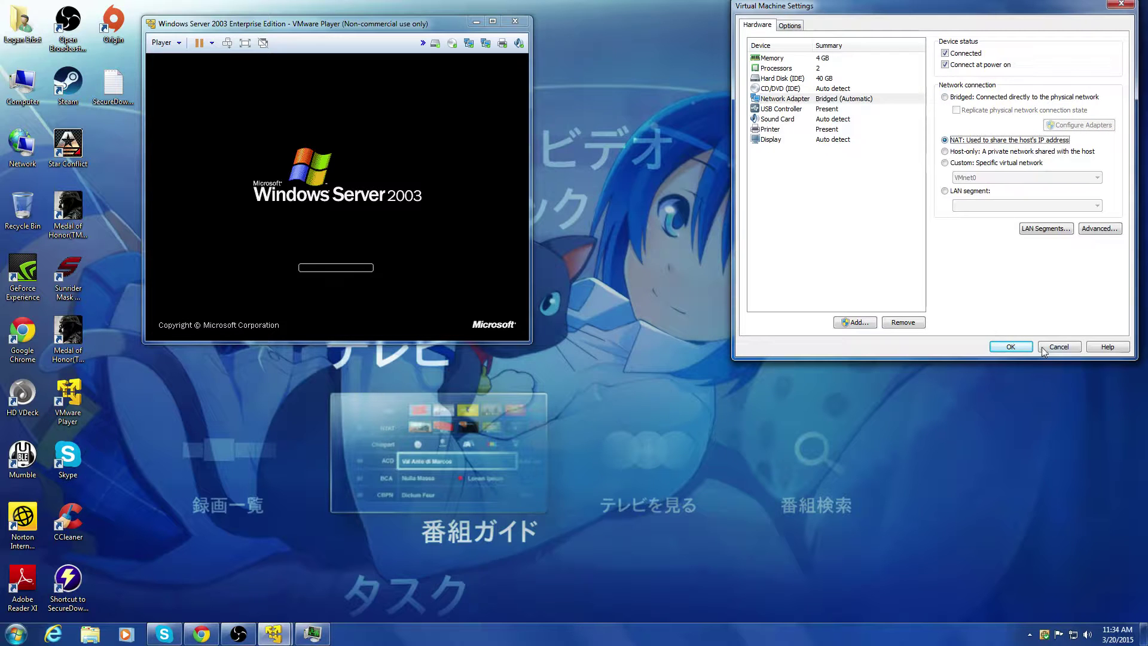
click(1011, 347)
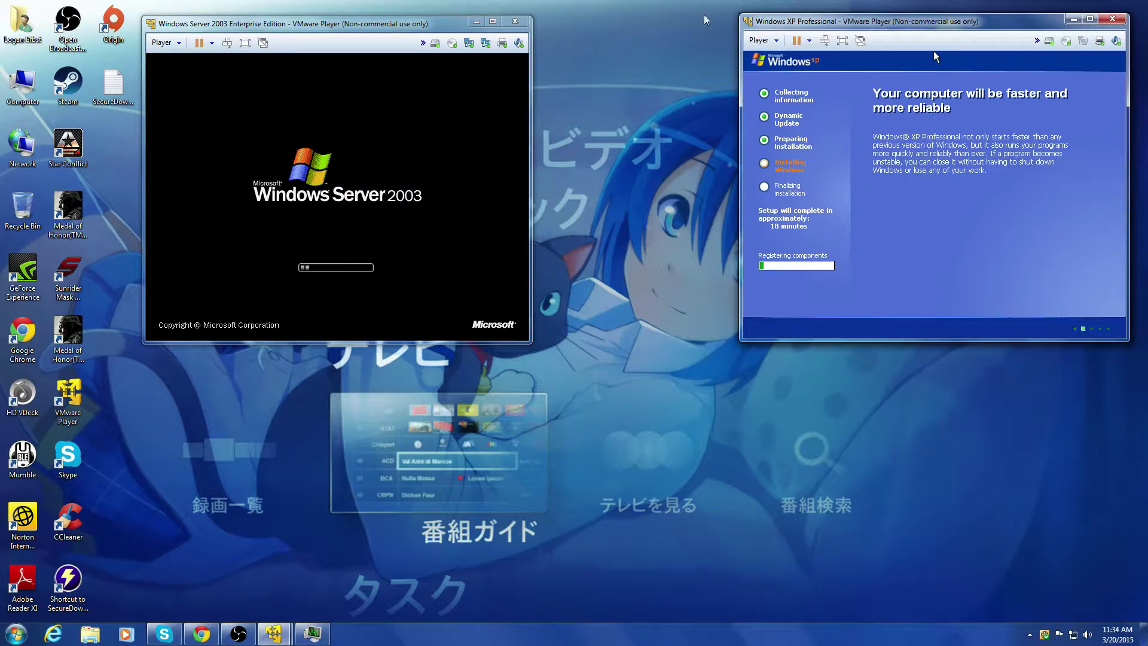
drag(358, 24, 398, 43)
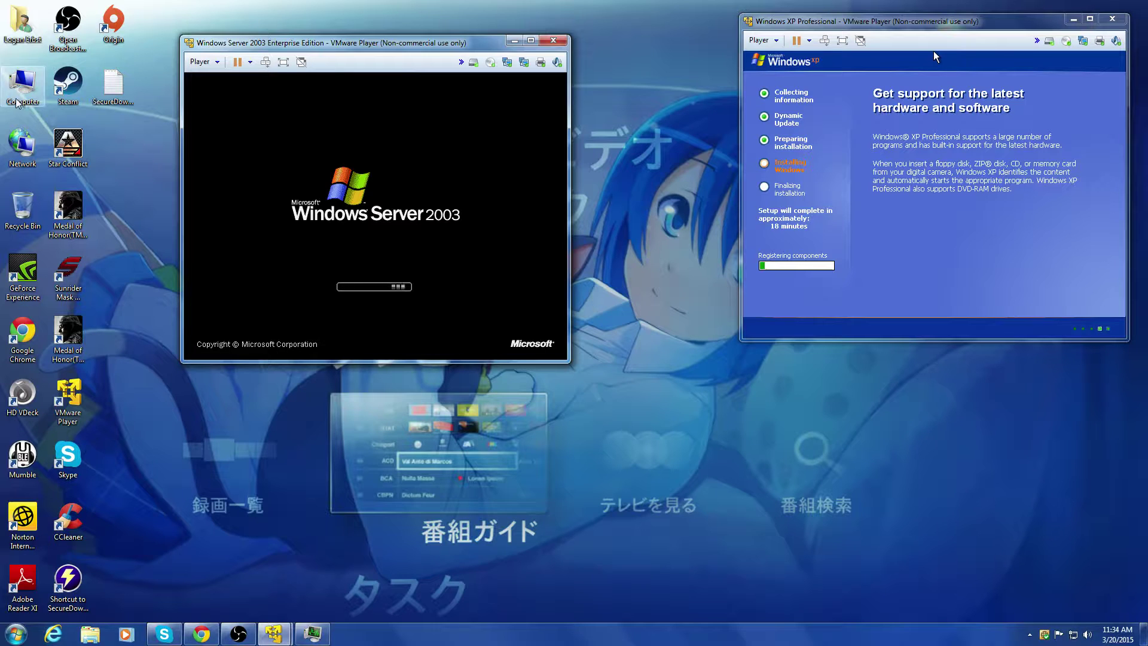
double_click(25, 33)
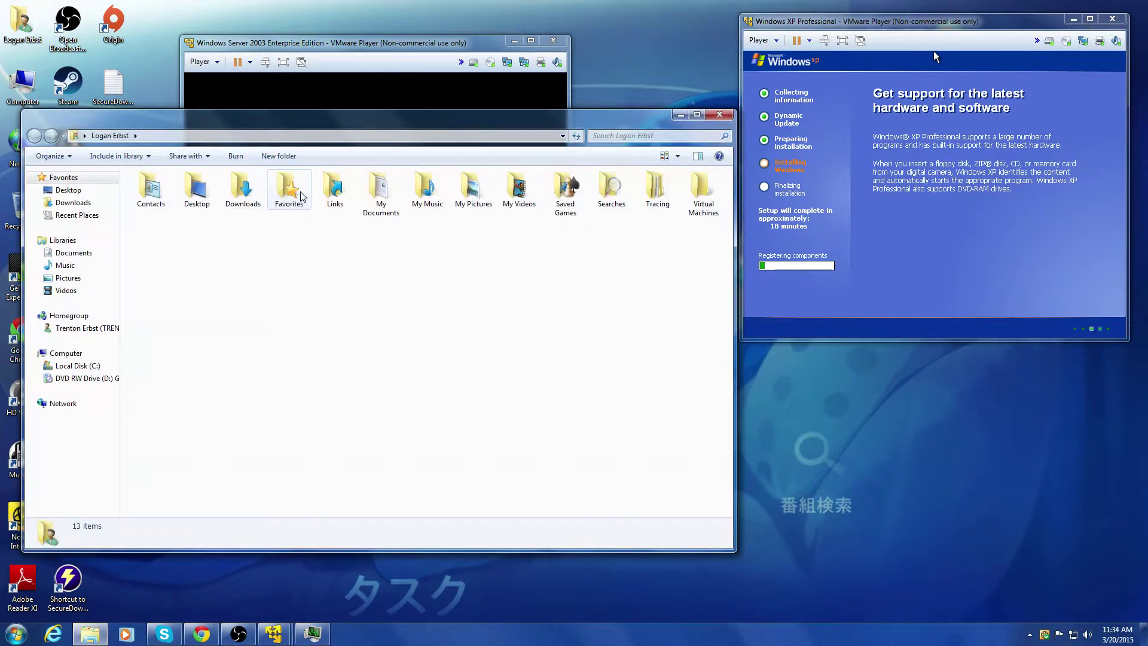
Step: Check the recent contact's Skype conversation, then minimize Skype
click(74, 204)
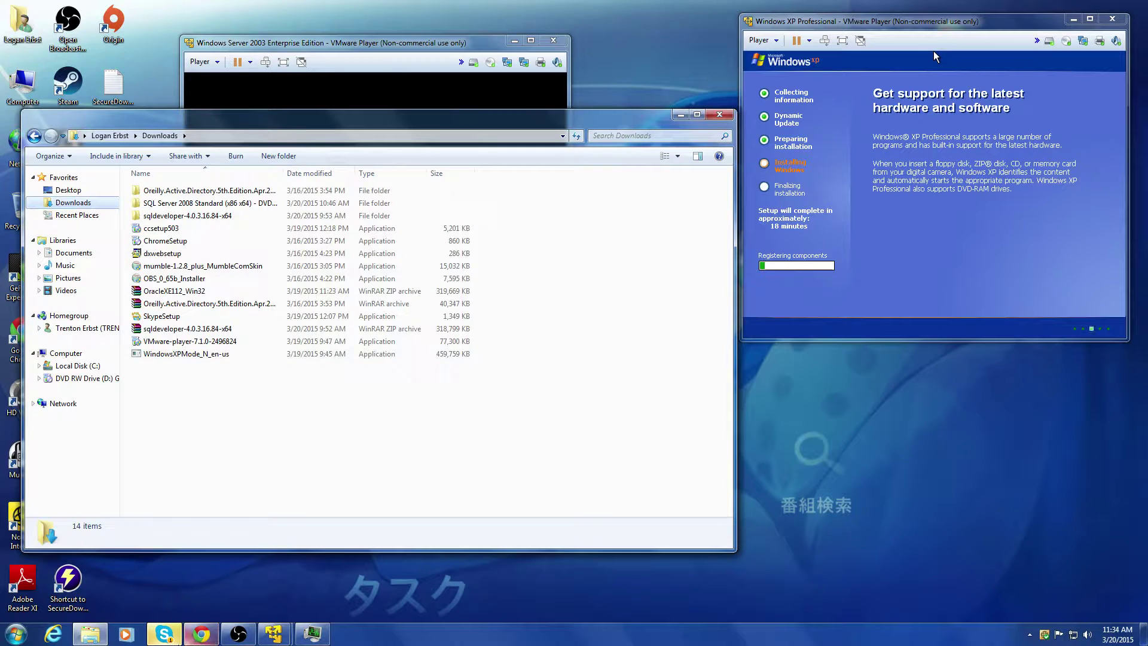
click(164, 633)
click(73, 381)
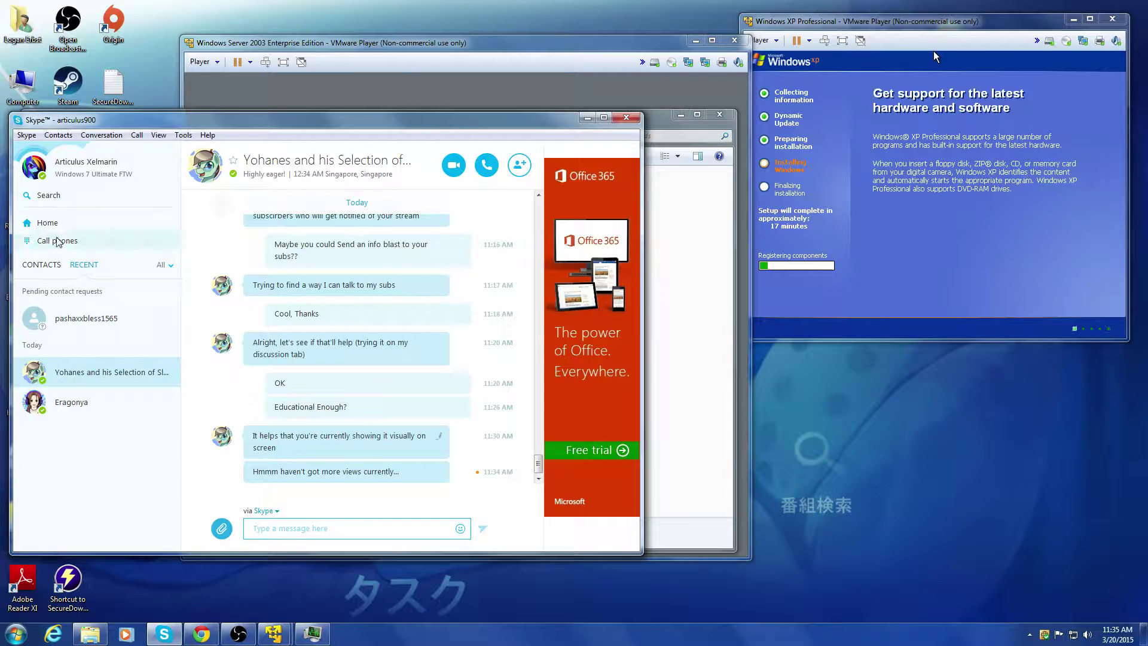
click(588, 117)
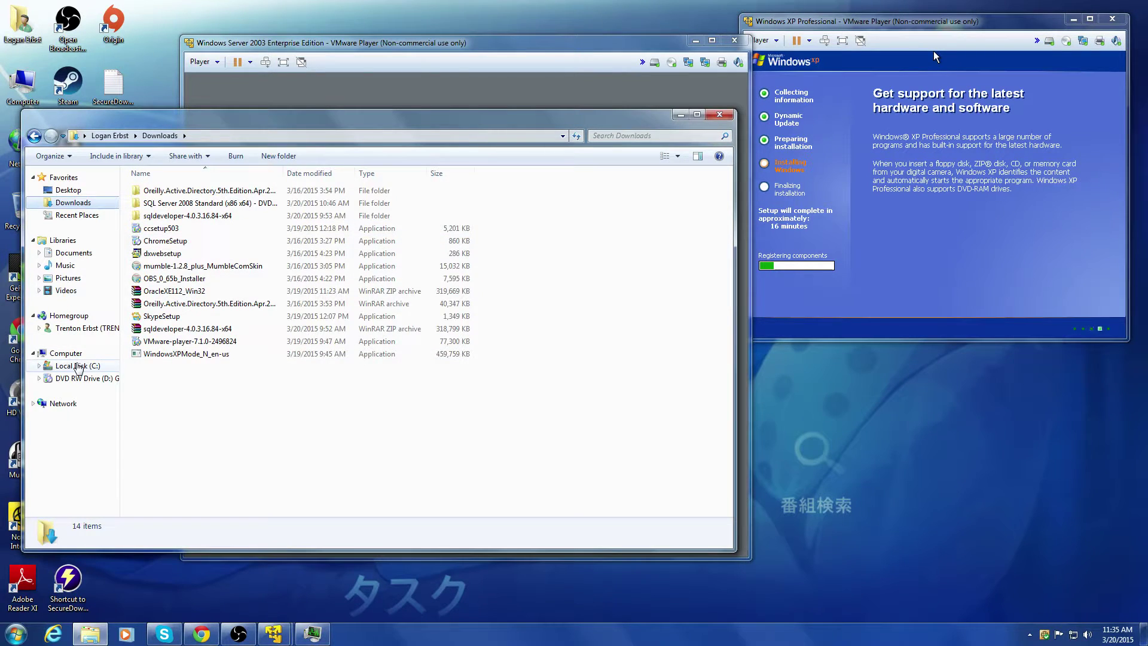
Step: Browse C: > Users > user > Downloads and view the SecureDownloadManager log in Notepad
click(78, 365)
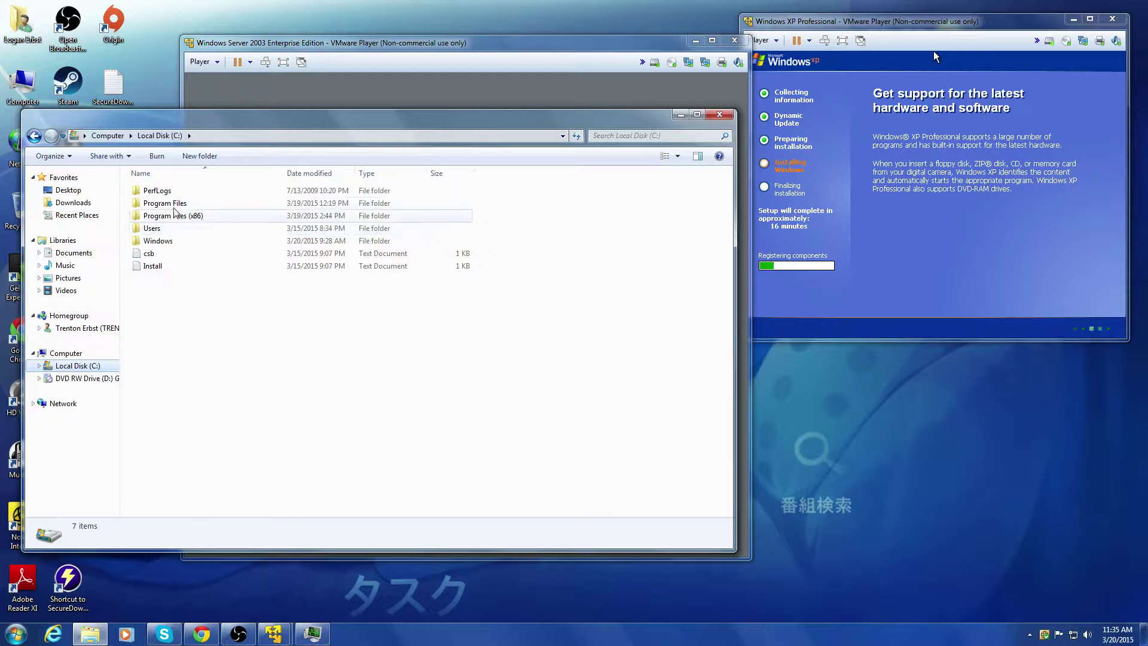
double_click(183, 228)
double_click(170, 191)
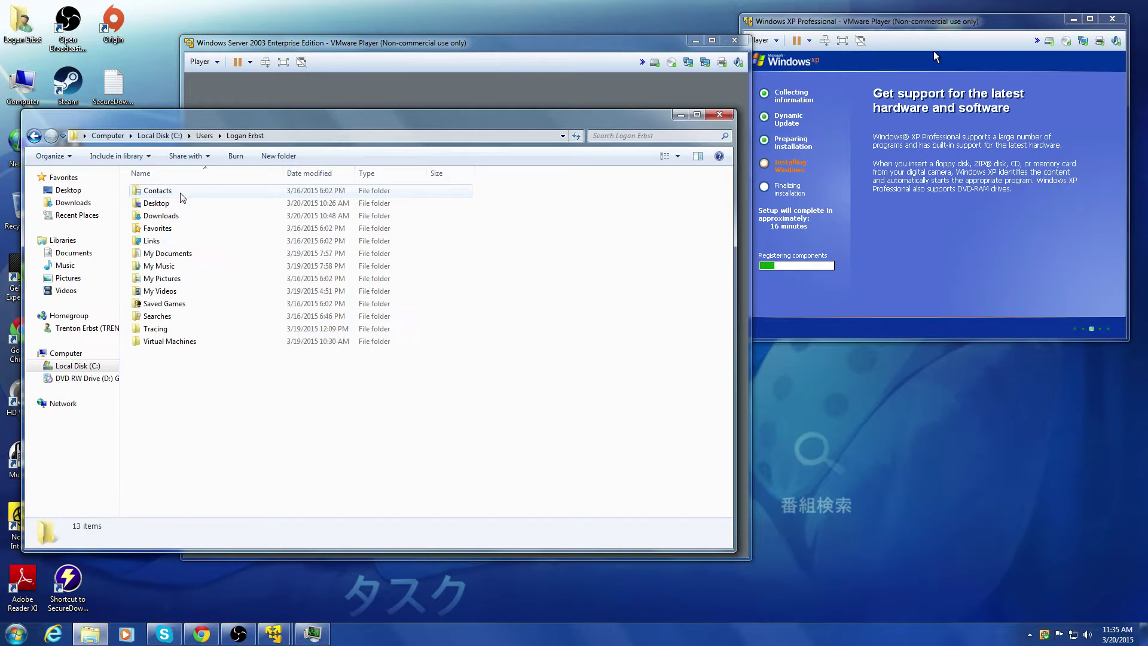
double_click(185, 219)
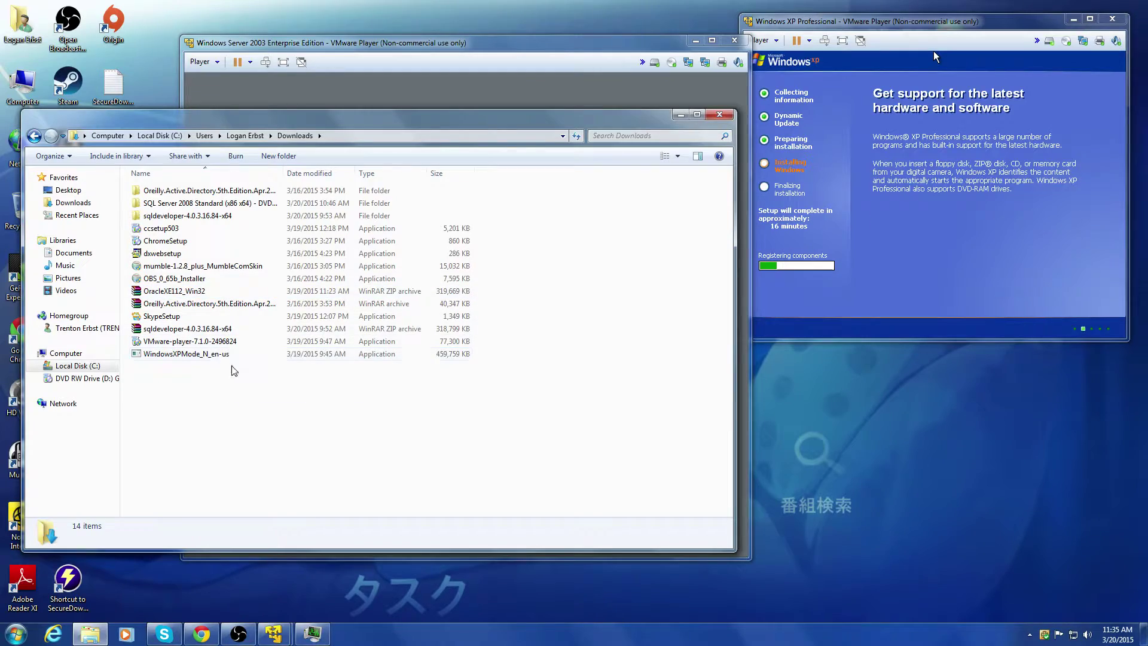
click(720, 114)
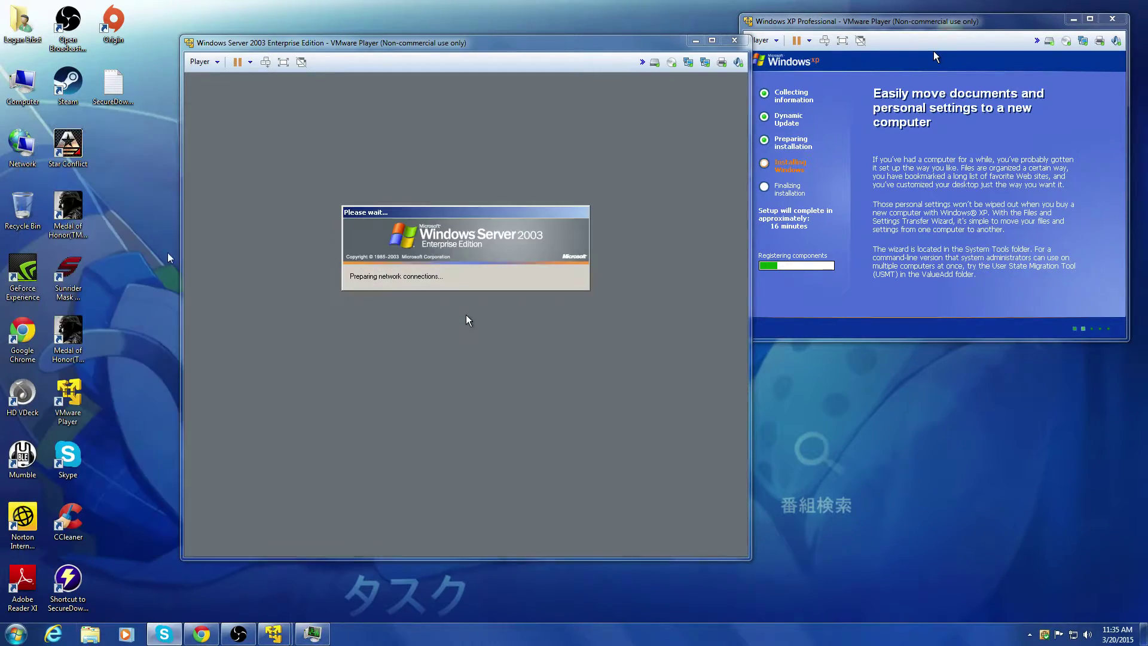
double_click(110, 78)
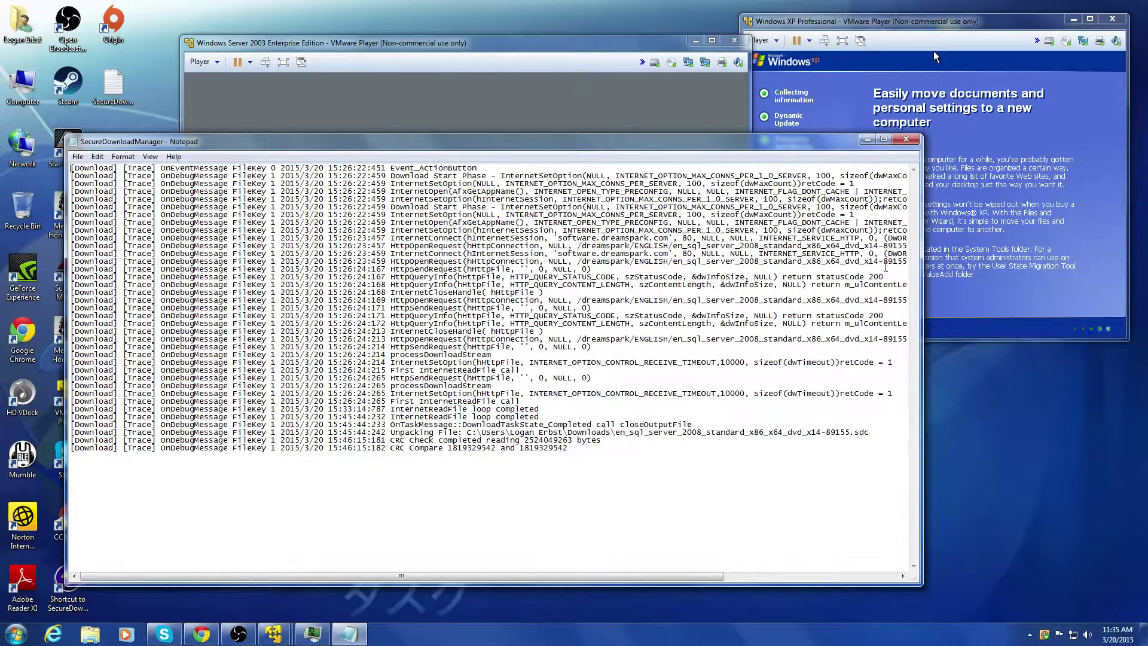
click(867, 139)
Step: Open the SQL Server 2008 Standard DVD folder in Downloads, select its ISO, and close Explorer
double_click(22, 24)
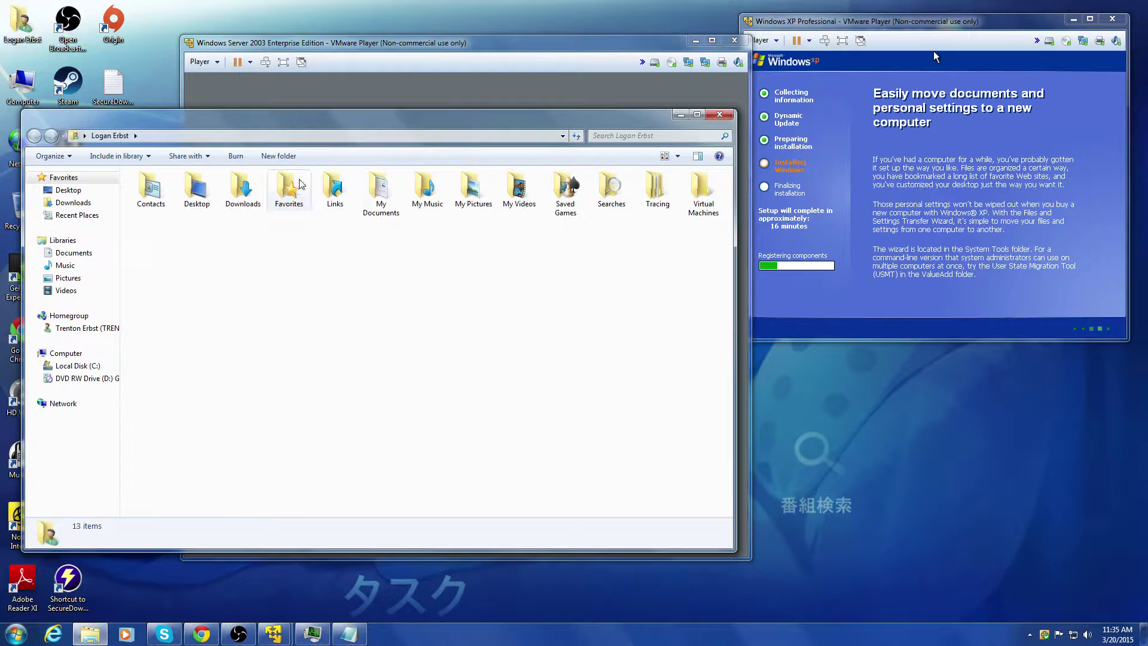
double_click(189, 187)
click(35, 136)
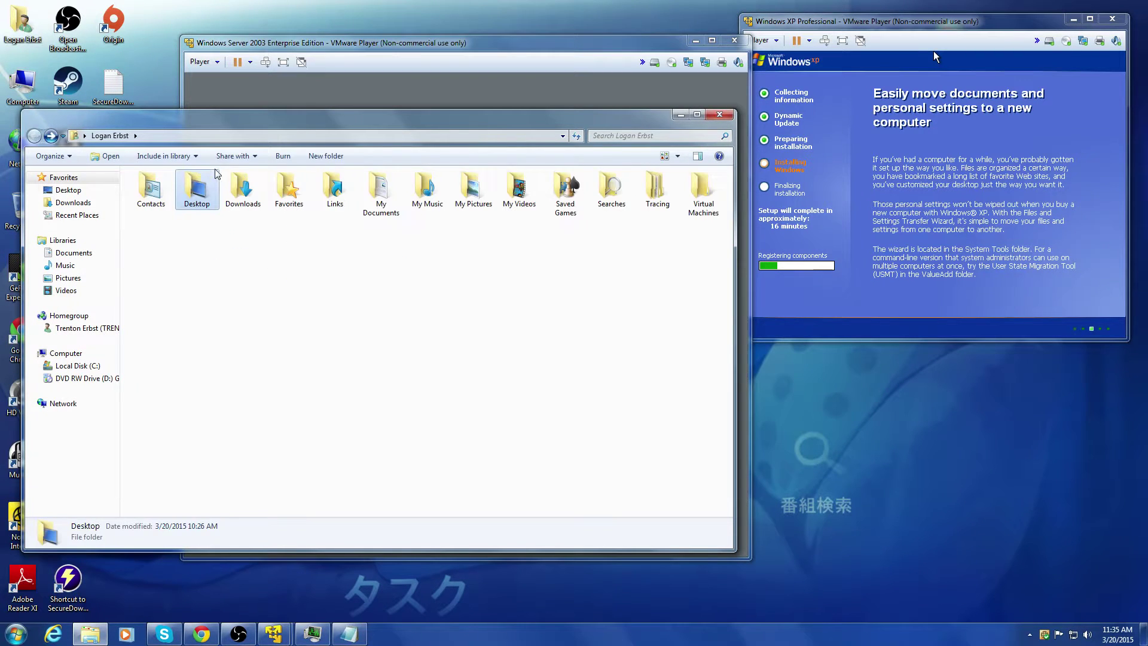
double_click(241, 187)
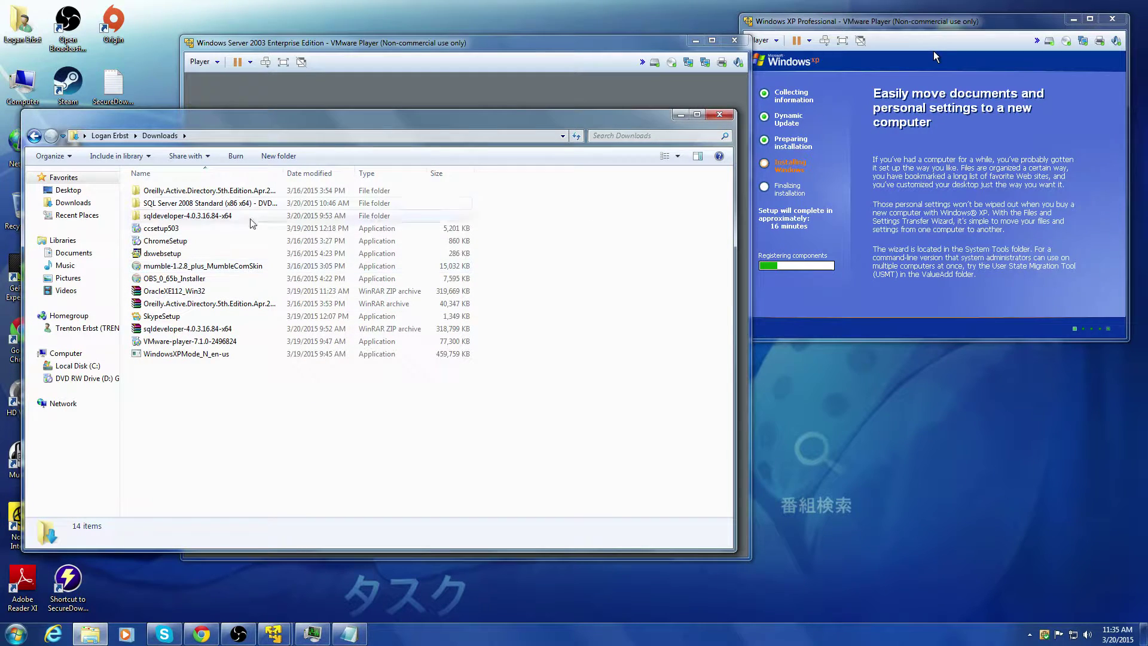
double_click(184, 207)
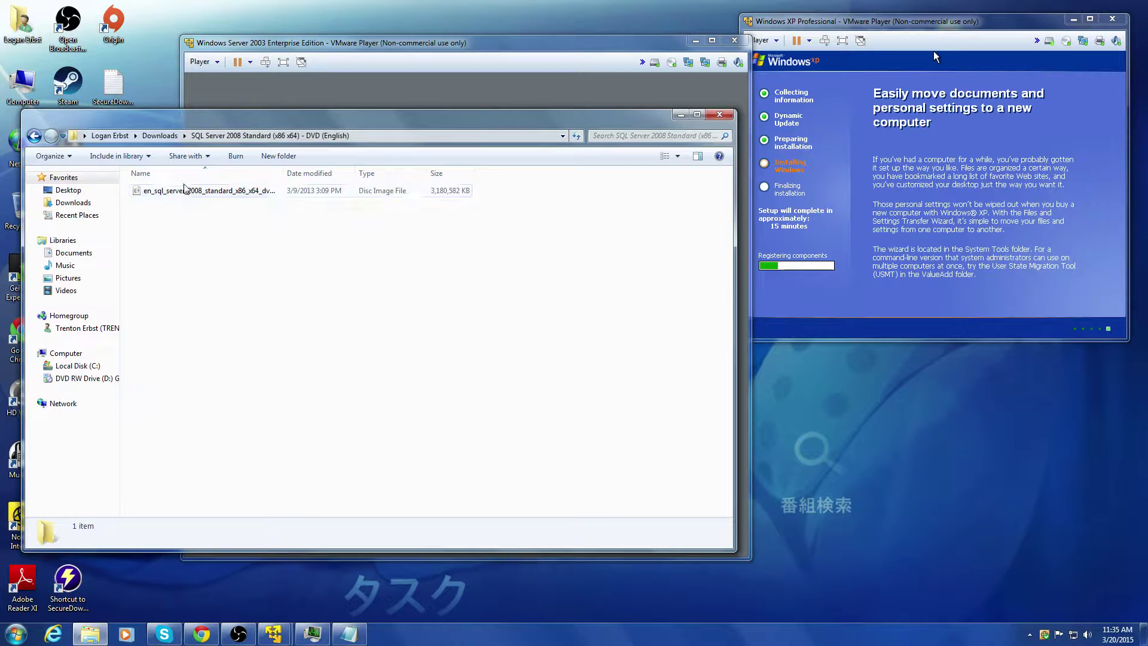
click(189, 193)
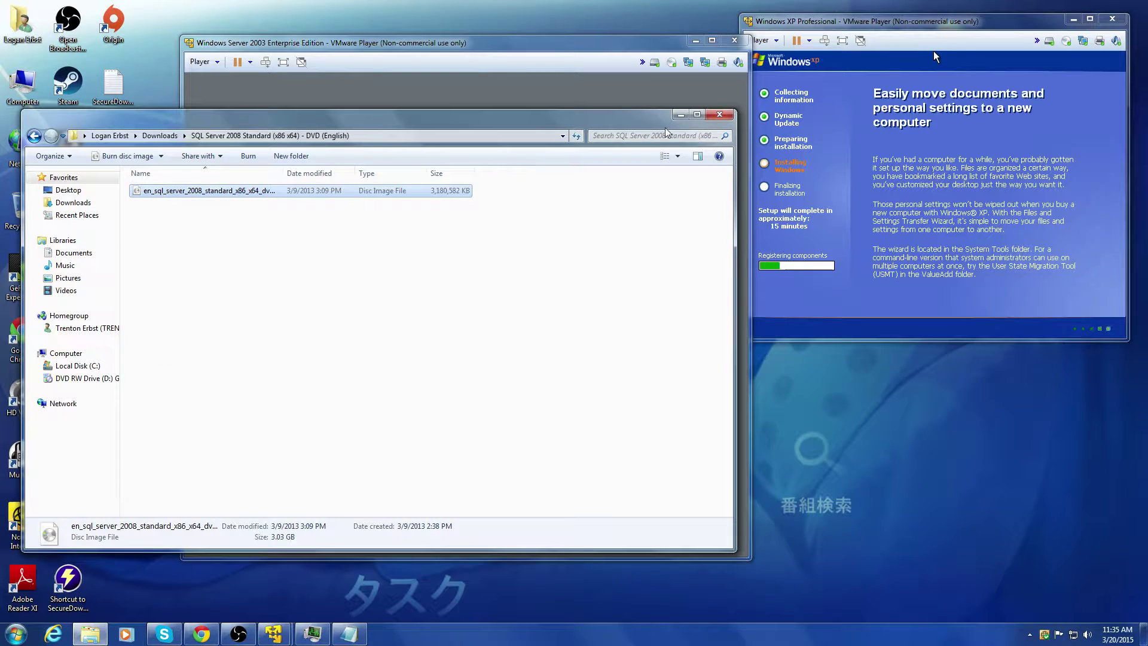
click(720, 114)
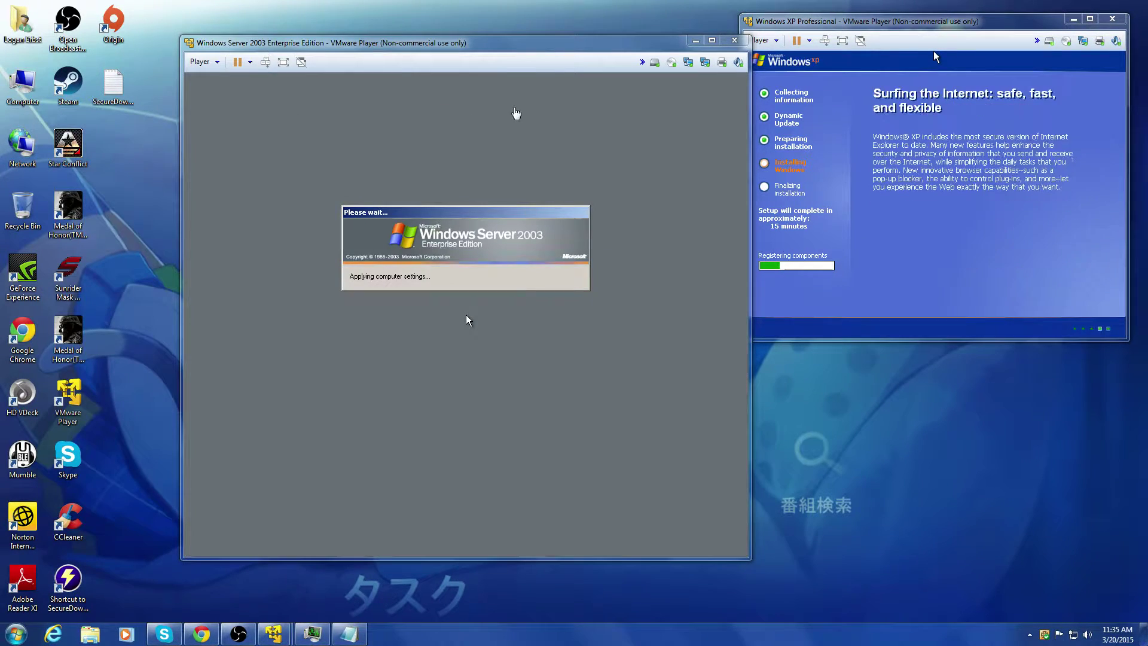
Step: Log into Server 2003 as Administrator via Ctrl+Alt+Del, then briefly check the network adapter menu
drag(562, 43, 515, 35)
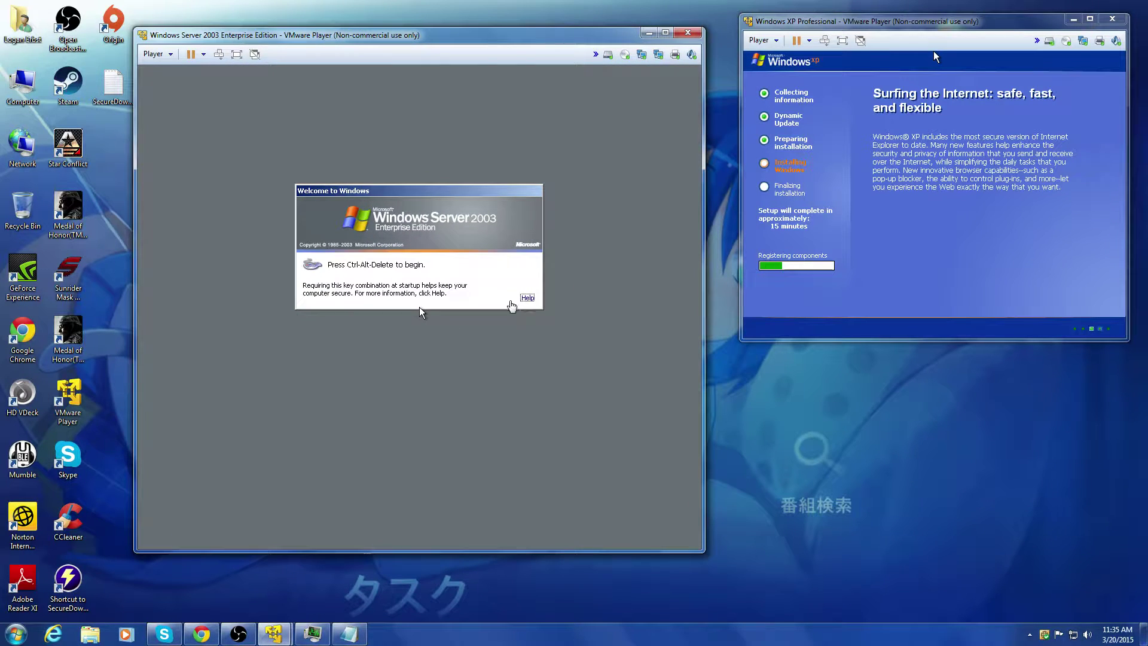
key(ctrl+alt+Insert)
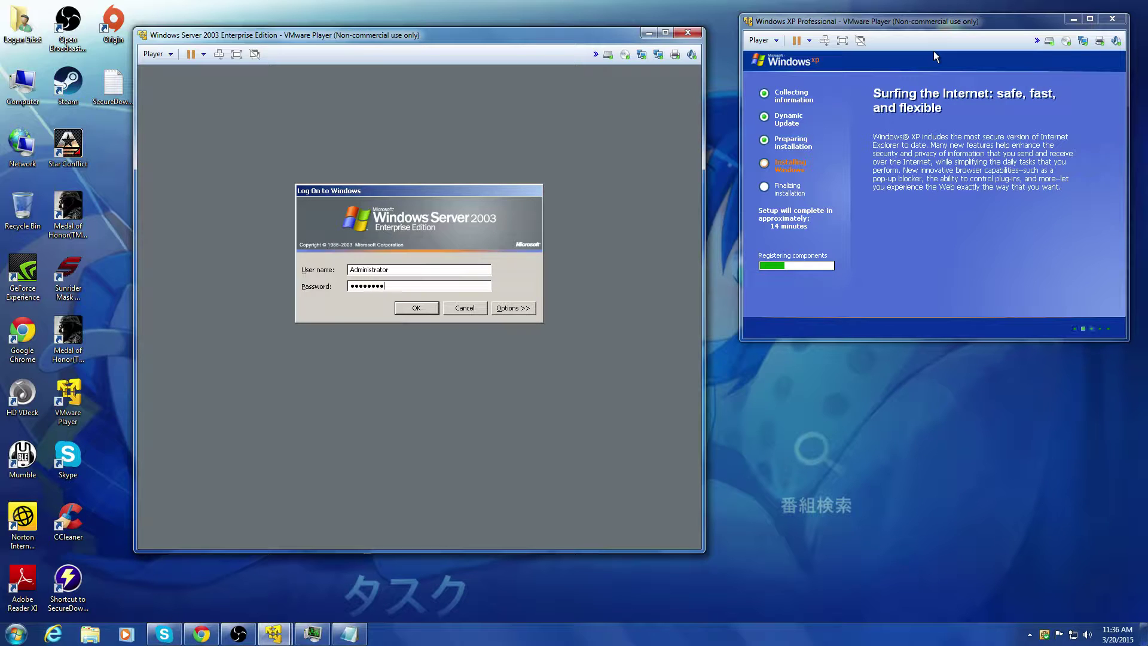
key(Return)
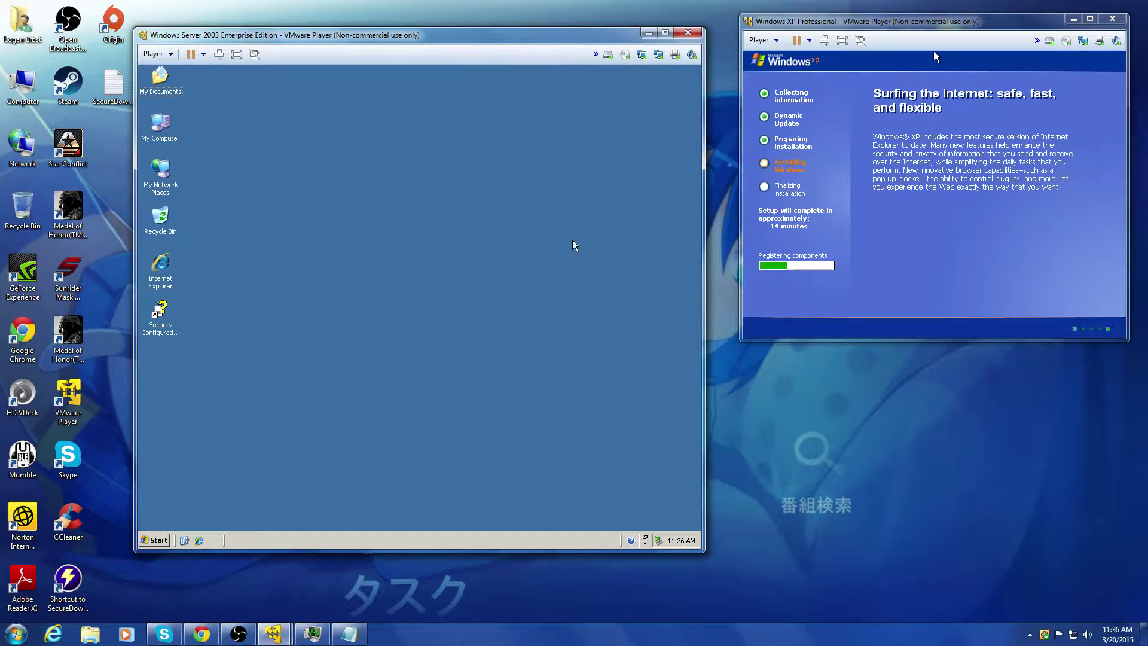
click(625, 55)
click(623, 116)
Step: Send the contact 'Im live streaming' and 'Link is above' in Skype, then minimize it
click(164, 633)
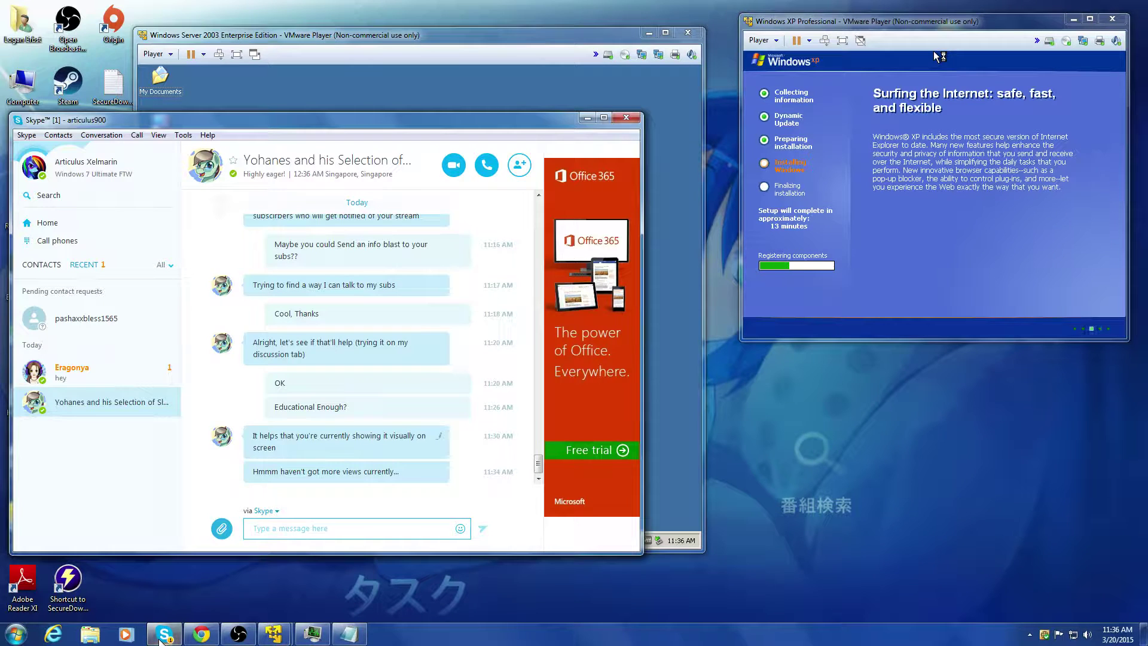
click(63, 377)
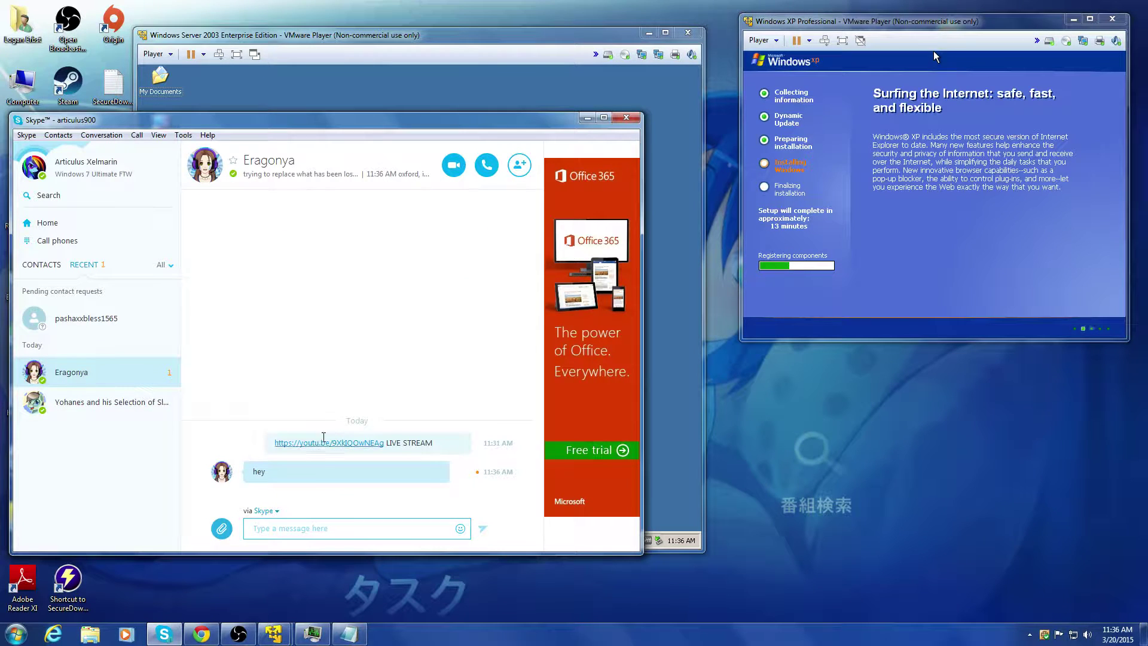
click(314, 529)
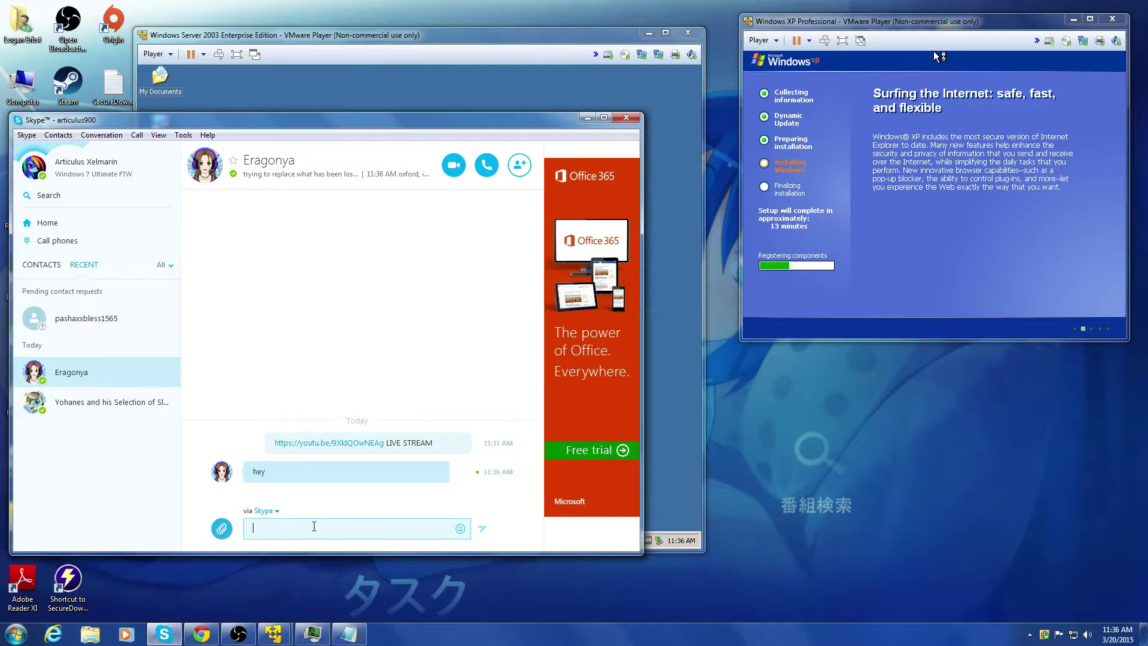
text(Im live streaming)
key(Return)
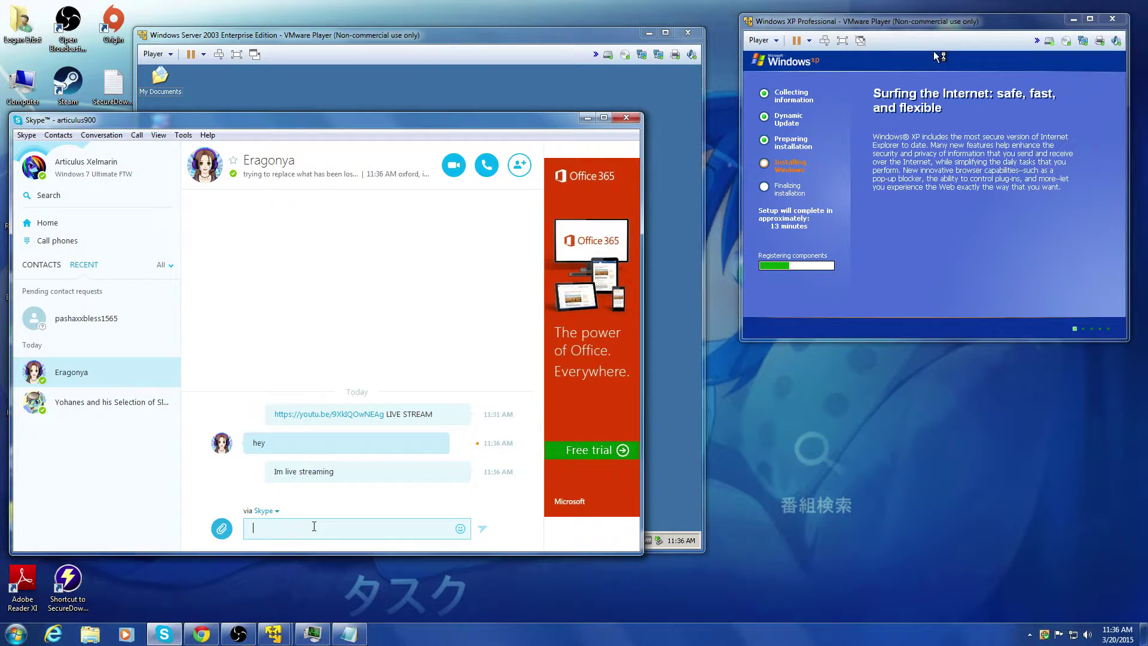
text(Linu)
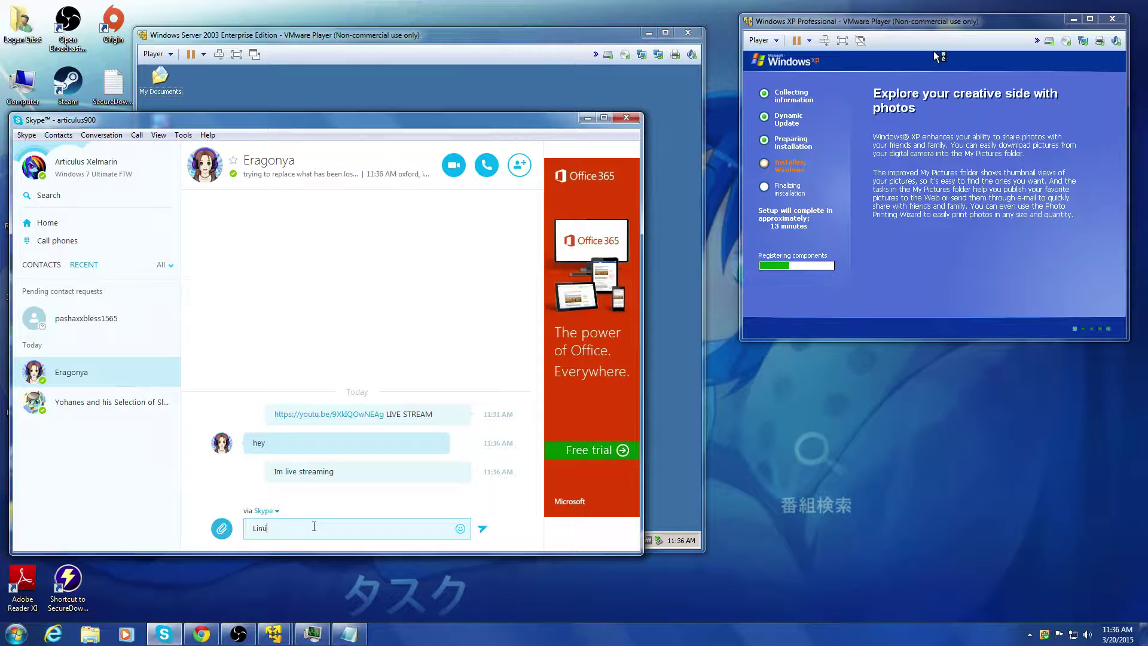
text( is above)
key(Return)
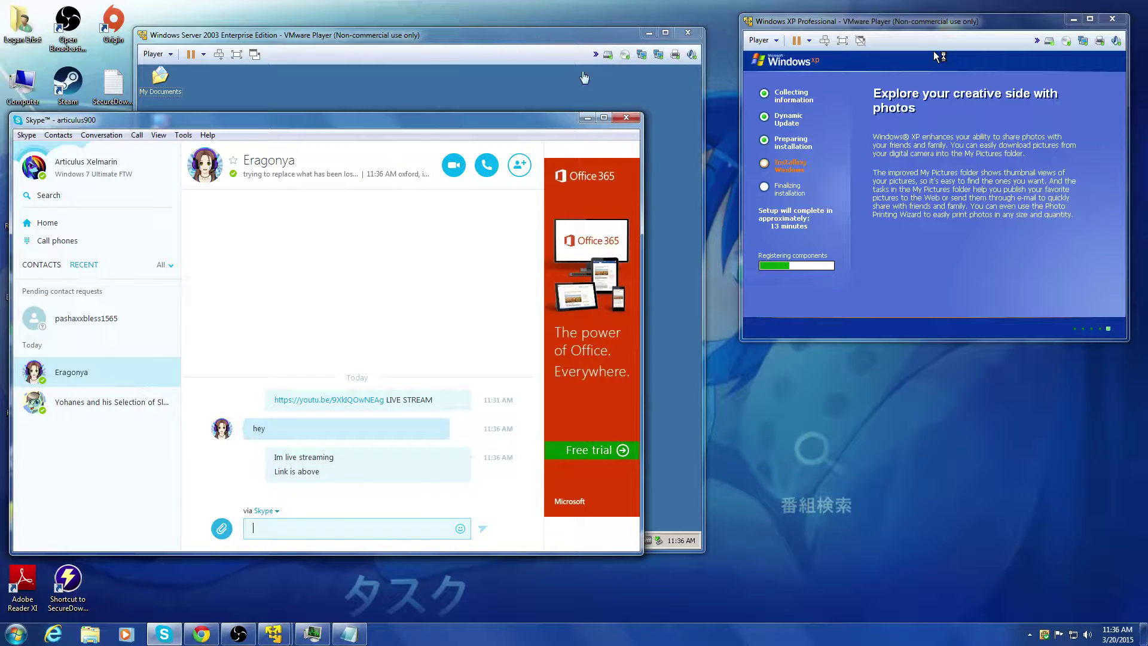
click(588, 117)
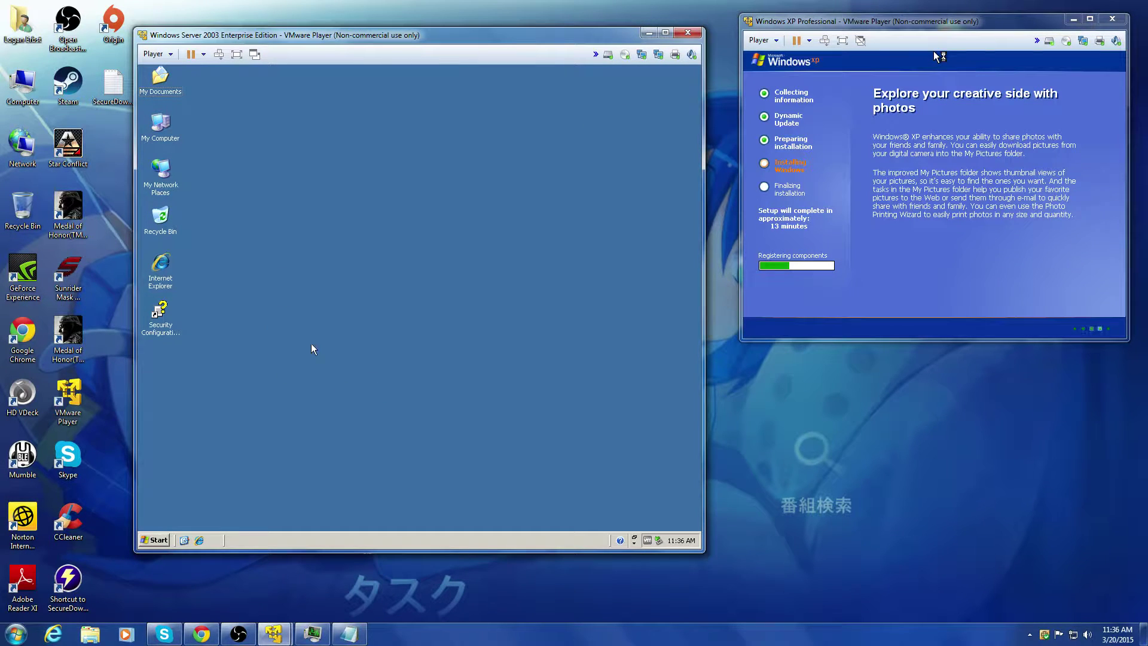
click(155, 540)
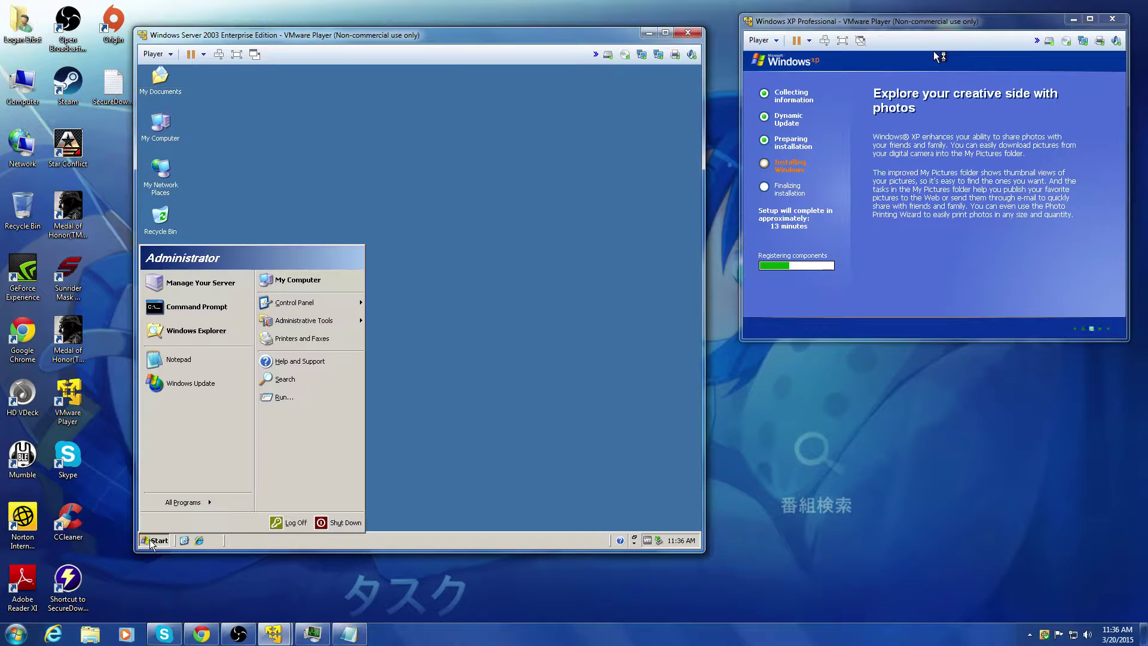
mouse_move(299, 314)
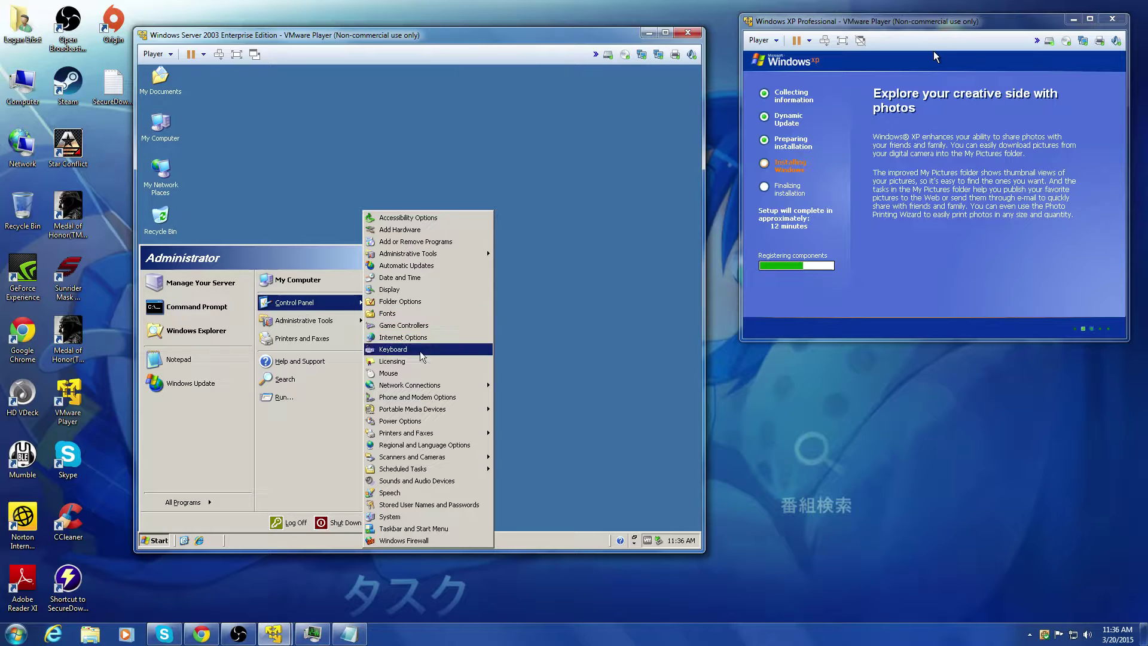
click(516, 412)
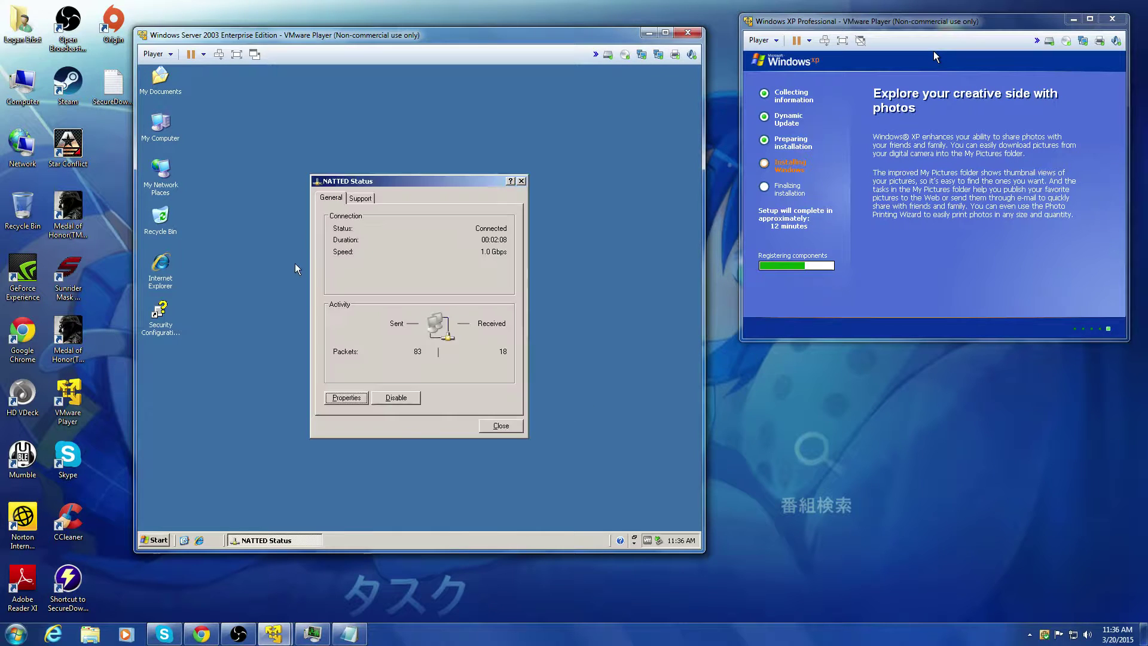
click(330, 398)
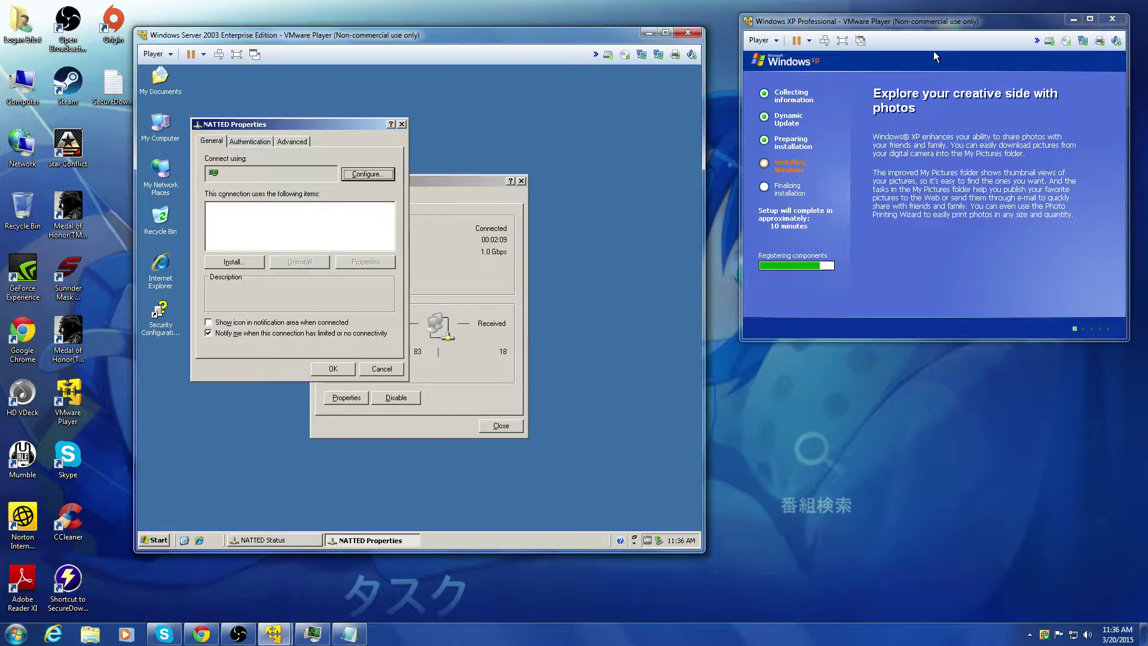
click(258, 239)
double_click(256, 239)
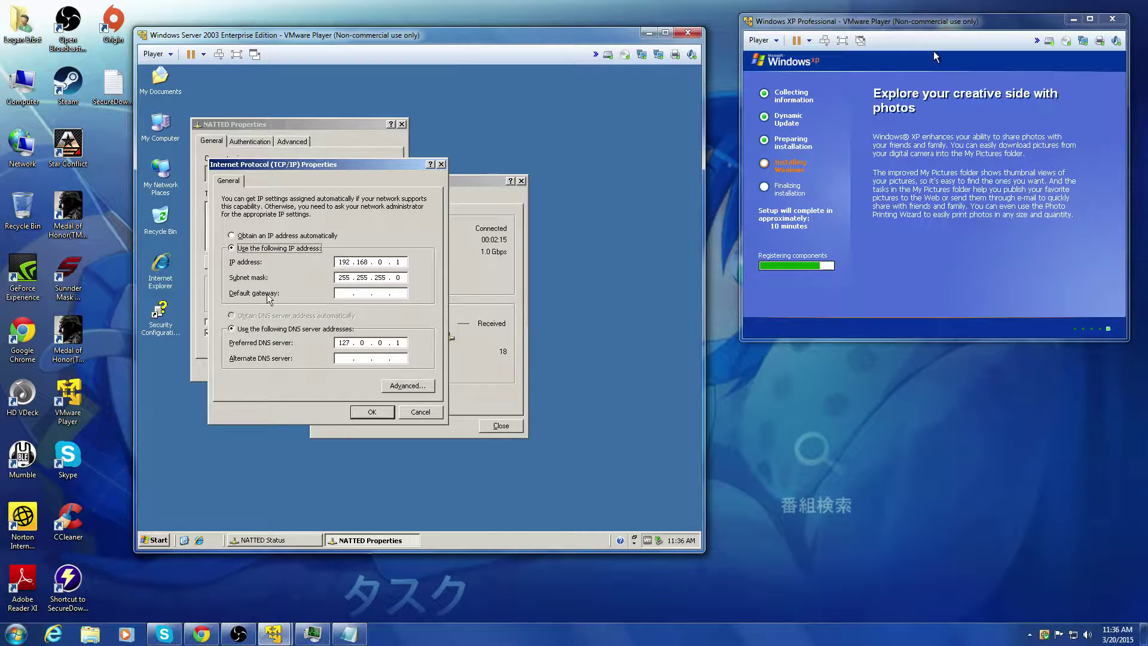
click(420, 412)
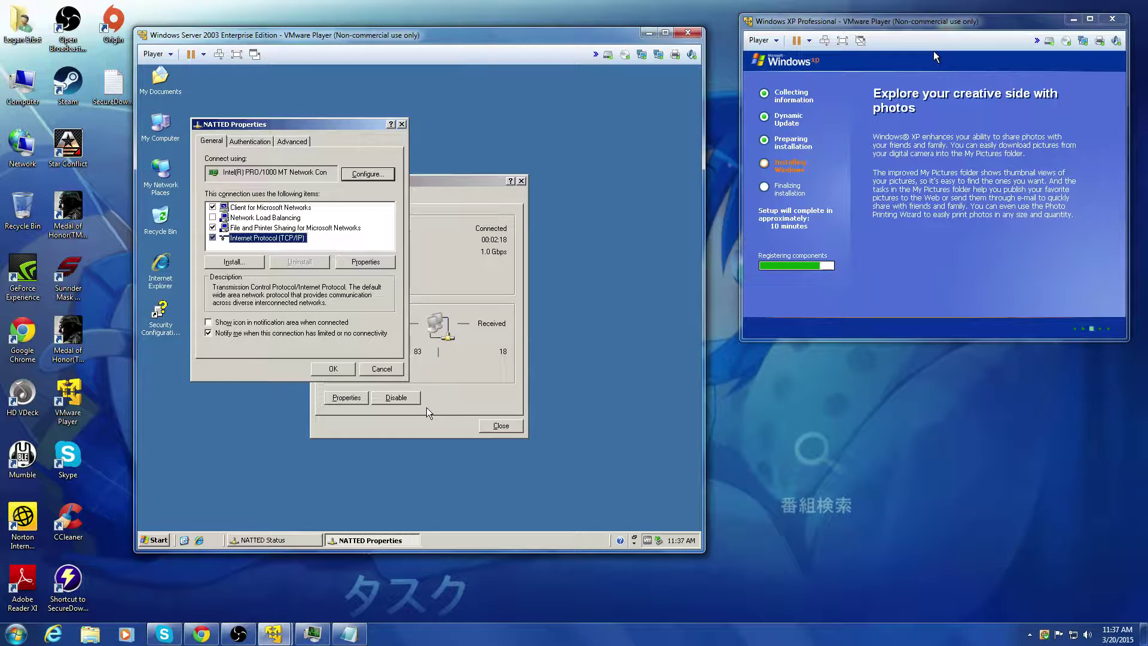
click(367, 372)
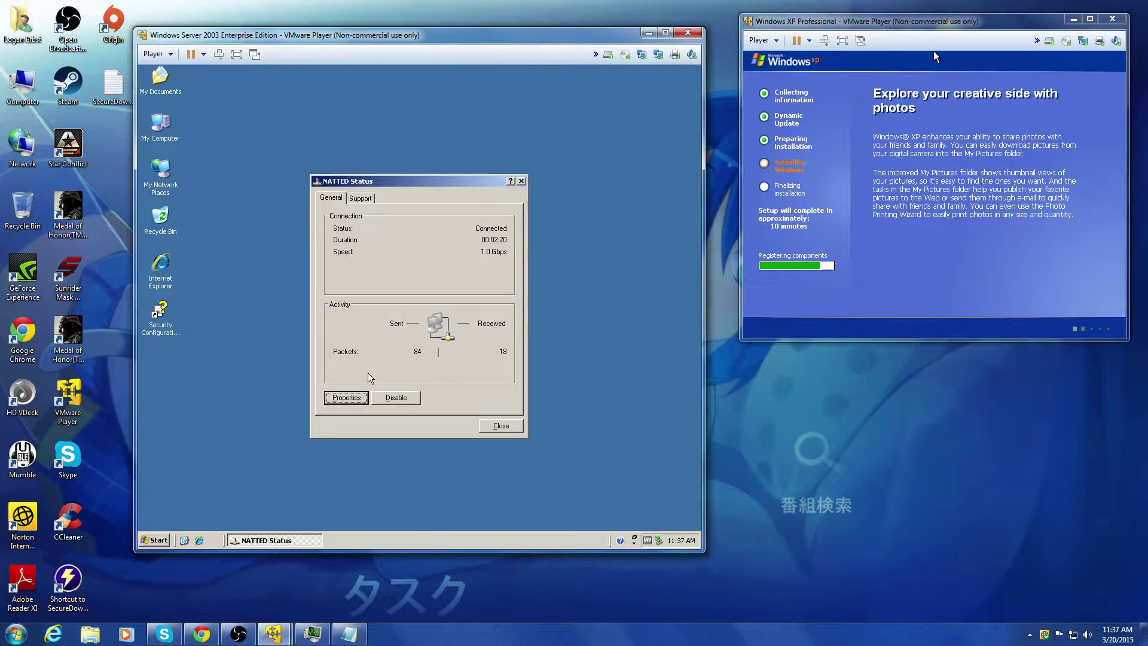
click(497, 423)
click(152, 540)
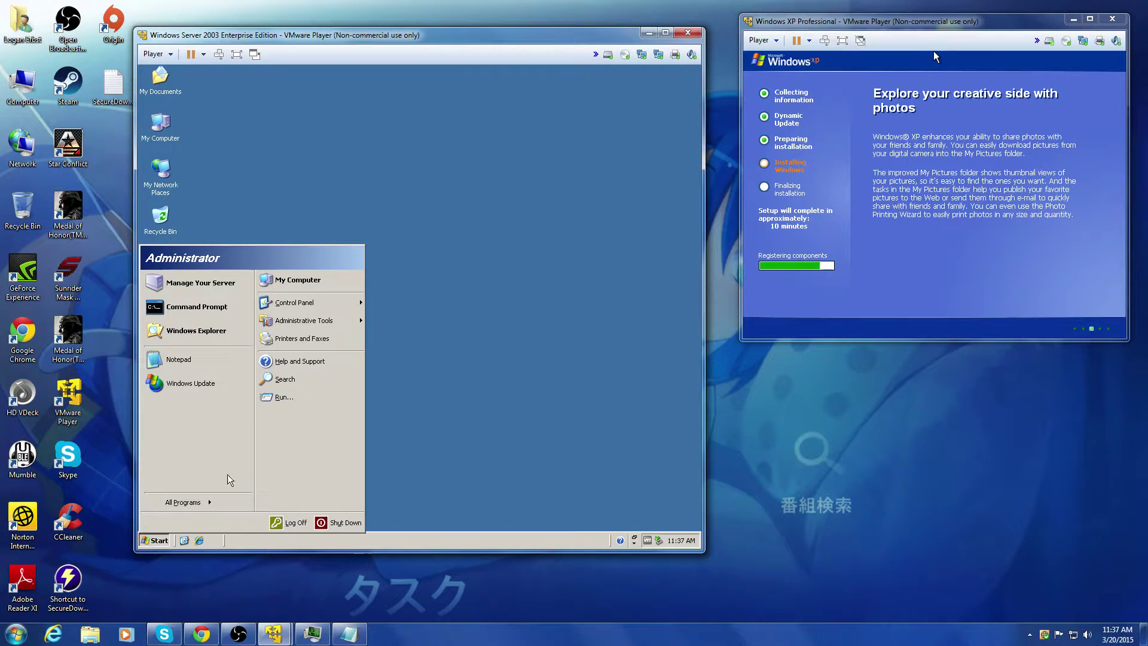
mouse_move(303, 310)
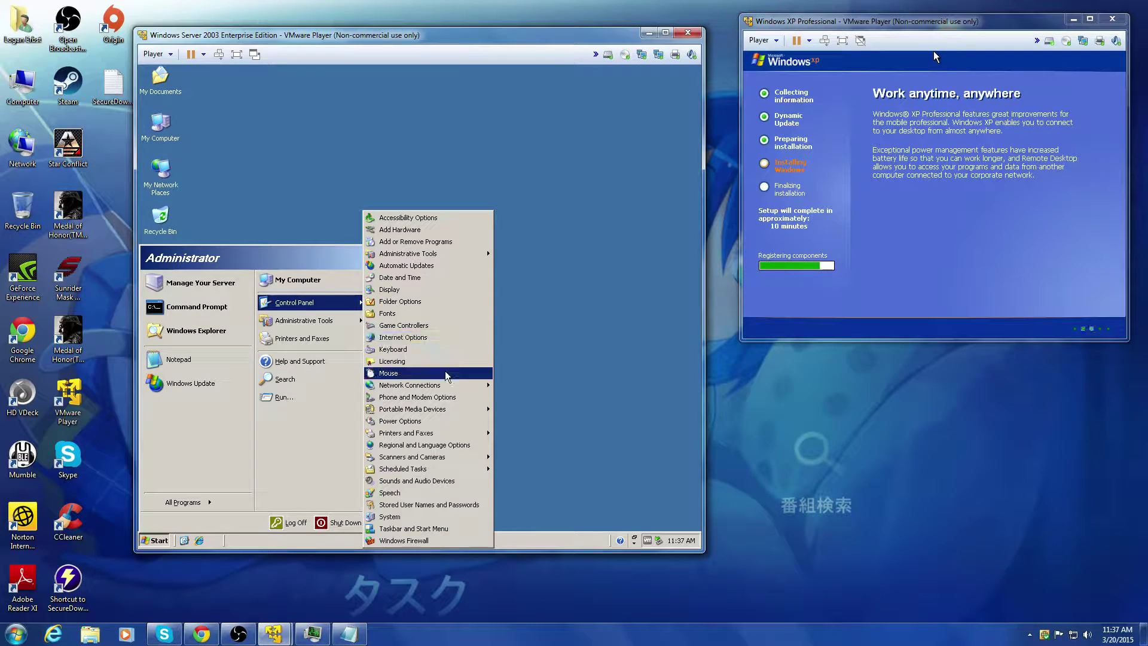
mouse_move(454, 383)
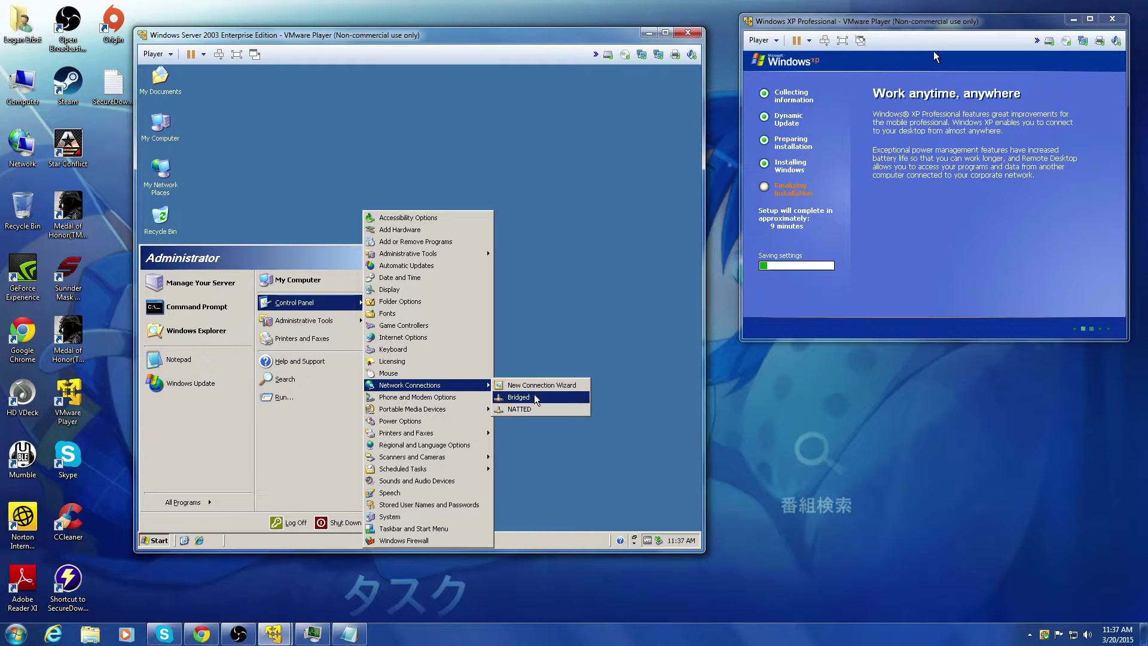
click(533, 393)
click(347, 397)
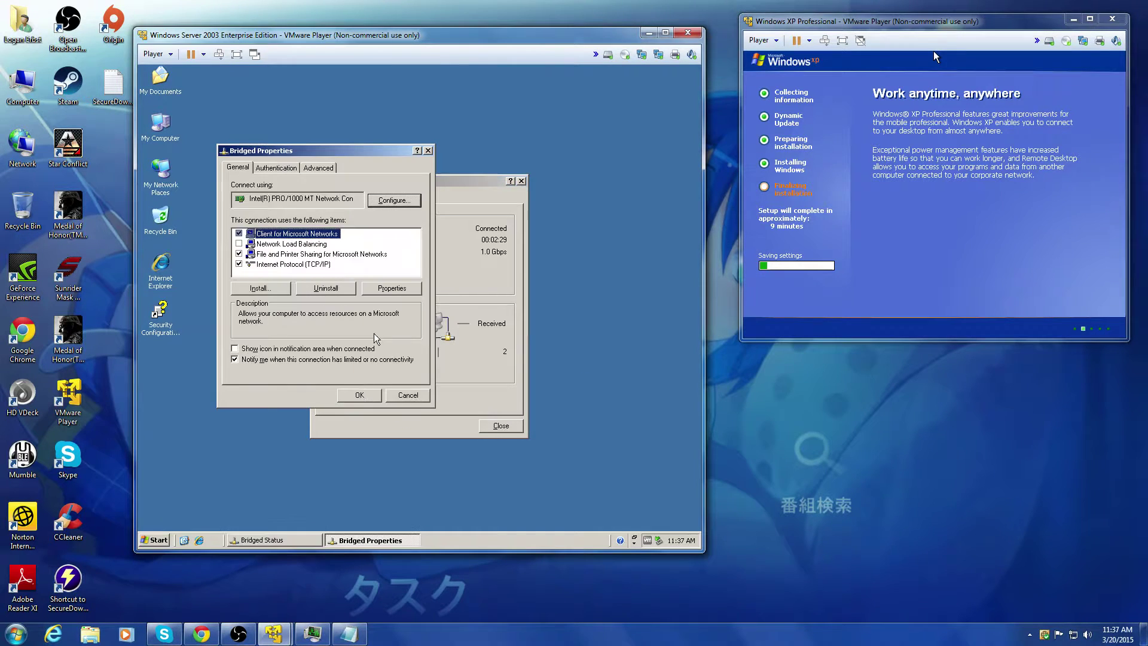
double_click(310, 265)
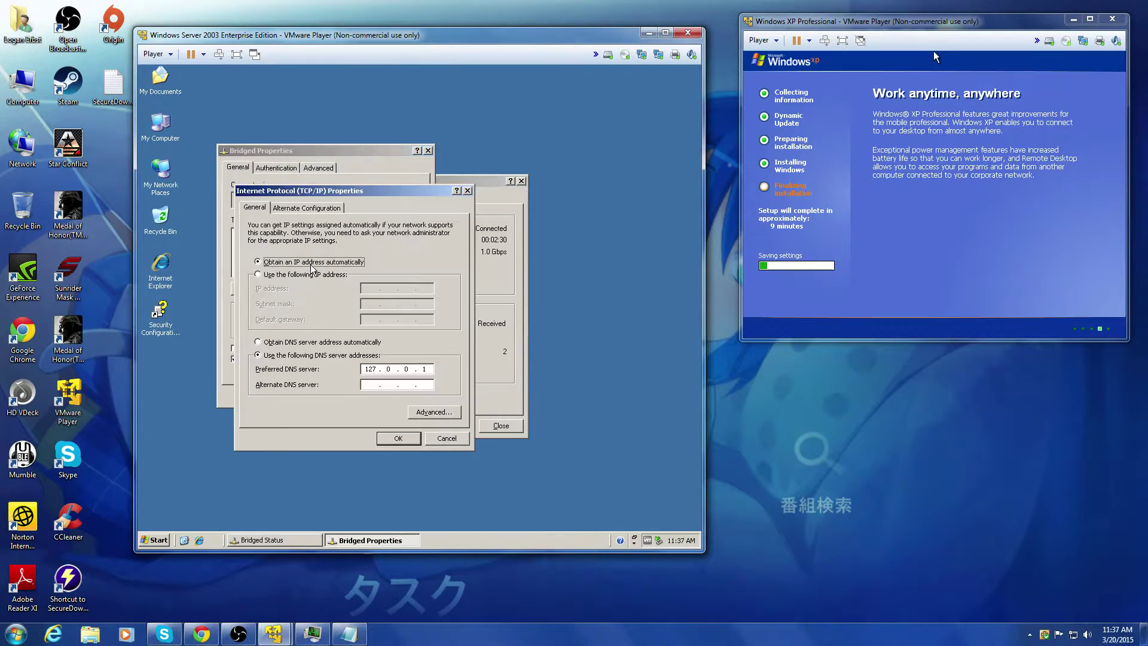
click(461, 441)
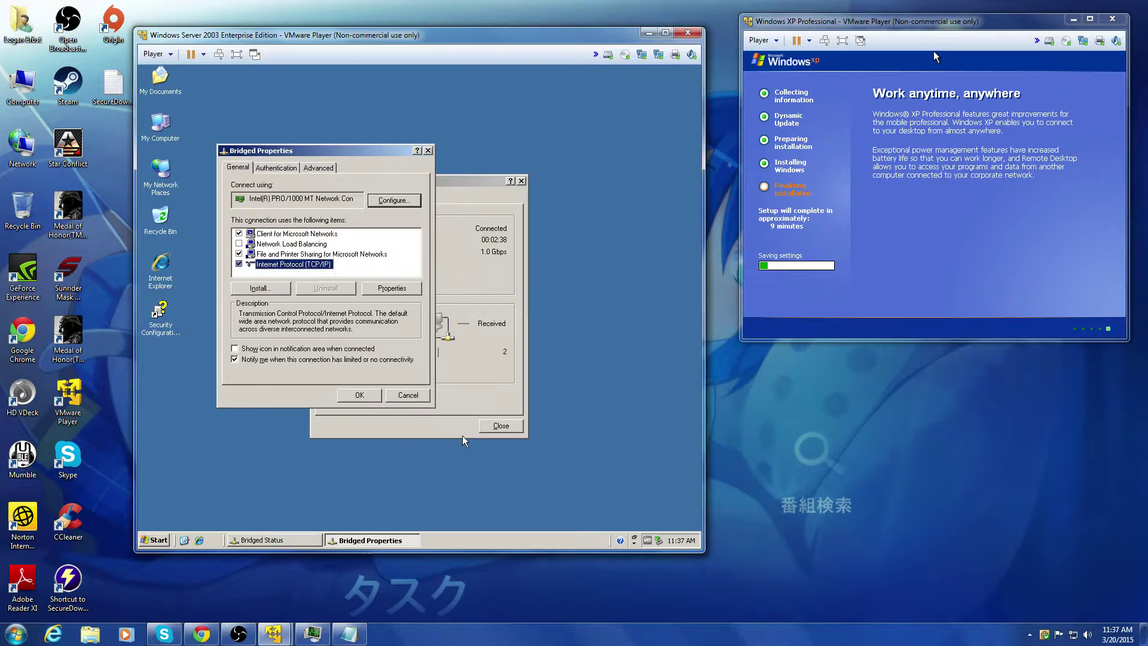
click(409, 395)
click(499, 425)
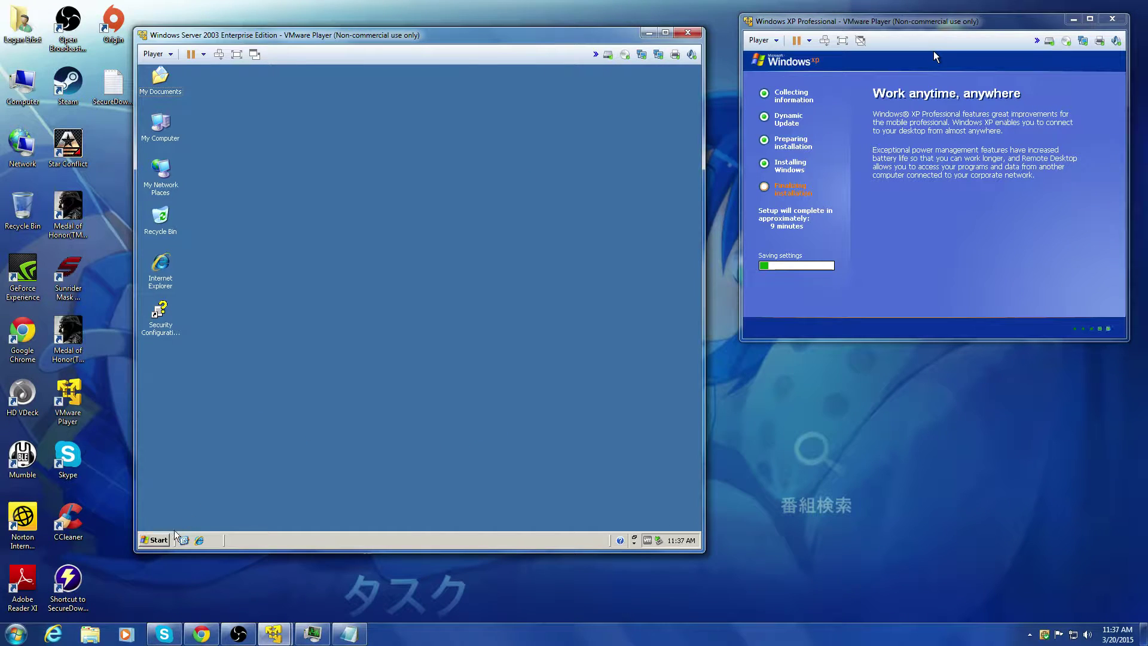
click(160, 540)
mouse_move(187, 502)
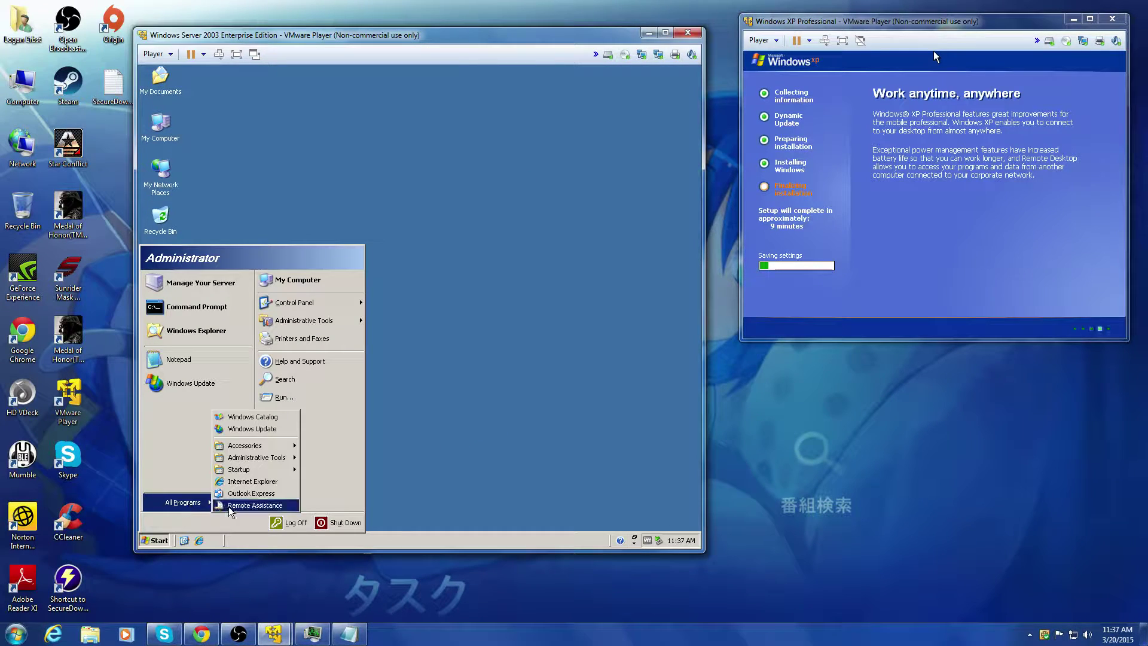
Step: Drag Command Prompt from Start > All Programs > Accessories onto the guest desktop
mouse_move(288, 448)
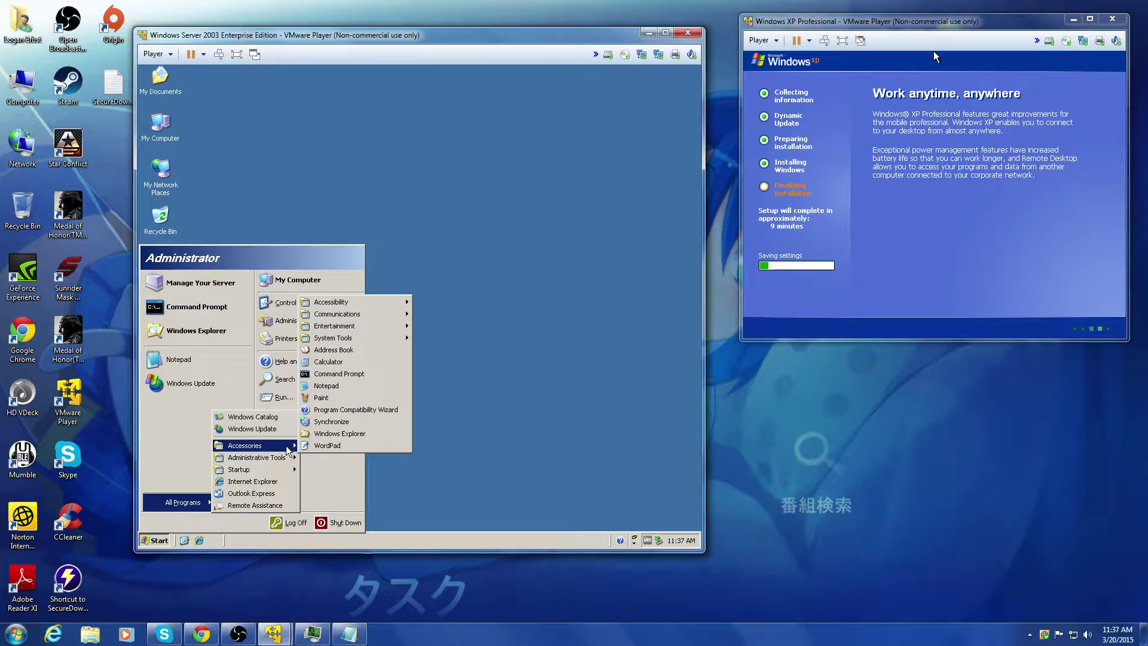
drag(335, 373, 181, 378)
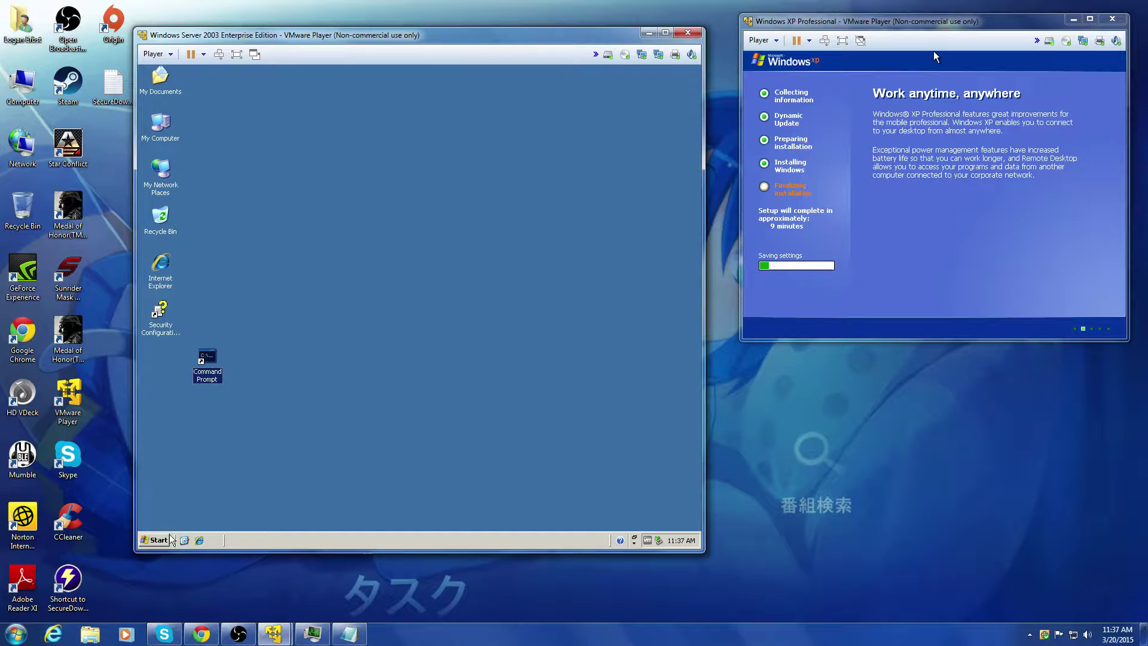
click(159, 540)
mouse_move(191, 503)
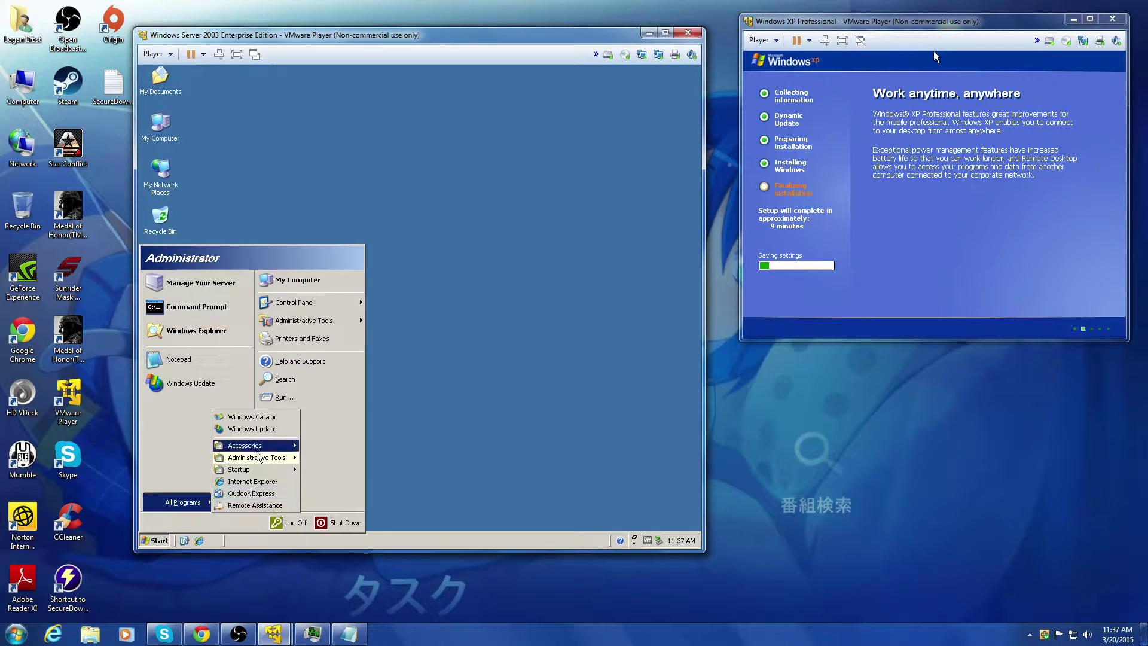
mouse_move(257, 446)
click(547, 392)
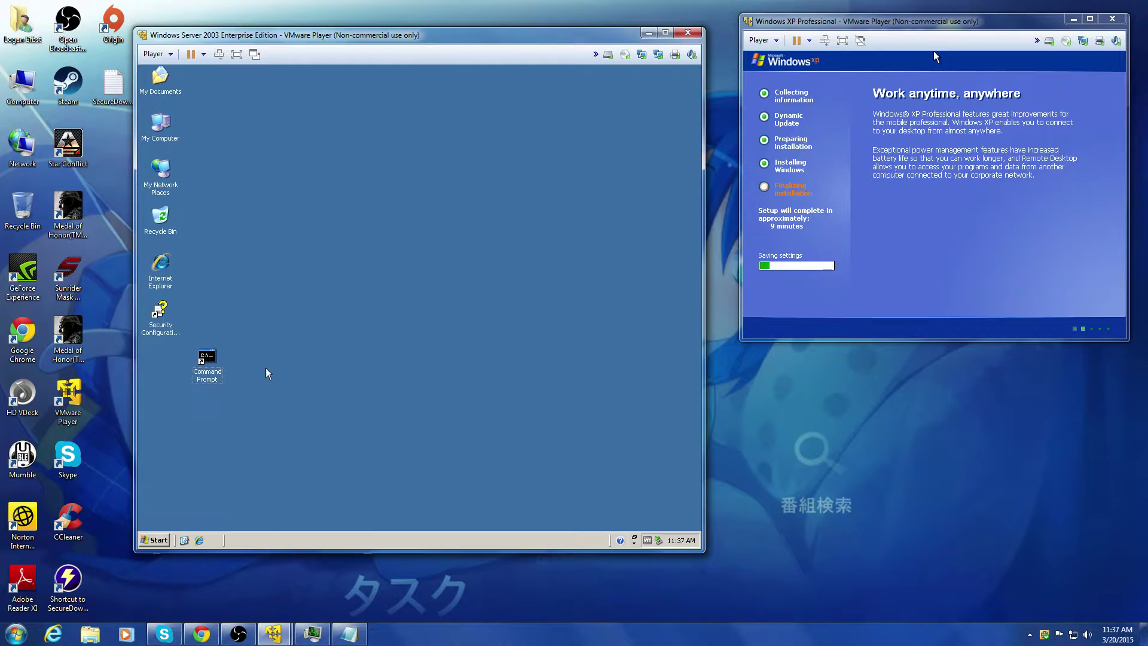
drag(211, 384, 339, 440)
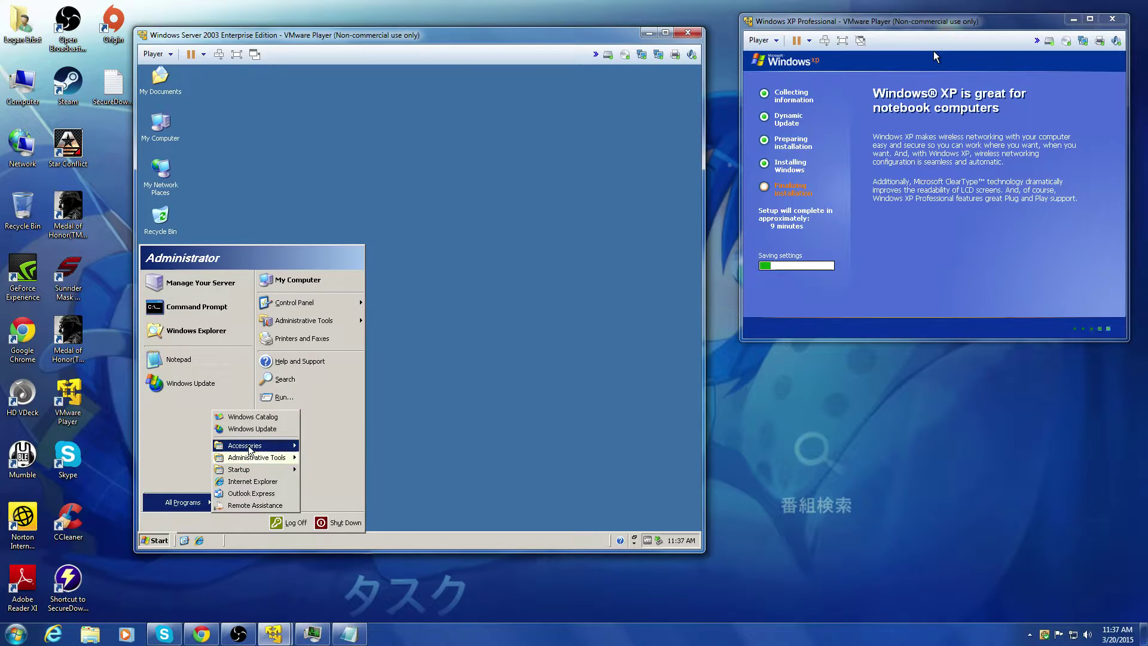
Step: Launch Command Prompt from Accessories and move its window up and to the right
mouse_move(250, 446)
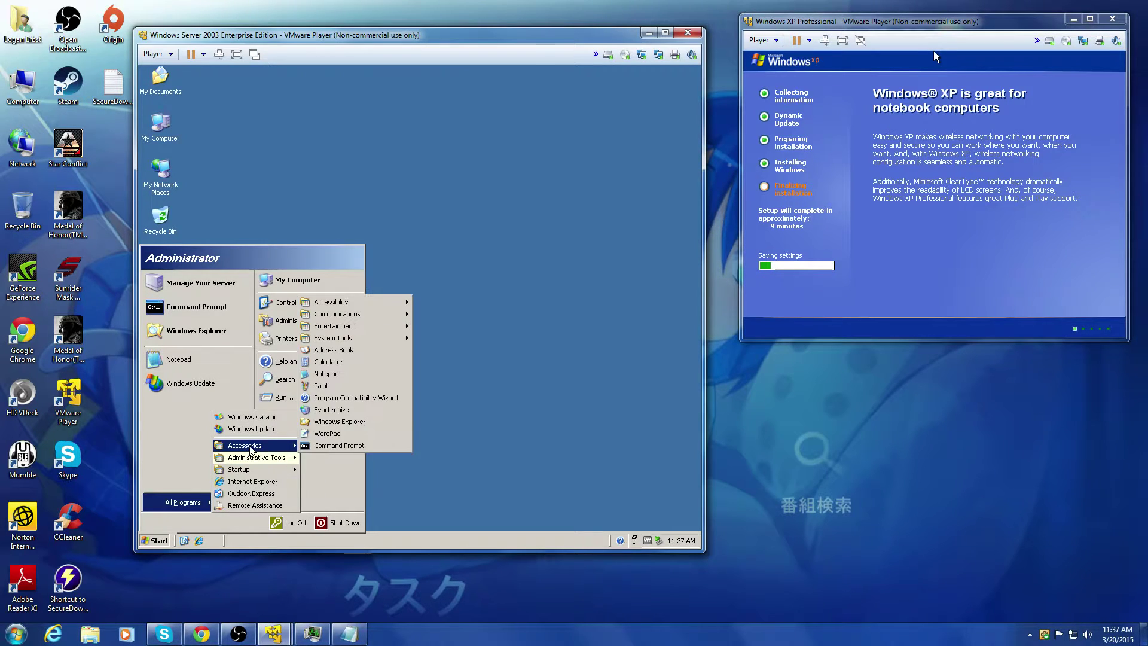
click(340, 445)
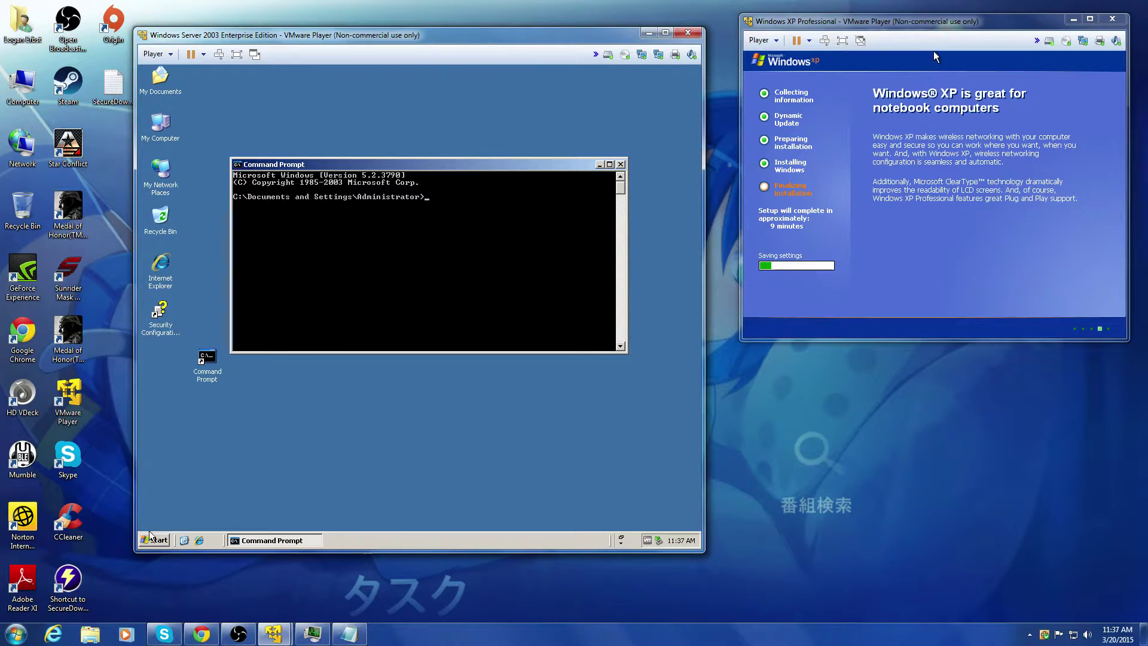
drag(421, 167, 493, 101)
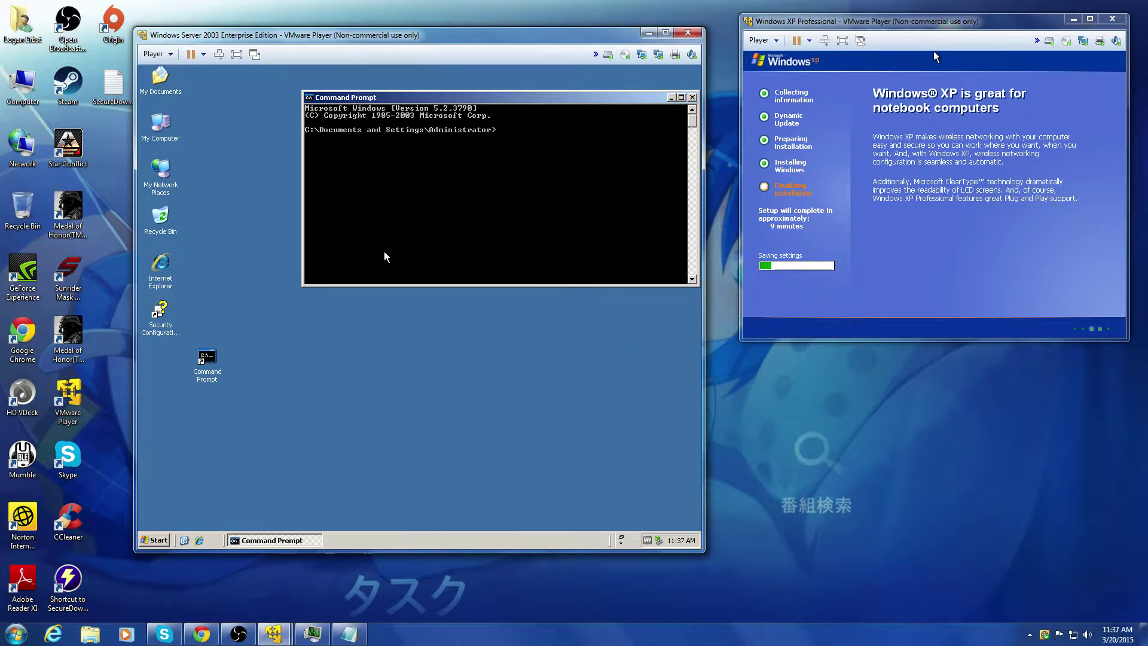
click(157, 541)
mouse_move(185, 502)
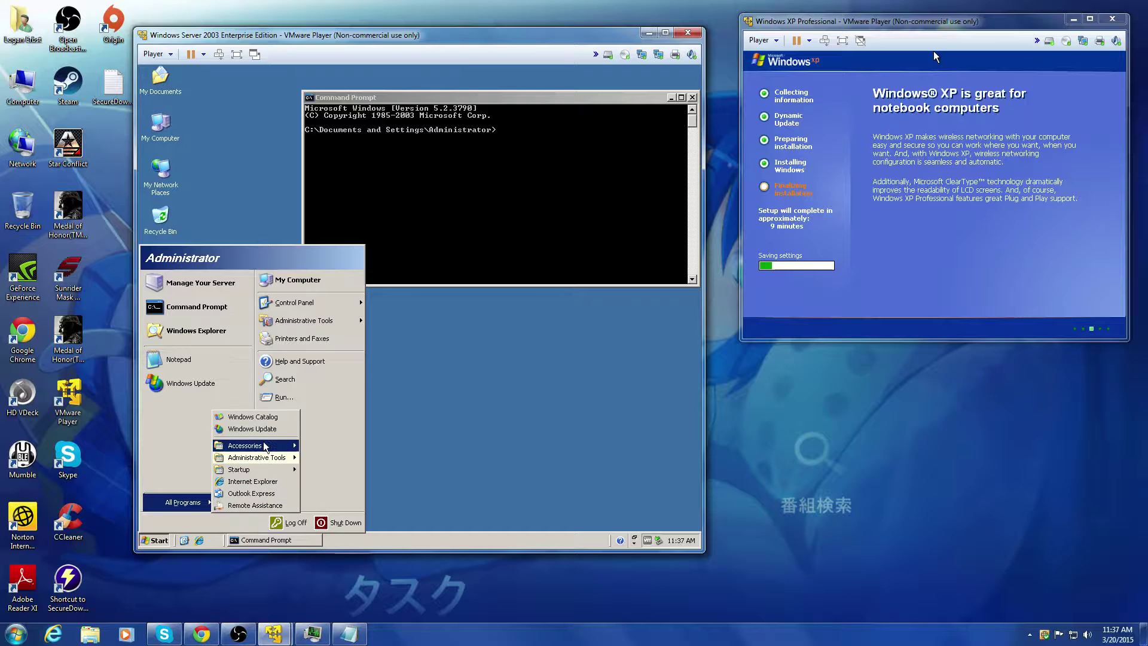
mouse_move(265, 449)
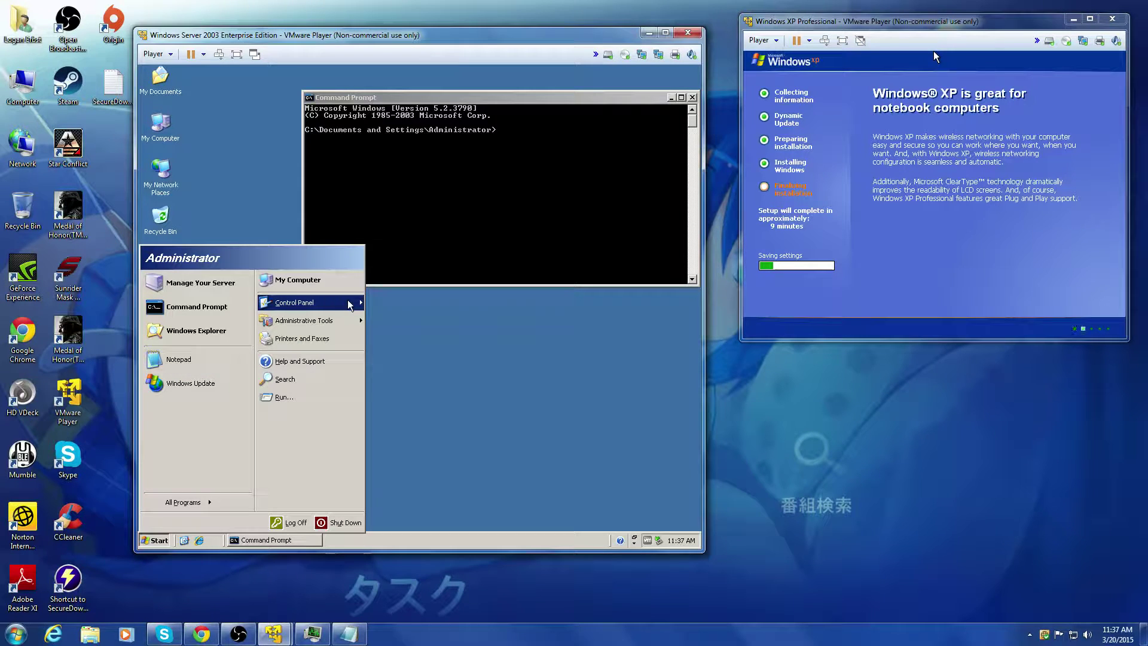
Step: Switch the NATTED adapter's TCP/IP to automatic IP address and automatic DNS server
mouse_move(351, 304)
mouse_move(442, 387)
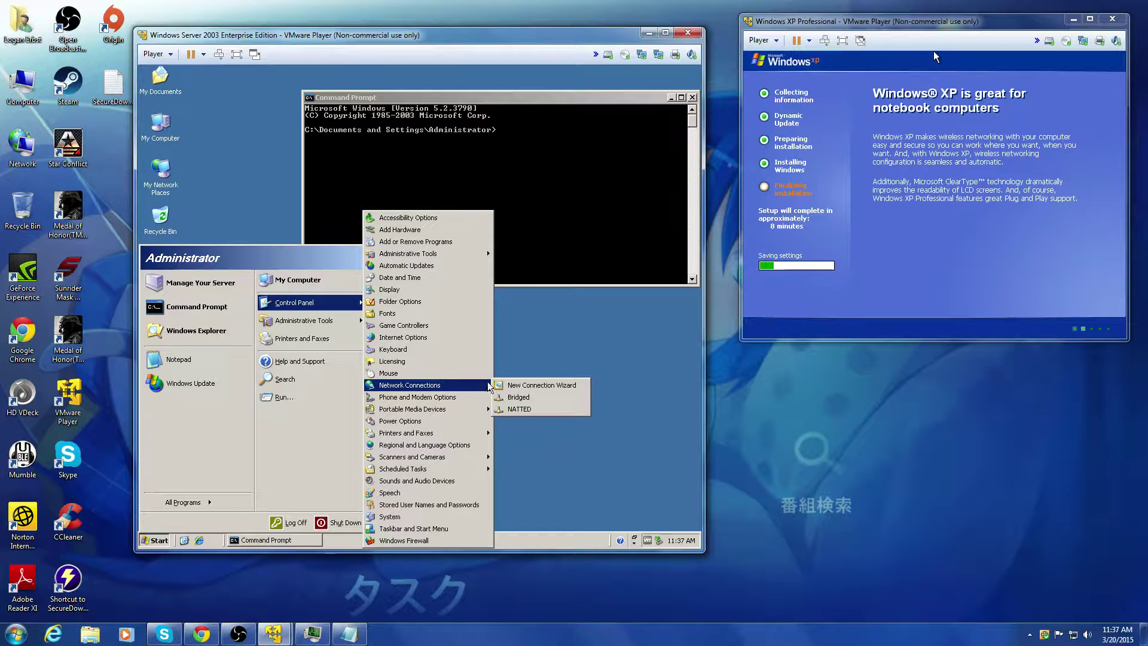
click(513, 407)
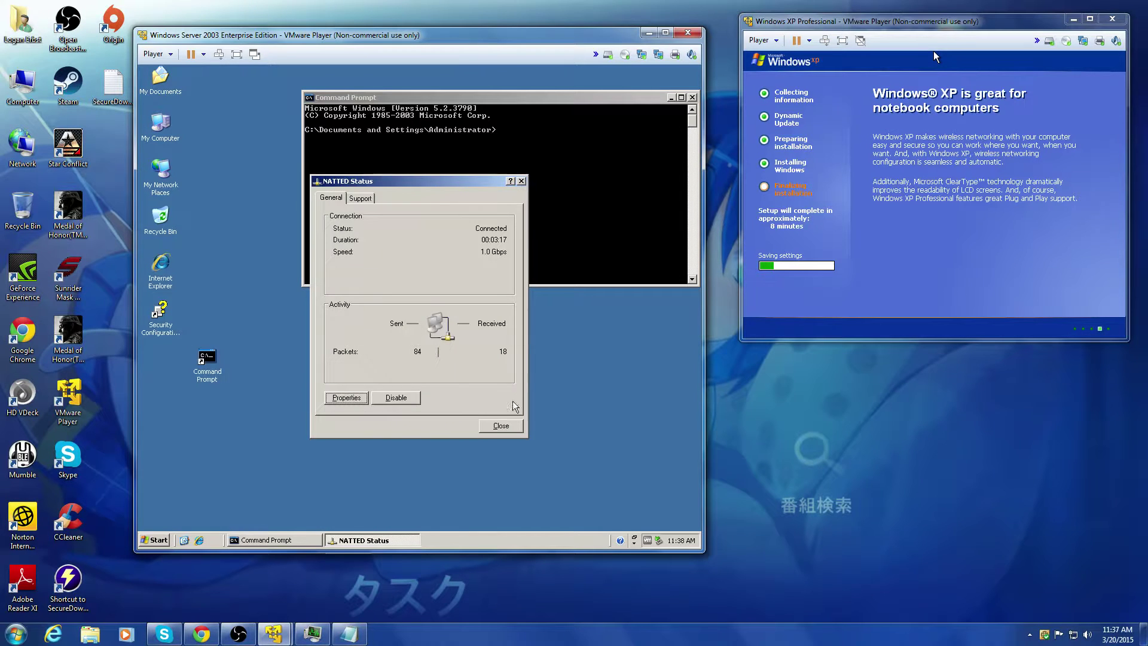
click(357, 398)
double_click(228, 200)
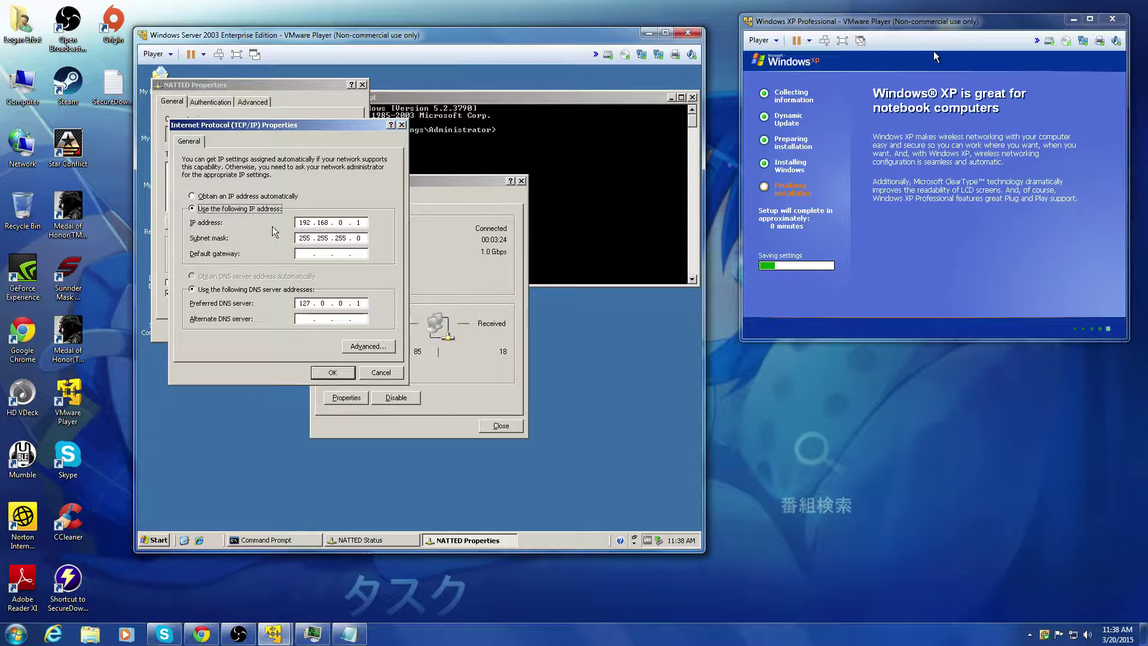
click(251, 197)
click(263, 276)
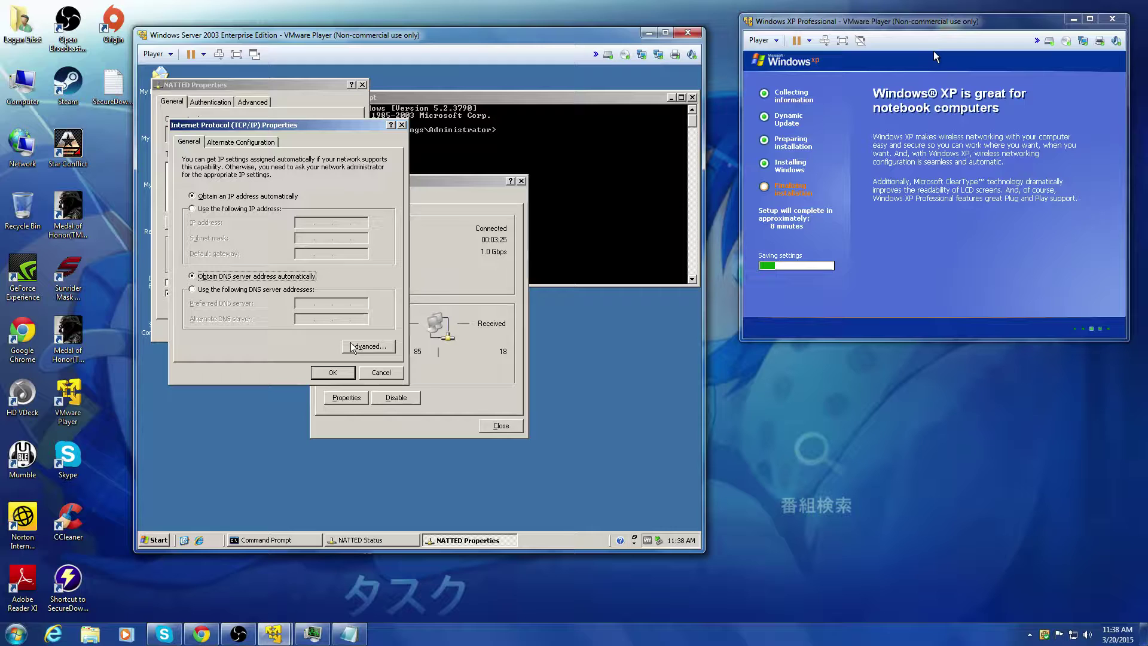
click(332, 373)
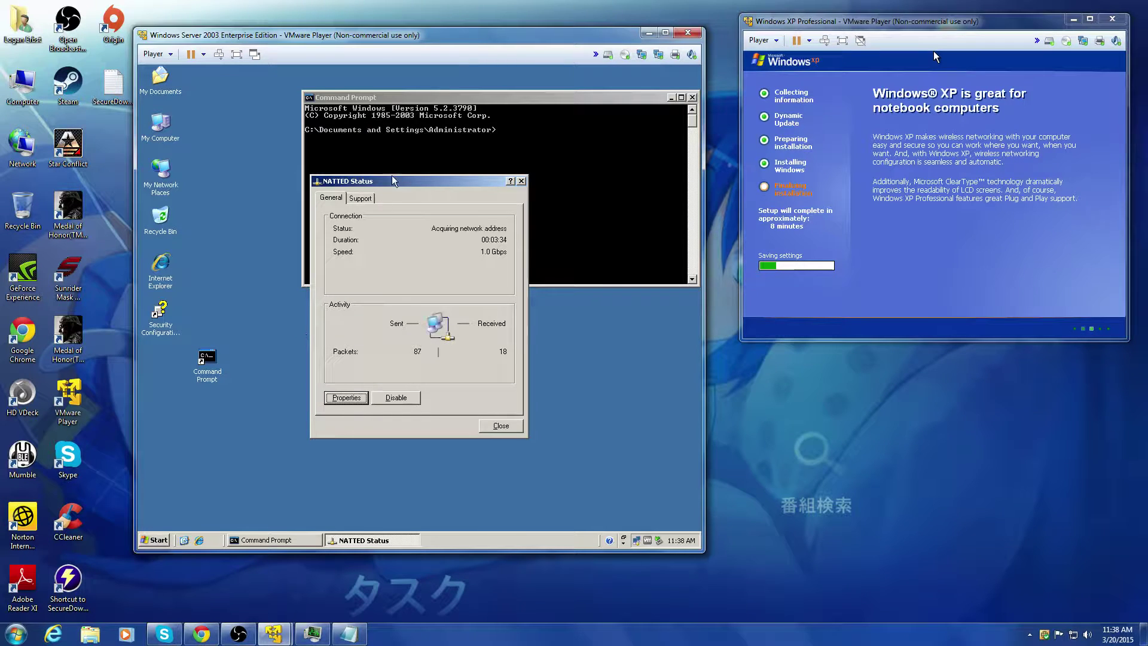
Step: Move the NATTED Status window lower left and the command prompt up and forward
drag(397, 180, 278, 226)
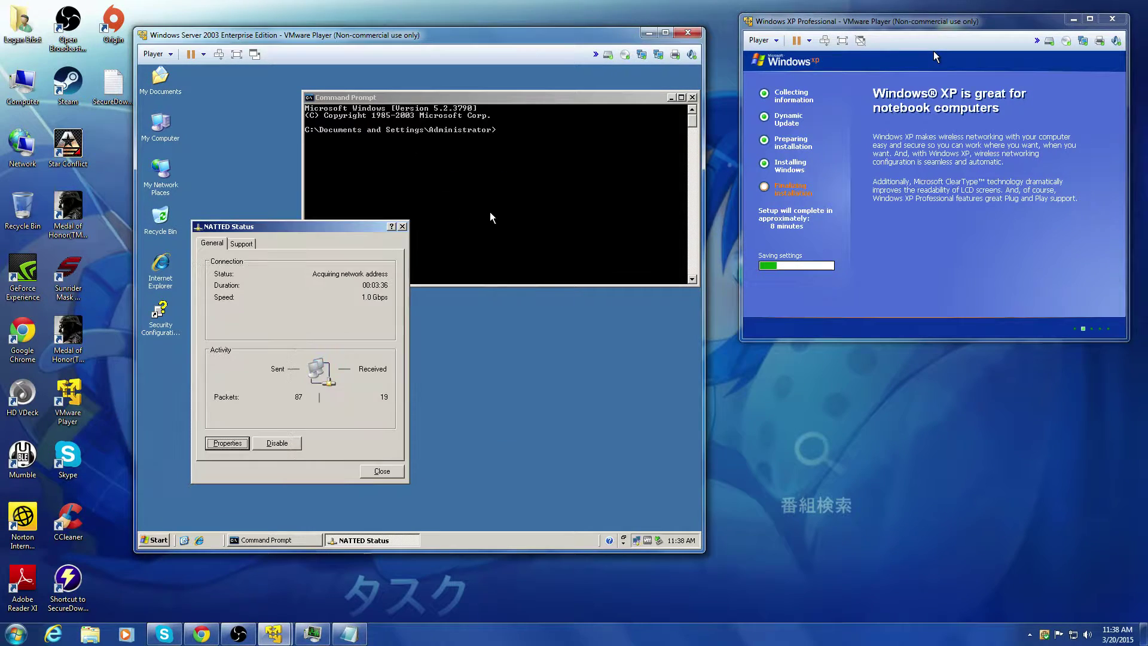
click(524, 173)
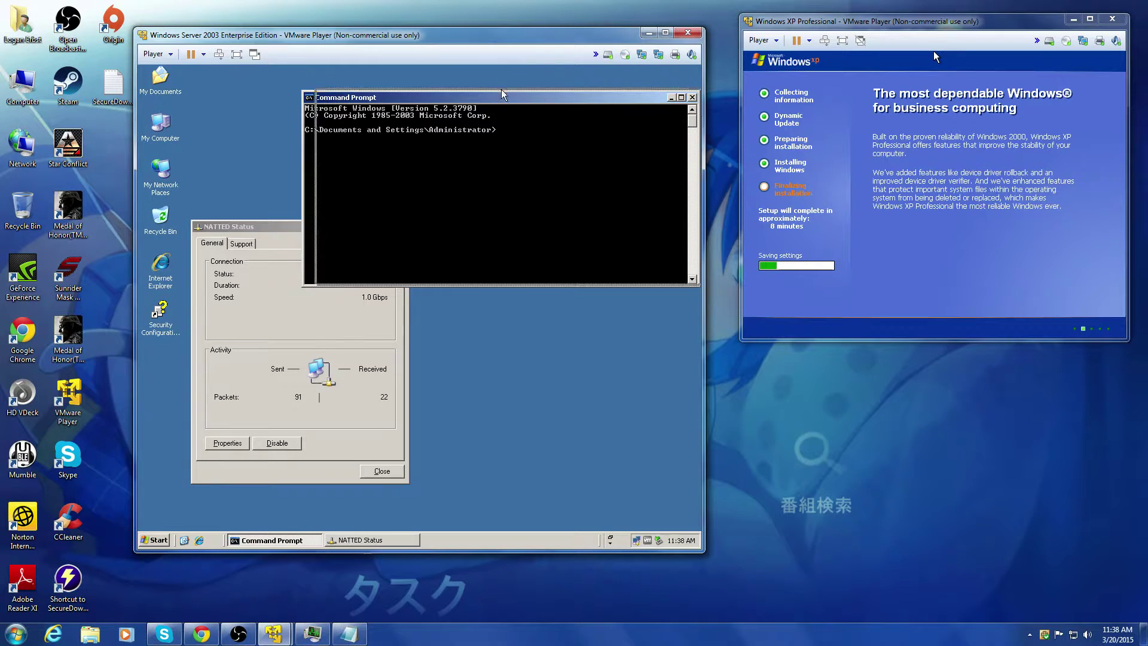
drag(501, 88, 482, 68)
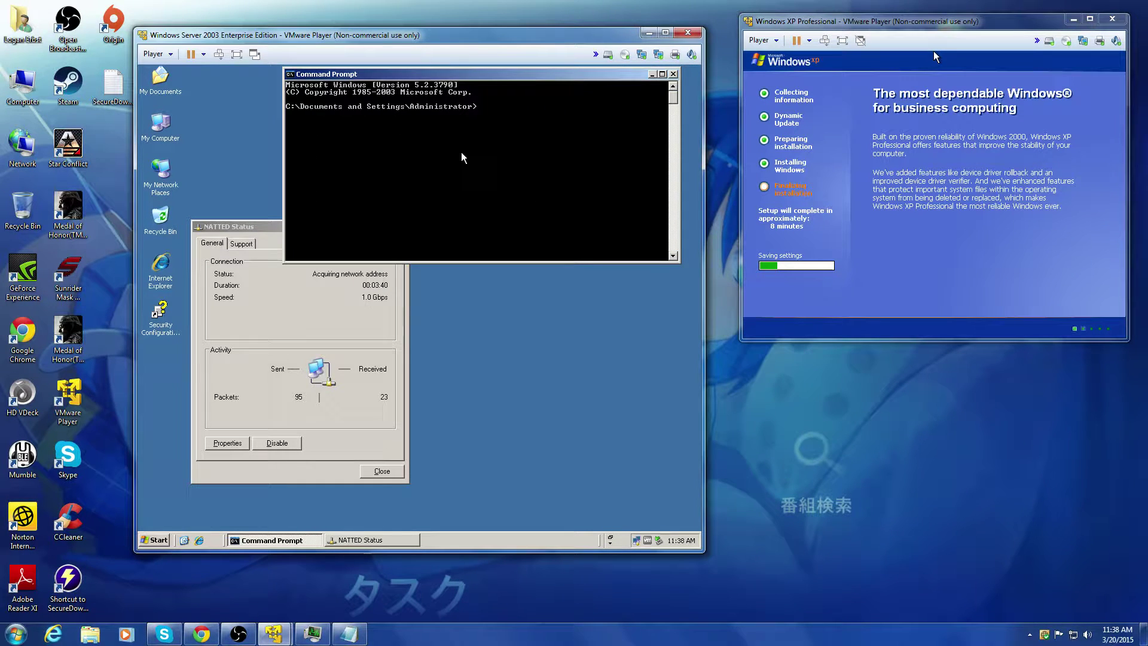
Step: Run ipconfig to show NATTED at 192.168.239.132, then bring NATTED Status forward
text(ipconfig)
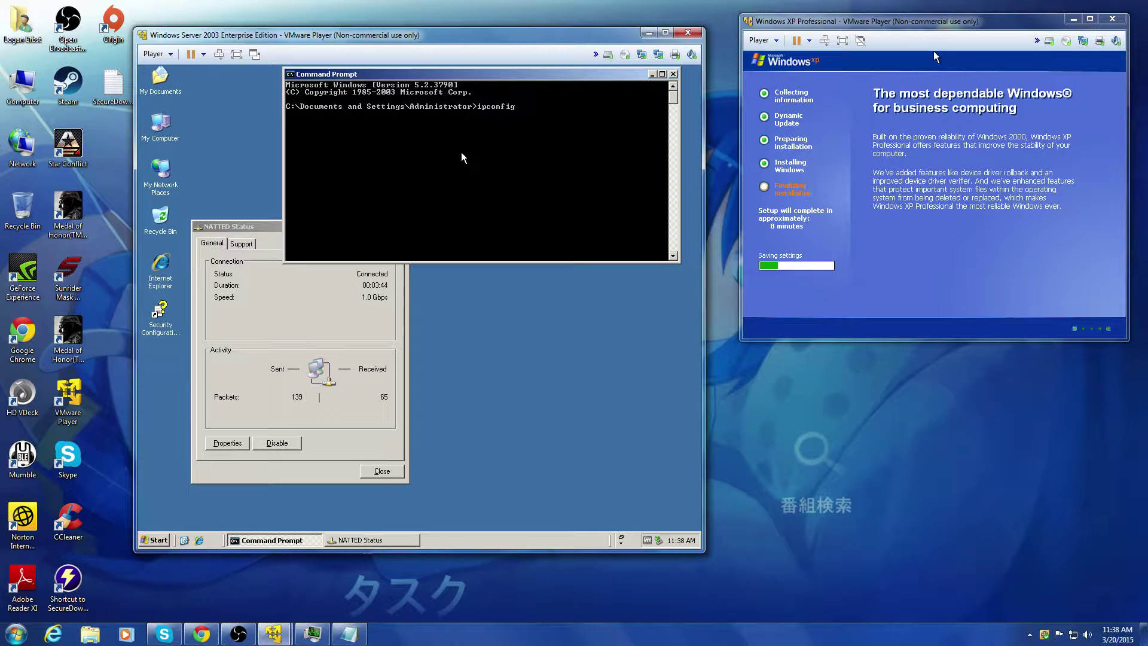
key(Return)
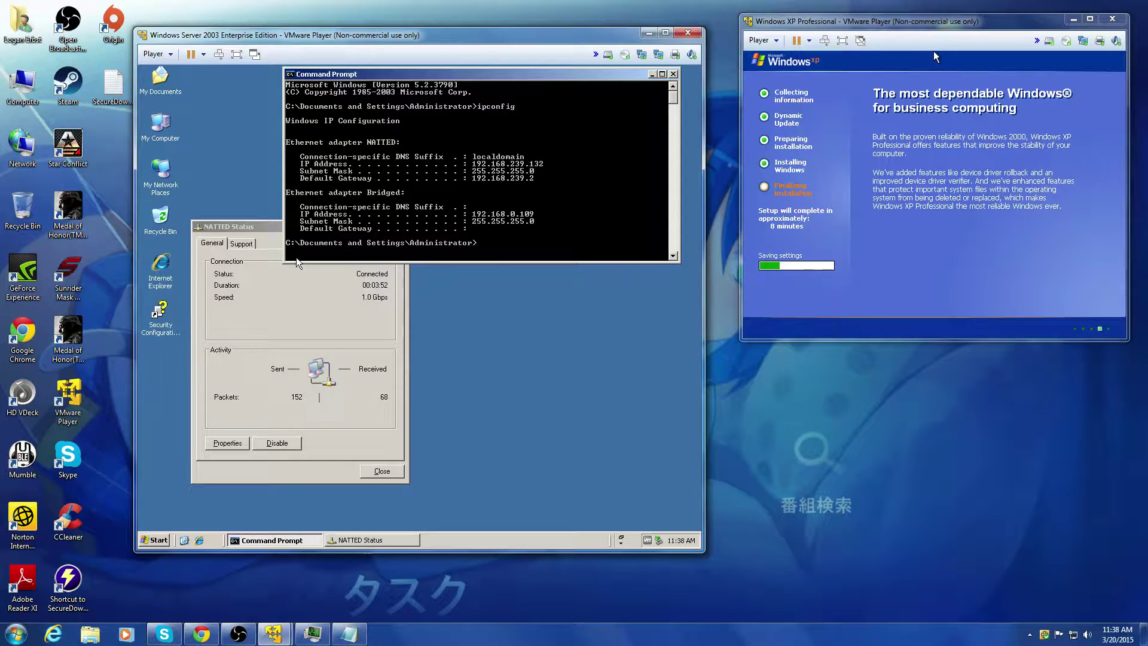
click(238, 447)
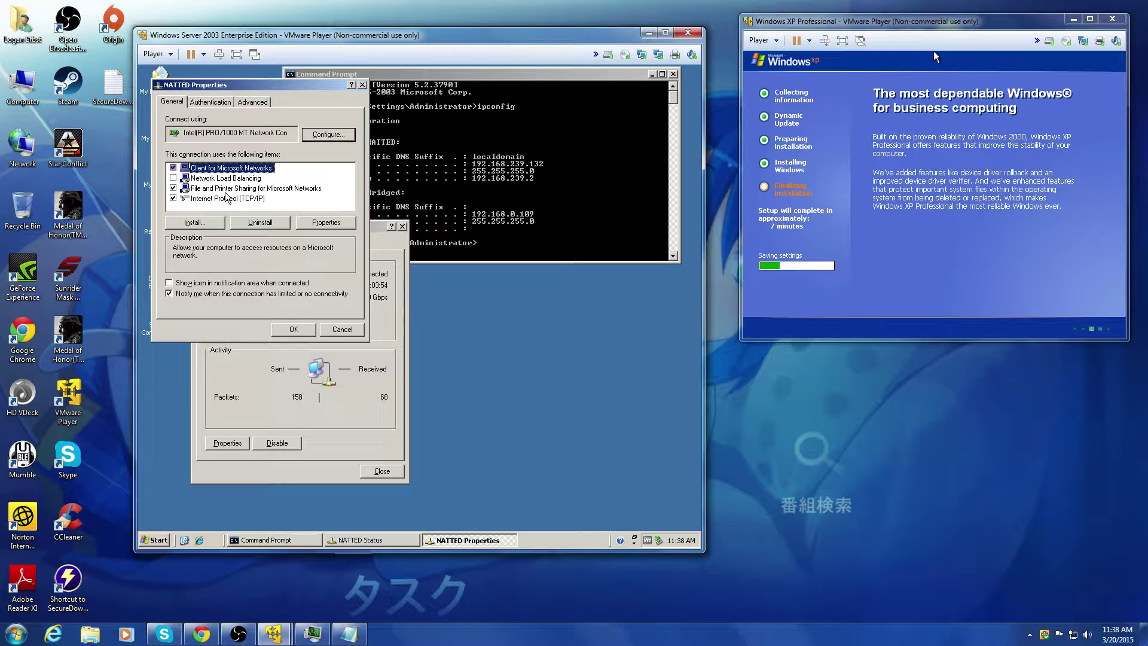
Step: Assign NATTED a static IP 192.168.239.200 with mask 255.255.255.0, dismissing the DNS warning
click(219, 199)
double_click(220, 200)
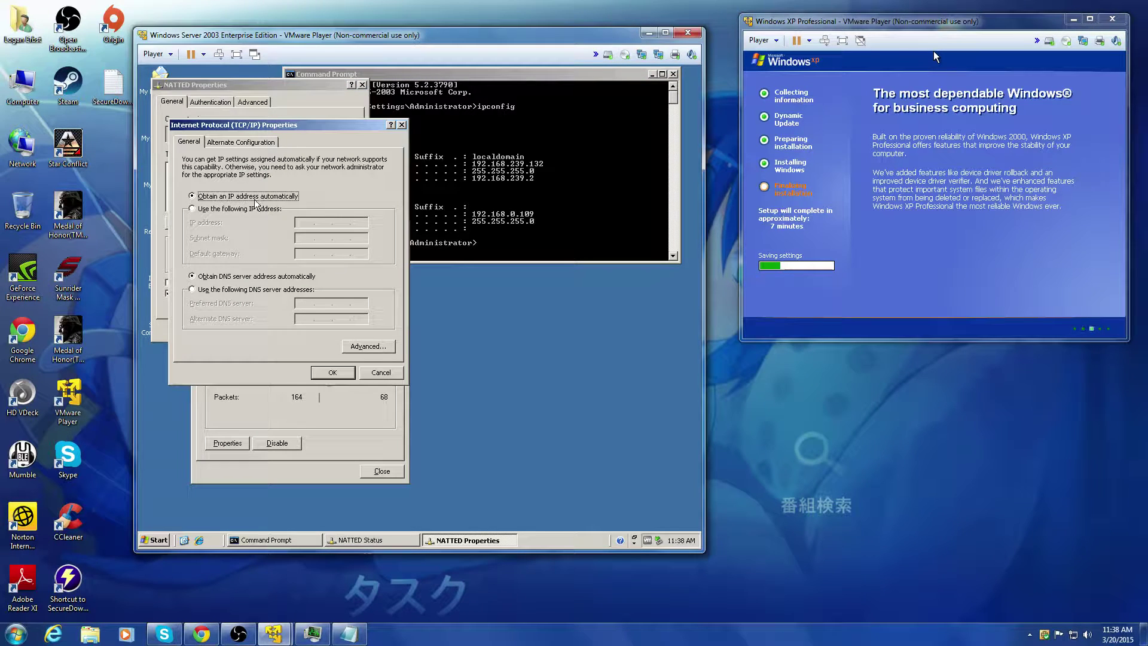
click(234, 210)
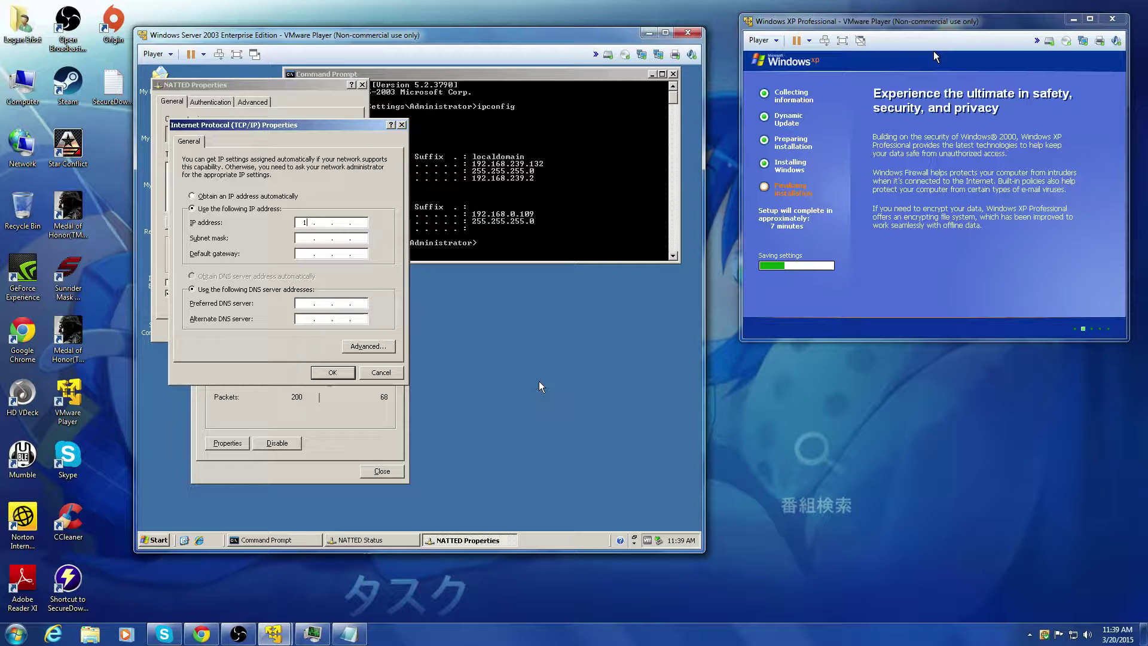
text(2)
text(68)
text(29)
text(39)
text(200)
key(Tab)
key(Tab)
click(333, 372)
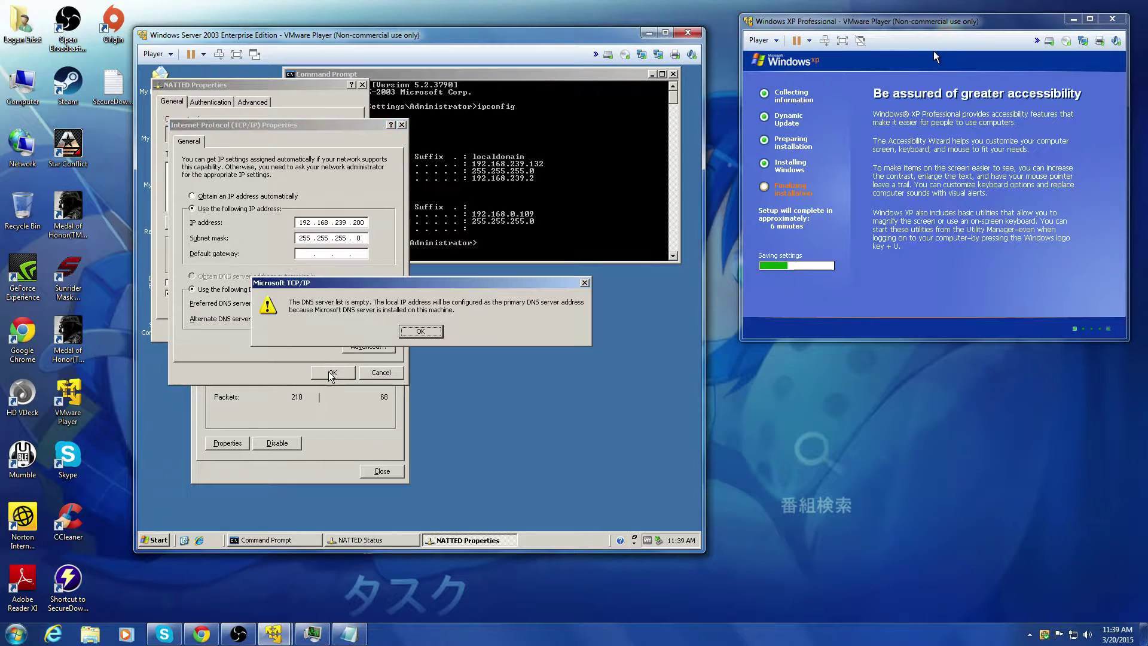
click(419, 331)
click(289, 330)
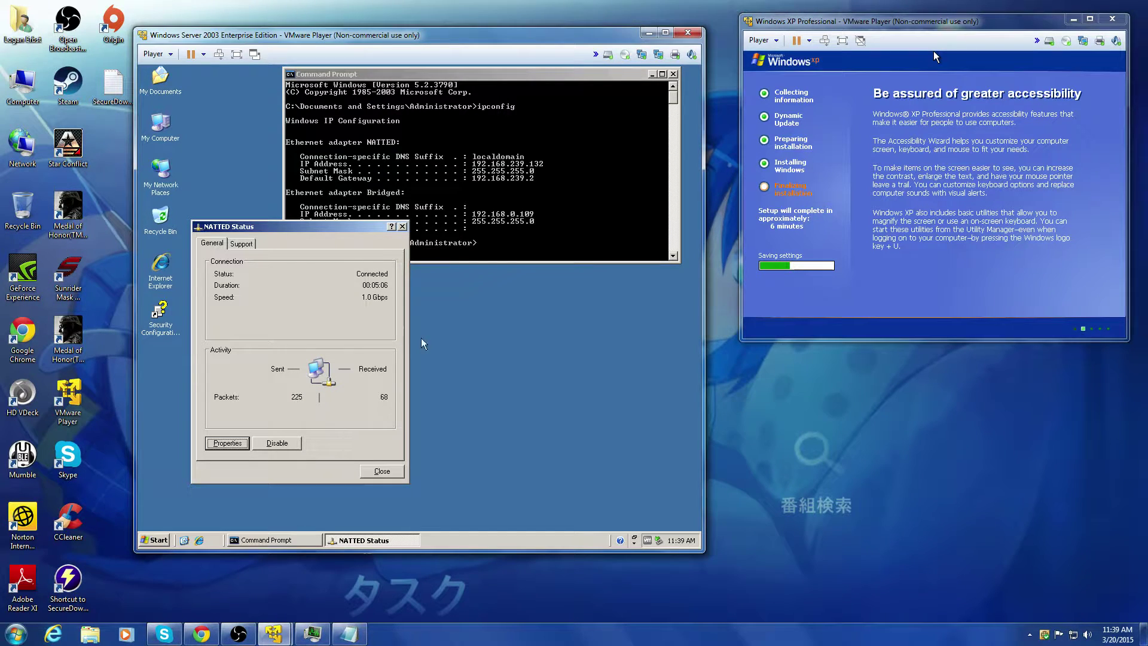
Step: Rerun ipconfig to confirm NATTED now reports 192.168.239.200
click(531, 173)
key(Up)
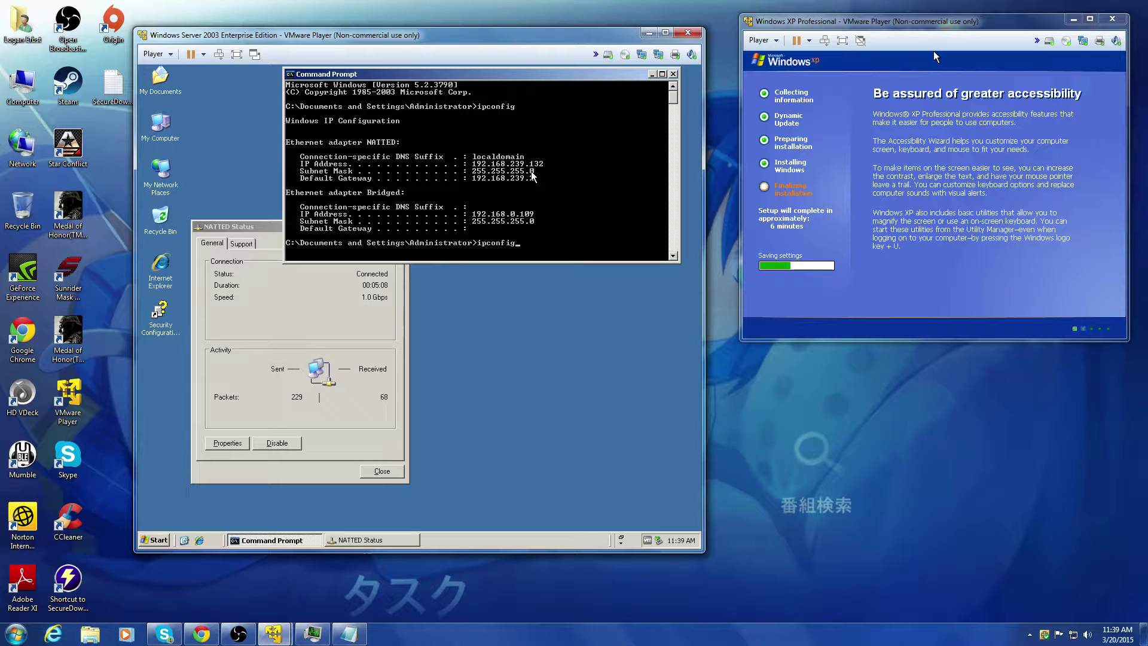
key(Return)
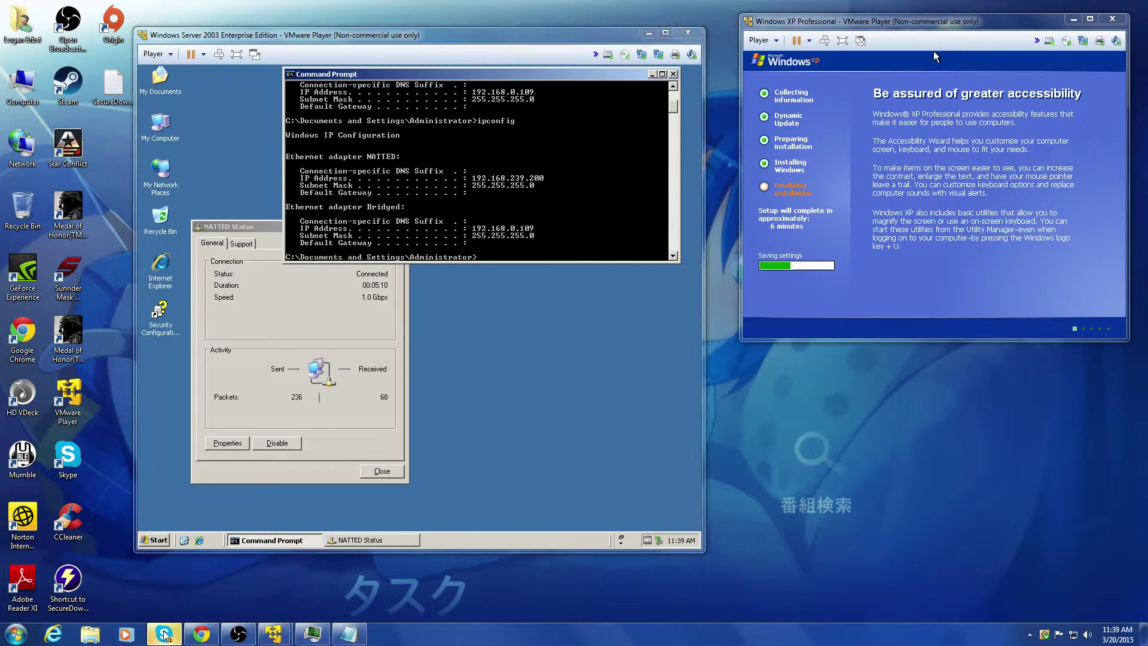
Step: Glance at the latest Skype conversation, then minimize Skype
click(165, 634)
click(103, 382)
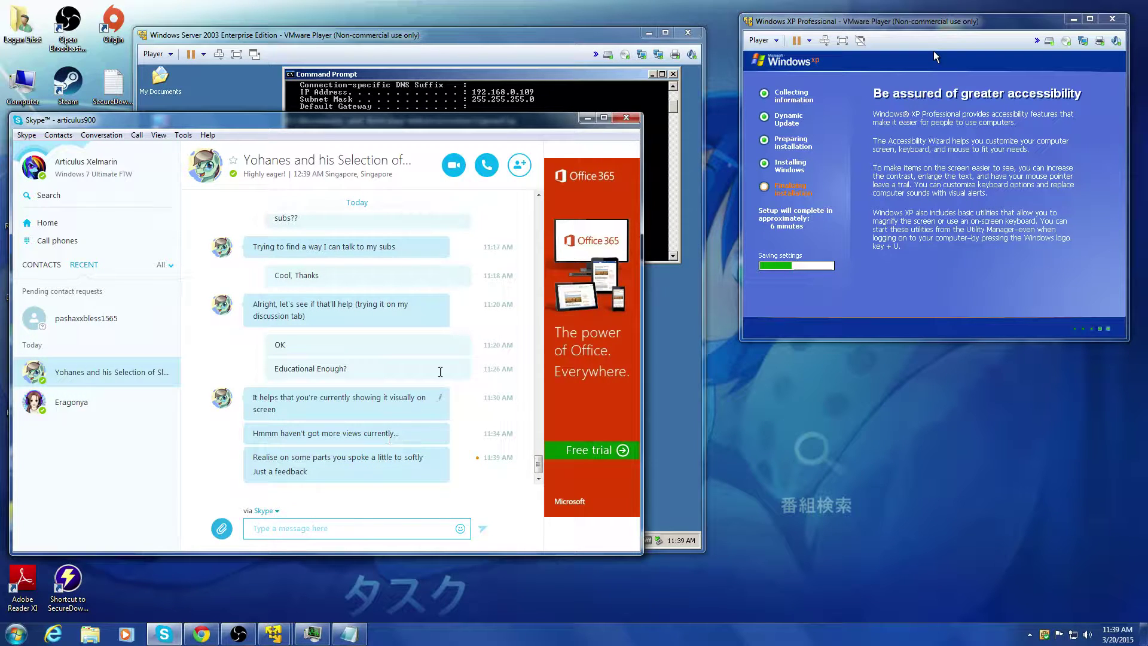
click(587, 117)
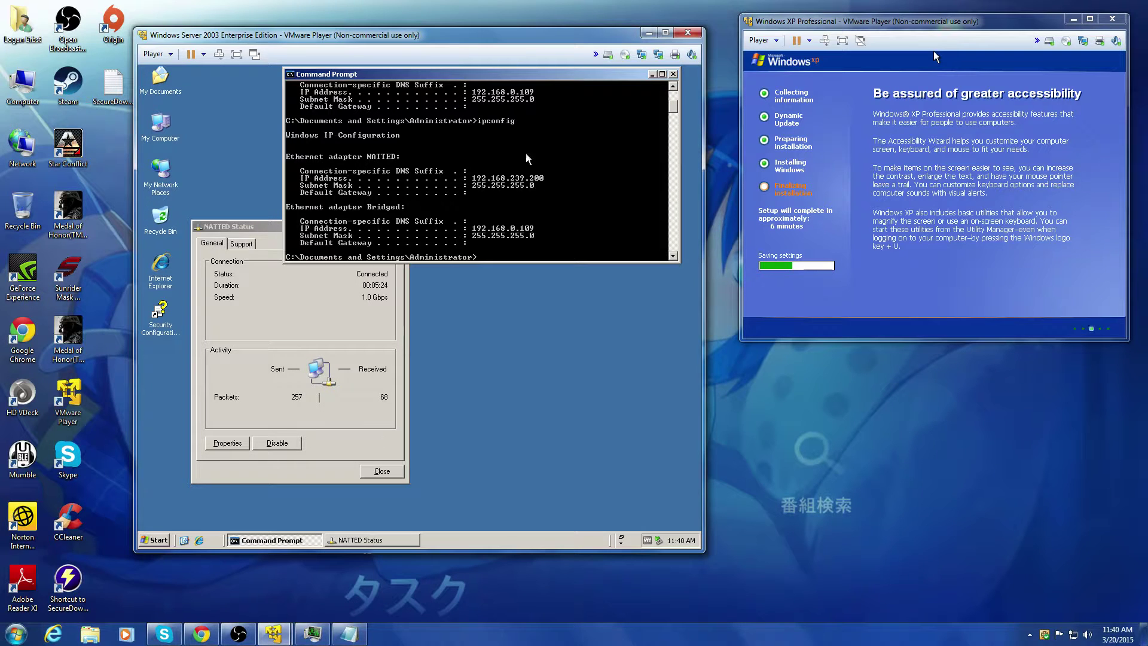
Step: Close the command prompt and NATTED Status window, briefly checking the YouTube Live Control Room
click(673, 73)
click(401, 226)
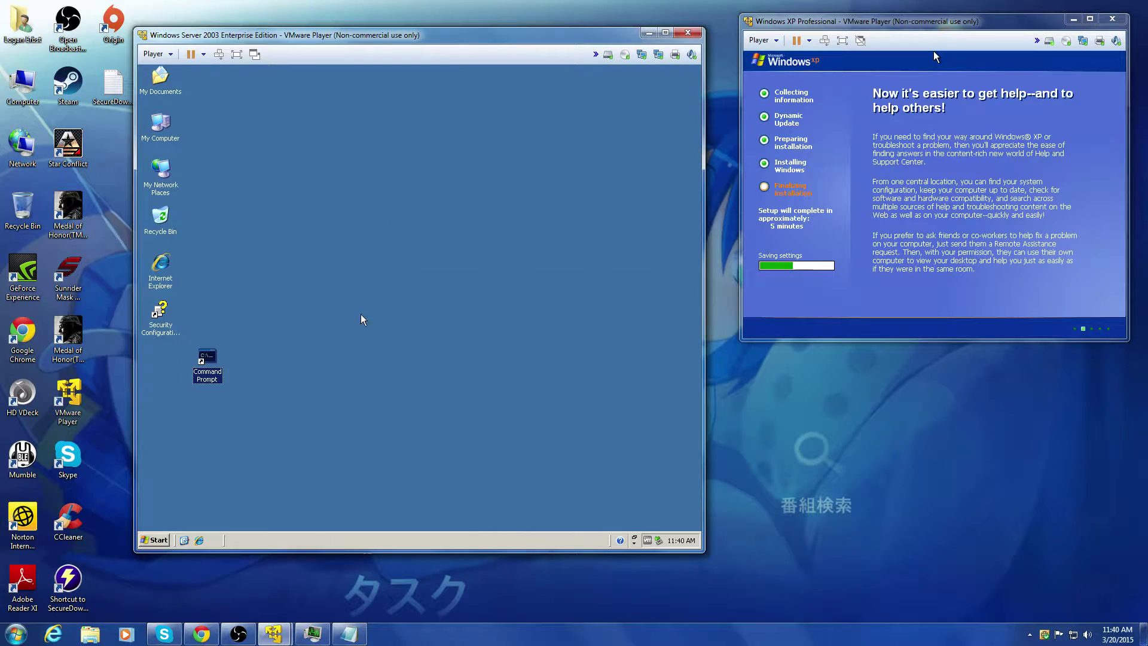
click(201, 635)
click(200, 635)
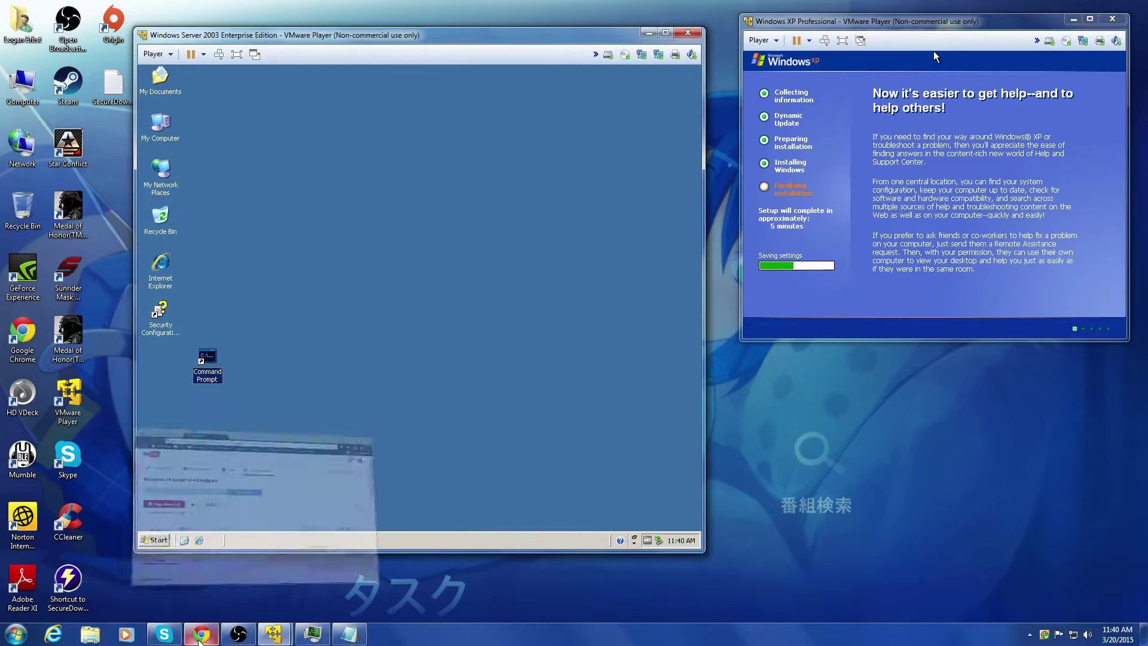
mouse_move(166, 637)
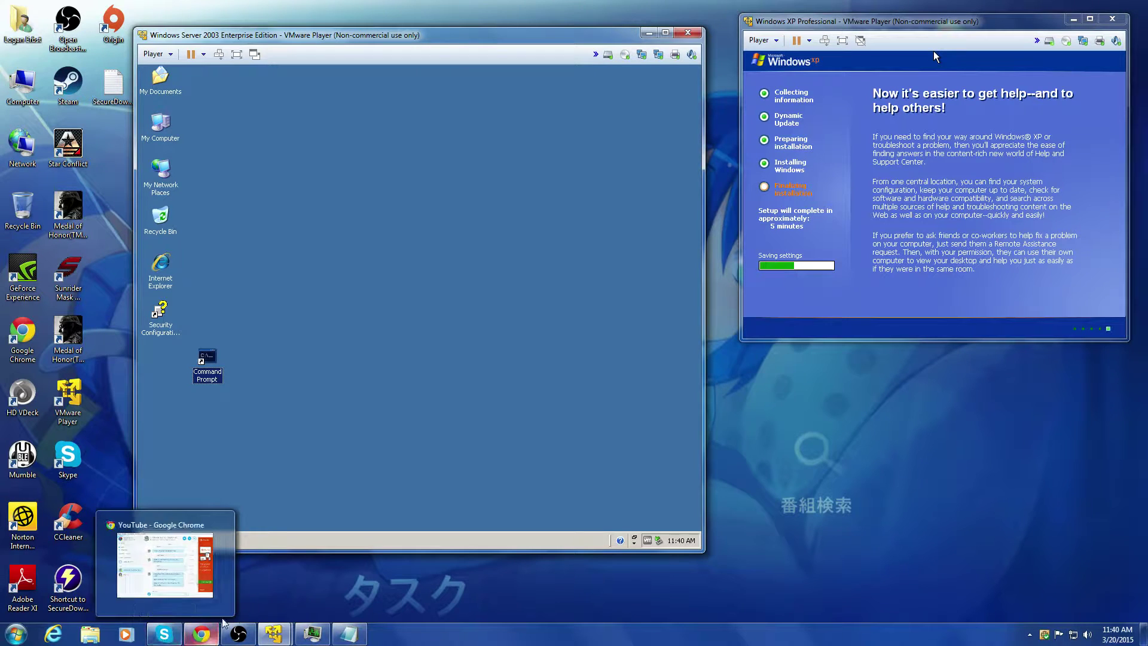
click(489, 407)
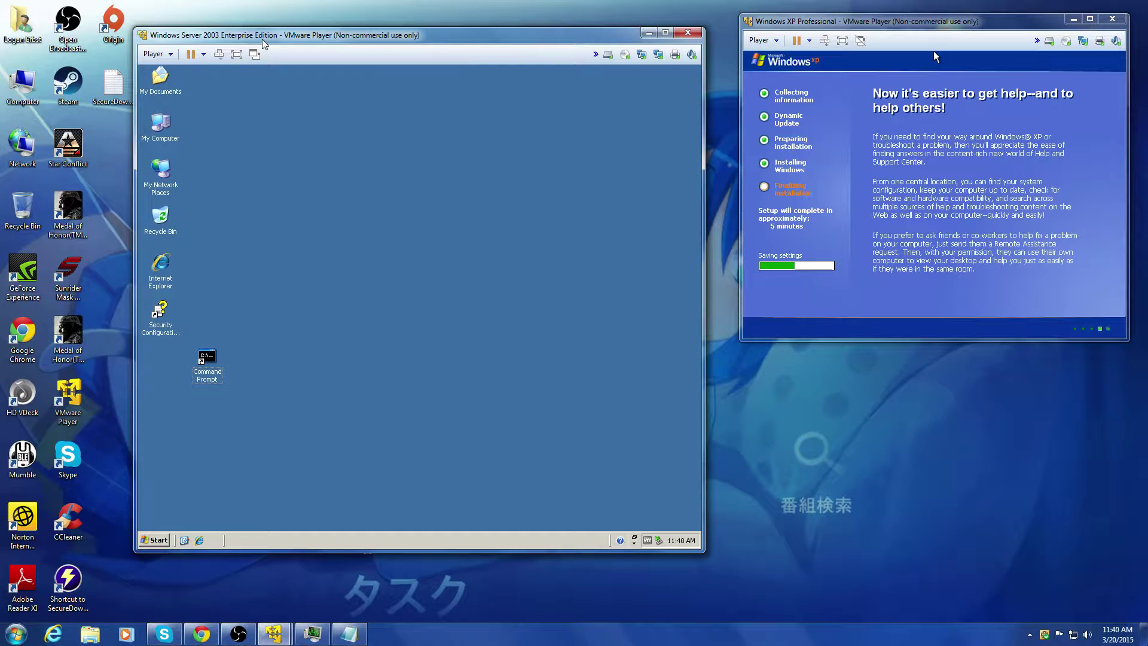
Step: Mount the SQL Server 2008 Standard ISO from Downloads in the Server VM's CD/DVD drive
click(625, 55)
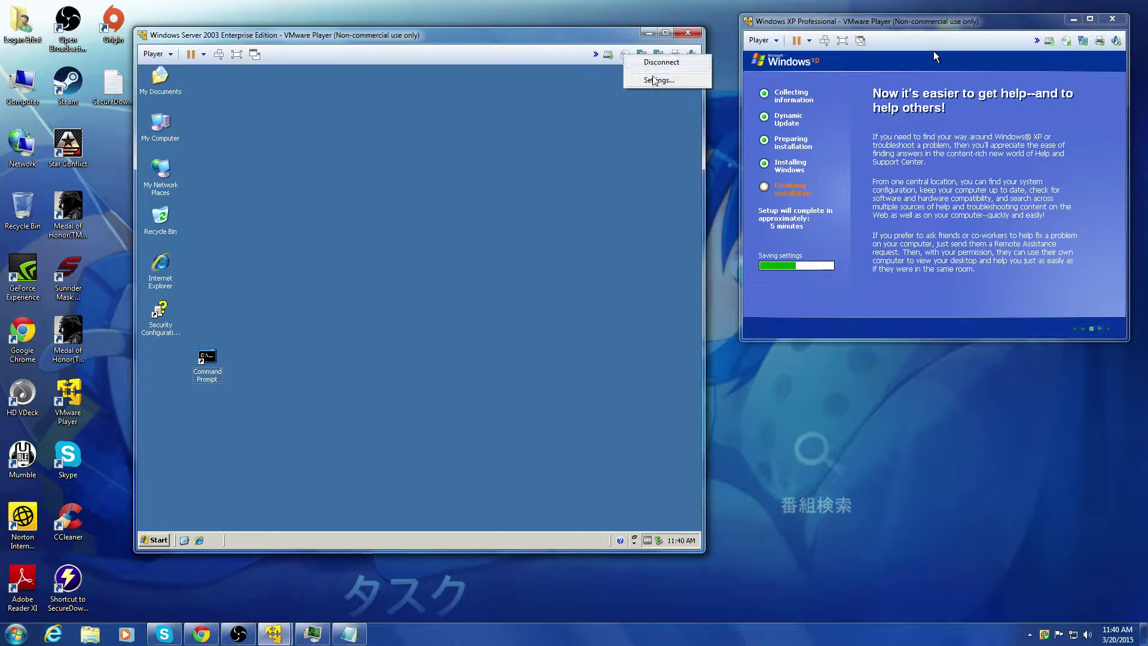
click(519, 177)
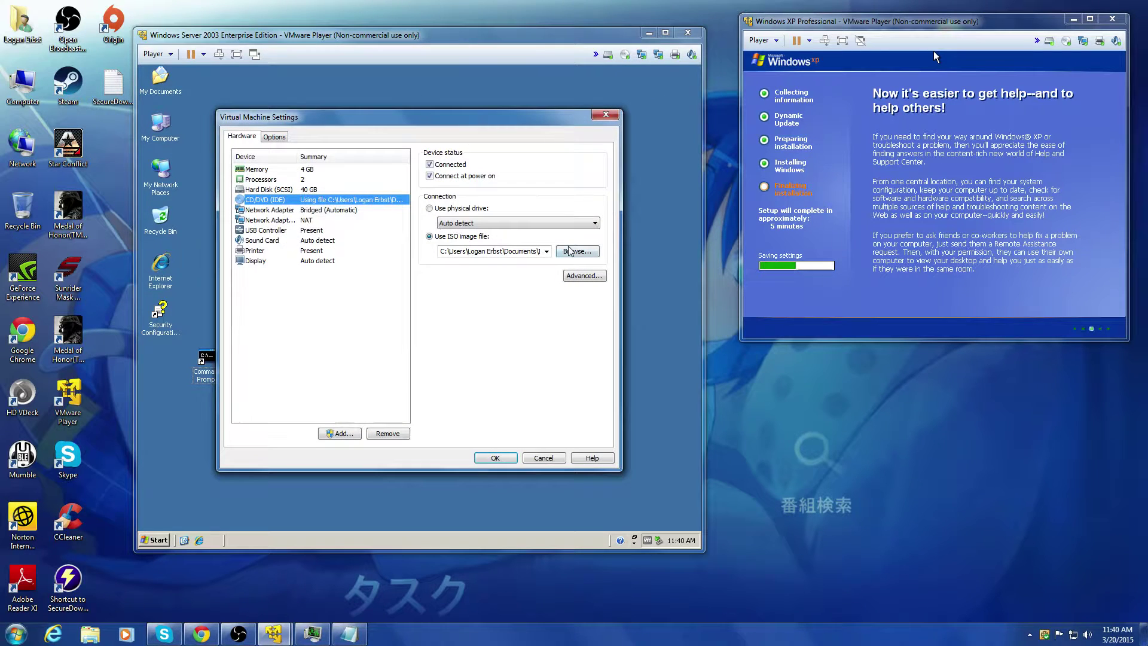
click(576, 251)
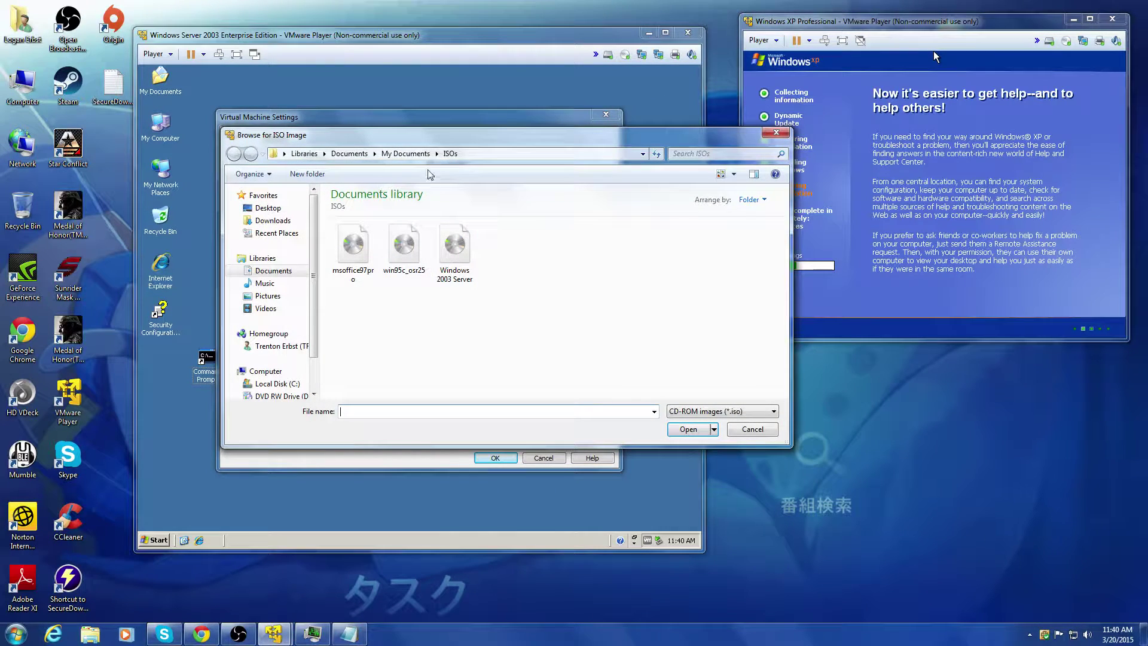
click(283, 225)
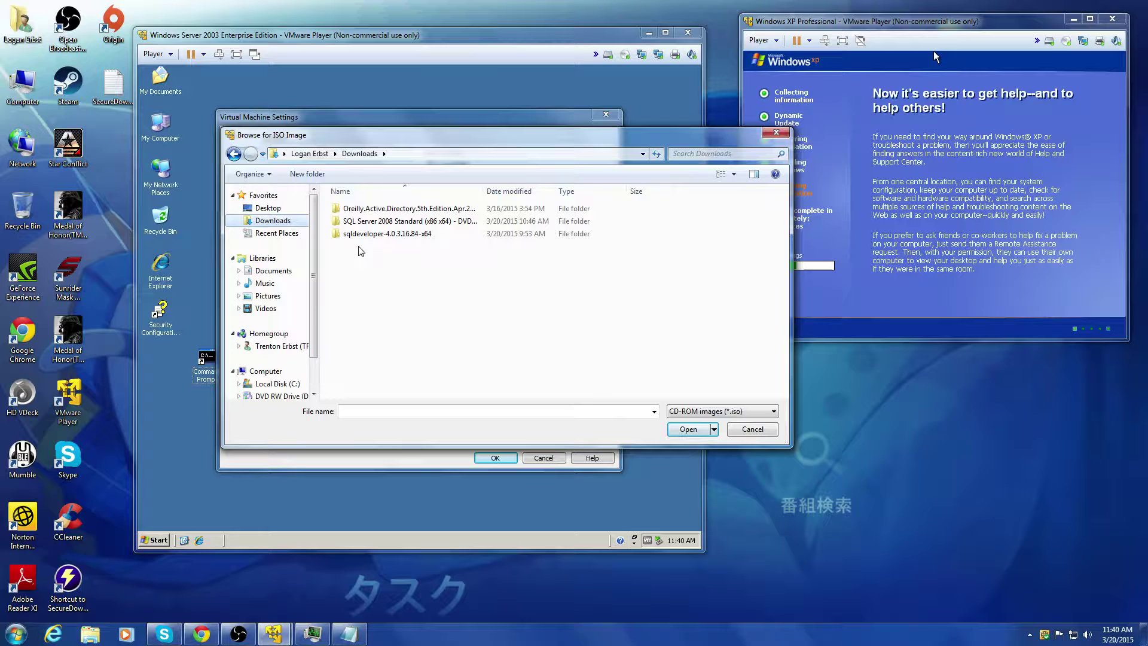
double_click(387, 222)
click(389, 209)
double_click(390, 209)
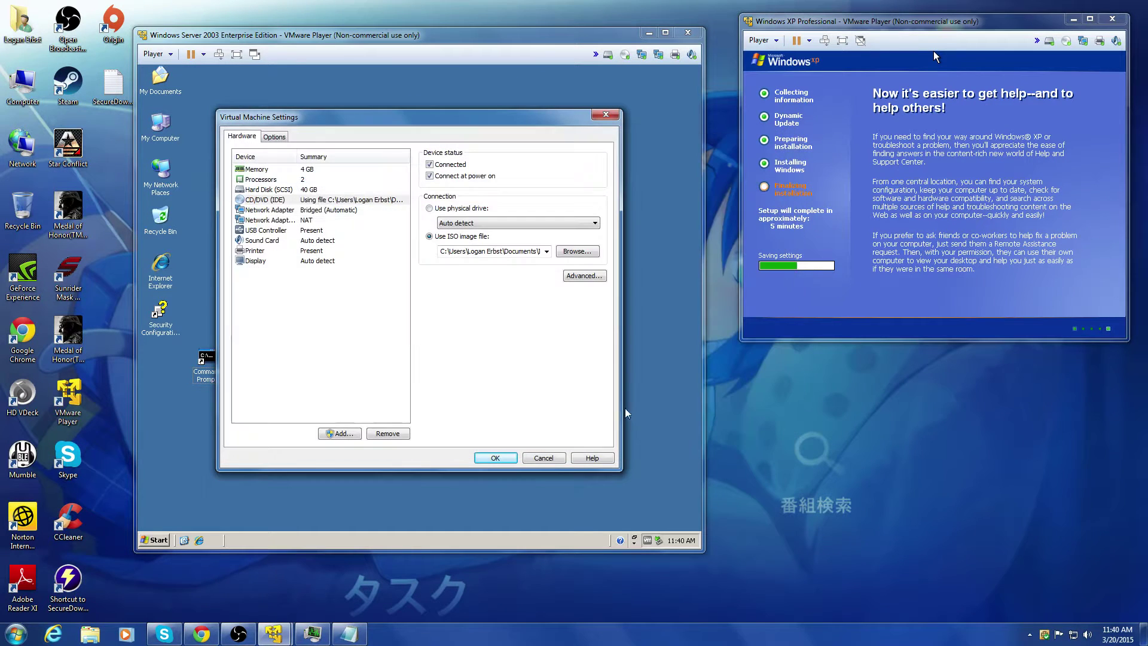
click(494, 459)
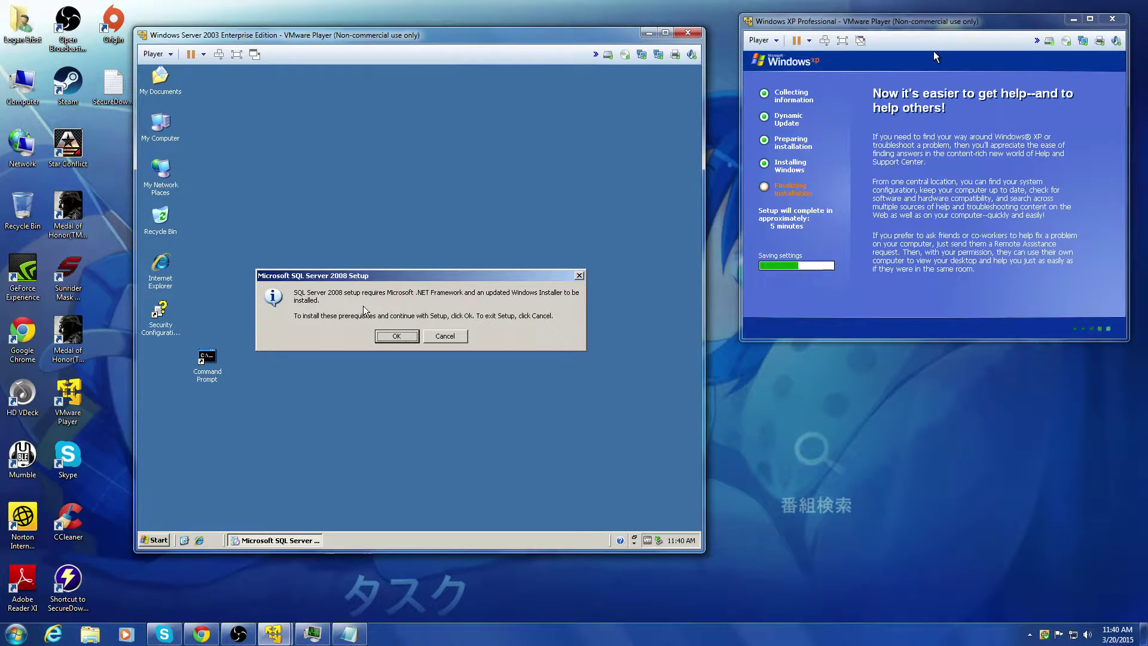
Step: Agree to install the missing prerequisites and tidy the Command Prompt desktop icon
click(392, 338)
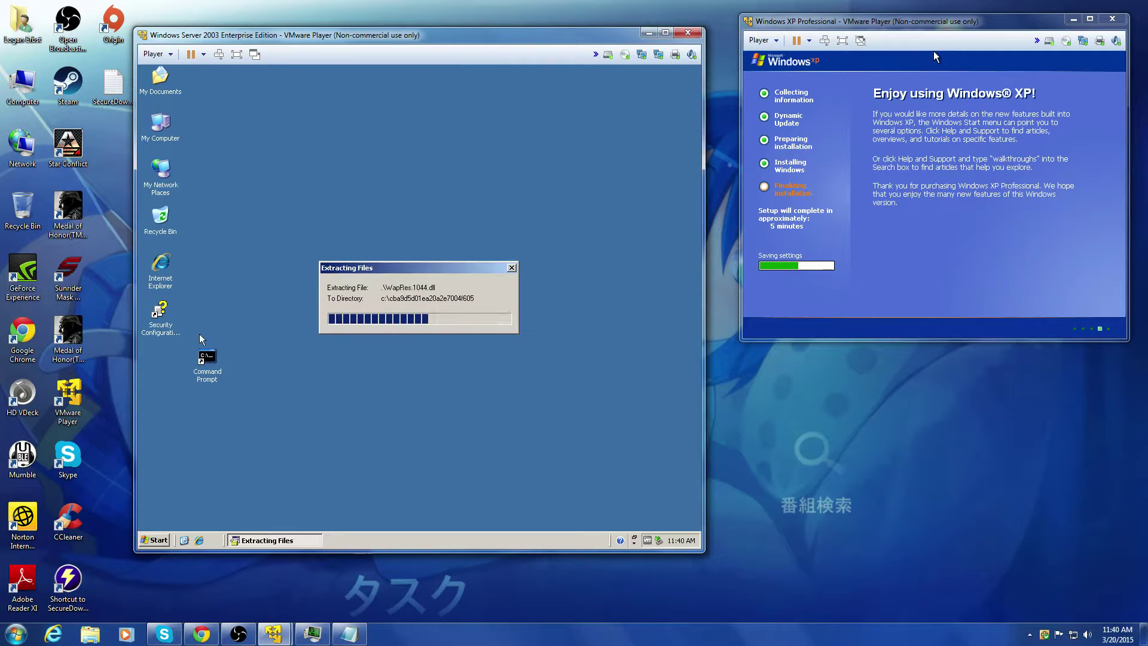
drag(207, 356, 162, 359)
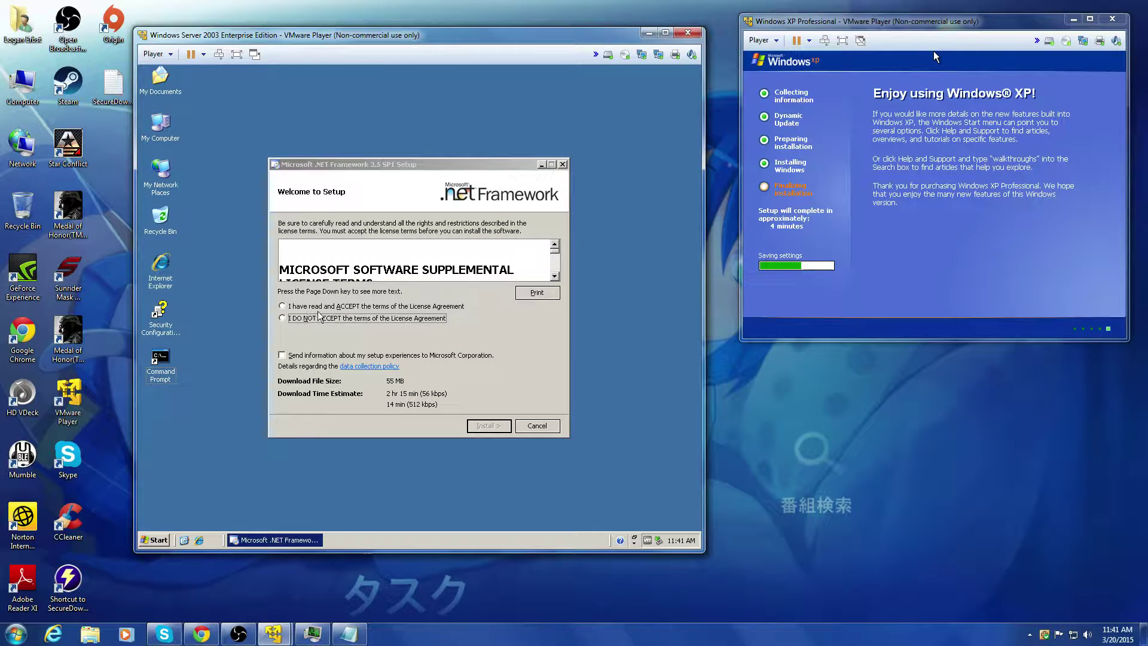
click(445, 313)
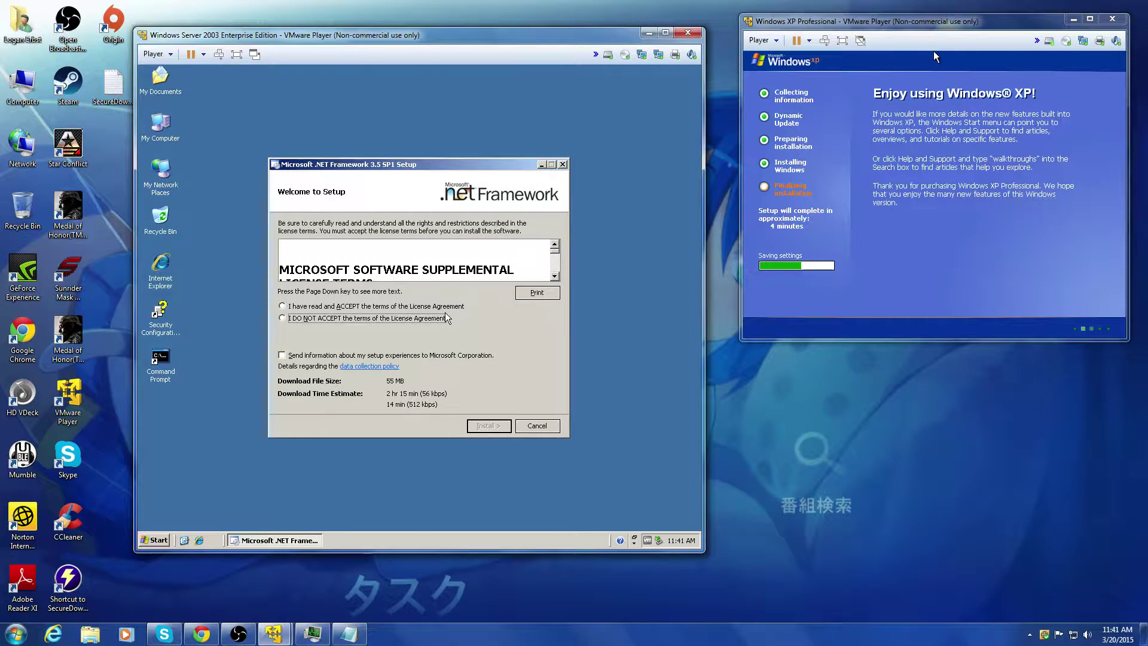
Step: Accept the .NET 3.5 SP1 license terms and opt in to sending setup information
click(528, 269)
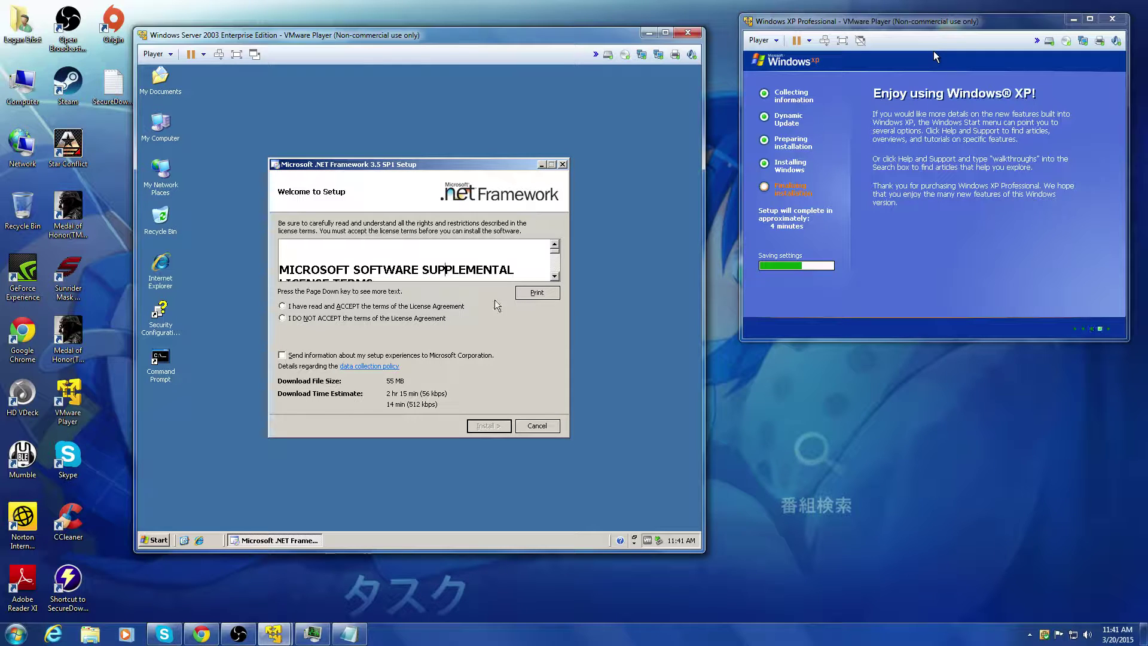
click(283, 306)
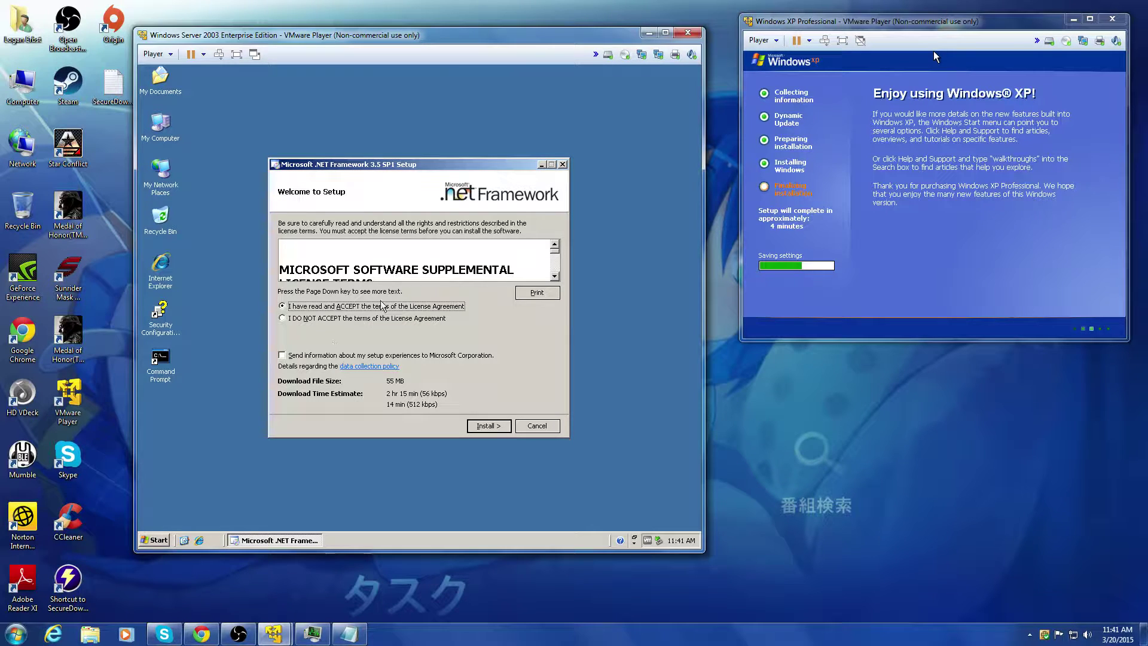
click(282, 355)
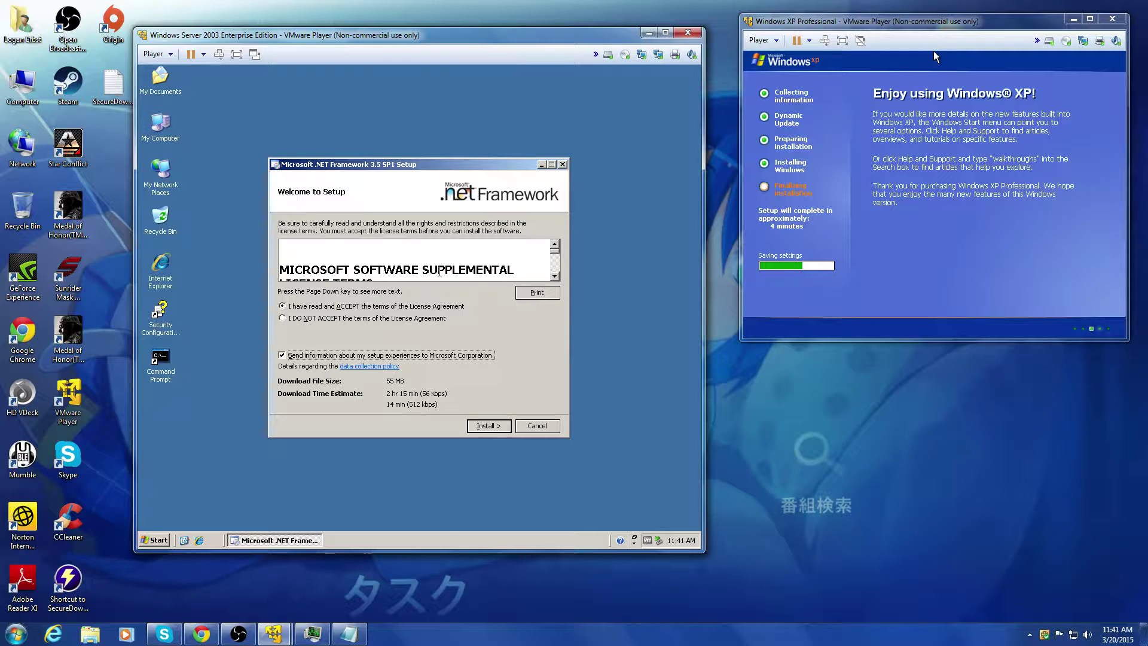
click(507, 269)
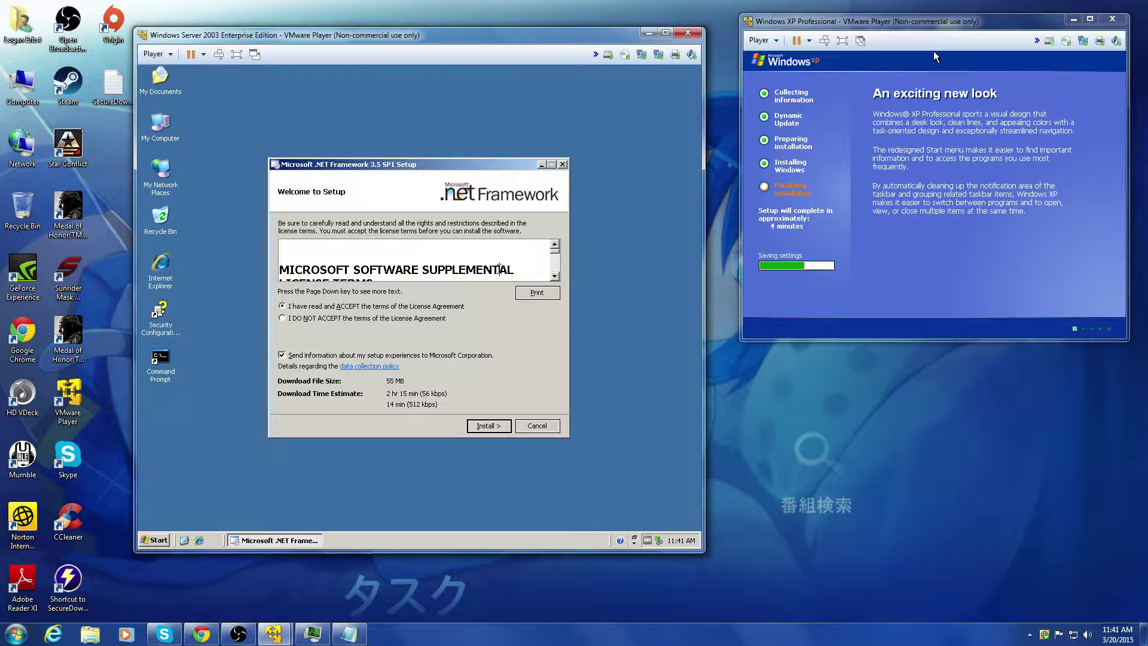
Step: Start the .NET Framework 3.5 SP1 download and install, briefly checking Windows Media Player
click(486, 426)
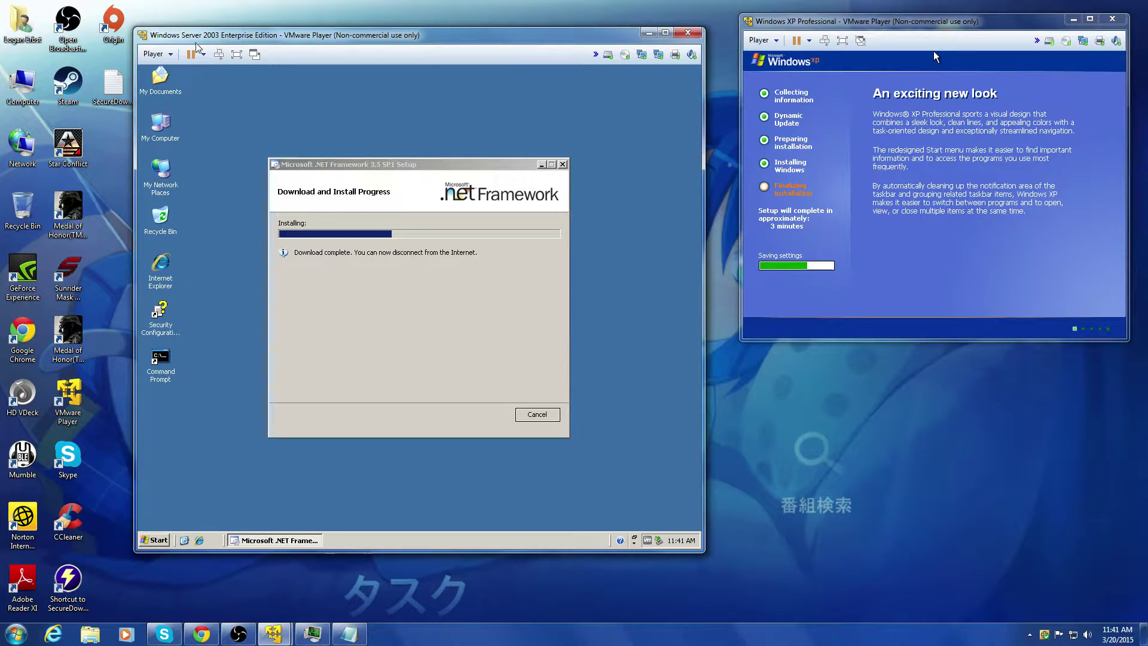
click(580, 522)
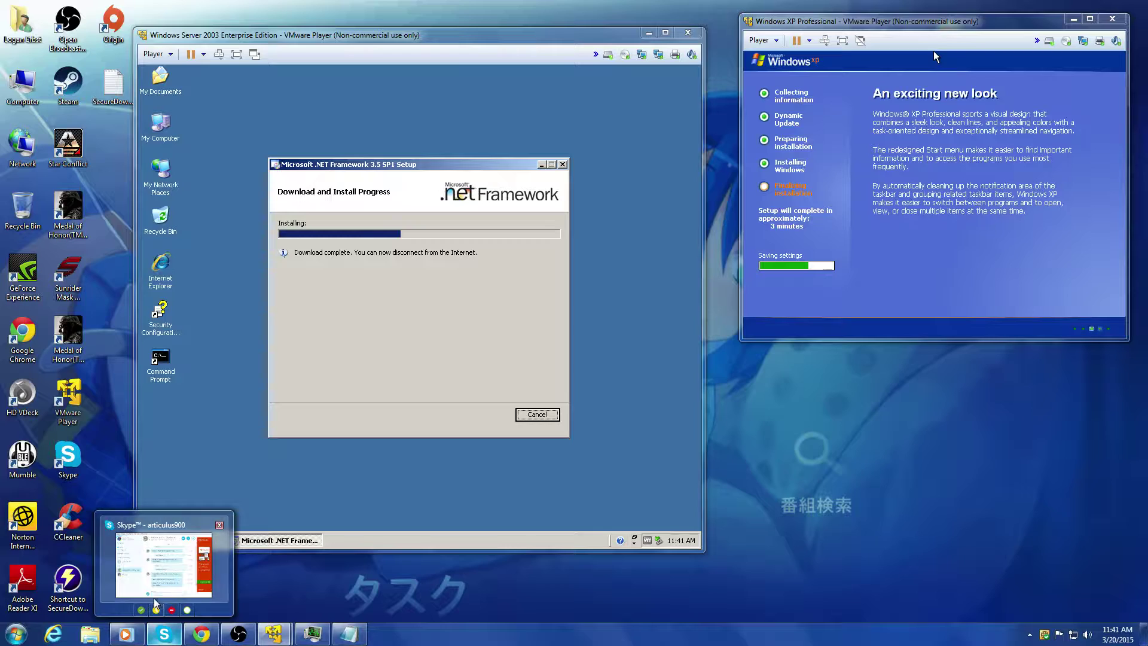
click(141, 634)
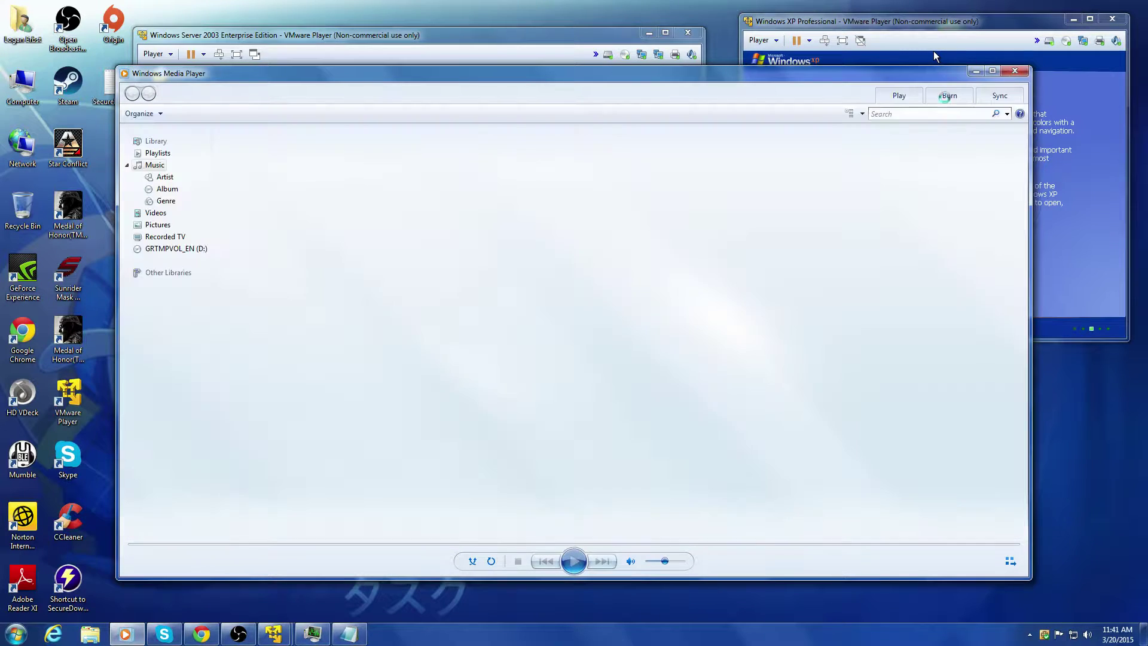
click(977, 71)
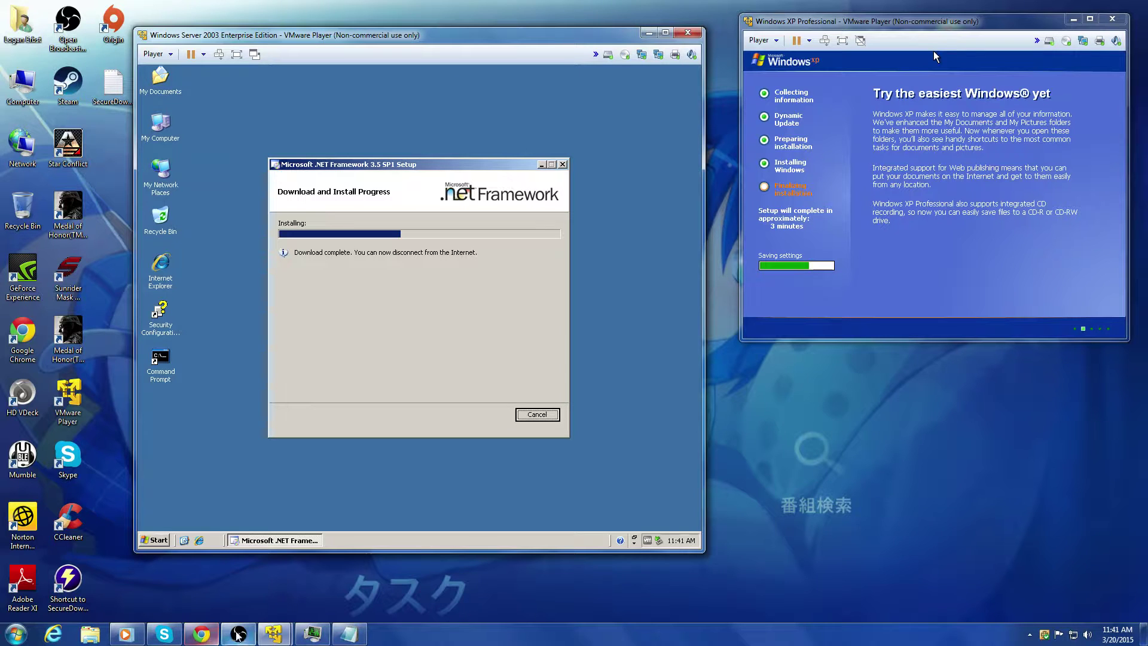
mouse_move(136, 631)
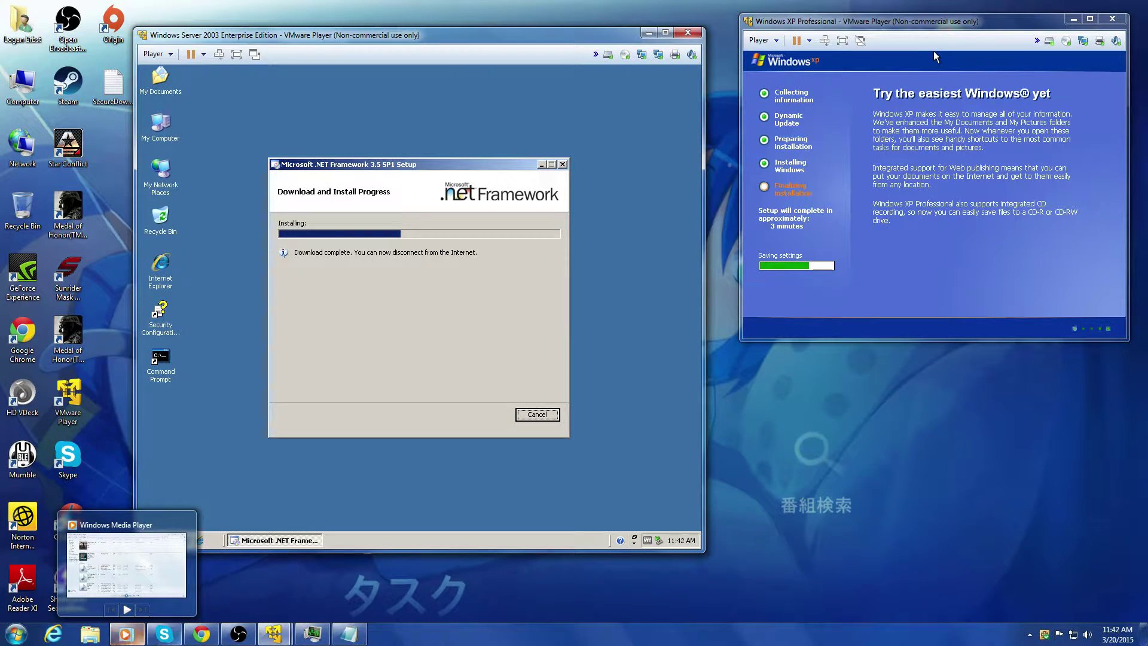
Step: Move the streaming software window aside and unmute its desktop audio
click(238, 634)
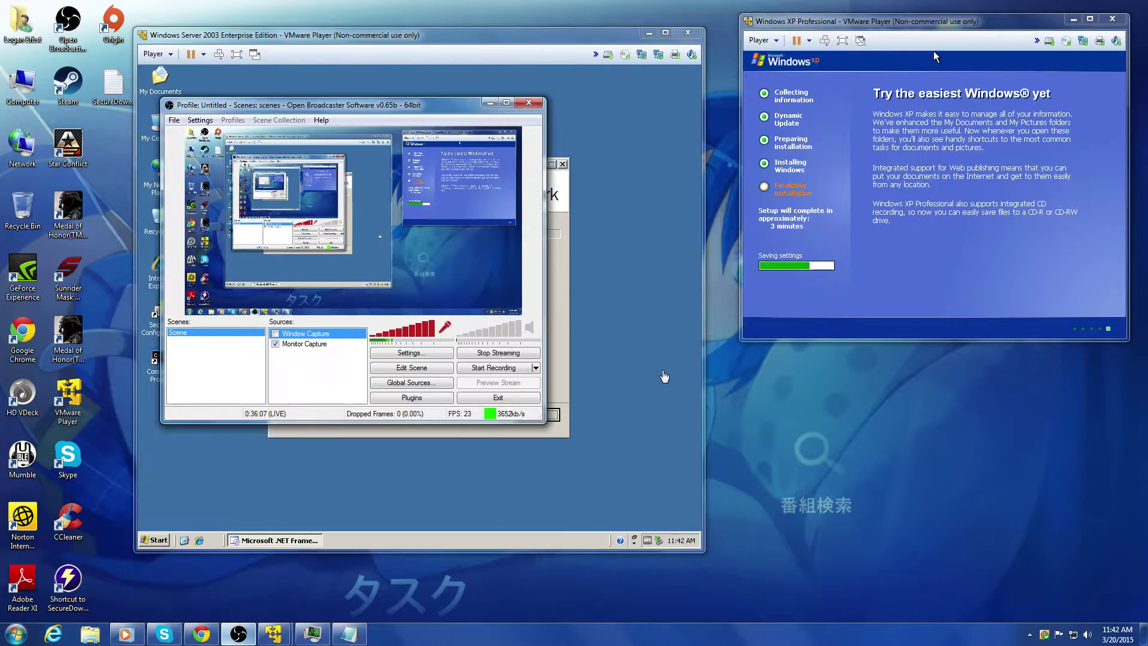
drag(429, 111, 831, 262)
click(935, 478)
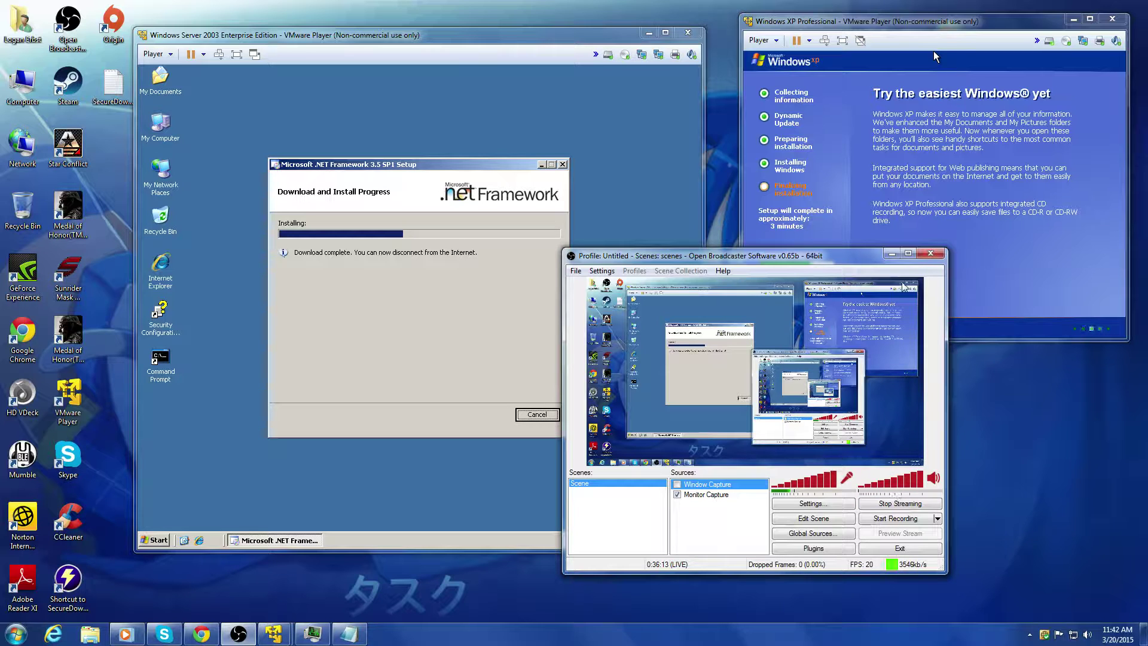
Step: Choose the No Sounds scheme under Personalize > Sounds and close Personalization
right_click(864, 637)
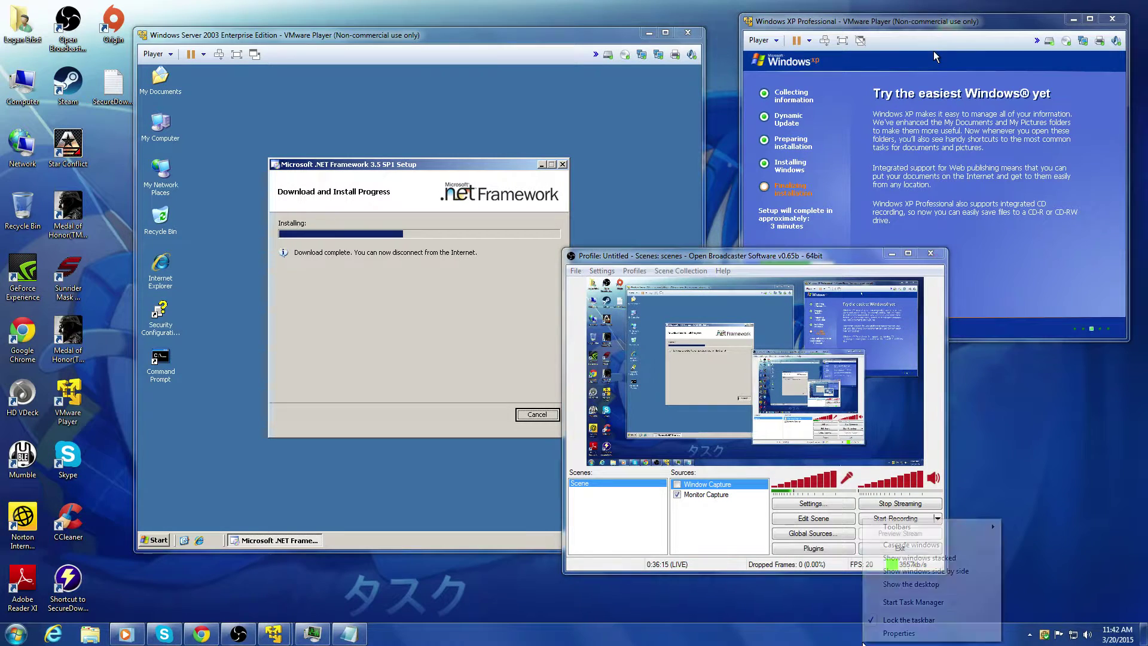
right_click(1004, 482)
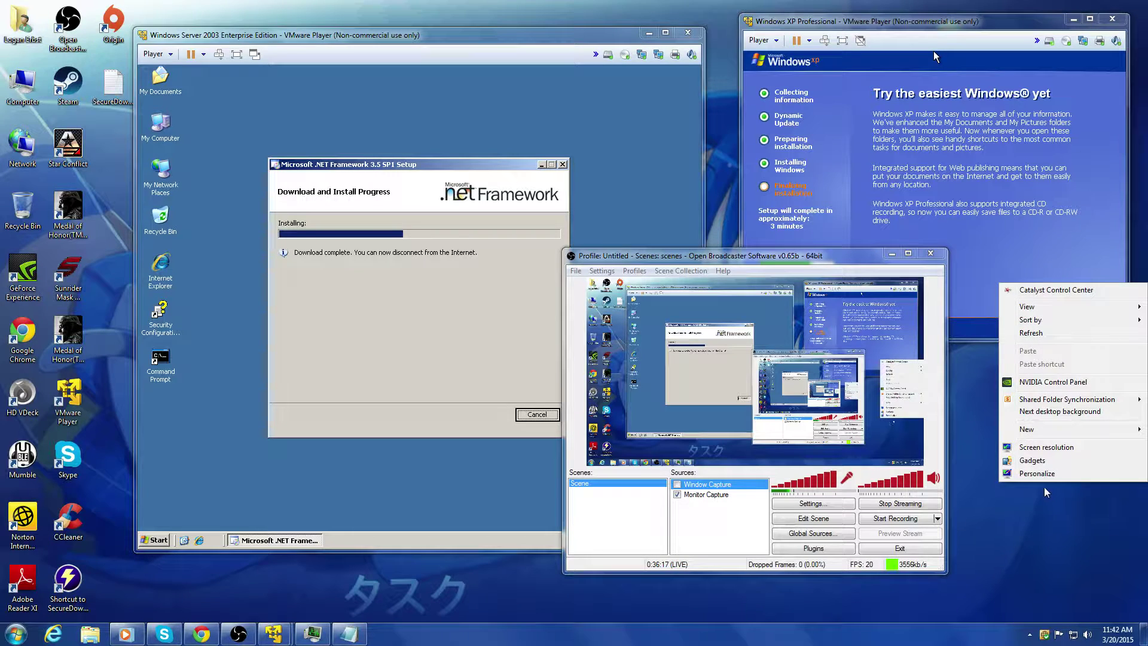
click(1047, 475)
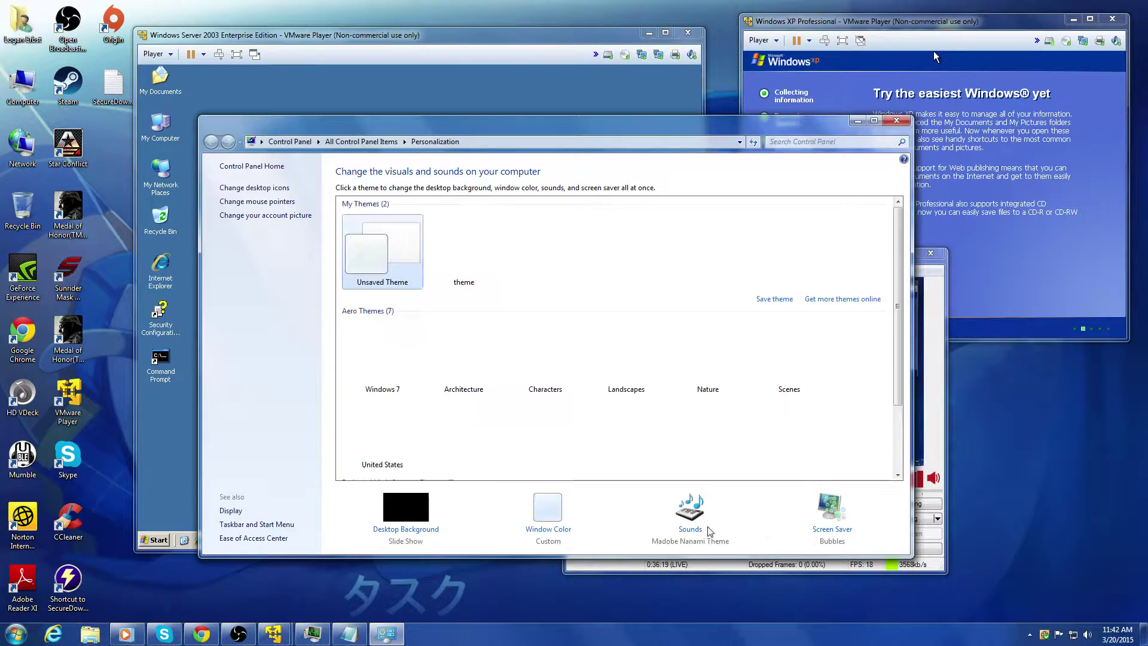
click(690, 511)
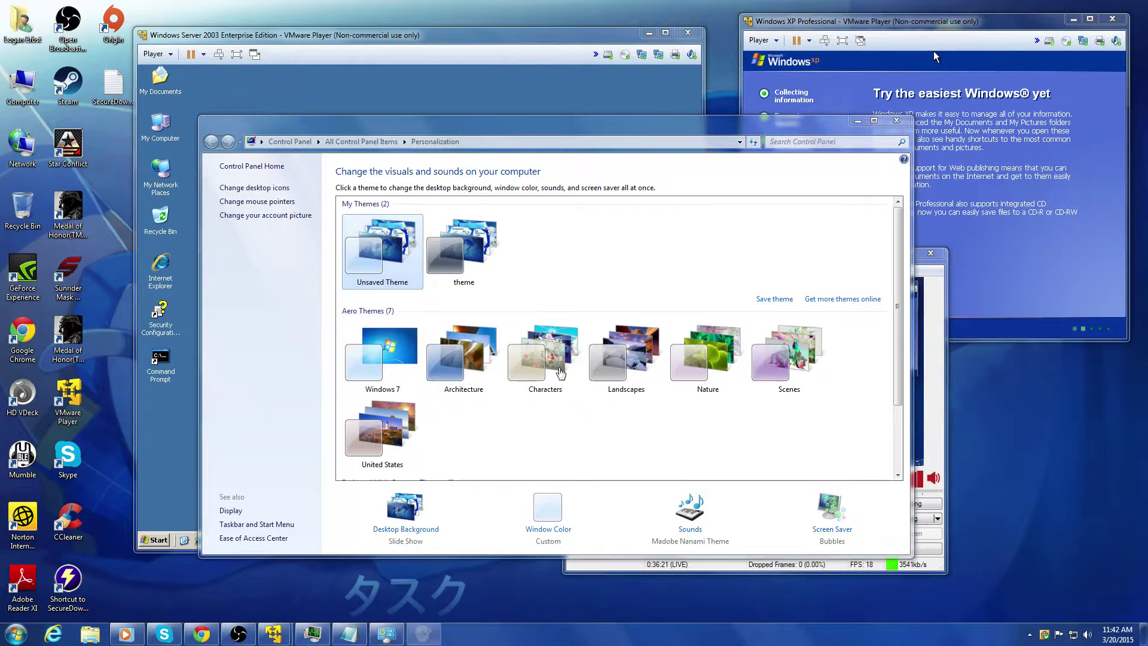
click(139, 147)
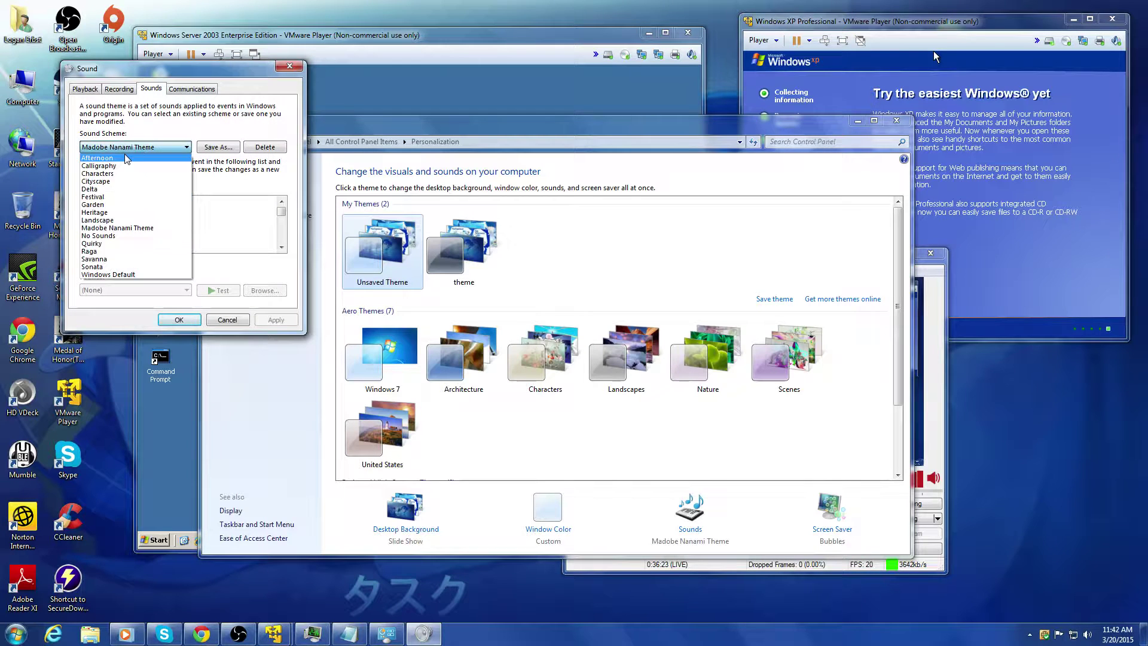
click(125, 236)
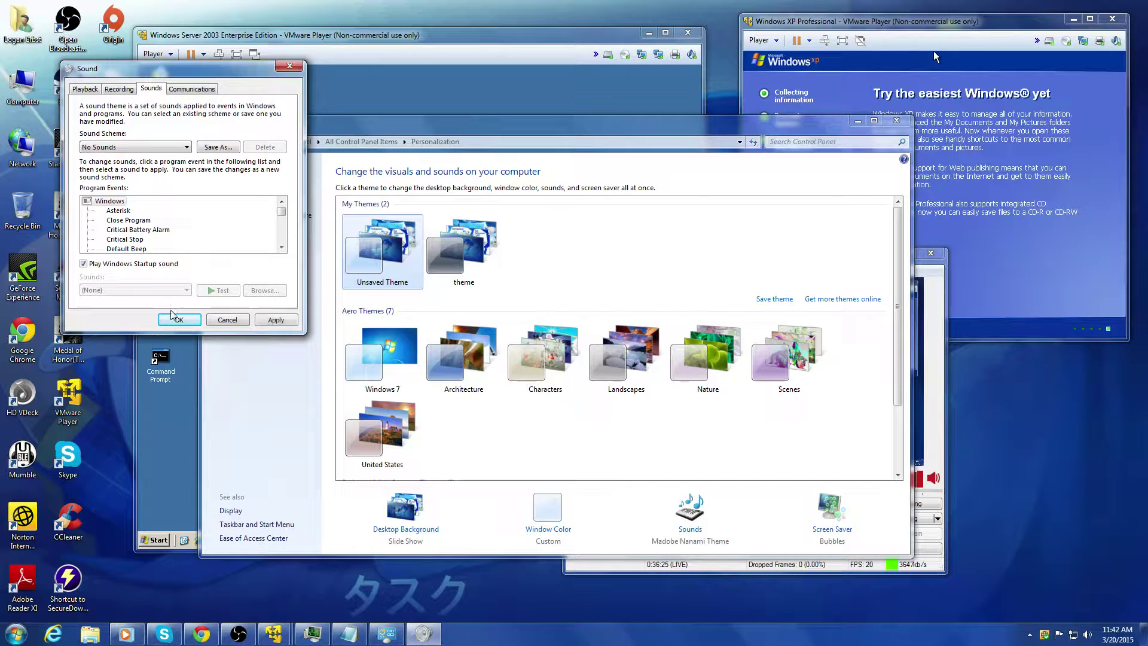
click(178, 320)
click(903, 120)
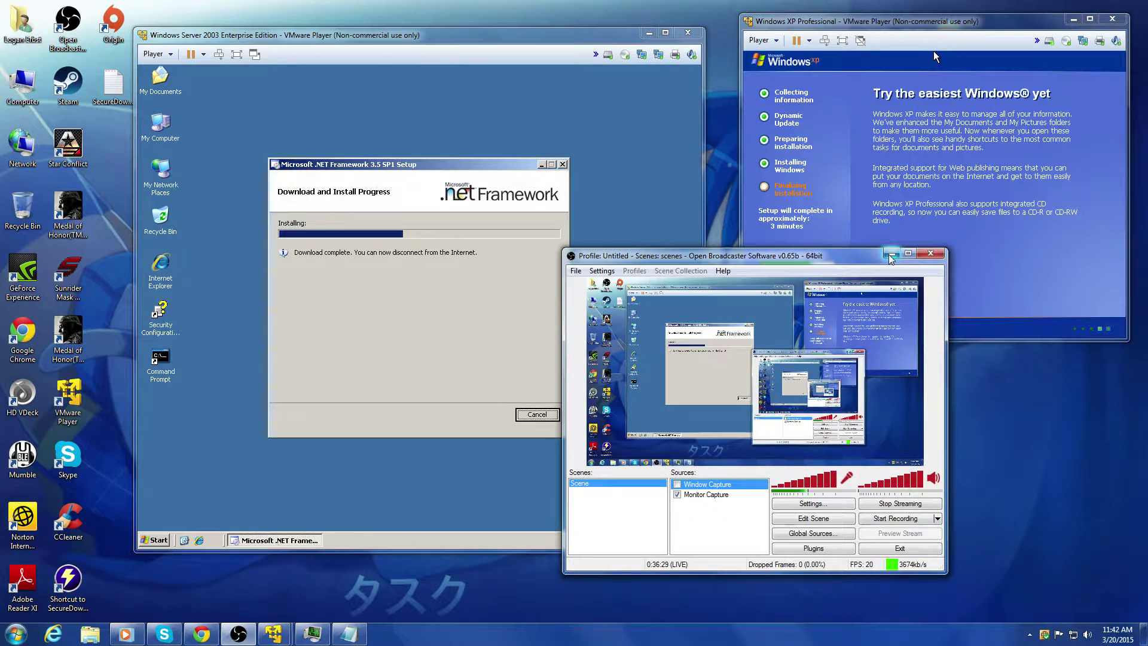
Step: Minimize the streaming software and open Windows Media Player's music library
click(891, 255)
click(126, 635)
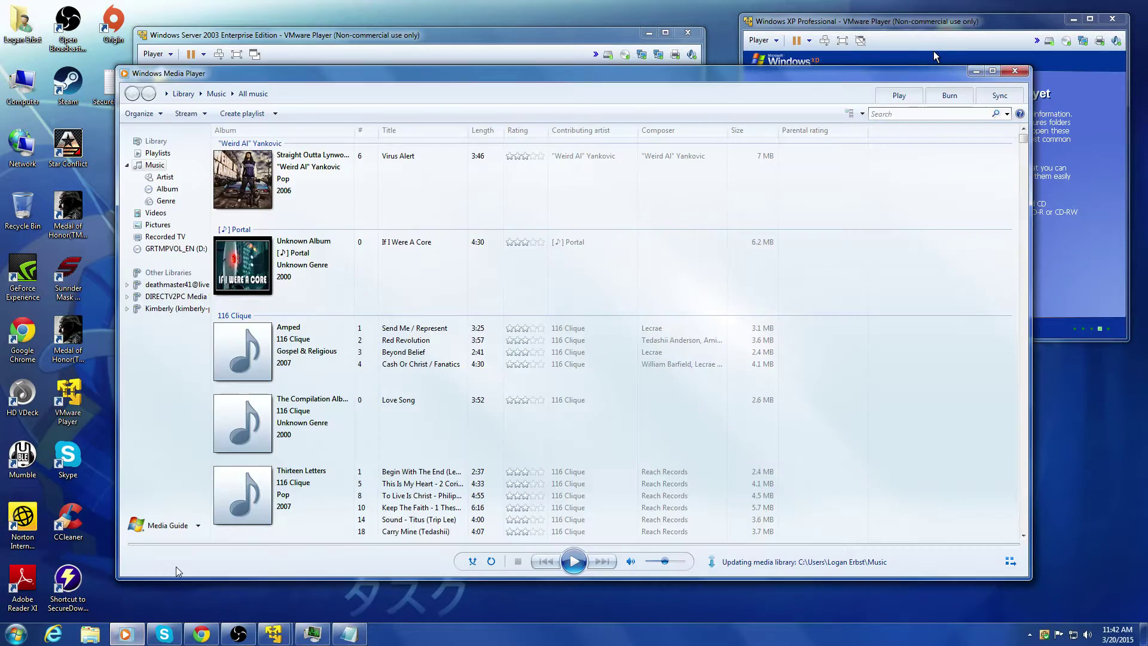
scroll(422, 456, down, 1)
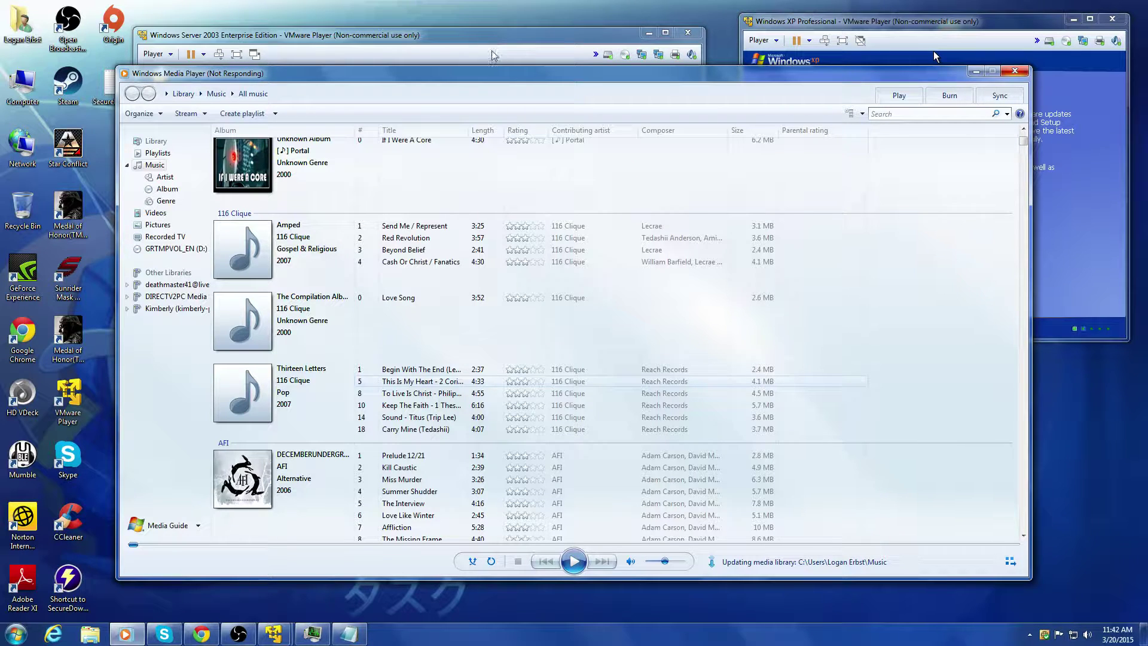
Step: Check the Server 2003 and XP VMs and glance at Task Manager performance
click(359, 48)
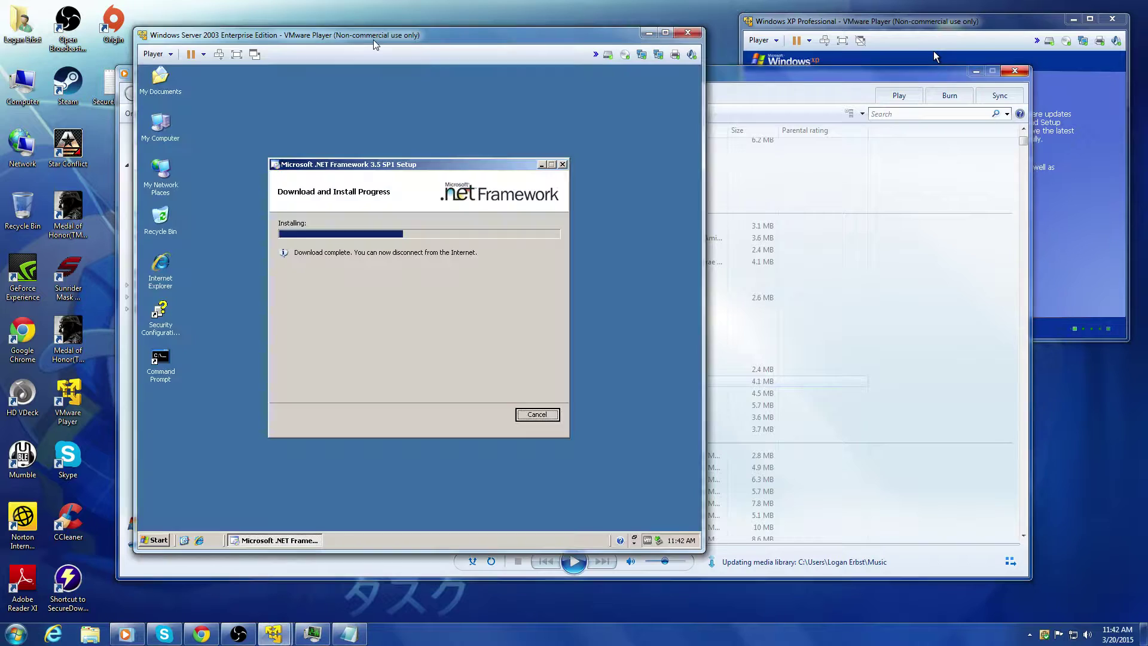
click(868, 30)
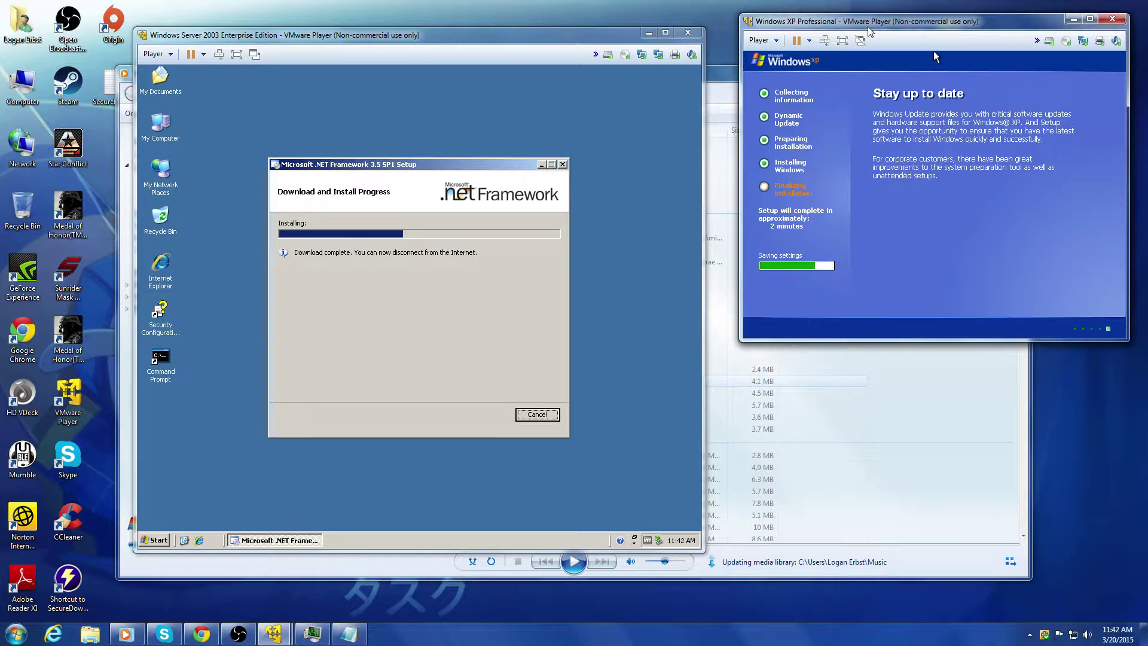
key(ctrl+shift+Escape)
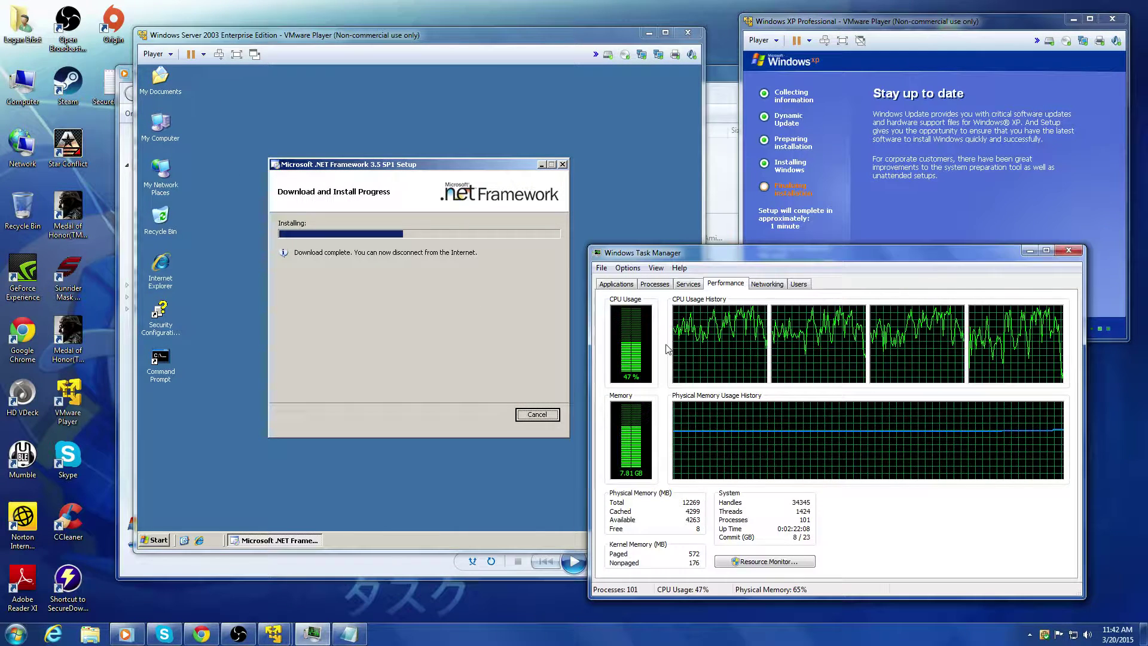
click(1030, 250)
Step: Play 'Aviators - Ashes.mp3' from the library and minimize Media Player
click(868, 462)
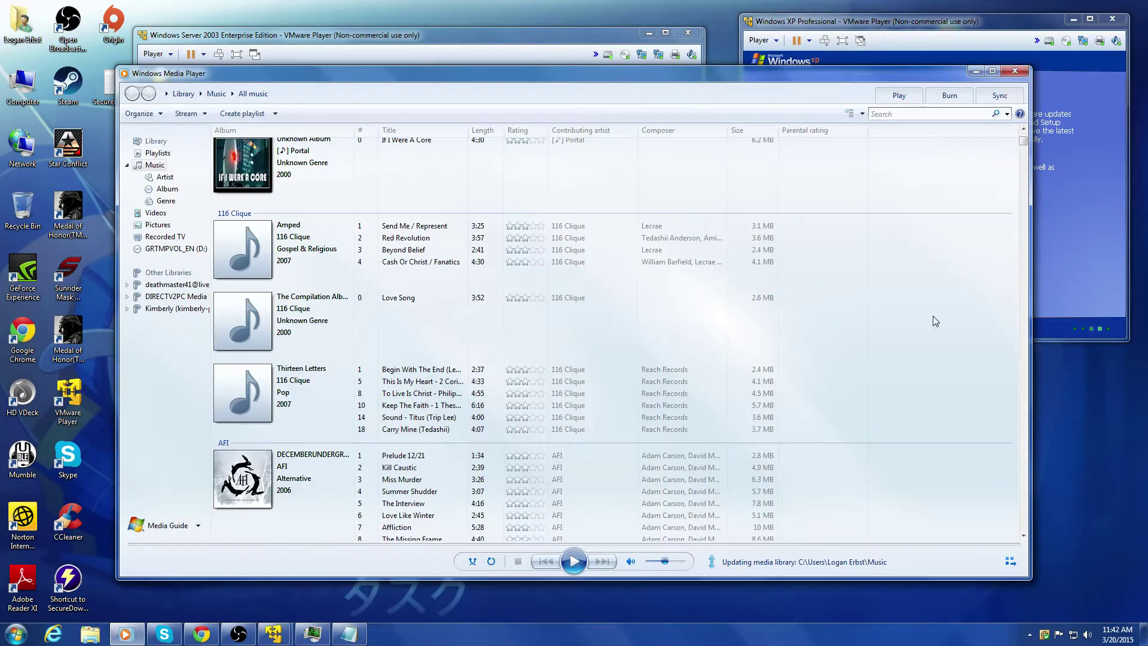
drag(1023, 144, 1014, 505)
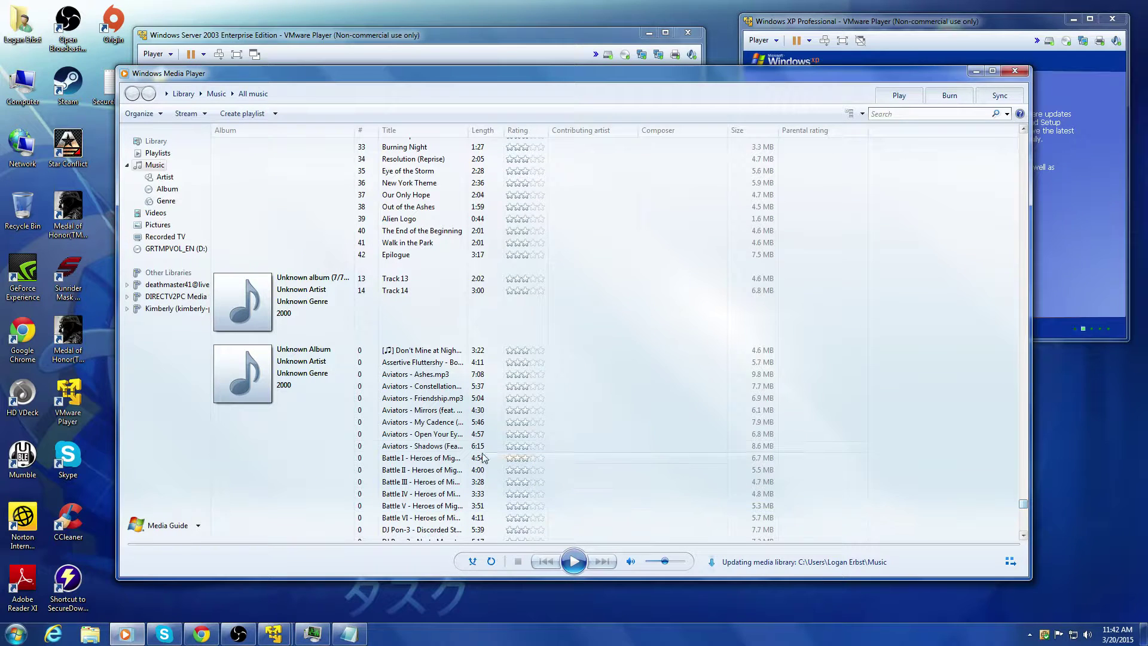
double_click(428, 377)
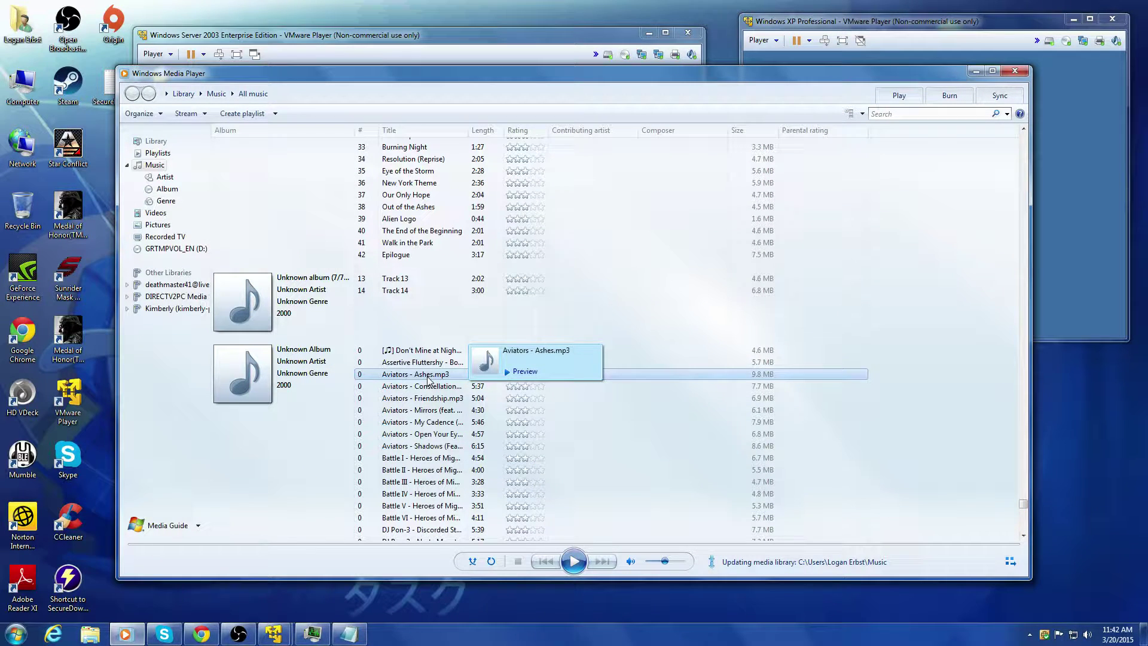
click(975, 71)
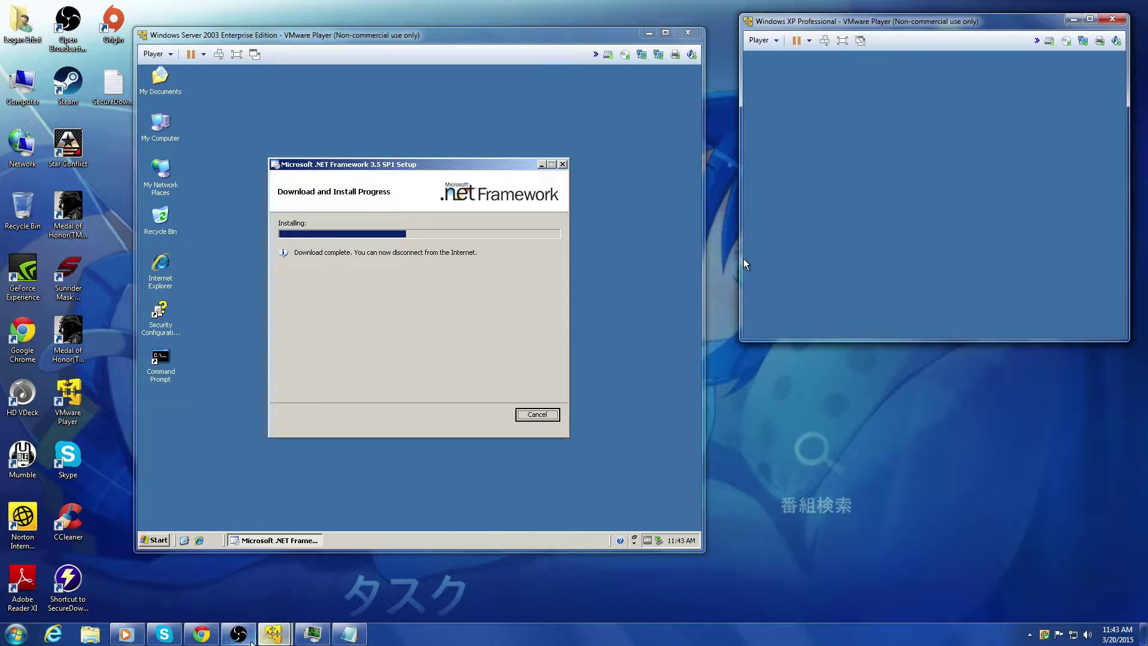
Step: Move the Server 2003 VM window to the left
click(242, 640)
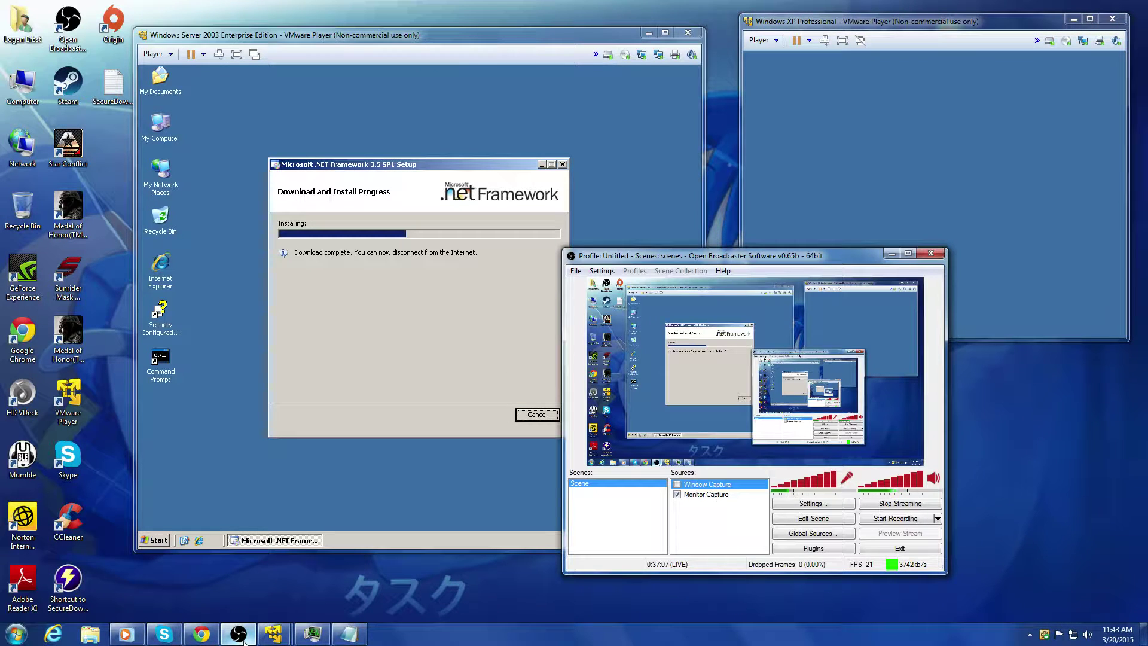
click(242, 638)
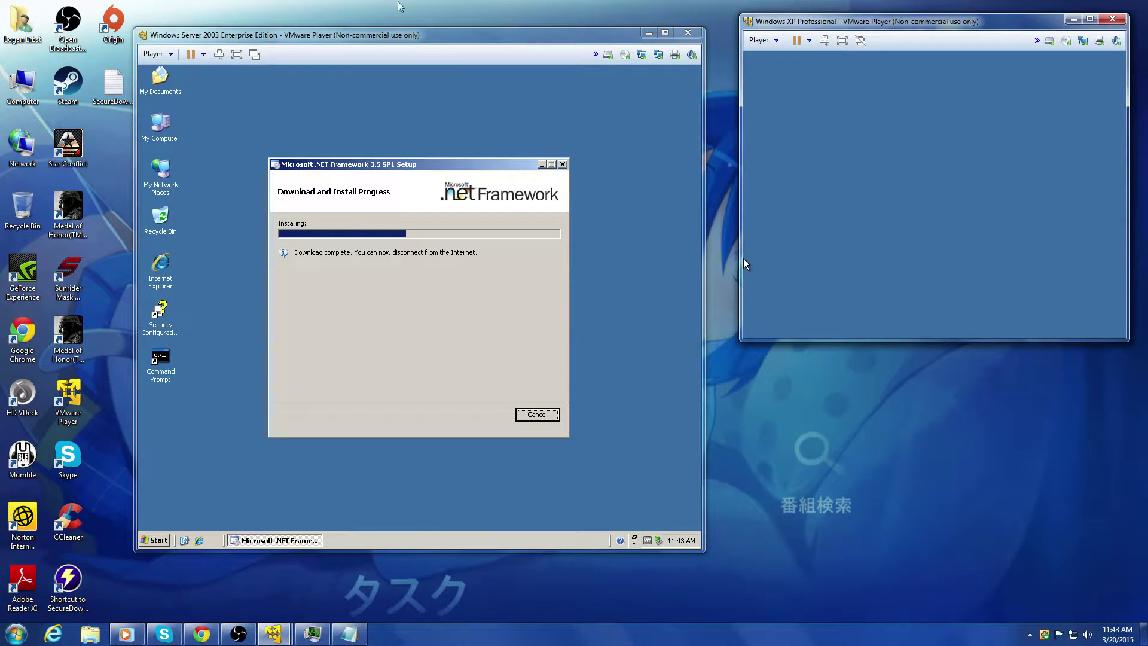
drag(455, 34, 370, 28)
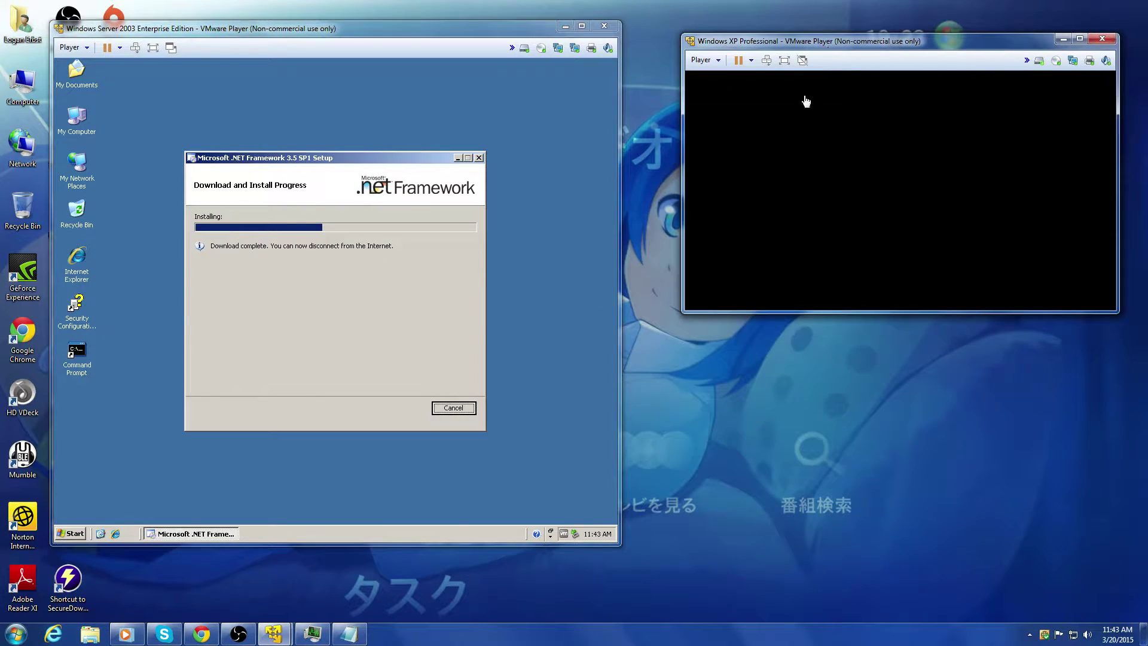
Step: Lower the stream's desktop audio volume to 57% and put the streaming window away
click(234, 639)
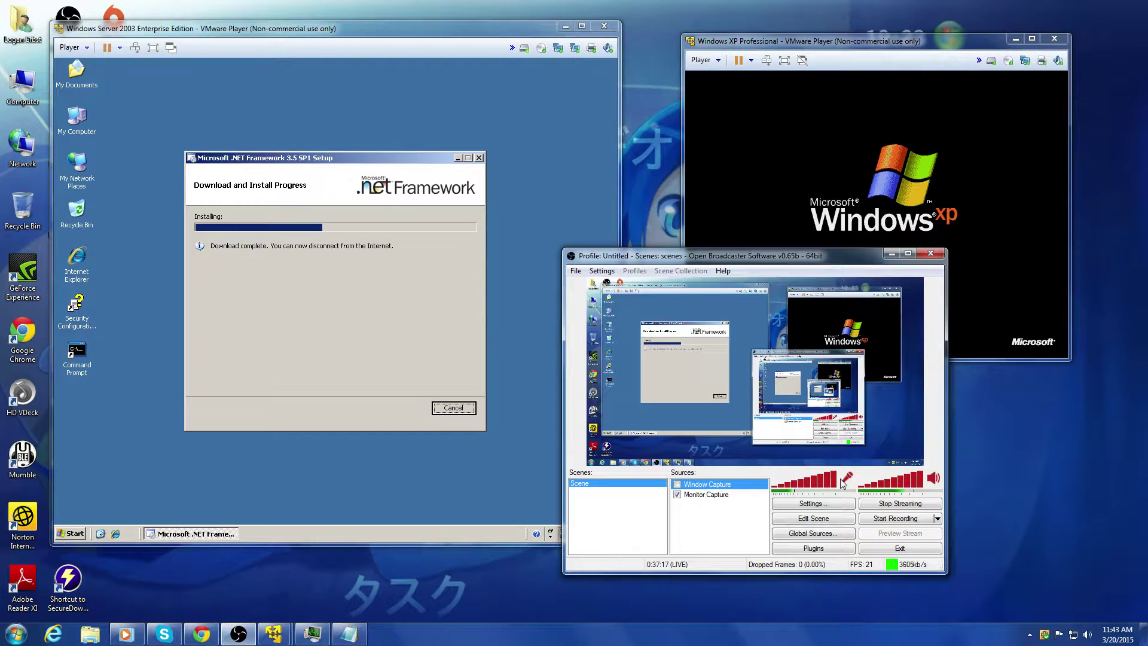
click(899, 486)
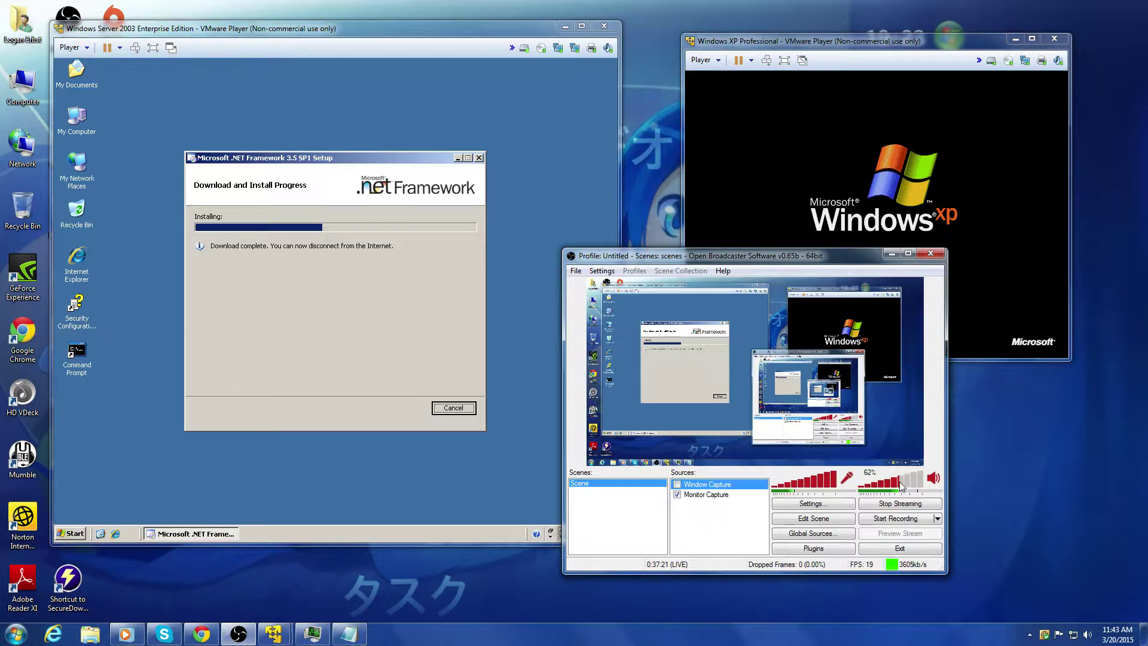
drag(902, 485, 892, 484)
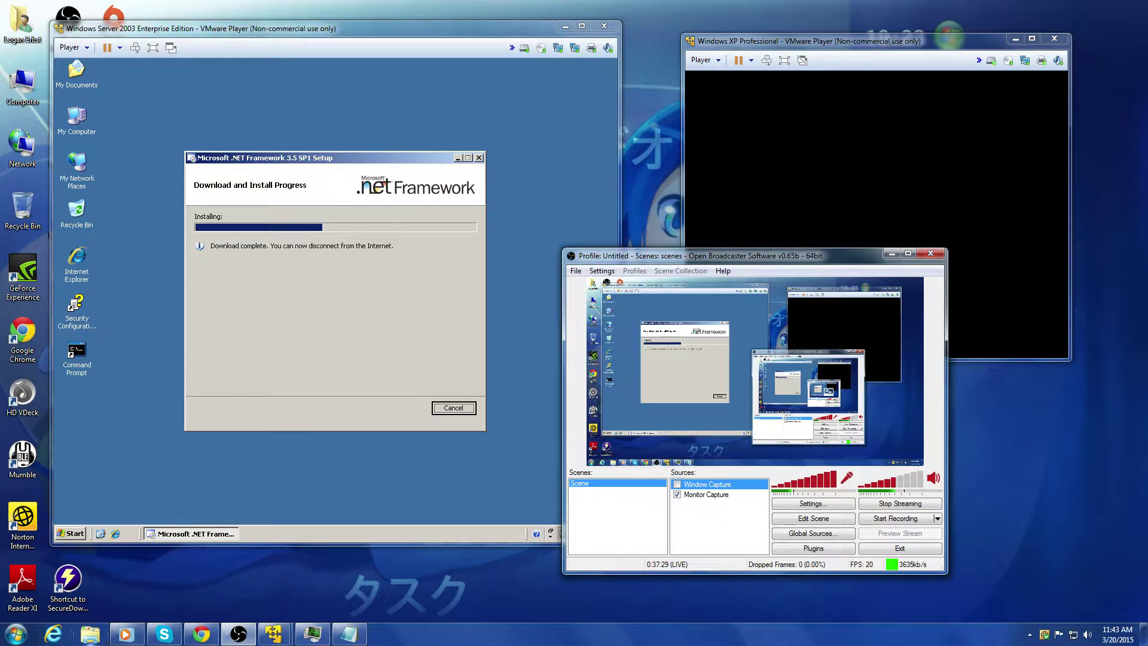
click(892, 254)
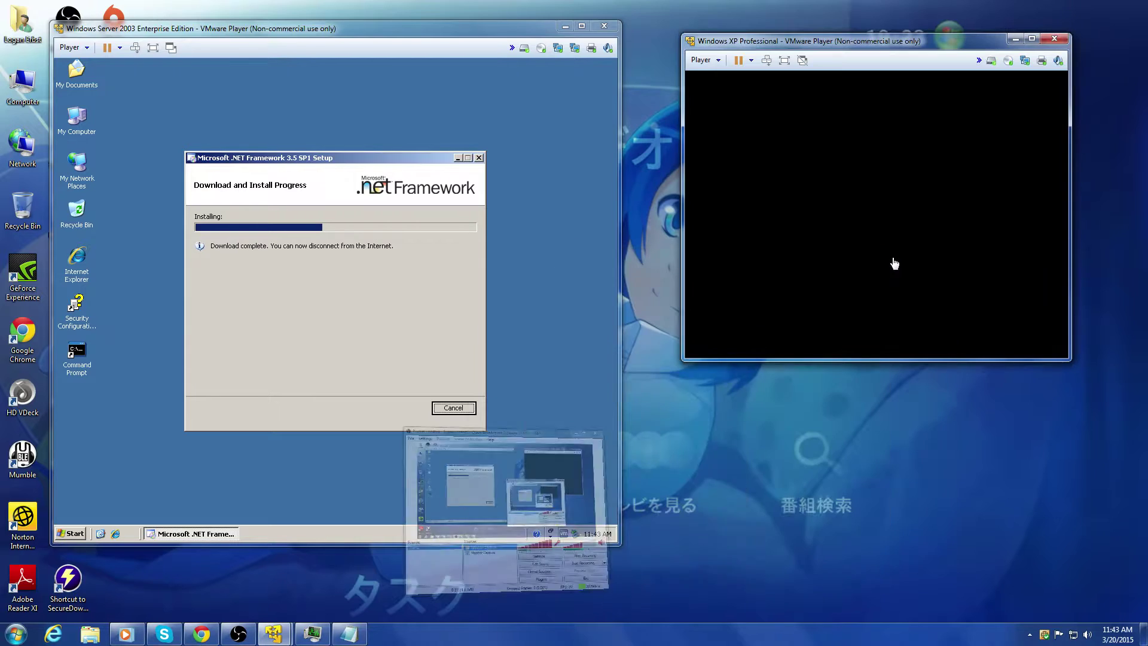
Step: Shift the XP VM window right beside the Server VM, briefly checking Skype
drag(901, 47, 928, 37)
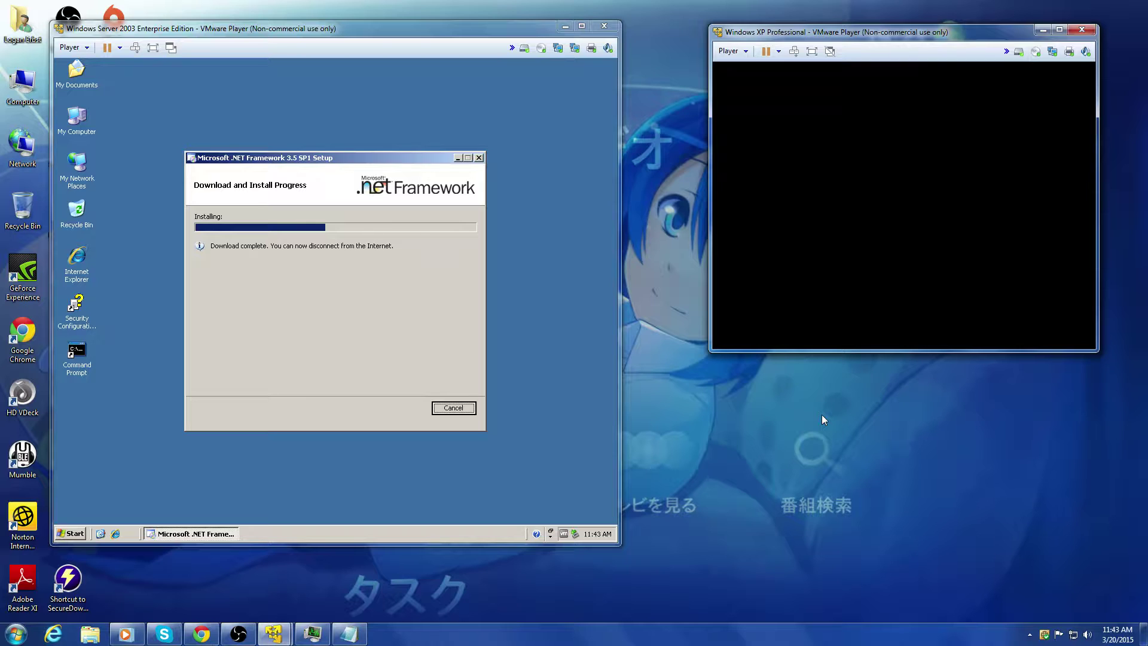
click(164, 634)
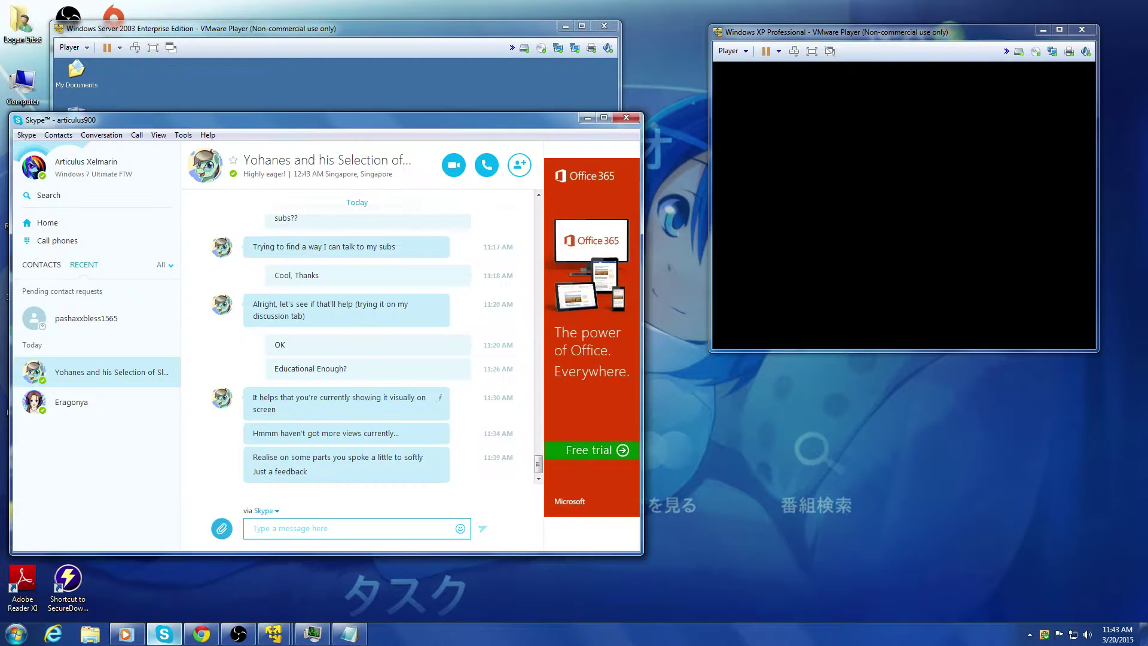
click(163, 633)
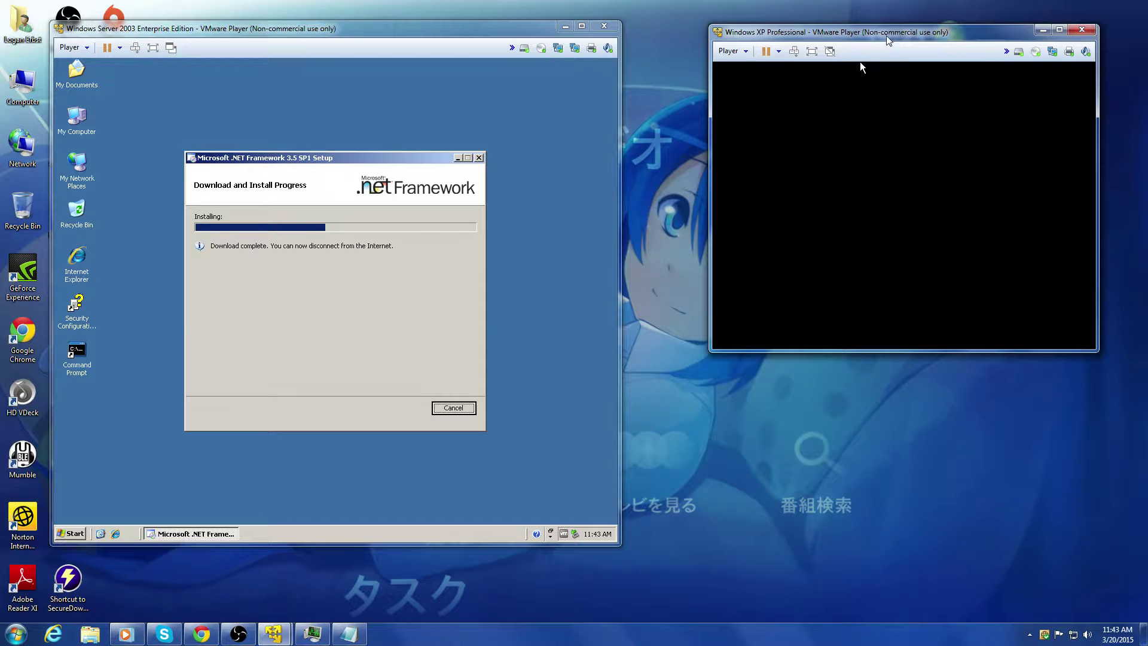
drag(884, 34, 917, 28)
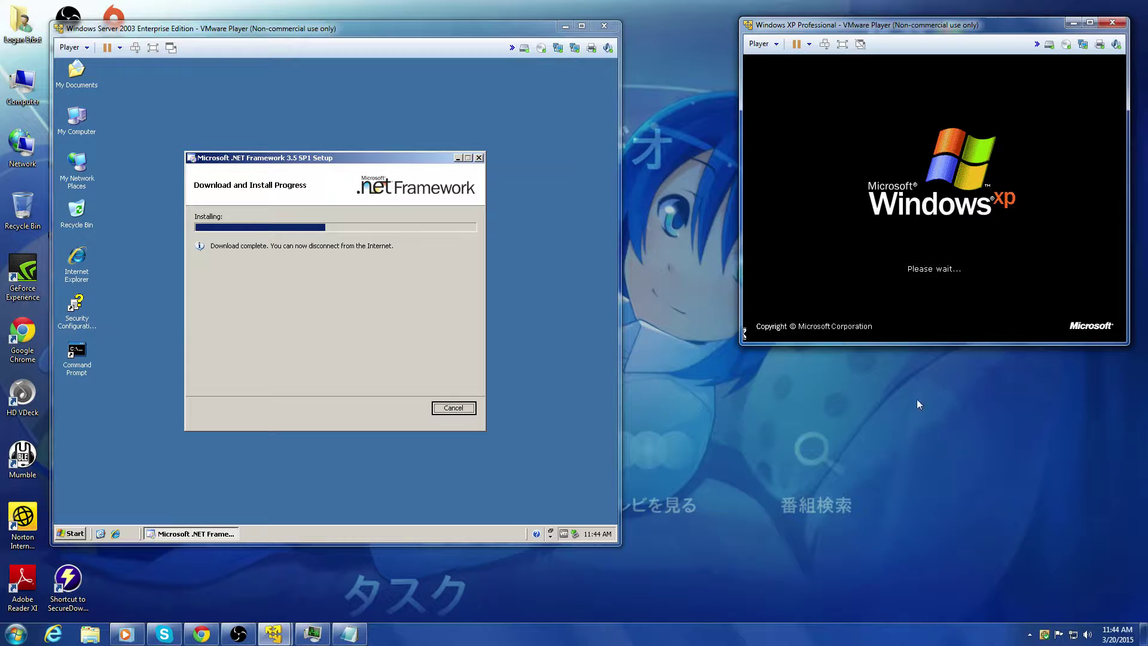
Step: Move the .NET setup dialog and accept and keep XP's automatically adjusted screen resolution
click(382, 245)
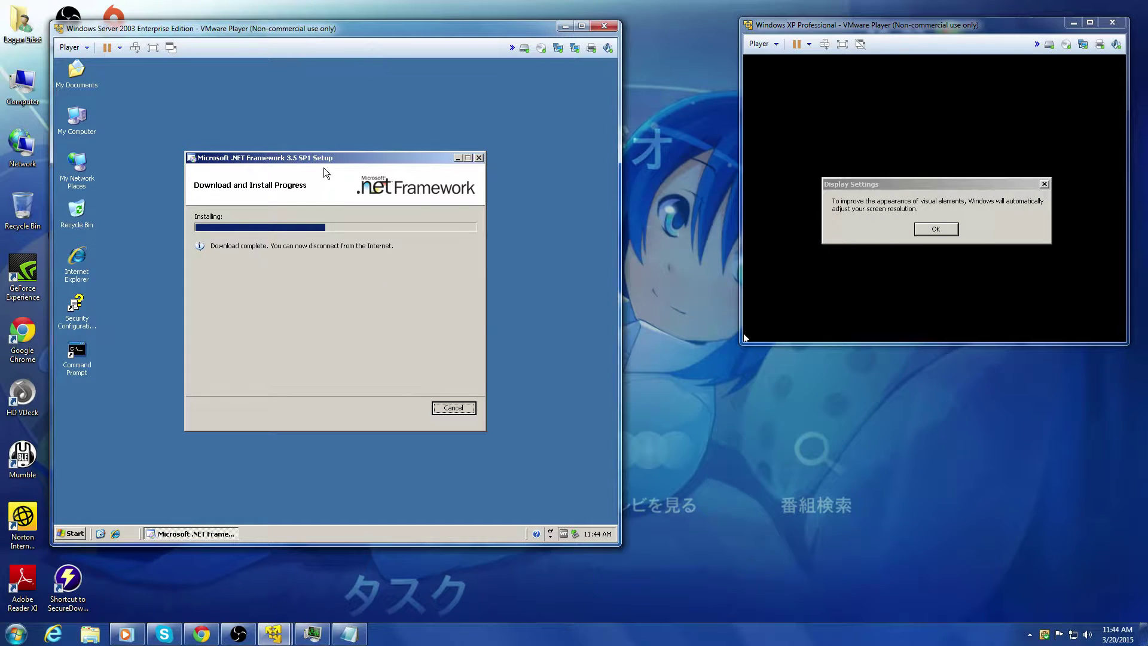
drag(308, 157, 290, 135)
click(946, 257)
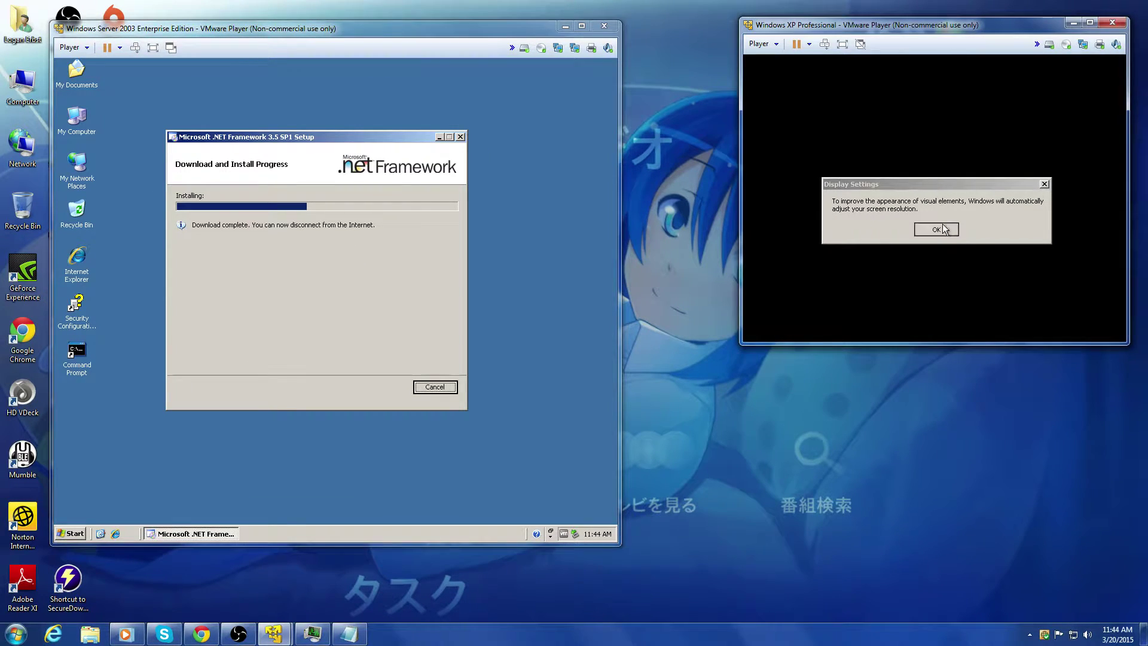
click(944, 229)
click(884, 141)
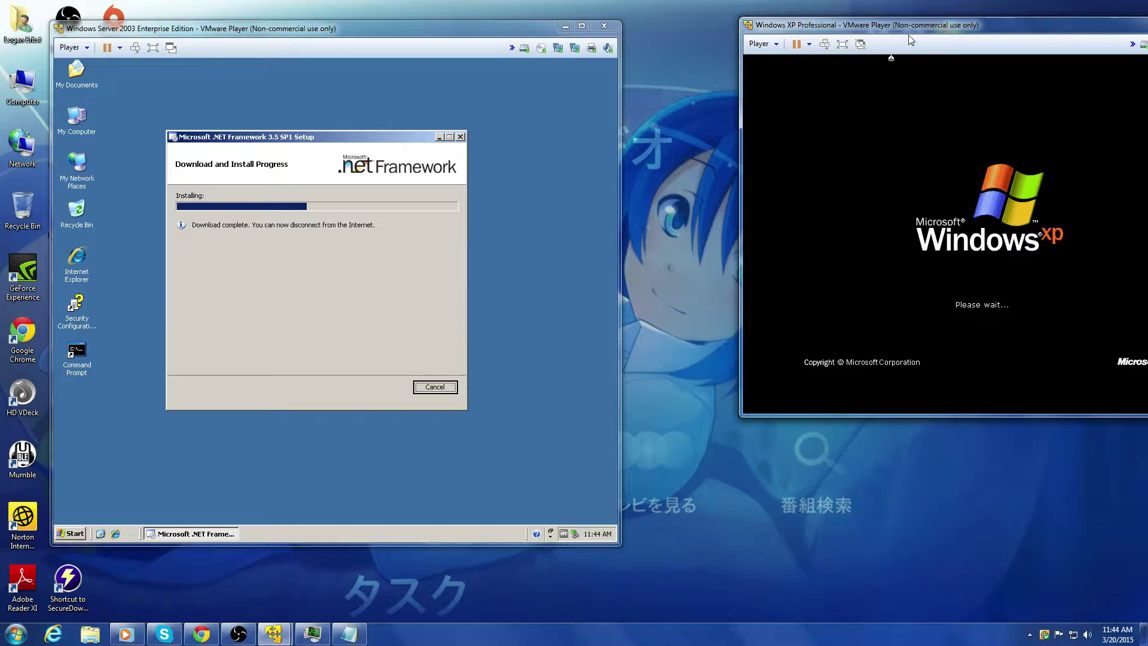
Step: Reposition the resized XP window and the .NET setup dialog, then bring the Skype chat forward
drag(909, 36, 830, 18)
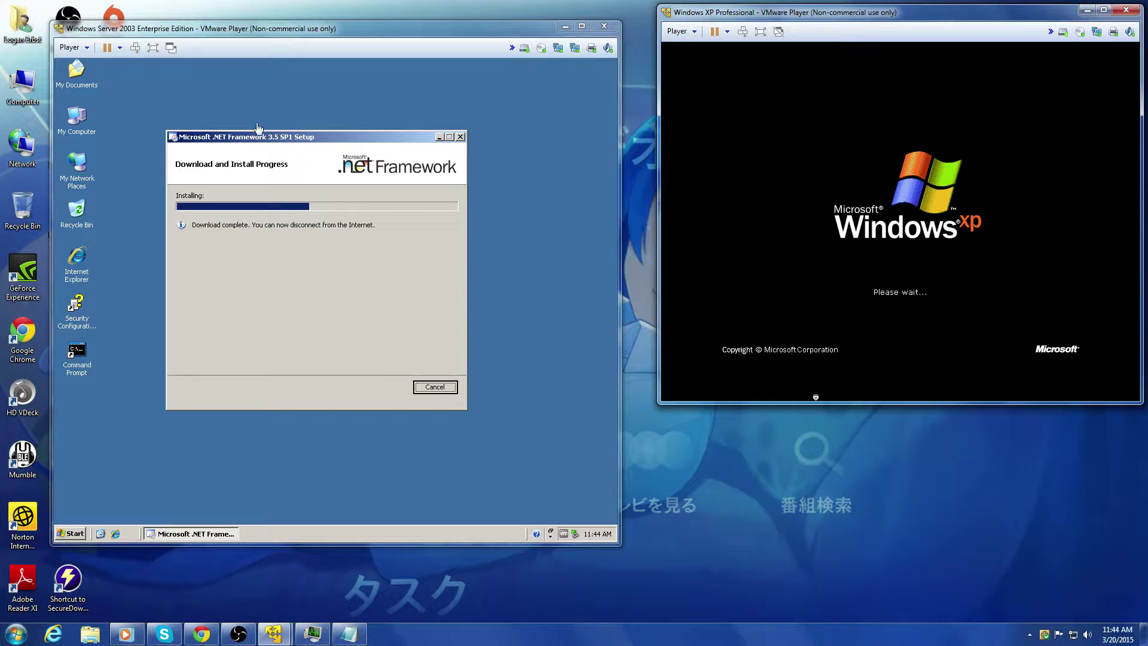
drag(246, 137, 277, 107)
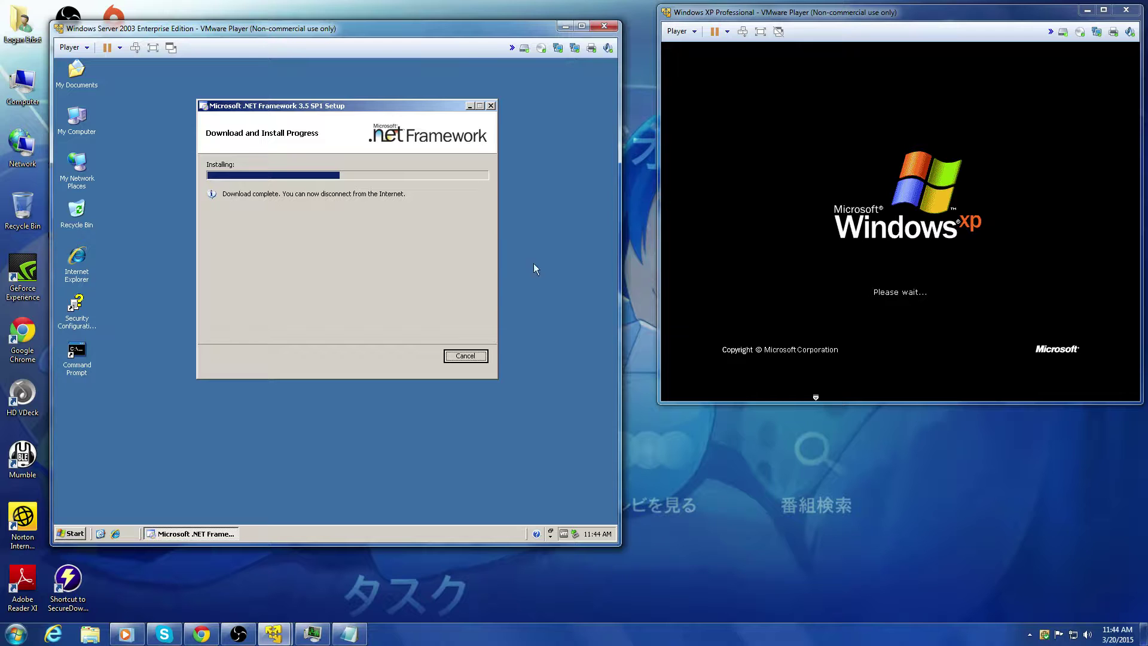
click(173, 633)
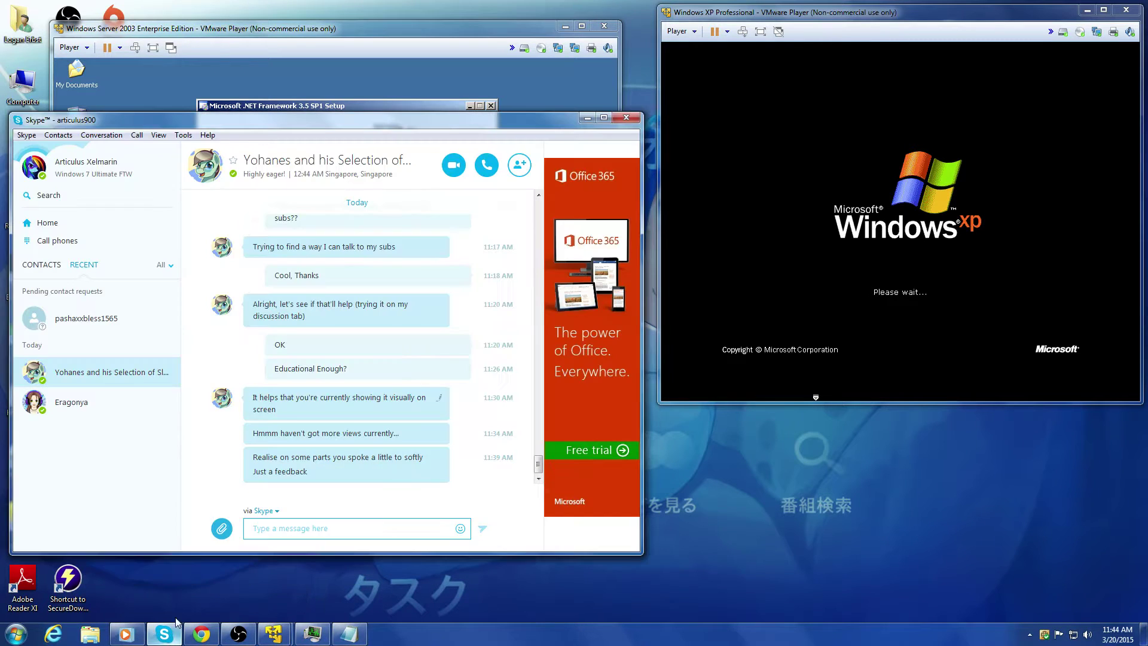
Step: Send 'Is the Music overpowering?' in the Skype chat and minimize Skype
click(269, 533)
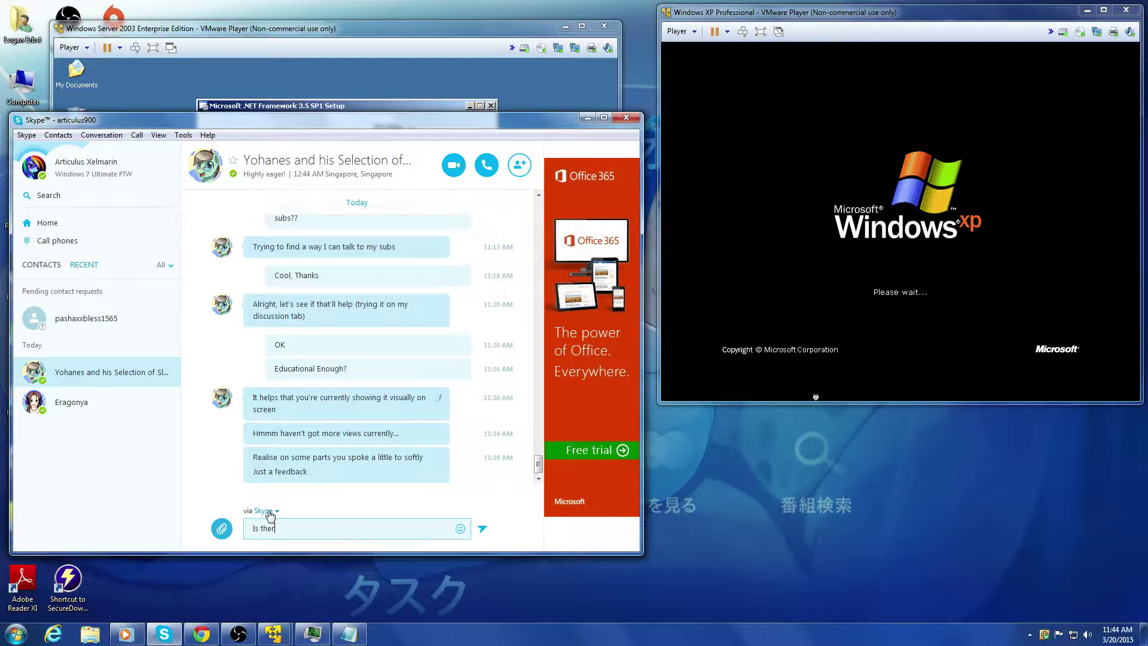
text(Is ther  Mu)
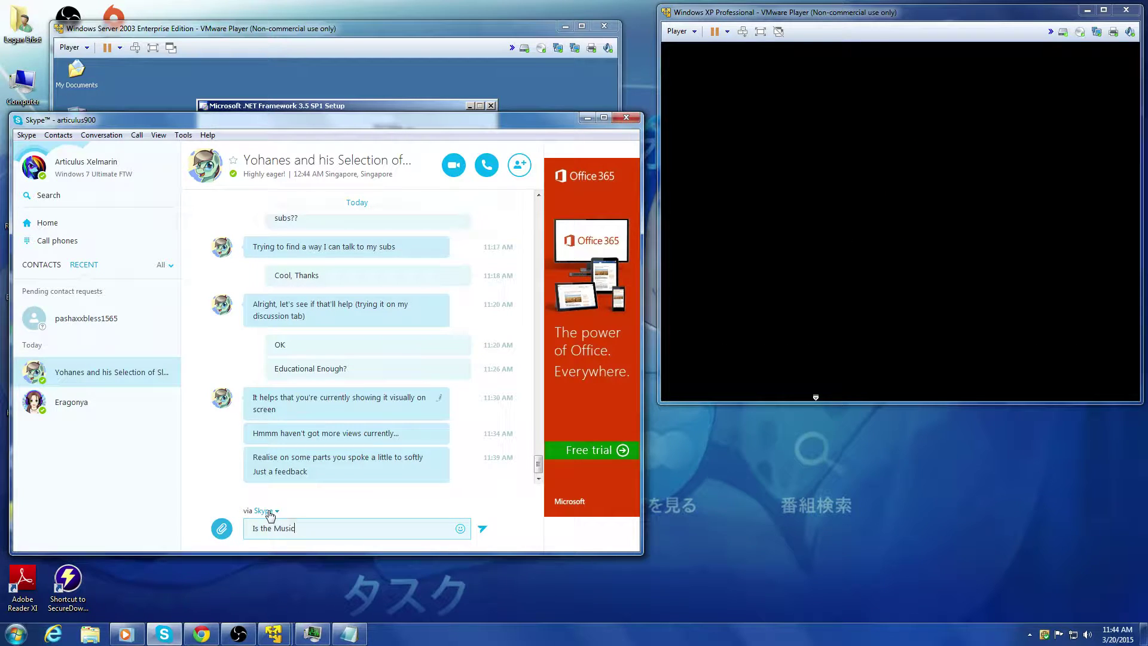
text(sic overpowering?)
key(Return)
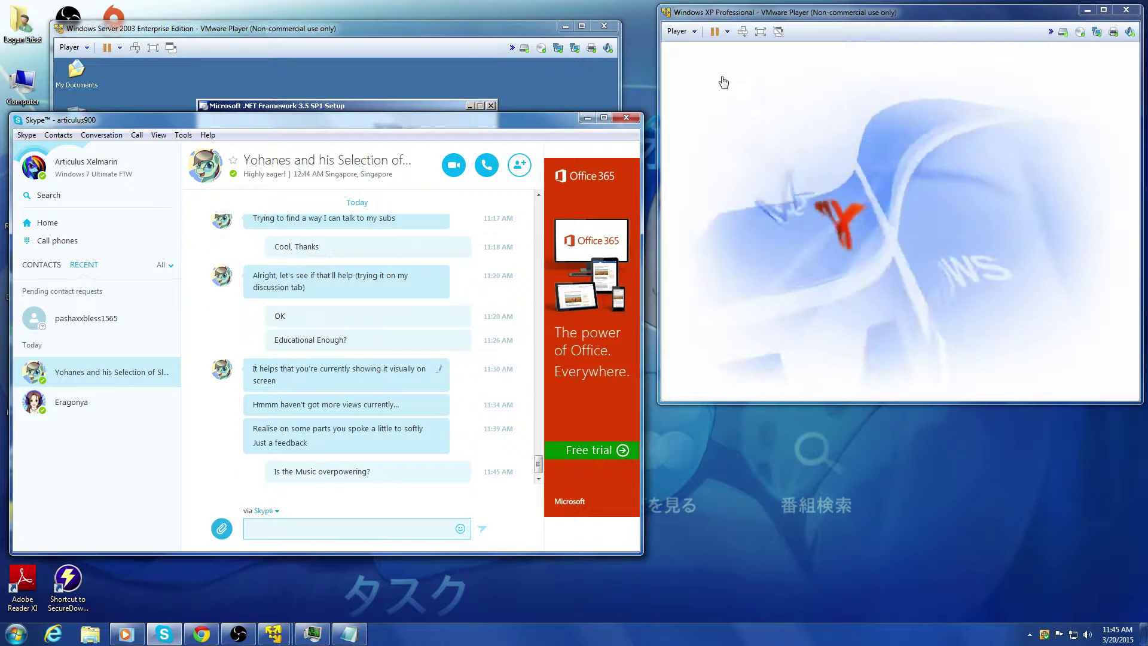
click(588, 118)
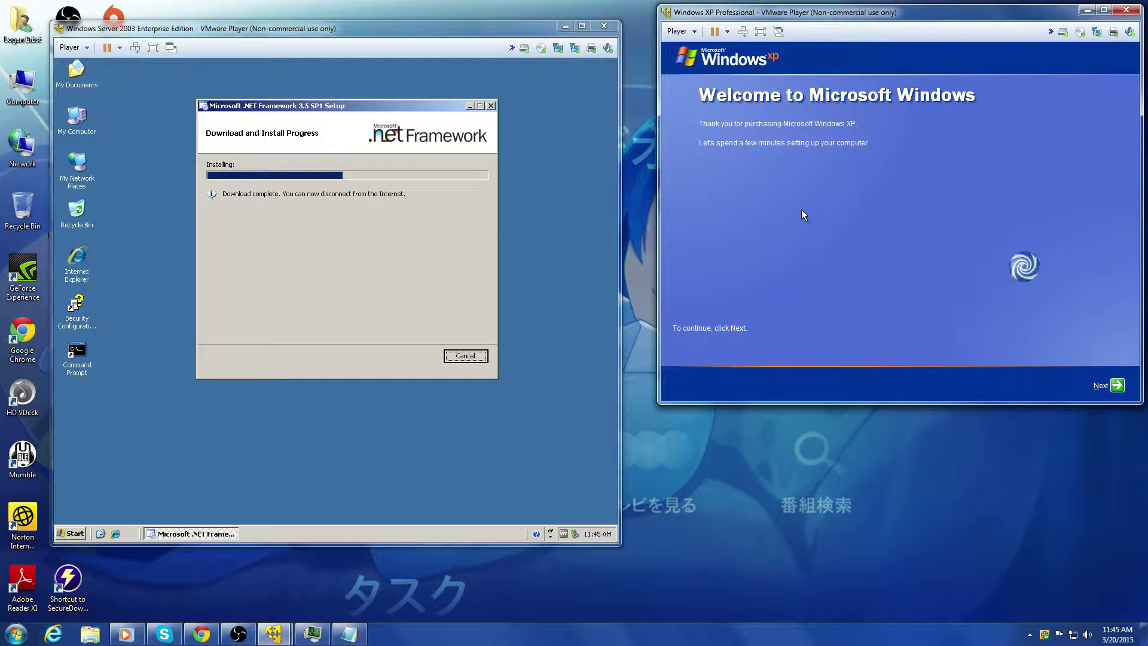
Step: Skip Automatic Updates in XP setup, check the Skype reply, and lower stream desktop audio to 29%
click(1116, 385)
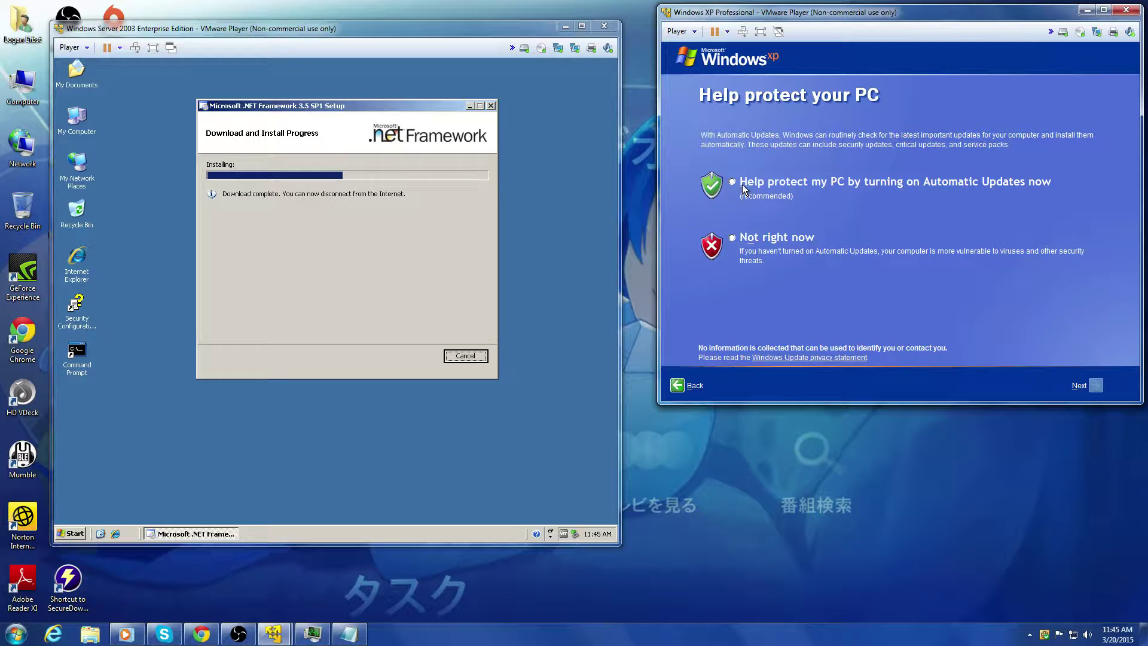
click(748, 244)
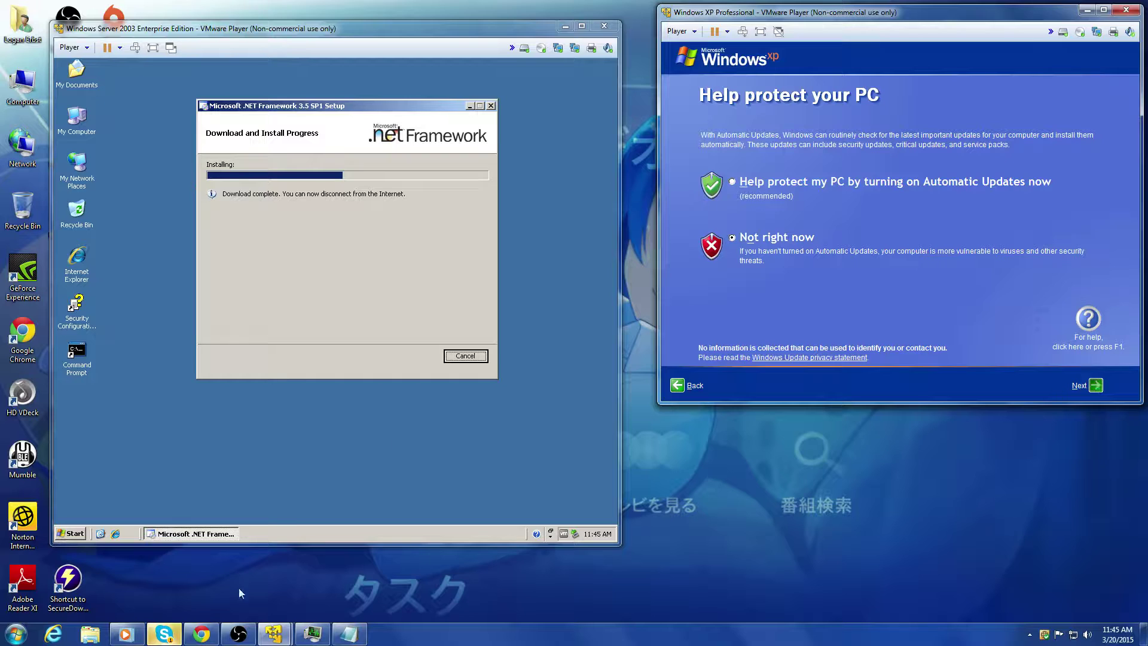
click(173, 634)
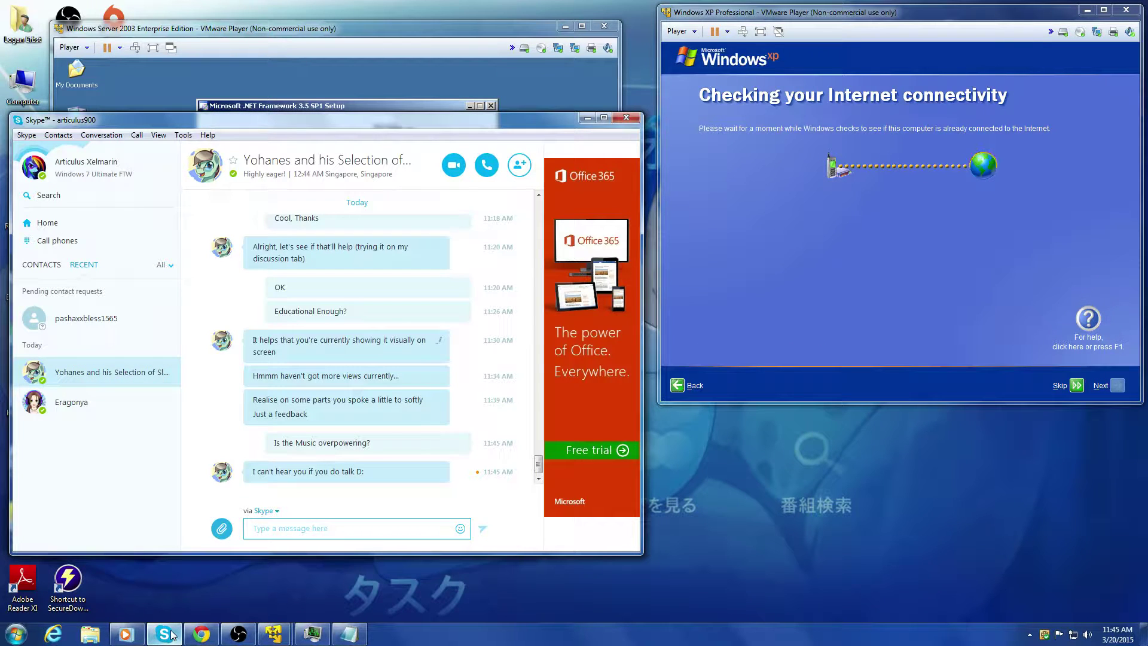
click(164, 634)
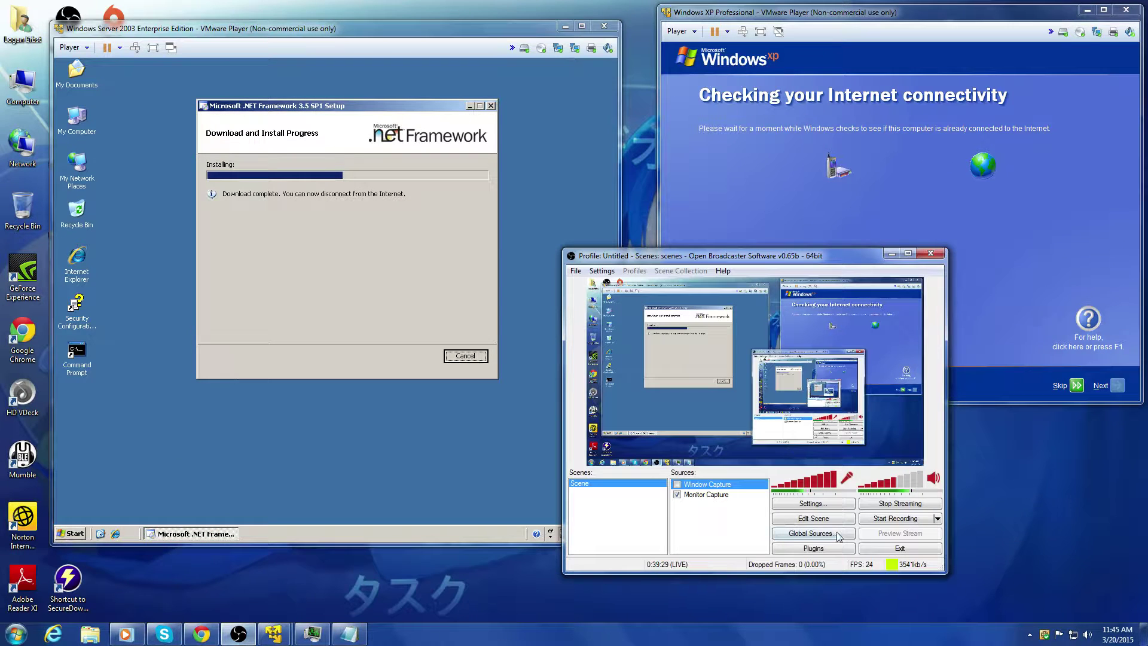
click(239, 634)
click(878, 487)
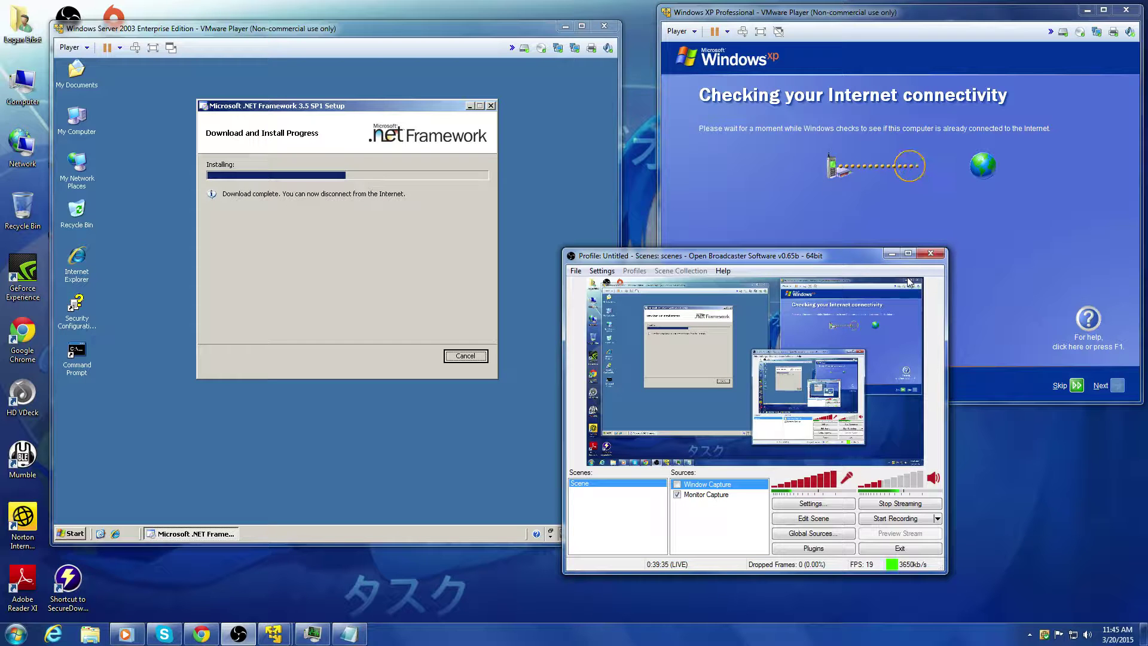
click(892, 254)
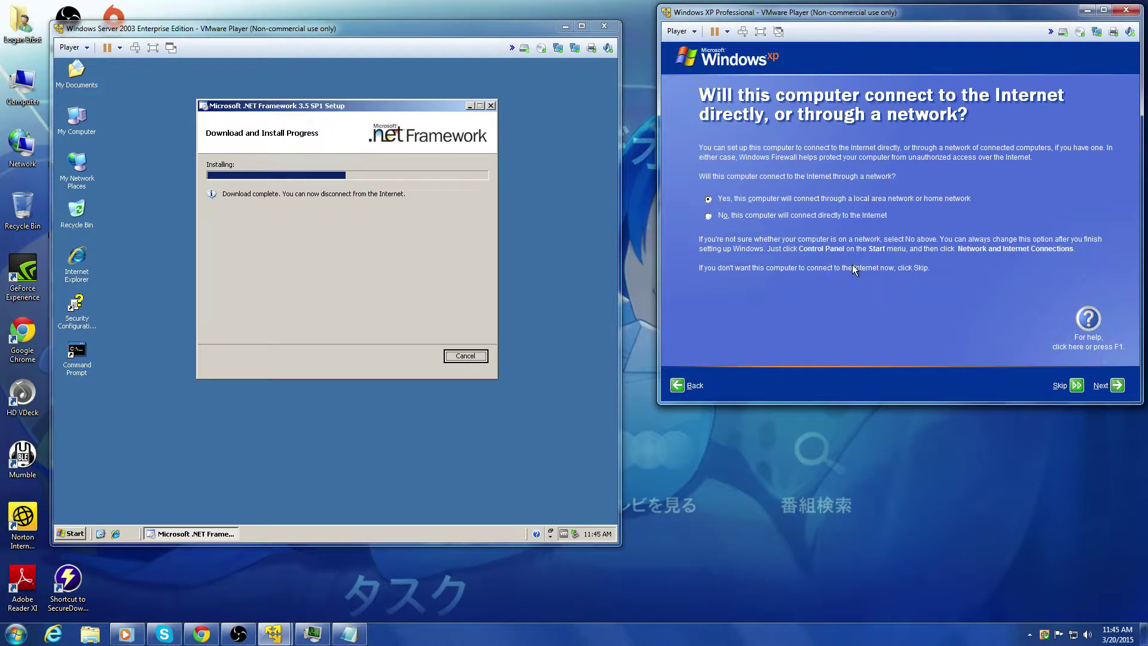
Step: Accept the network choice, skip registration, and create user 'VMUSER' to finish XP setup
click(1120, 387)
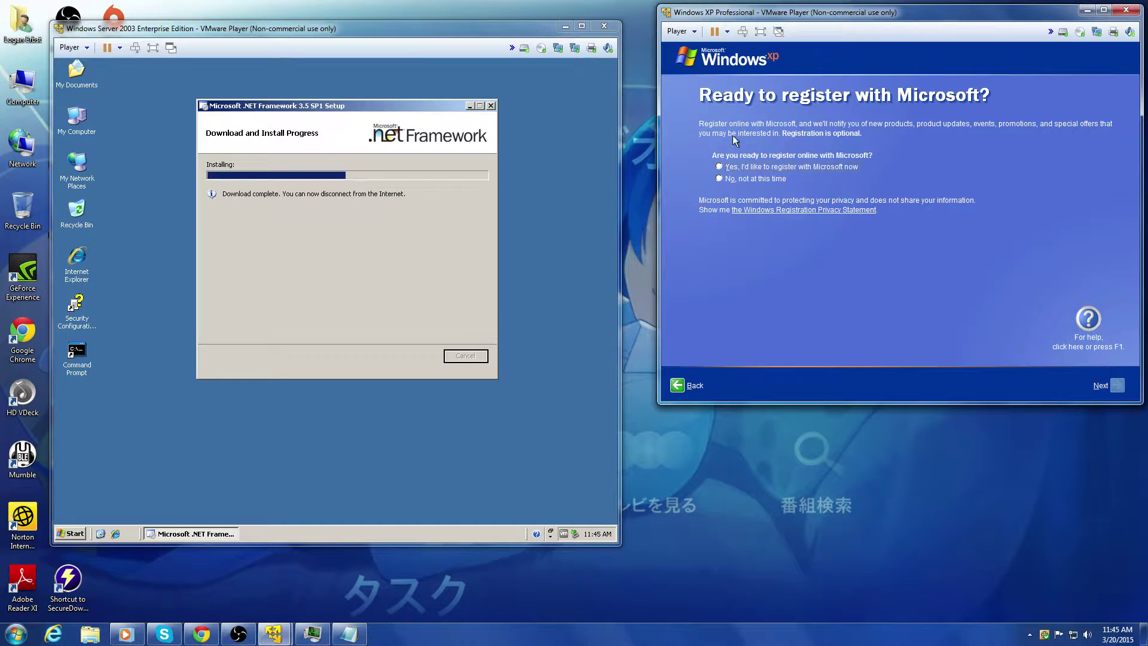
click(1111, 392)
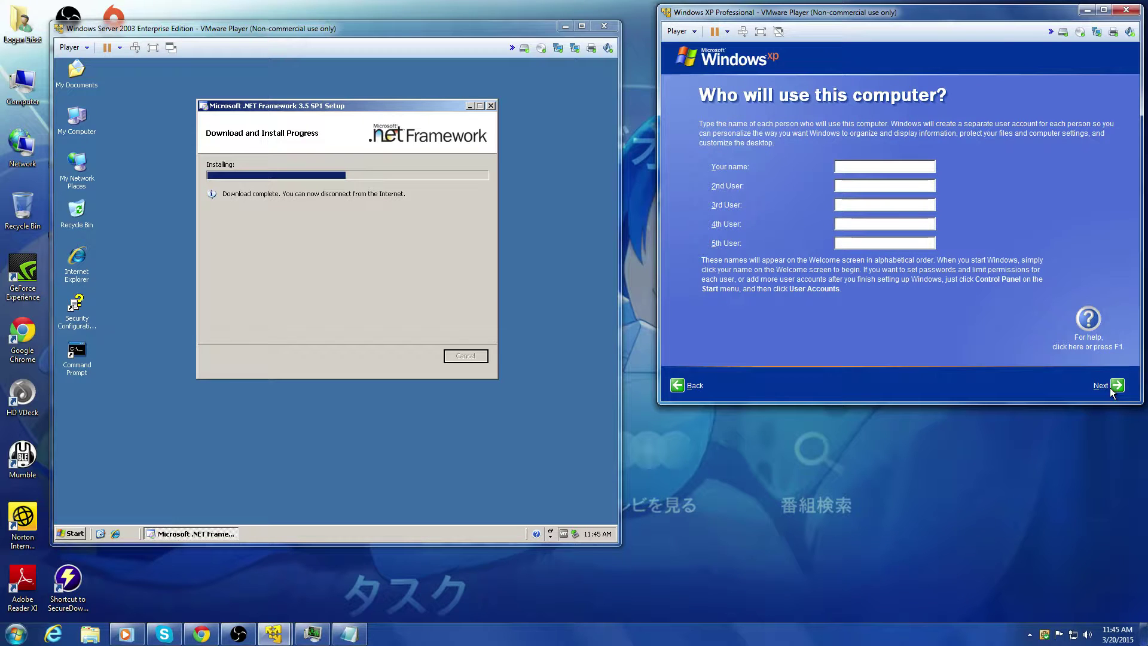
click(837, 178)
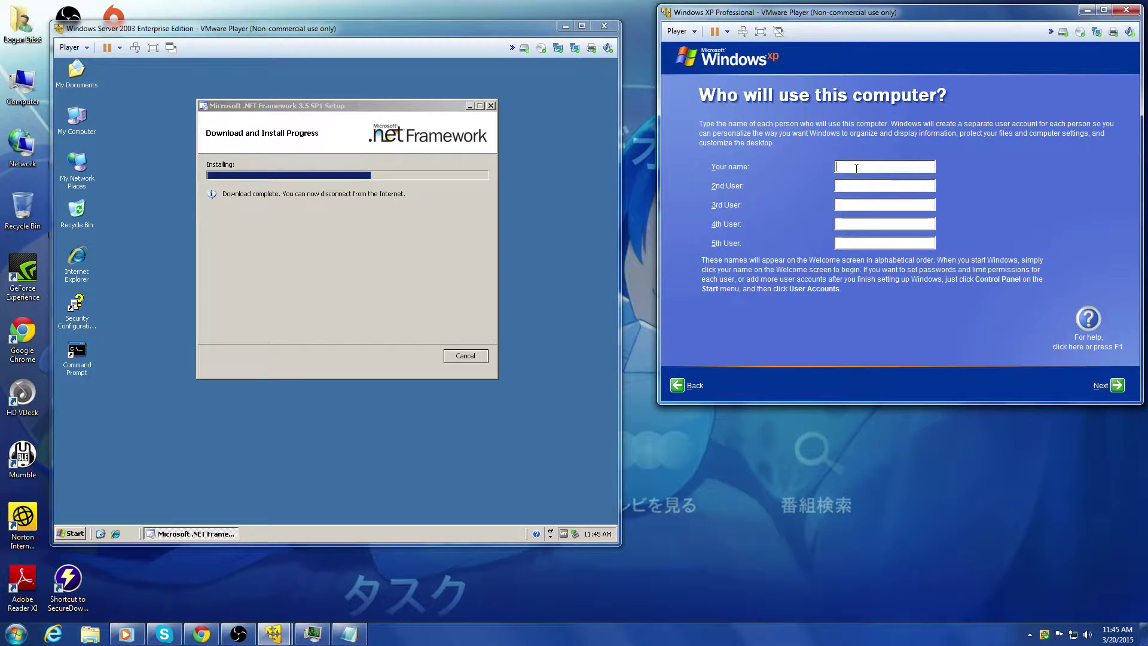
text(VMUSER)
click(1116, 385)
click(1116, 384)
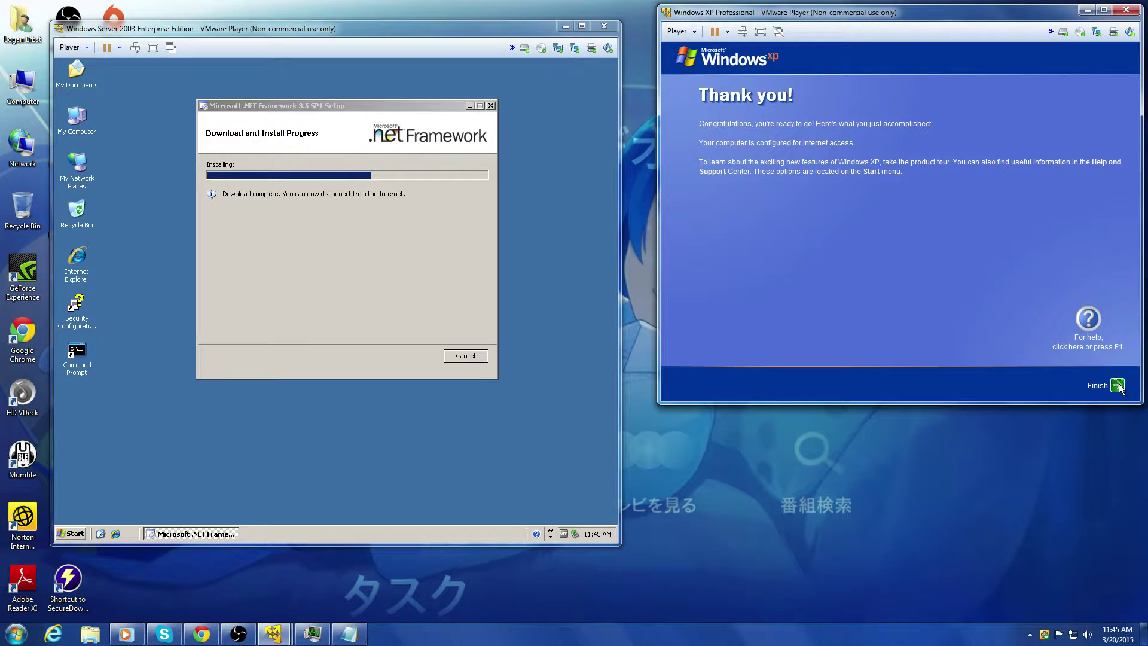
click(334, 428)
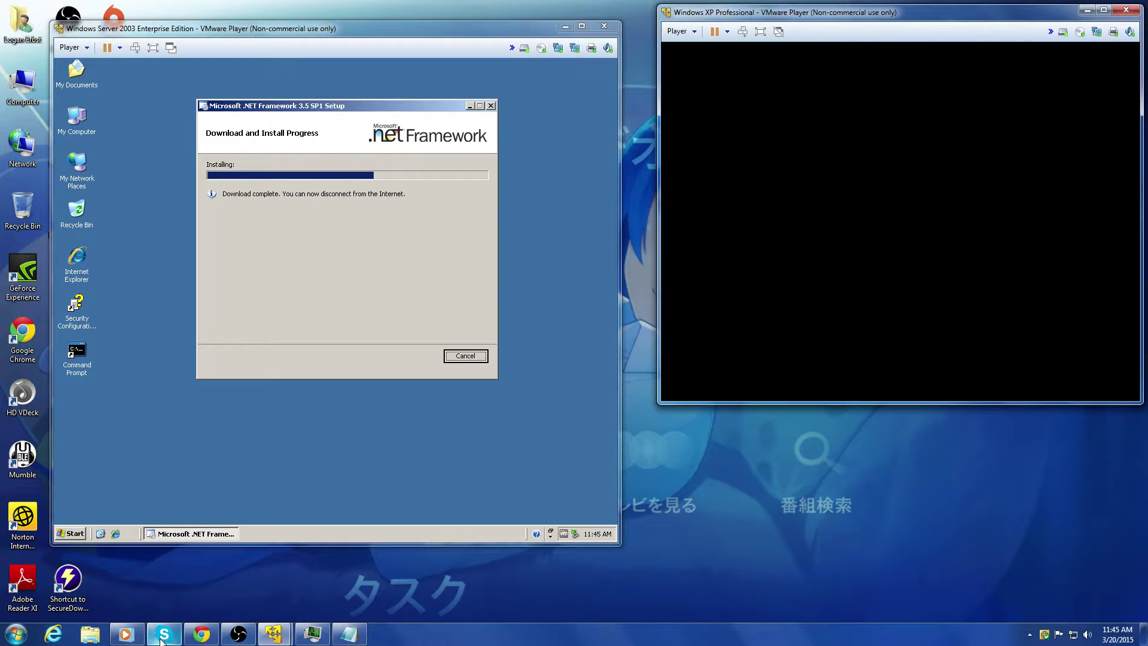
click(126, 634)
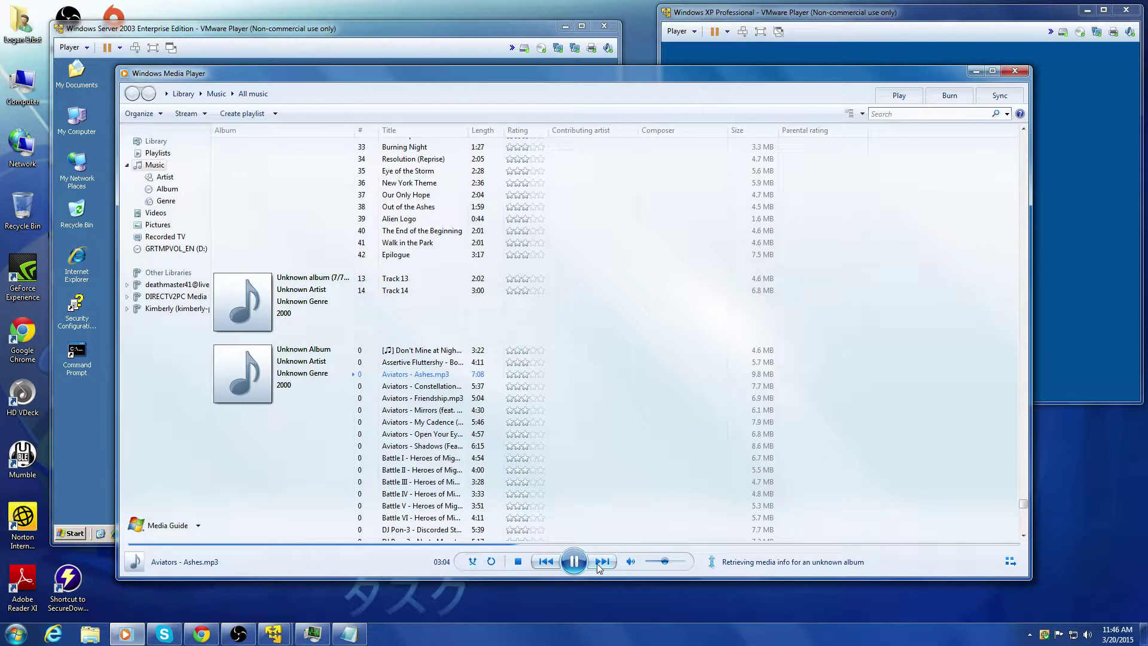
Step: Turn the music volume down, hide the player, and send 'How is that?' in Skype before minimizing it
drag(664, 561, 659, 562)
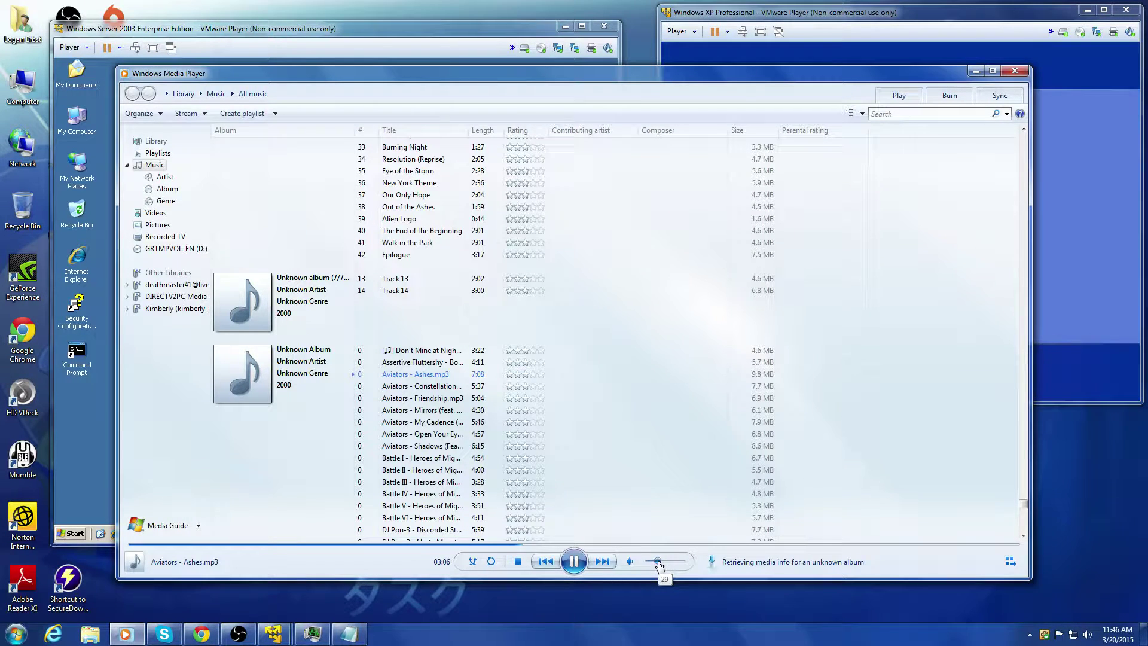
click(976, 71)
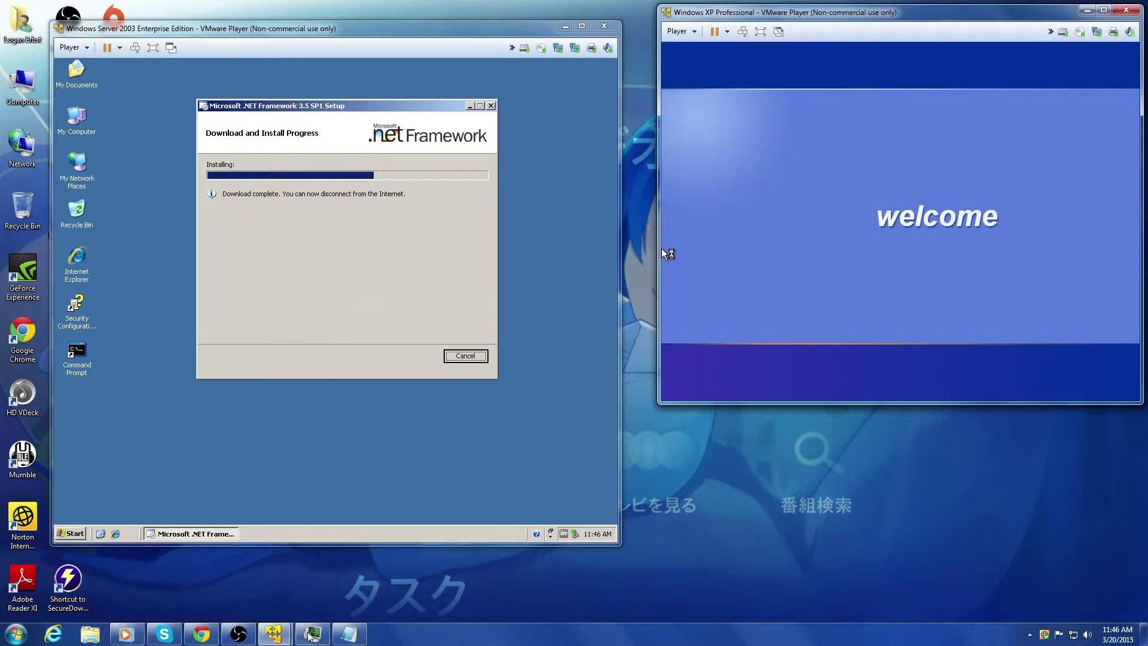
click(164, 634)
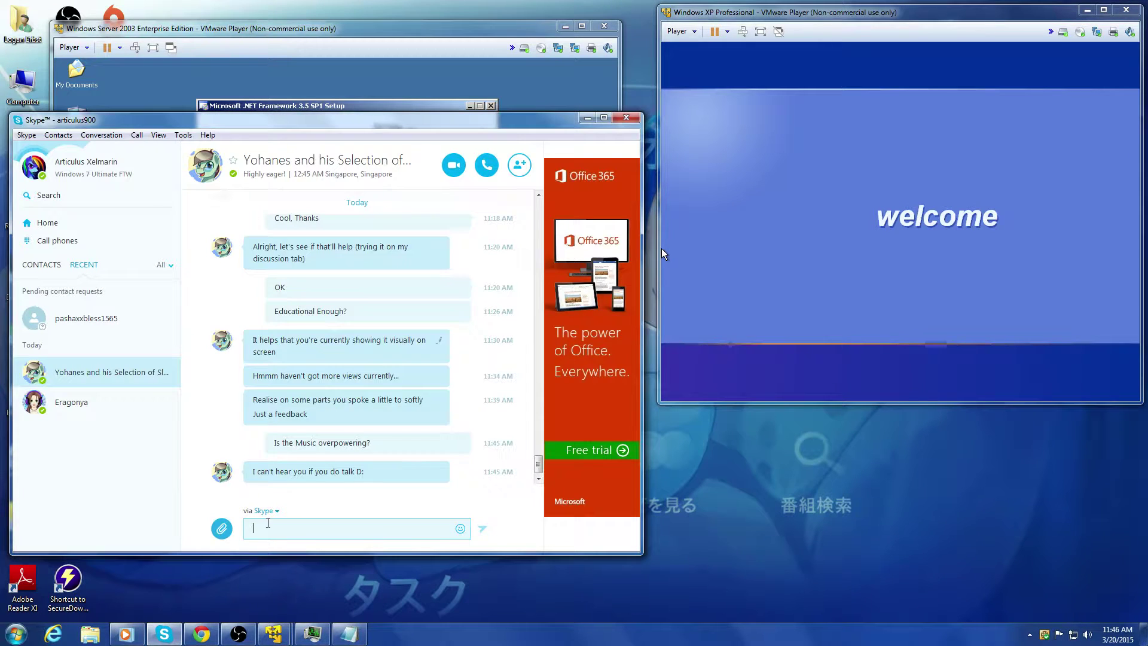
text(How is that?)
key(Return)
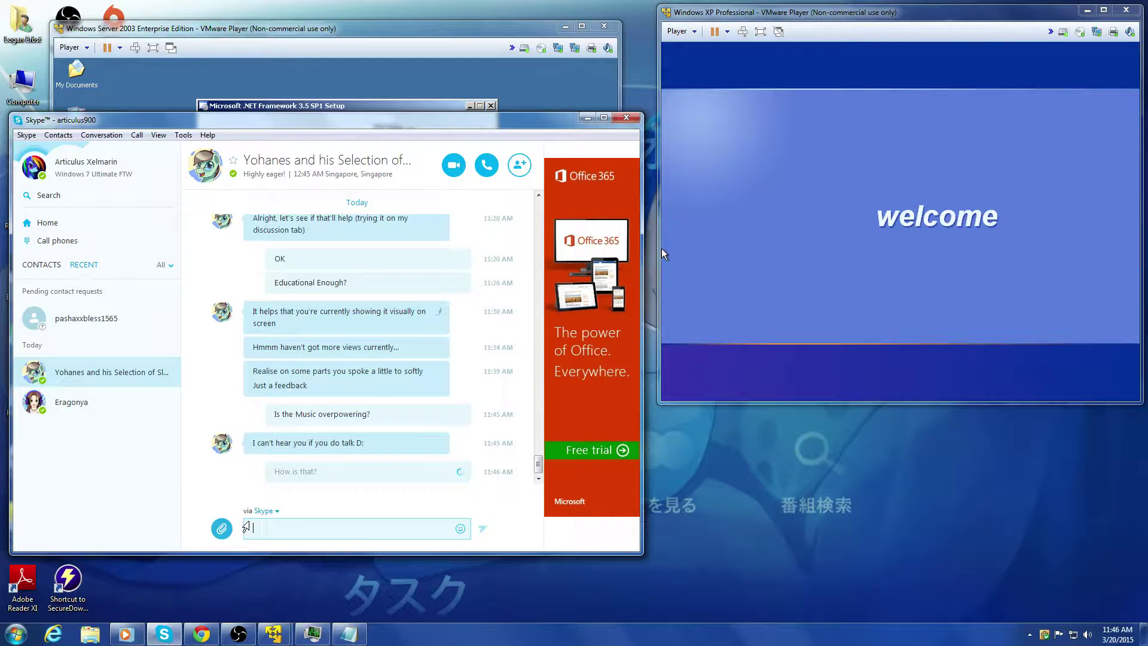
click(588, 118)
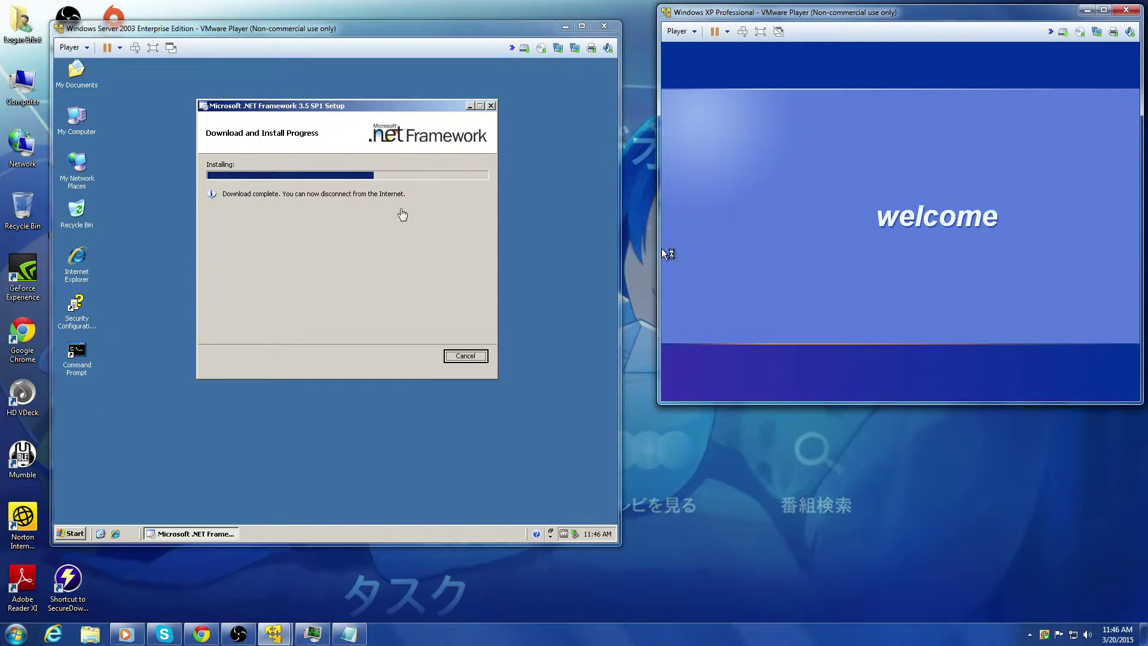
Step: Nudge the Windows XP VM window up and left, briefly checking the Skype chat
drag(981, 18, 973, 23)
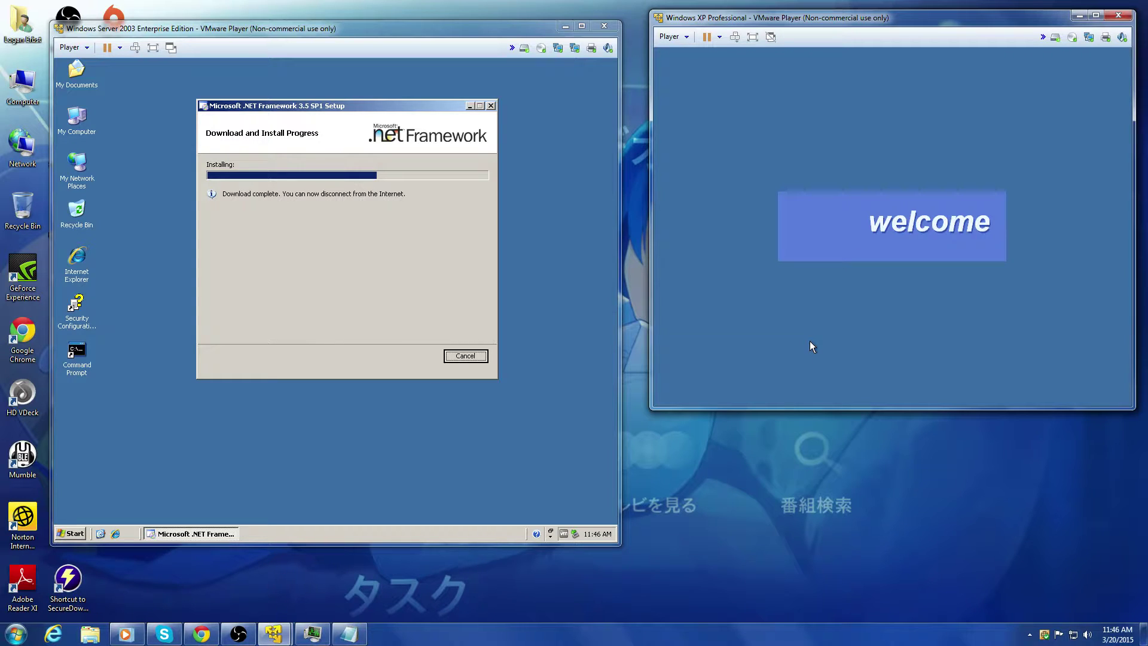
drag(819, 13, 811, 11)
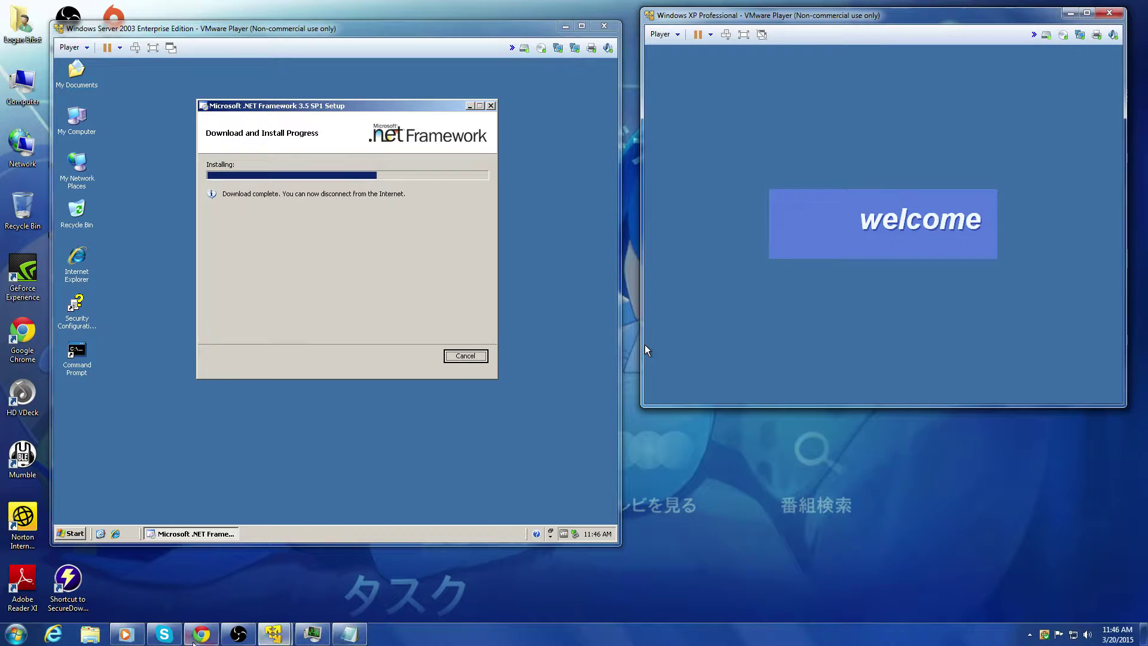
click(163, 634)
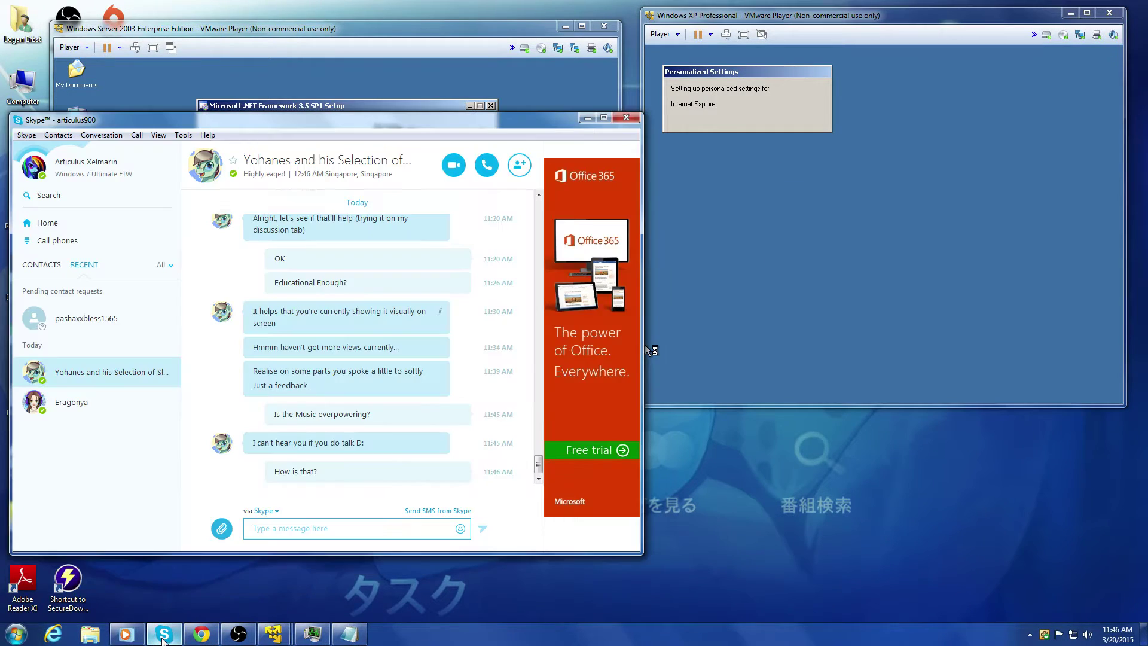
click(163, 636)
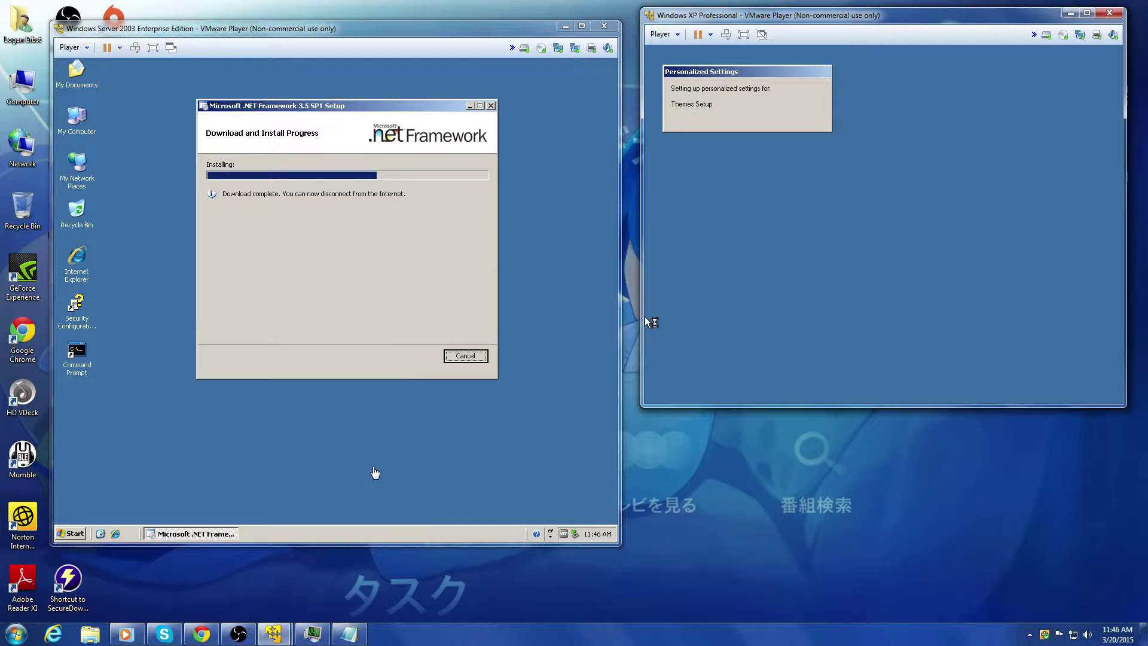
Step: Bring up the YouTube live stream dashboard and hide it again
key(alt+Tab)
click(189, 641)
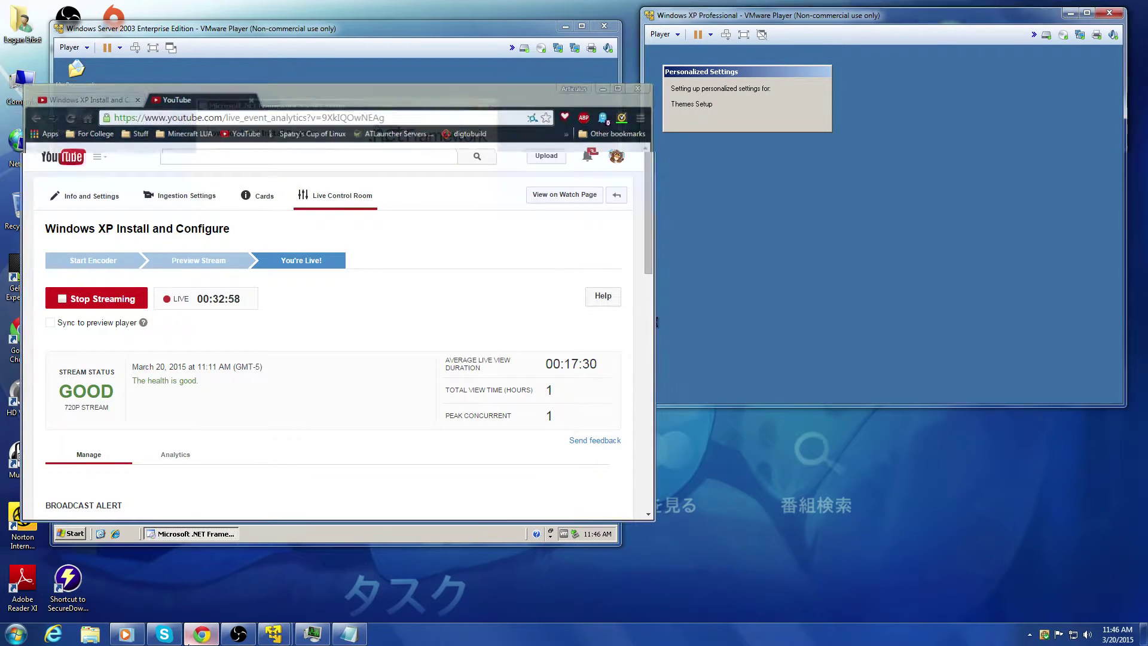
click(191, 641)
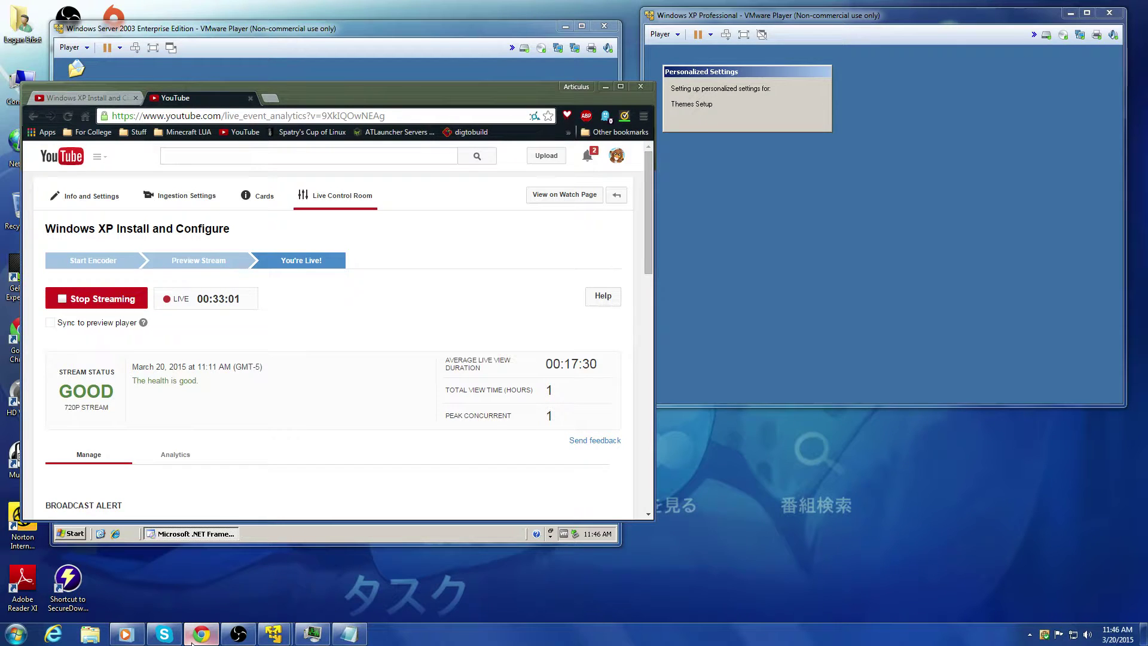
click(189, 641)
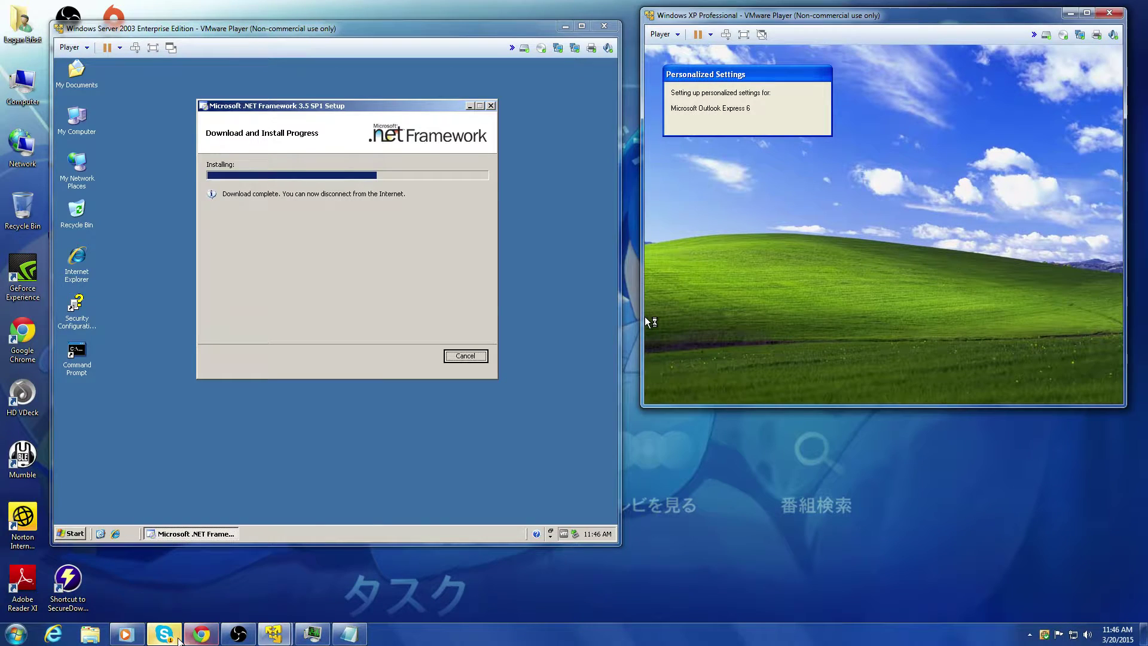
Step: Glance at Skype, then mute the desktop audio in OBS and minimize OBS
click(178, 640)
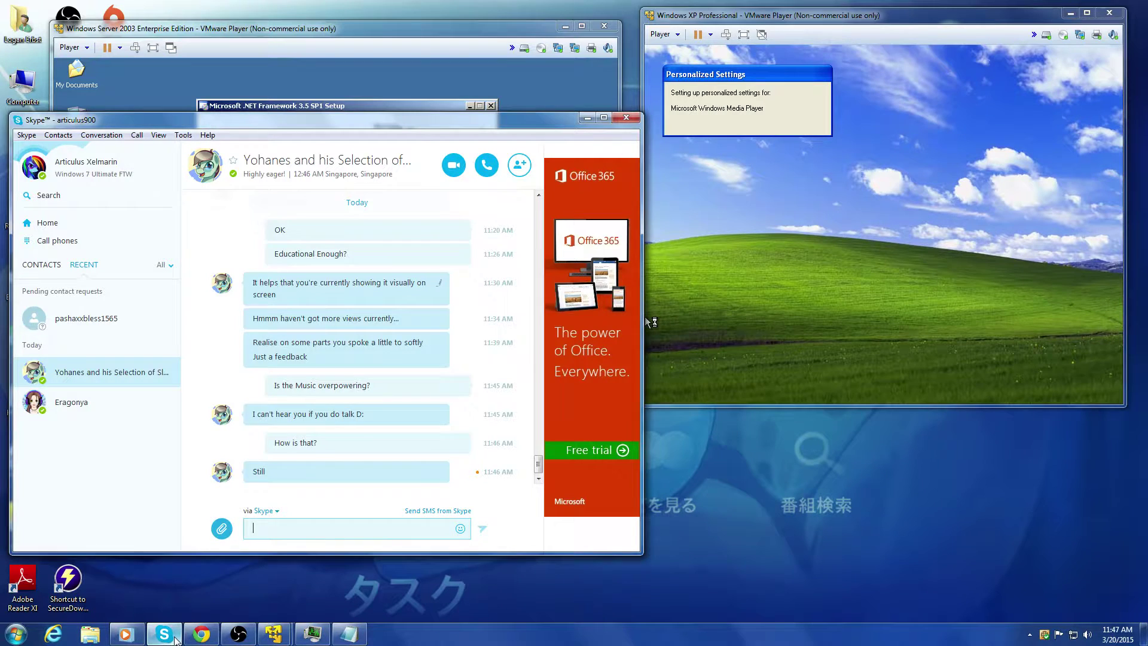
click(175, 640)
click(225, 635)
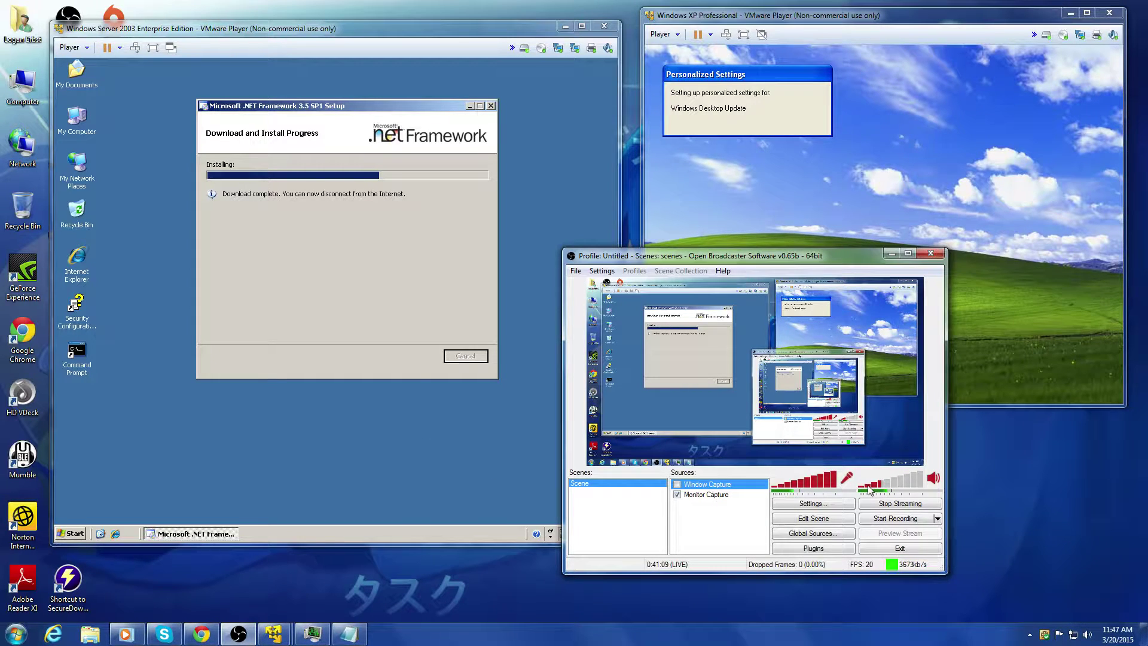
click(932, 481)
click(891, 254)
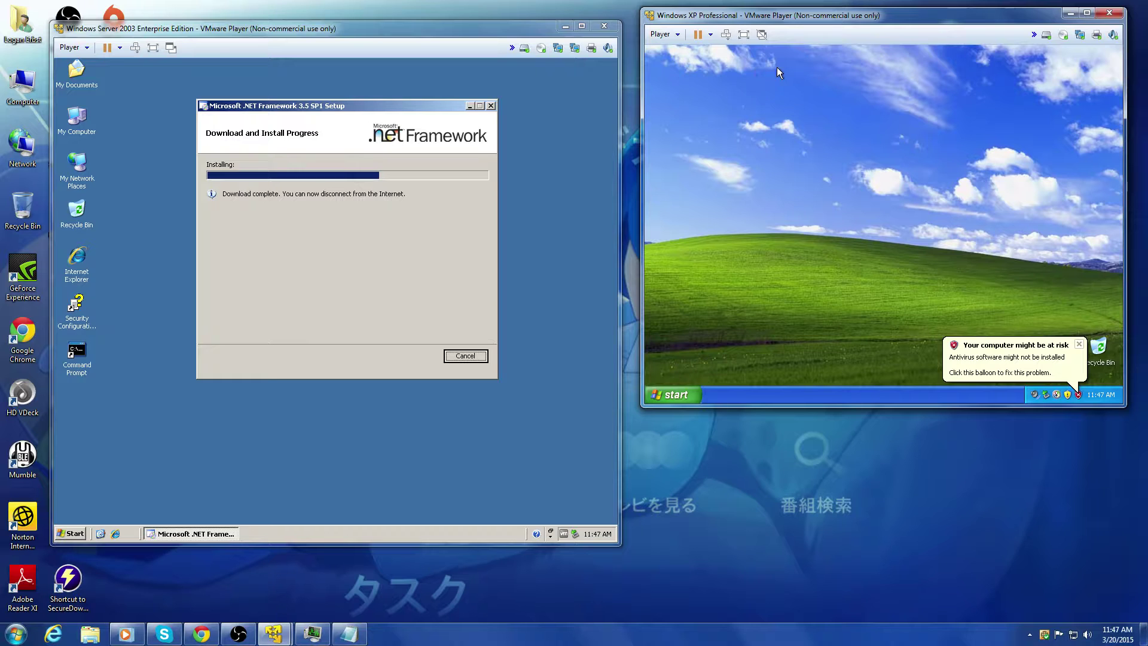
Step: From the XP VM's Player menu, choose Manage > Install VMware Tools
click(680, 36)
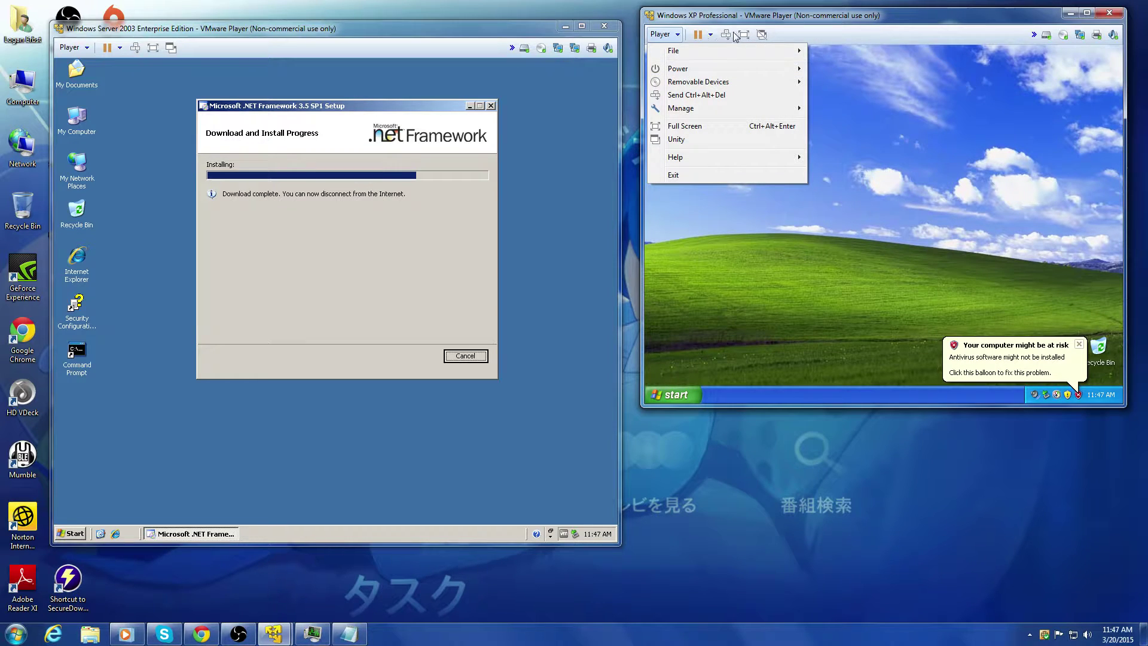
click(751, 34)
click(711, 35)
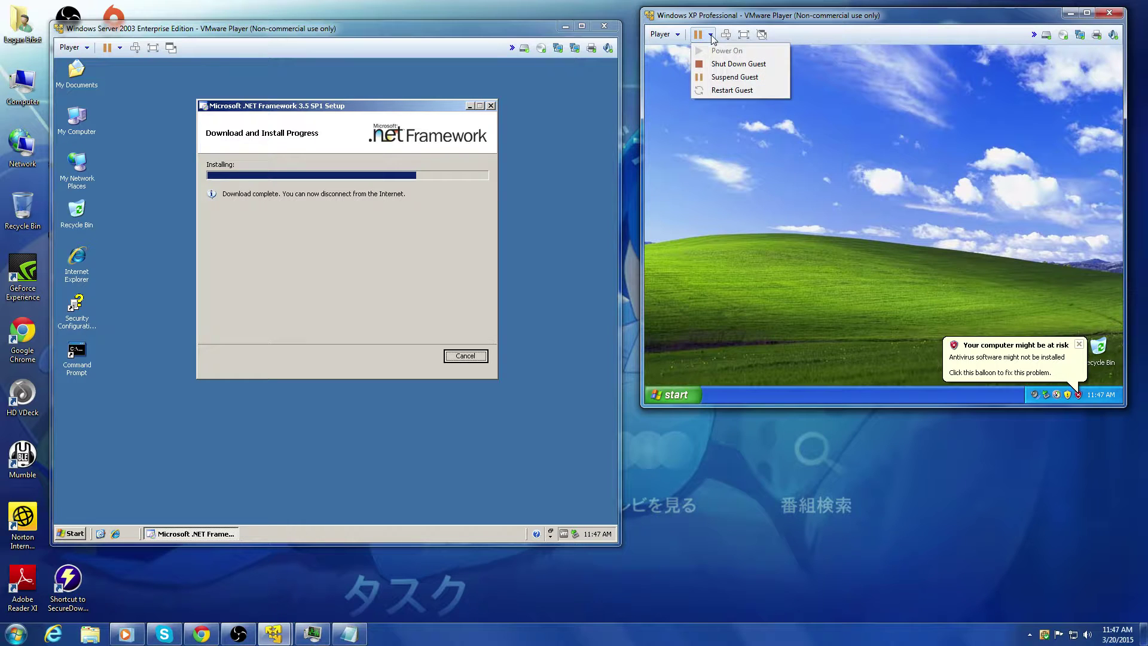
click(662, 34)
click(663, 34)
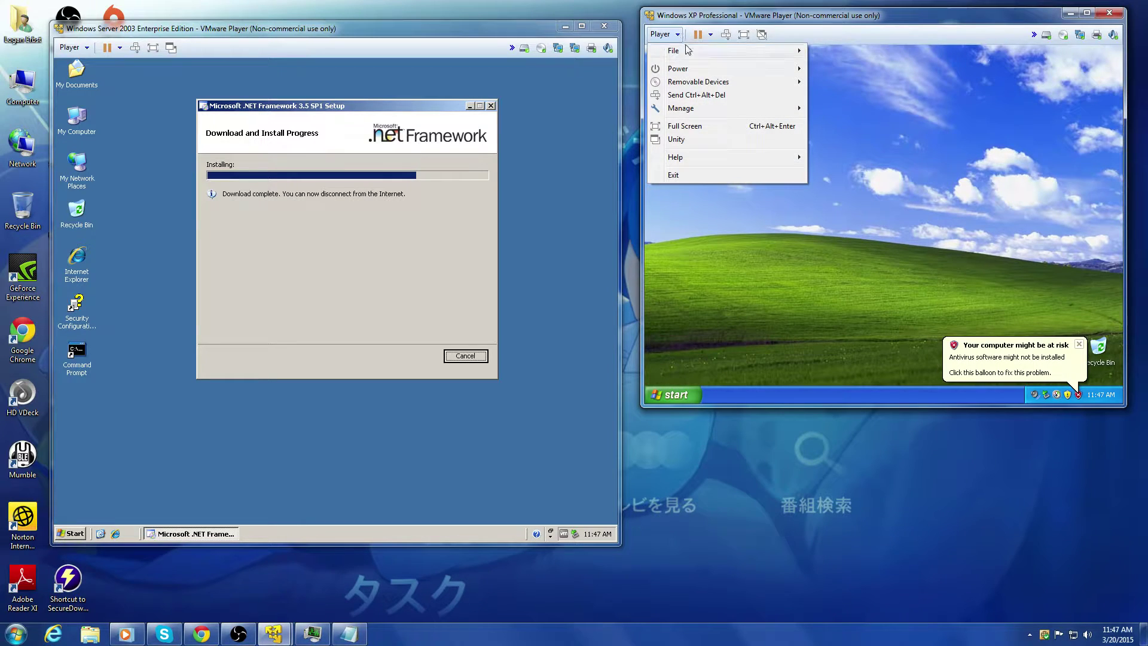
mouse_move(695, 165)
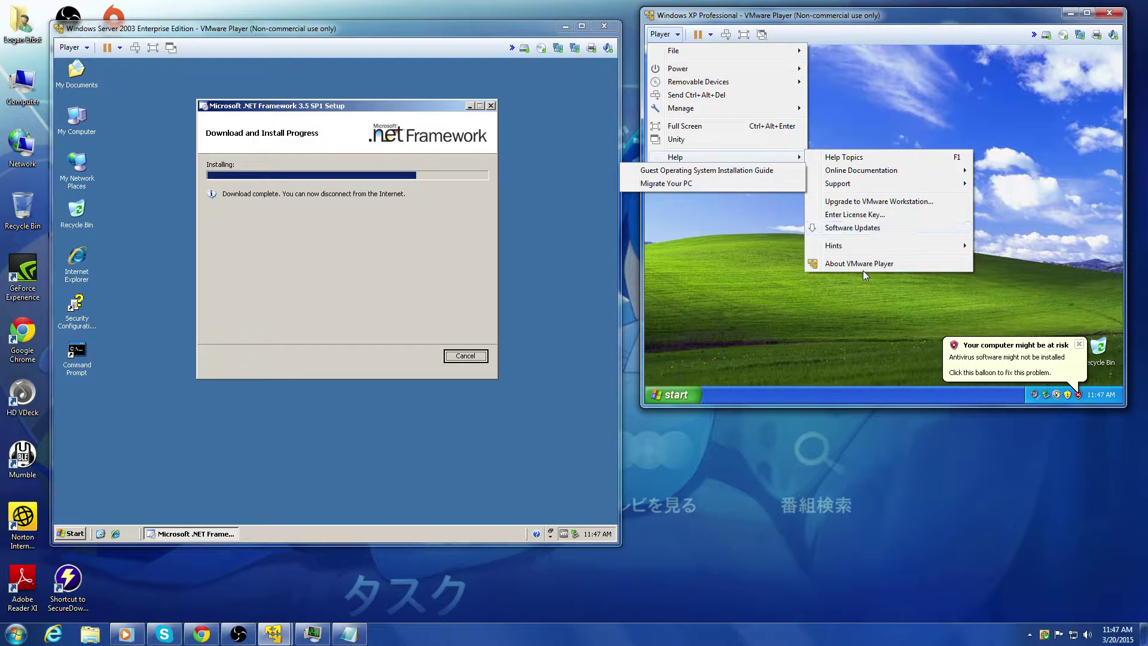
mouse_move(772, 108)
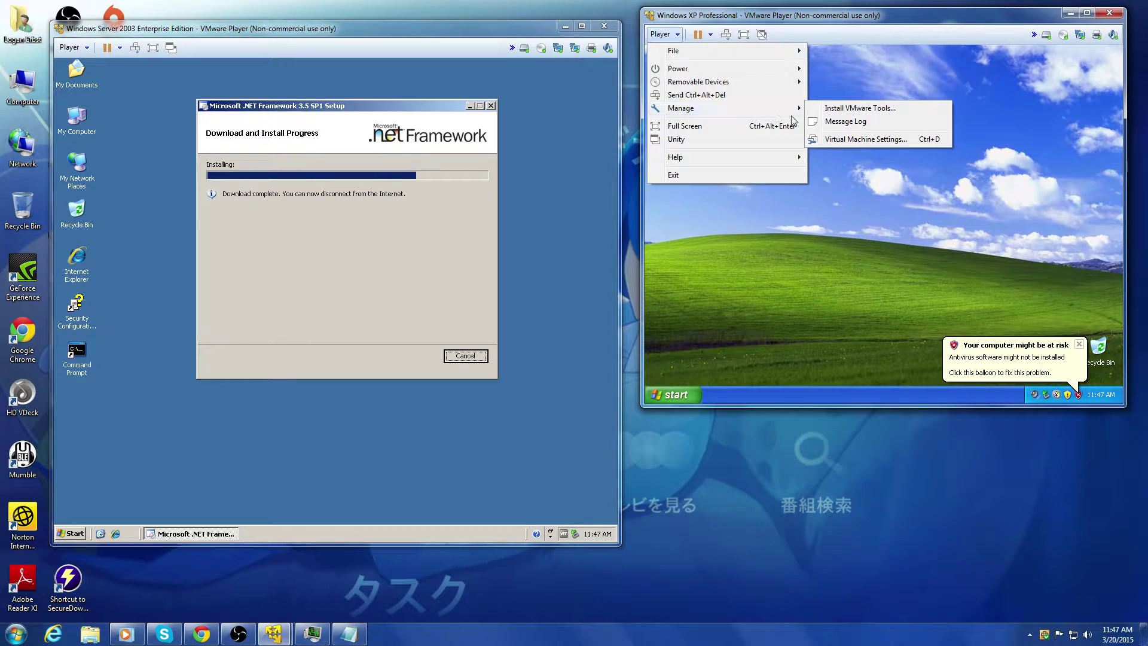
click(844, 109)
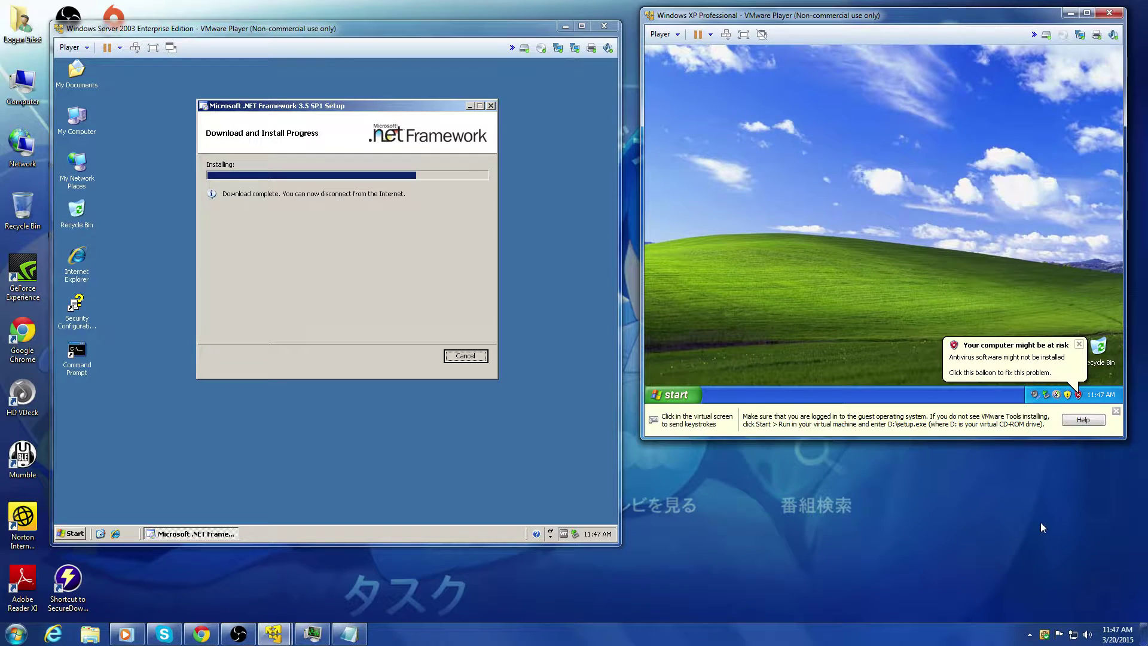
Step: Dismiss the VMware Tools hint and XP antivirus warning, and close the music player
click(1117, 411)
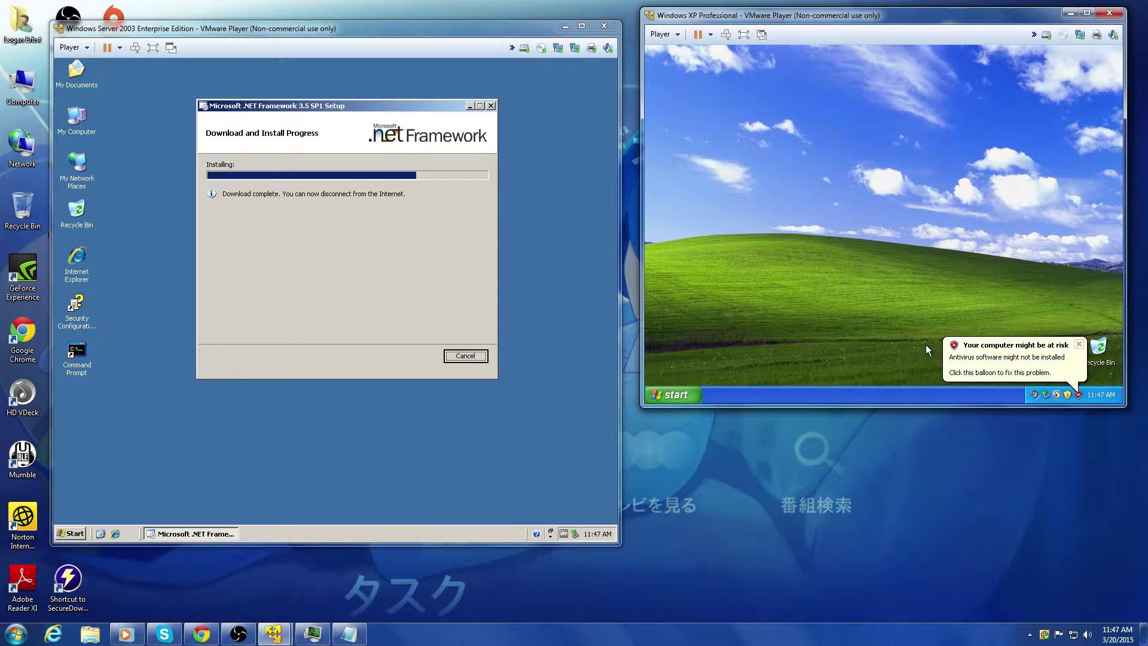
click(1081, 345)
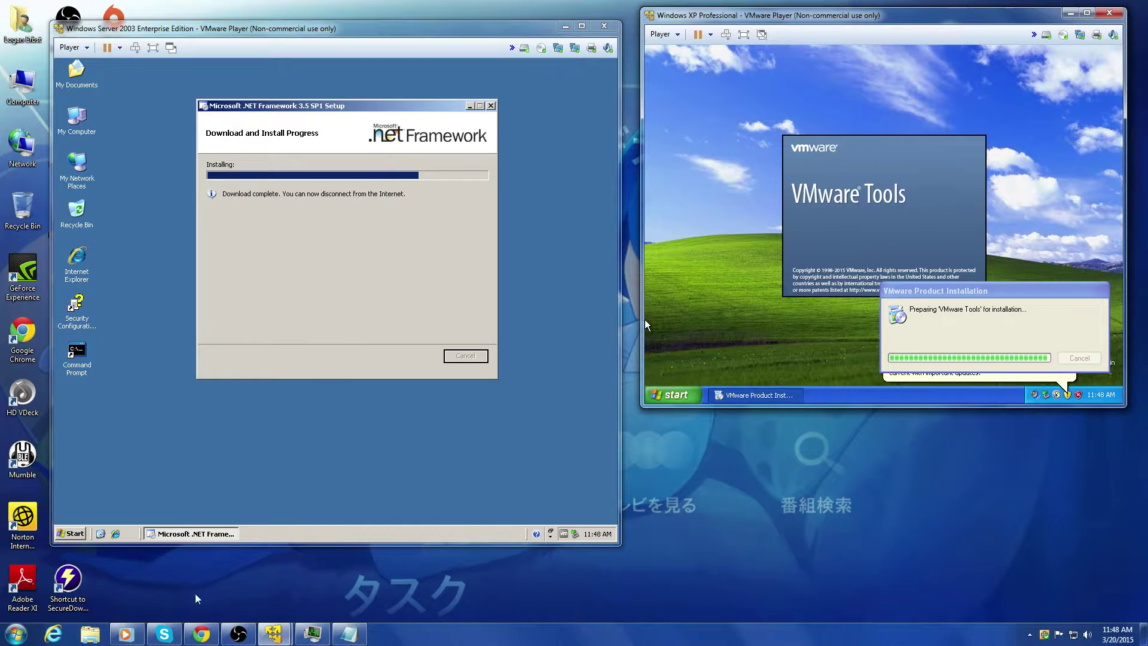
click(143, 631)
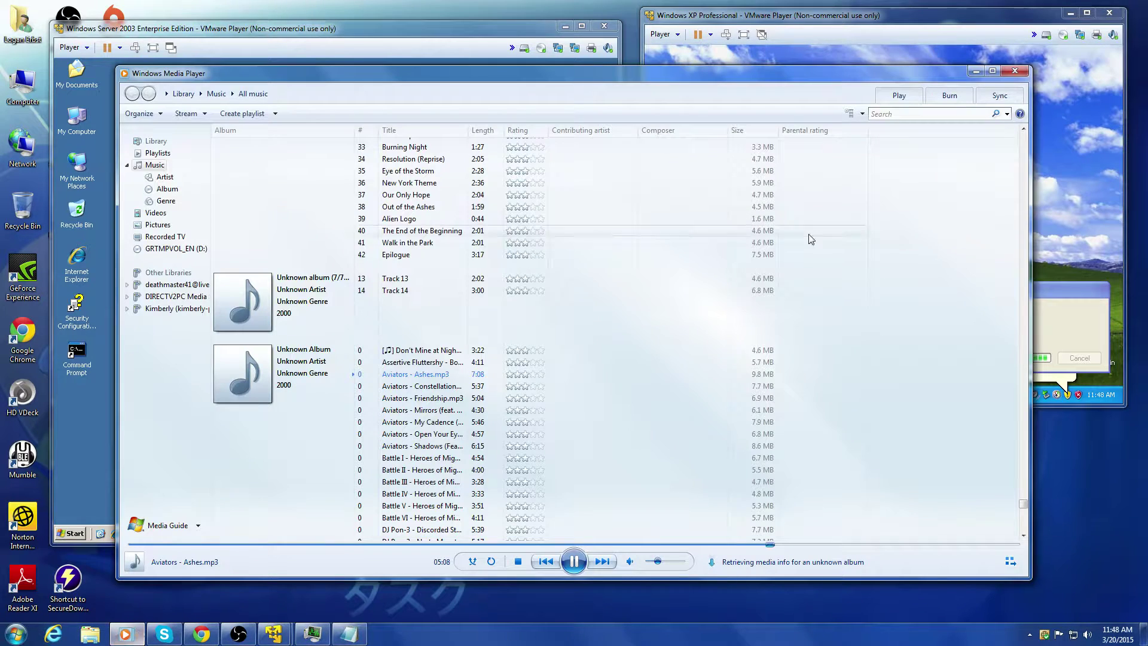
click(1022, 69)
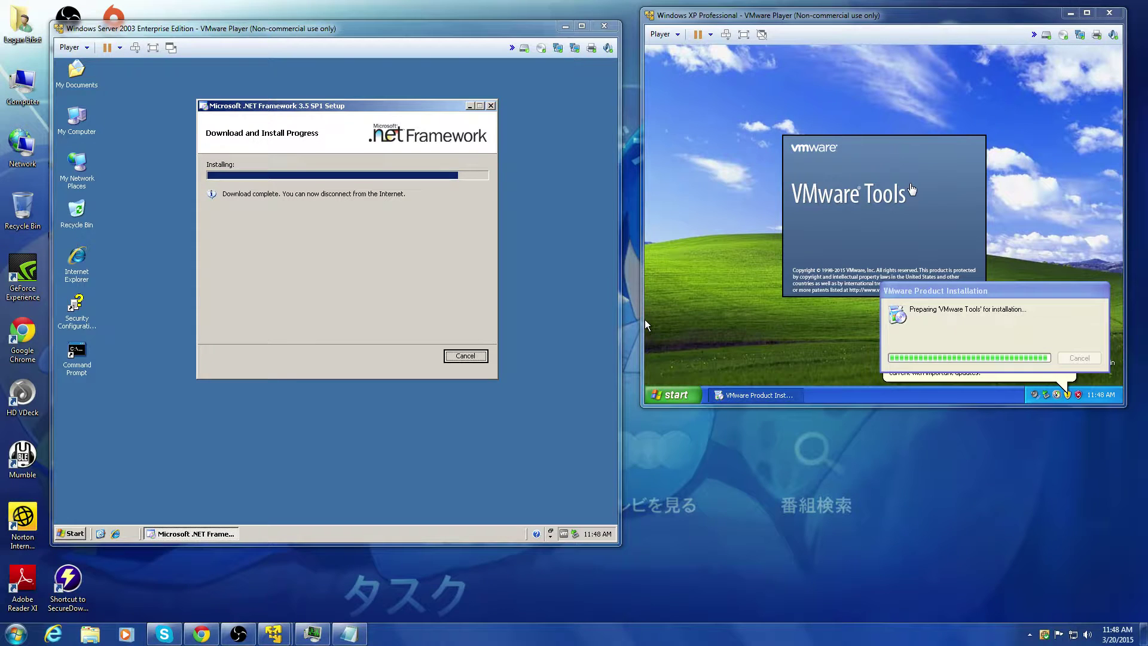
Step: Exit the finished .NET Framework 3.5 SP1 setup, decline sending feedback, and return to the XP VM
click(408, 238)
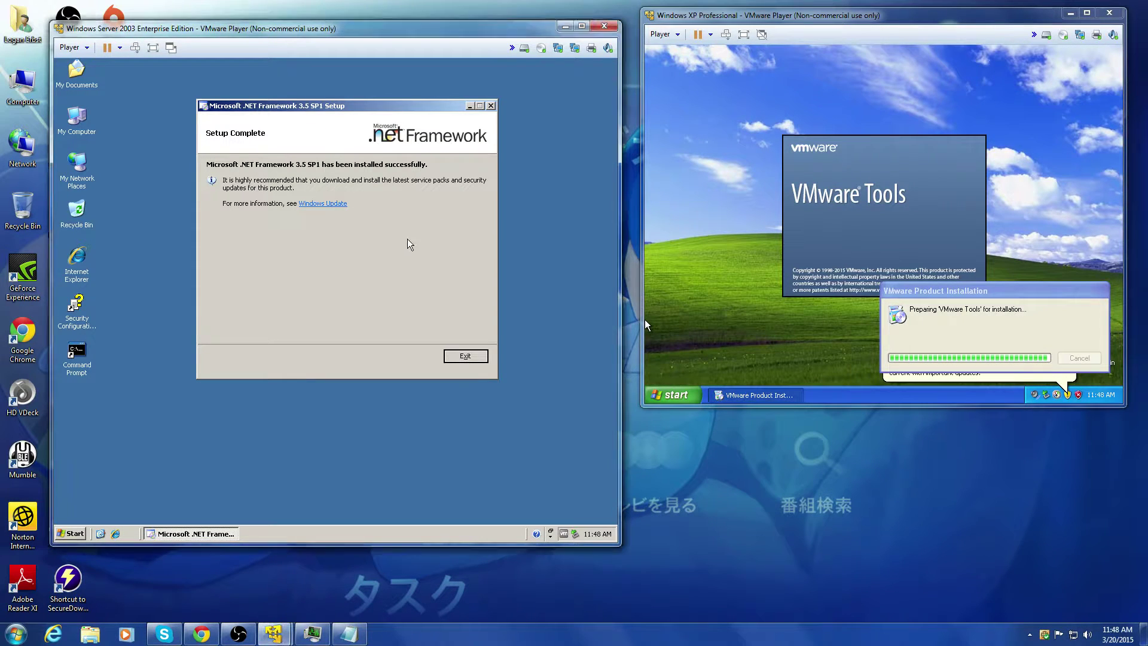
click(463, 359)
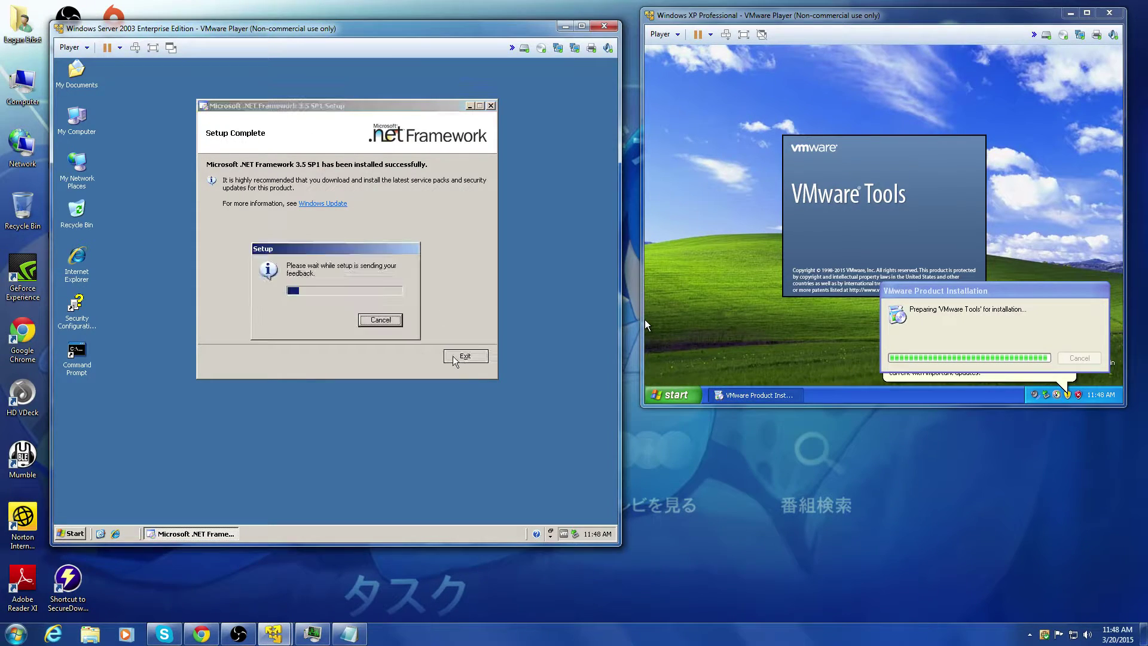
click(379, 320)
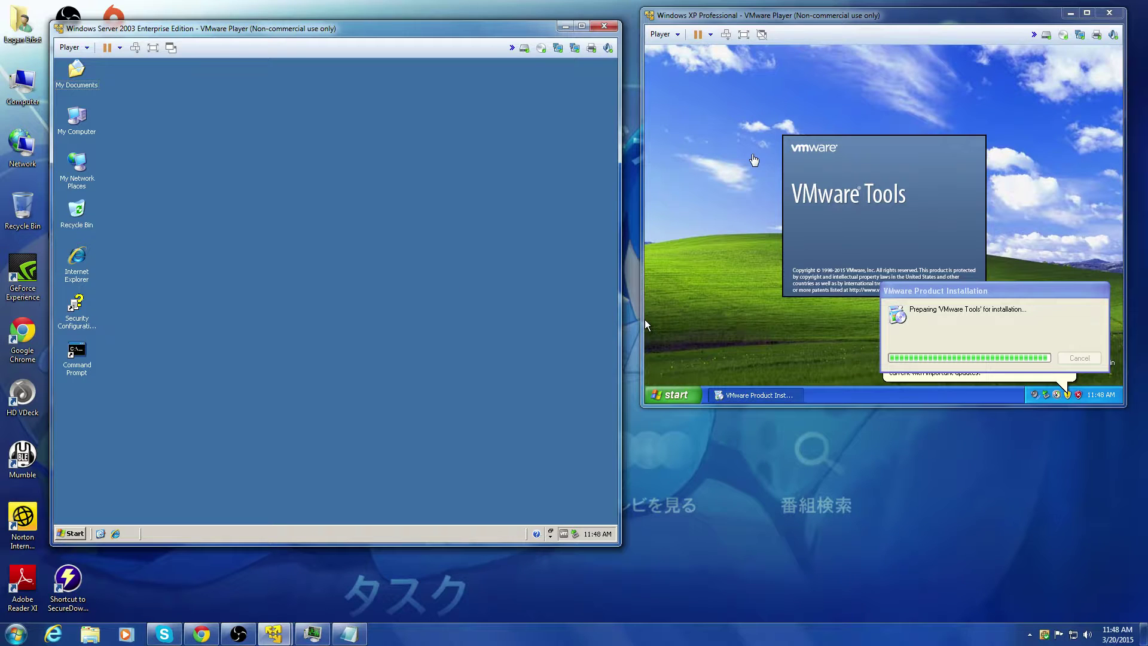
click(886, 131)
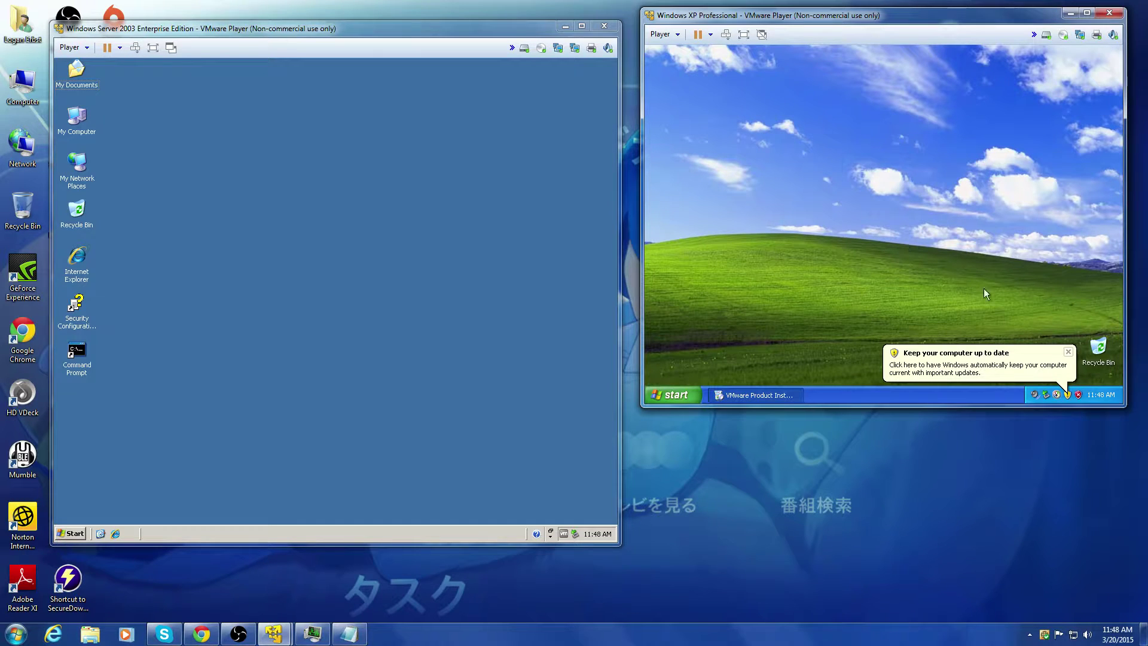
Step: Close XP's update balloon and the Windows XP Tour, then move SQL Server Installation Center down-right
click(1068, 352)
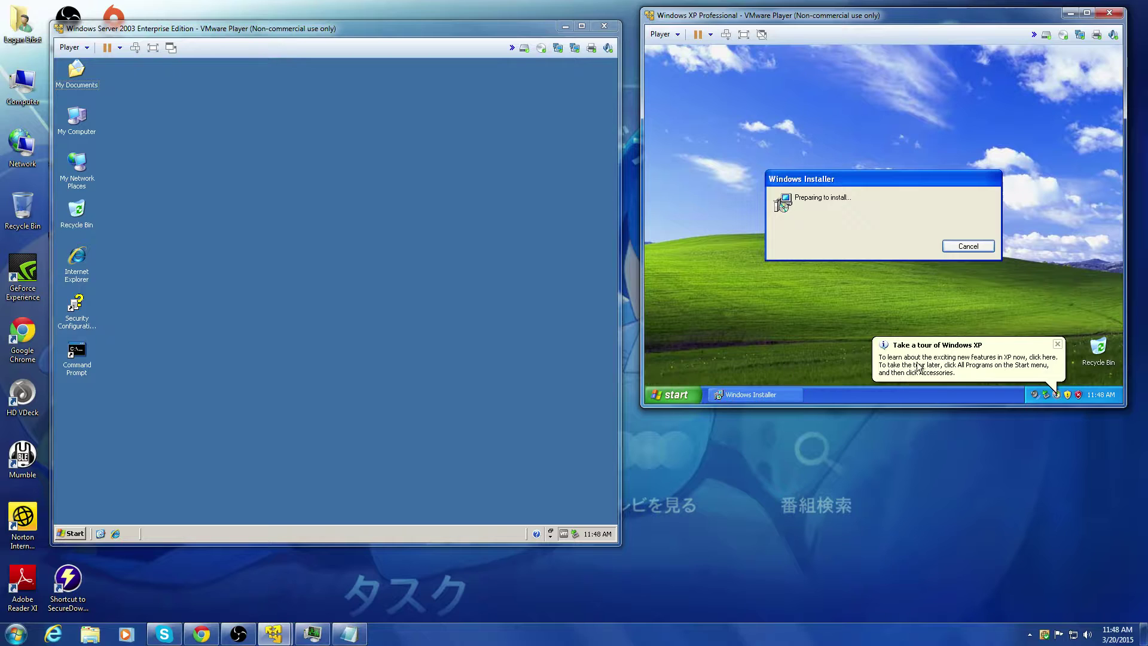
click(924, 361)
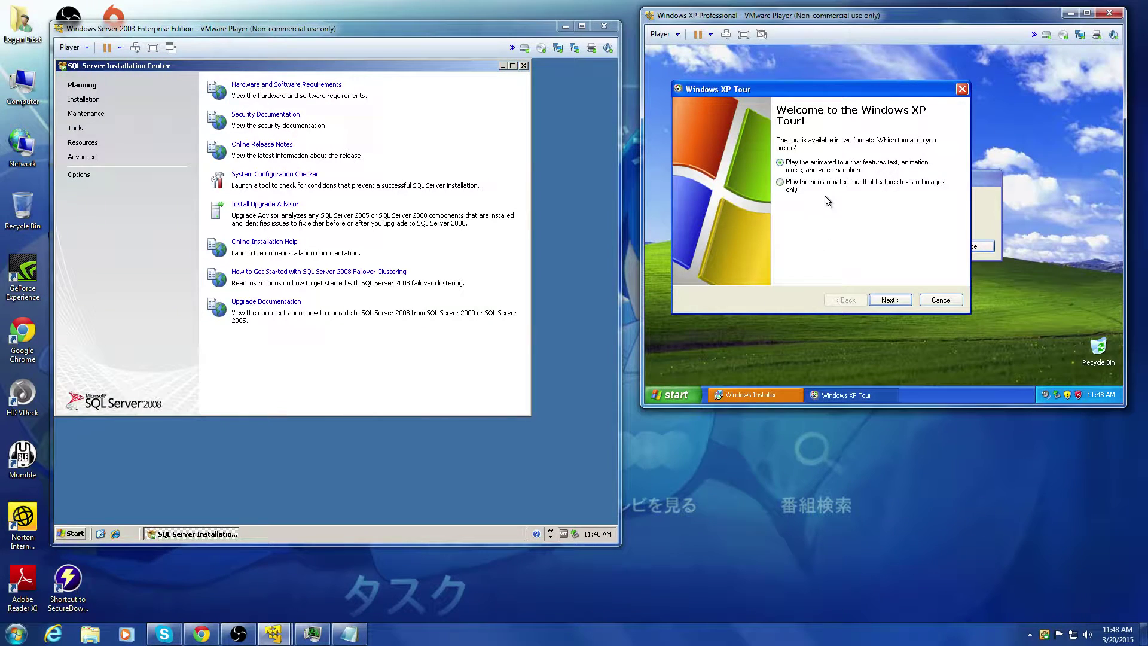
click(935, 301)
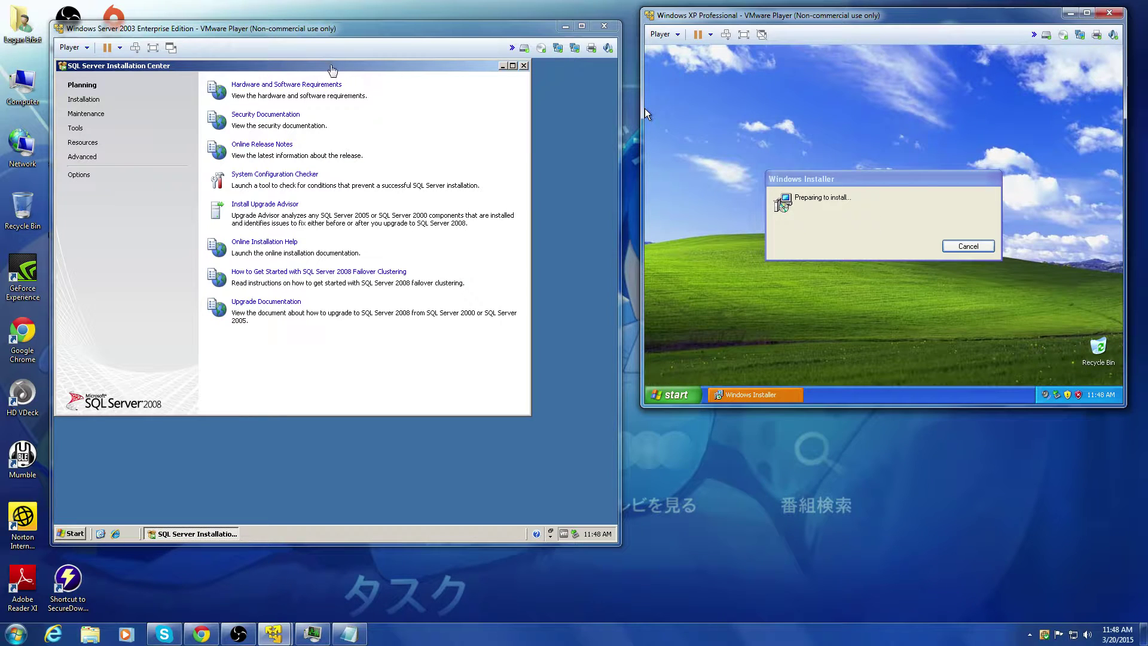
click(339, 69)
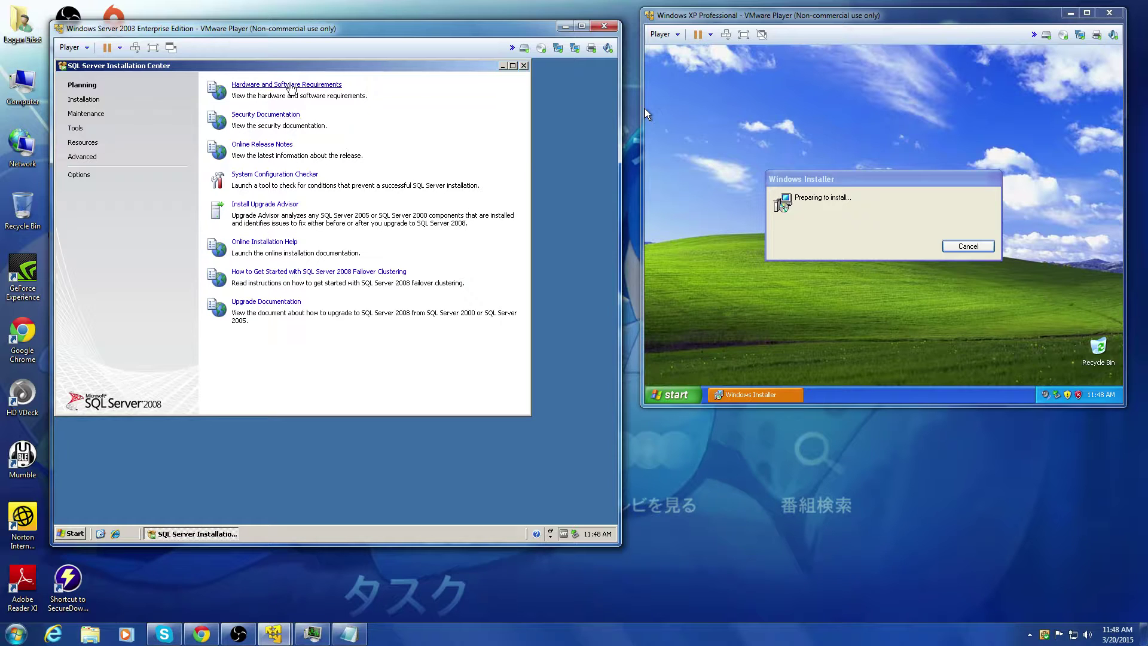
drag(293, 71, 330, 109)
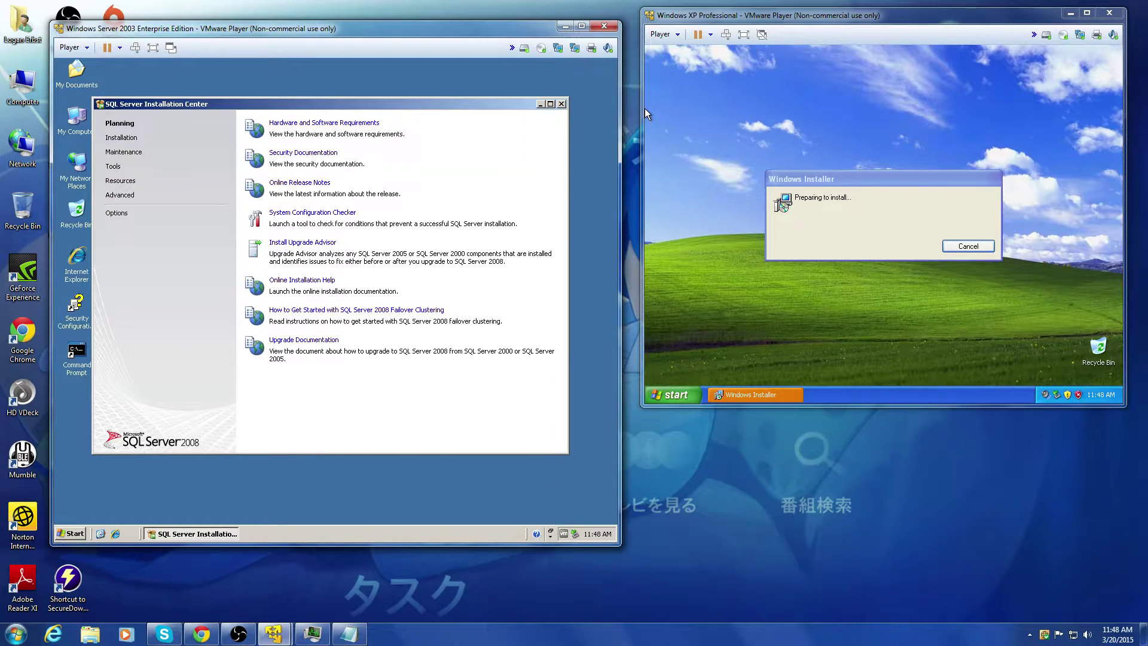
Step: Choose Installation > New SQL Server stand-alone installation, then check XP and open Task Manager
click(126, 138)
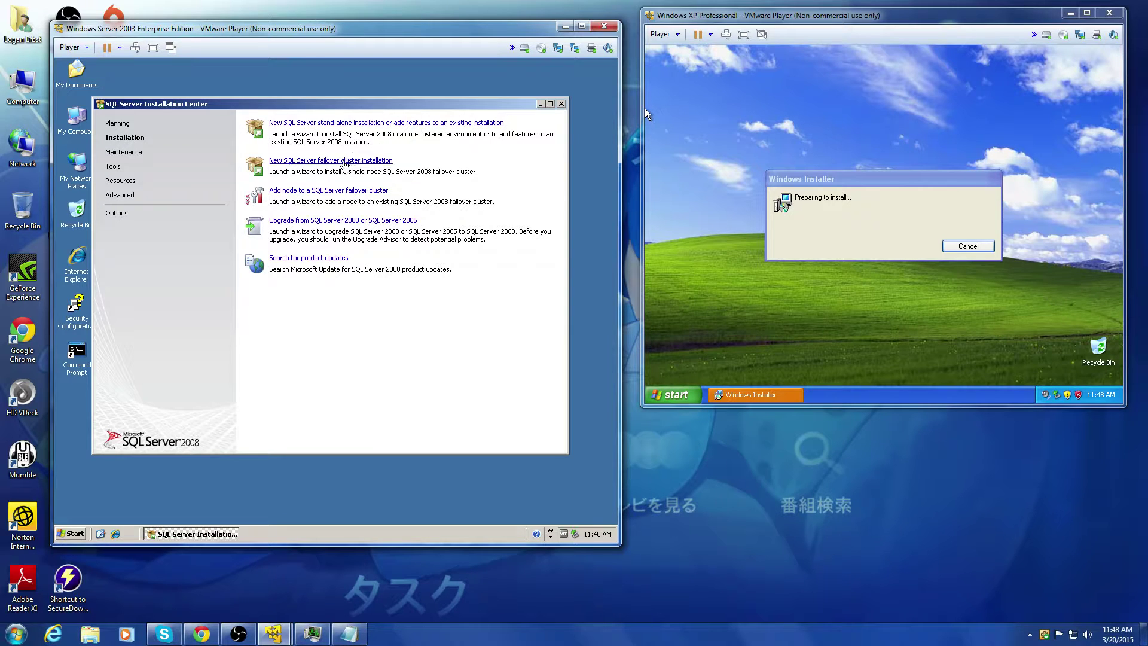
click(334, 123)
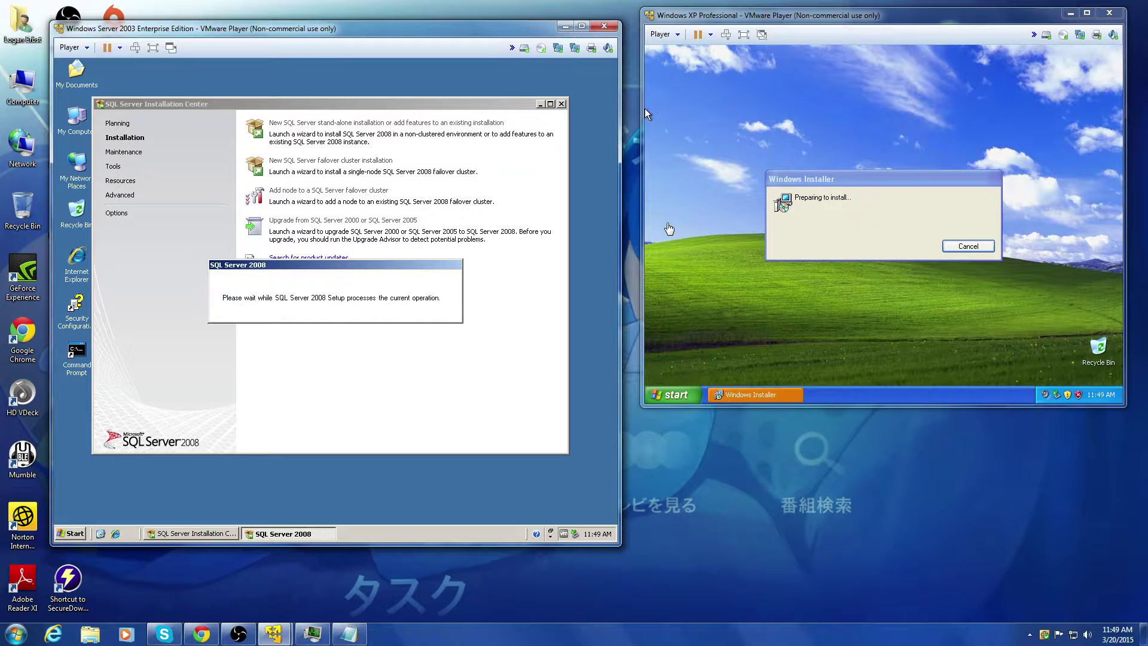
click(784, 256)
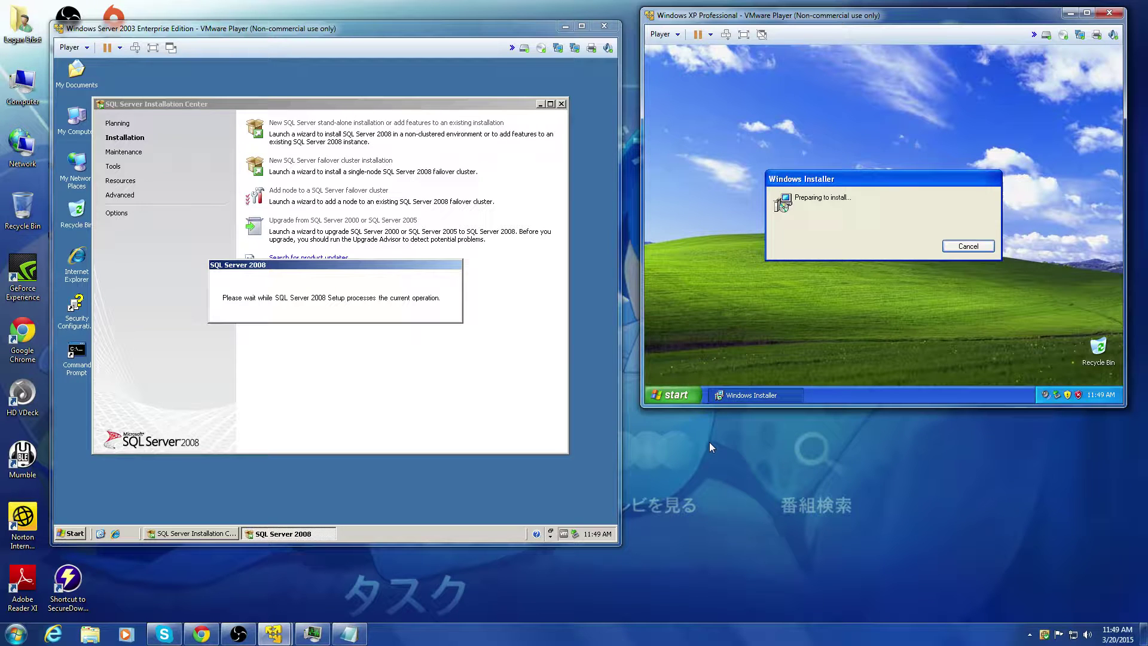
click(325, 639)
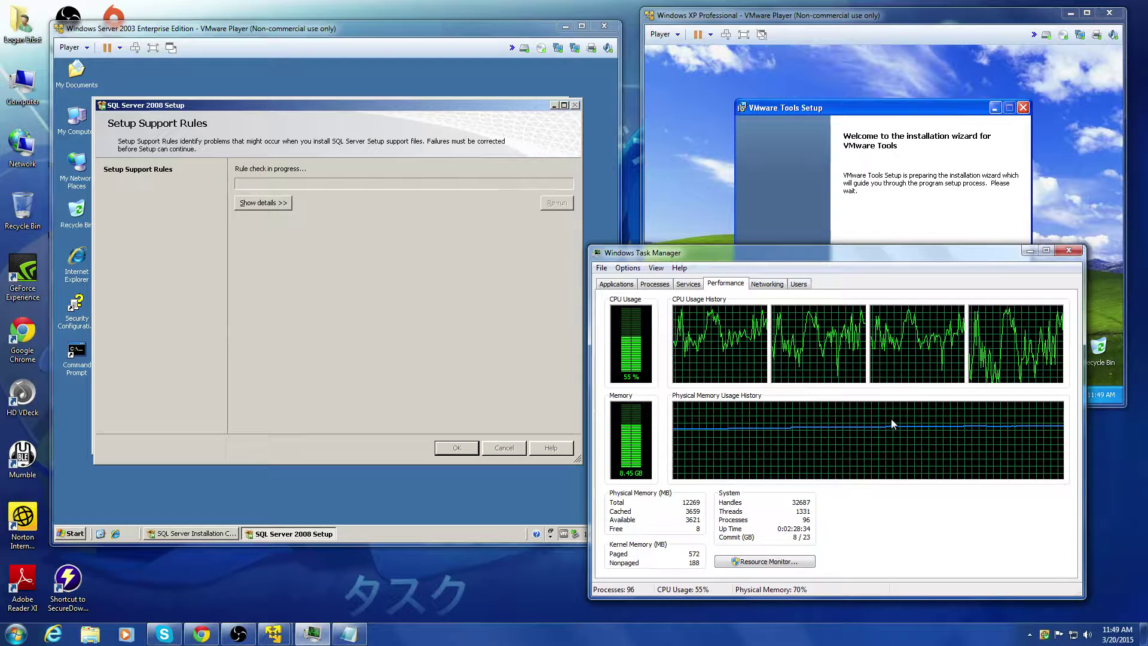
Step: Start a Complete VMware Tools installation on the XP virtual machine
click(1029, 250)
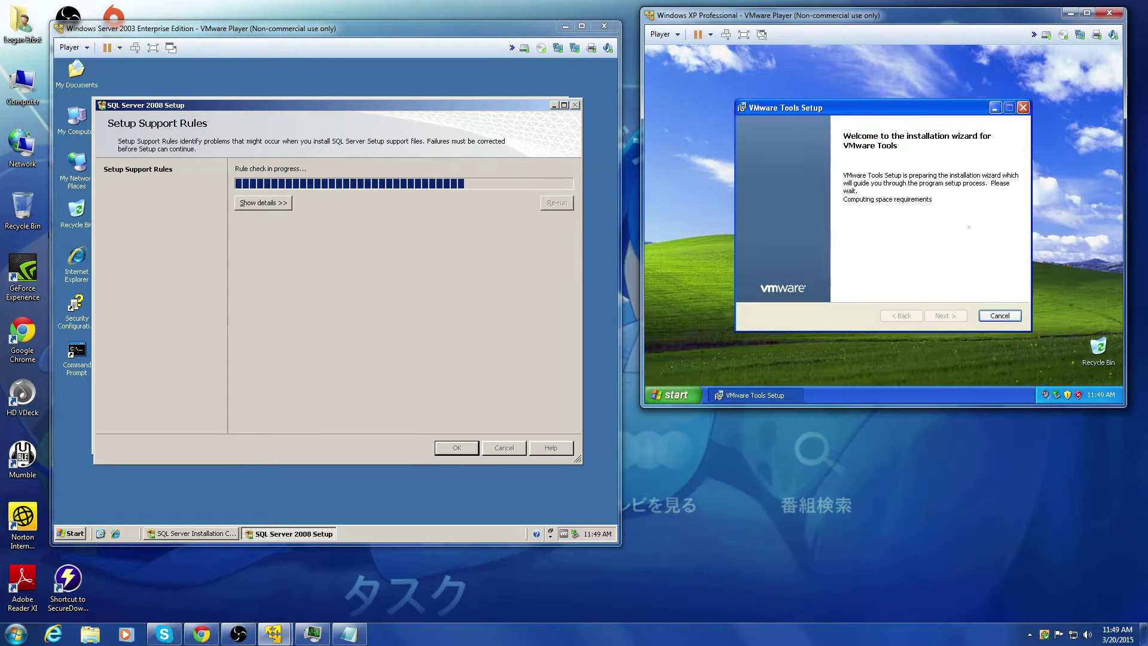
click(945, 316)
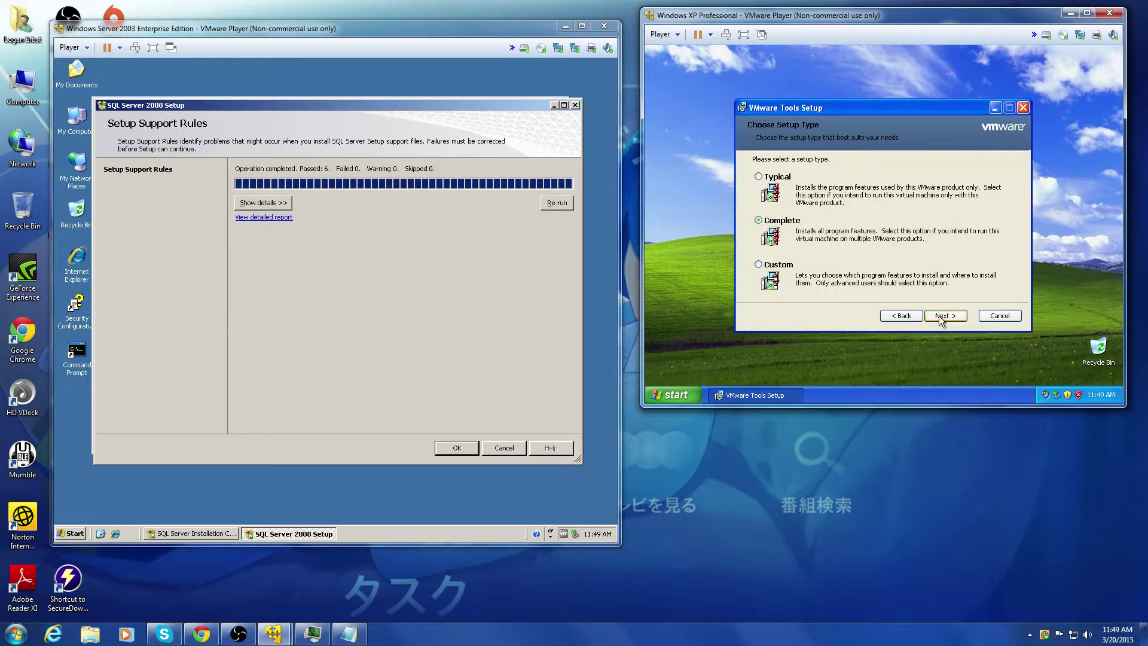
click(945, 316)
click(941, 314)
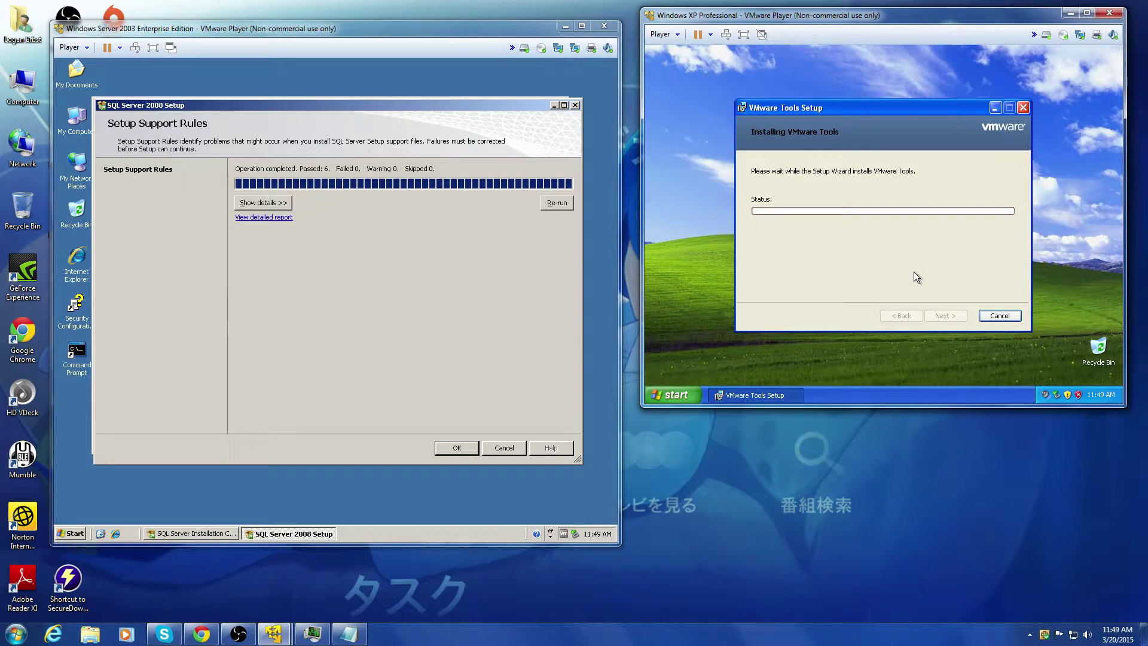
Step: On Server 2003, review the six passed SQL Setup Support Rules and accept them
click(446, 246)
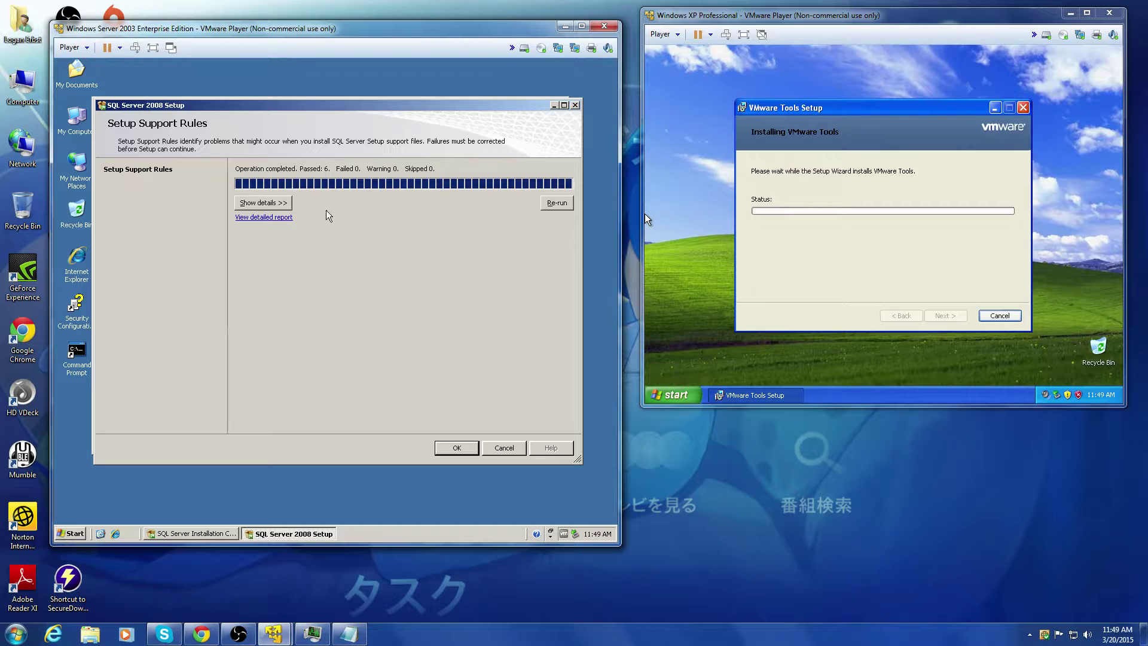
click(270, 203)
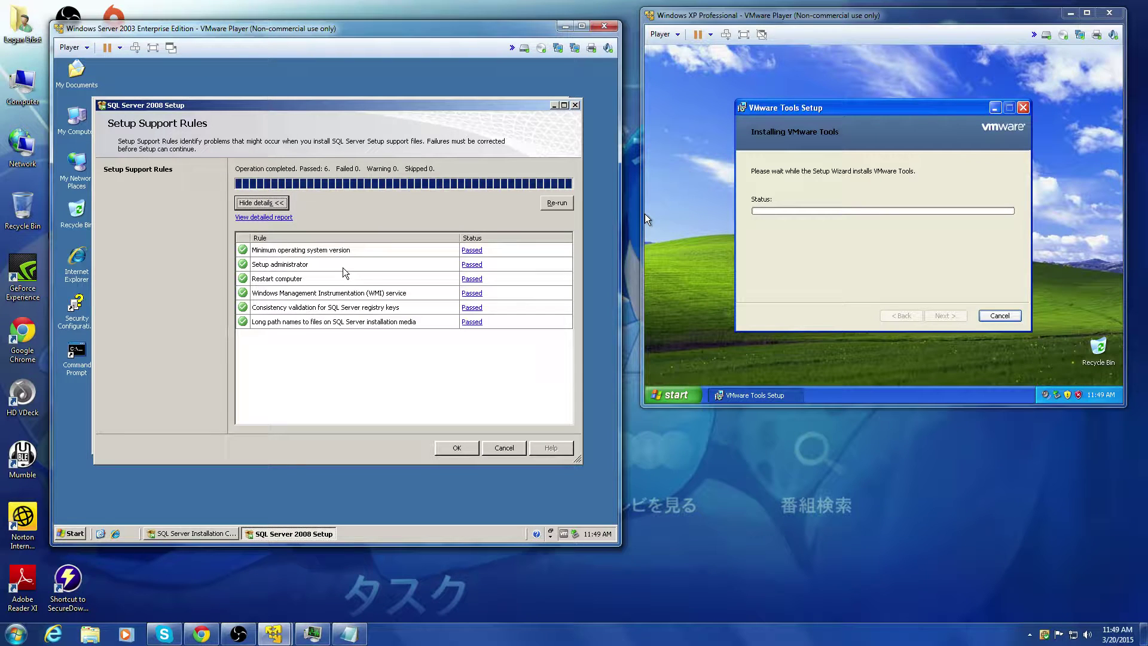
click(450, 452)
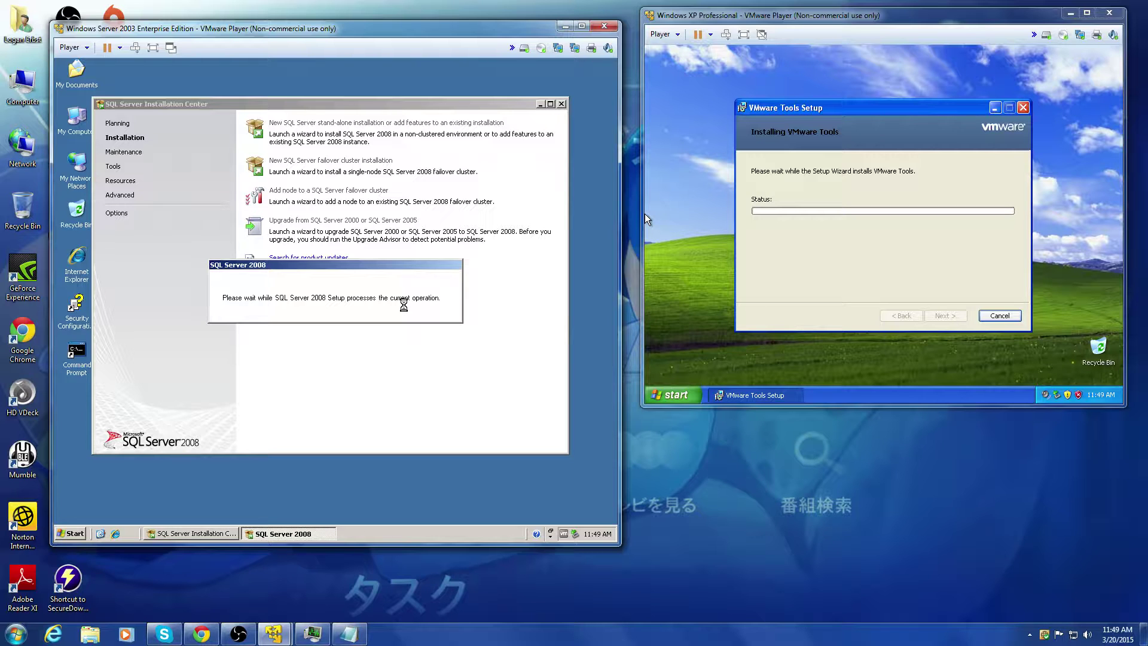
click(164, 635)
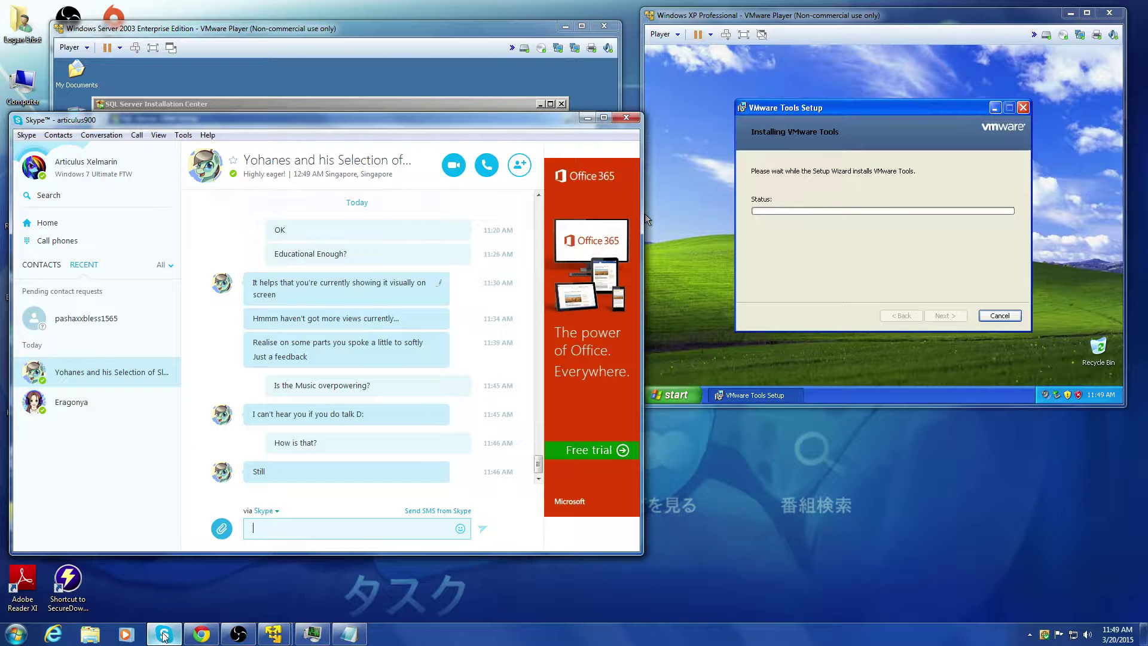
Step: In OBS audio settings, choose Acer H226HQL-4 for desktop audio and the VIA microphone, then apply
click(164, 635)
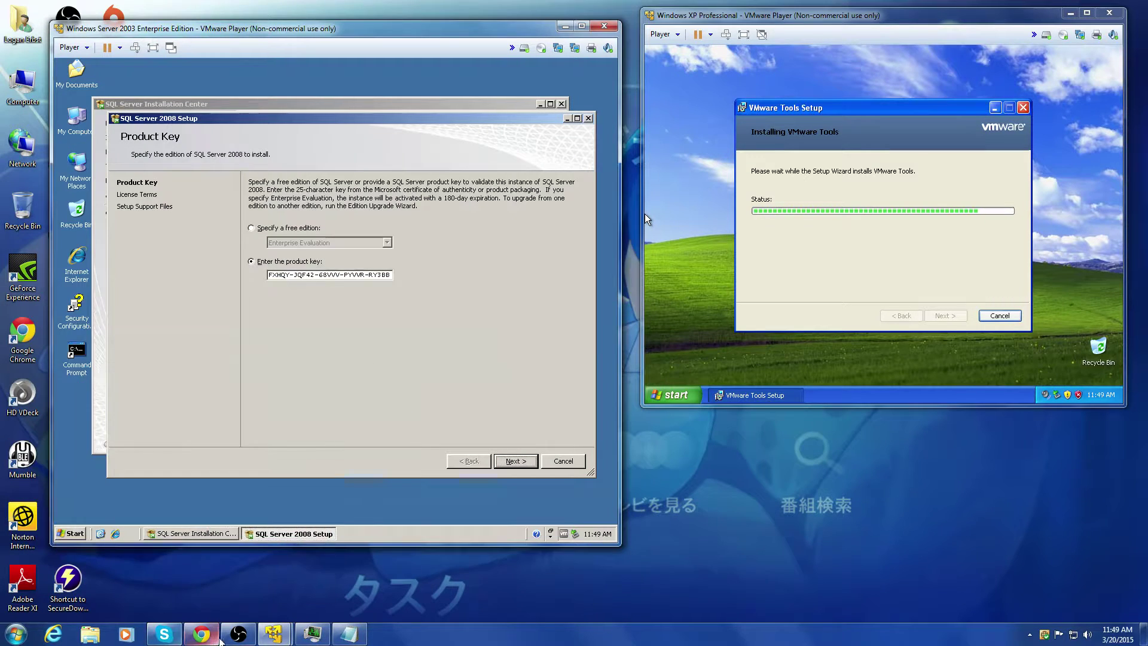
click(239, 634)
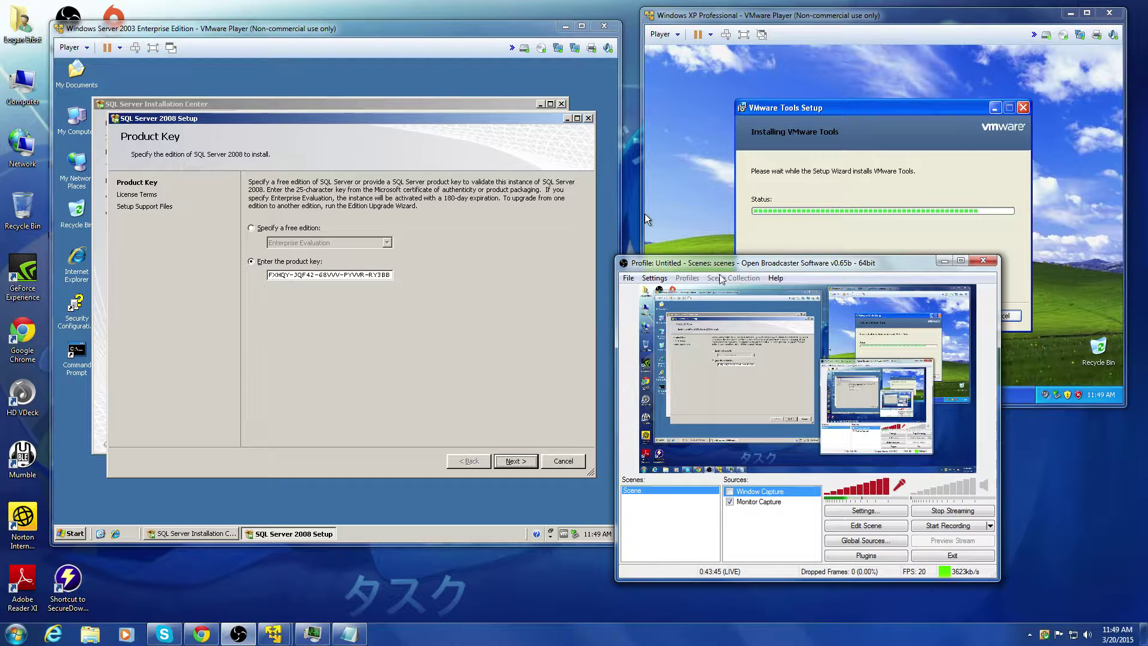
click(654, 278)
click(664, 289)
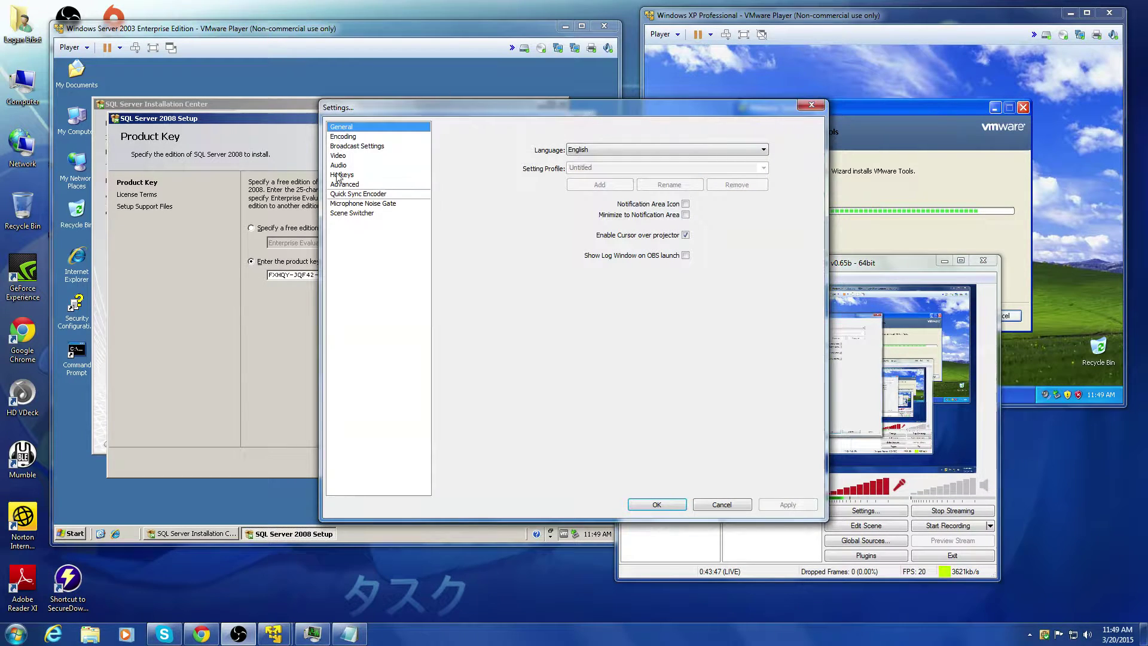
click(346, 165)
click(669, 137)
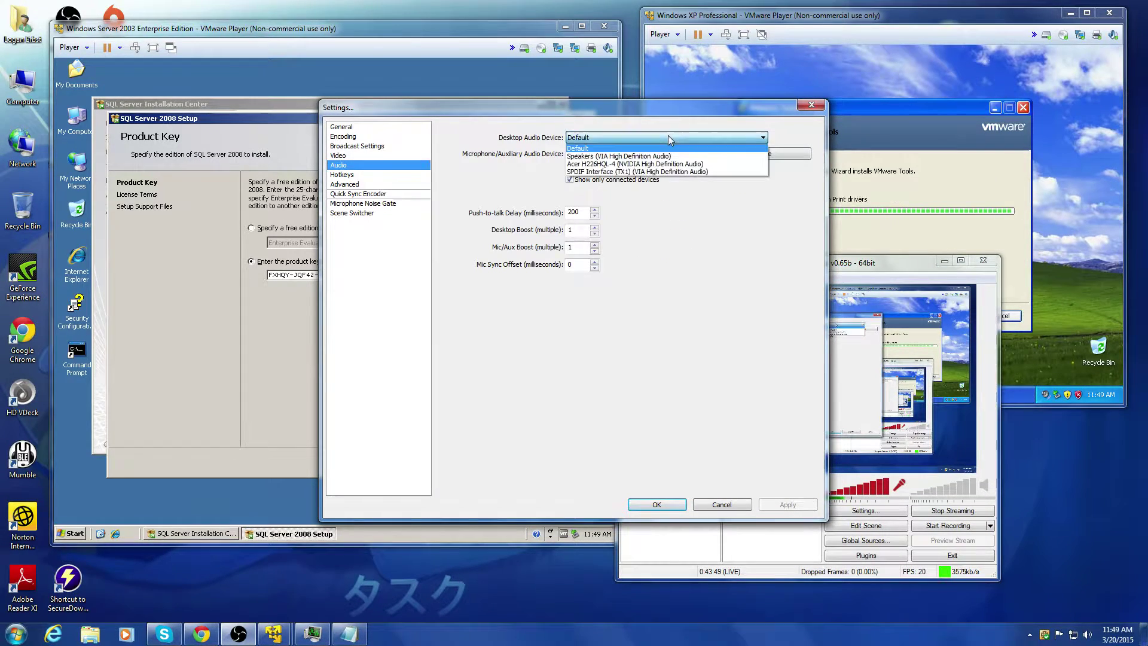
click(715, 164)
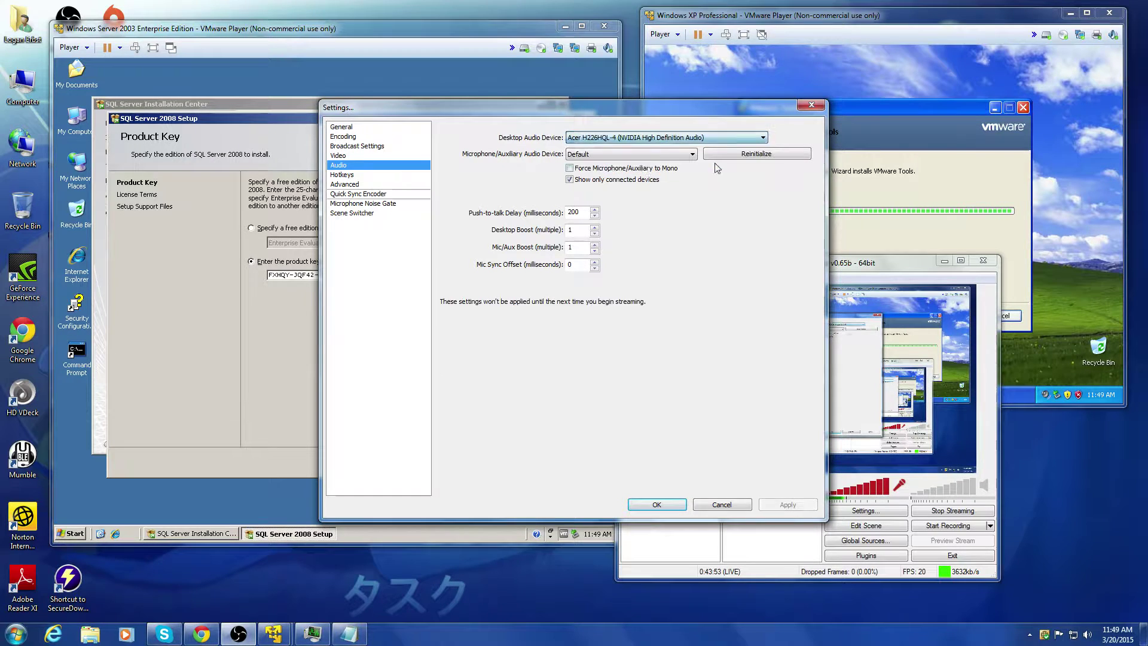
click(647, 156)
click(642, 180)
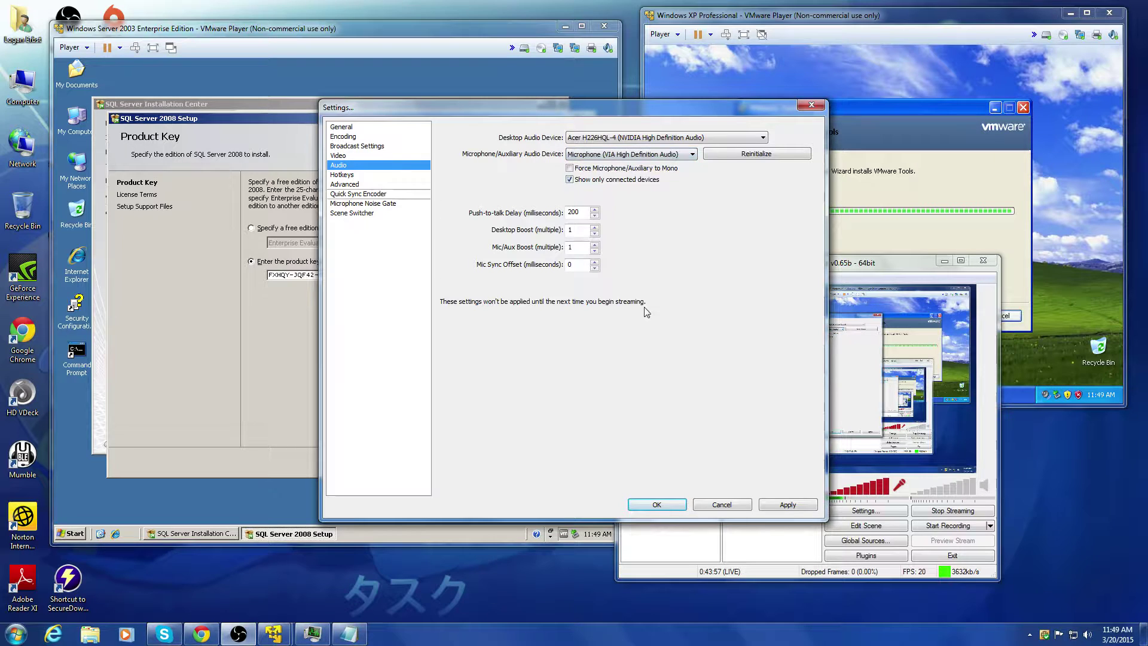
click(793, 506)
click(654, 506)
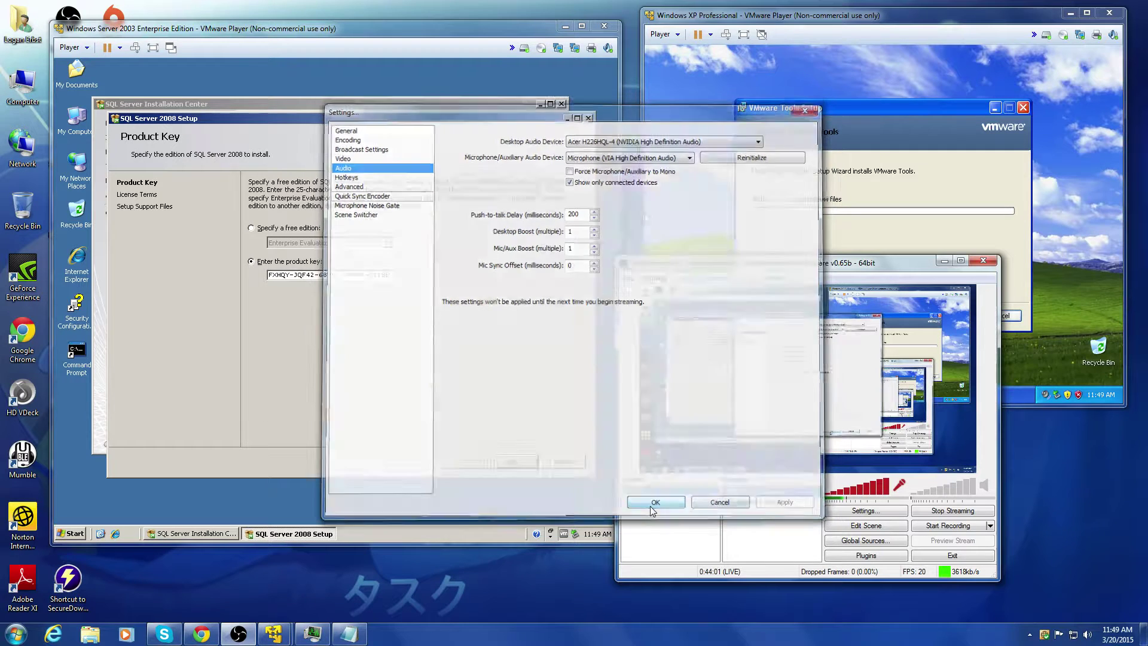
click(465, 274)
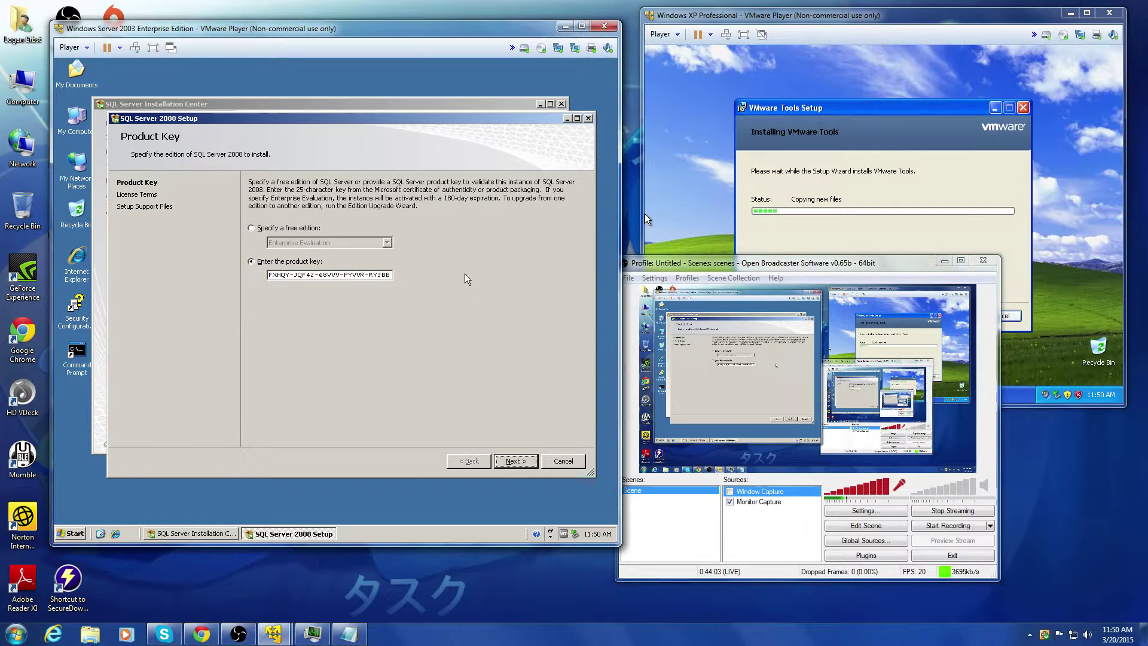
Step: Skip the product key page and accept the SQL Server 2008 license terms
click(515, 460)
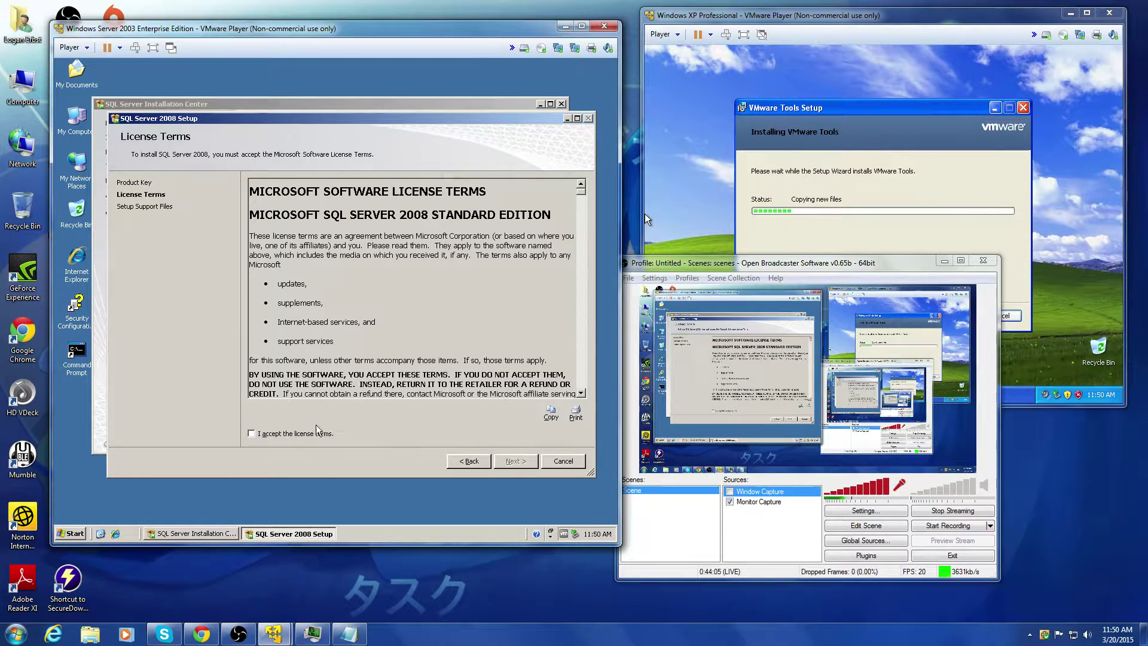
click(299, 433)
click(514, 461)
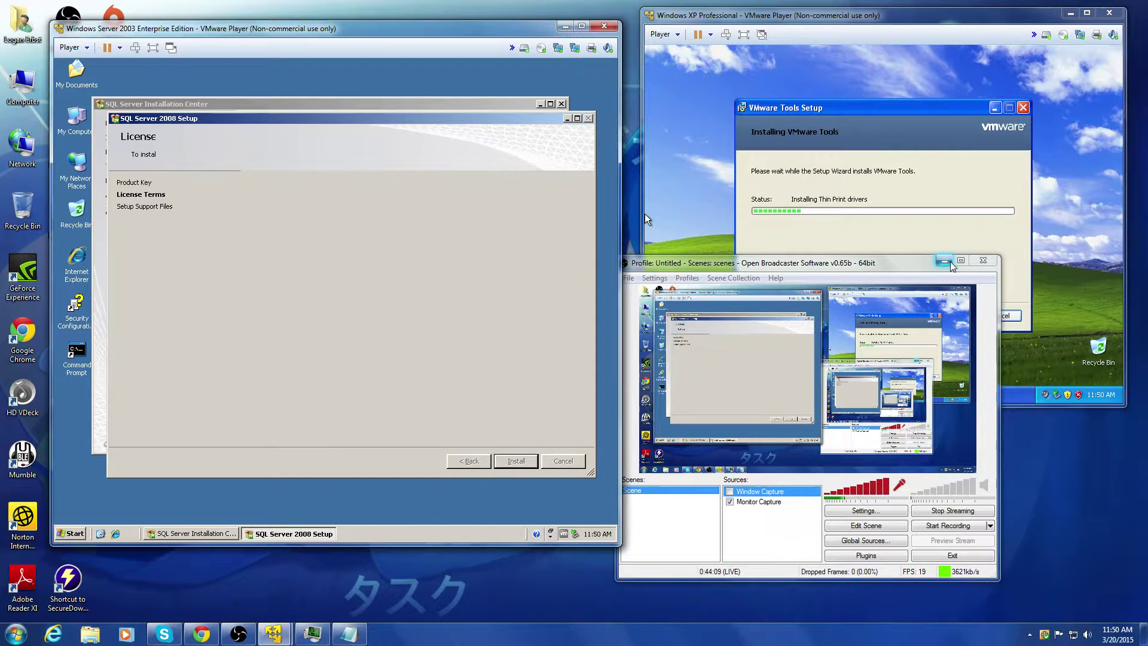
Step: Minimize OBS and start installing the SQL Server setup support files
drag(873, 269, 914, 293)
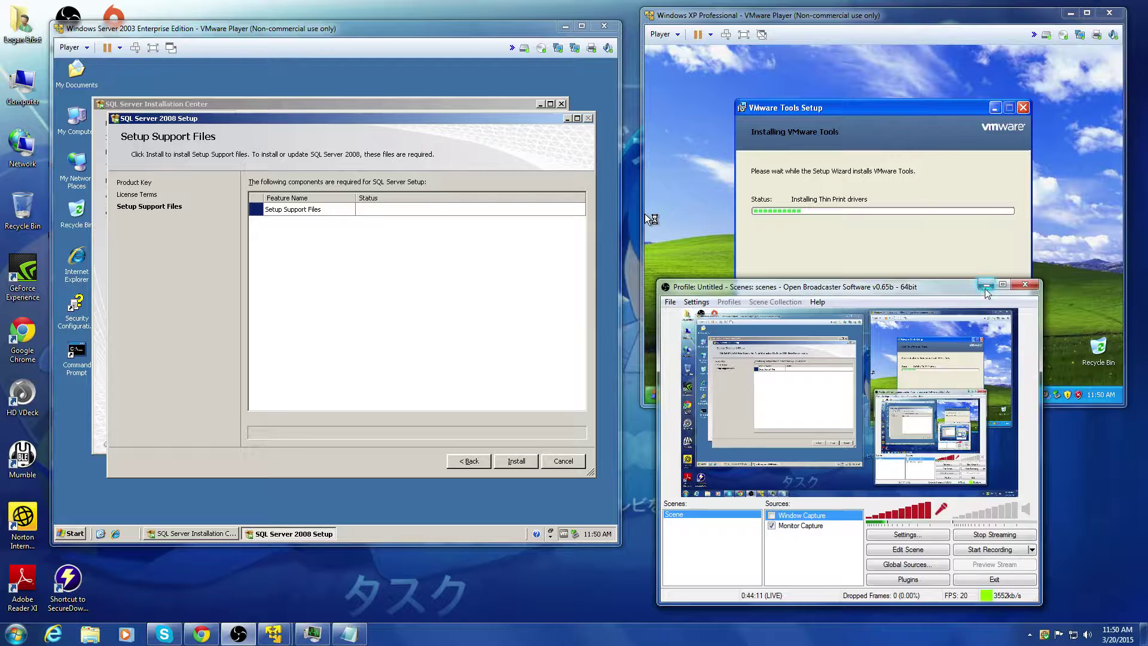
click(986, 286)
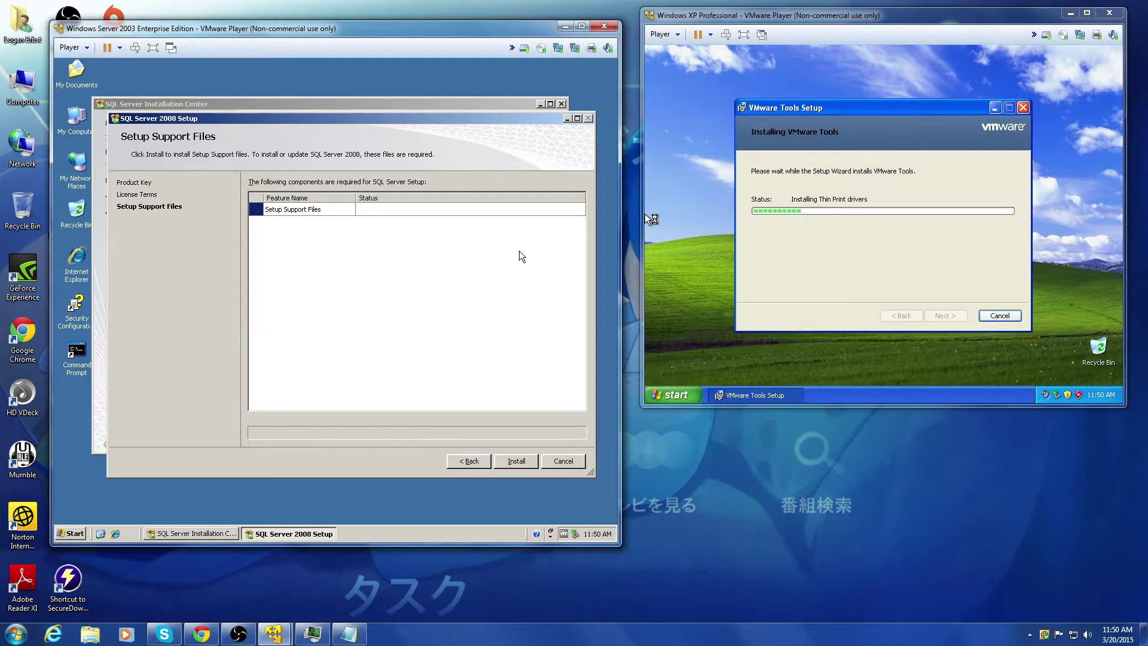
click(515, 461)
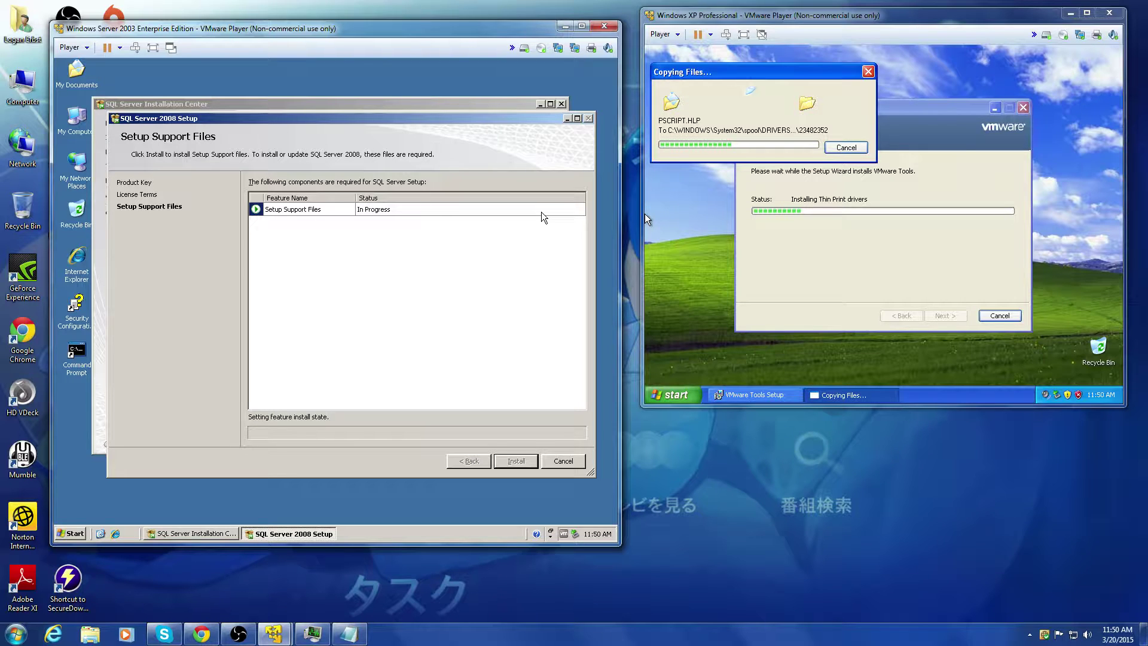
Step: Check the recent Skype conversations, then hide Skype again
click(169, 637)
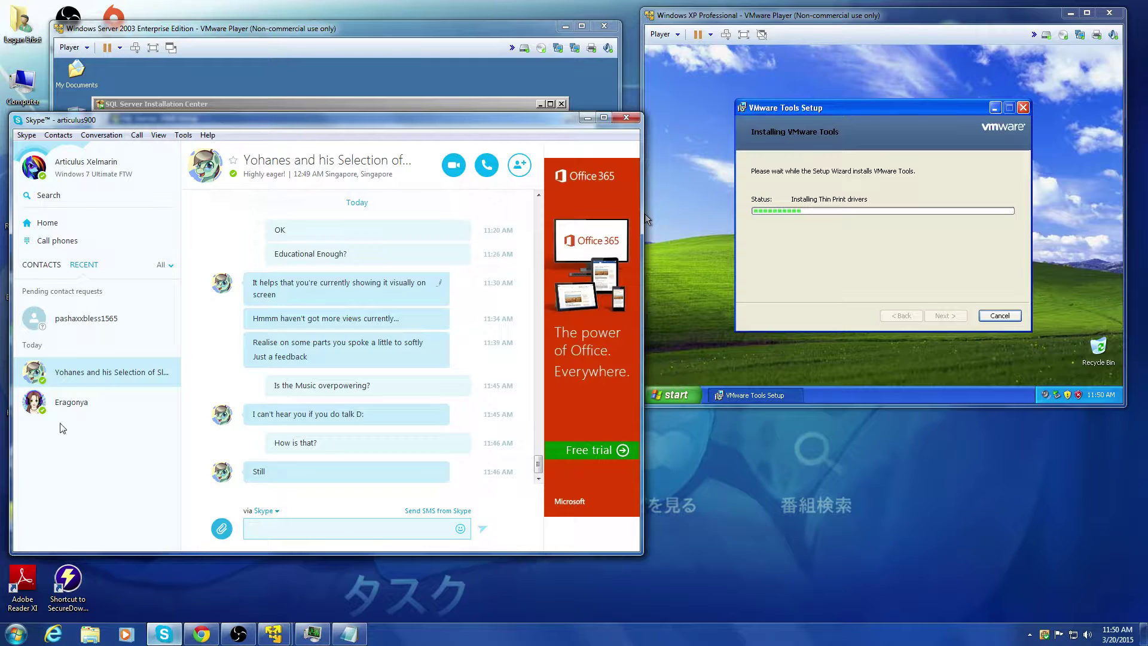
click(63, 406)
click(73, 376)
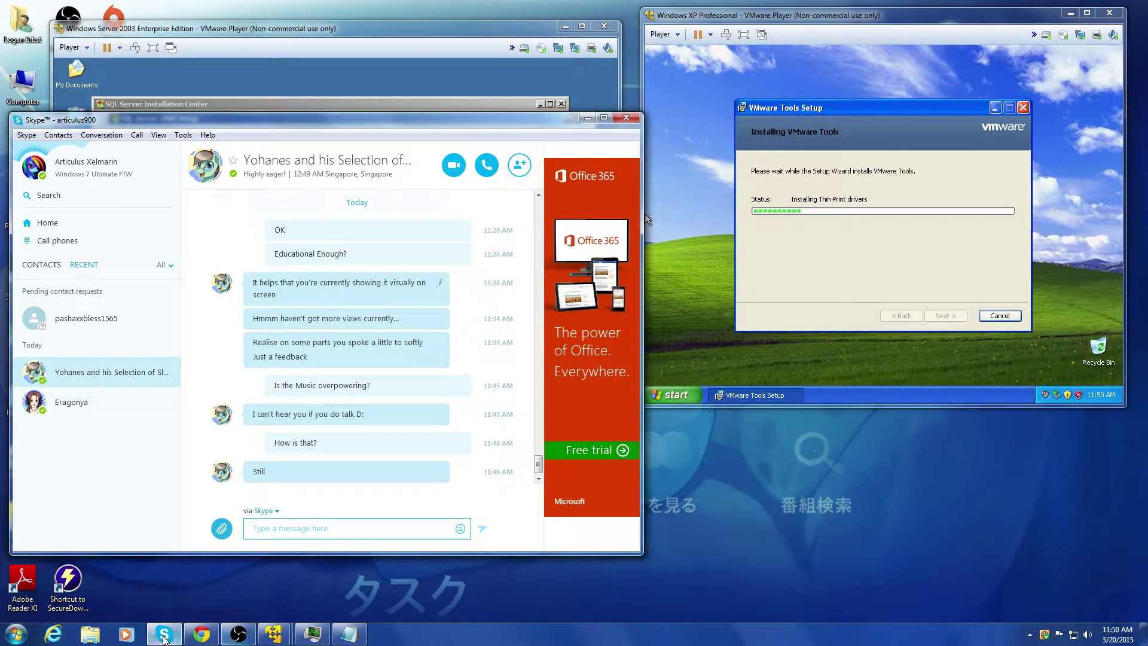
click(163, 638)
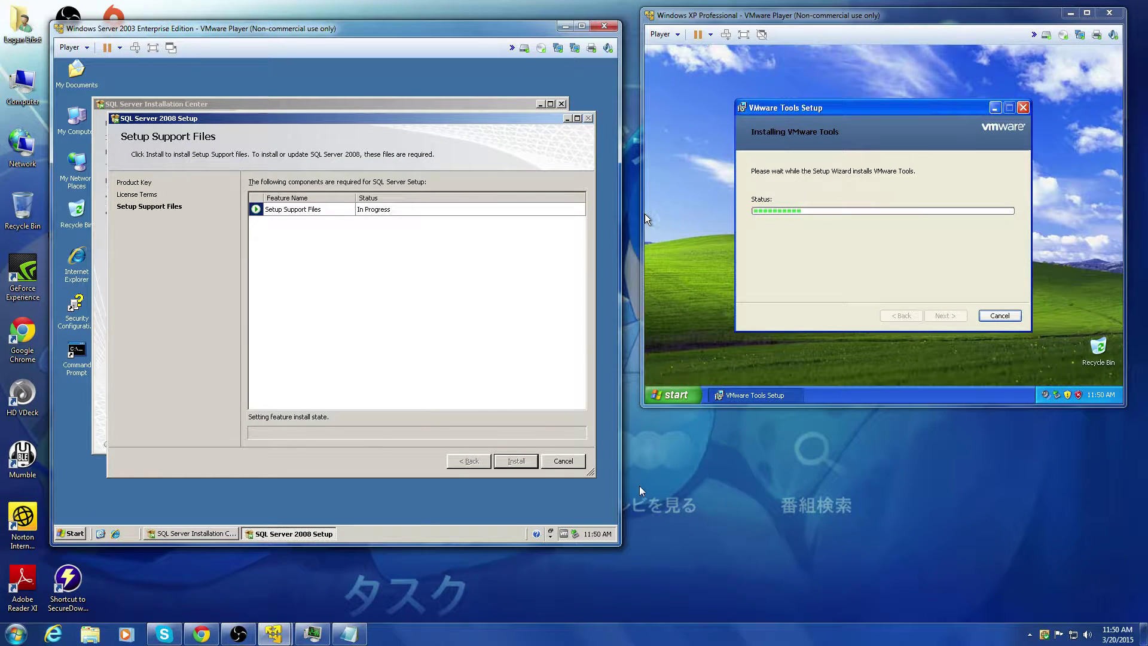
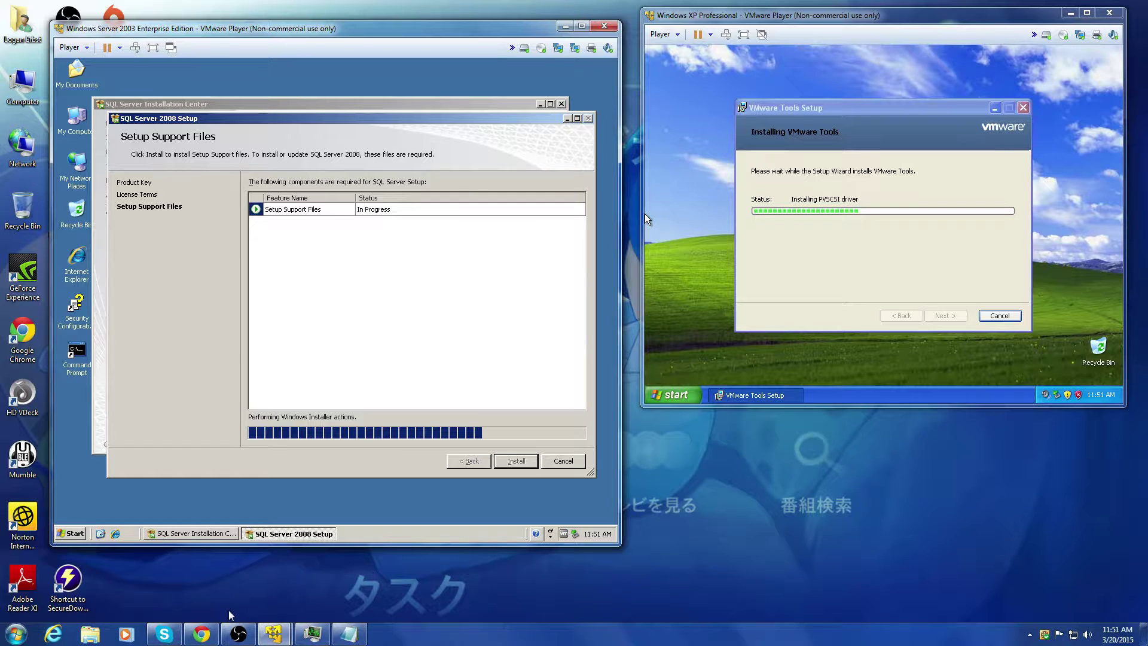
Step: Briefly bring up the Chrome window and minimize it while setup support files install
click(208, 638)
click(208, 637)
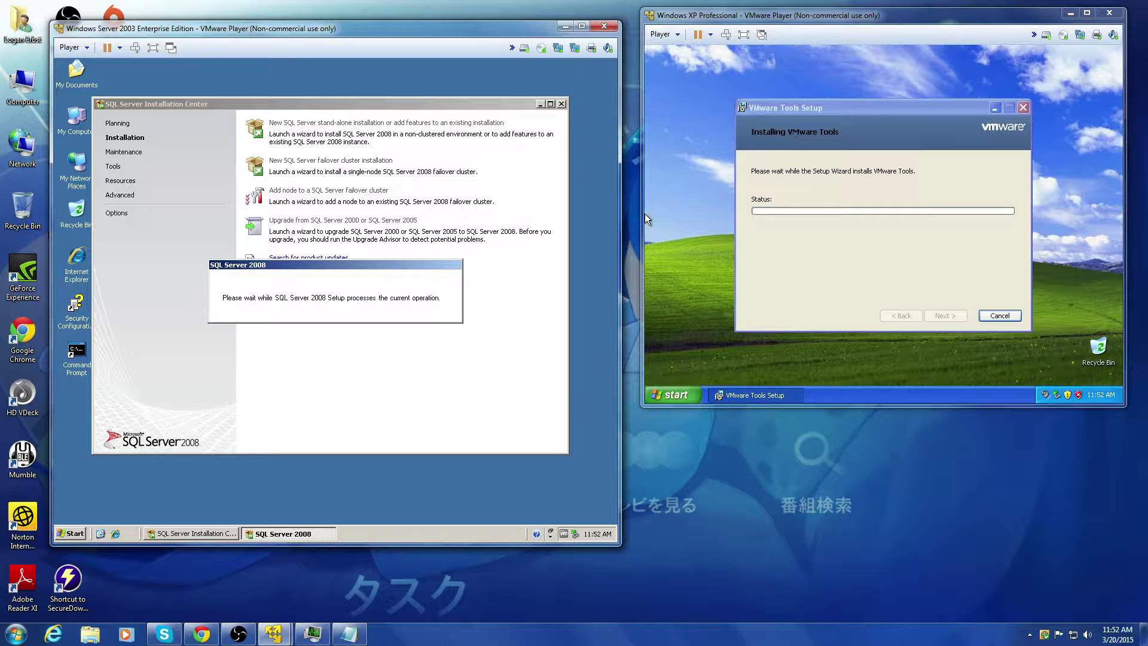
Step: Send 'Learning New stuff??' in the Skype chat, then go back to the Server 2003 VM
click(164, 633)
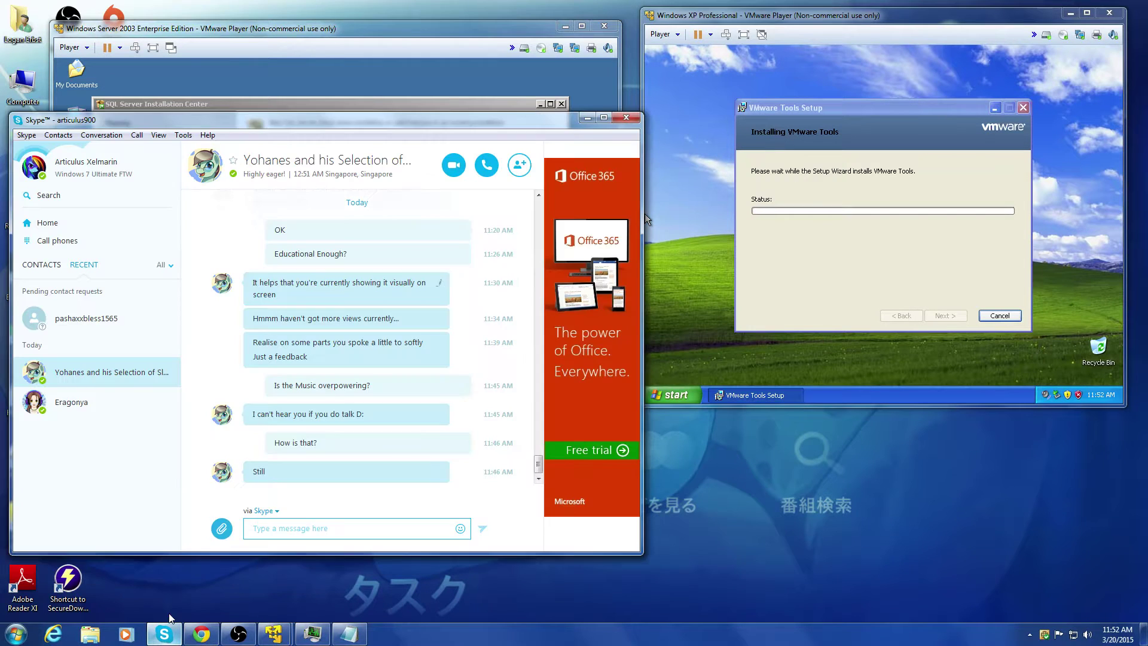
click(355, 530)
text(Learni)
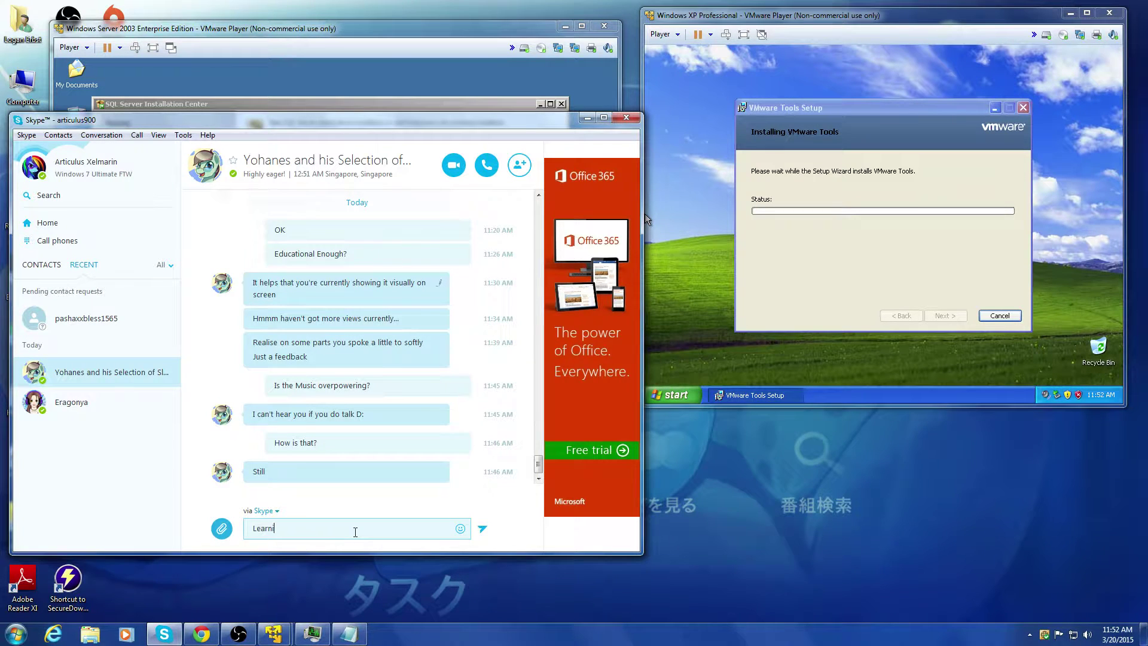
text(ng New stuf)
text(f??)
key(Return)
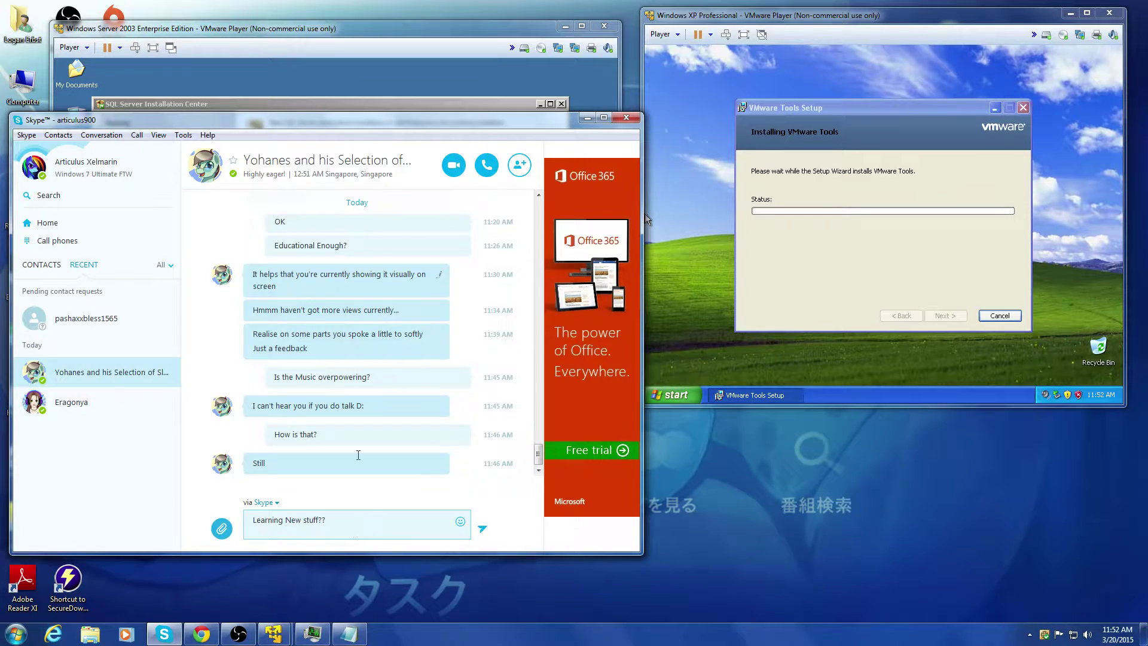
click(592, 87)
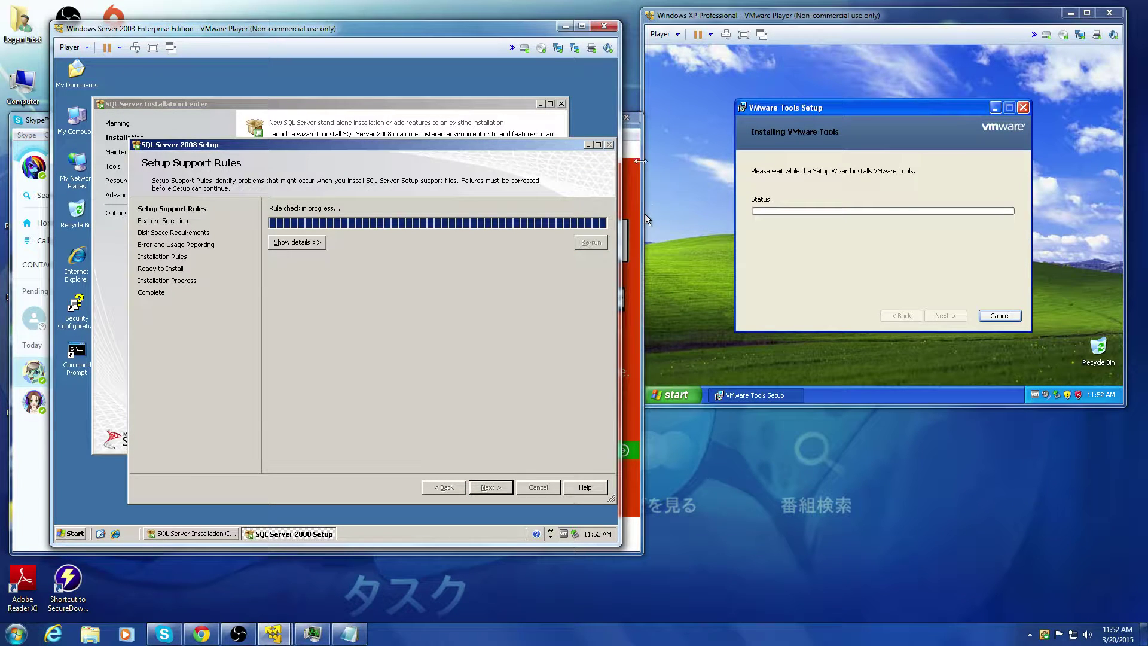
Step: Glance at Skype, then read the Computer domain controller warning and continue to Feature Selection
click(645, 214)
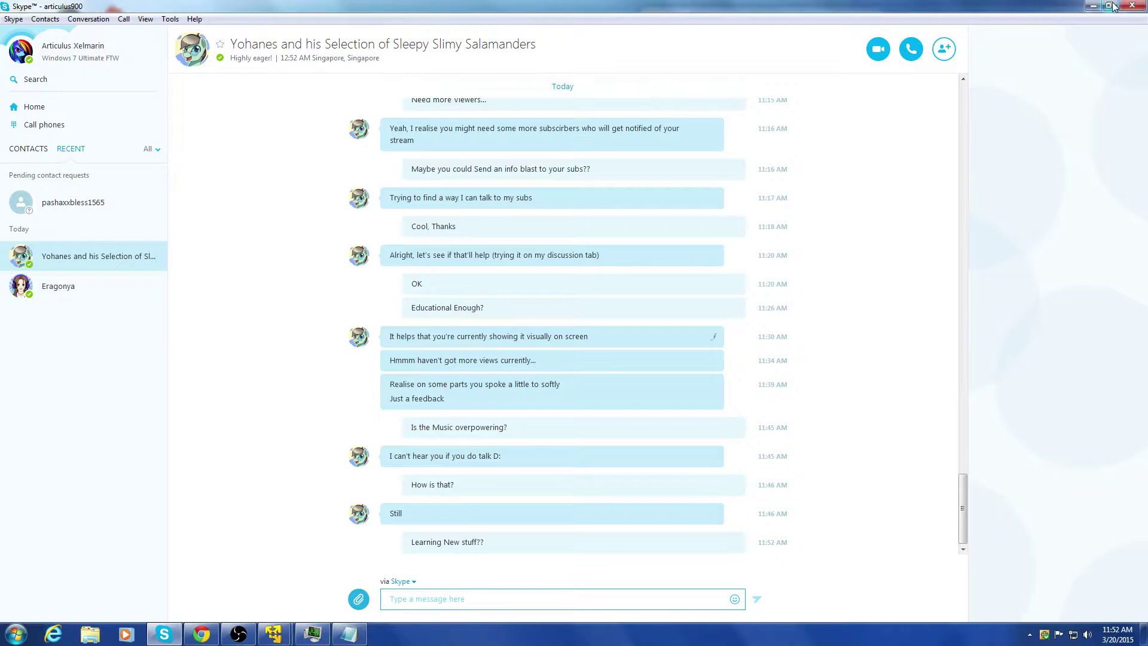
key(super+Down)
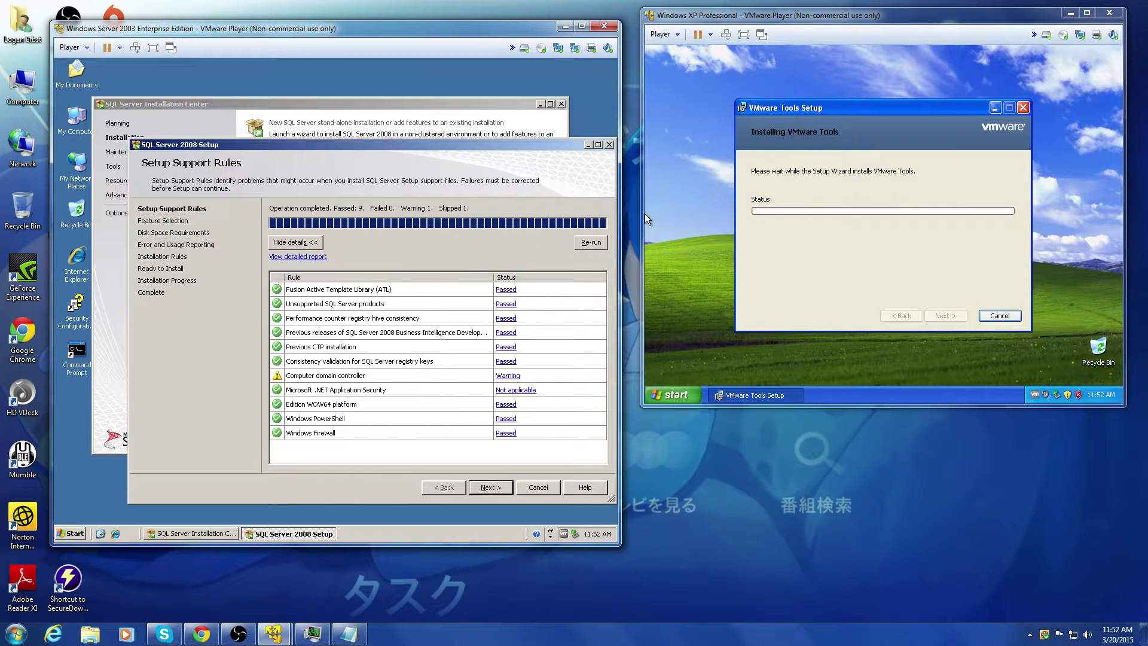
click(508, 376)
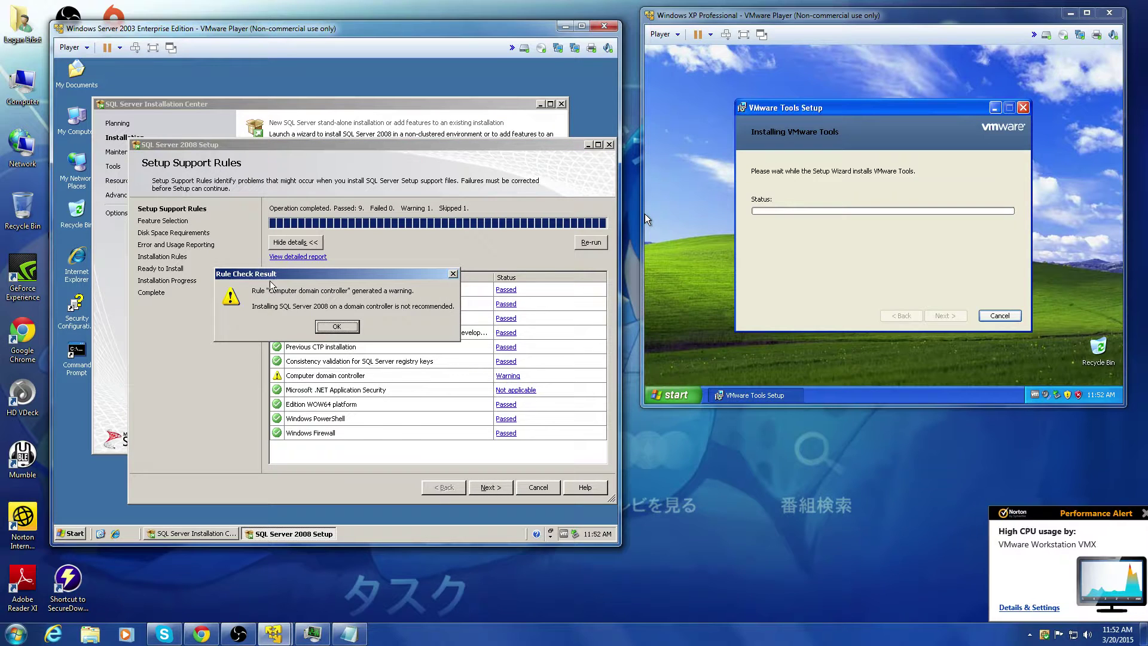
click(339, 327)
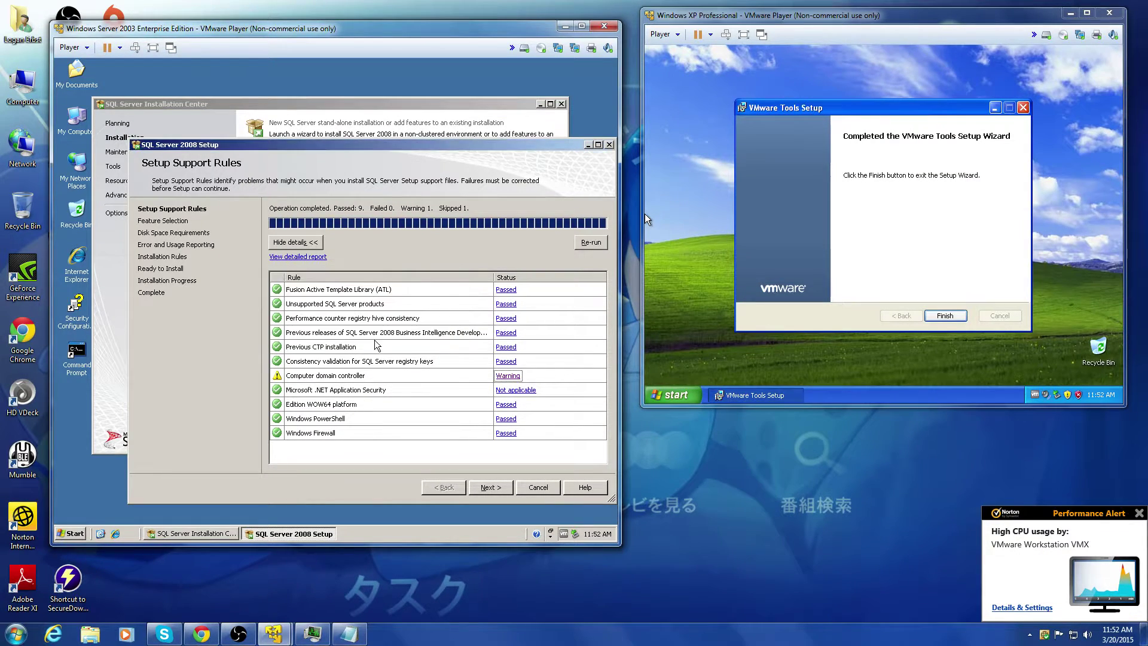
click(479, 489)
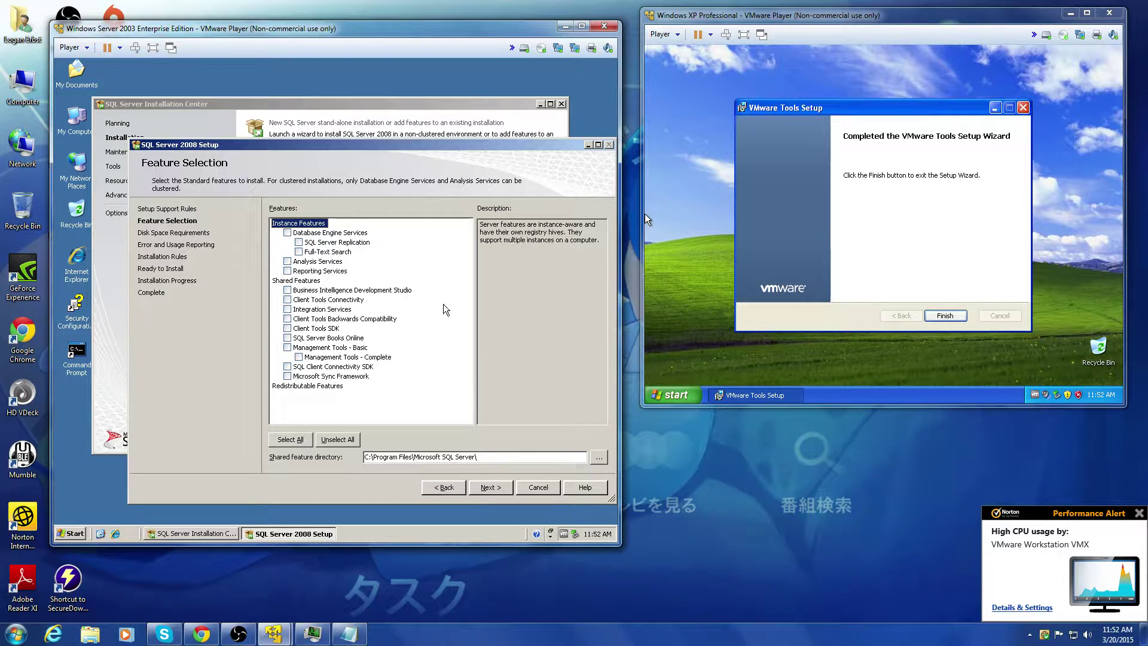
Step: Select all features: Database Engine, Analysis, Reporting, Integration, client tools, Books Online, Management Tools, Sync Framework
click(287, 233)
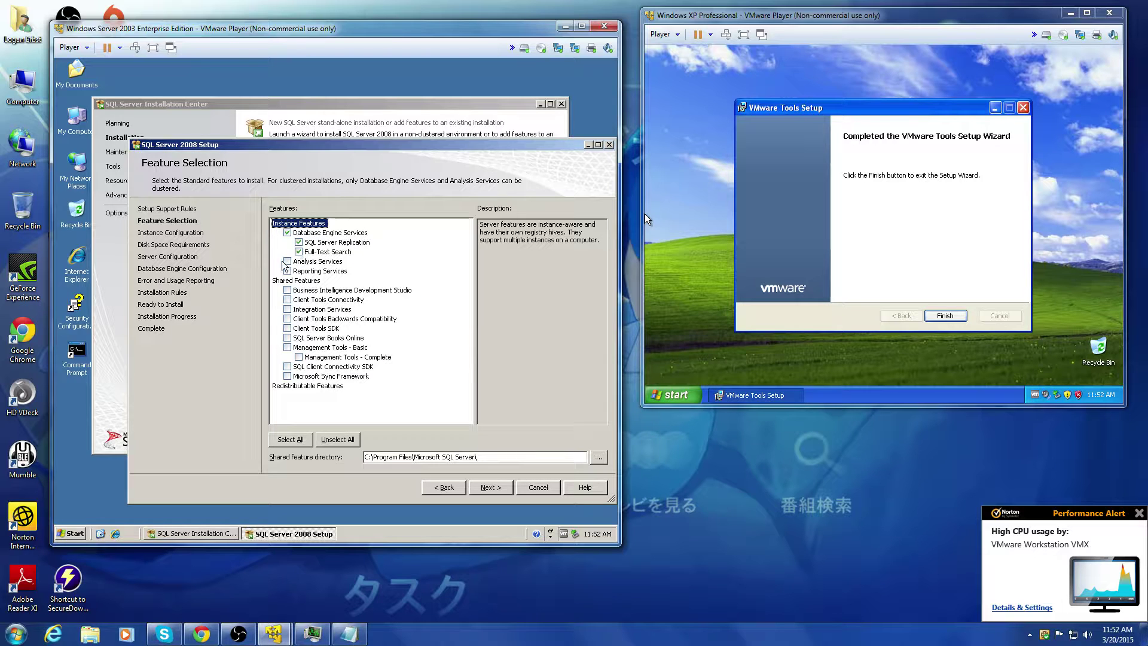
click(287, 262)
click(288, 271)
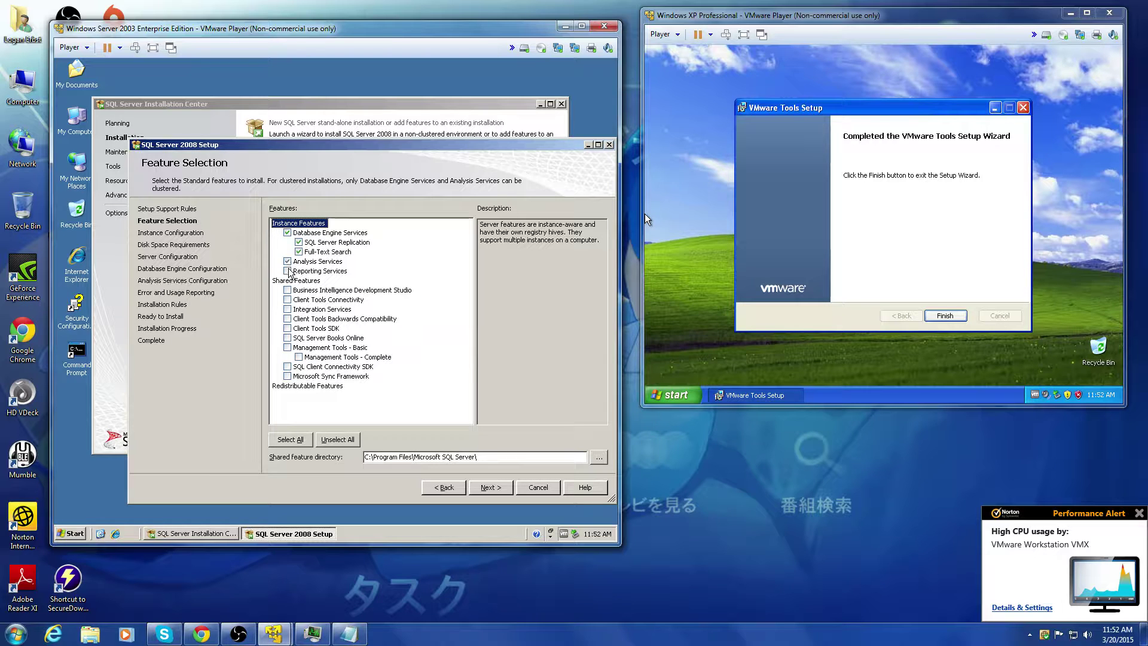
click(288, 299)
click(287, 309)
click(288, 319)
click(288, 329)
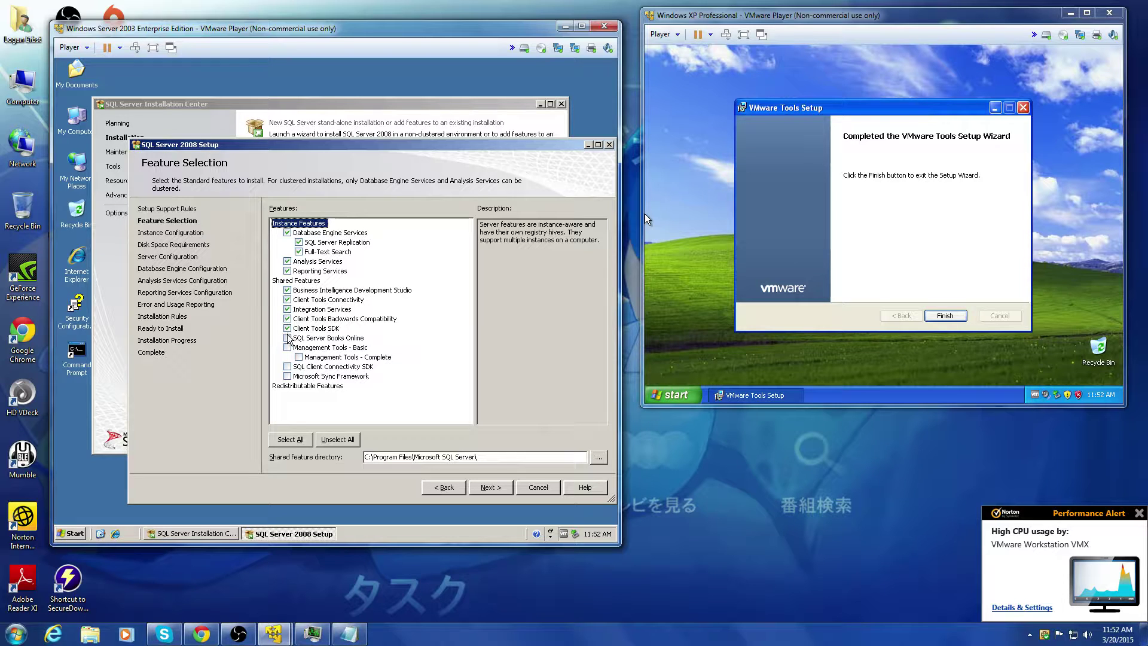
click(287, 338)
click(299, 357)
click(288, 367)
click(287, 376)
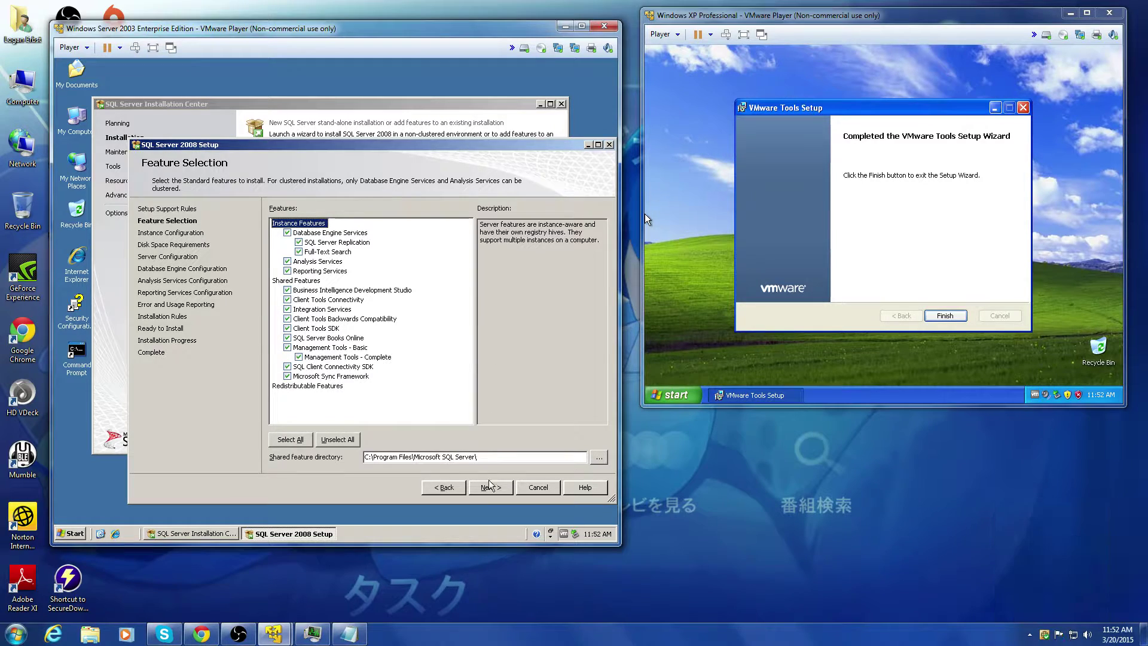
click(276, 443)
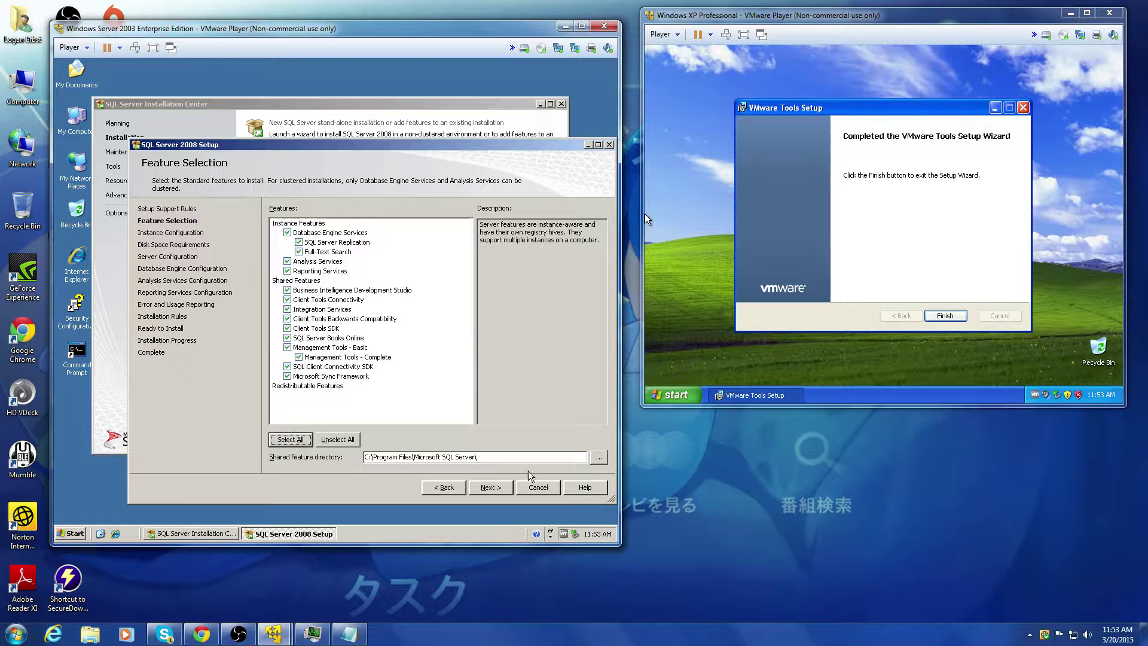
Step: Continue past feature selection and glance at the Skype chat
click(490, 487)
click(171, 638)
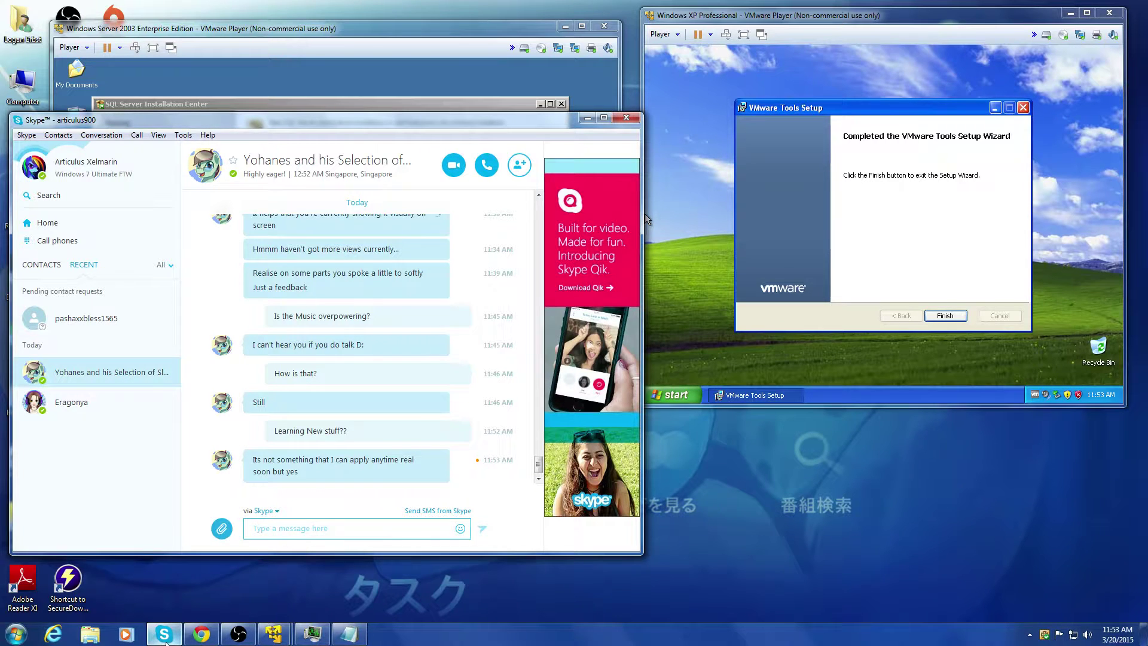
click(164, 634)
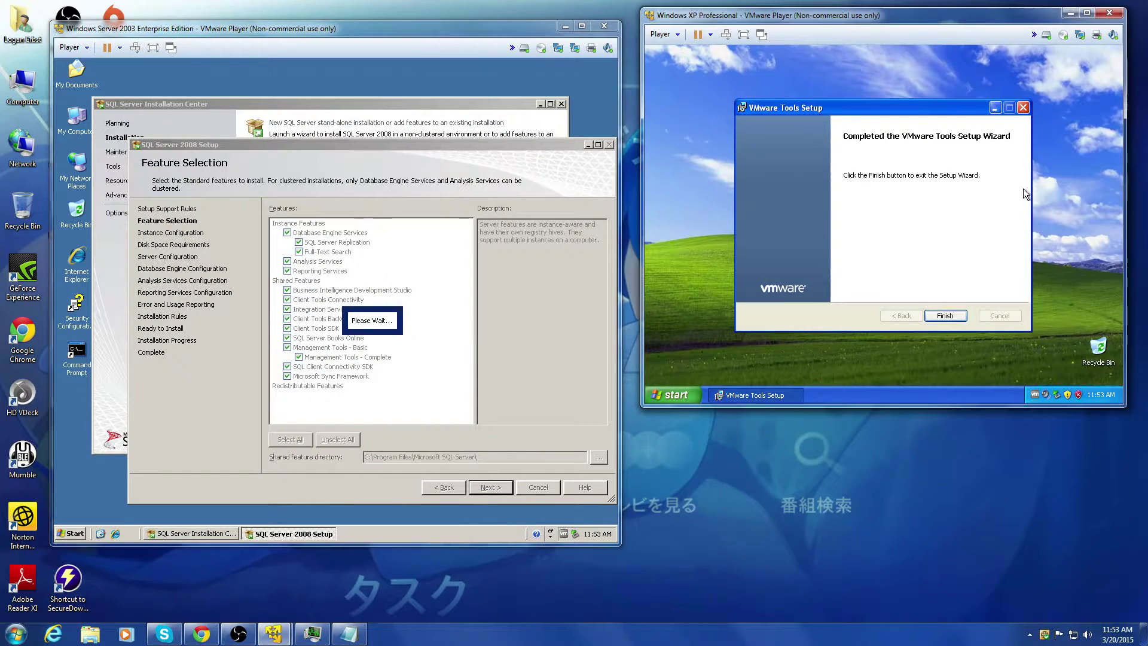
Step: Finish VMware Tools and restart the XP VM, then accept the default instance and disk space
click(957, 314)
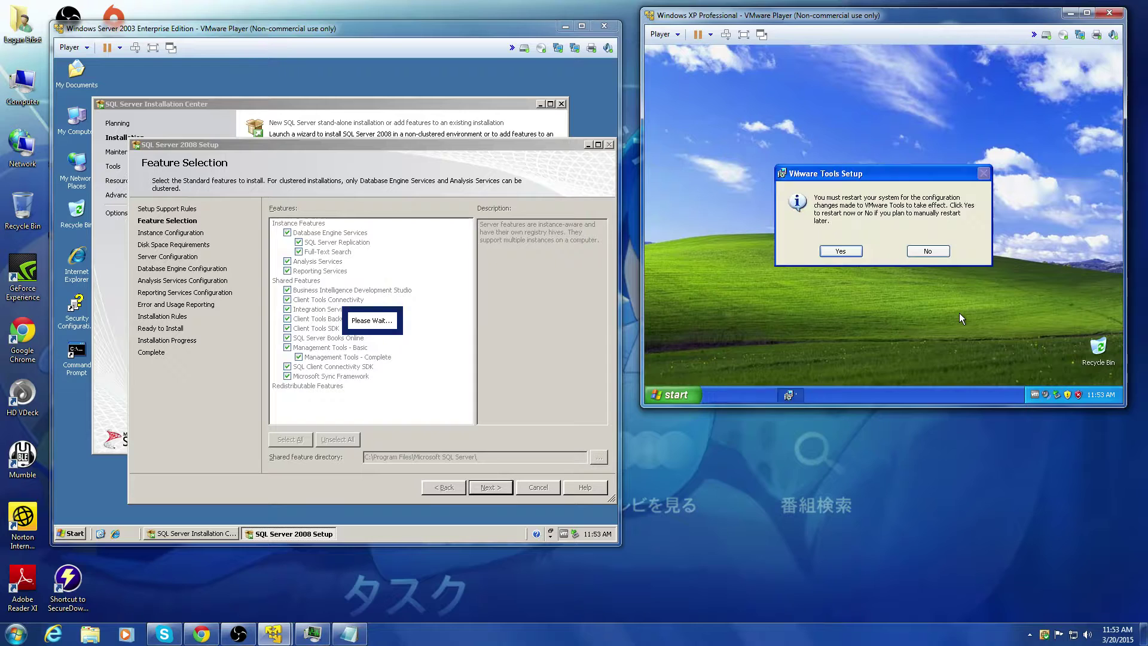
click(835, 252)
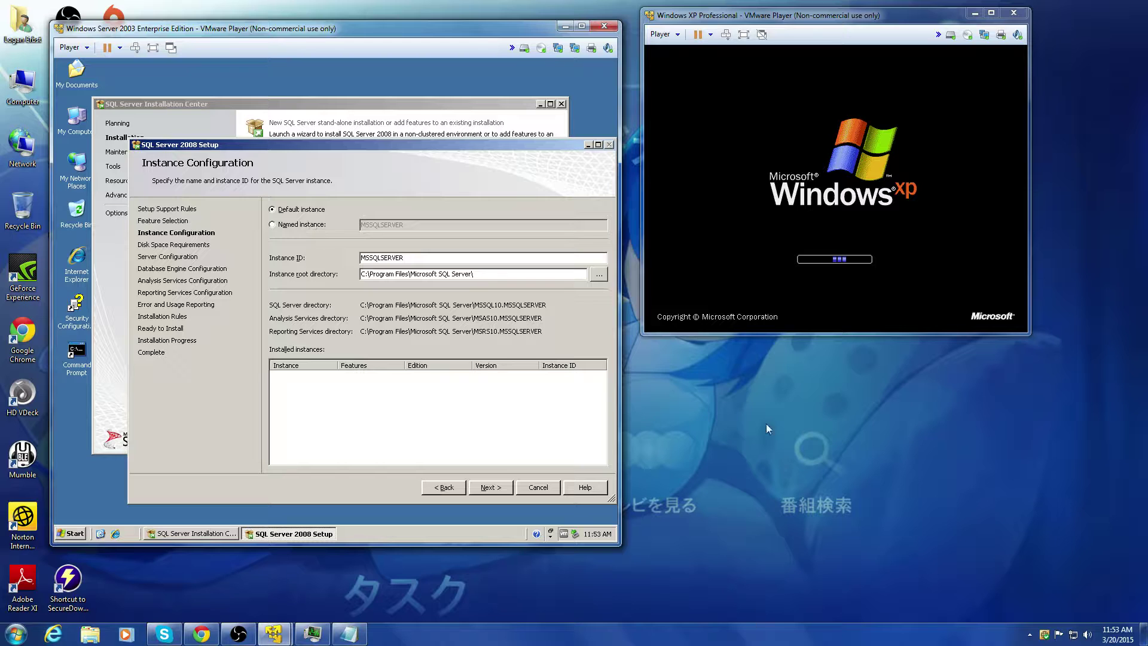
click(505, 487)
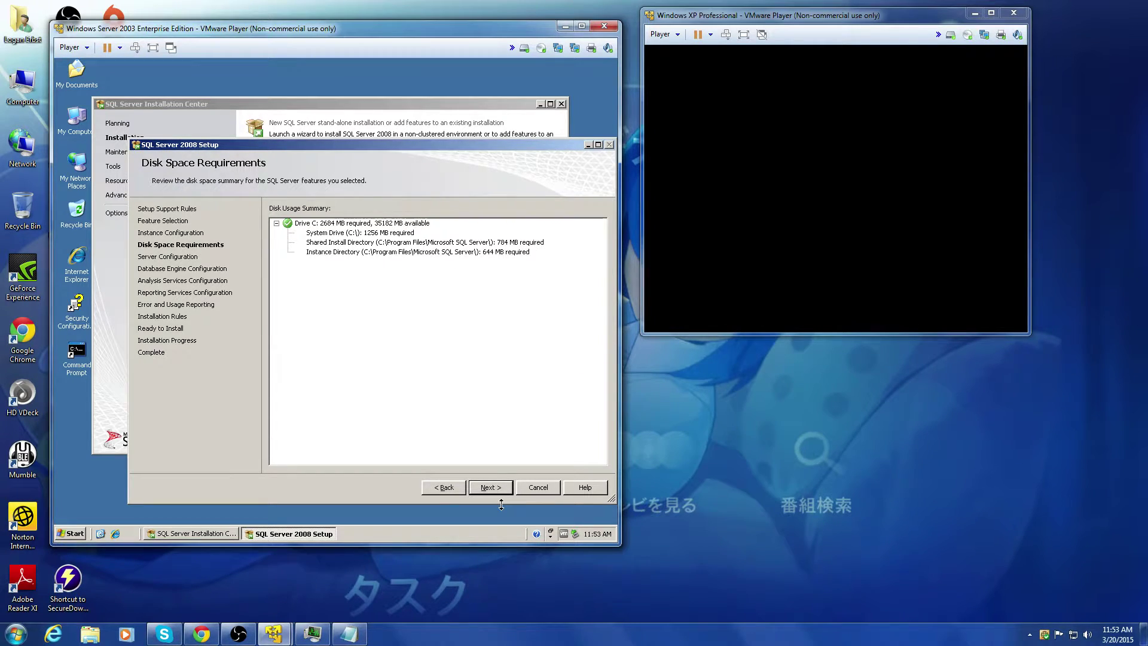
click(490, 487)
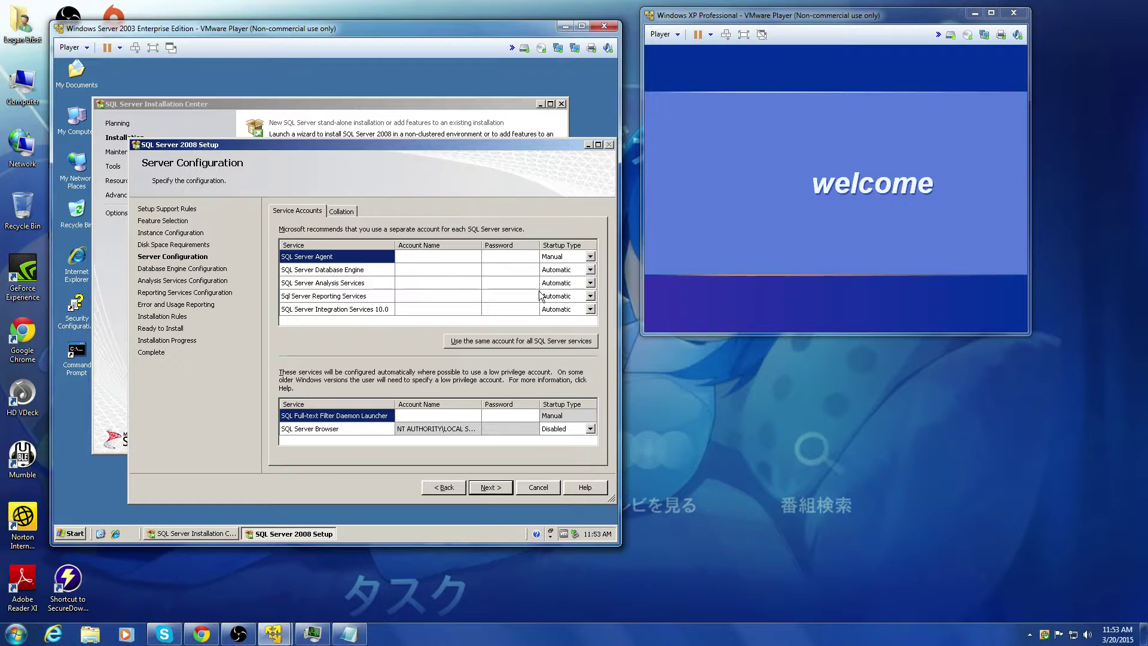
Step: Review the shared-account prompt and Collation tab, then step back and forward to Server Configuration
click(521, 346)
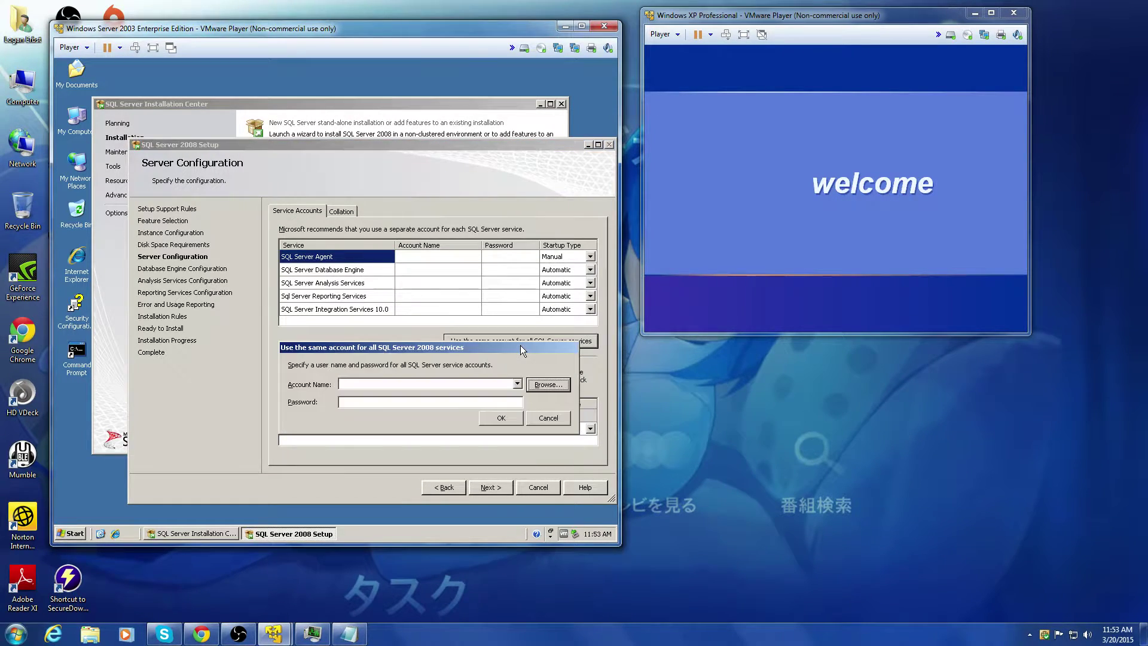
click(547, 419)
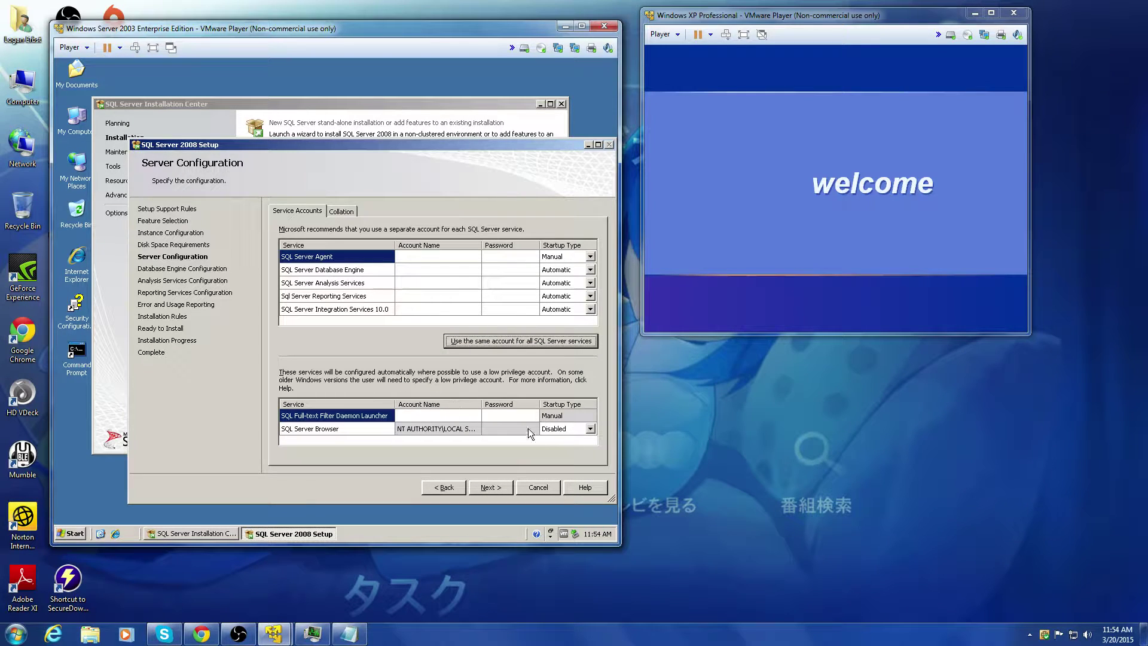
click(340, 213)
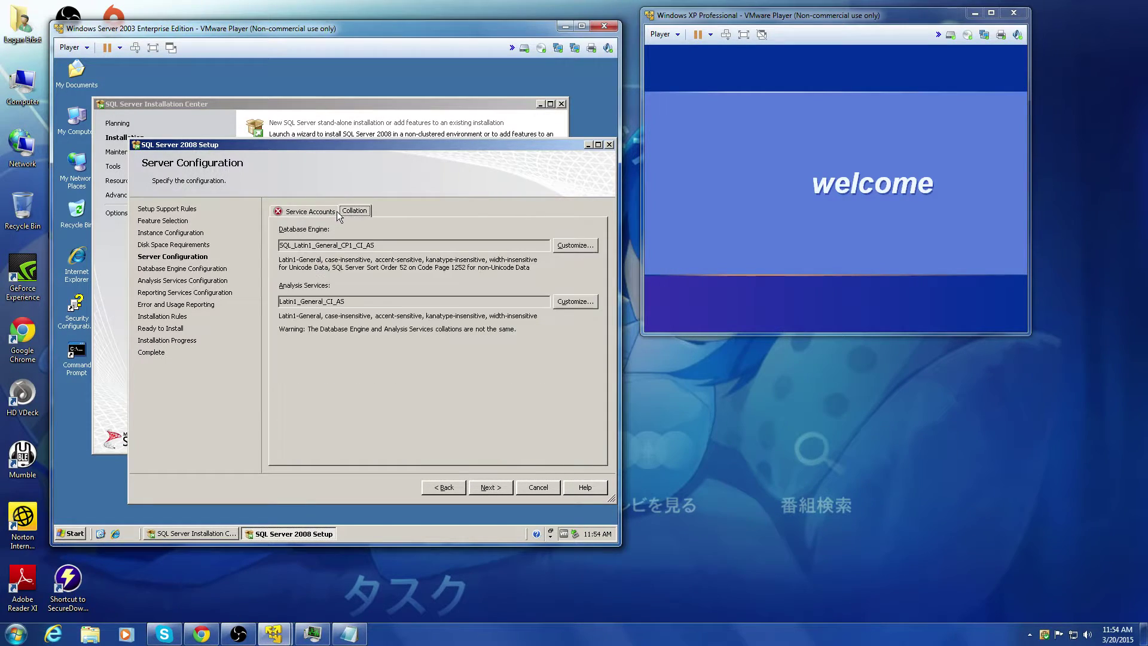
click(309, 212)
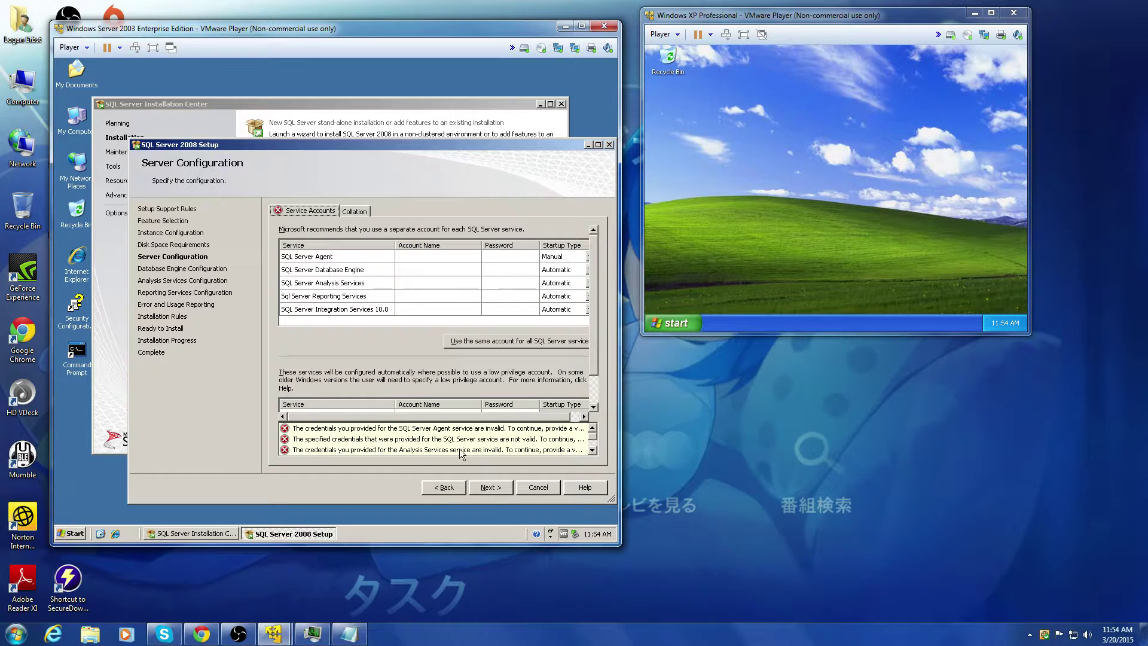
click(443, 490)
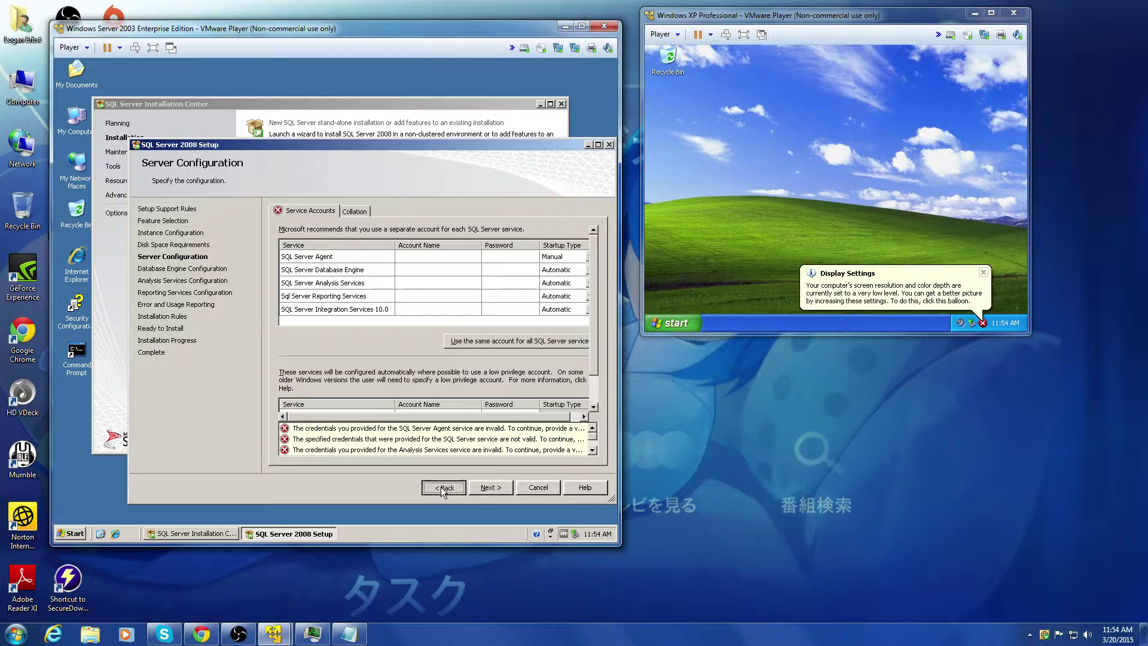
click(487, 487)
Step: Maximize the VM, enlarge the setup window, and cancel the shared-account prompt
click(581, 26)
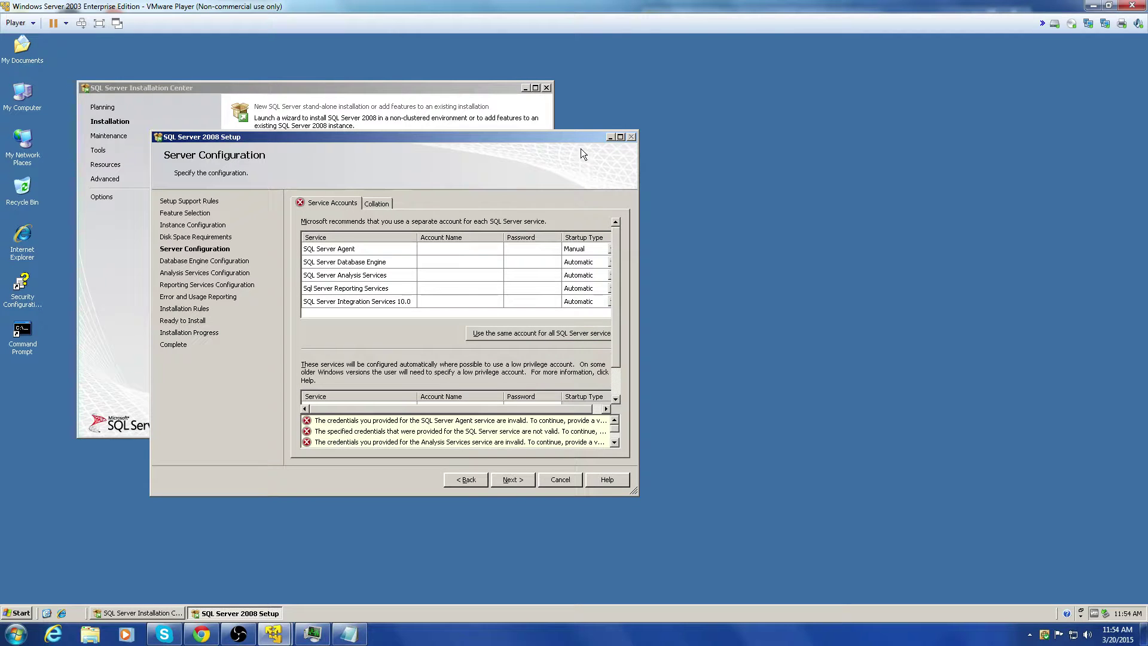
drag(523, 138, 523, 32)
drag(634, 384, 1046, 557)
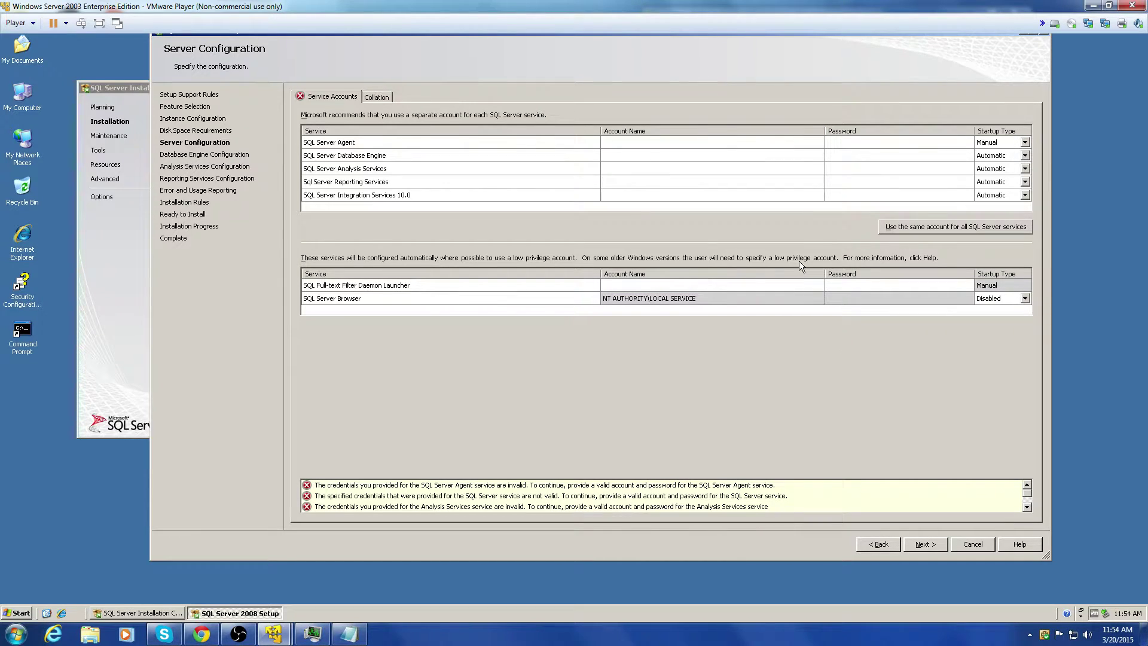
click(916, 228)
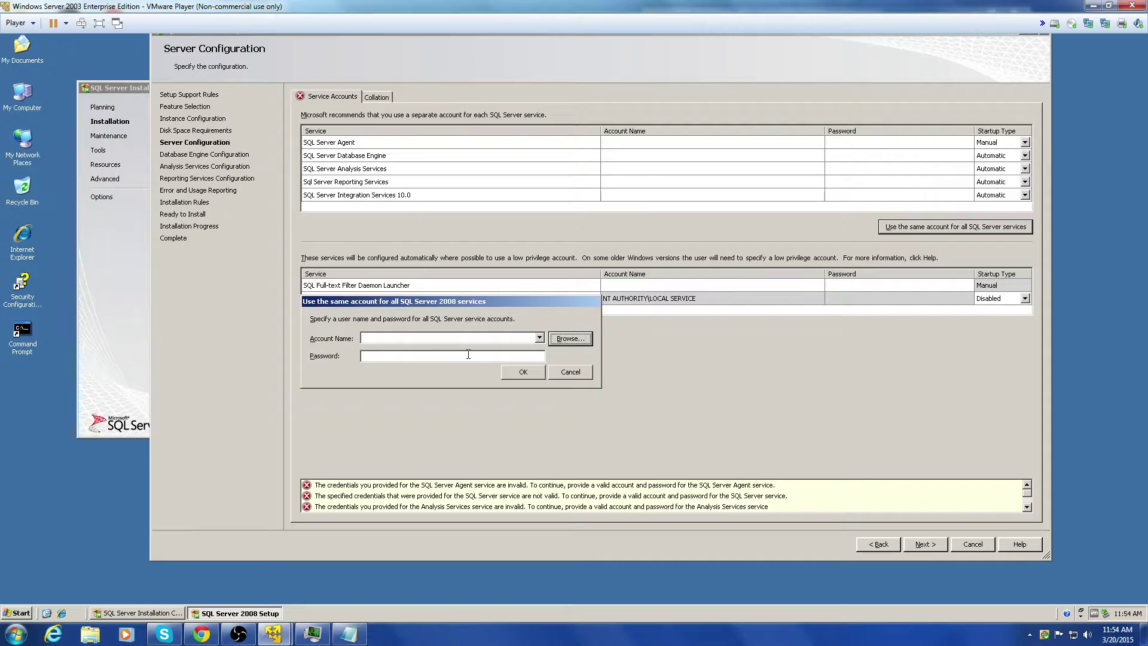
click(571, 372)
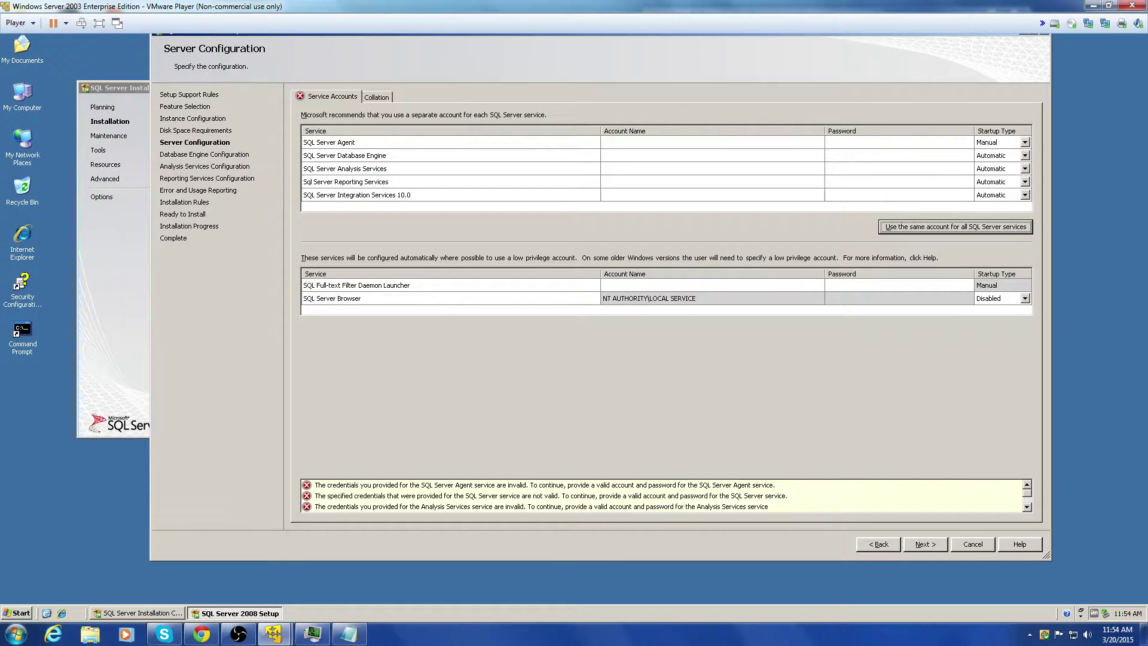
Step: Launch Active Directory Users and Computers and show the vmnet.vm Users container
click(22, 614)
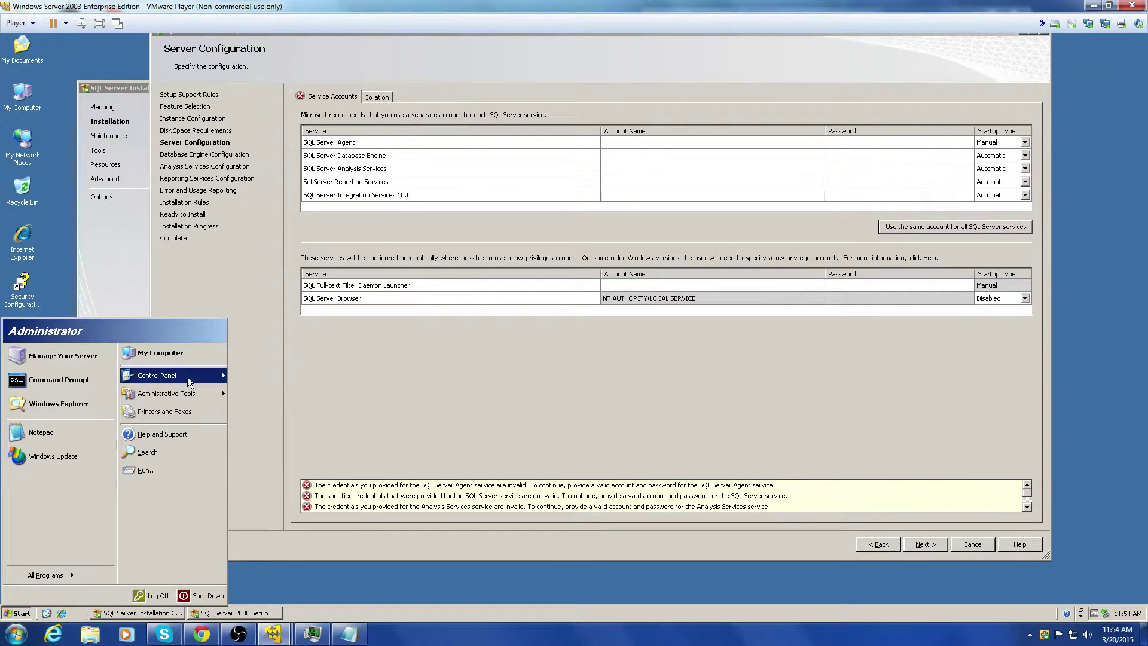
mouse_move(188, 379)
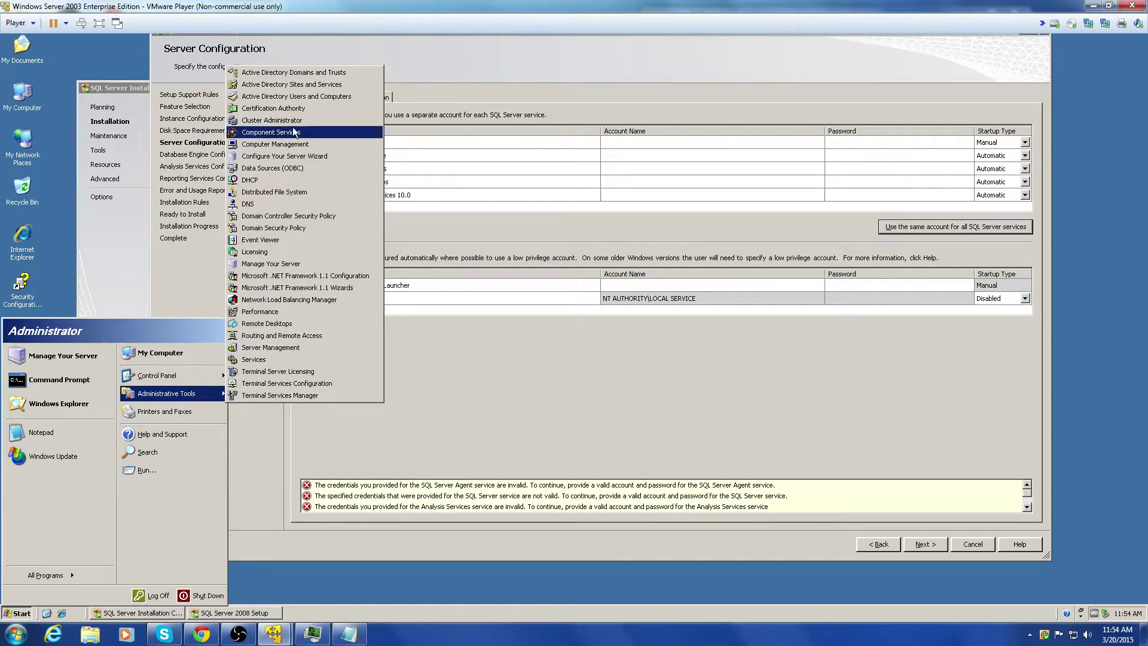
click(299, 96)
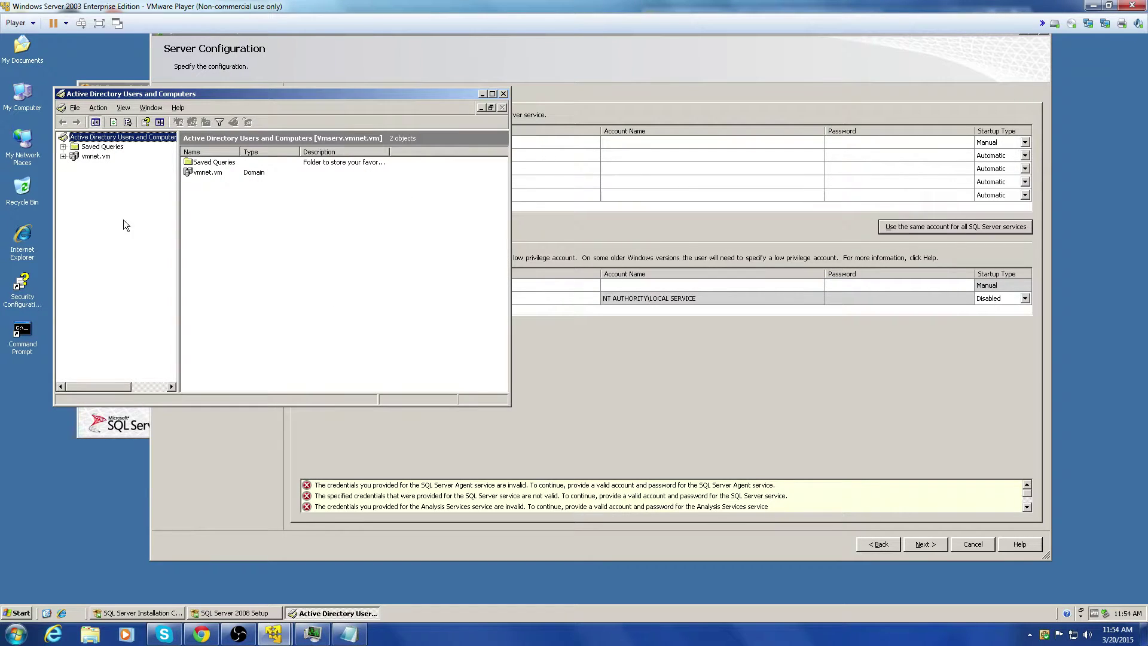
click(72, 148)
click(63, 156)
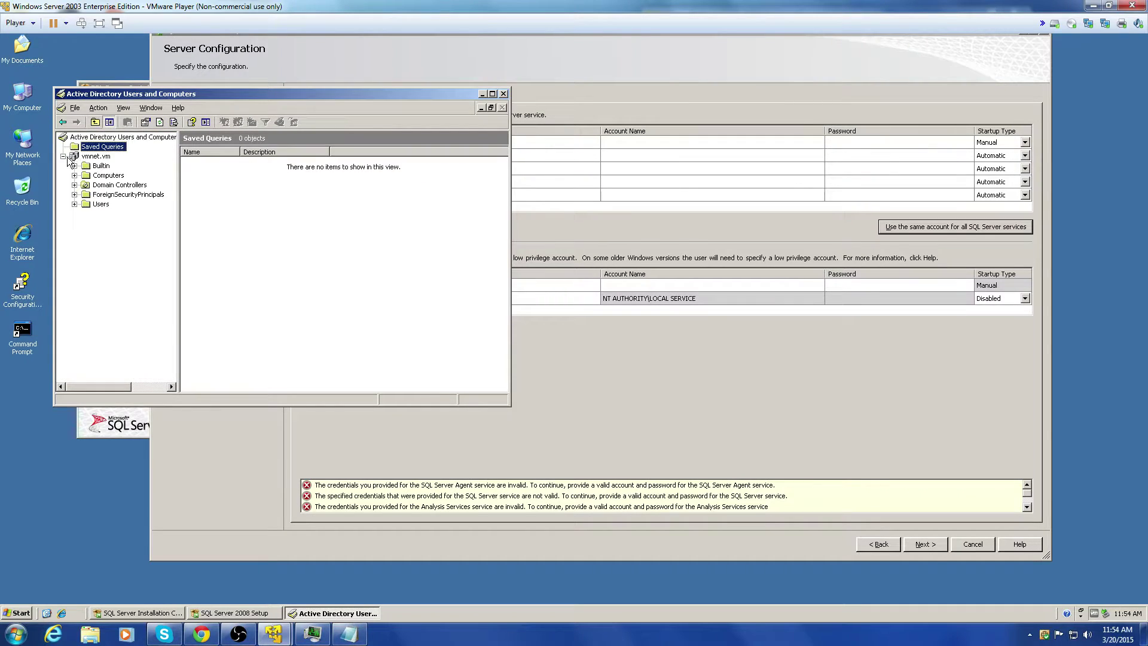
click(98, 204)
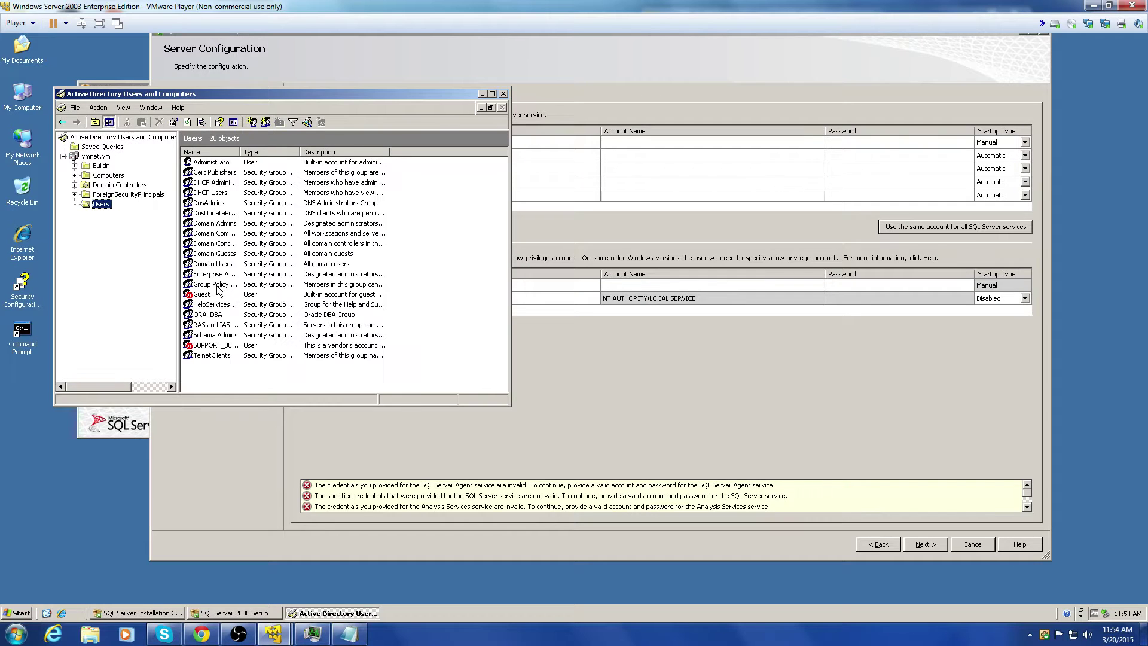
Step: Create new user SQL with a password set never to expire and no change at first logon
click(251, 122)
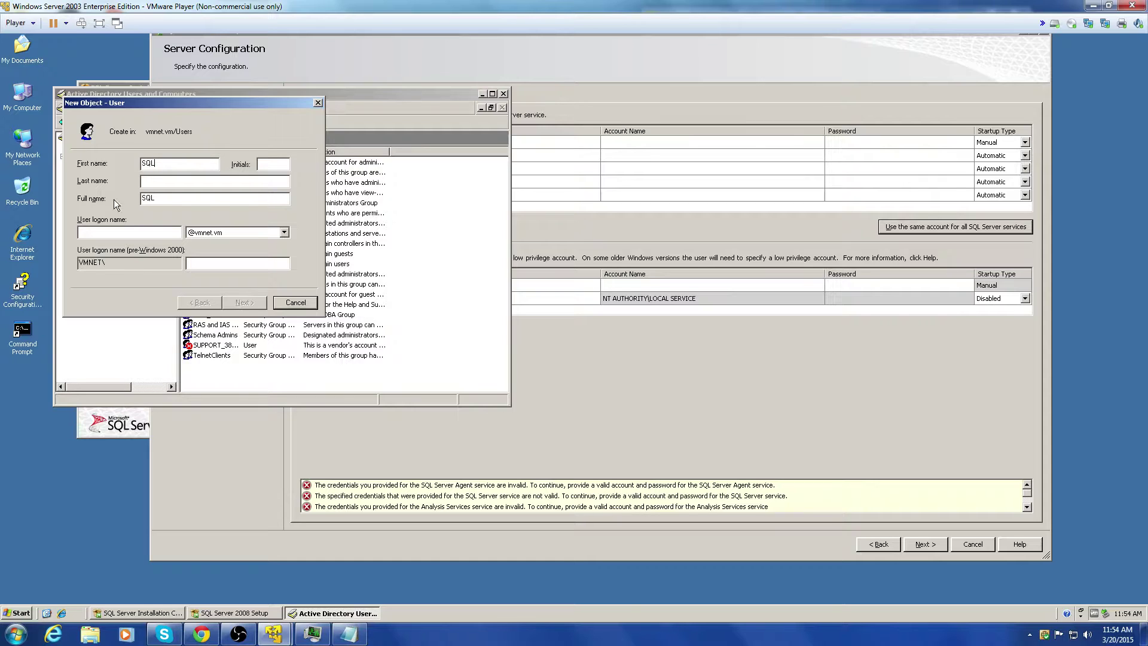
text(SQL)
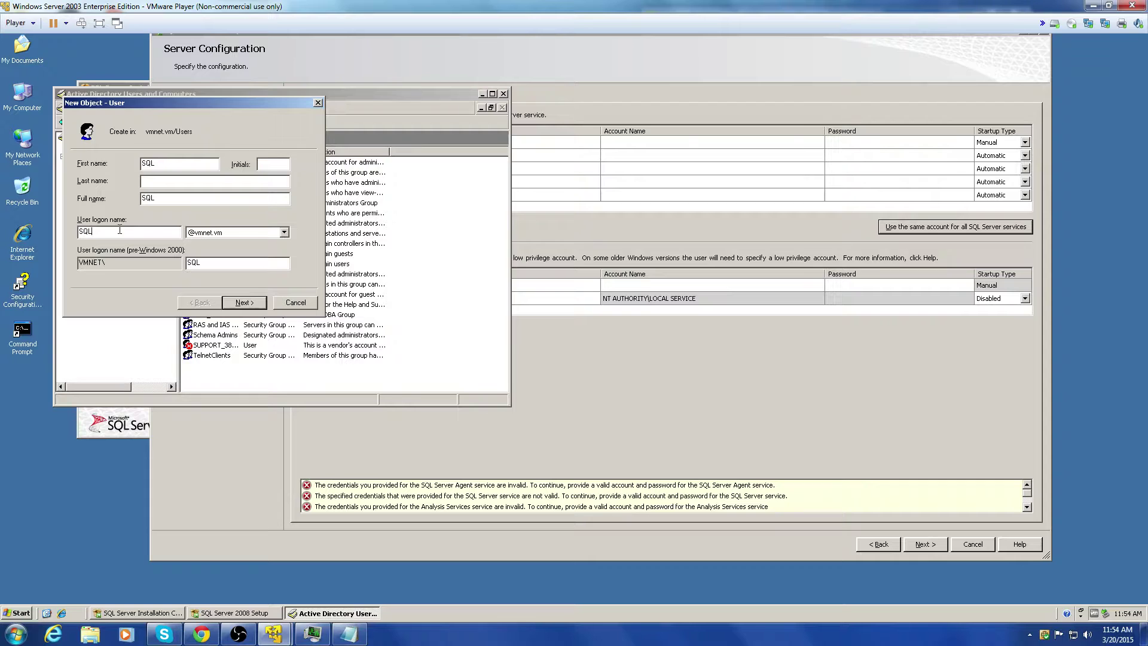
click(260, 302)
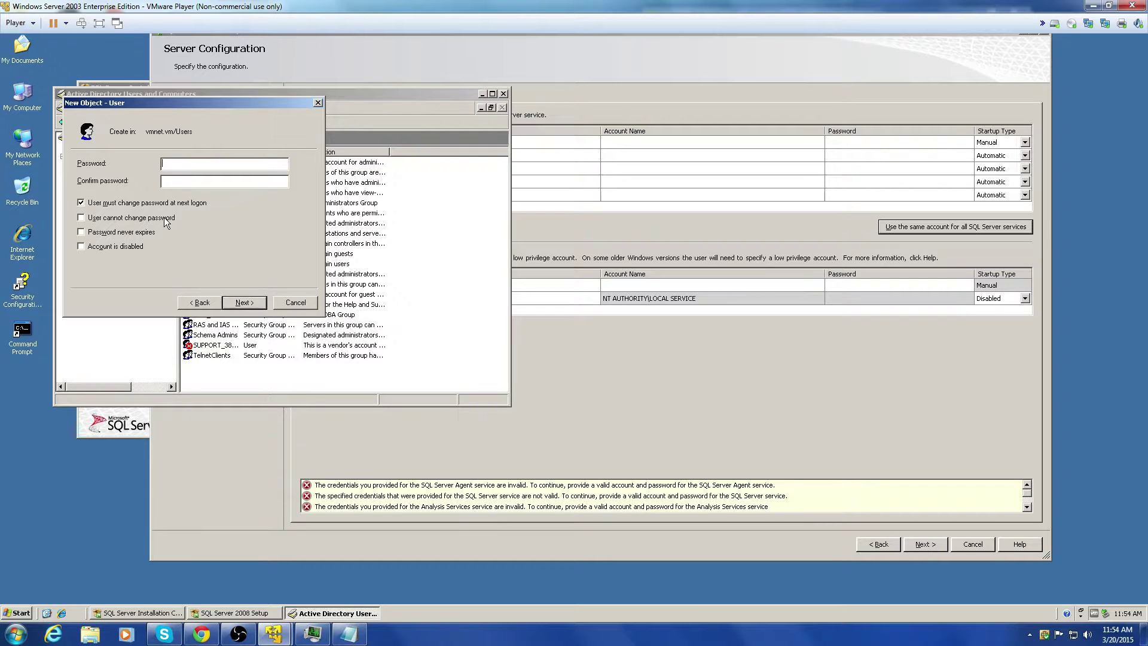
text(P@)
click(102, 204)
click(95, 234)
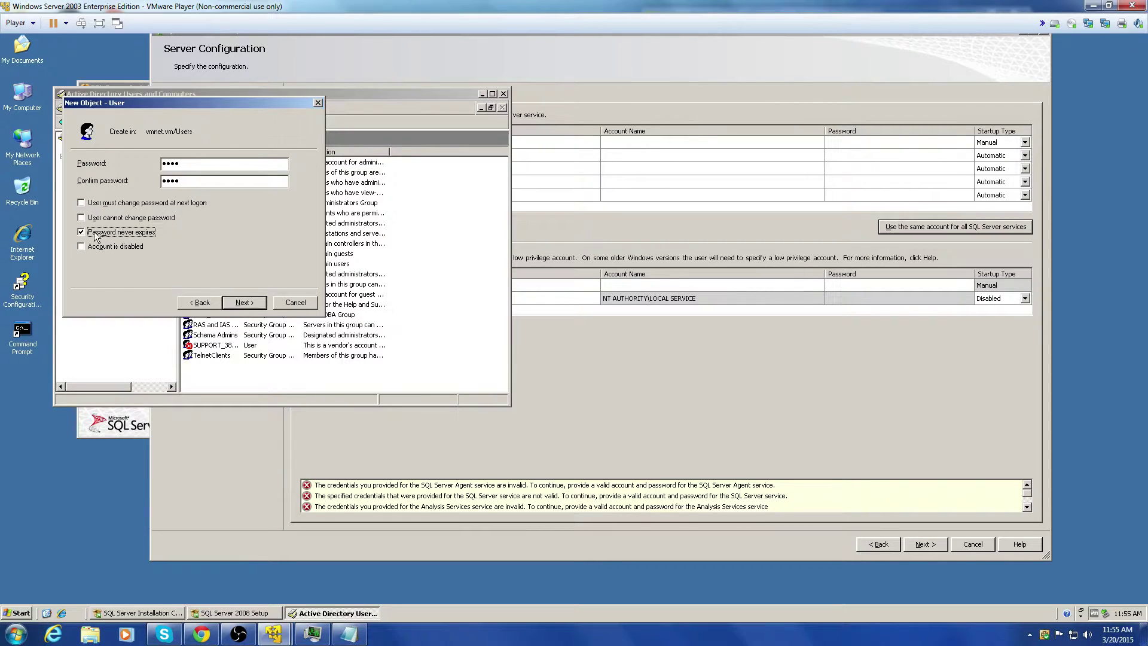
click(248, 307)
click(243, 306)
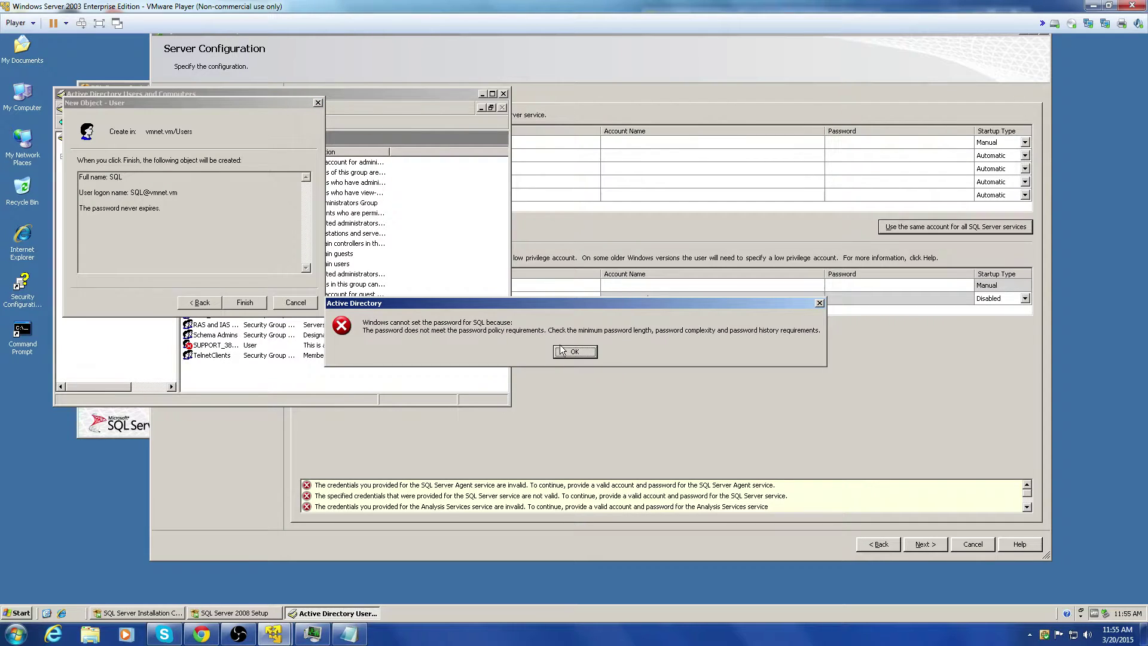
Step: After the password policy error, enter and confirm a stronger password and finish creating SQL
click(574, 352)
click(203, 303)
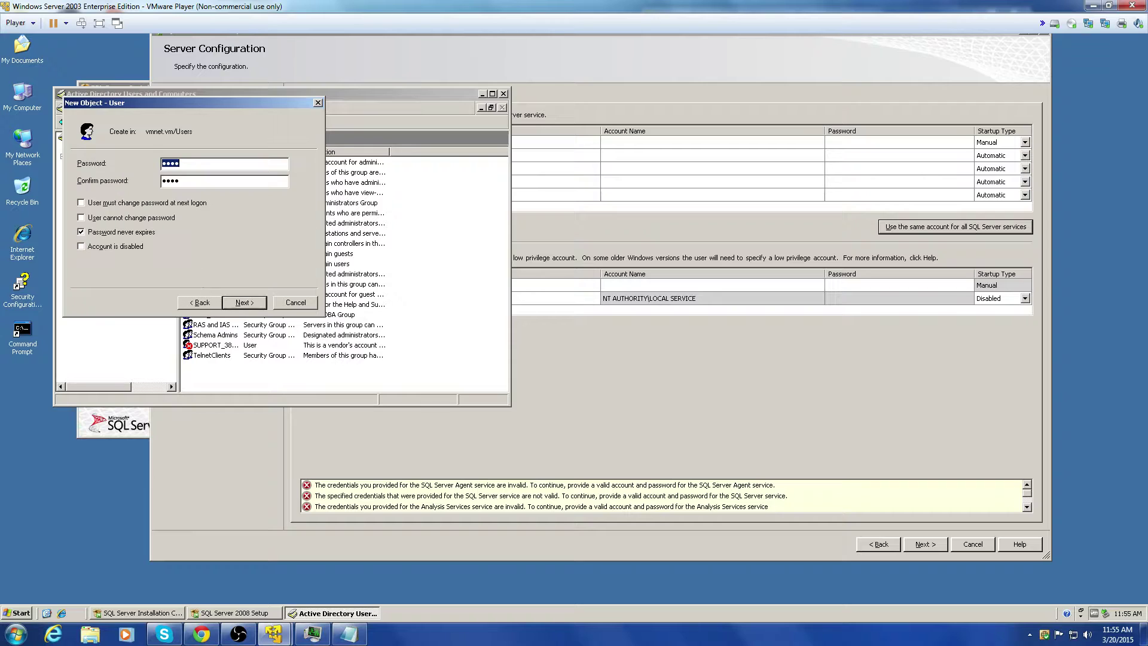
text(*********)
key(Tab)
text(***)
click(243, 303)
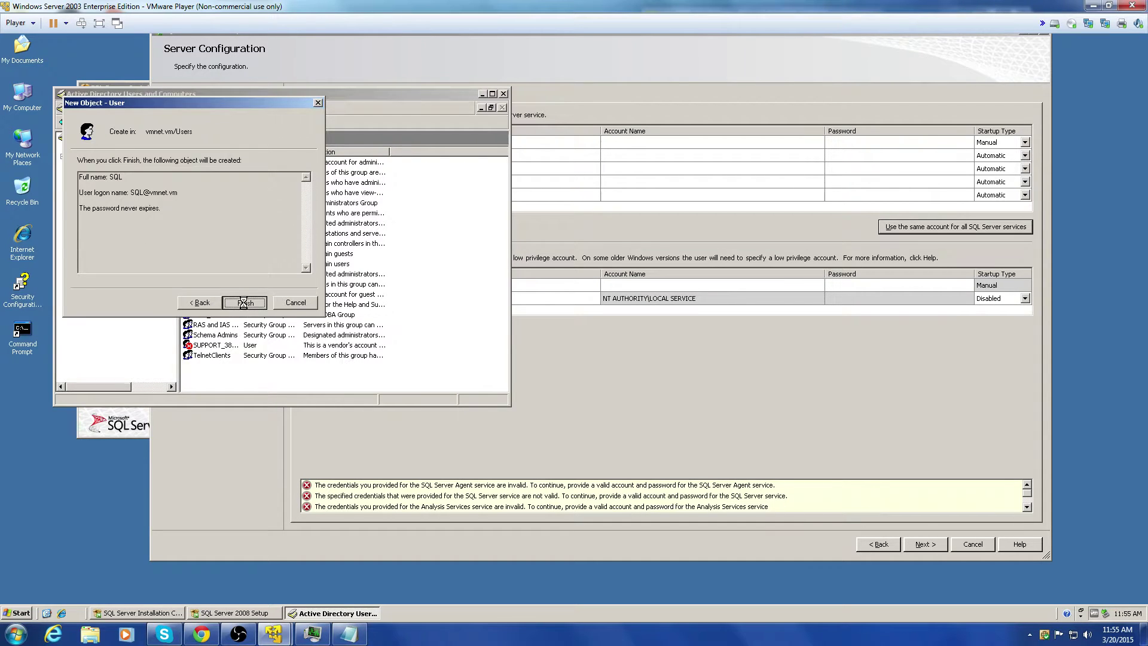
click(242, 303)
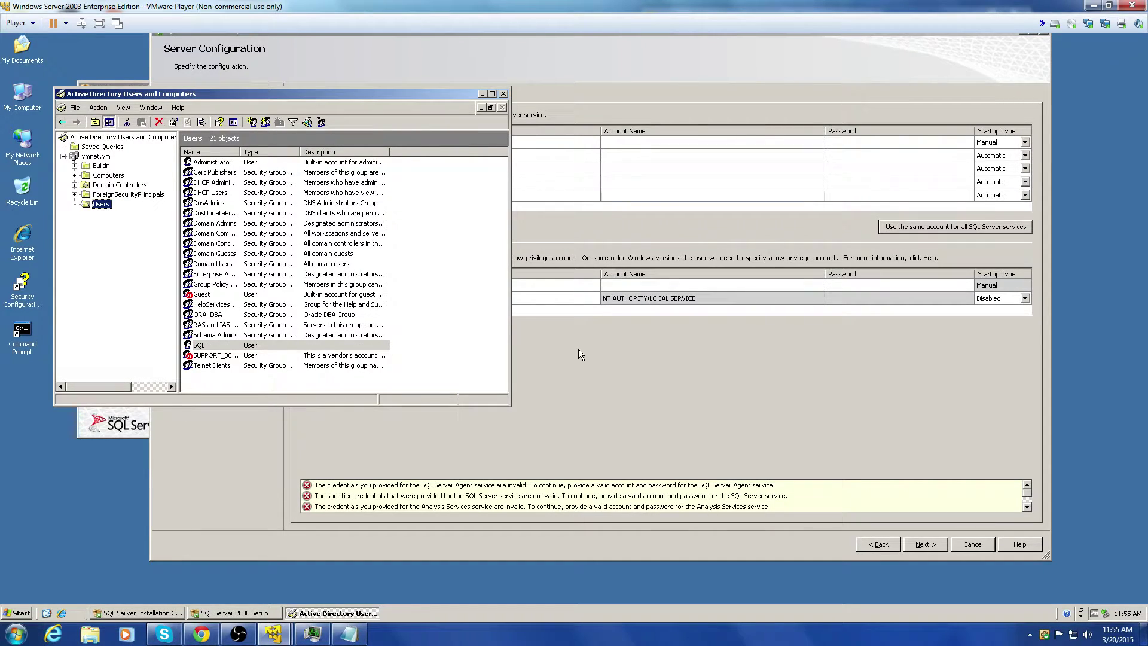
click(578, 349)
Step: Apply NT AUTHORITY\SYSTEM to all services and set SQL Server Browser startup to Automatic
click(975, 228)
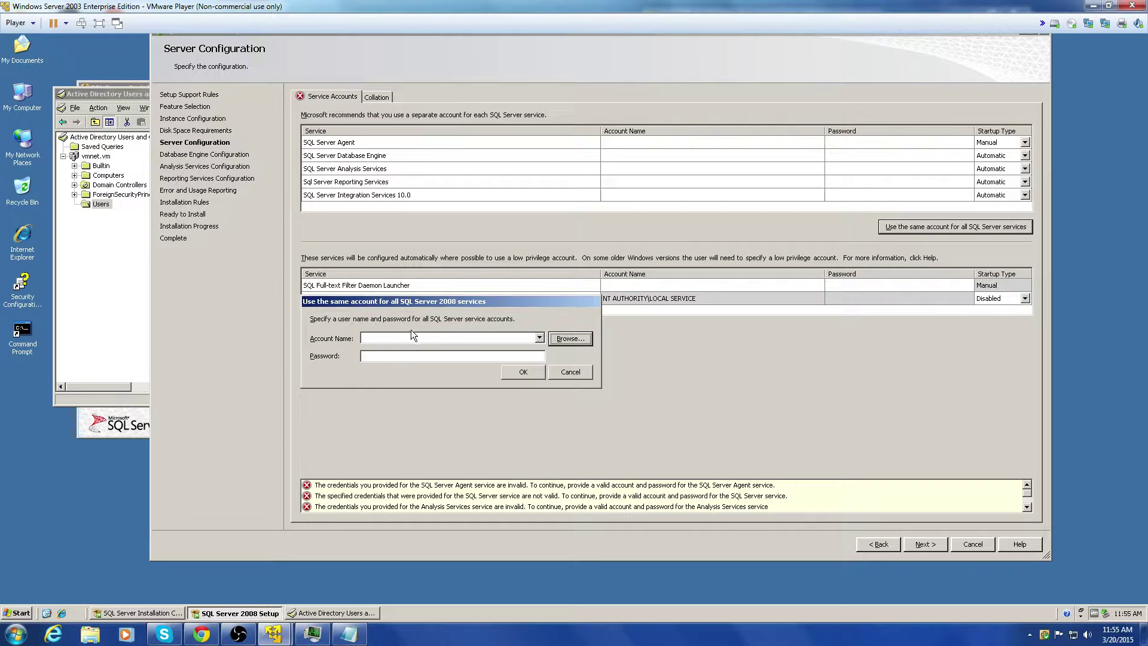
click(540, 338)
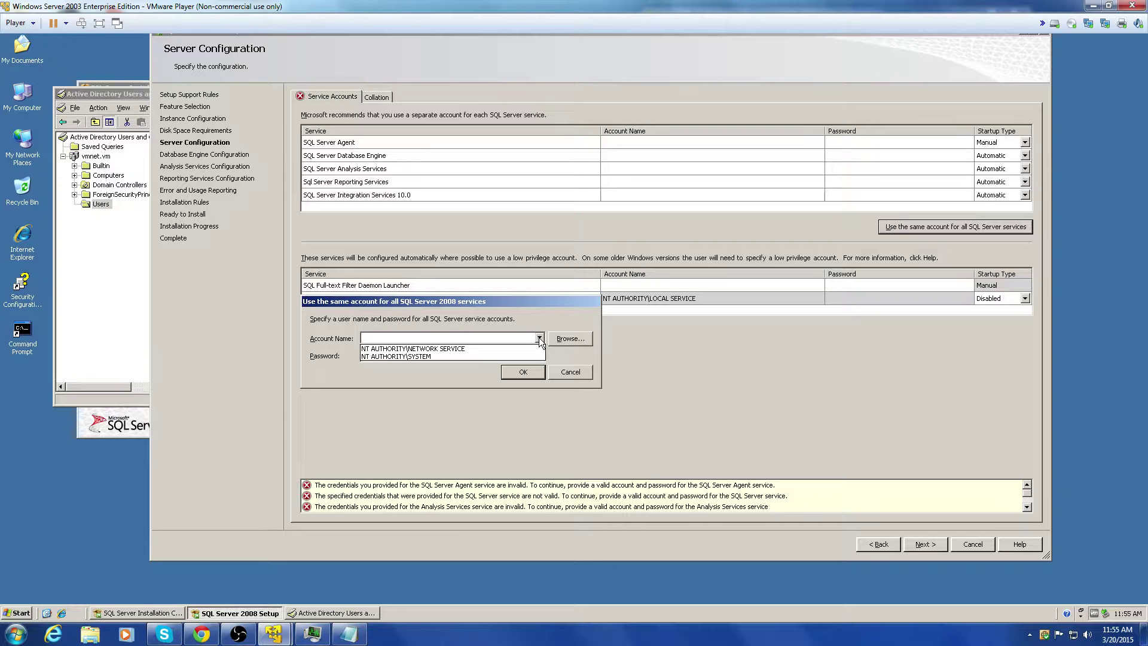
click(512, 356)
click(538, 376)
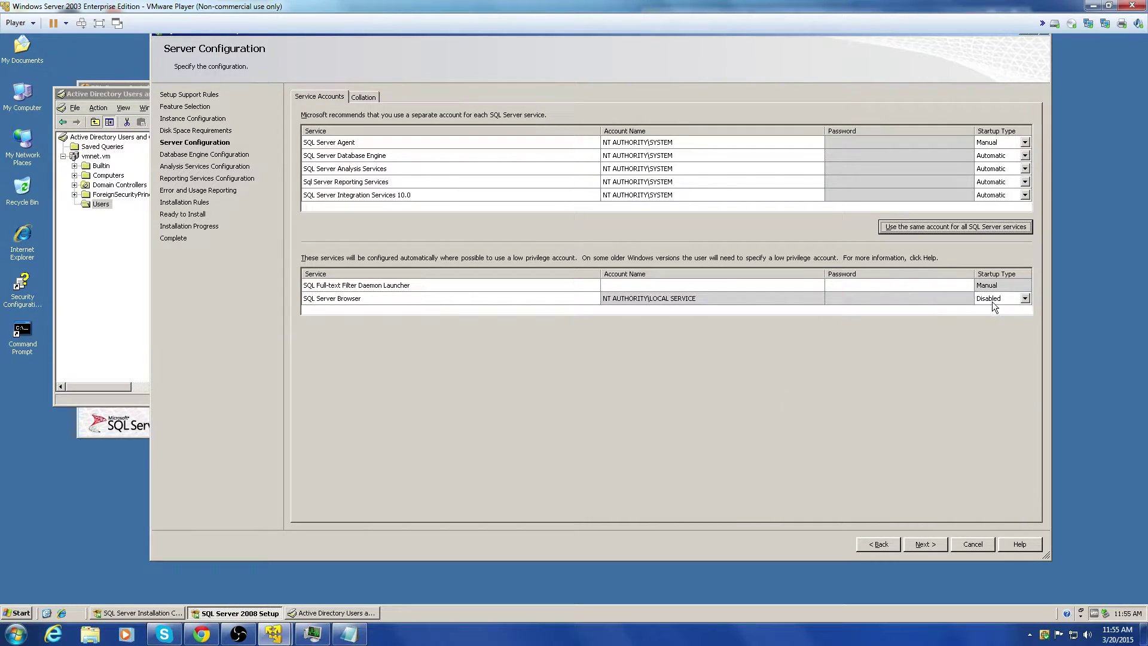
click(1025, 298)
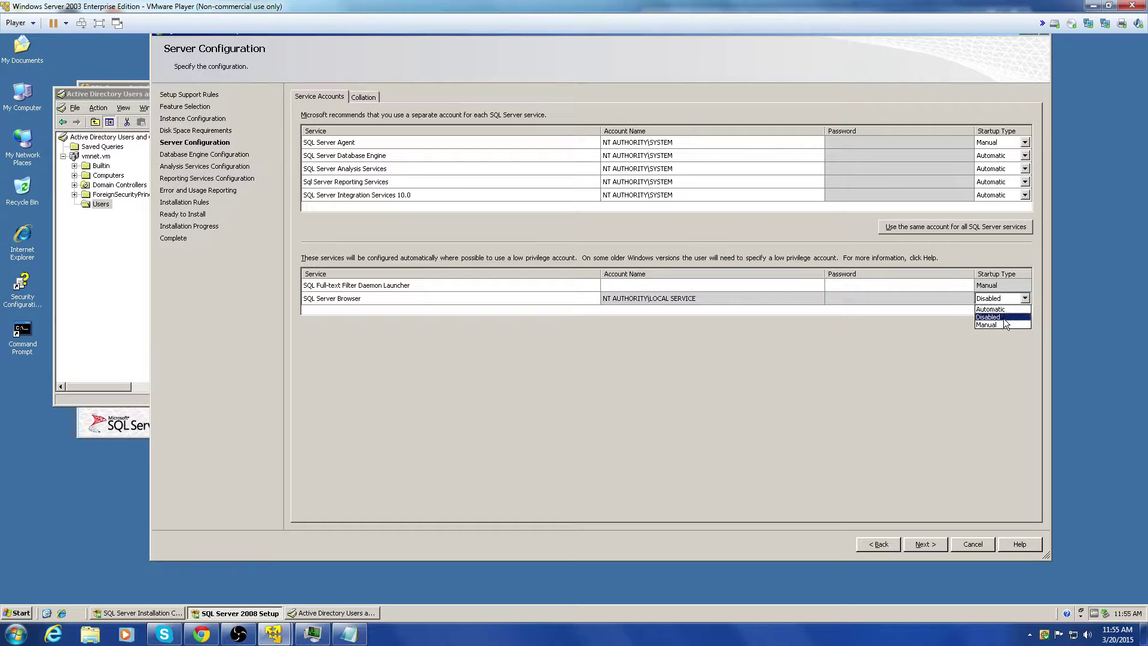
click(998, 309)
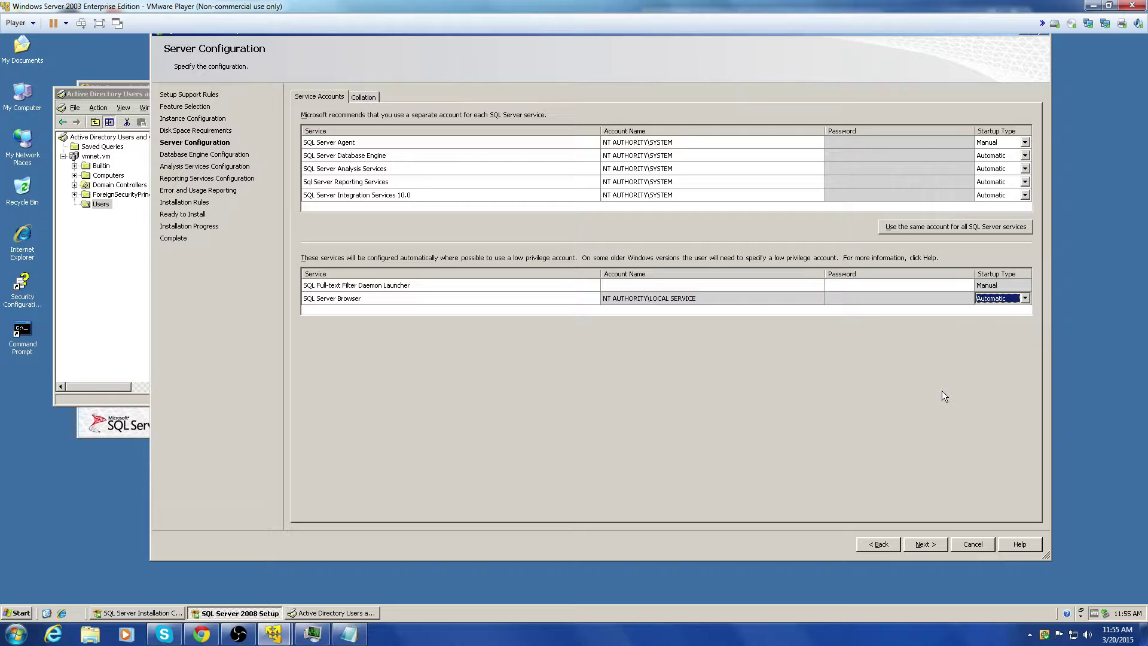
Step: Switch all services to NT AUTHORITY\NETWORK SERVICE, try continuing, and dismiss the validation errors
click(932, 229)
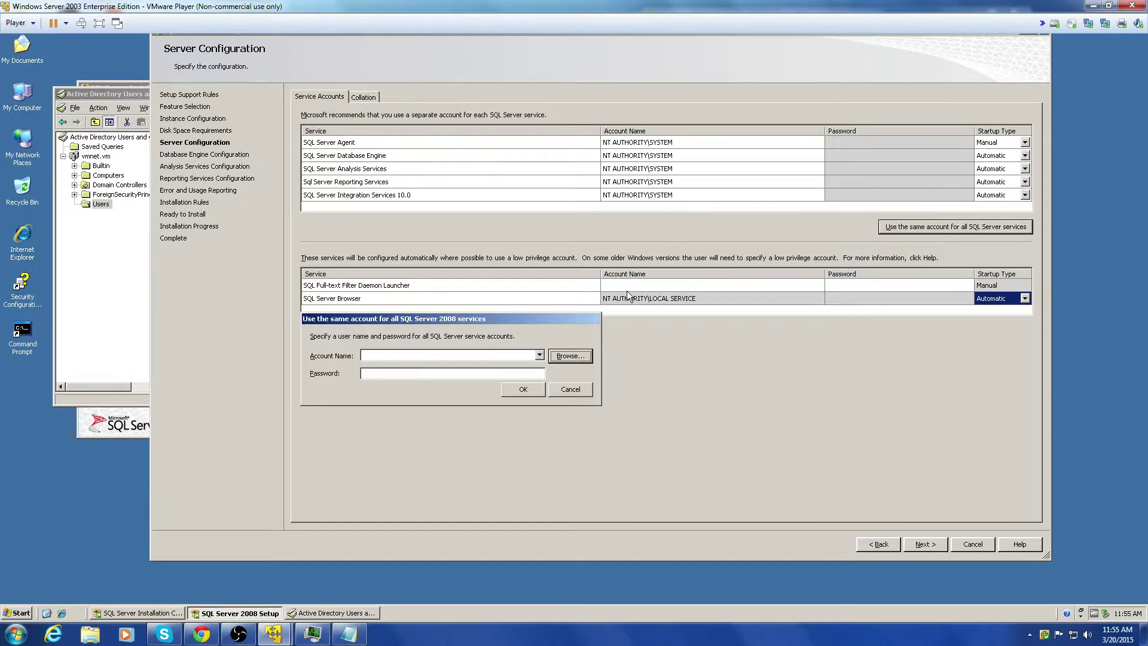
click(539, 355)
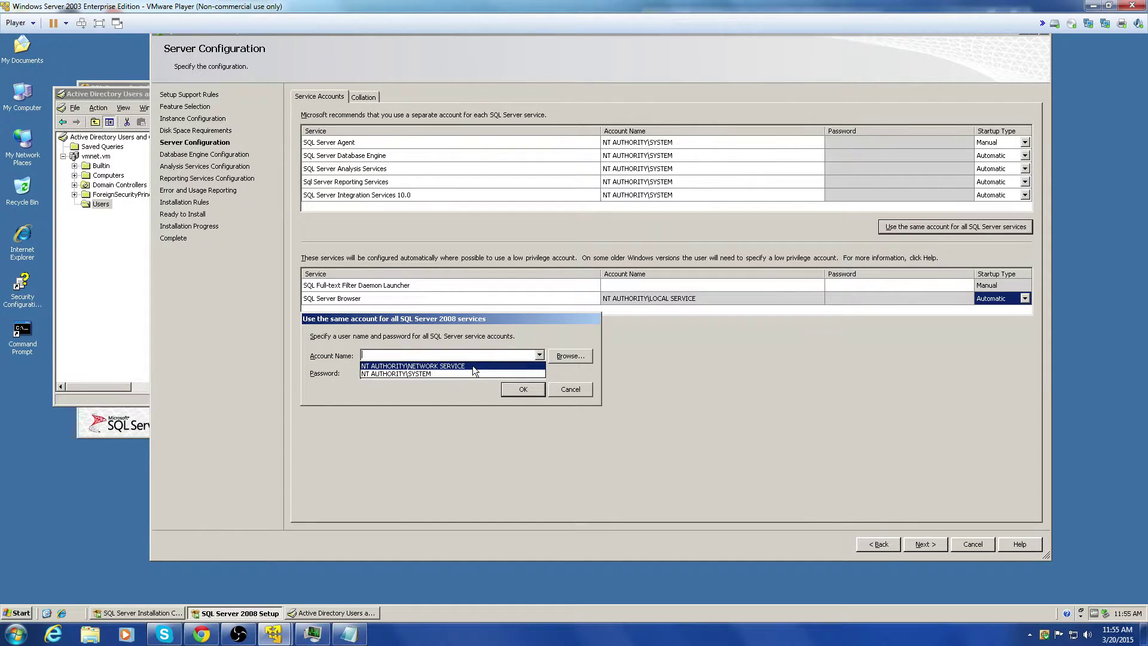
click(472, 365)
click(534, 392)
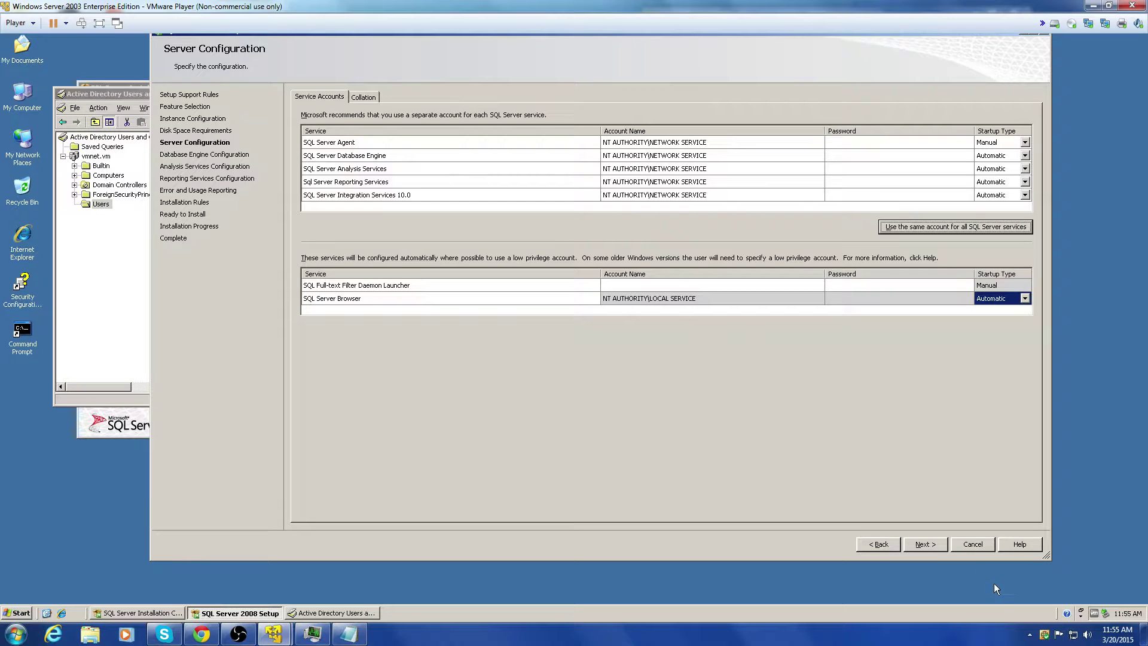
click(931, 546)
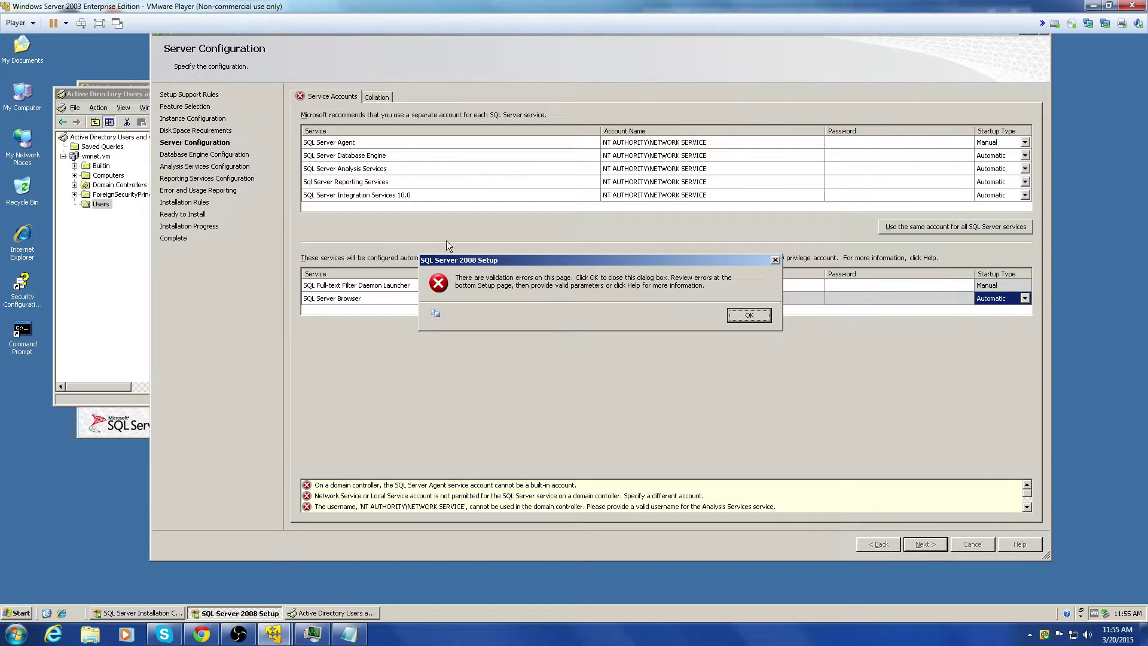
click(749, 315)
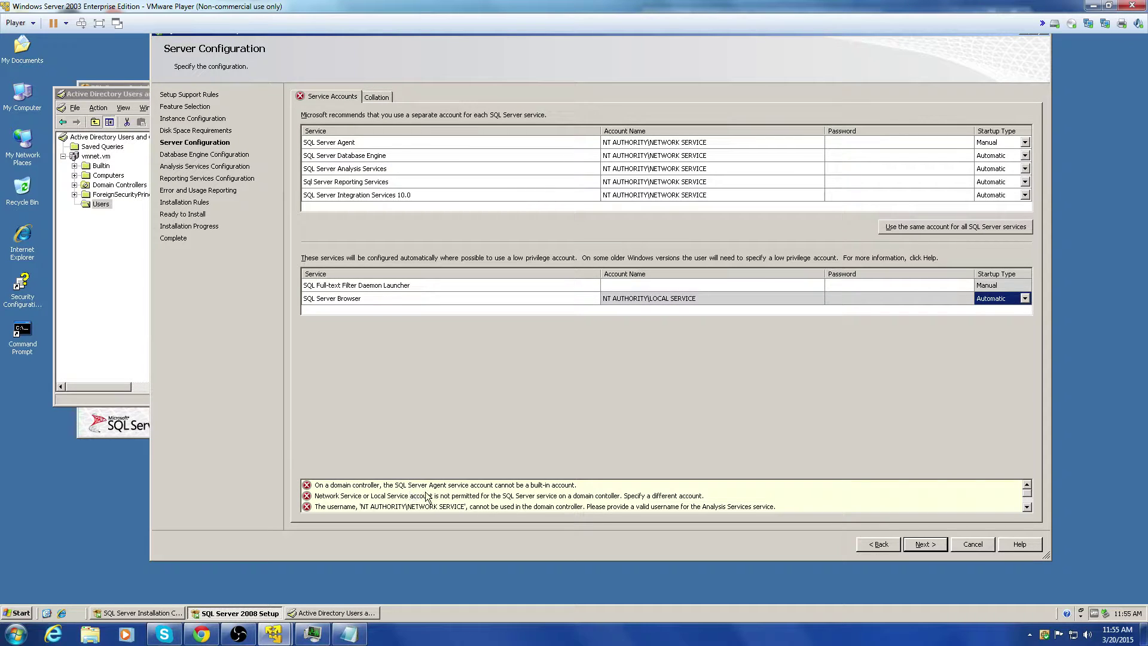
click(690, 143)
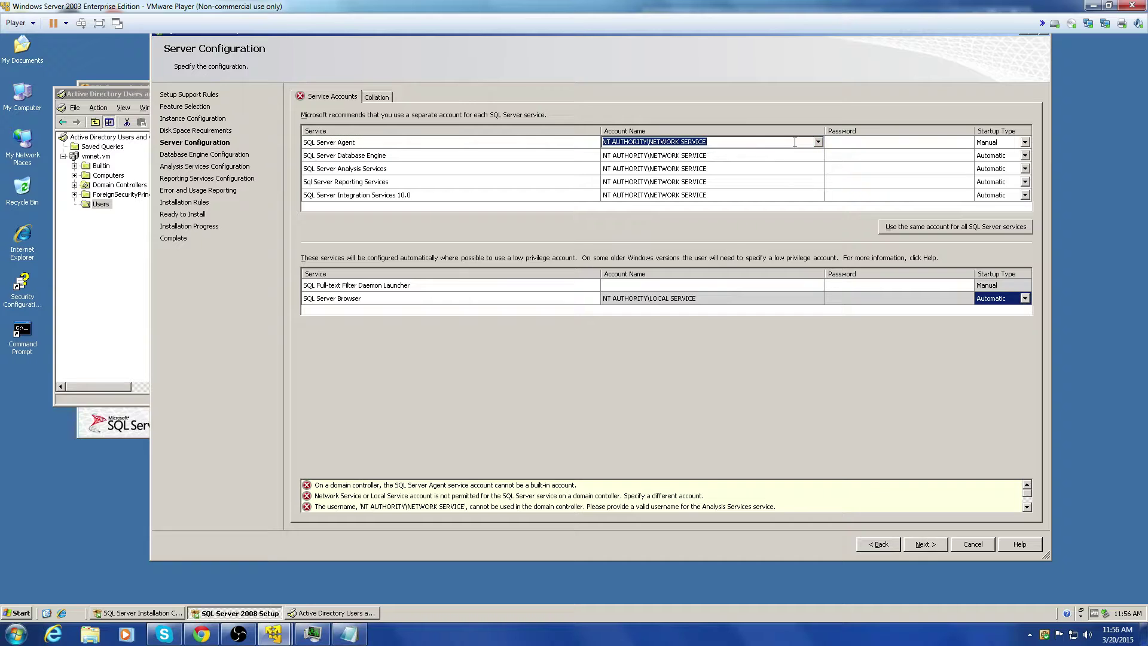
Step: Set the SQL Server Agent account to VMNET\SQL and enter its password
click(817, 143)
click(672, 168)
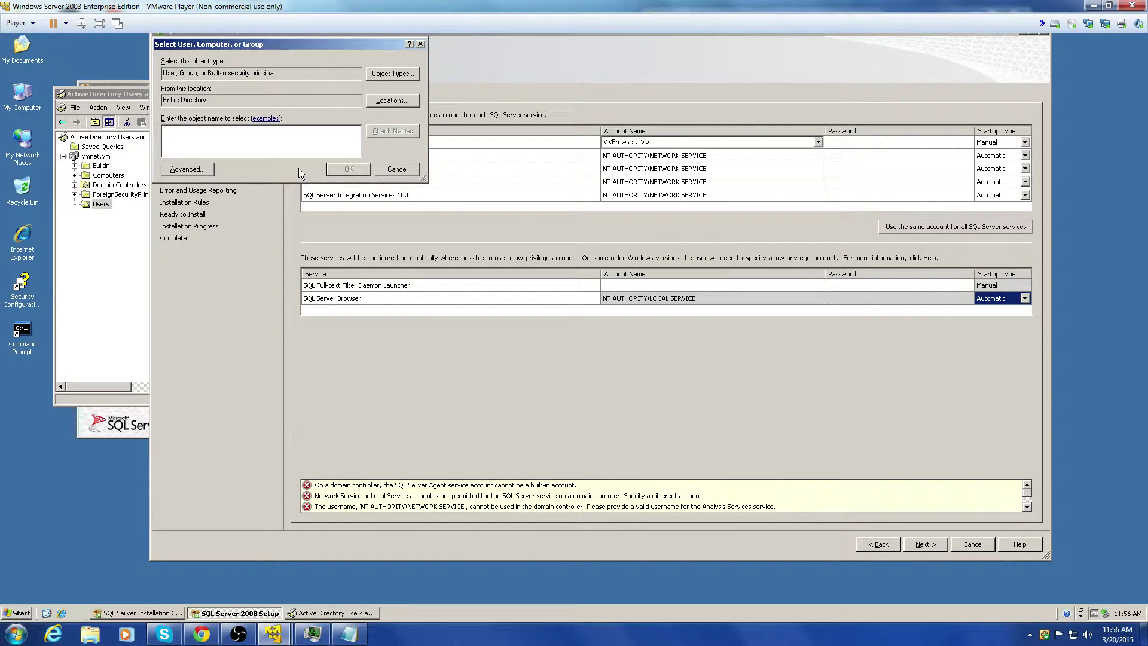
text(SQL)
click(398, 131)
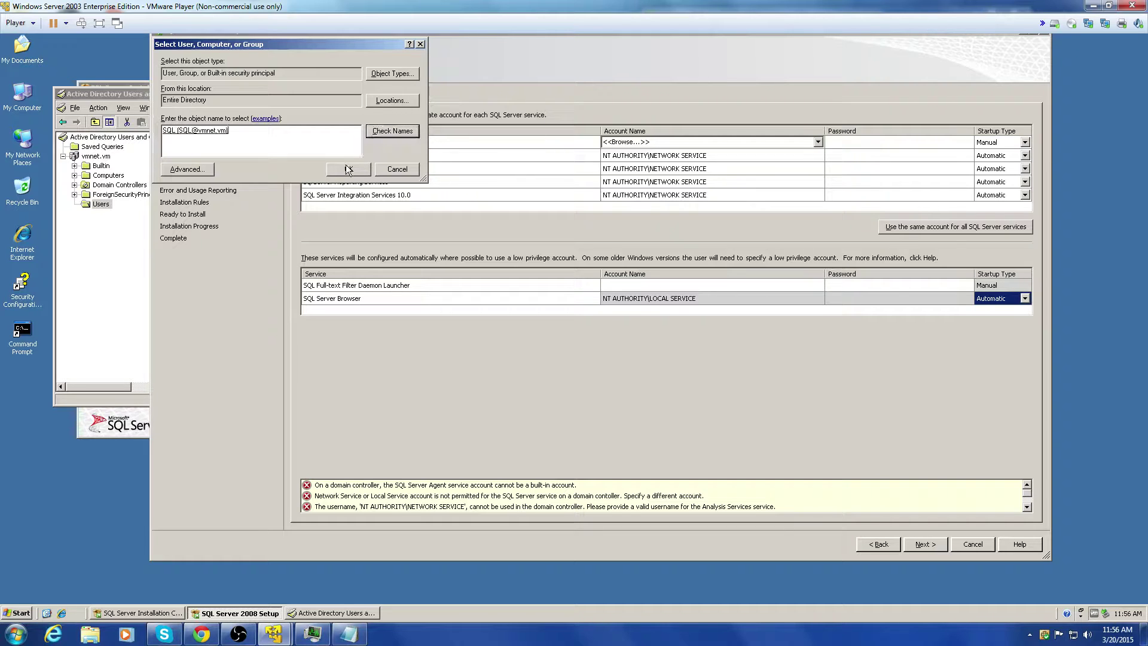
click(350, 170)
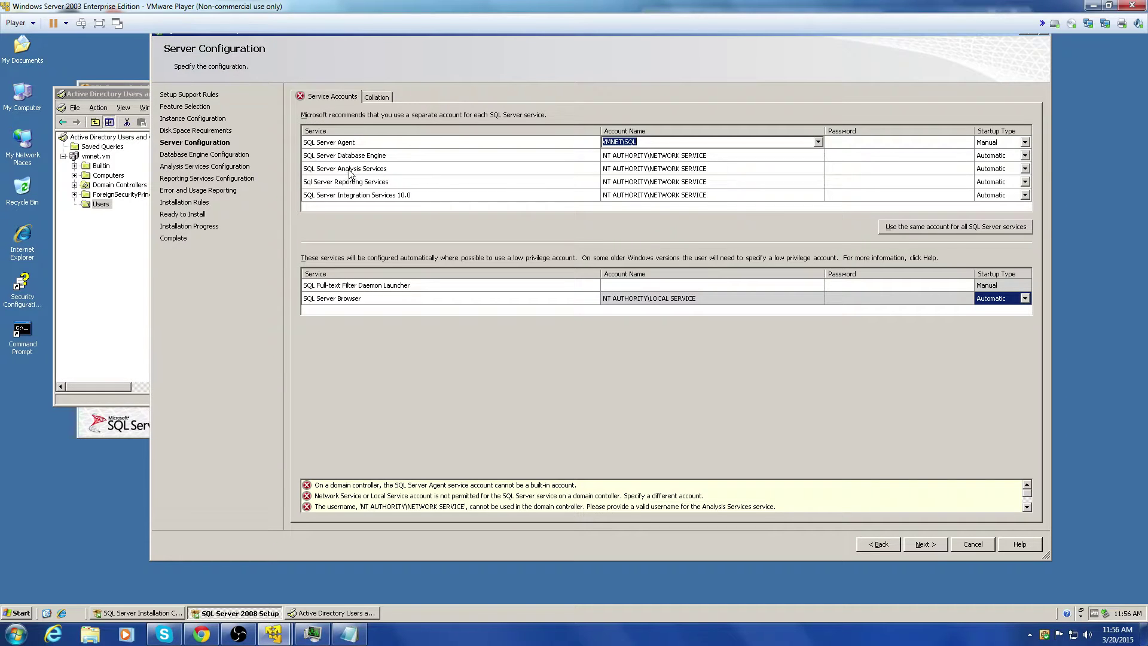
click(848, 141)
text(••••)
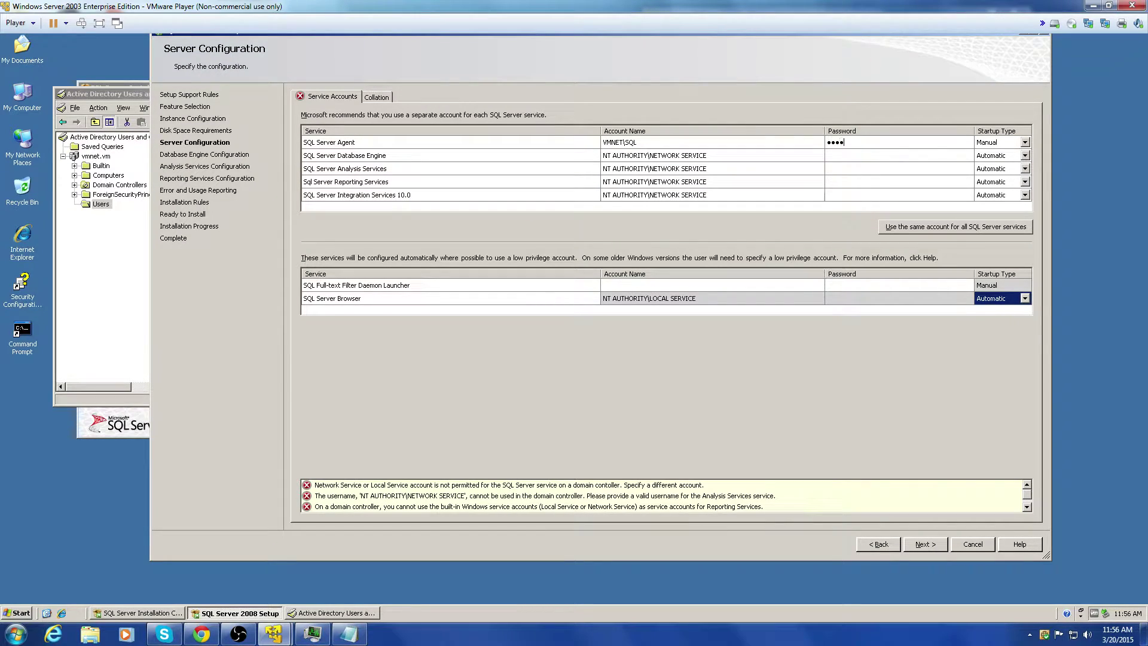
key(BackSpace)
key(BackSpace)
key(BackSpace)
key(BackSpace)
text(•••••••)
Step: Try continuing, review the validation errors, and enter SQL as the shared account for all services
click(921, 545)
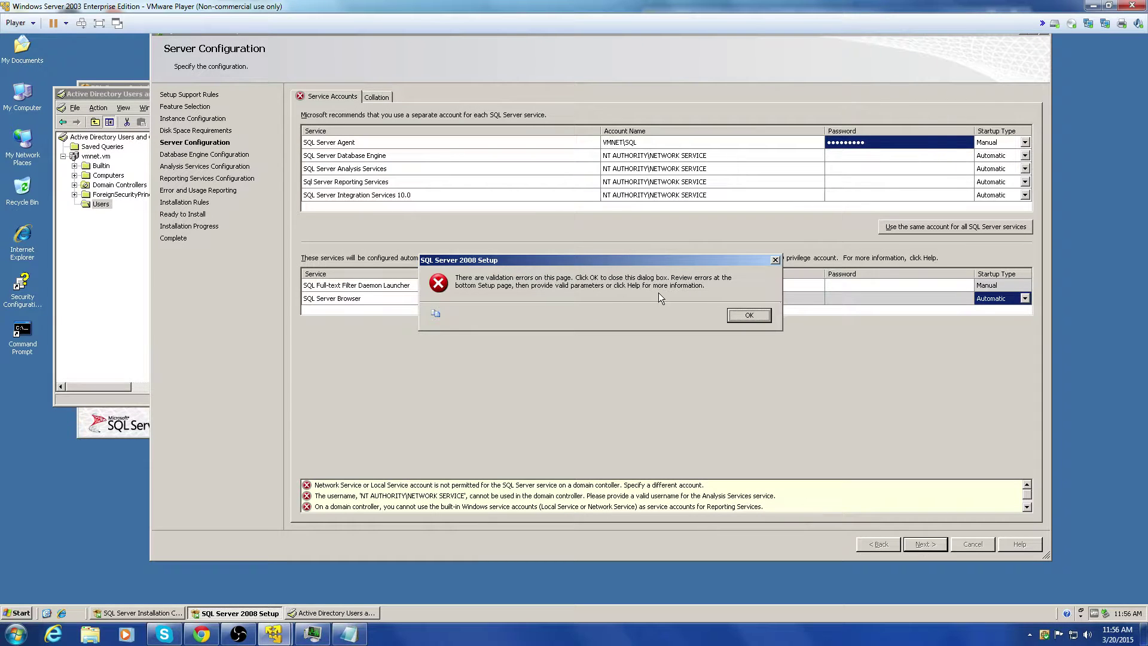
click(742, 315)
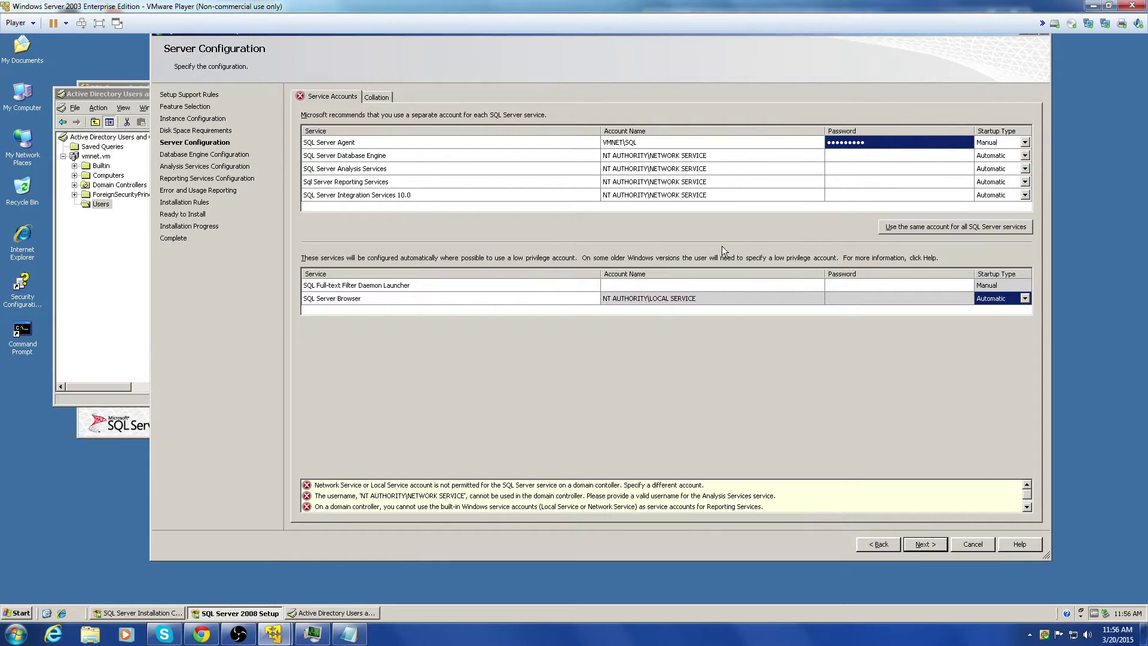
click(522, 486)
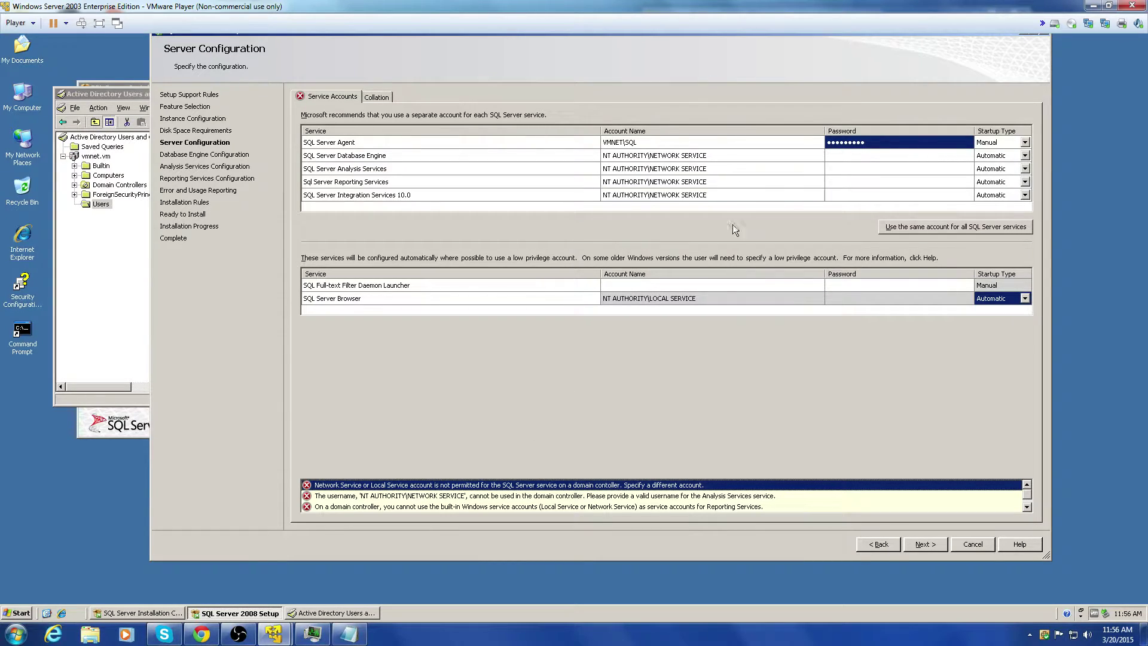
click(715, 286)
click(963, 230)
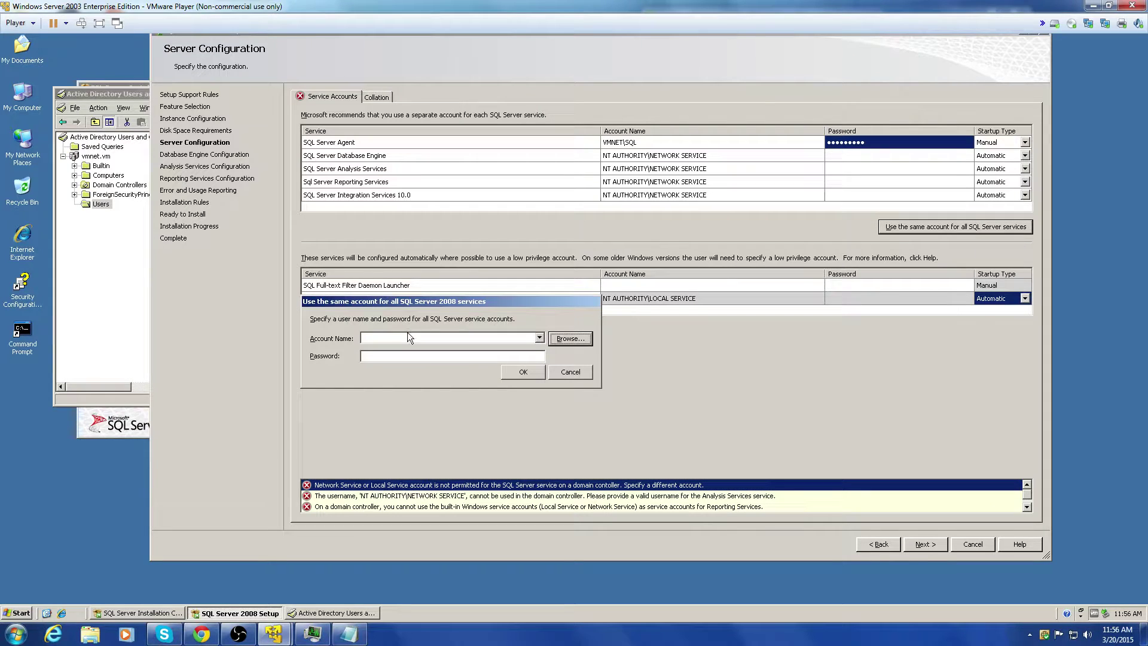
click(462, 338)
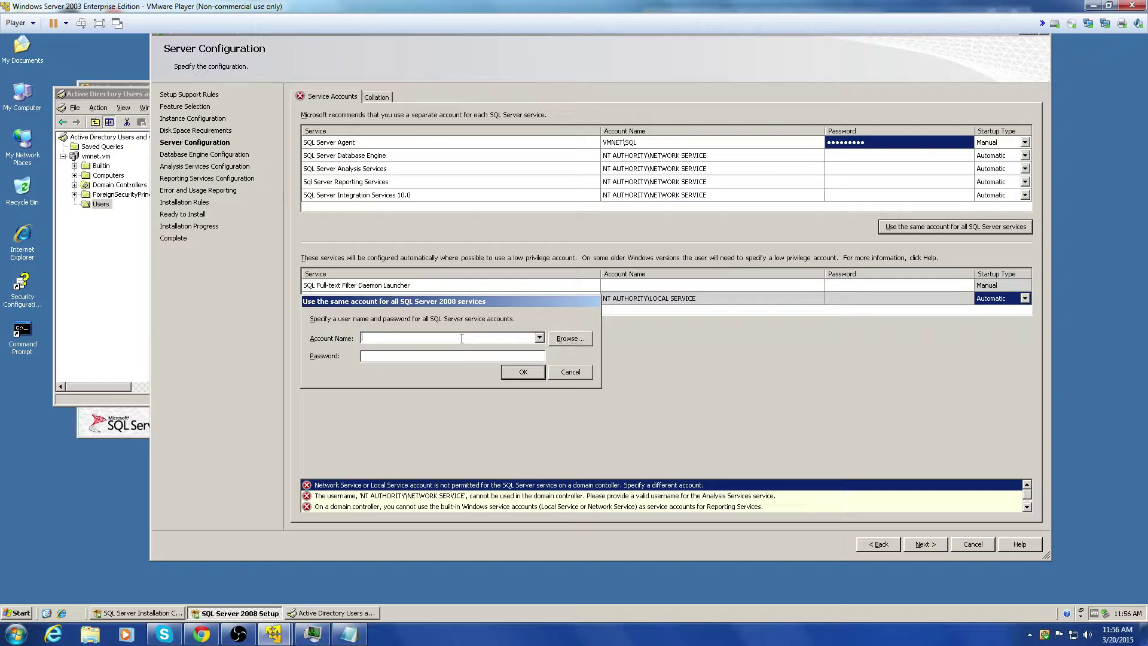
text(SQL)
click(520, 375)
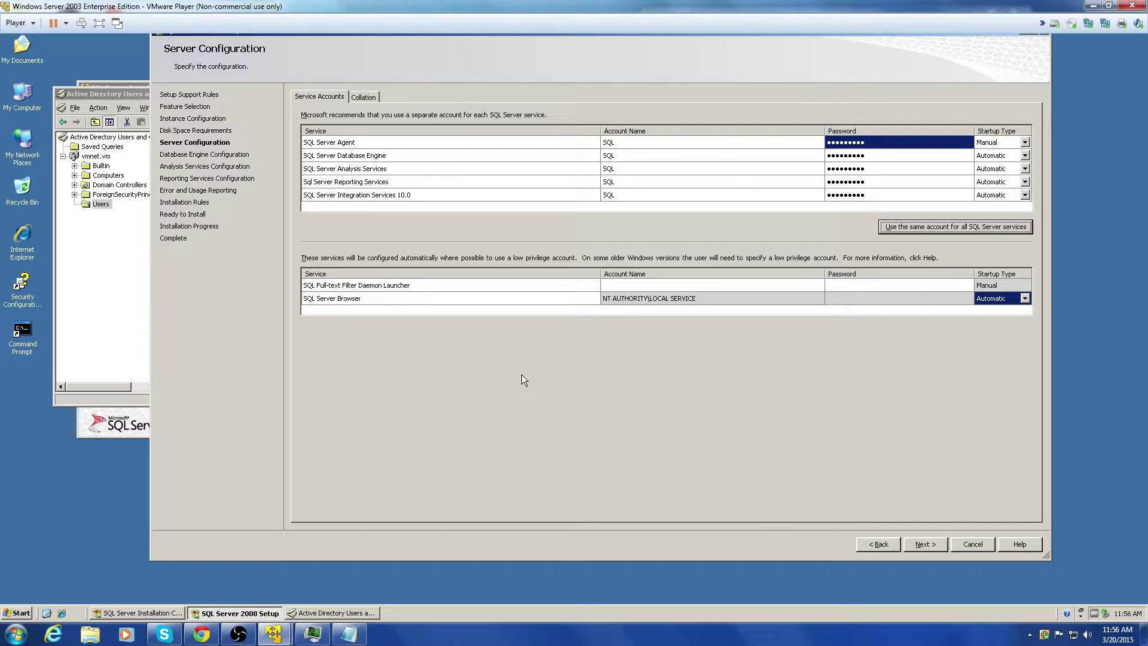
Step: Verify VMNET\SQL in the directory, apply it to all five services, and continue
click(928, 231)
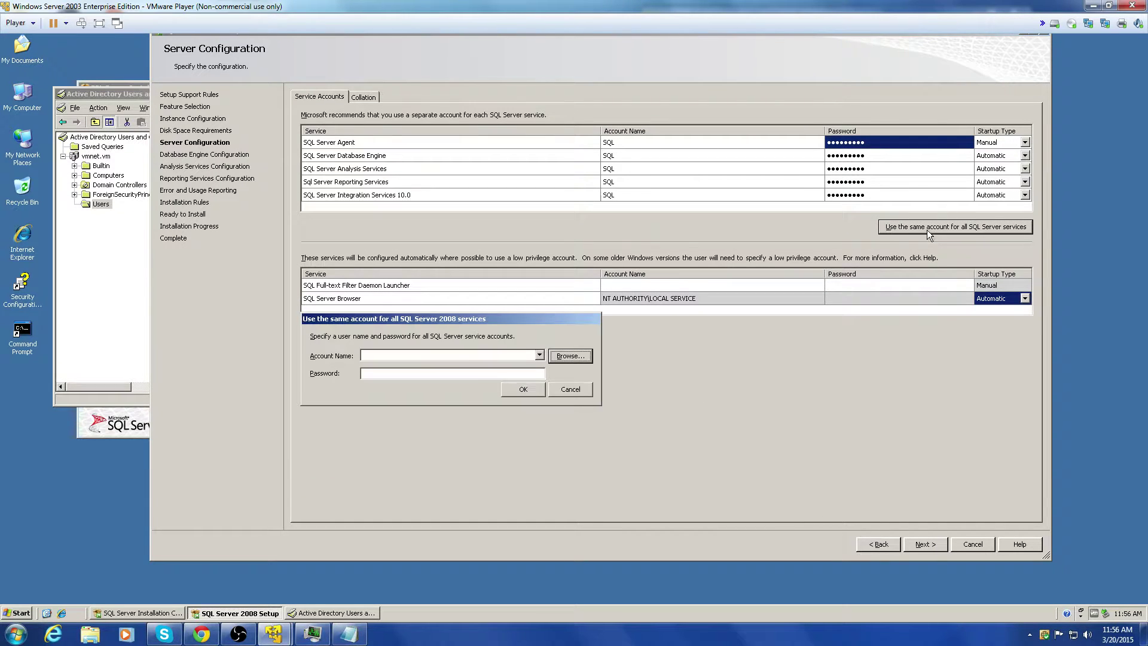
click(538, 354)
click(552, 360)
click(550, 358)
text(S)
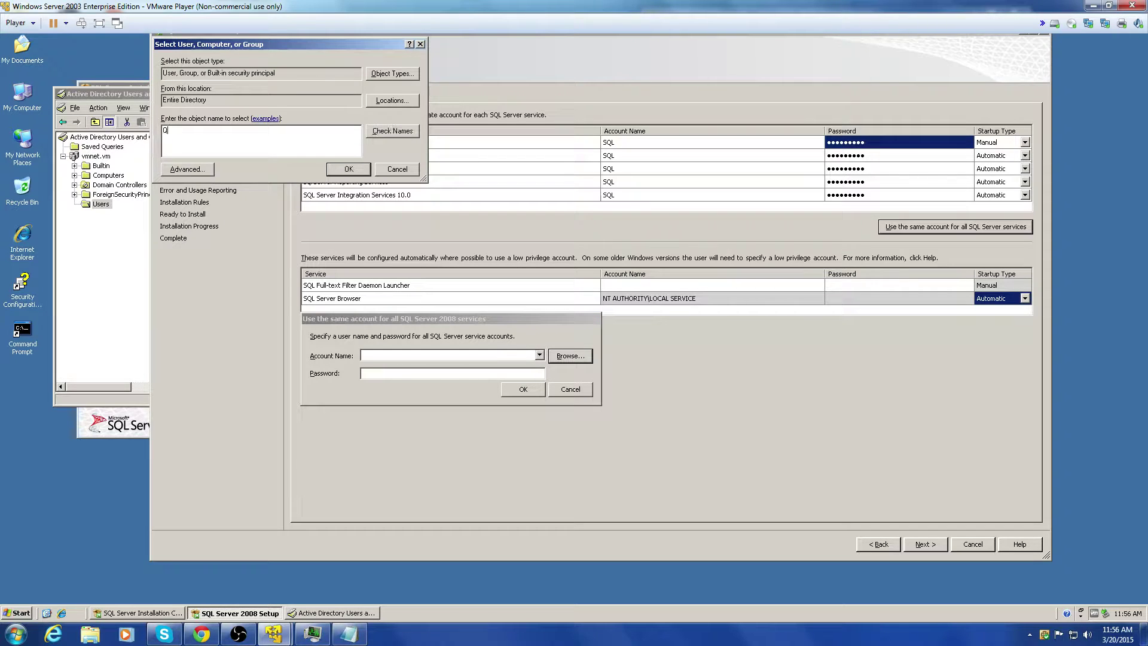
text(QL)
click(378, 133)
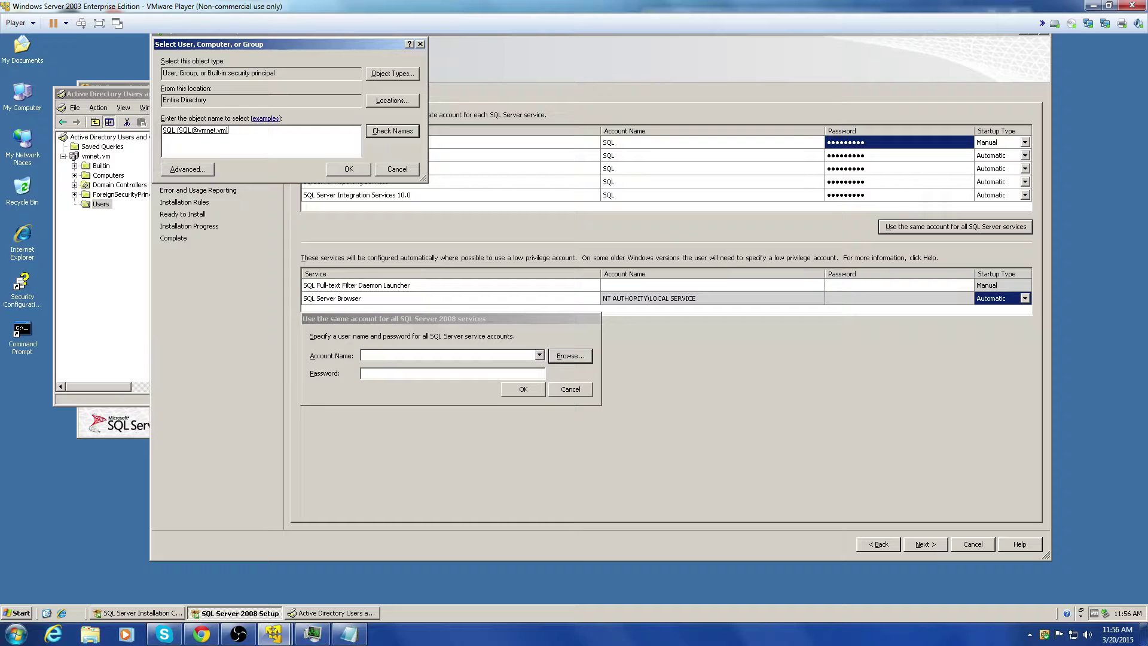
click(341, 171)
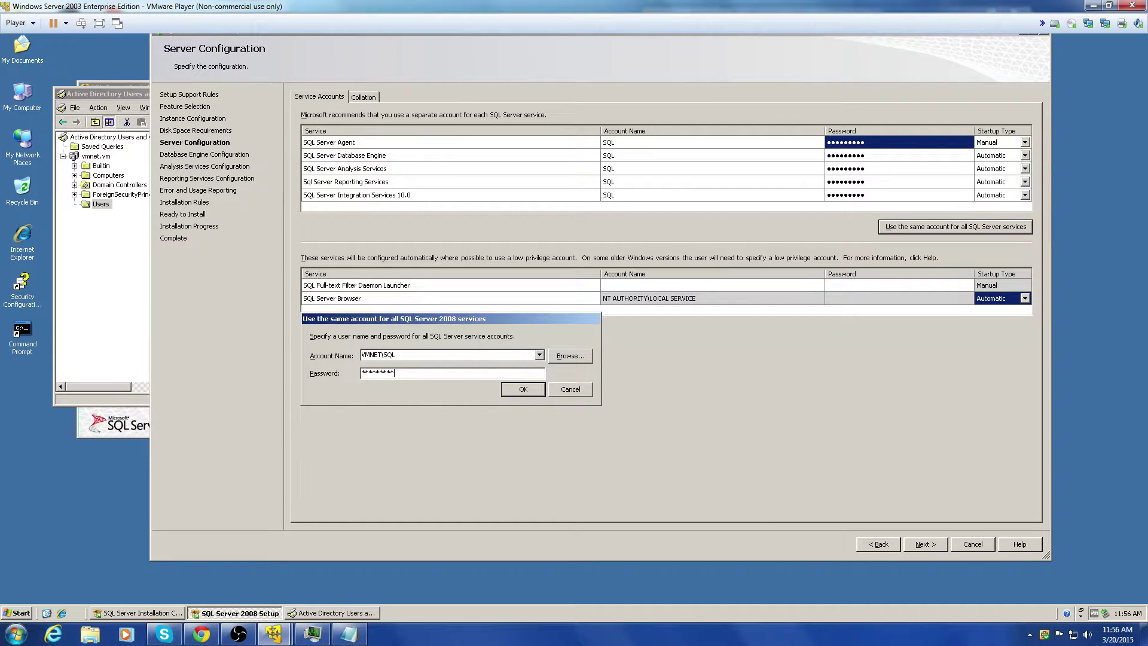
click(520, 387)
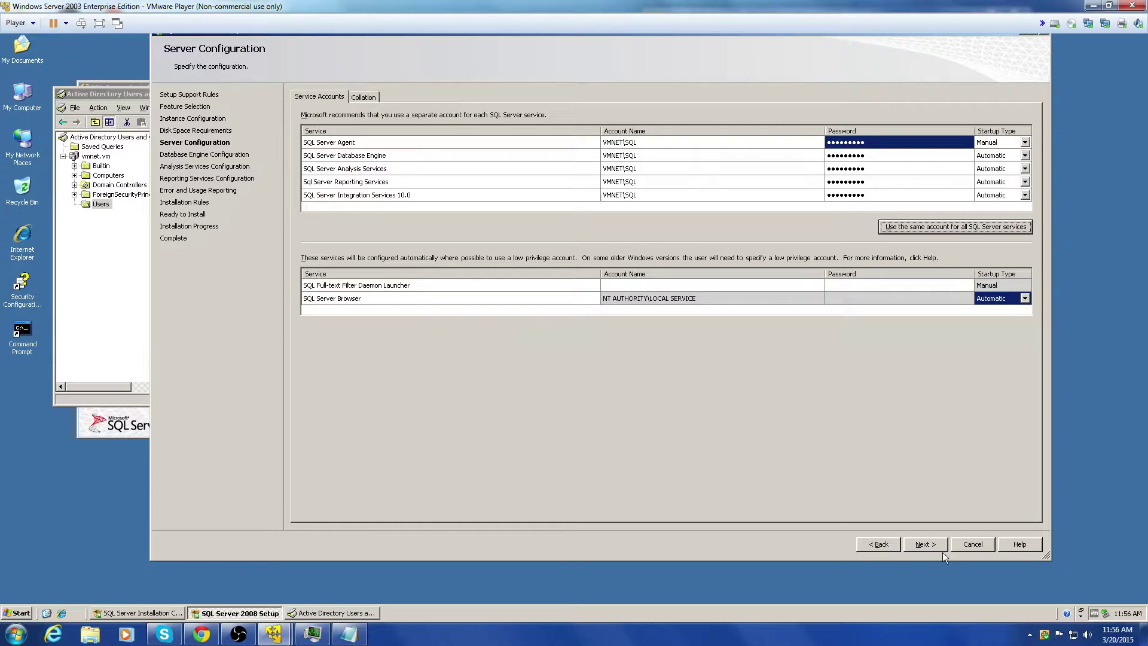
click(925, 544)
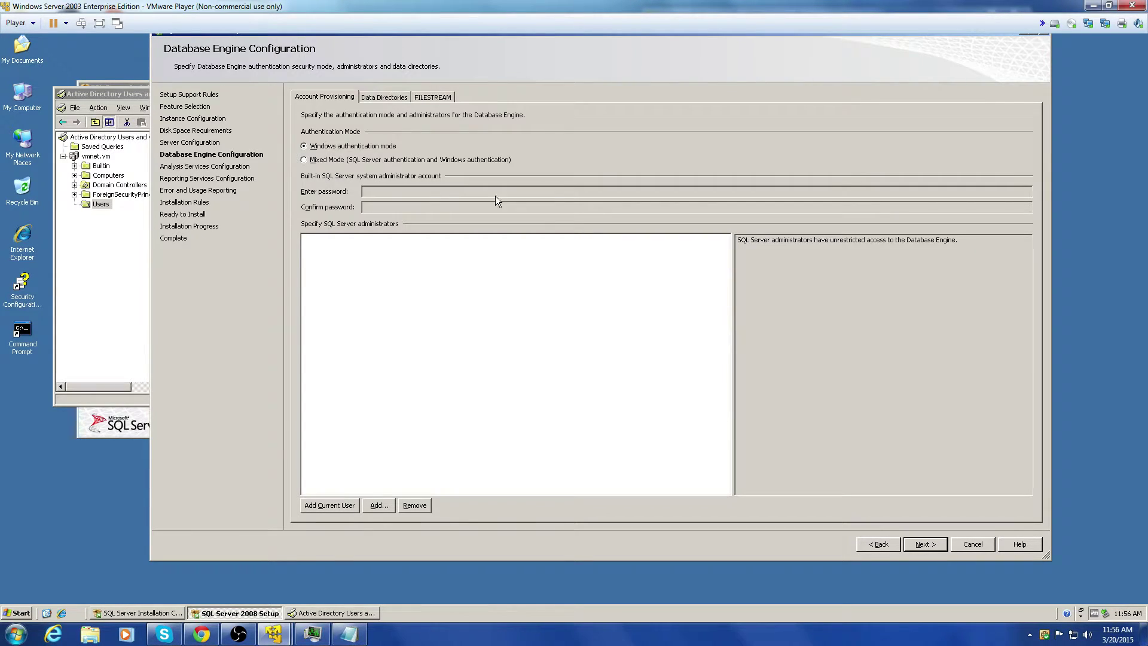
Step: Keep Windows authentication mode and dismiss the missing-administrator error
click(361, 148)
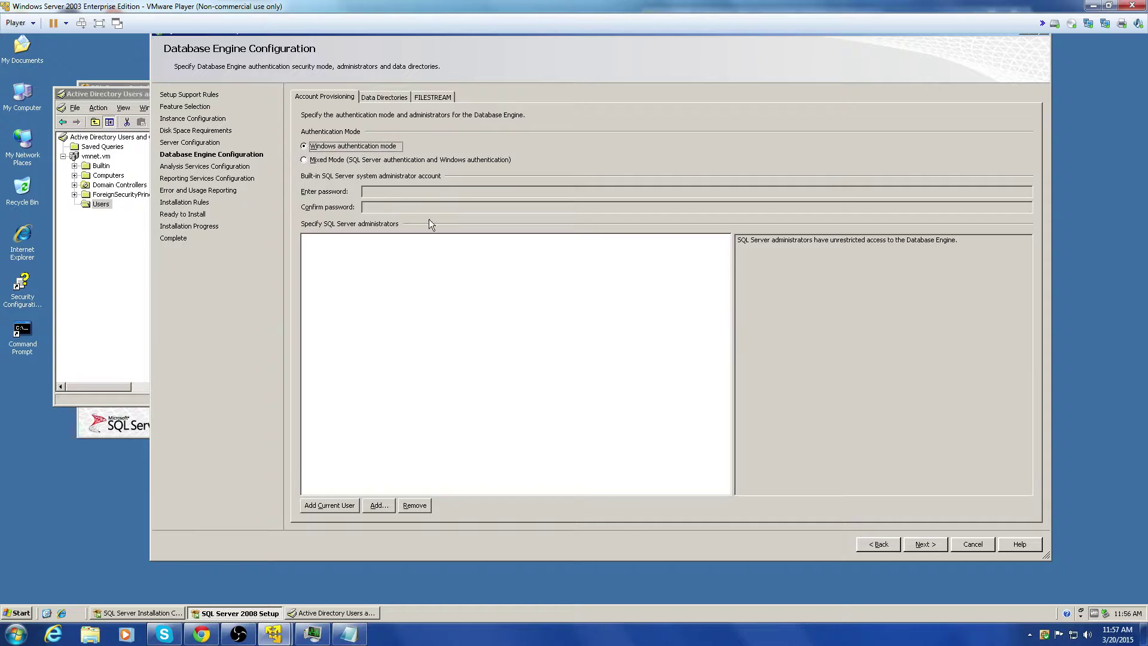
click(929, 547)
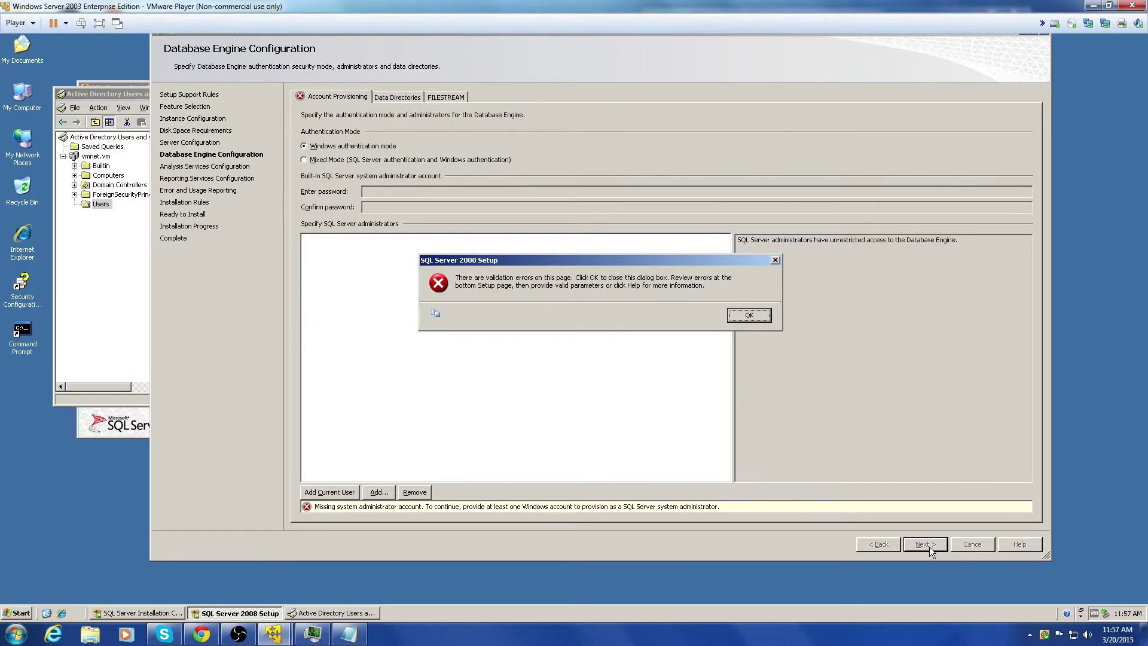
click(757, 317)
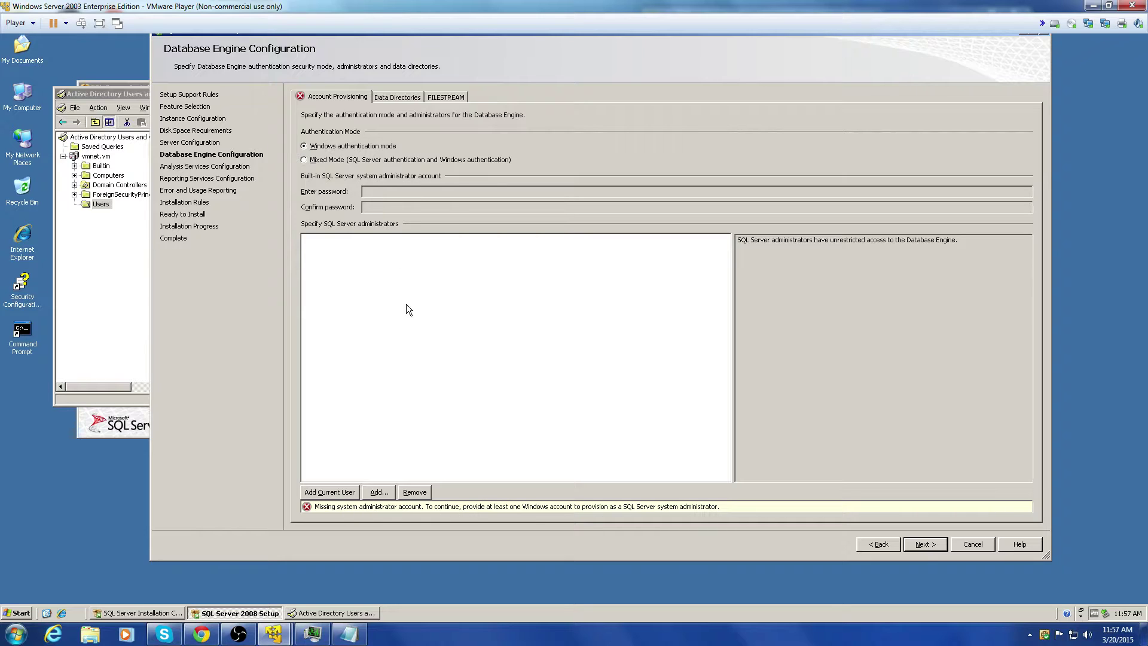
Step: Add the current user and VMNET\SQL as SQL Server administrators, then continue
click(354, 492)
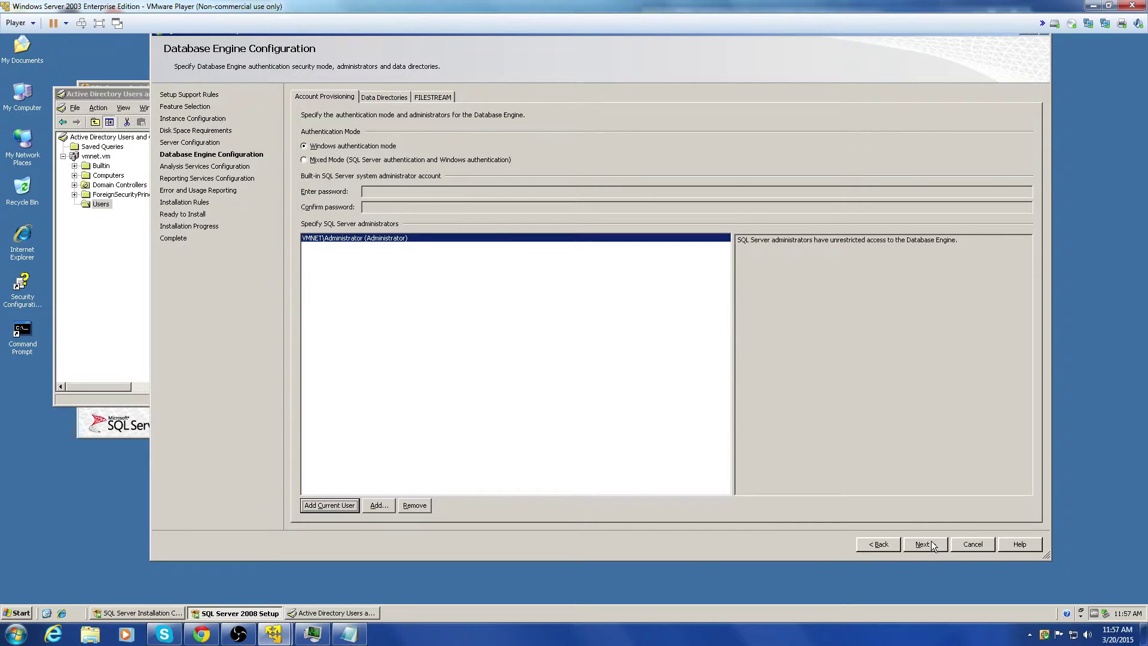
click(377, 507)
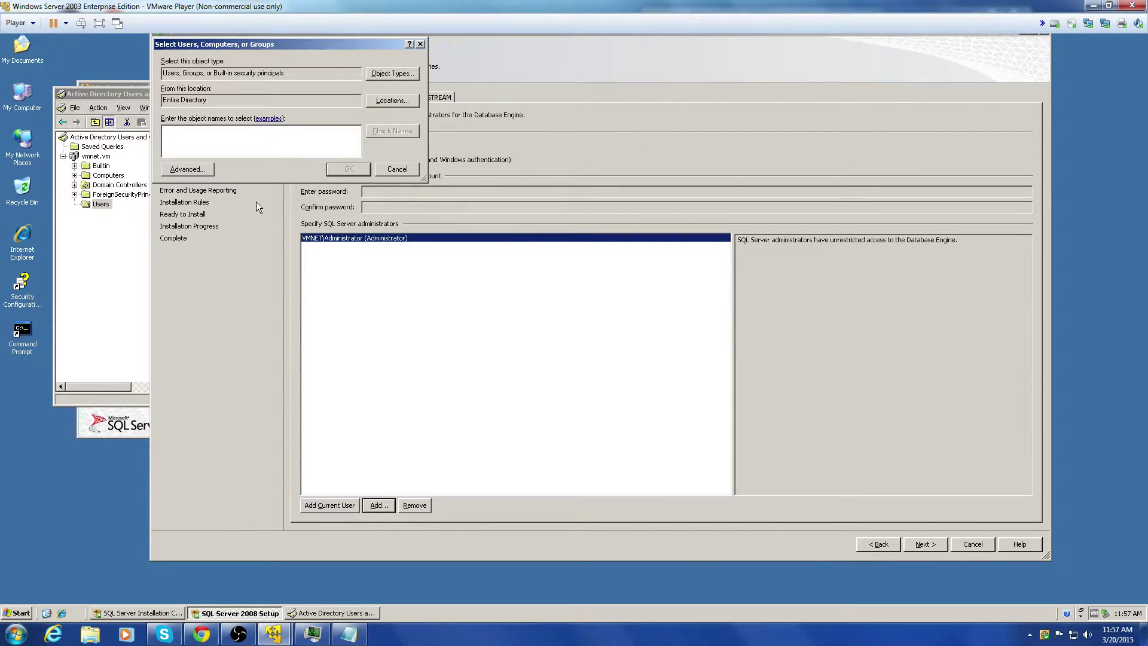
text(SQL)
click(378, 131)
click(352, 169)
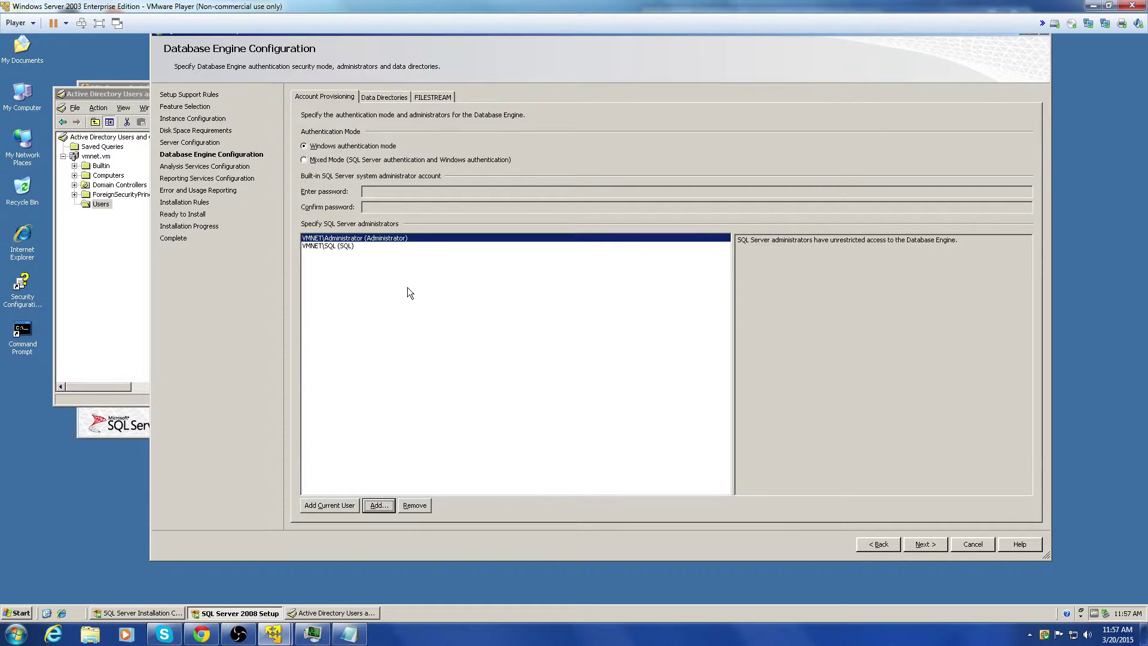
click(935, 543)
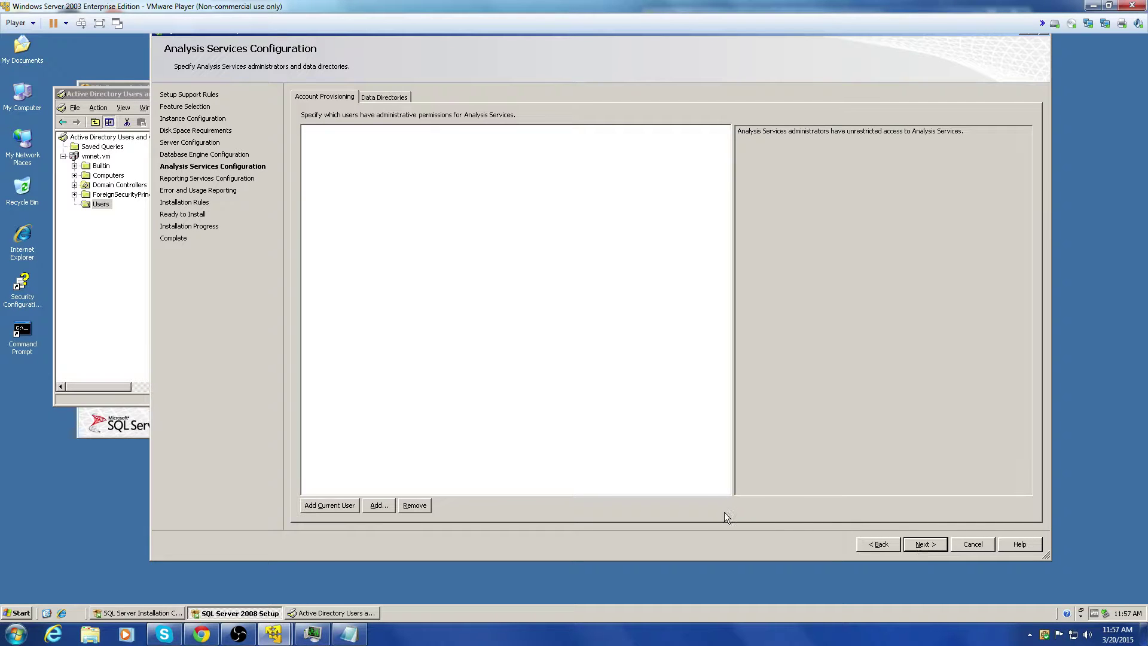
Step: Add the current user and SQL as Analysis Services administrators
click(350, 507)
click(379, 505)
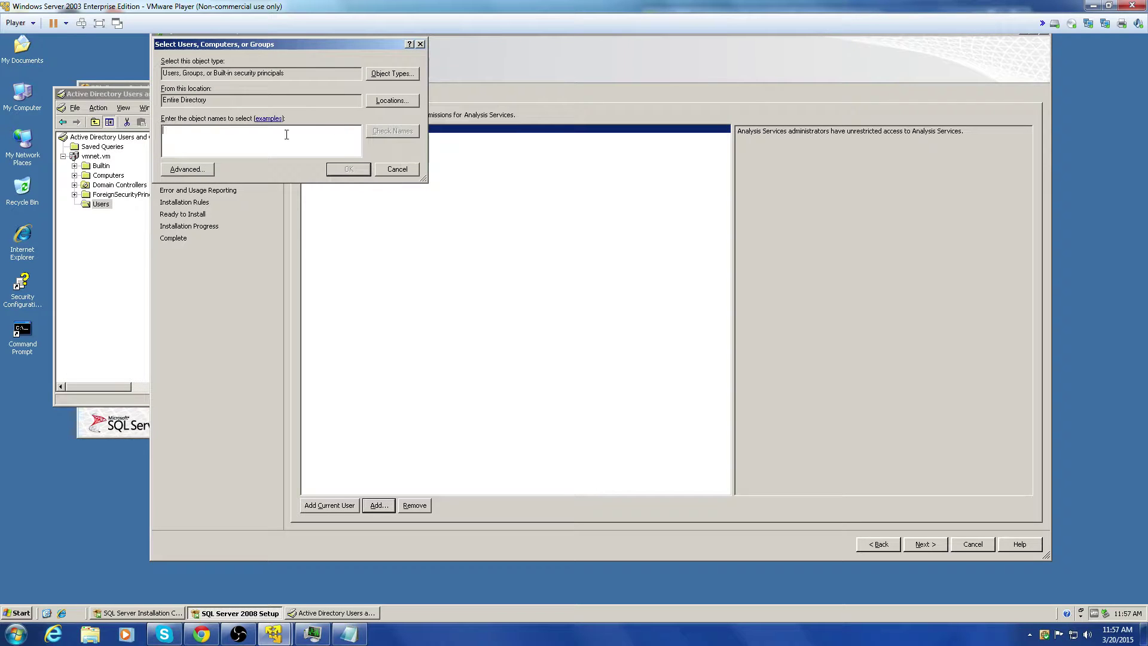
text(SQL)
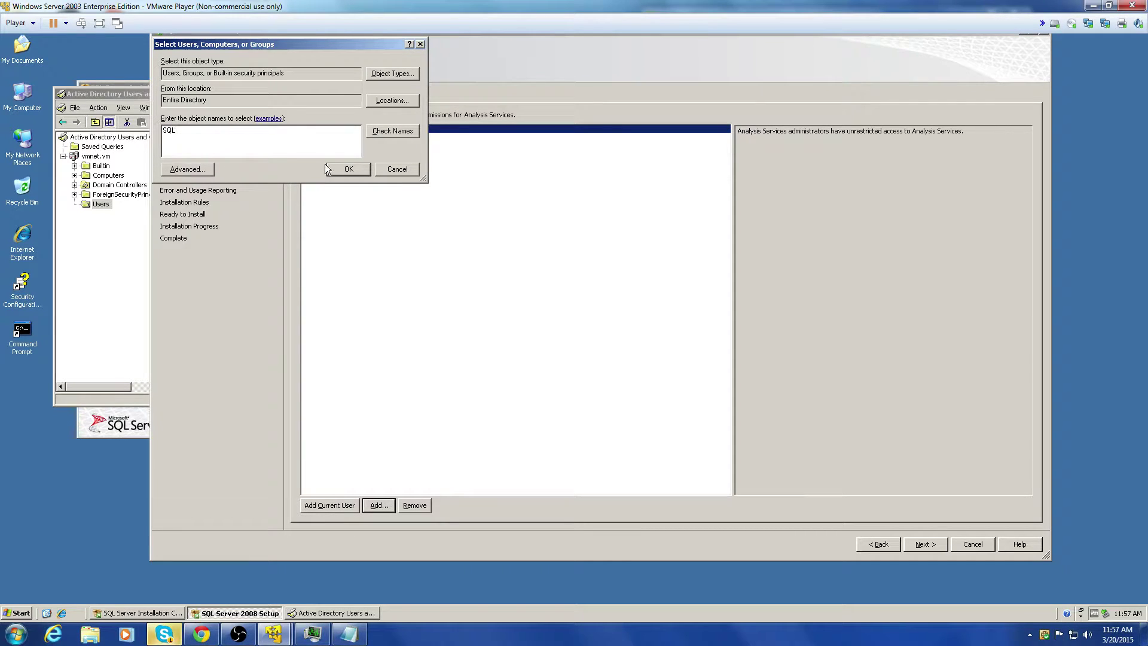
key(alt+k)
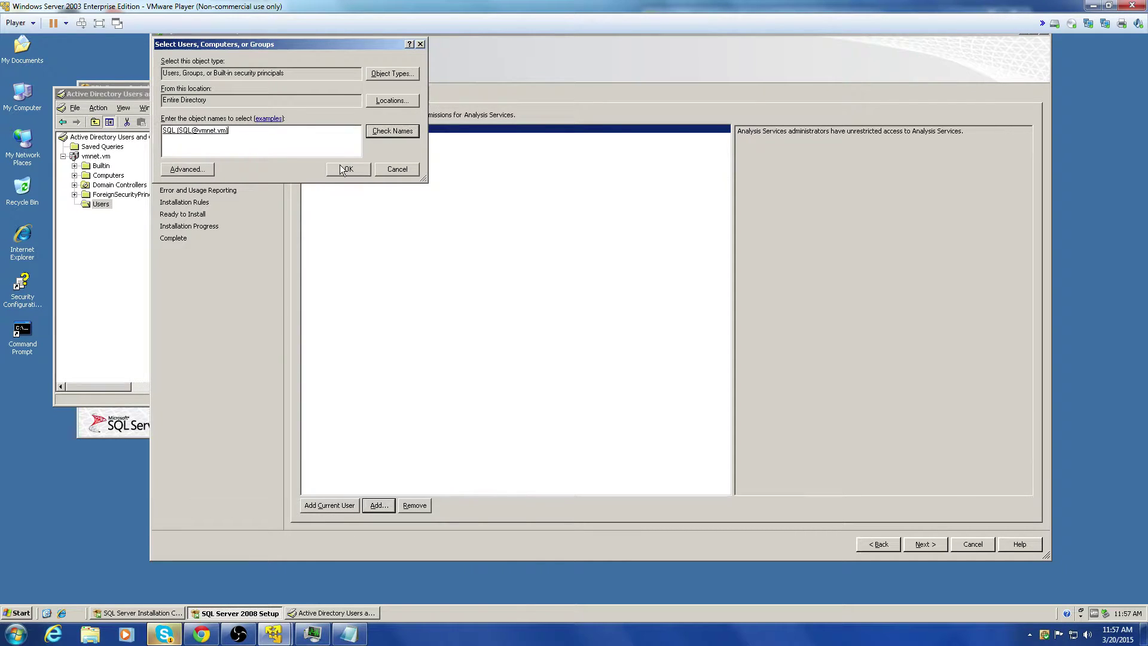
click(339, 167)
Step: Reply 'ok' in the Skype chat, then minimise Skype
click(164, 634)
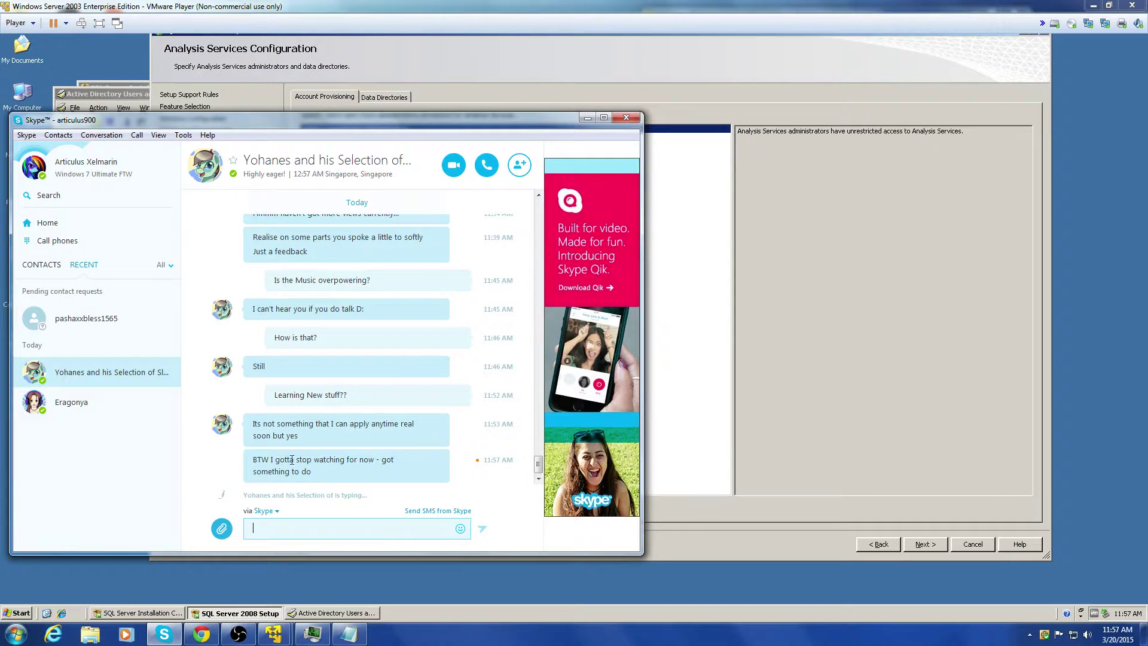
click(290, 530)
text(ok)
key(Return)
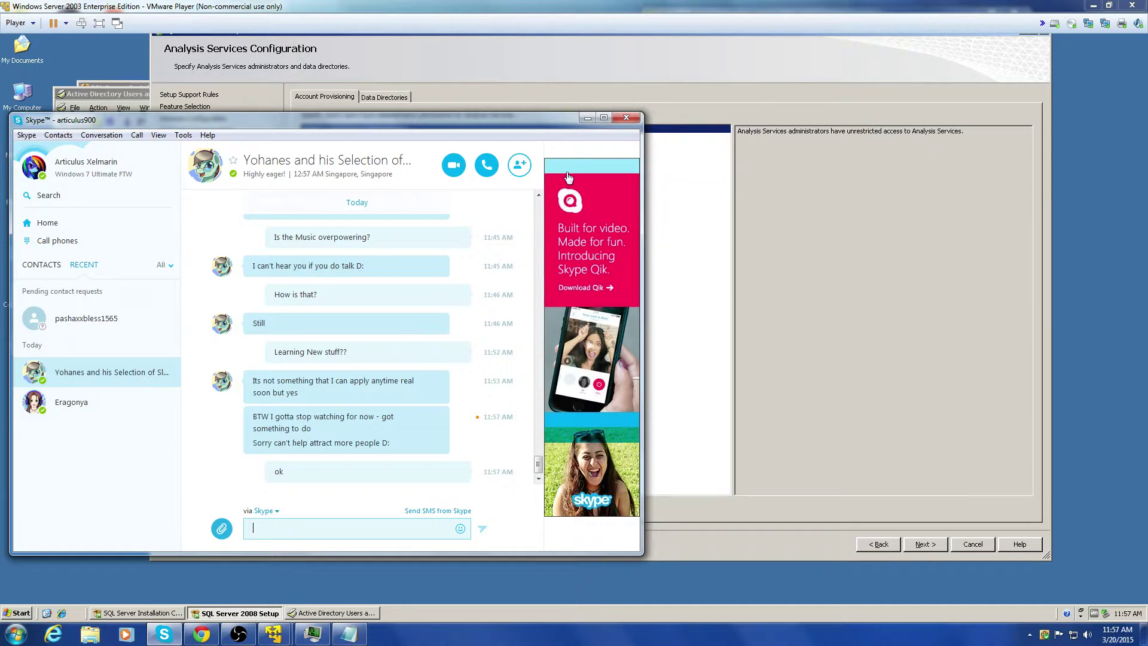
click(587, 118)
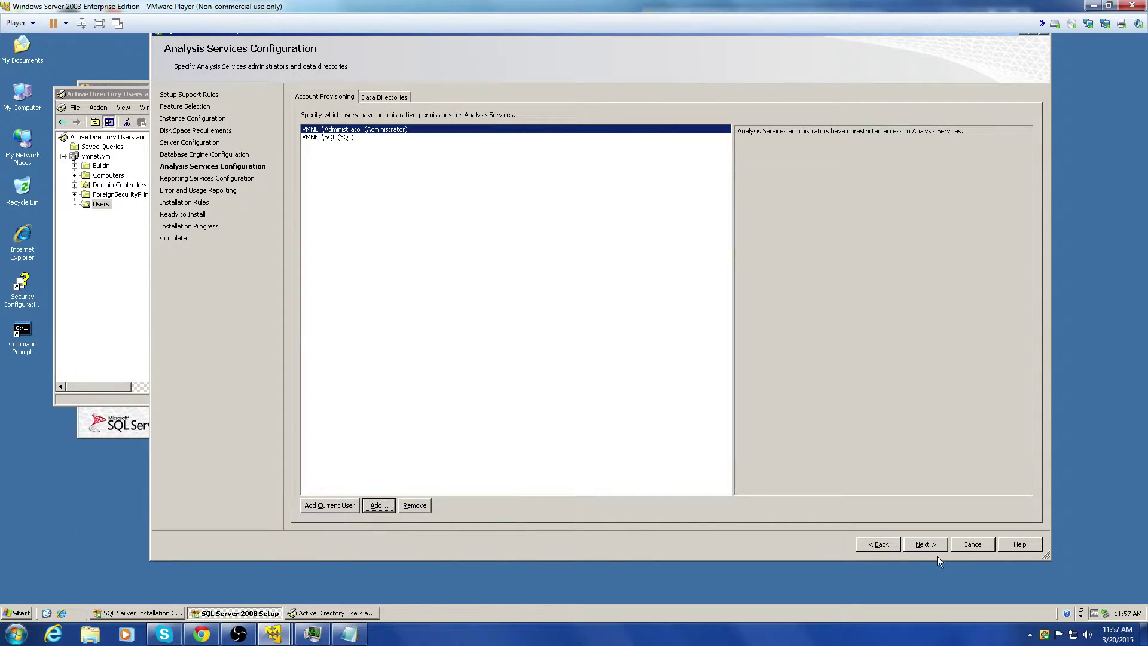
Step: Keep native Reporting Services mode, opt into feature usage reporting, and reach Ready to Install
click(933, 544)
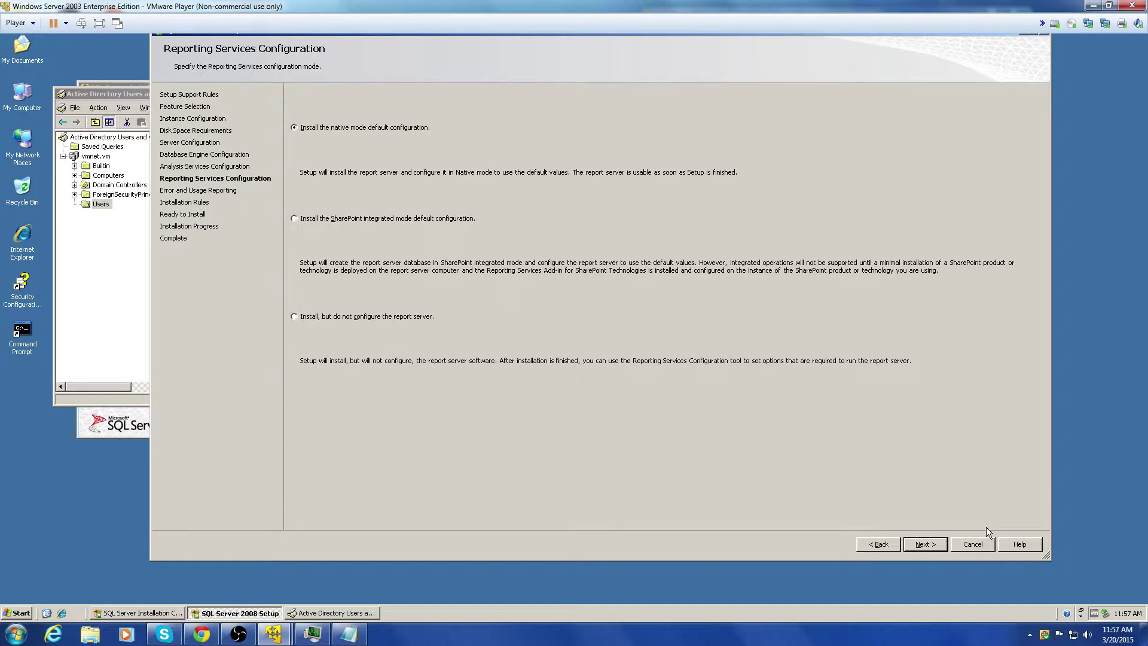
click(931, 542)
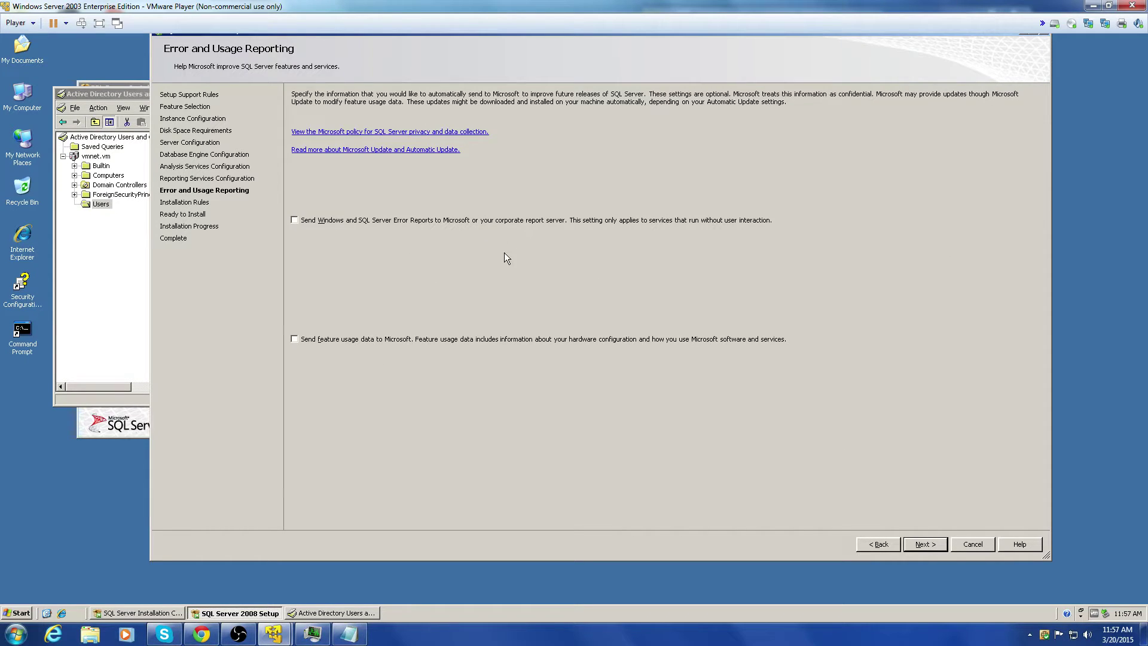
click(392, 339)
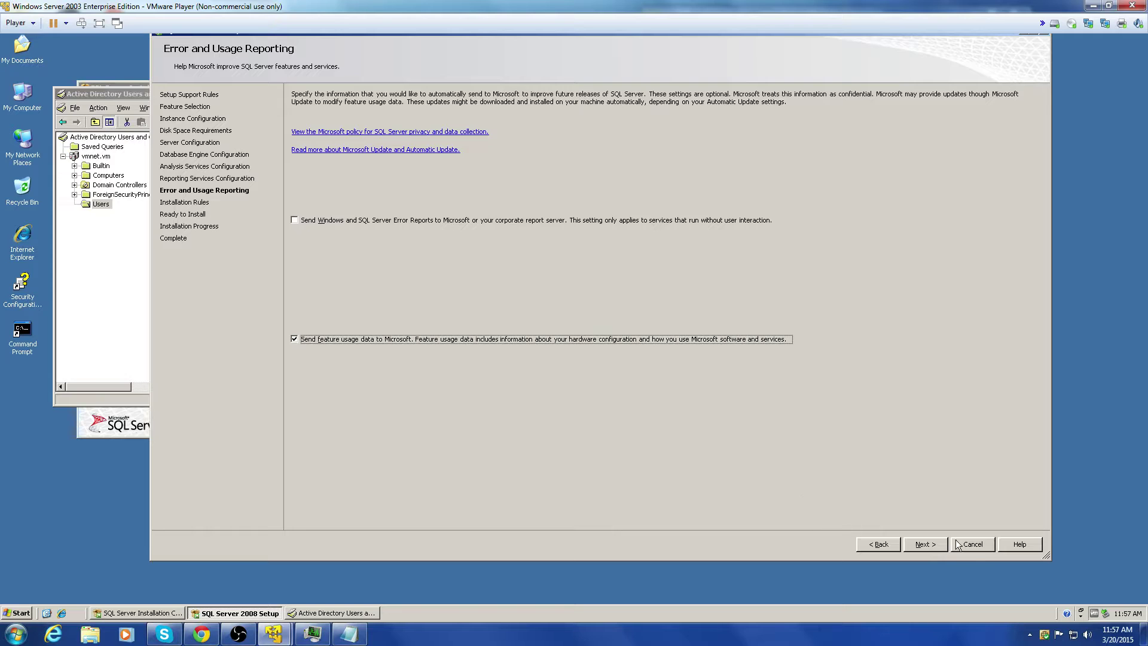
click(932, 544)
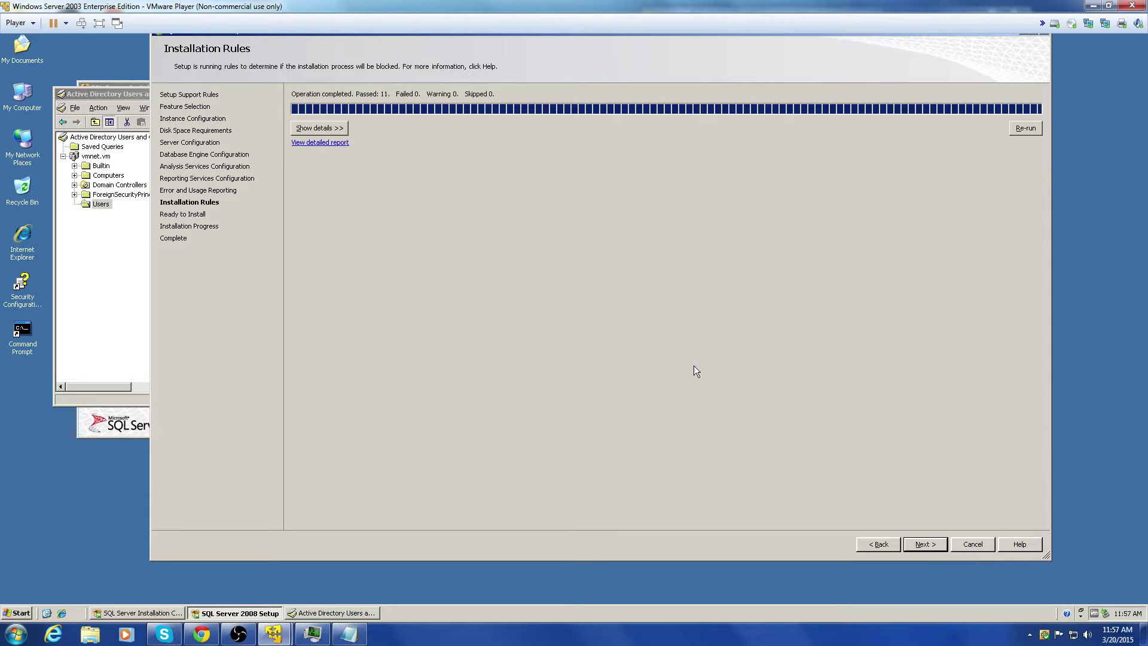
click(927, 544)
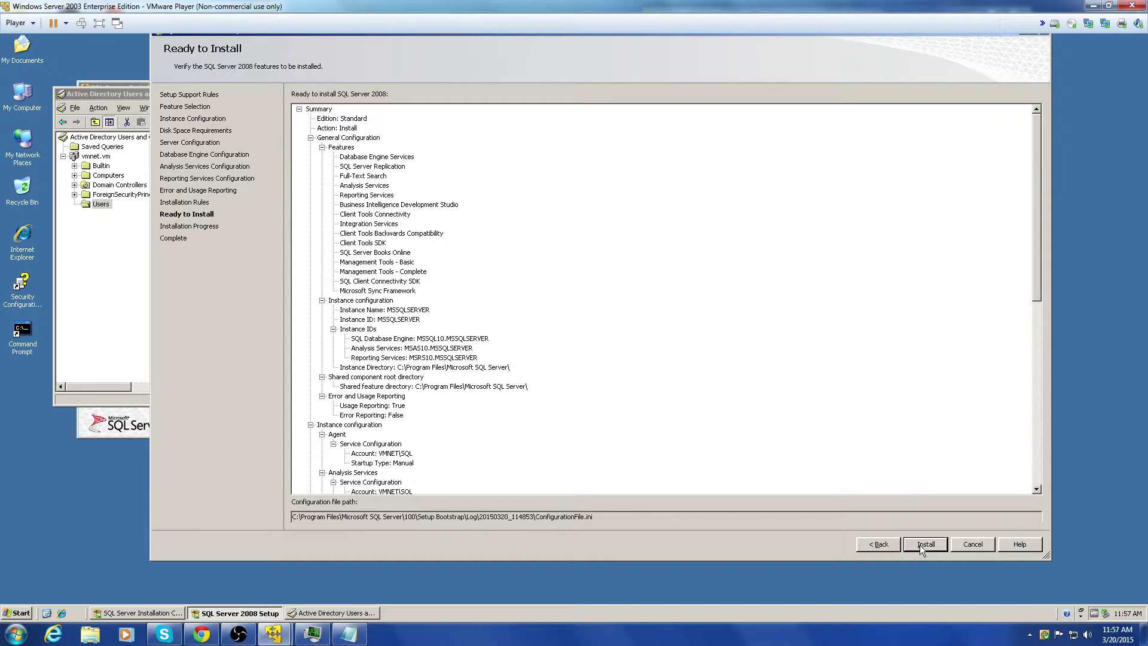
Step: Start the SQL Server 2008 installation, leave full screen, and switch to the XP client VM
click(920, 544)
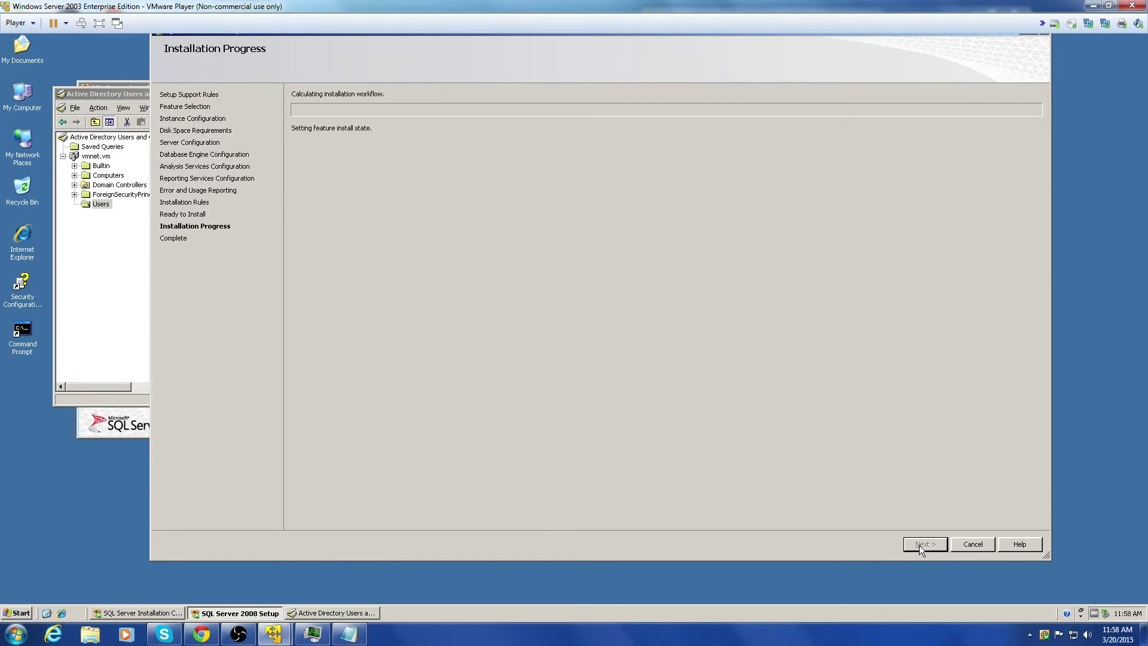
click(1109, 5)
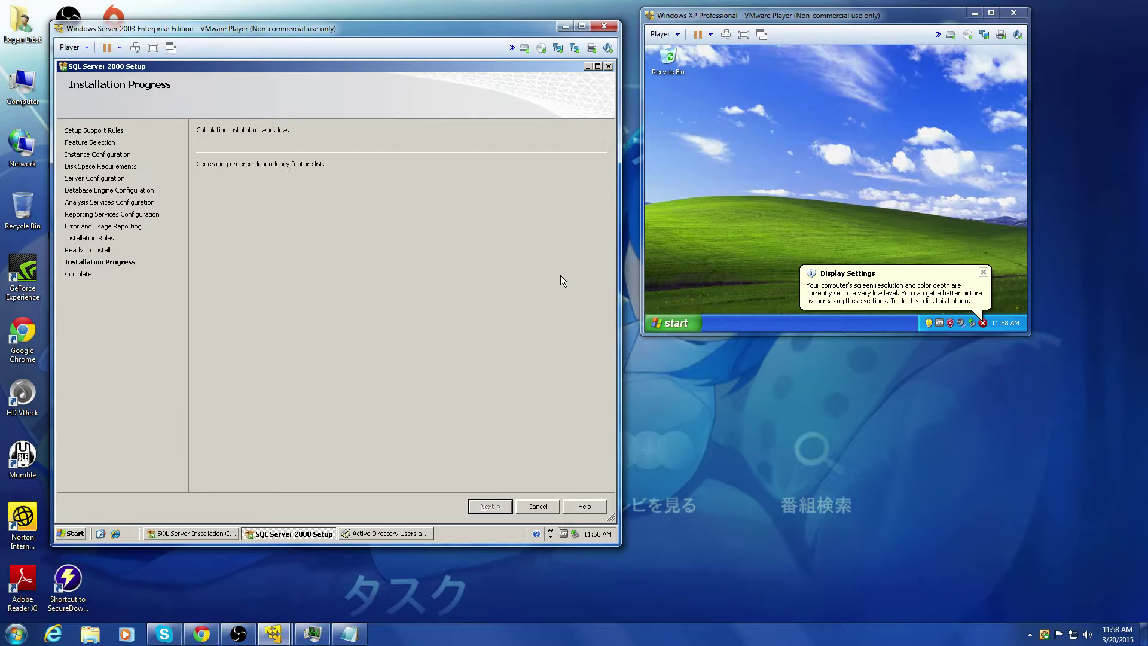
click(952, 275)
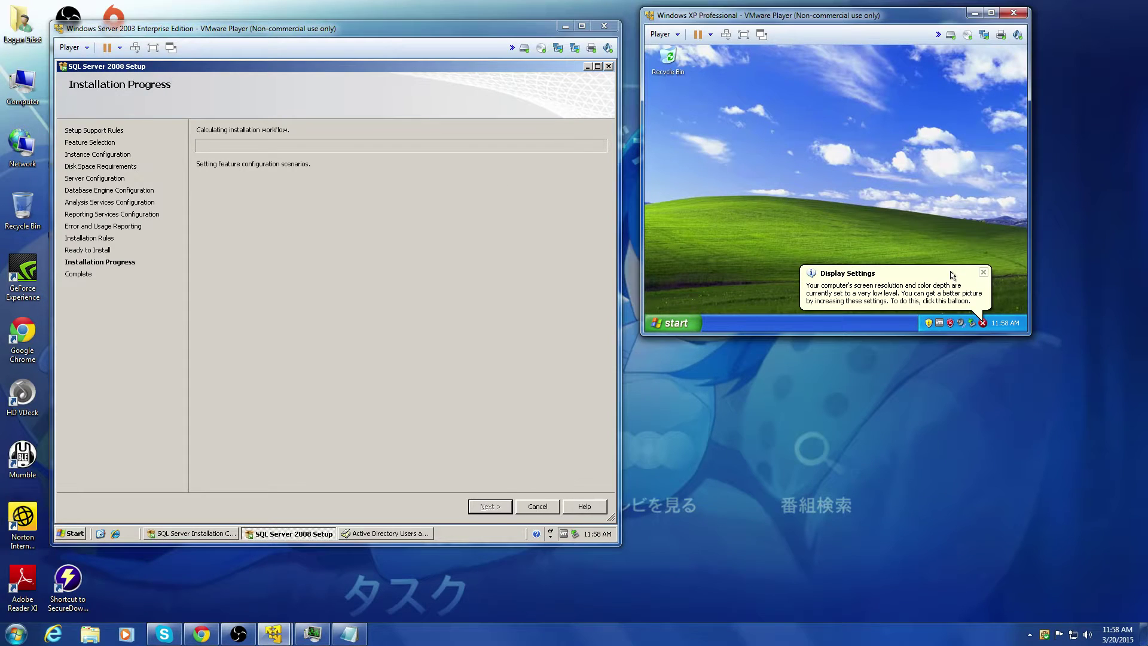
Step: Accept XP's automatic screen resolution increase, keep it, and open Control Panel
click(876, 291)
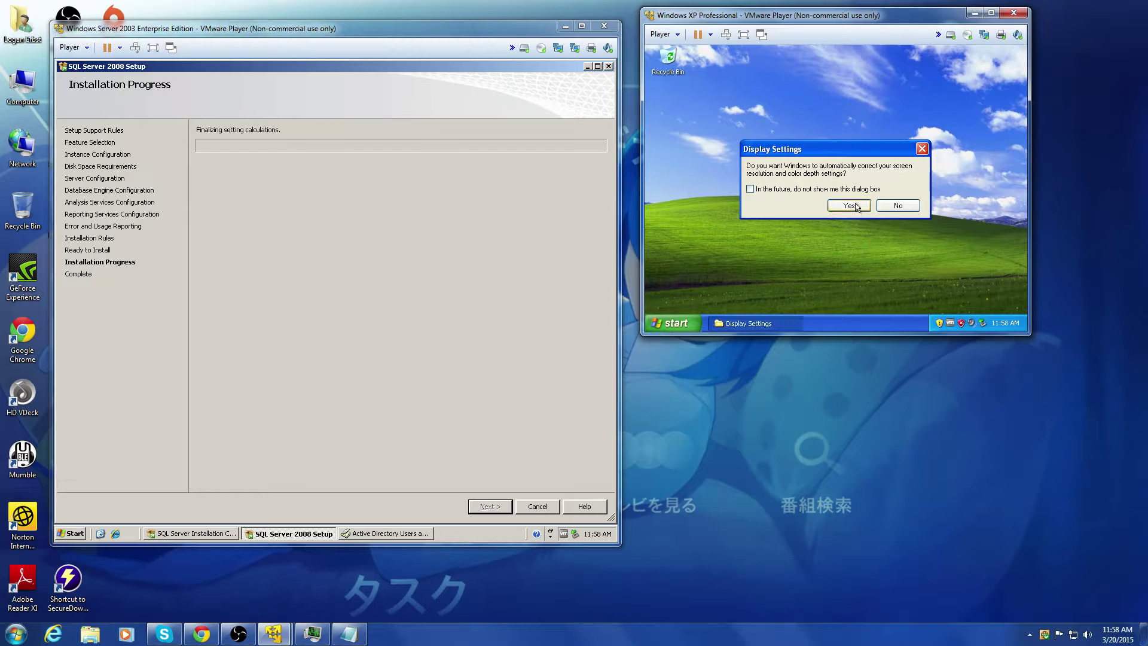
click(854, 206)
click(788, 134)
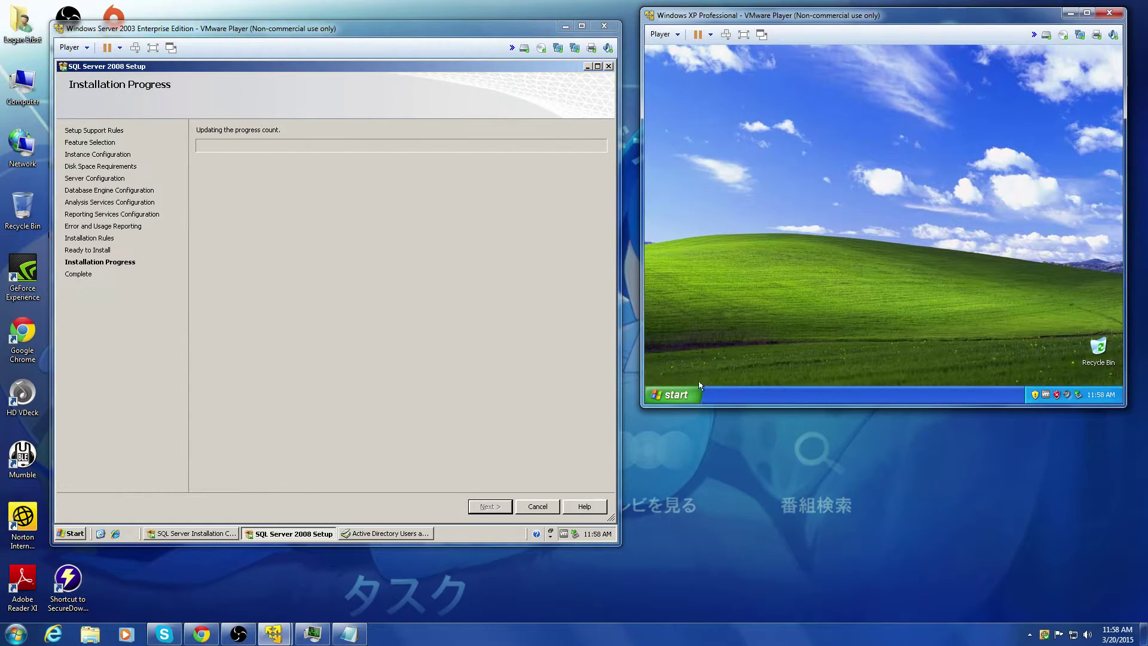
click(670, 396)
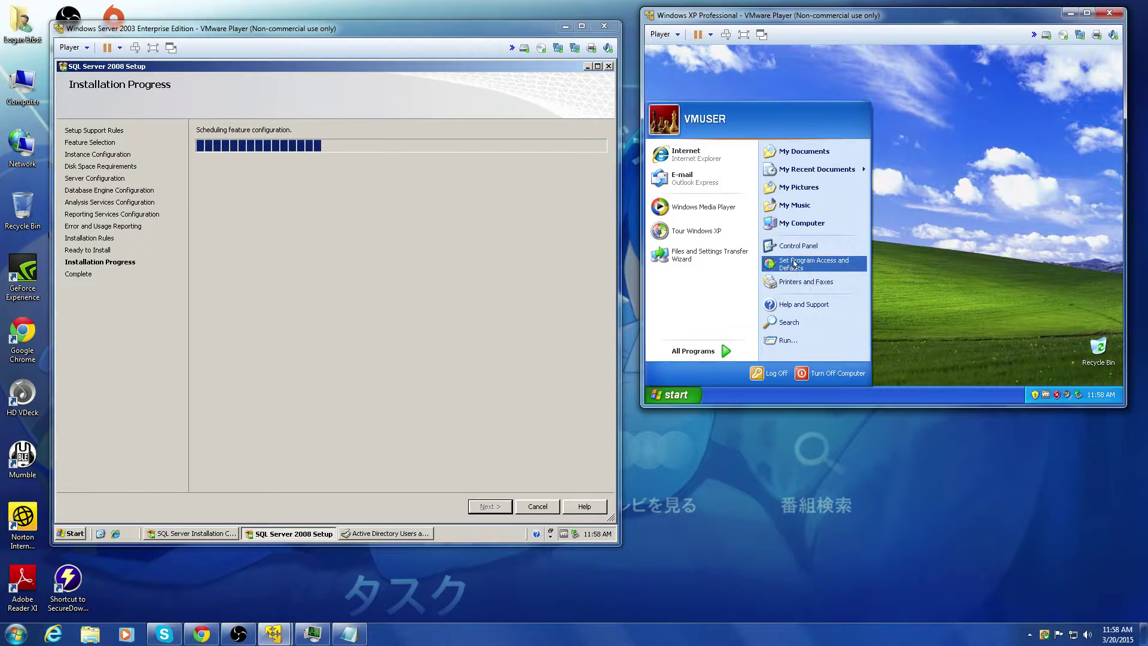
click(810, 248)
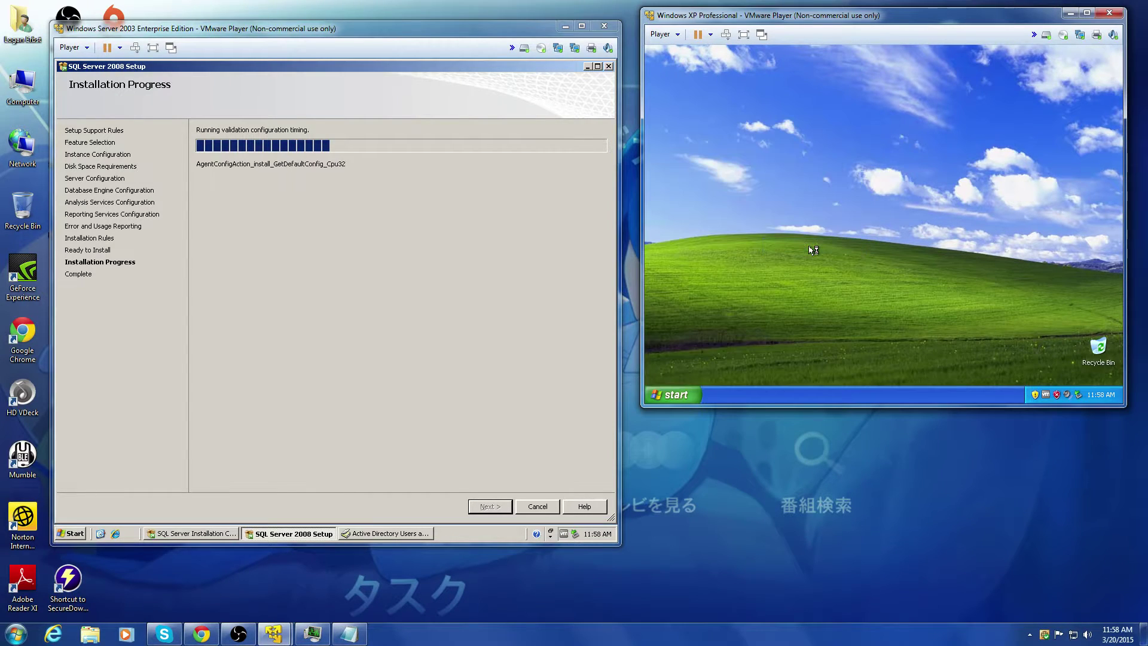
click(202, 634)
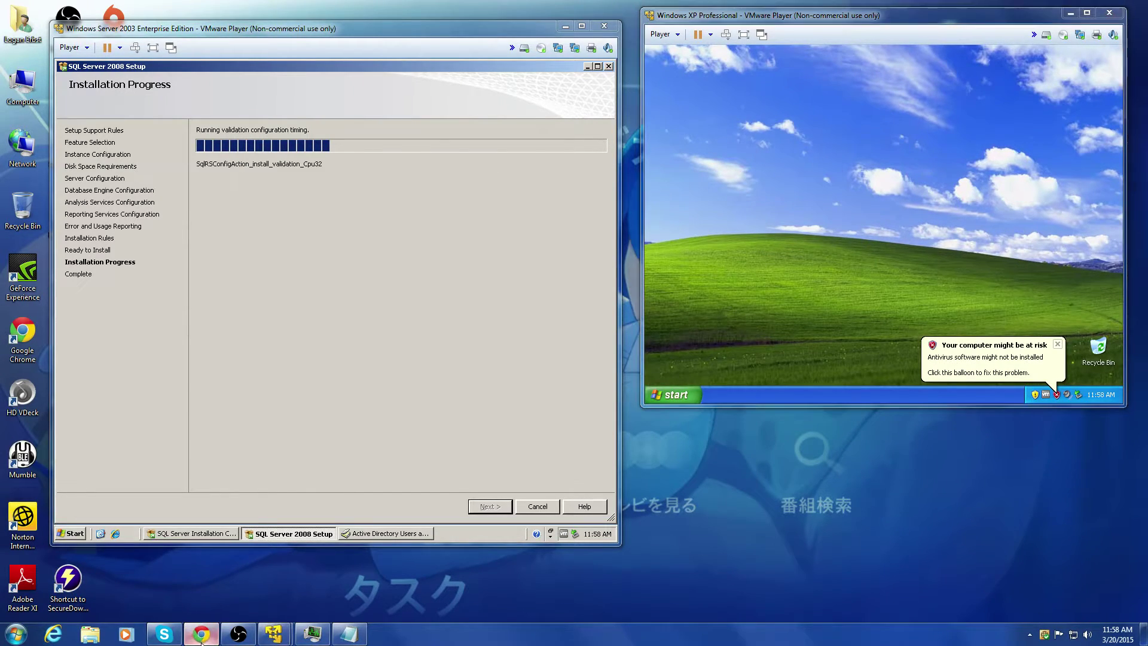
Step: Open Internet Protocol (TCP/IP) properties for the XP client's Local Area Connection via Network Connections
click(201, 634)
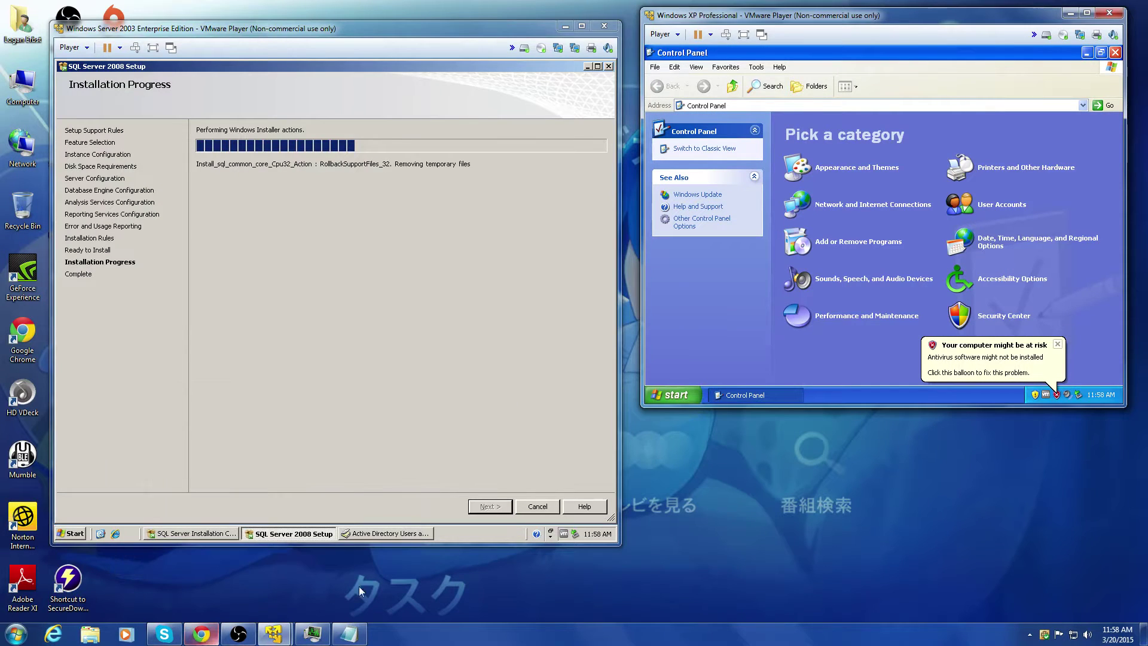
click(872, 205)
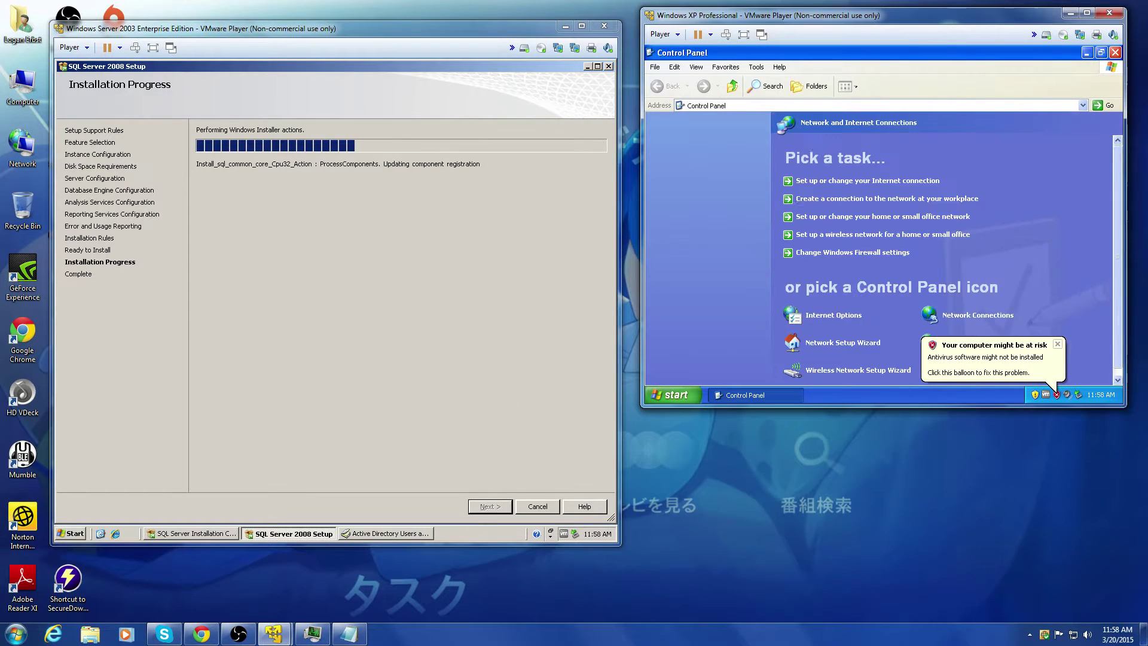
click(1009, 316)
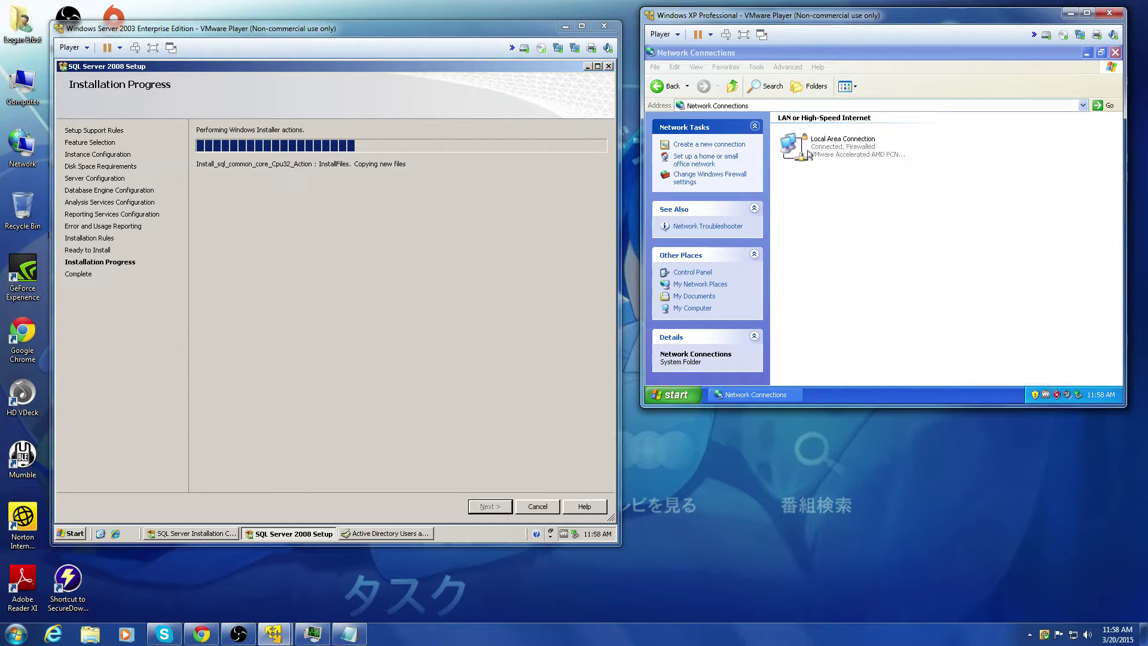
right_click(816, 142)
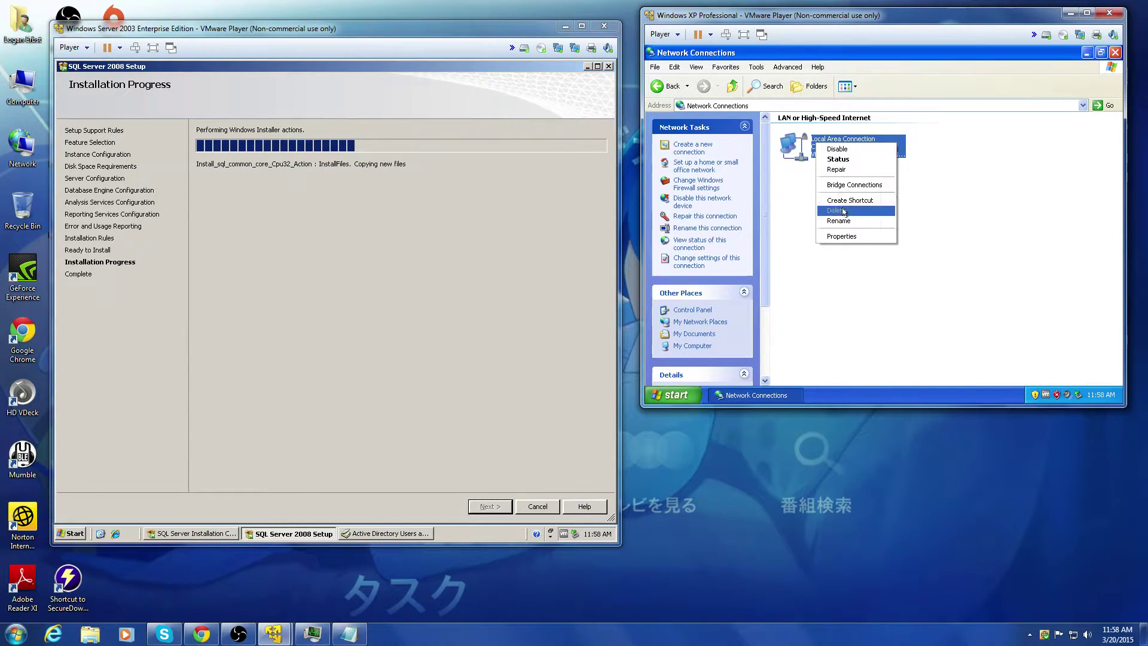
click(841, 236)
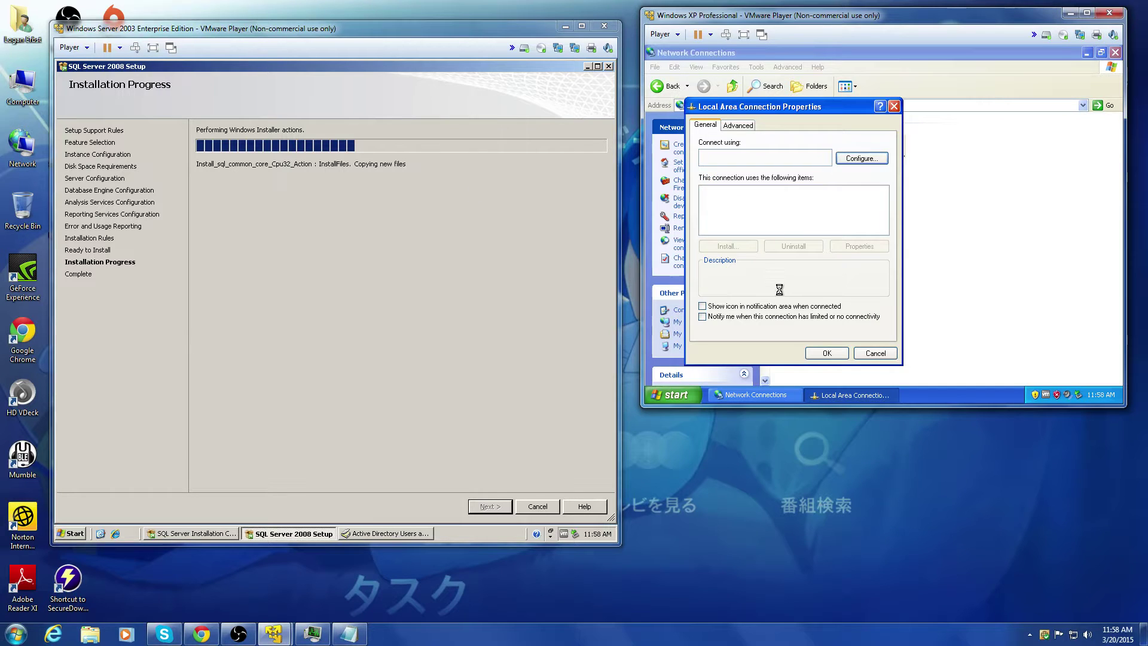
click(883, 220)
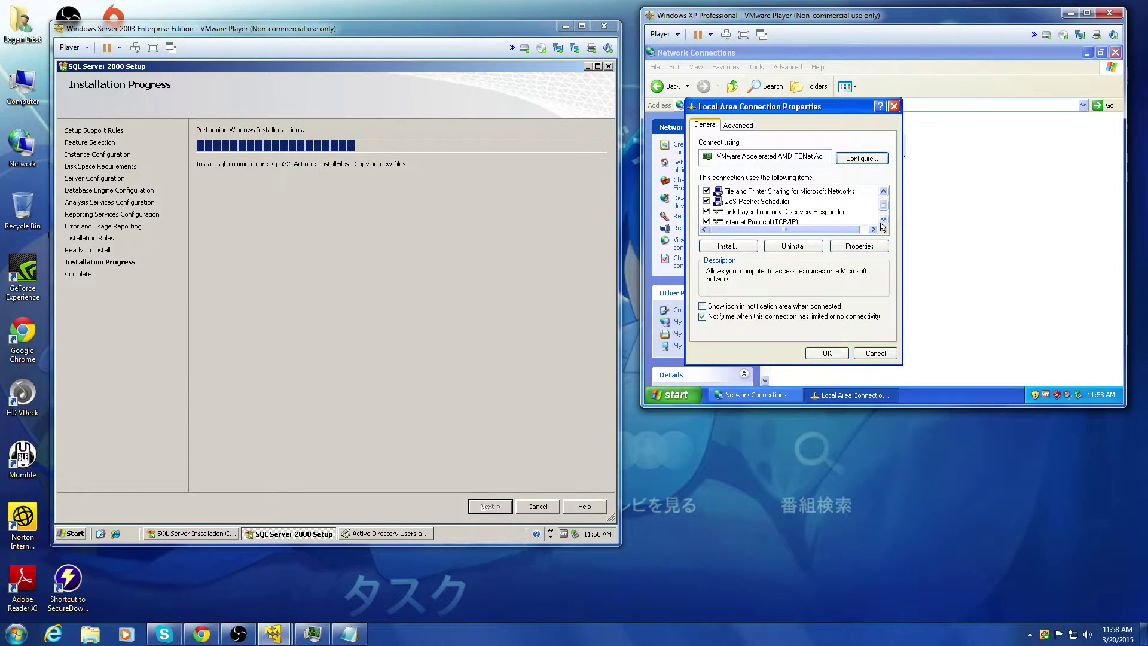
click(882, 222)
double_click(763, 214)
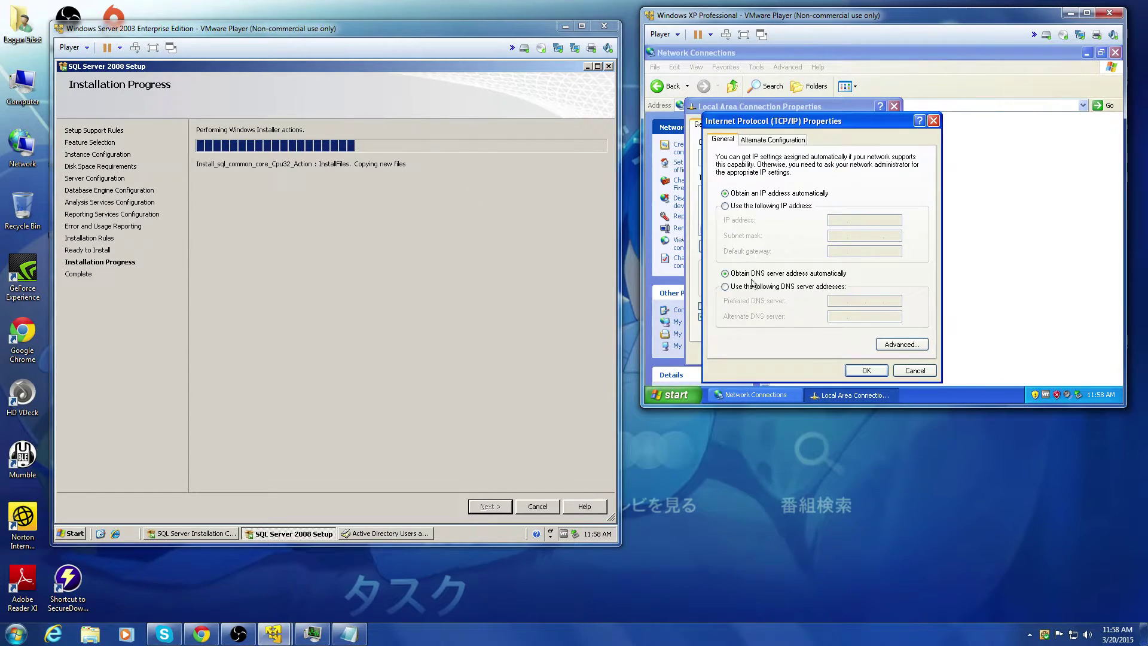
Step: Use preferred DNS 192.168.239.200 and alternate DNS 8.8.8.8, confirming both dialogs
click(752, 286)
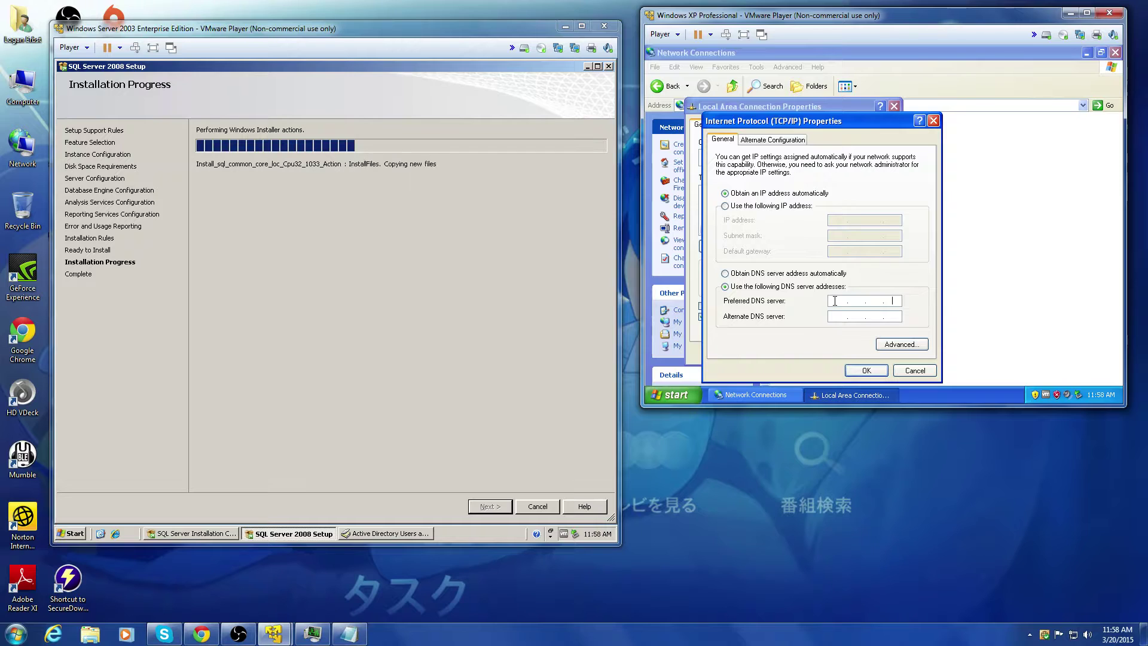
click(835, 300)
text(19)
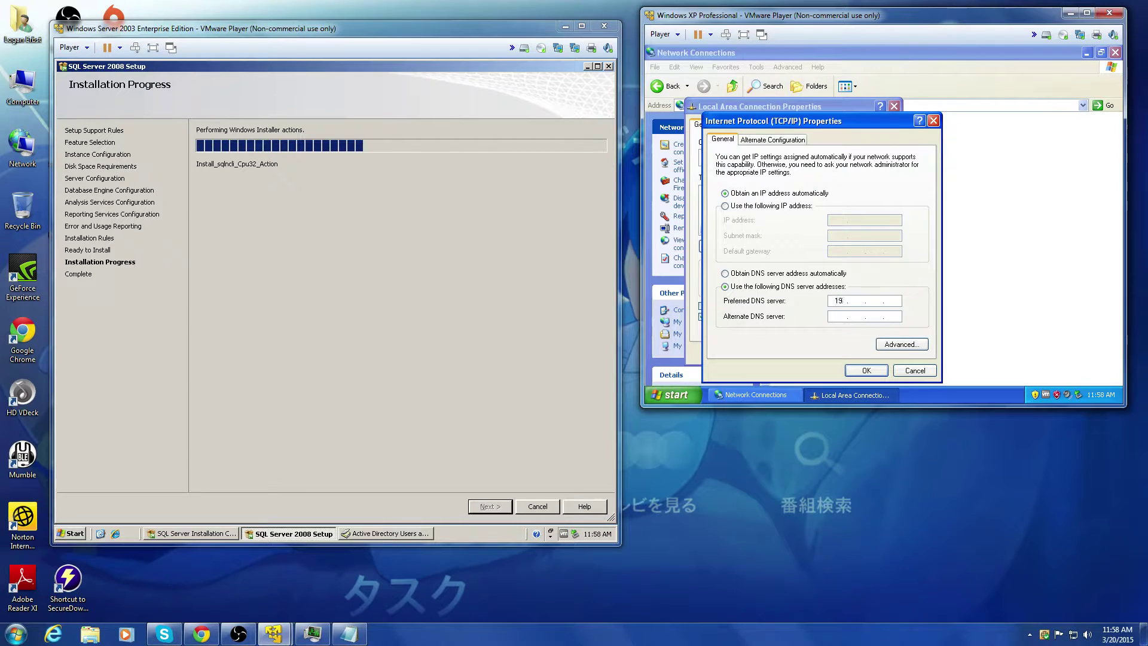
text(2 . 168 . 239 . )
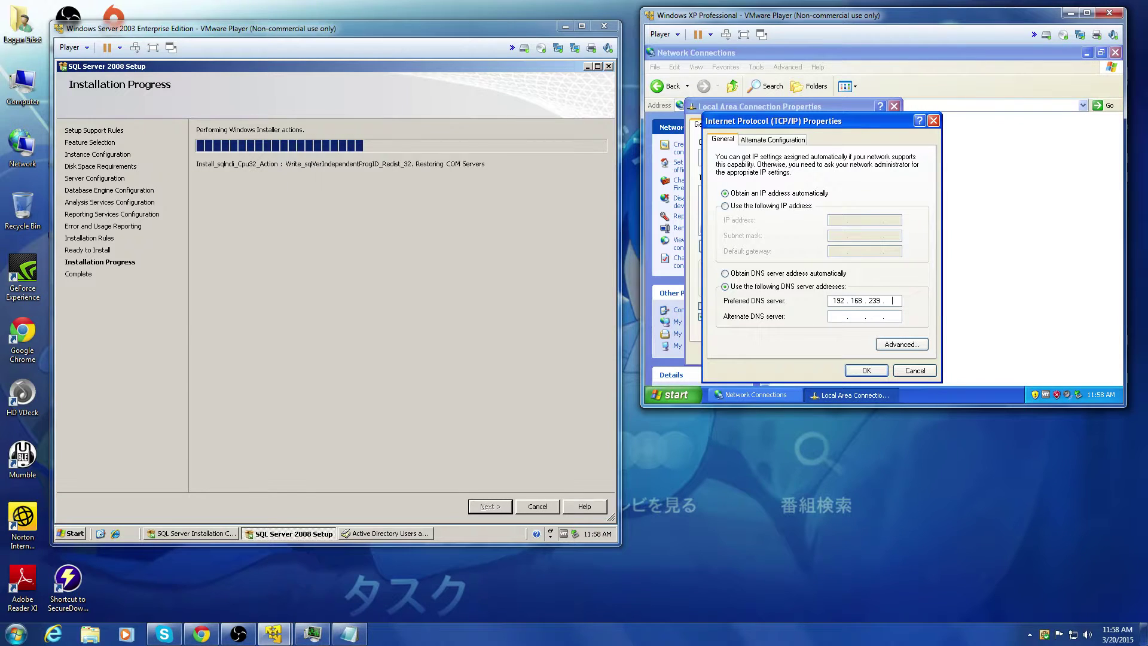
text(200)
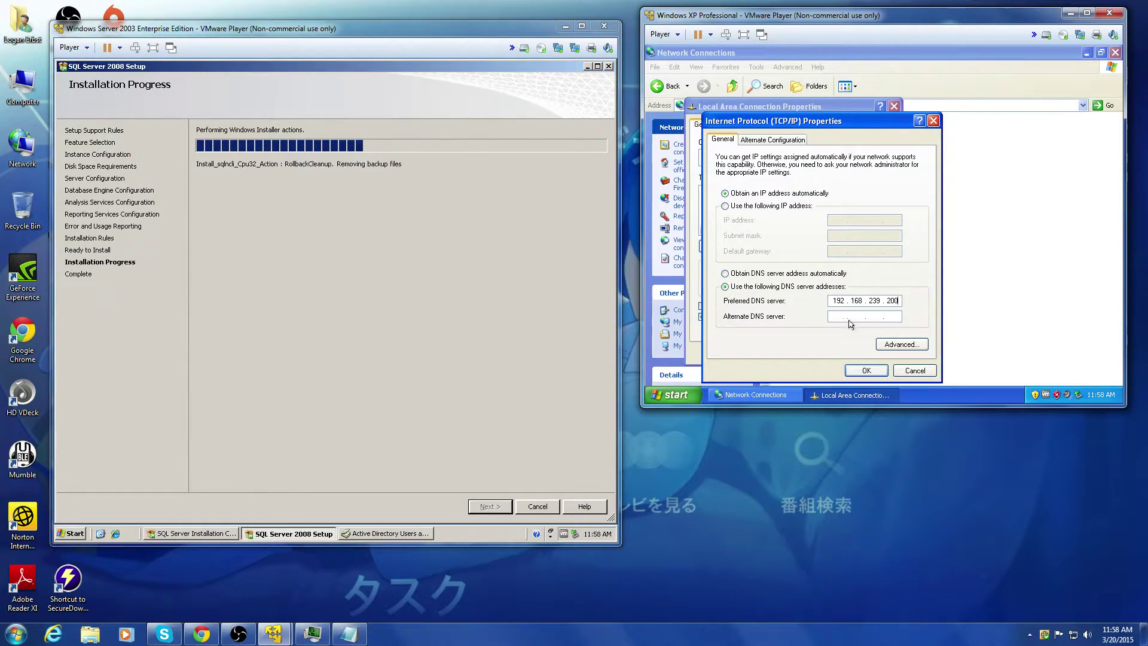
click(842, 317)
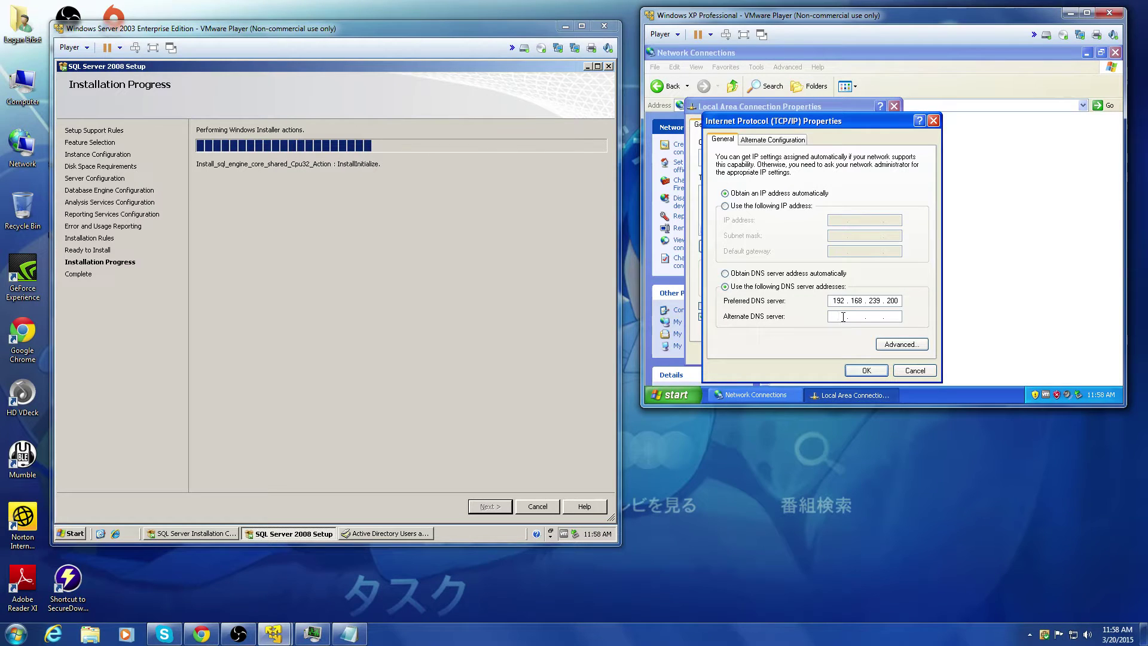
text(8.8.8.8)
click(866, 371)
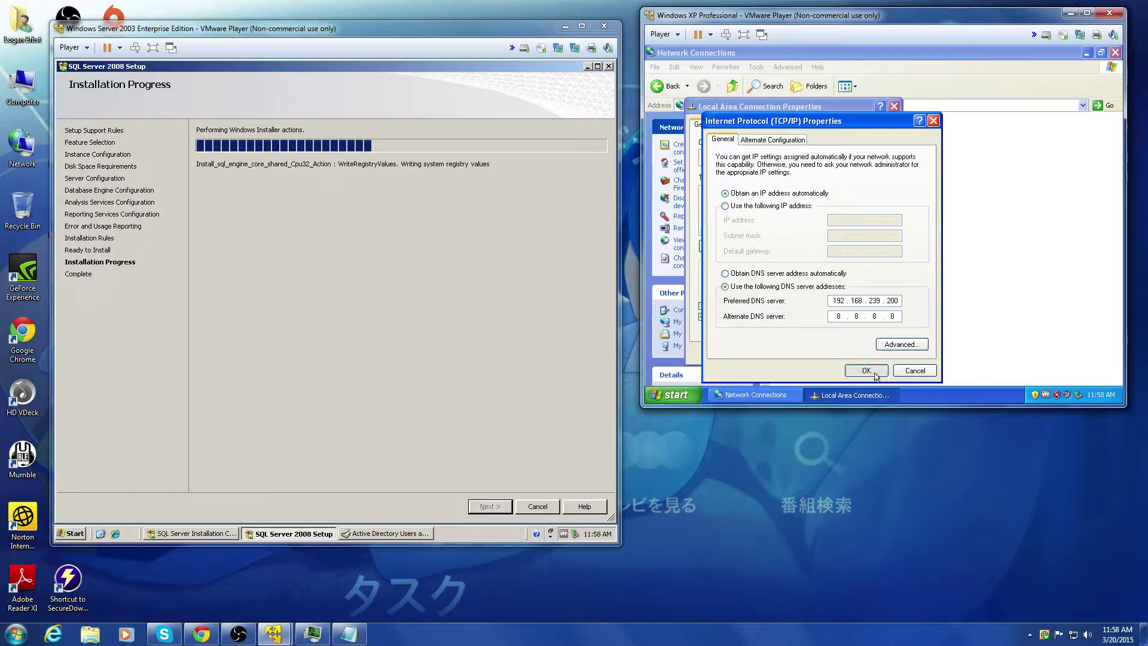
click(827, 353)
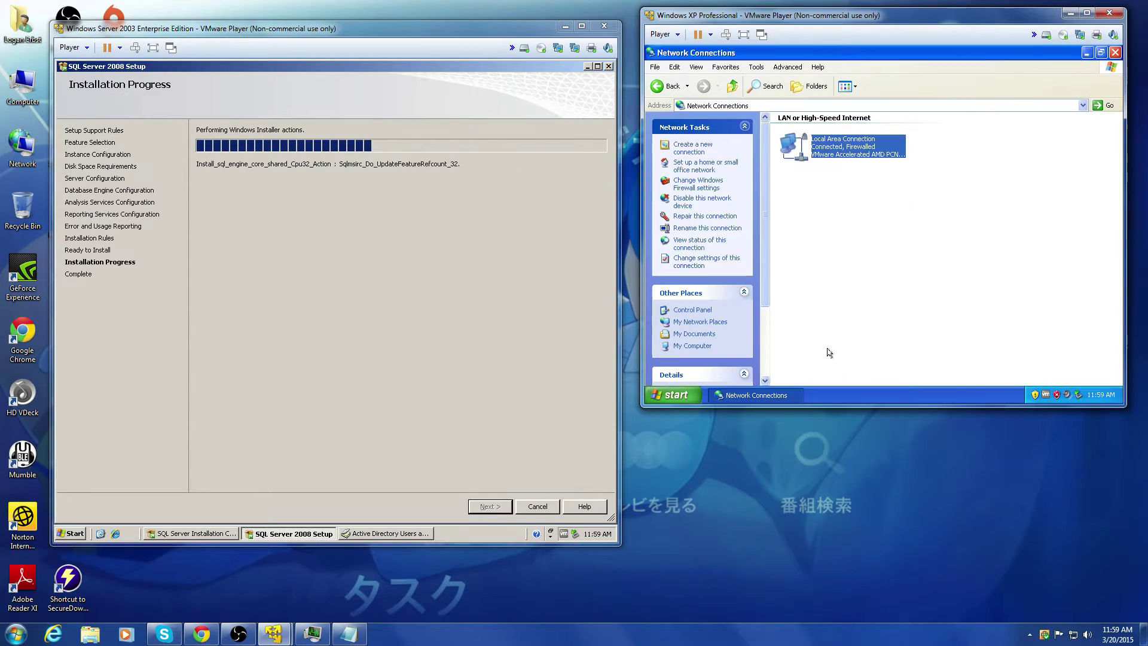
Step: In My Computer's Computer Name changes, switch membership to domain vmnet.vm and confirm
click(1116, 53)
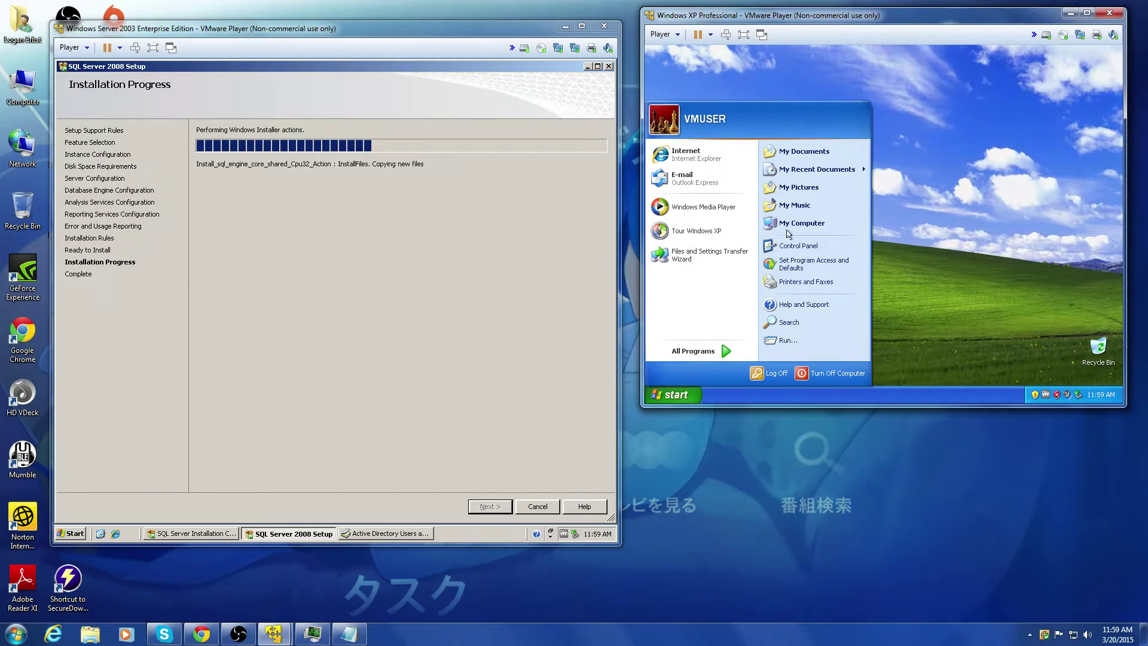
right_click(788, 230)
click(844, 331)
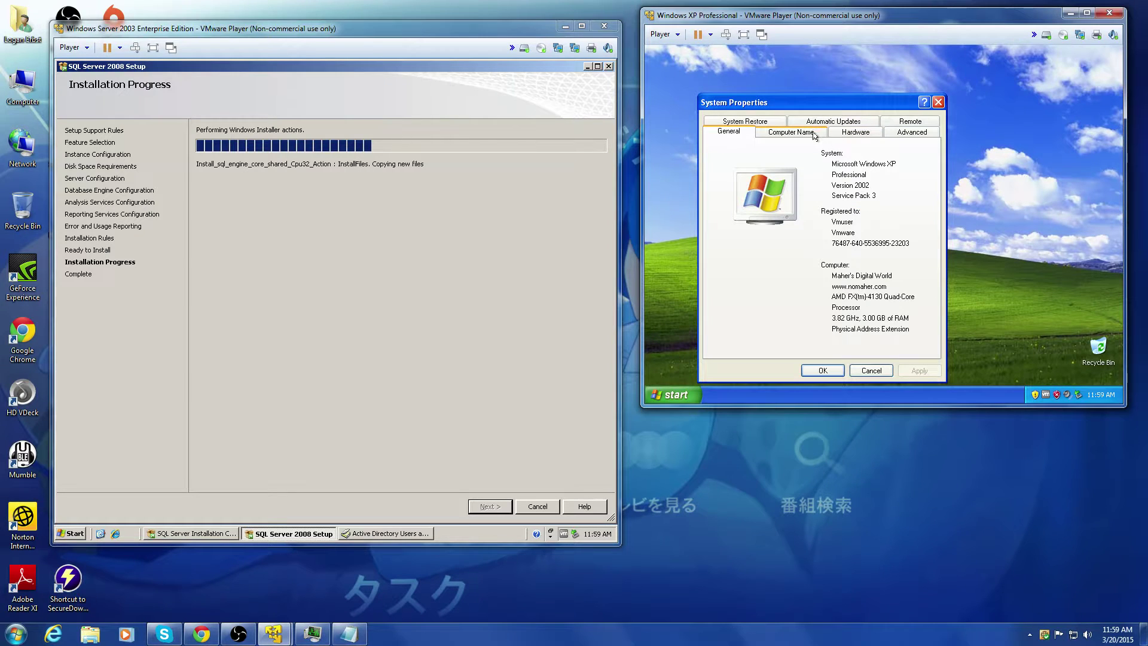
click(816, 130)
click(920, 280)
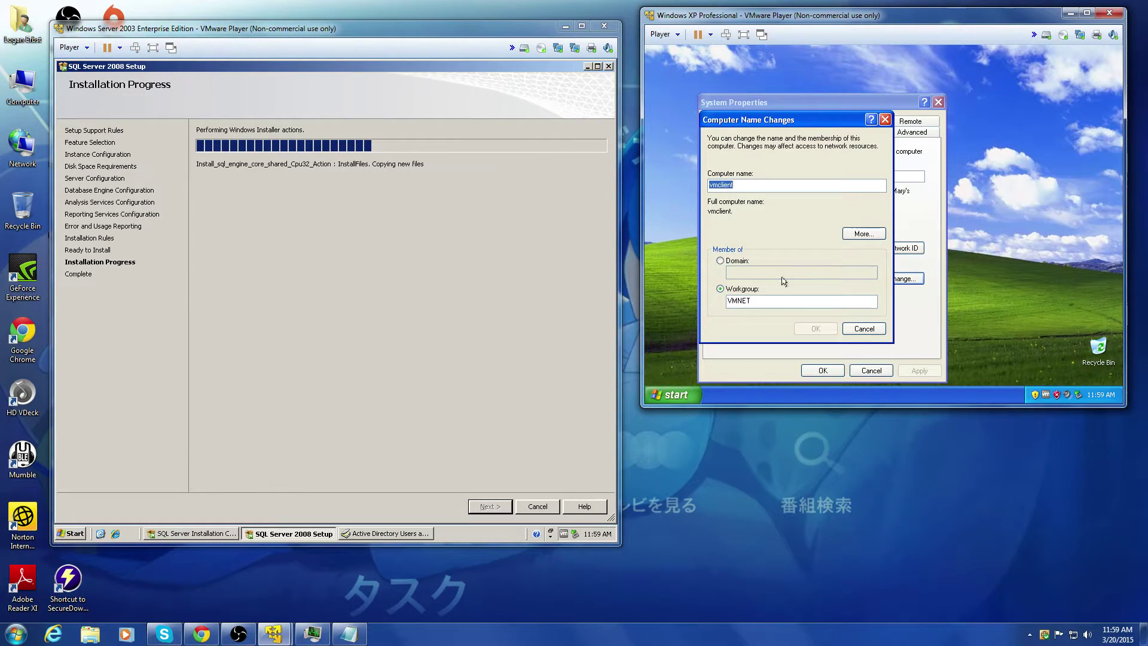
click(729, 262)
click(740, 271)
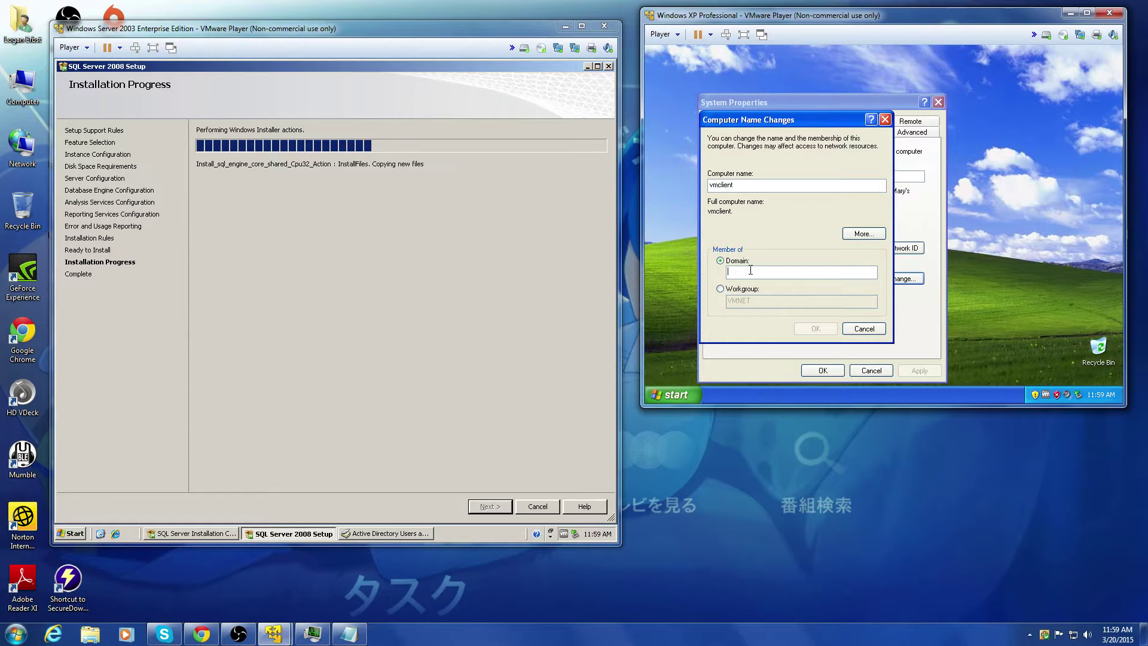
text(vmnet.vm)
click(808, 324)
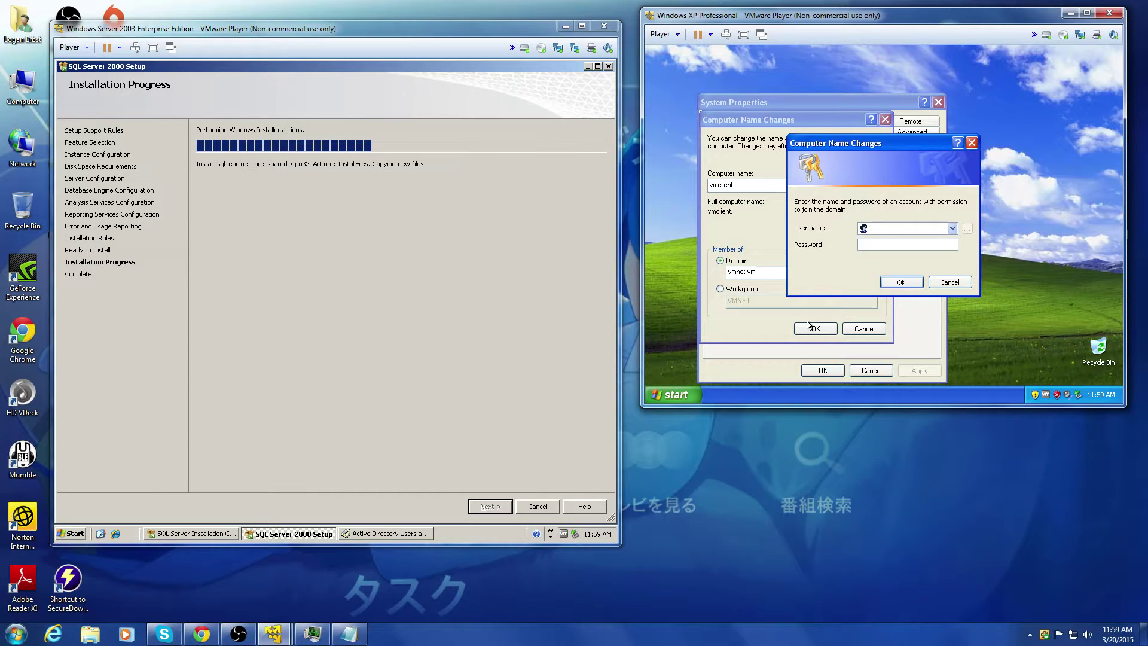
Step: Enter the Administrator user name and its password in the domain credentials prompt and submit
text(Ad)
key(BackSpace)
key(BackSpace)
key(BackSpace)
text(or*********)
click(903, 283)
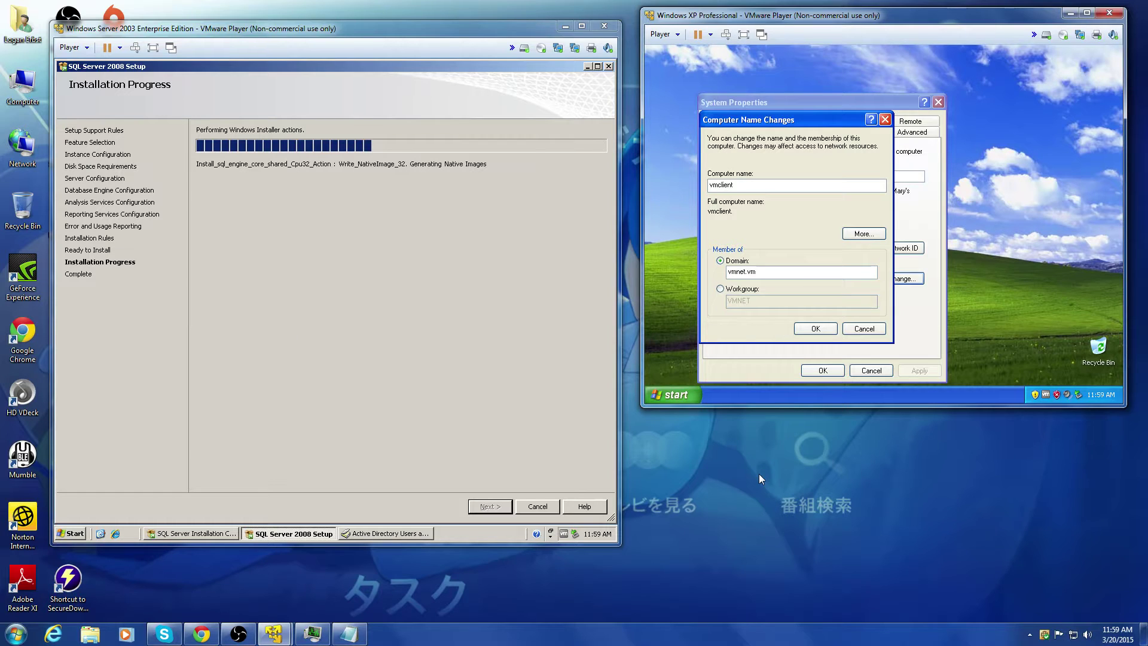
Step: Check the YouTube live stream, begin editing its title, then minimize Chrome and show Skype
click(248, 487)
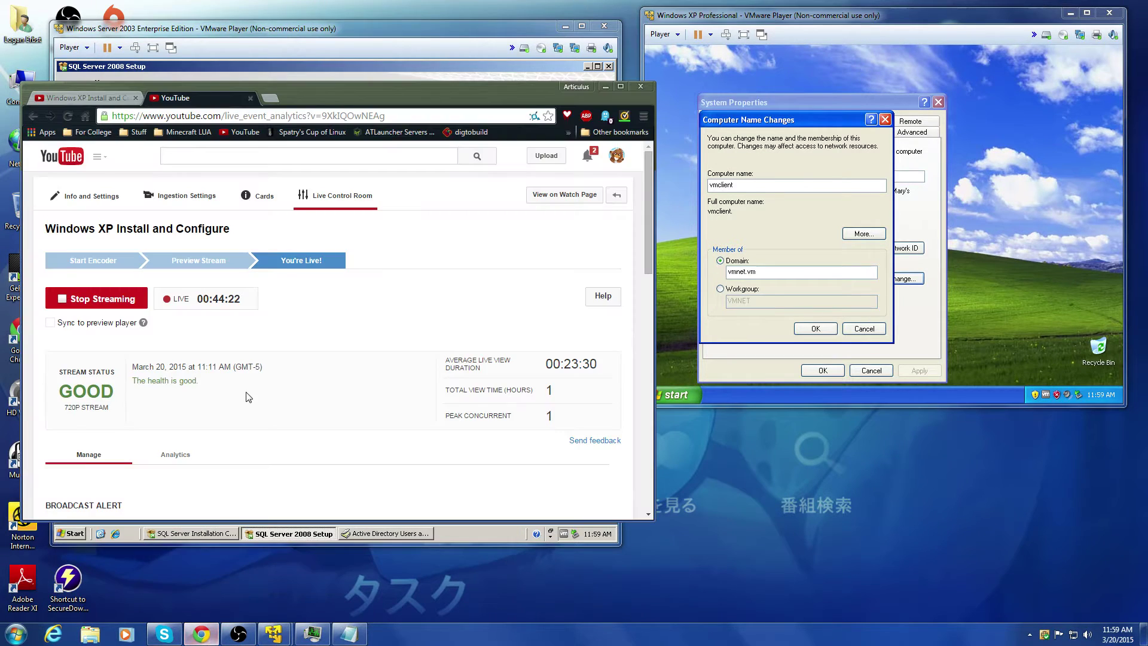
scroll(249, 397, down, 2)
scroll(258, 432, up, 2)
click(90, 98)
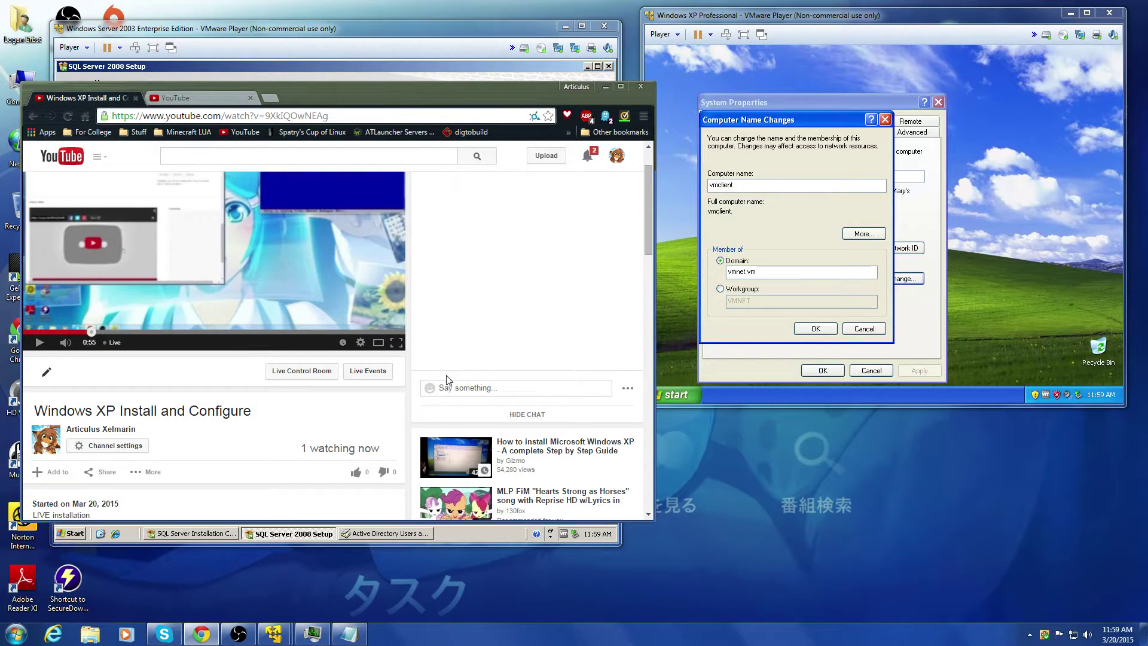
click(383, 414)
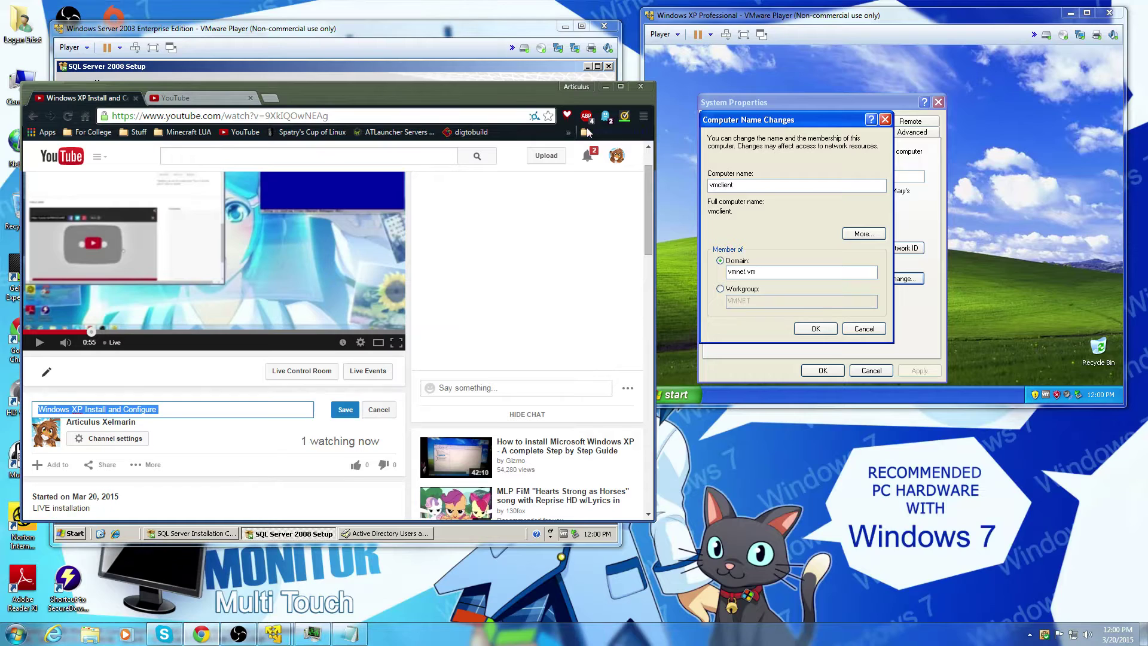
click(604, 88)
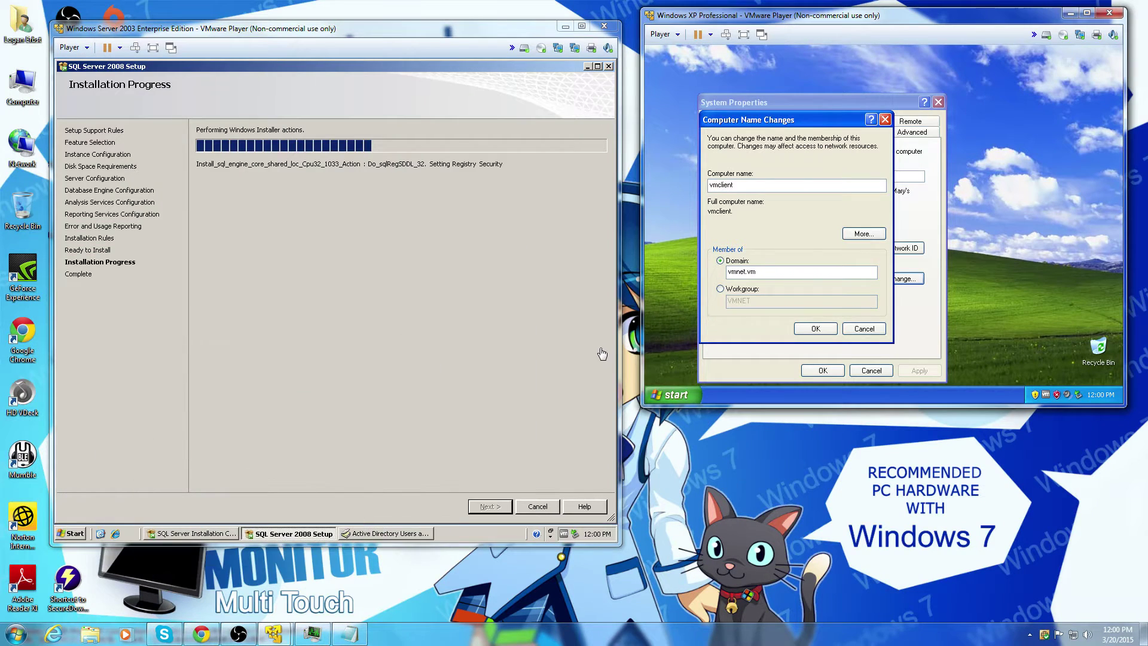
click(165, 634)
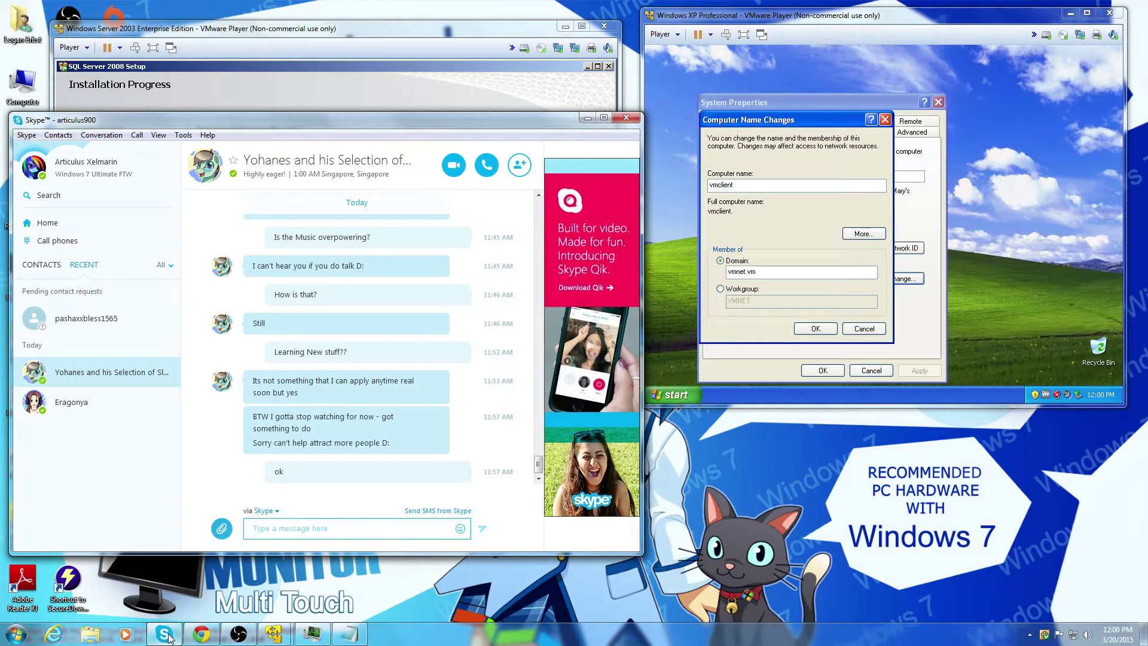
Step: Dismiss the logon failure, retry joining vmnet.vm, and submit the Administrator user name and password
click(168, 636)
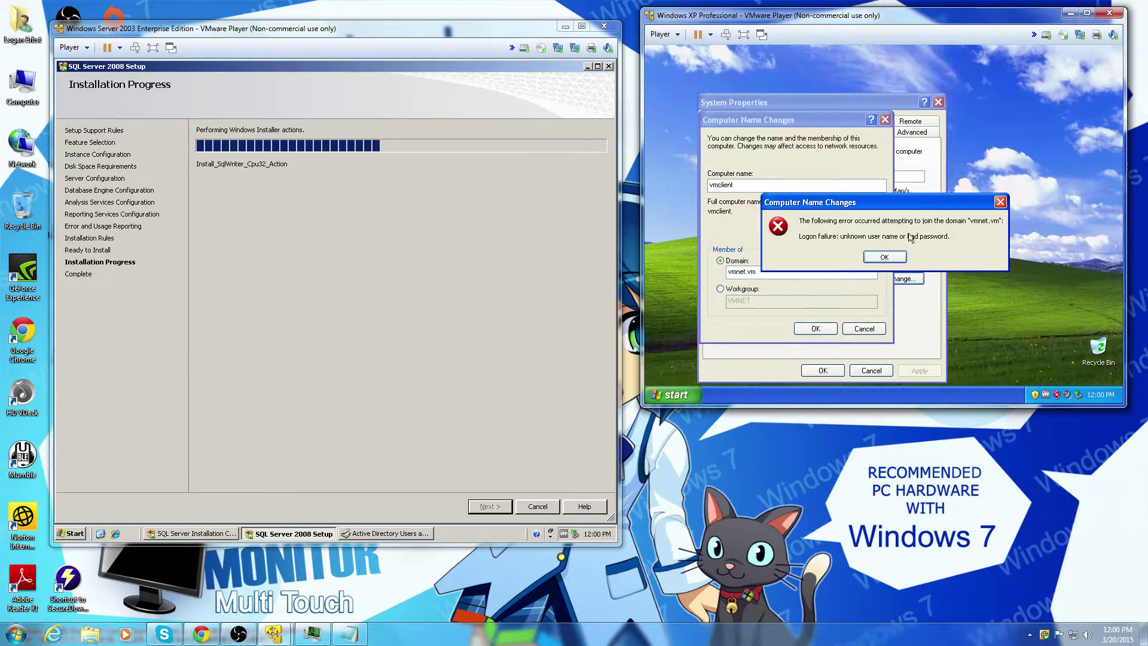
click(896, 256)
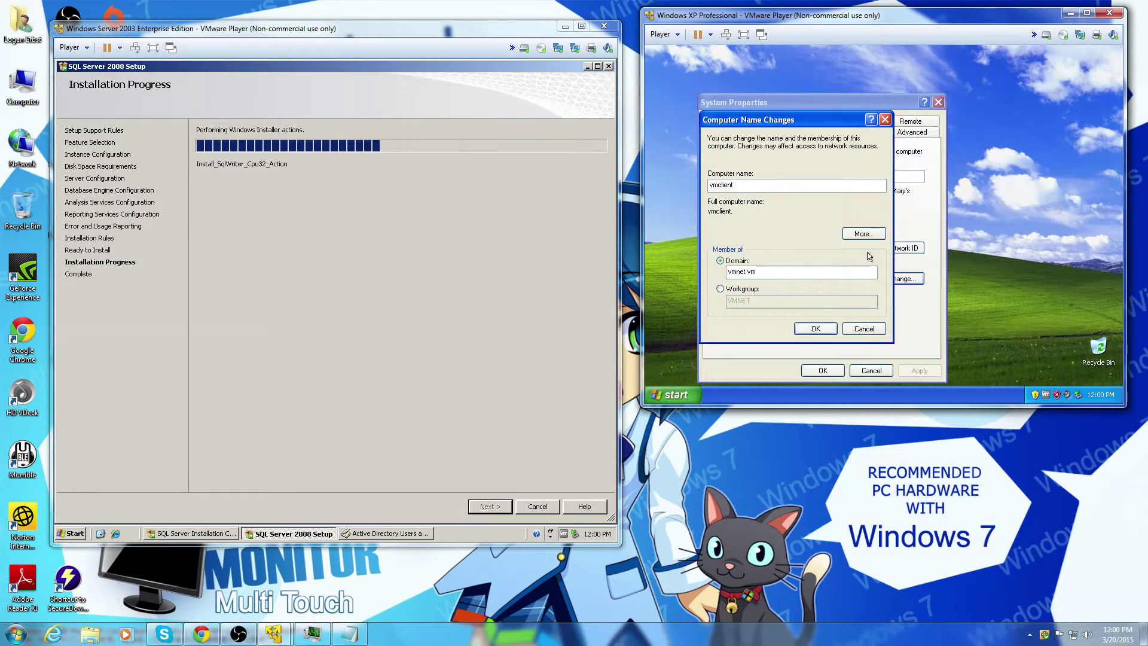
click(809, 328)
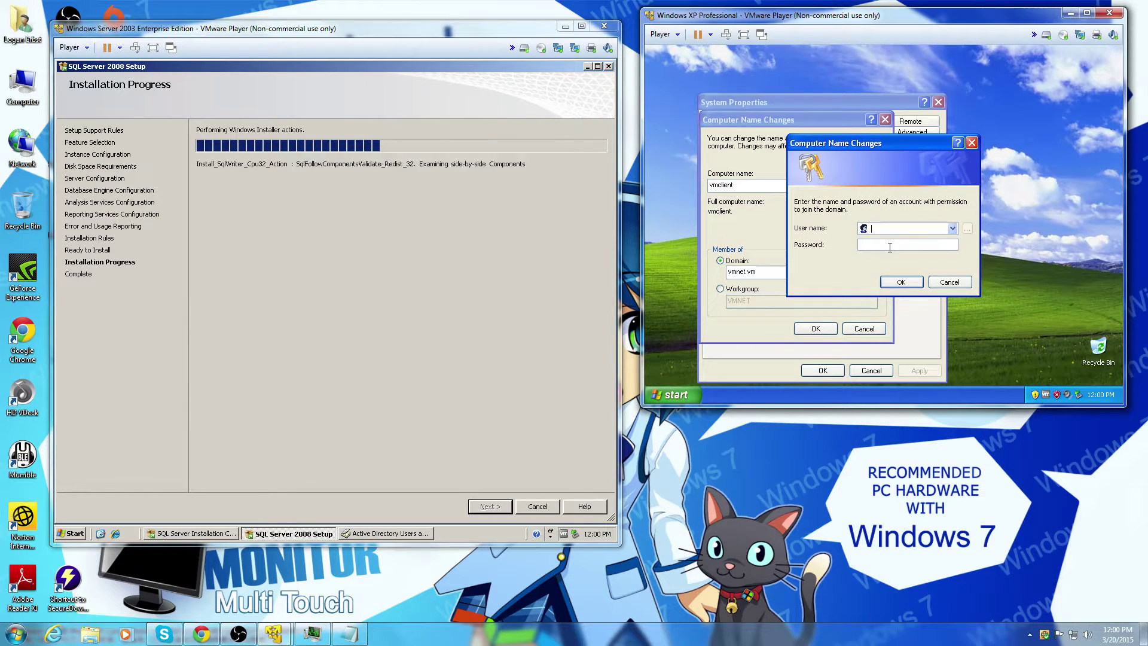
text(Administrator)
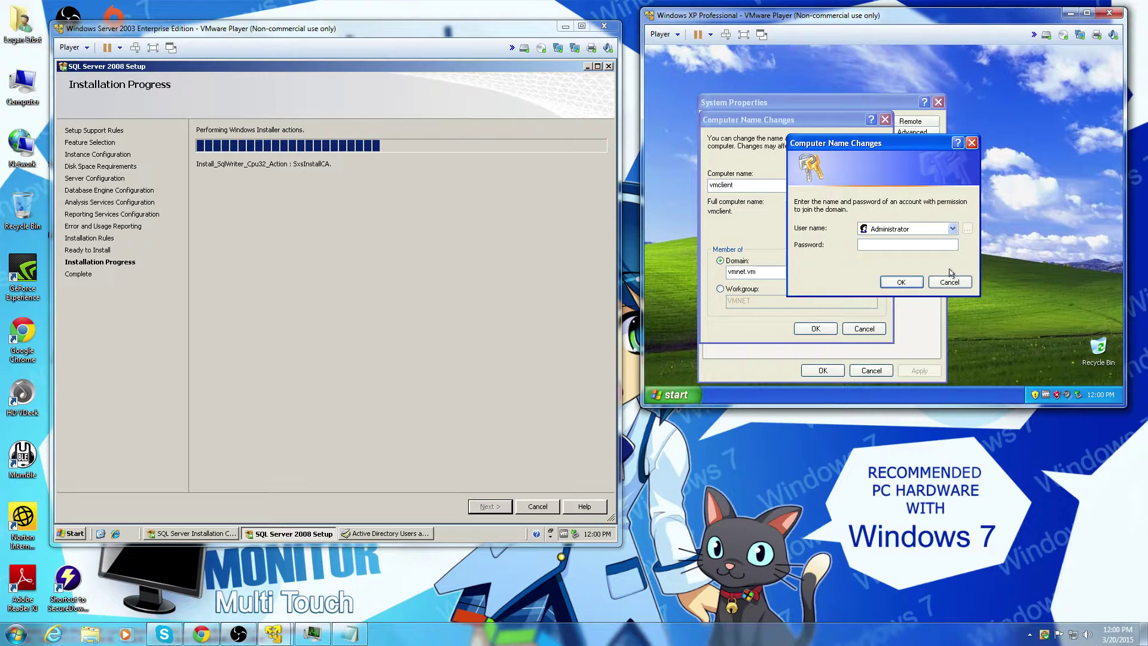
text(•••••••••)
click(917, 285)
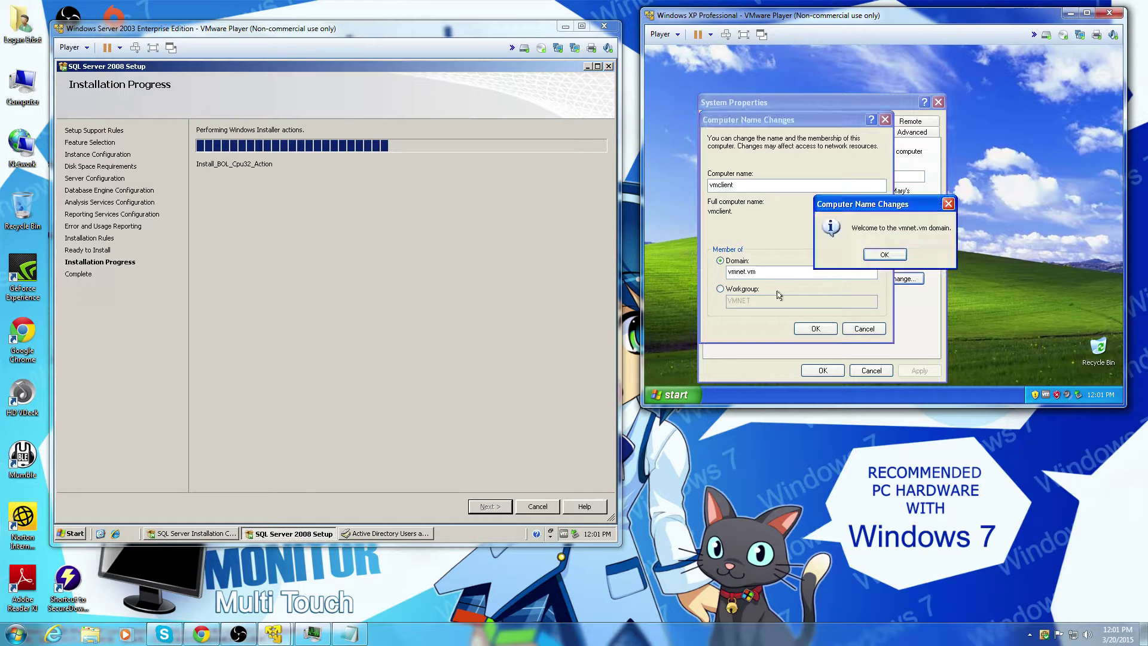
Step: Acknowledge the vmnet.vm welcome and restart notices, restart the XP guest, then open Live Control Room
click(868, 257)
click(876, 258)
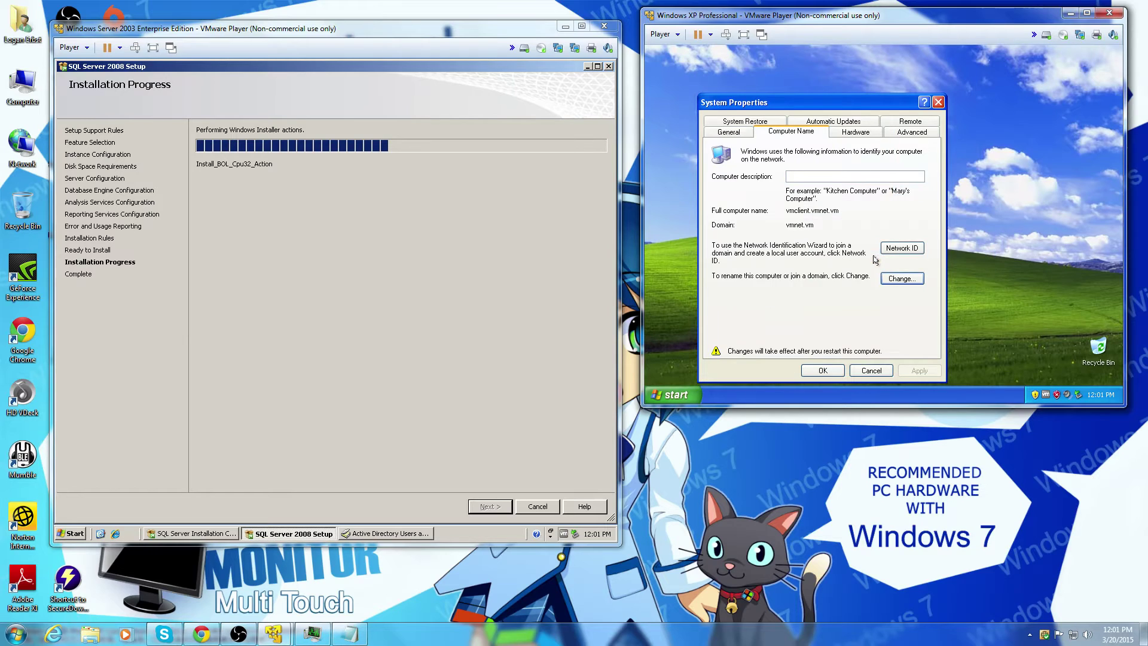
click(820, 366)
click(880, 257)
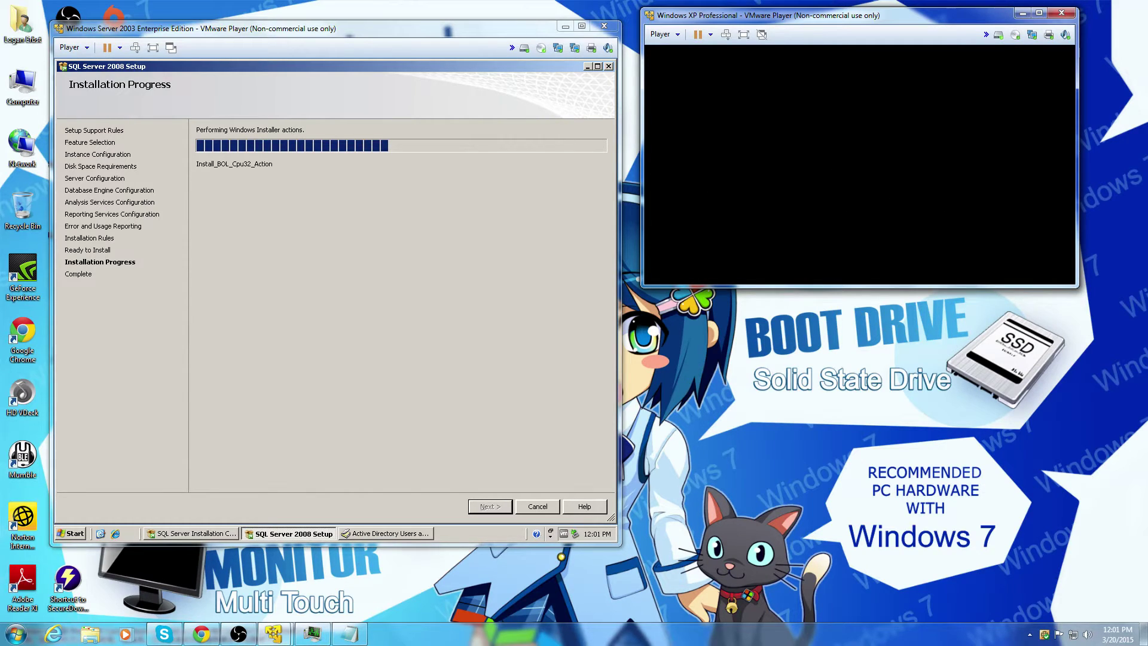
click(209, 639)
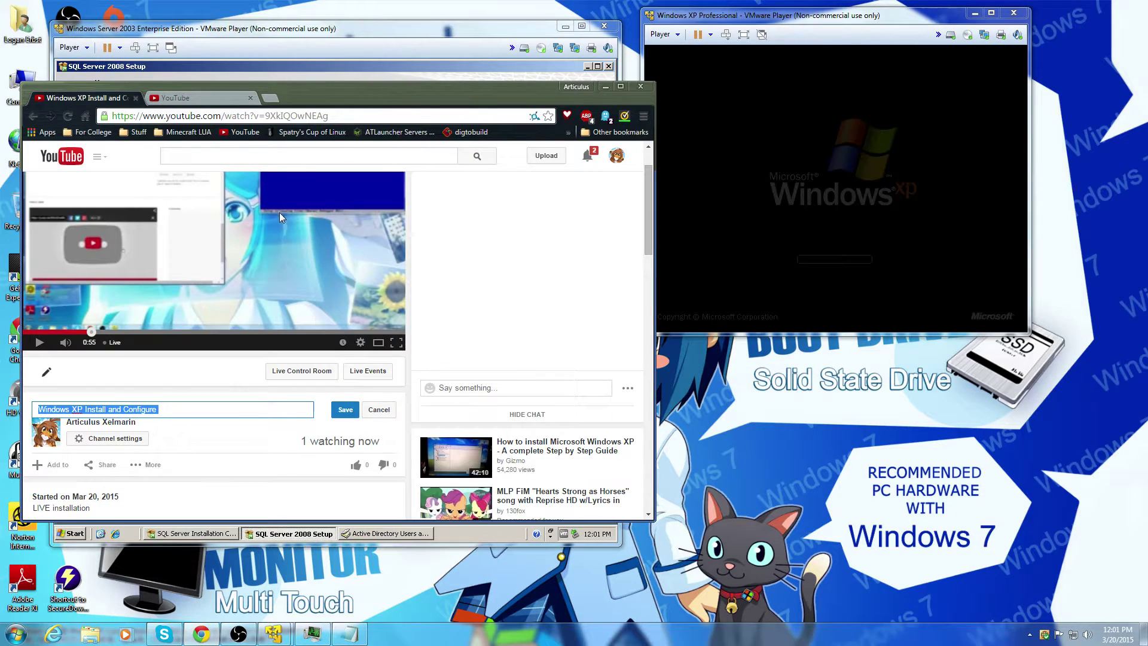
click(199, 98)
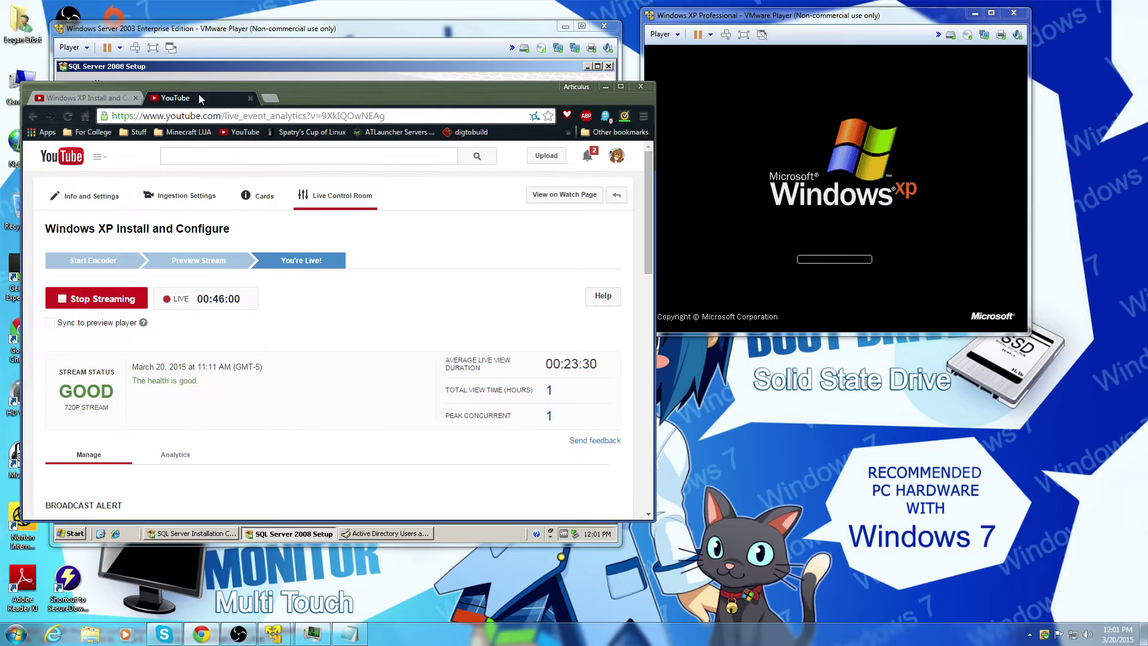
Step: Return to the live stream's watch page, then minimize Chrome to view the installation
scroll(344, 346, down, 7)
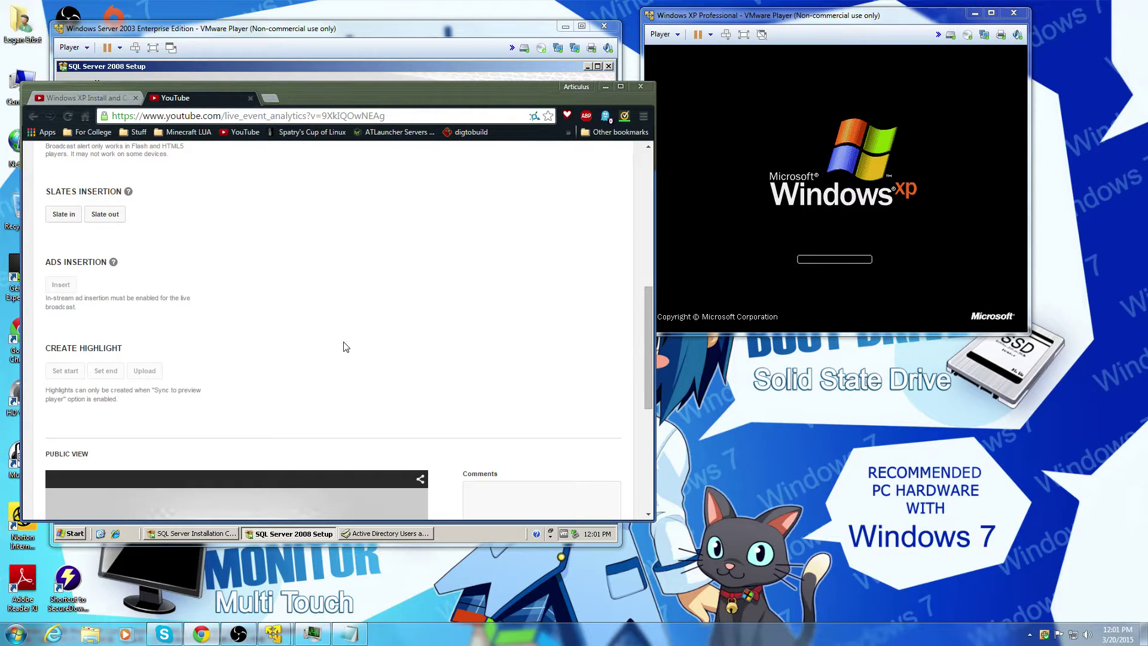
scroll(343, 345, down, 5)
scroll(344, 346, up, 12)
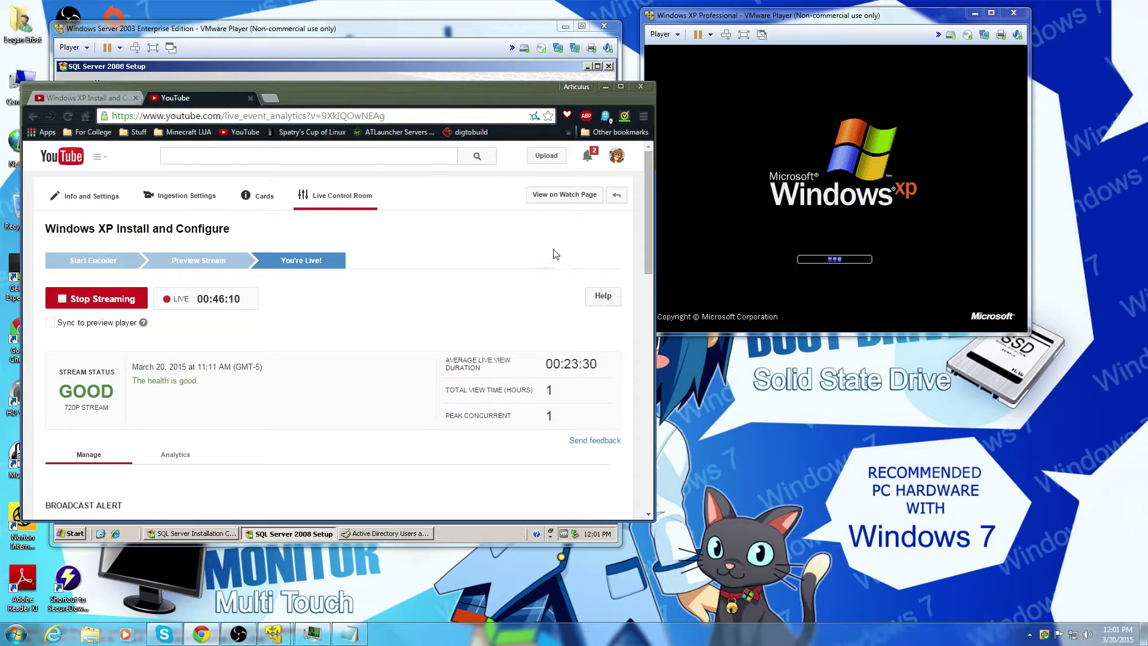
click(101, 103)
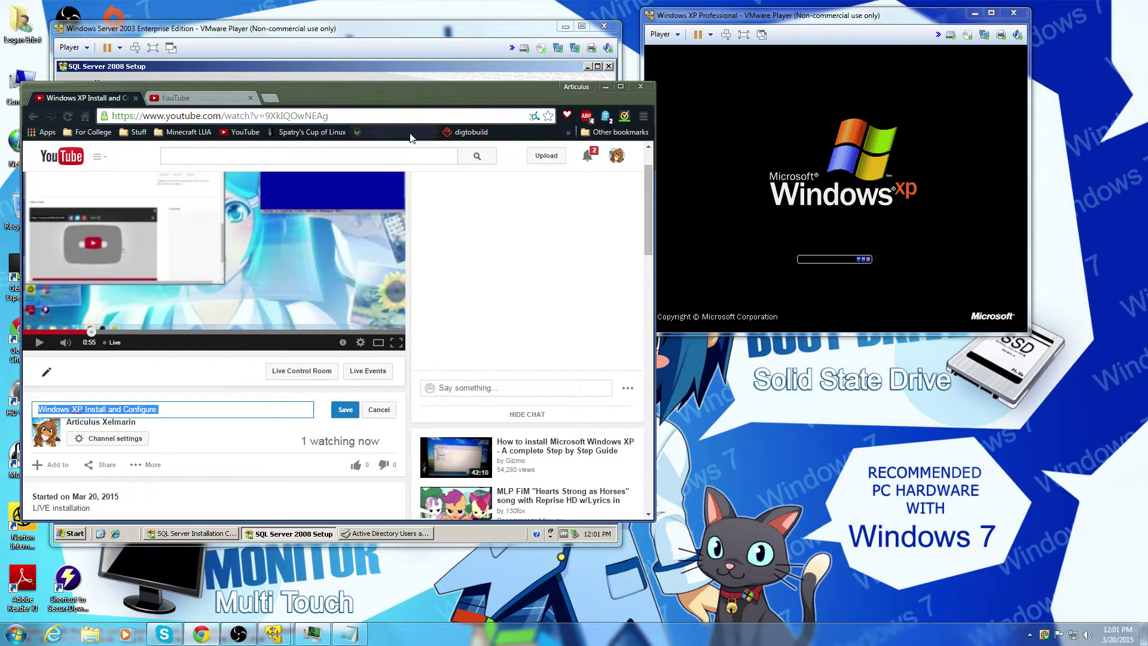
click(605, 86)
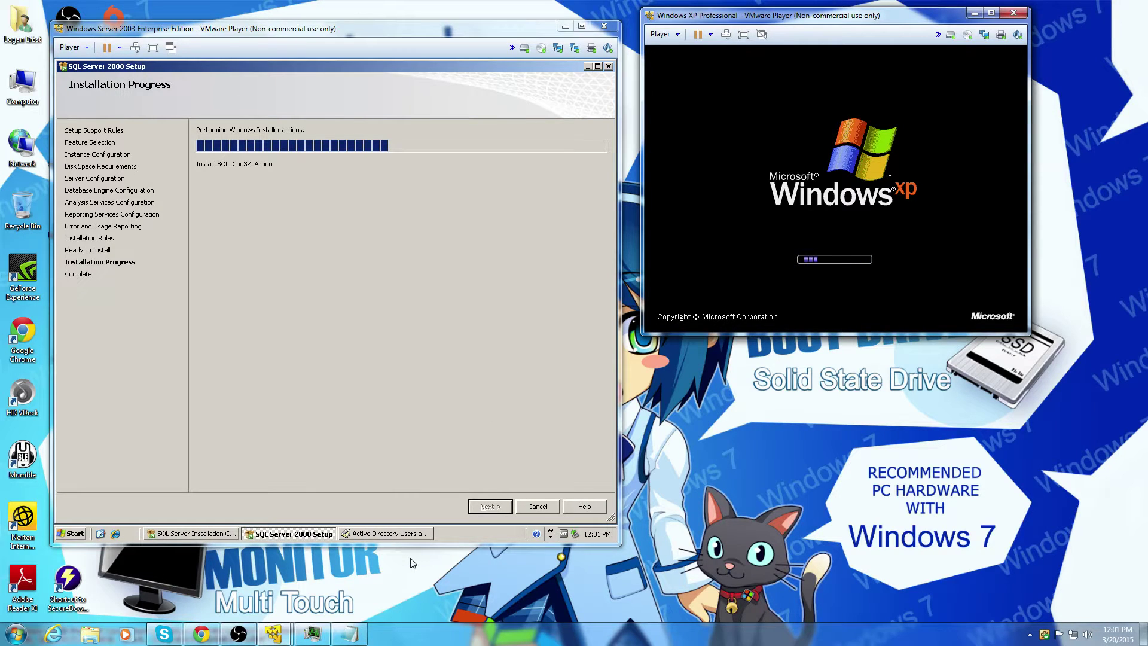
Step: Post 'Hello Viewer' in the YouTube live chat and minimize the browser
click(201, 633)
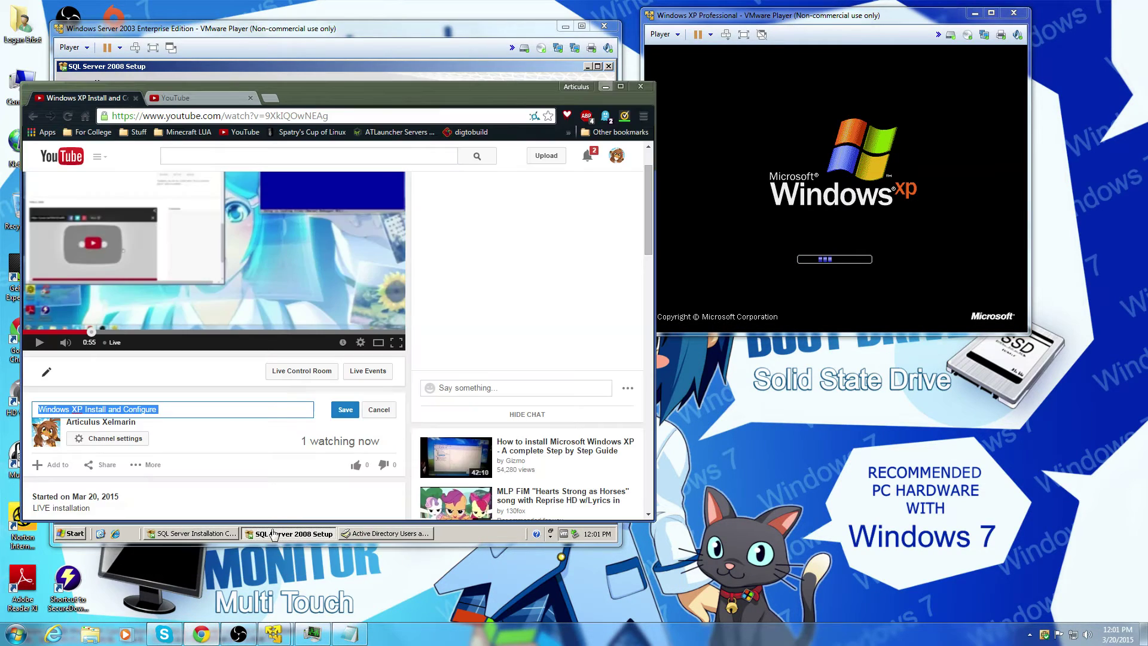
double_click(317, 442)
scroll(308, 451, down, 4)
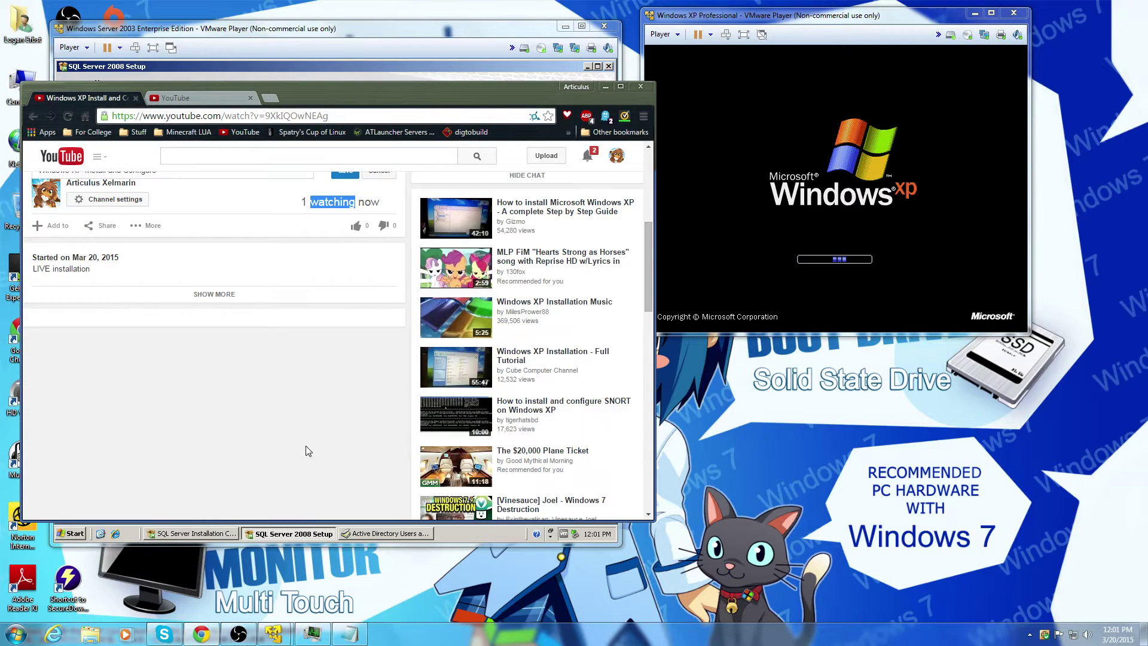
scroll(308, 451, up, 5)
click(447, 449)
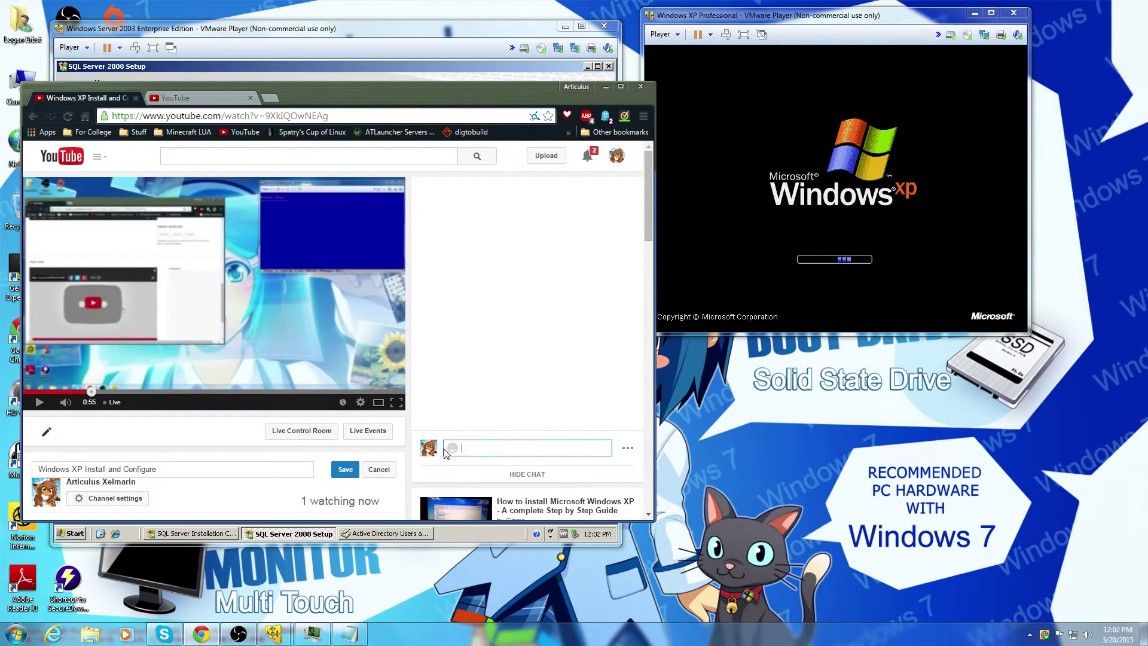
text(Hello Viewer)
key(Return)
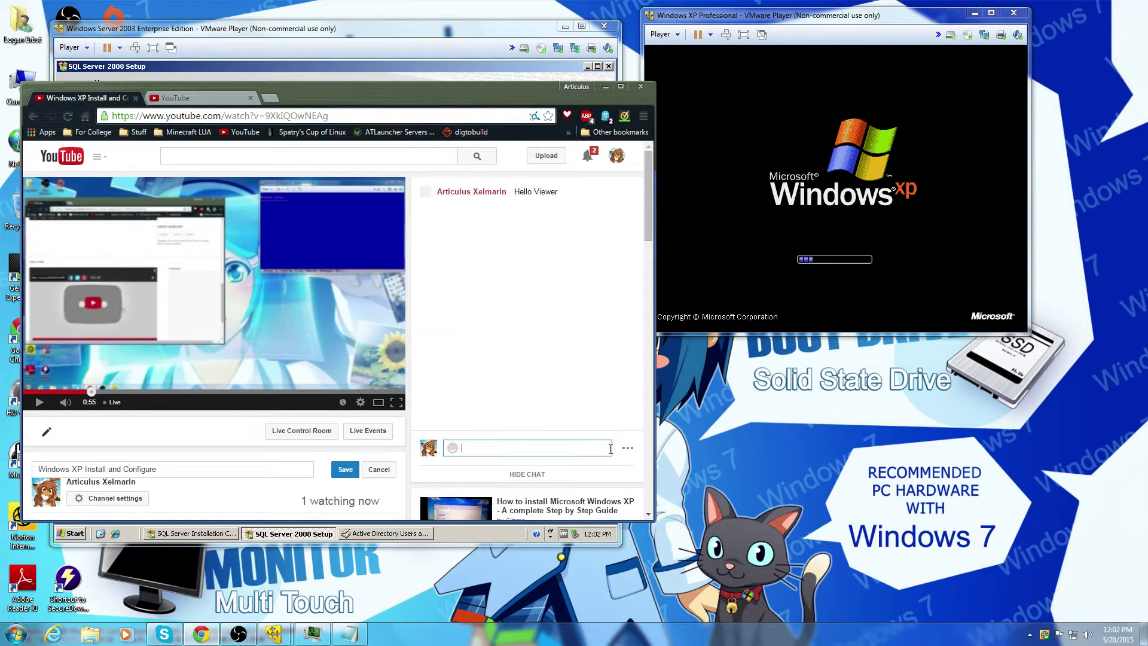
click(605, 87)
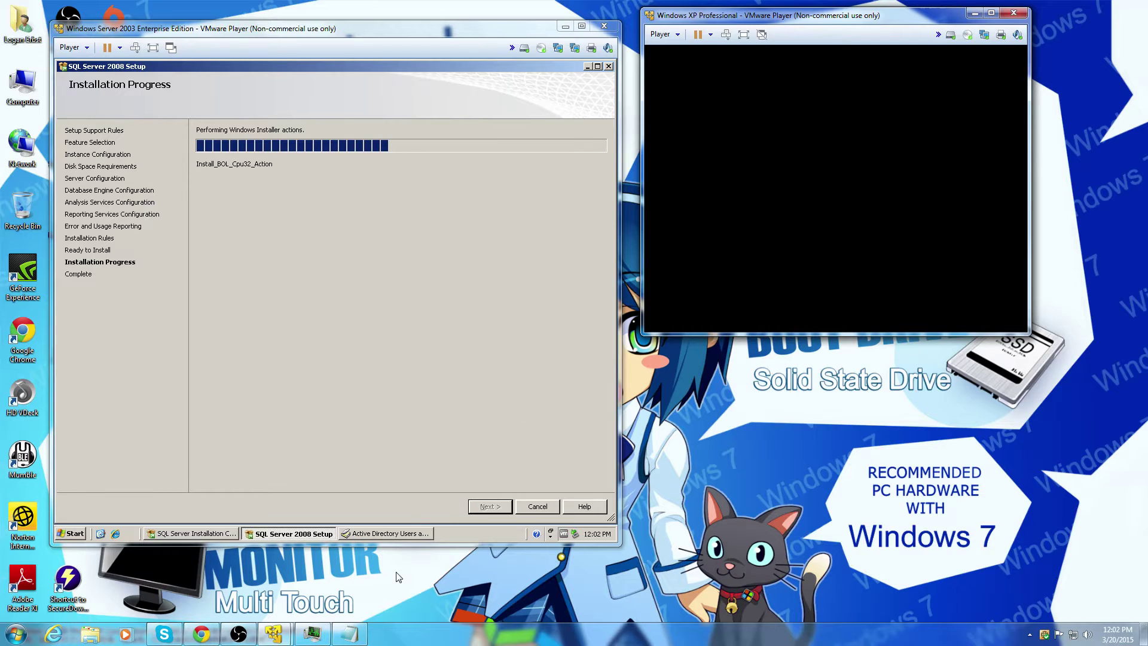
Step: Log the restarted XP guest on to the VMNET domain as Administrator with its password
click(204, 637)
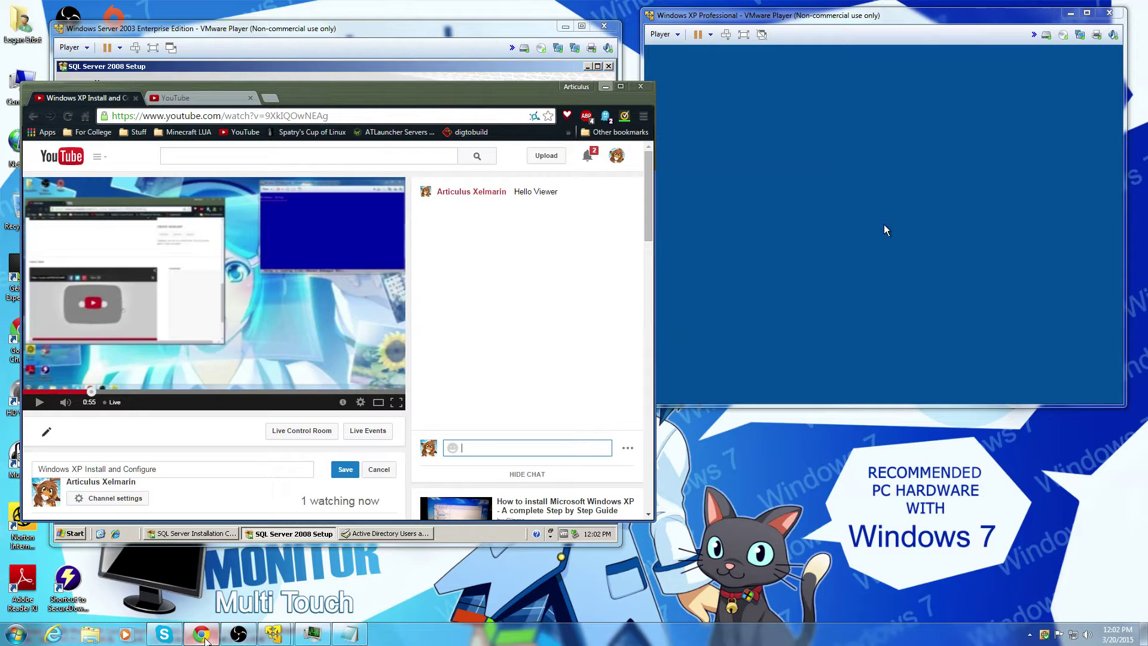
click(204, 637)
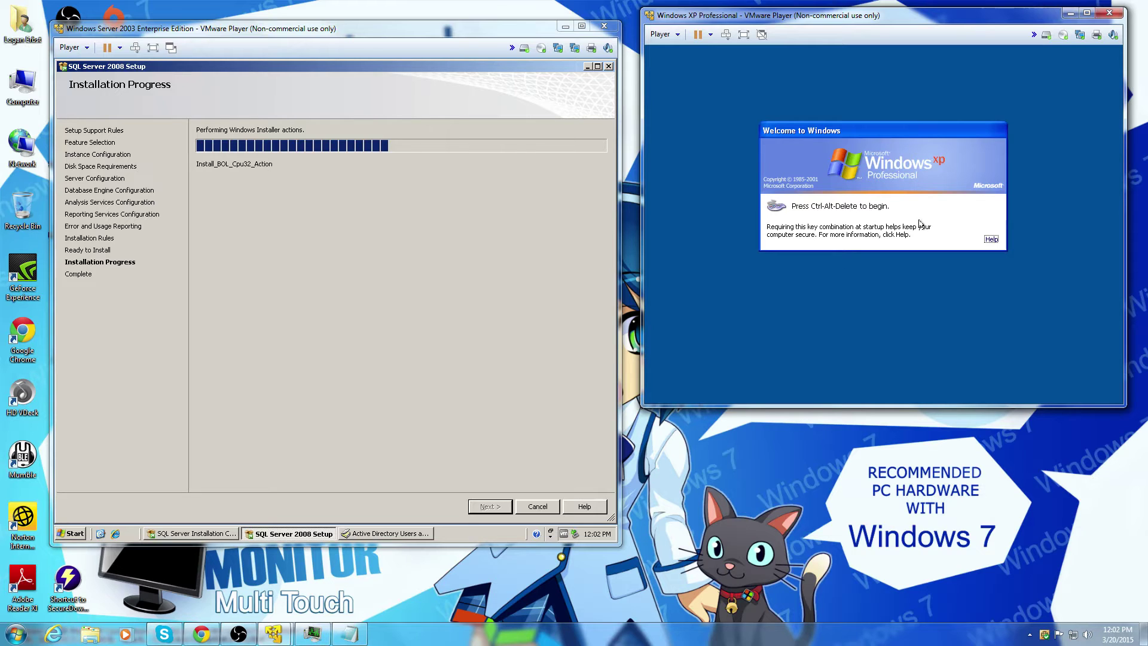
key(ctrl+alt+Insert)
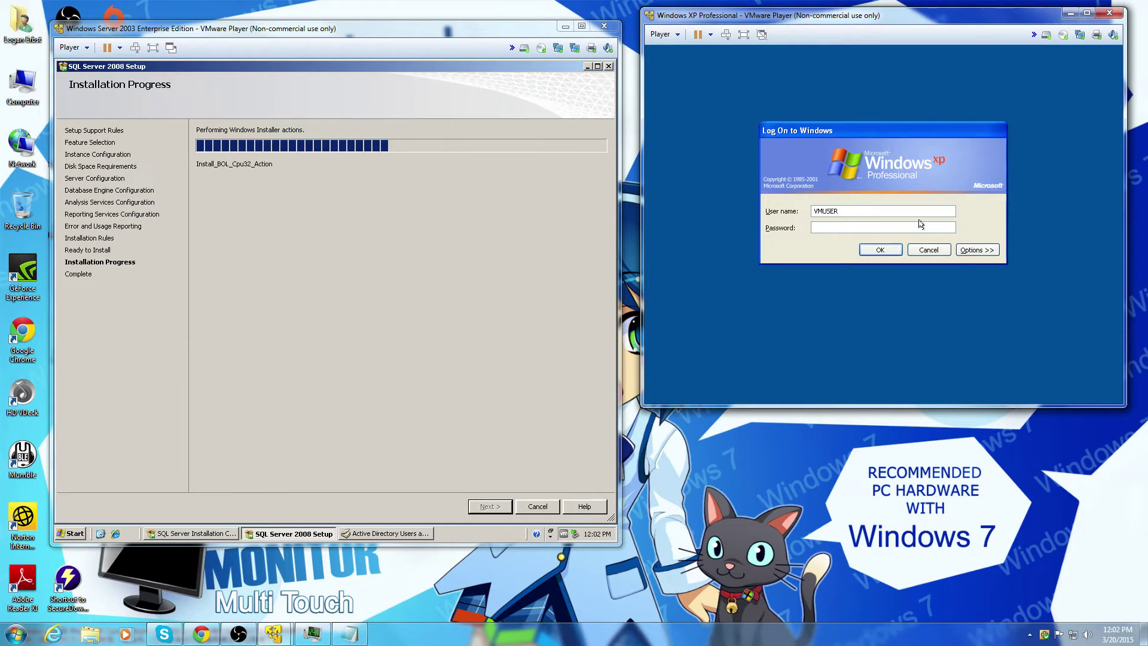
click(977, 250)
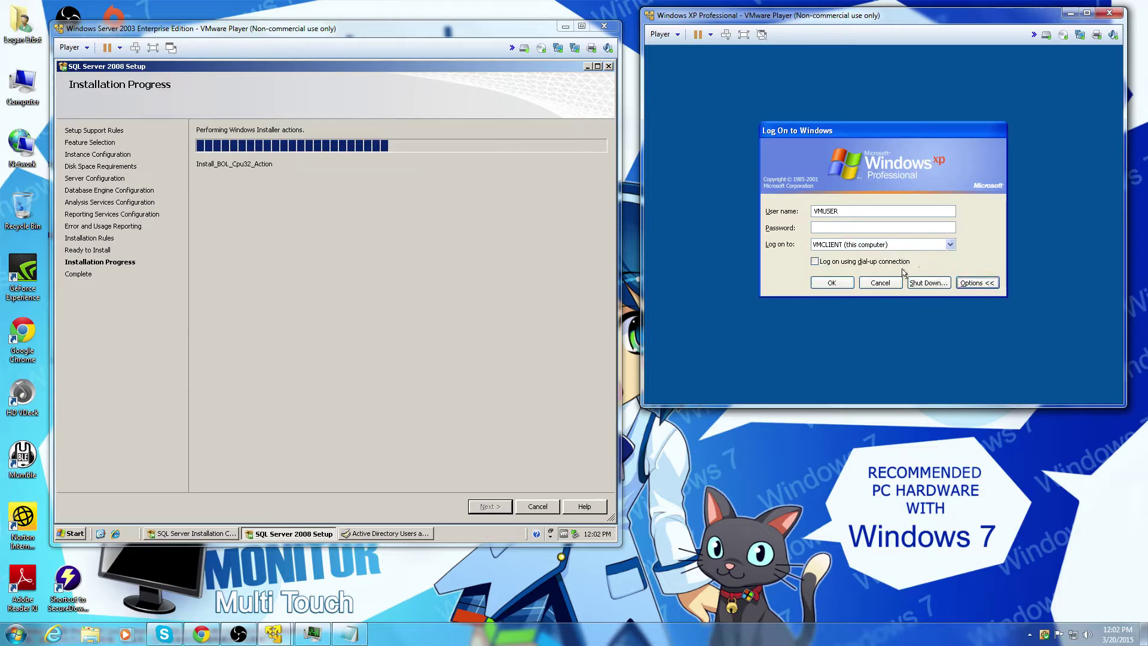
click(906, 245)
click(882, 263)
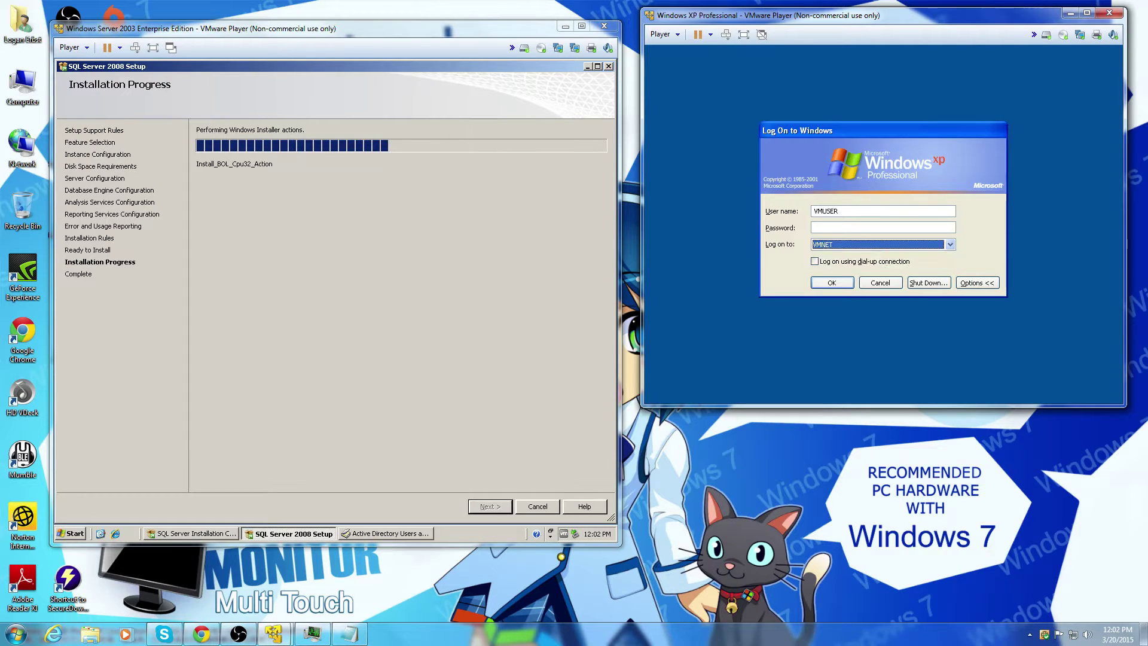
double_click(863, 211)
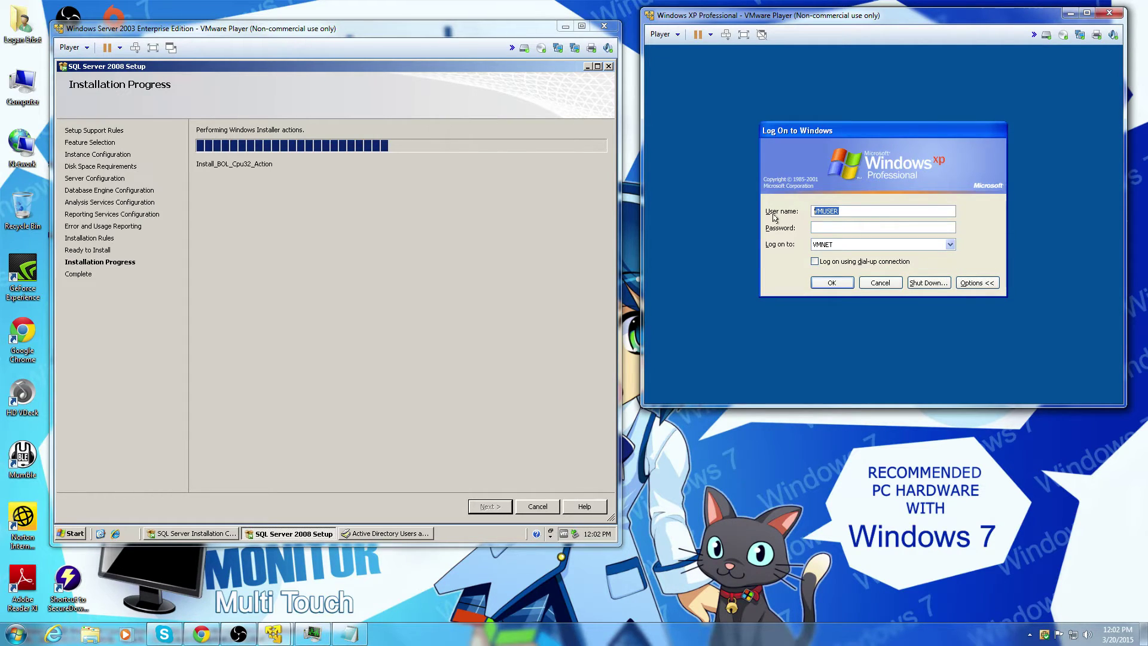
text(Administ)
text(rator)
text(••••••••••)
key(Return)
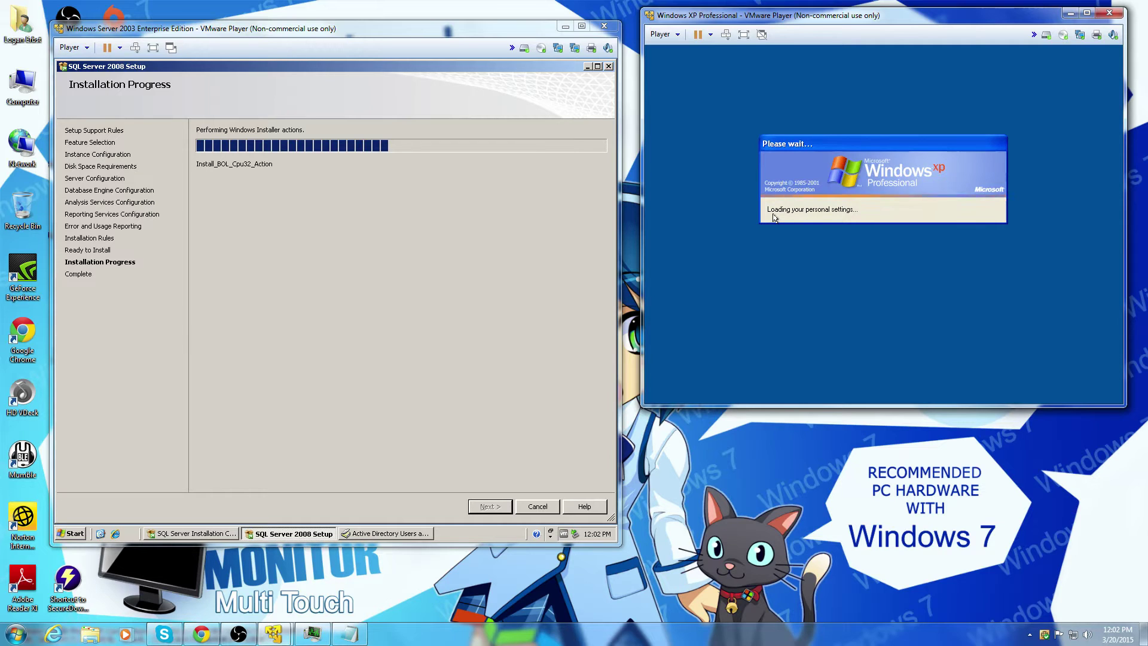
Step: In Active Directory Users and Computers, start a new user named VMUSER with logon name vmuser
click(398, 533)
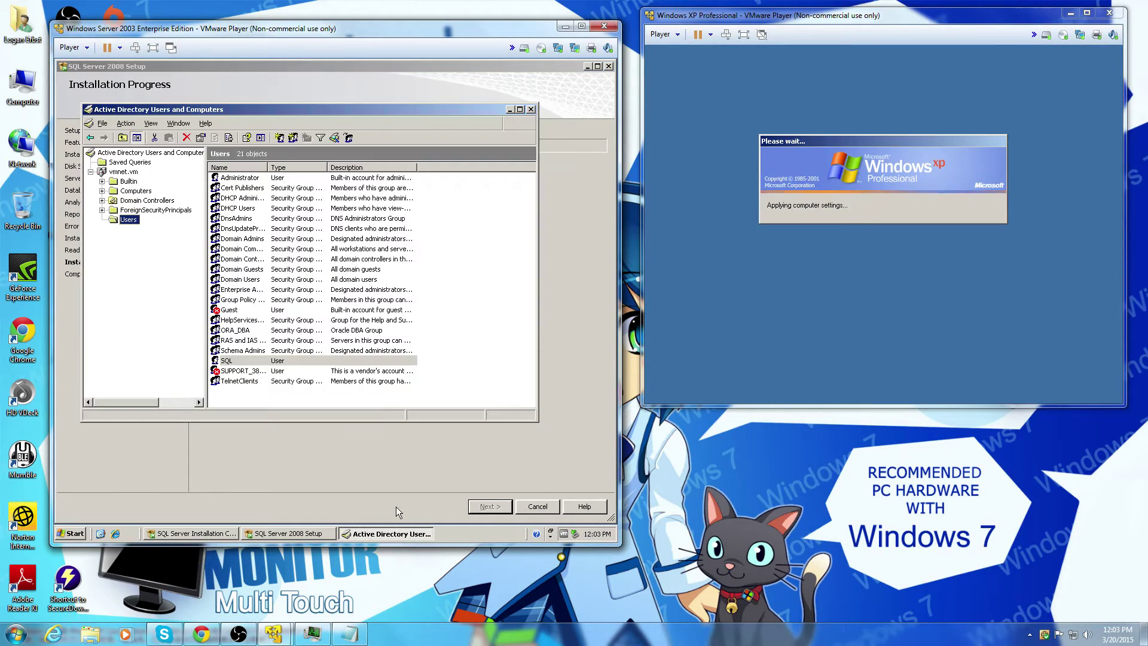
click(279, 137)
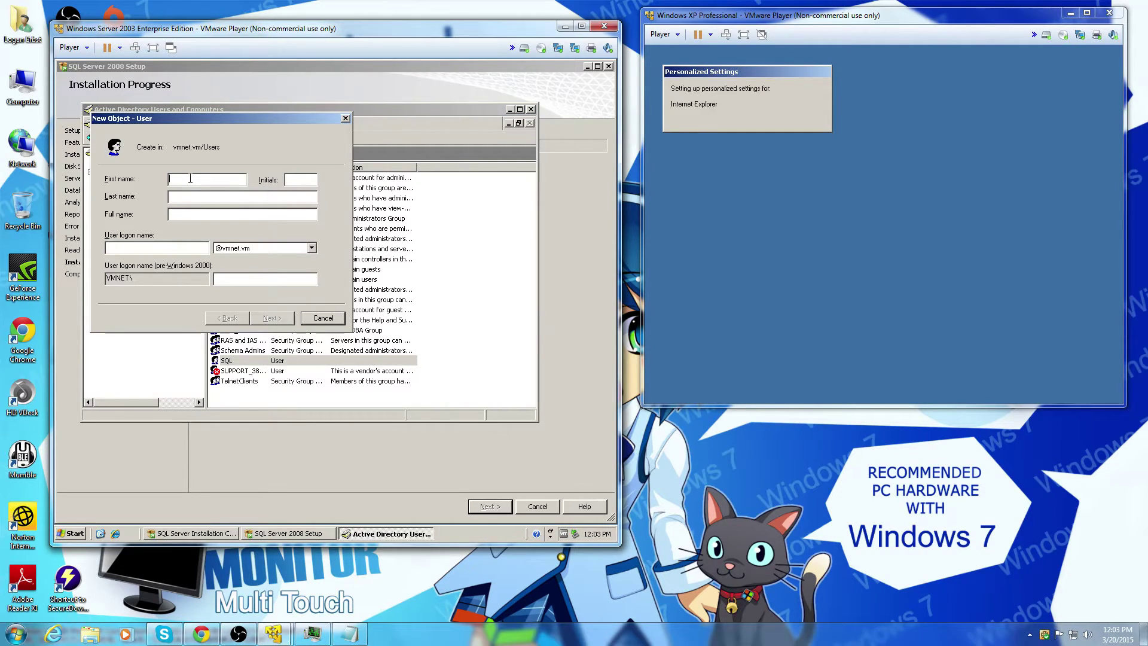
text(VMUSER)
click(125, 247)
text(vmu)
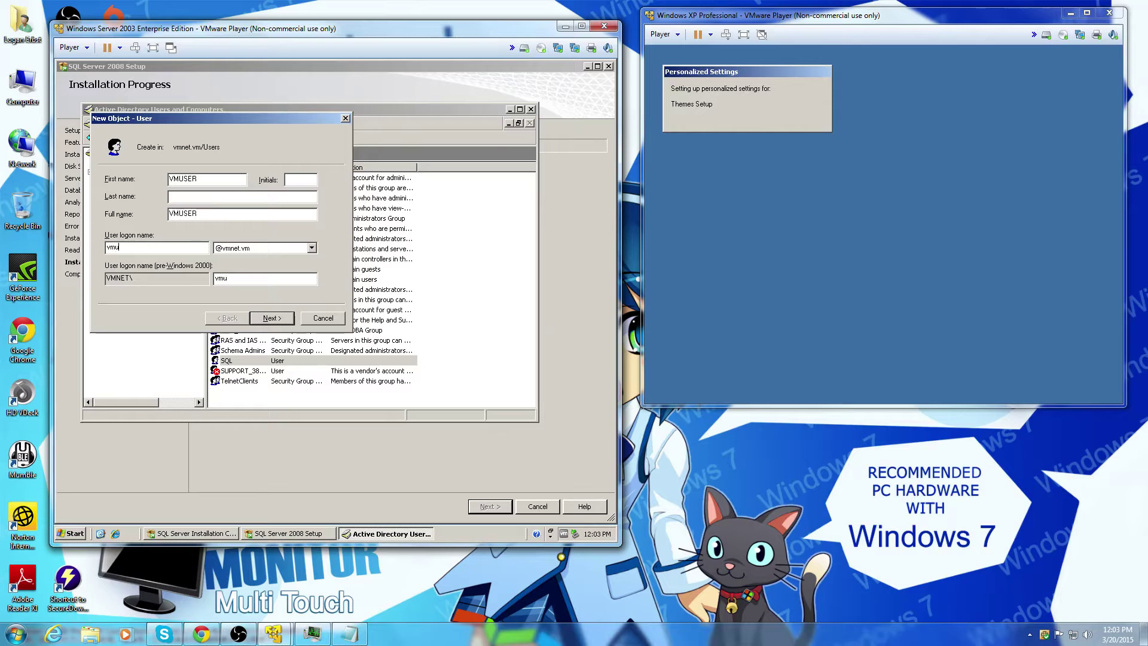
text(ser)
click(271, 318)
Step: Set the VMUSER password to never expire with no forced change, enter it twice, and finish
click(172, 219)
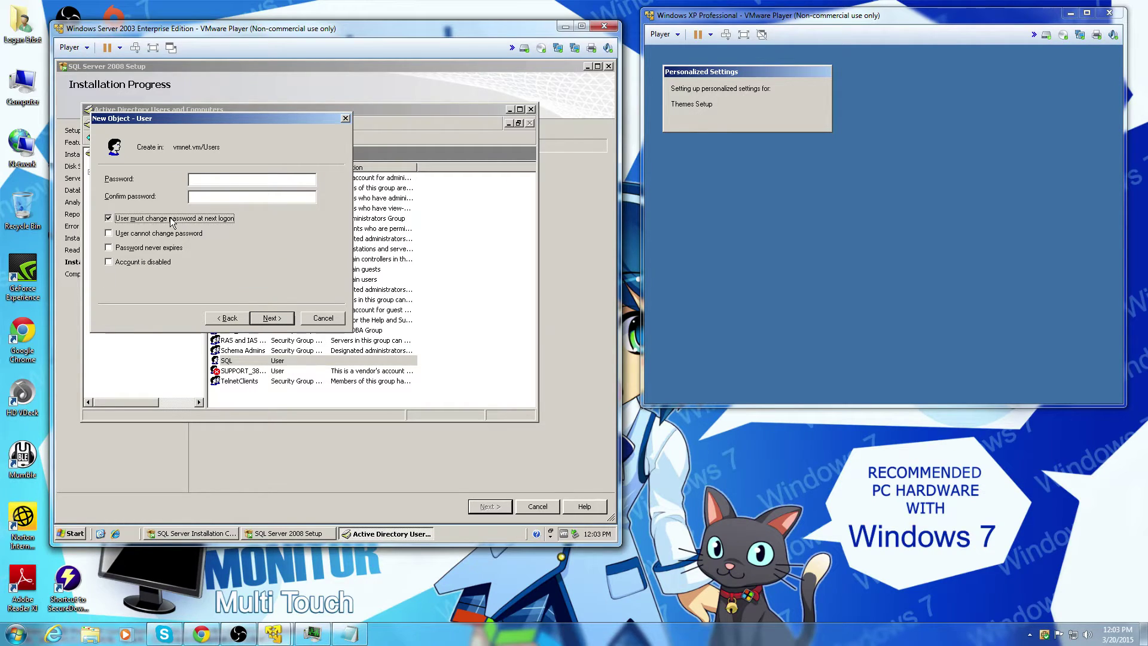
click(166, 246)
click(202, 180)
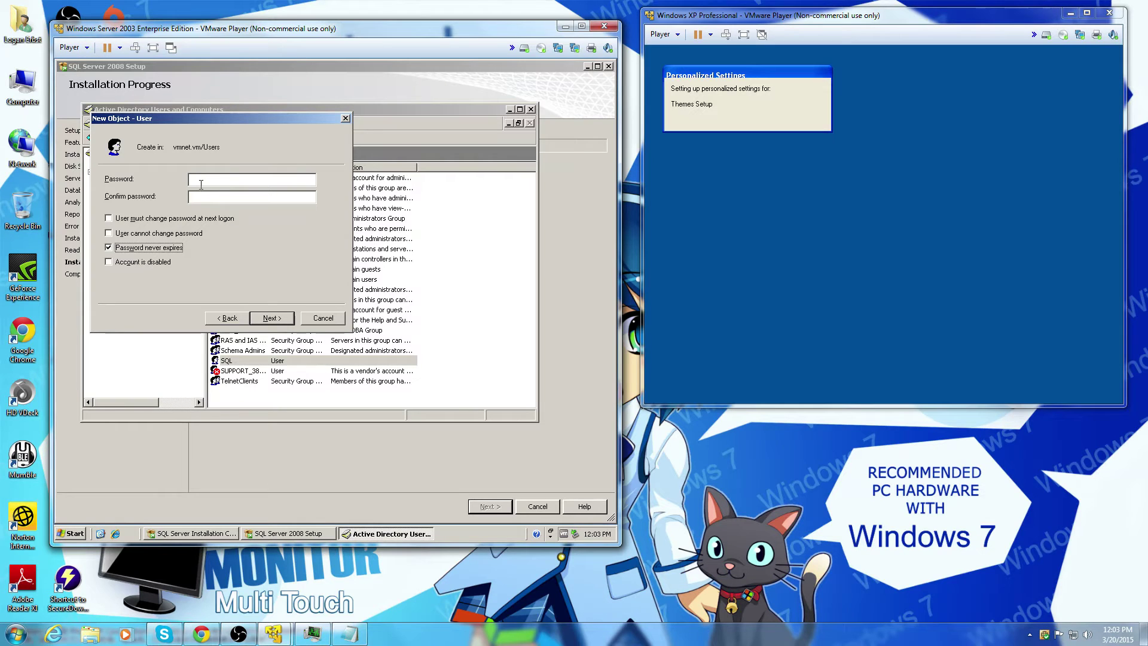
text(••••)
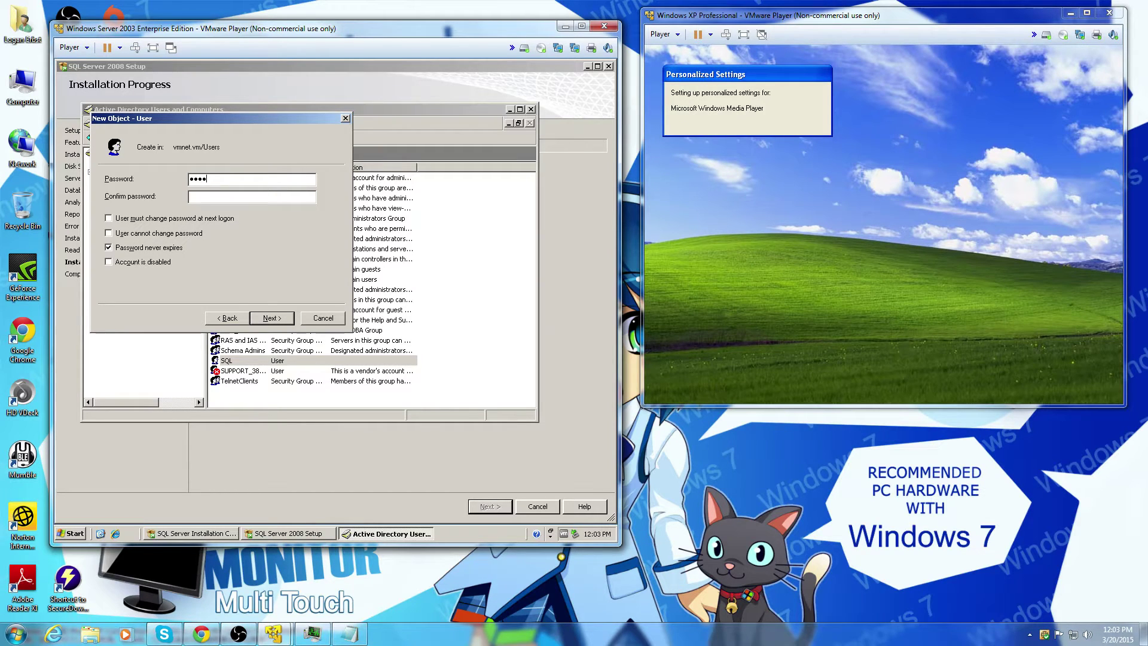
text(•••••)
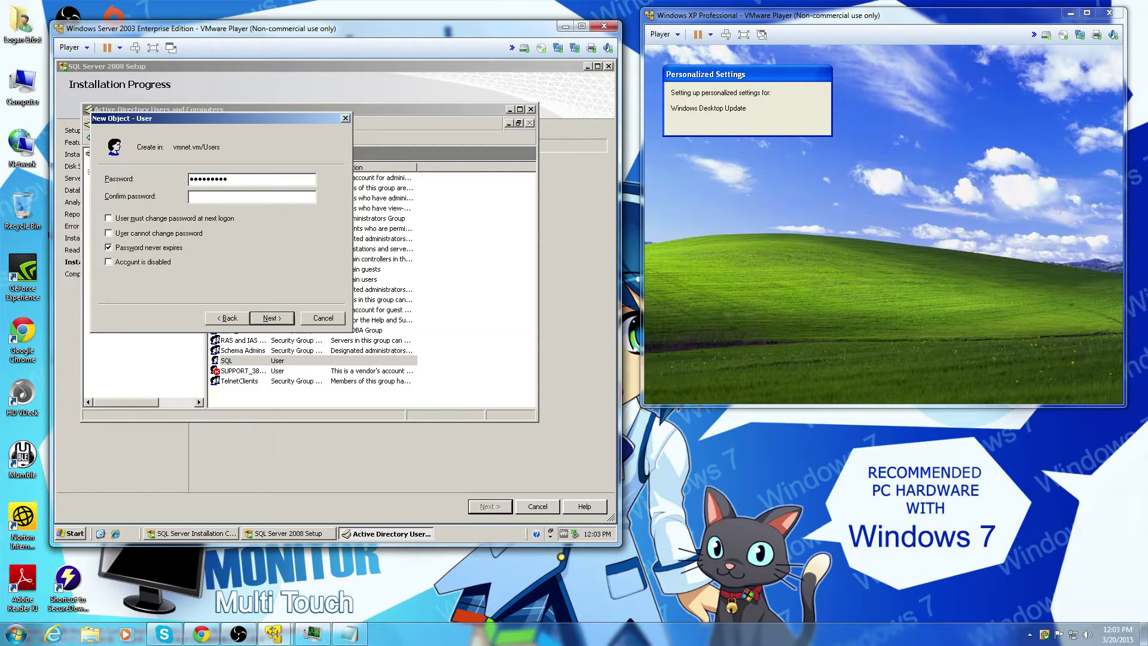
key(Tab)
text(•••••••••)
click(271, 318)
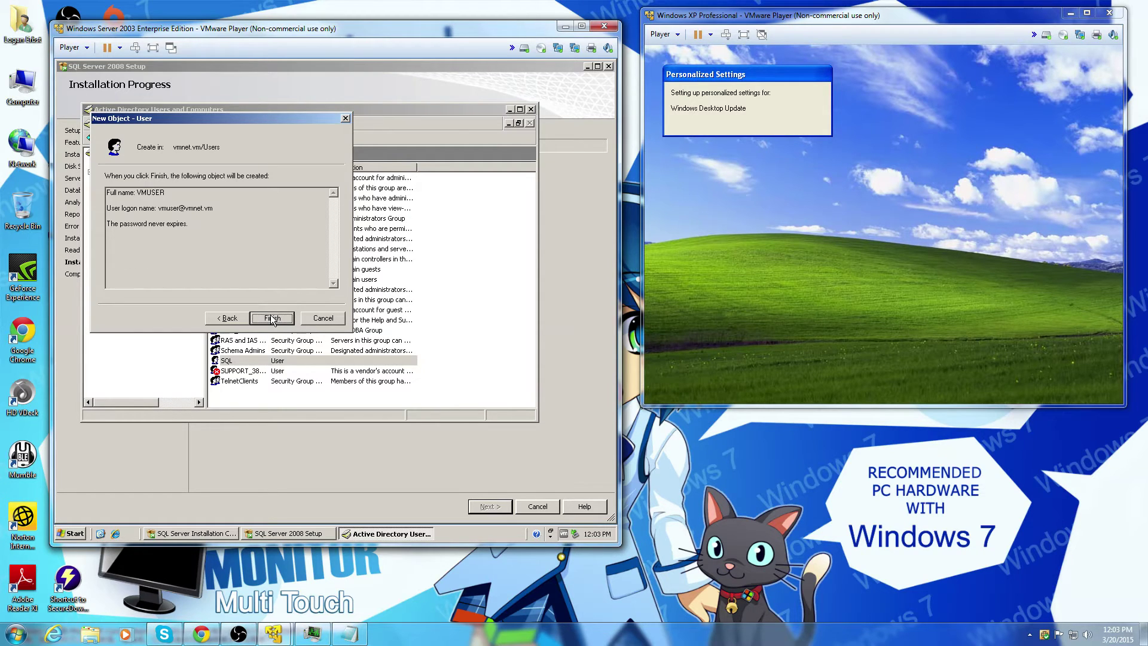
click(272, 318)
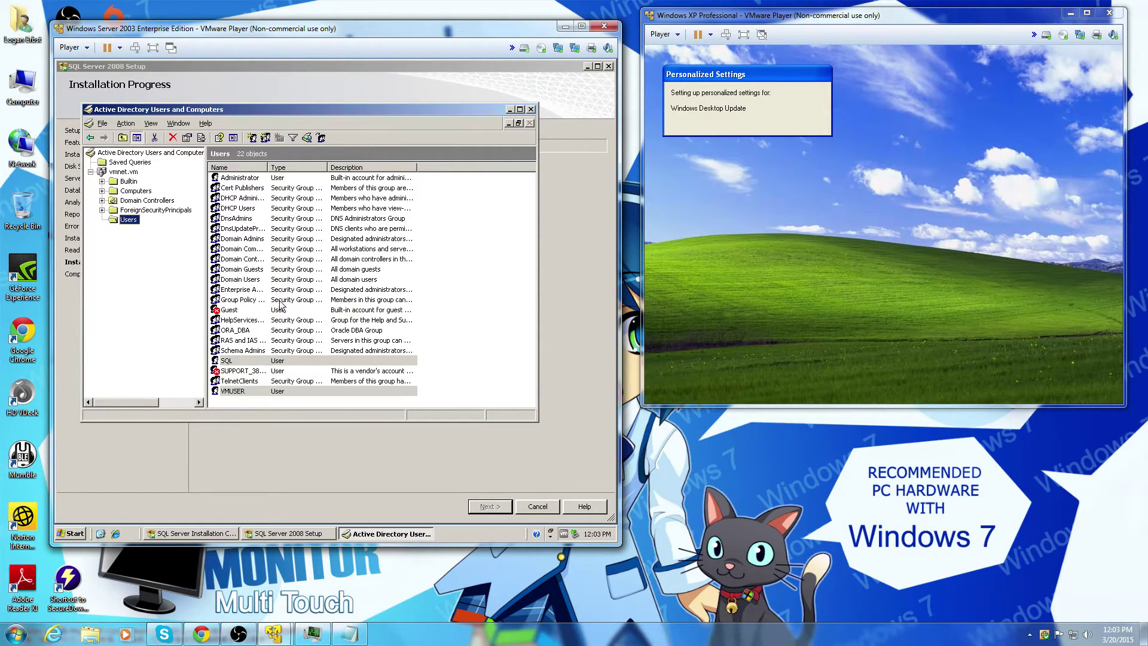
Step: Check the SQL user's properties, then close Active Directory Users and Computers
click(479, 272)
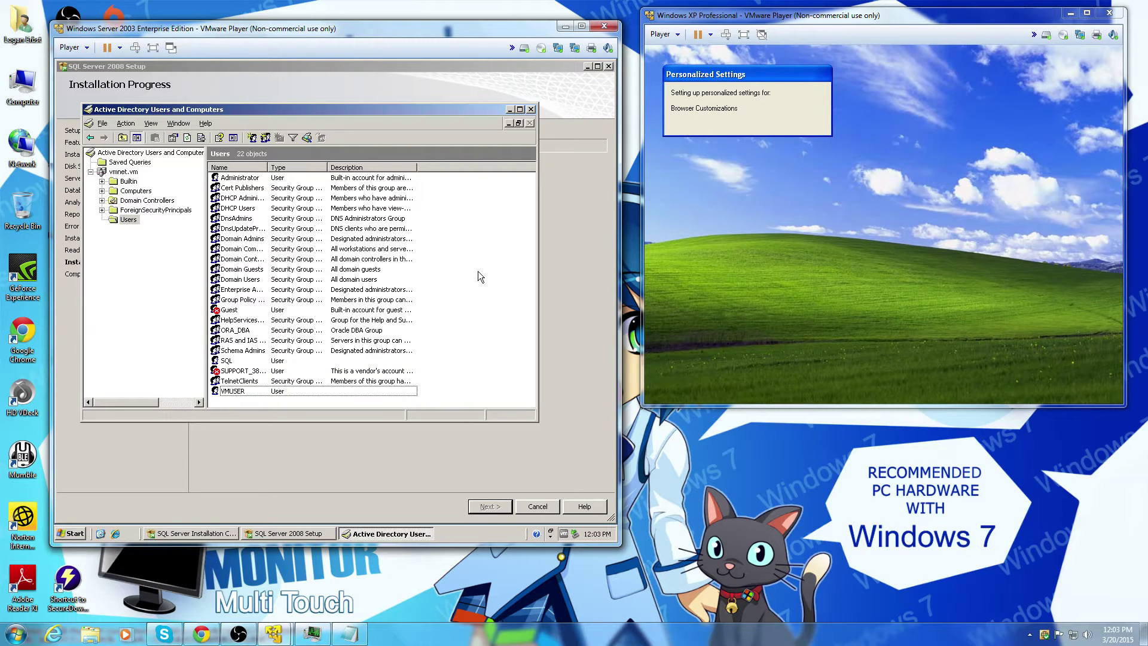
double_click(289, 361)
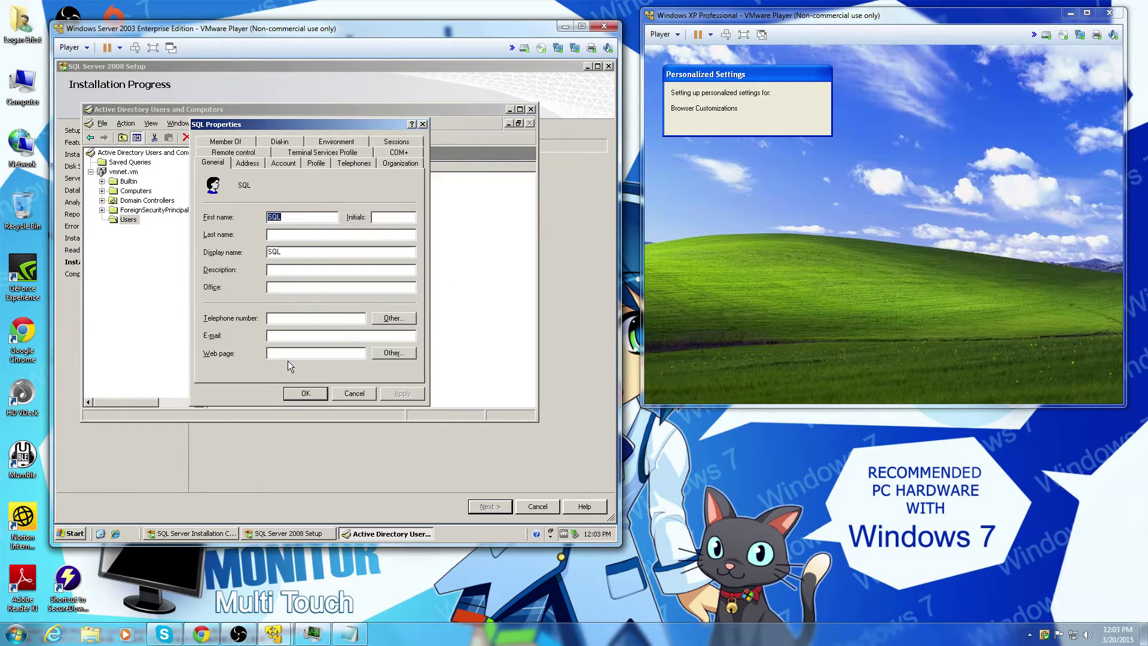
click(423, 124)
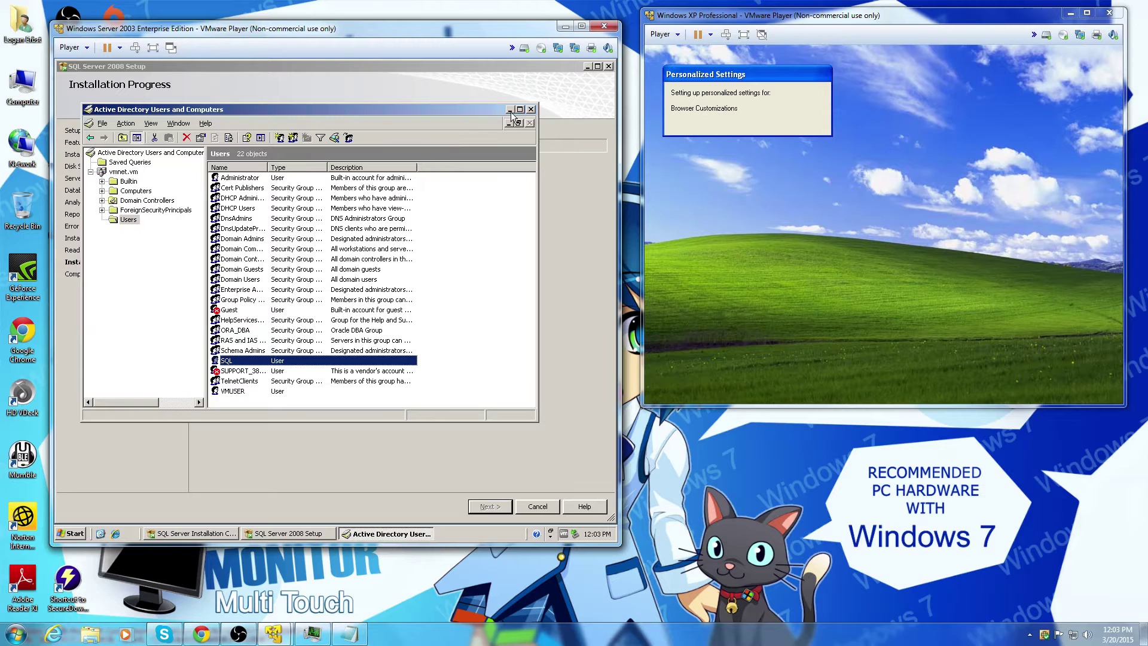
click(531, 109)
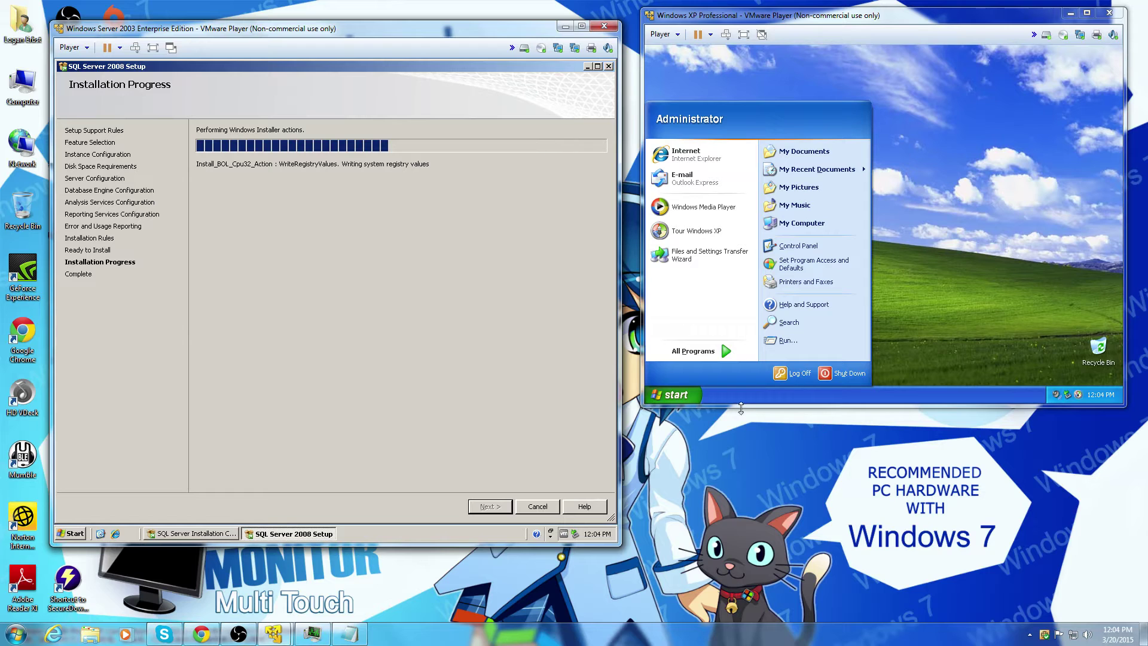
Step: Log the Administrator off the XP guest and bring up the logon prompt
click(785, 377)
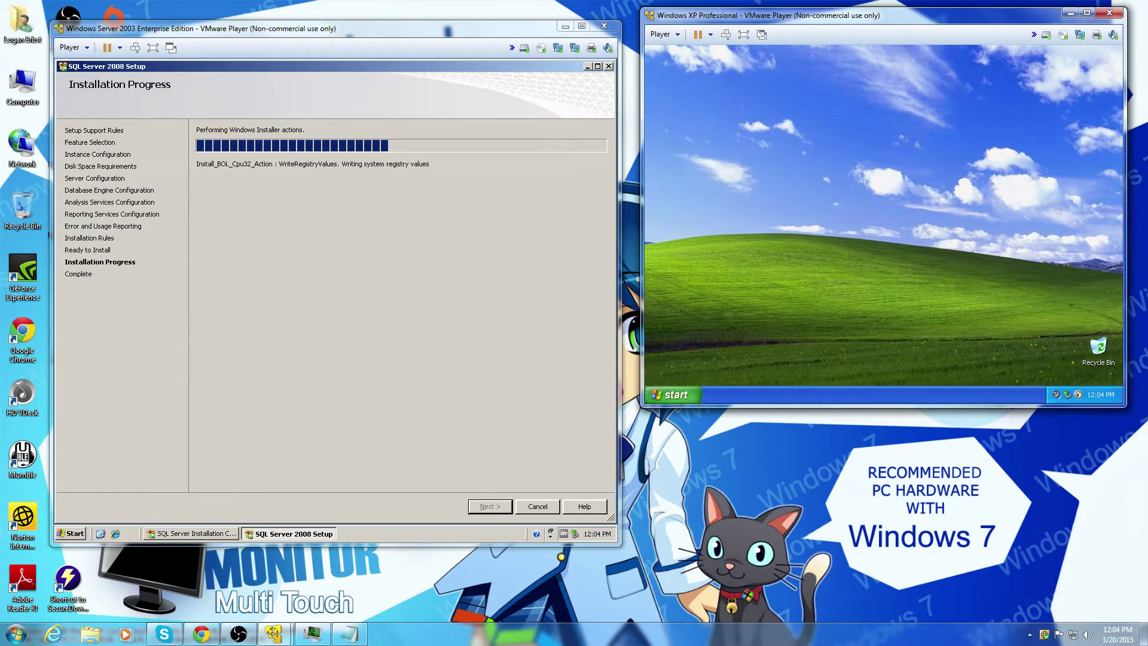
click(877, 237)
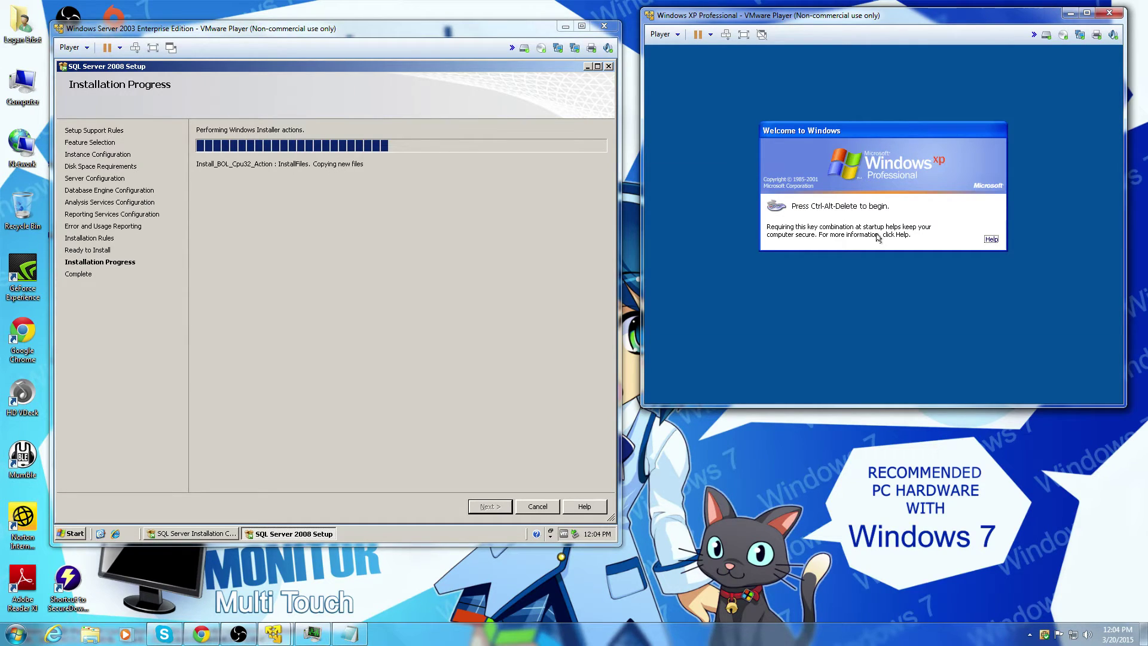
key(ctrl+alt+Insert)
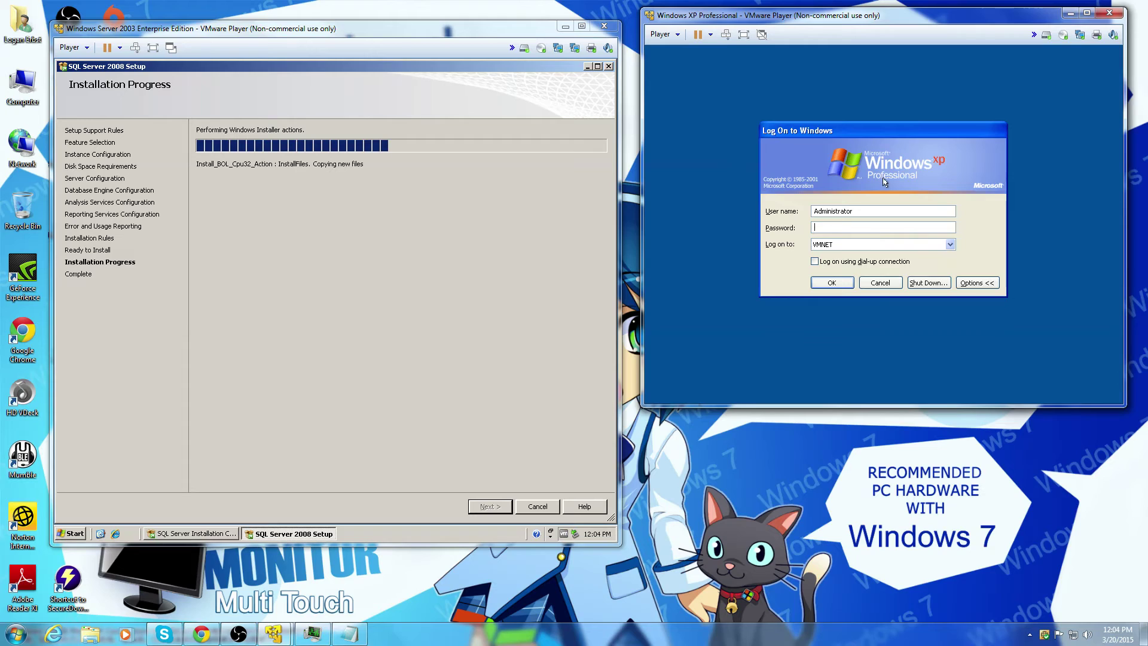
Step: Log on to VMNET as user vmuser with its password
drag(855, 211, 707, 213)
text(v)
key(BackSpace)
key(BackSpace)
key(BackSpace)
key(BackSpace)
text(user)
key(Tab)
text(•••)
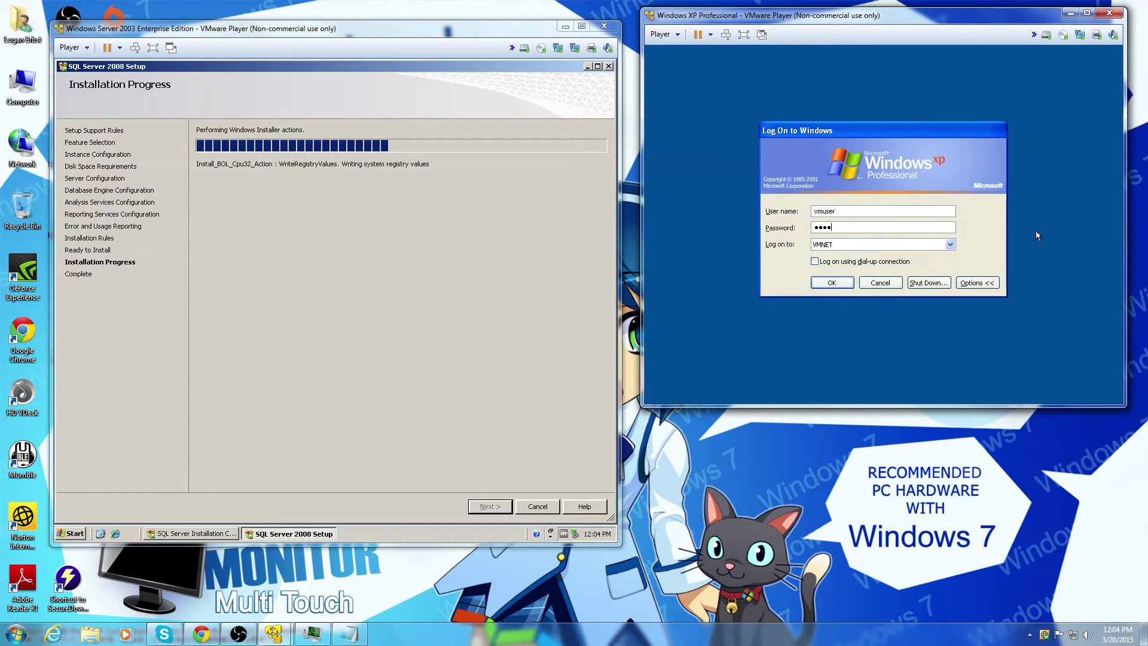
text(••••••)
key(Return)
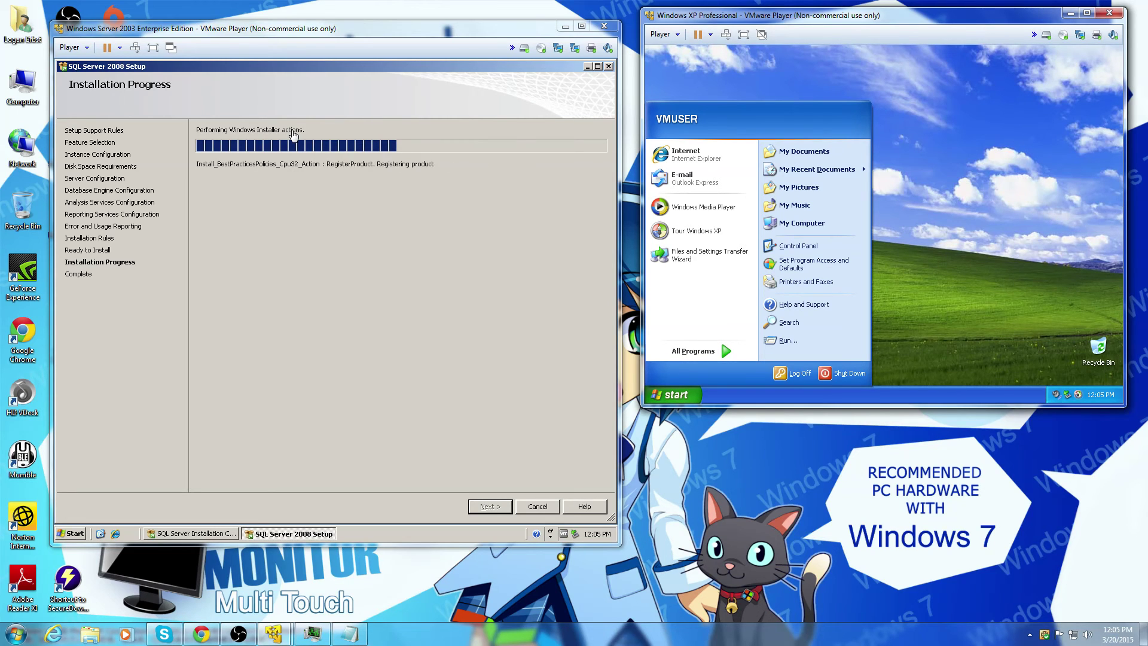
Step: Close the XP Start menu and tour notice, minimize the YouTube page, and bring OBS forward
click(900, 229)
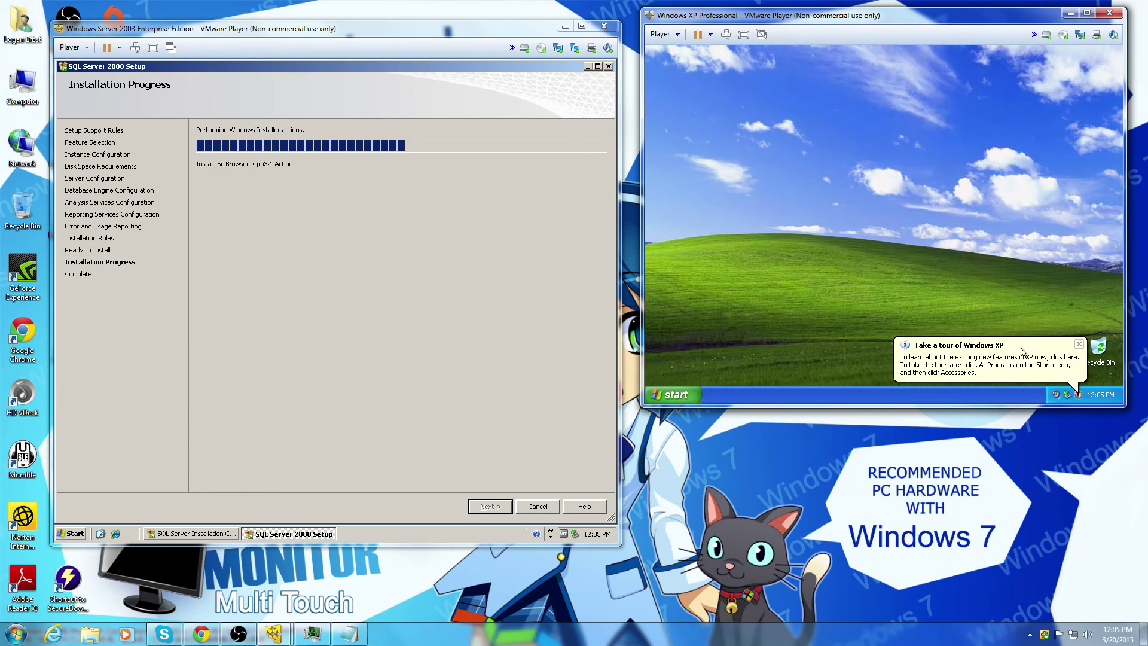
click(1077, 345)
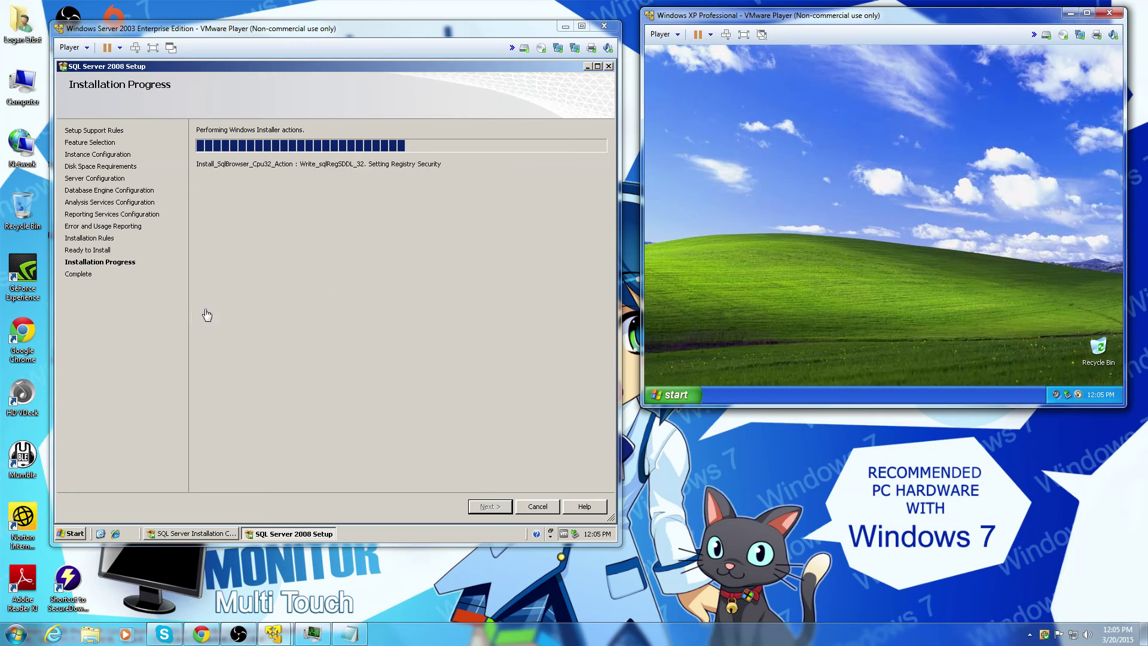
click(202, 635)
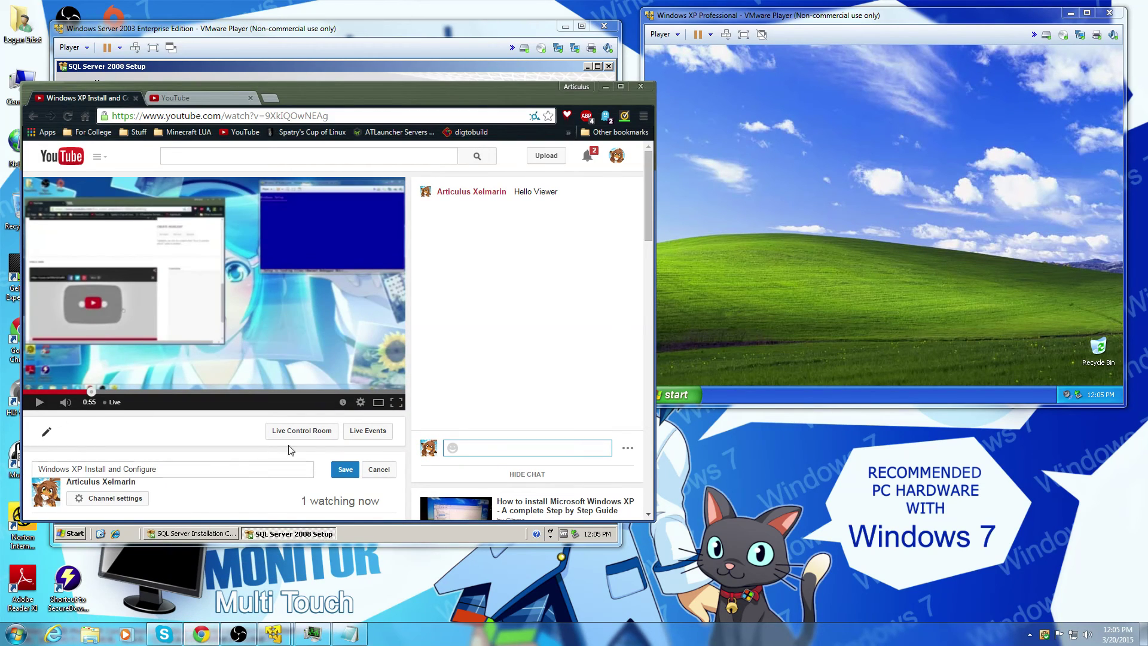
click(605, 86)
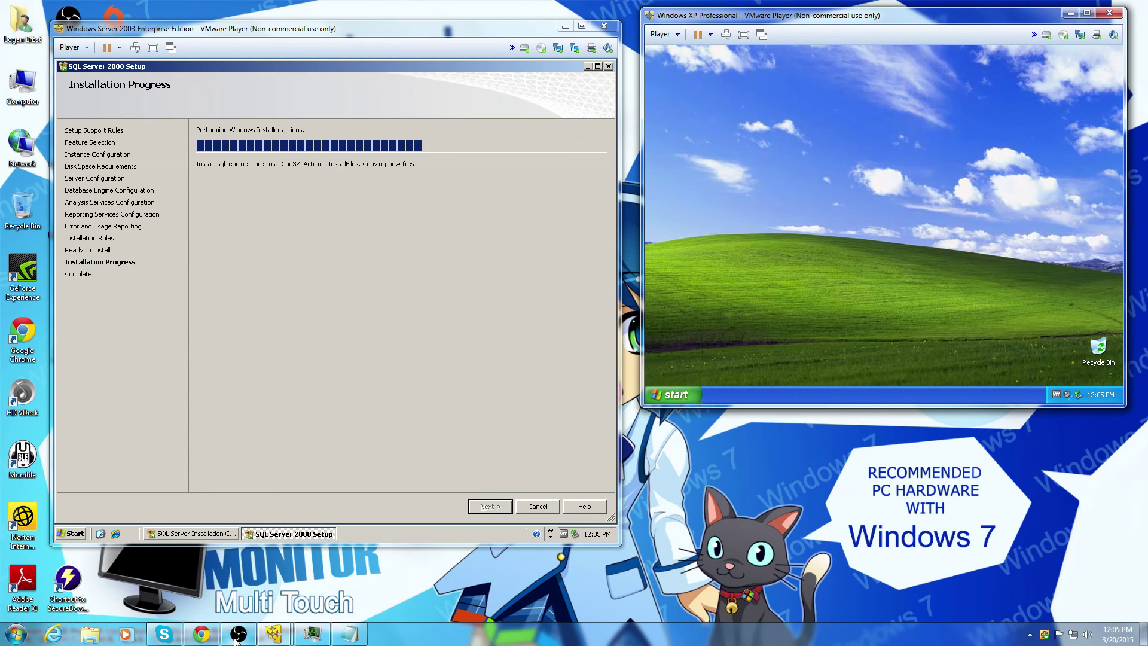
mouse_move(236, 640)
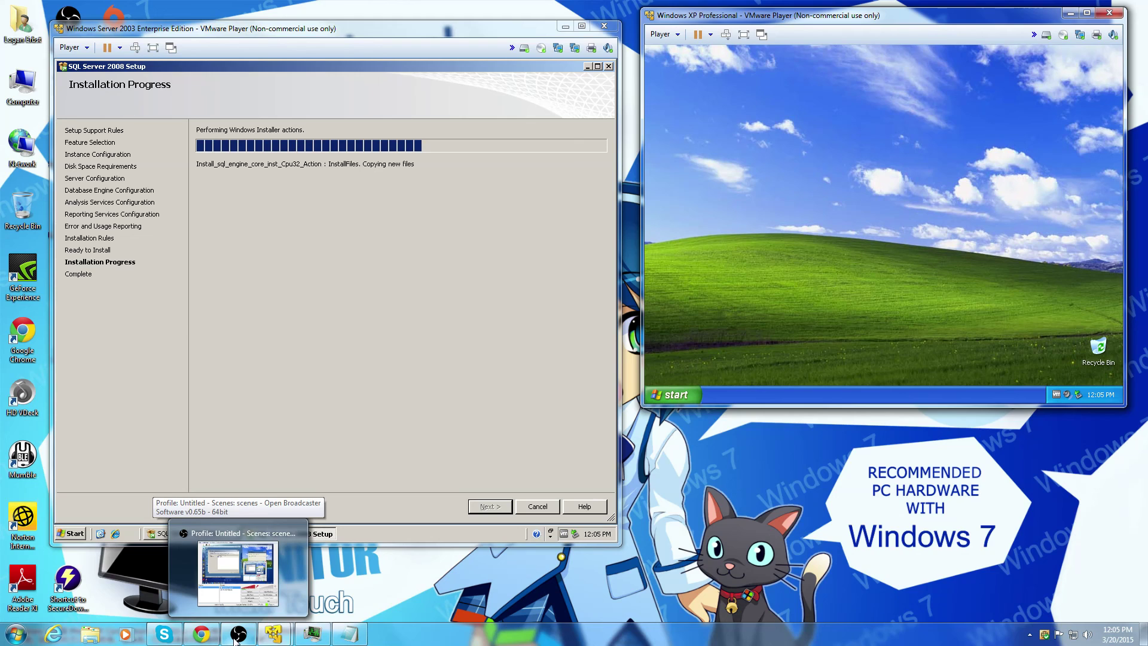
click(235, 640)
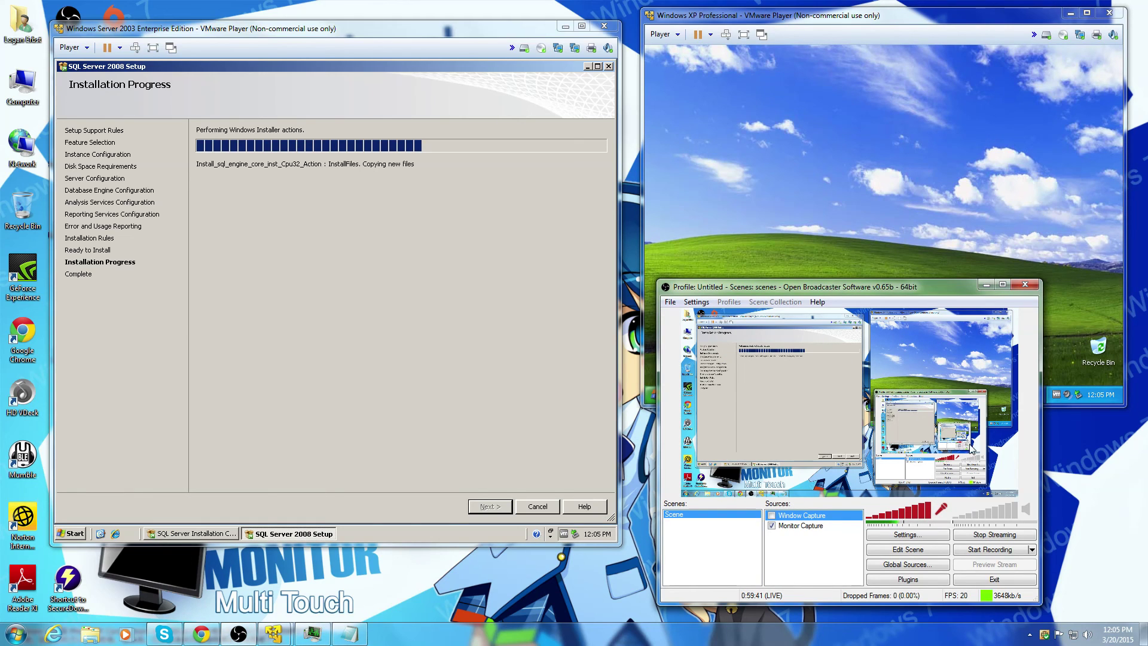